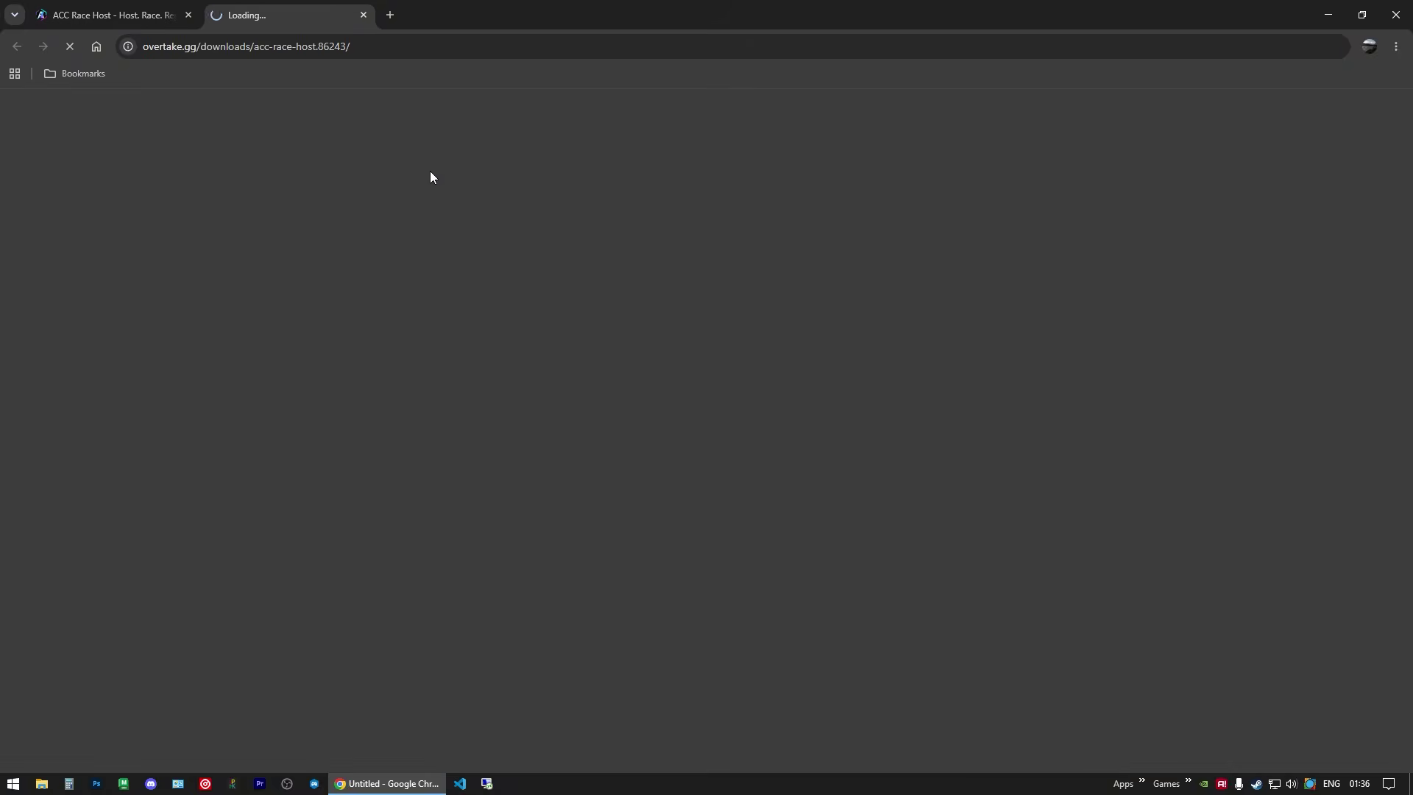
# Step: Download ACC-RaceHost.v1.03.rar (28.4 MB) from its OverTake.gg page, then close the extra tab
pyautogui.scroll(-2, 274, 387)
pyautogui.scroll(-20, 215, 389)
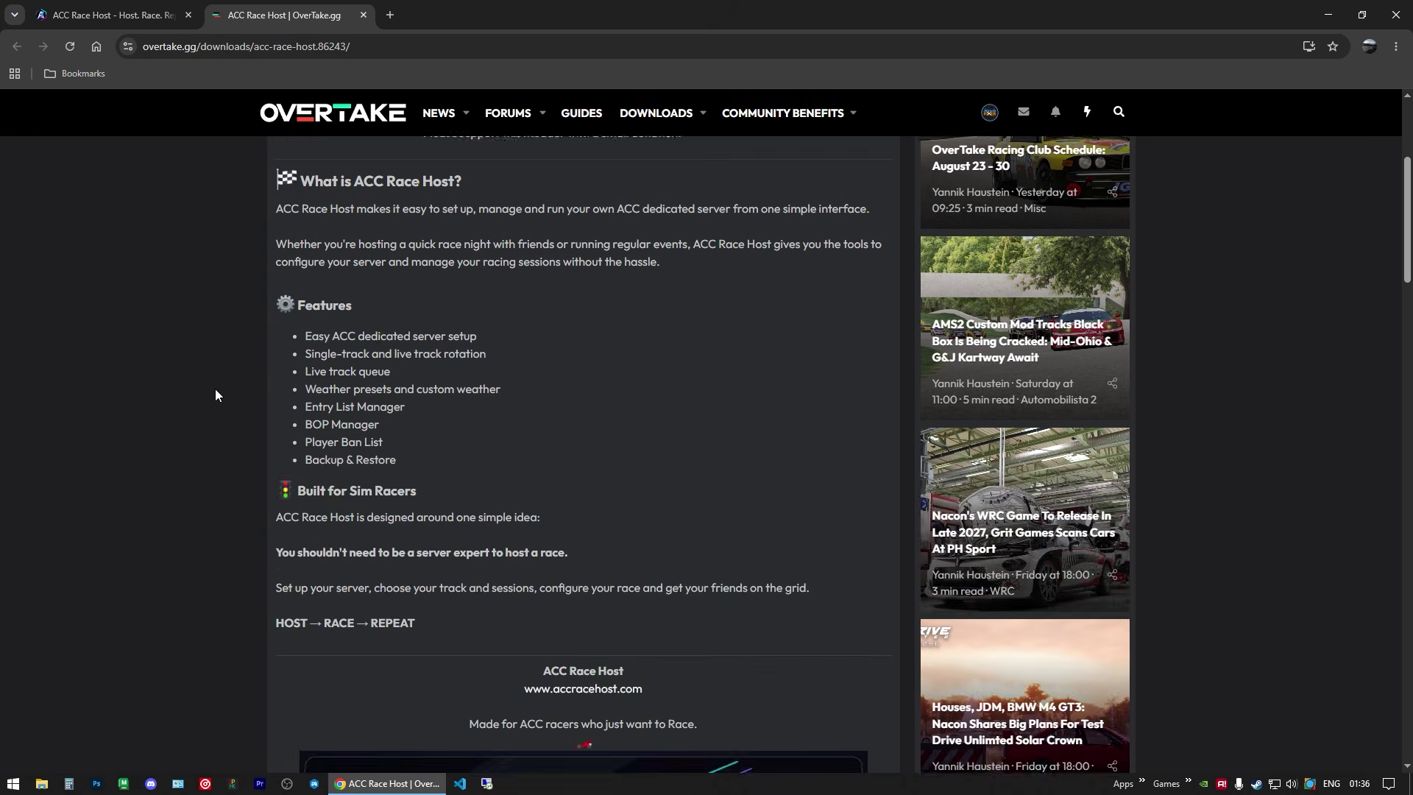
pyautogui.scroll(-20, 215, 367)
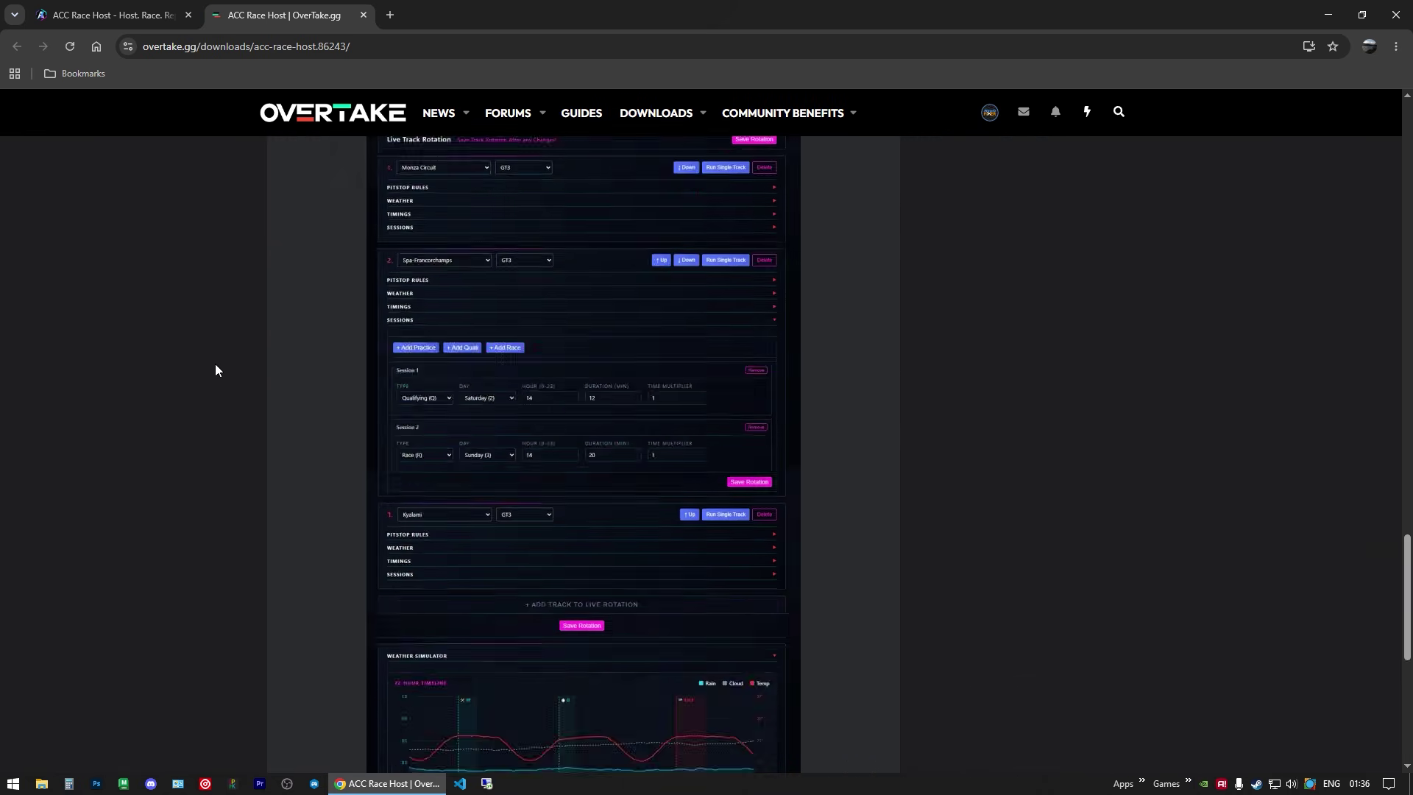
pyautogui.scroll(12, 220, 361)
pyautogui.scroll(20, 248, 354)
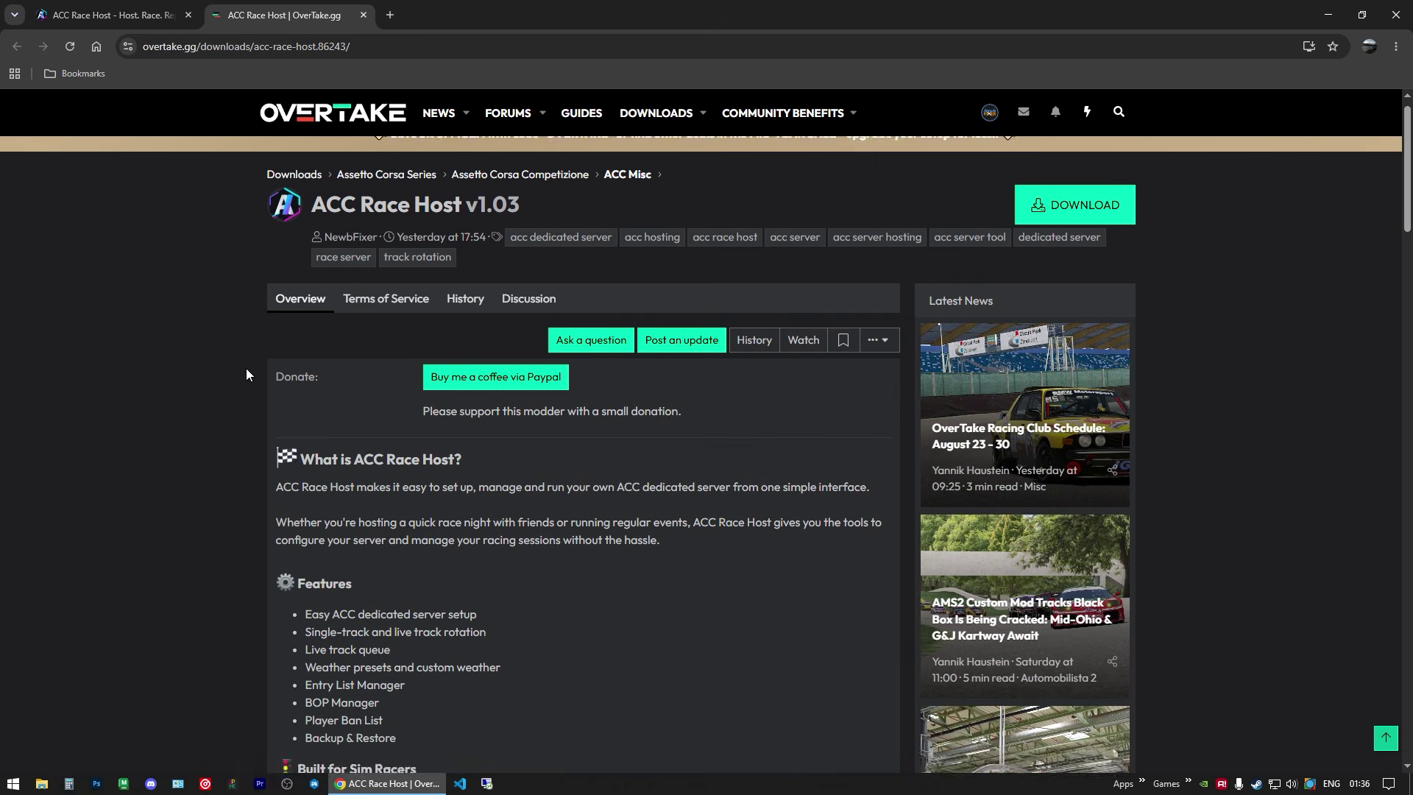
pyautogui.click(1067, 234)
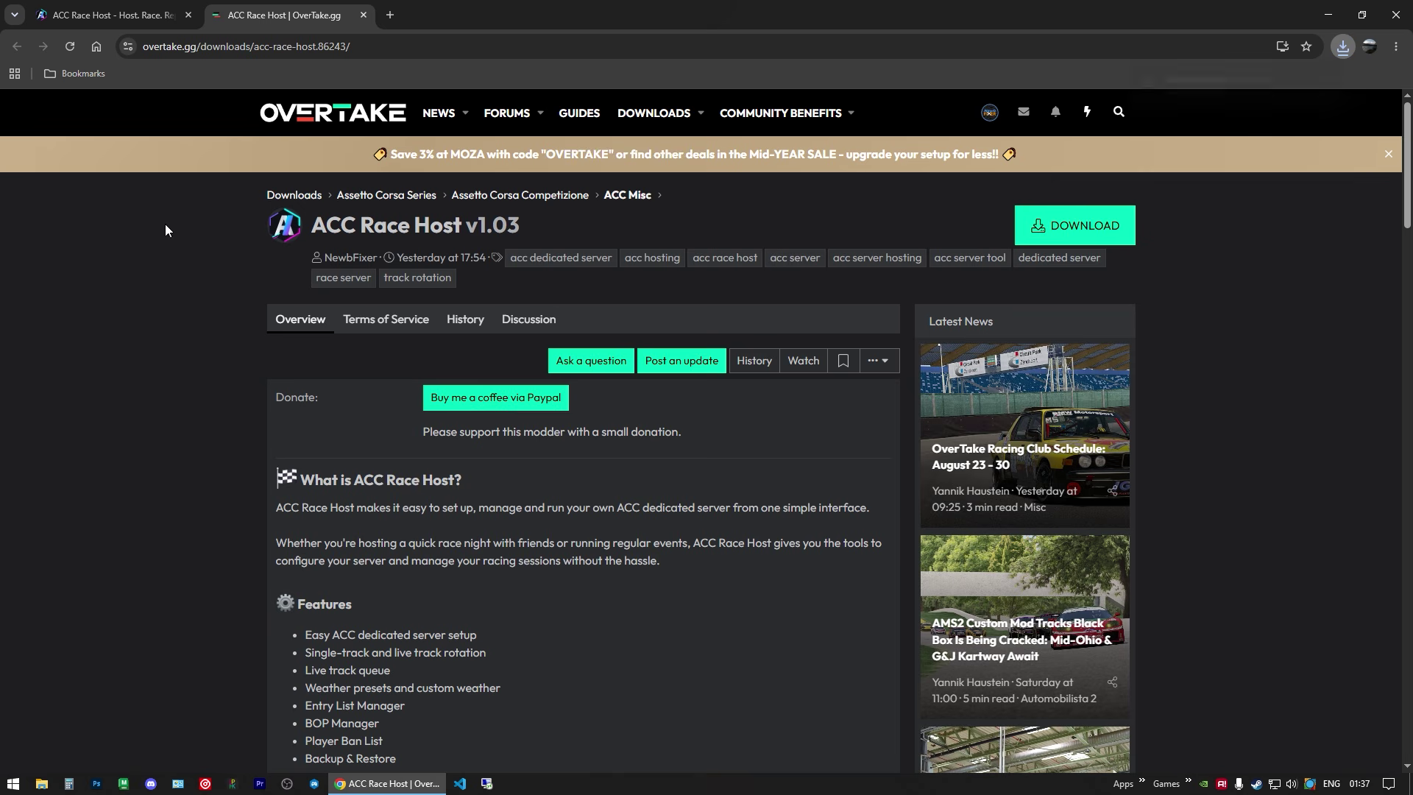
pyautogui.click(363, 15)
# Step: Close the browser and open the Downloads folder in File Explorer
pyautogui.click(1396, 15)
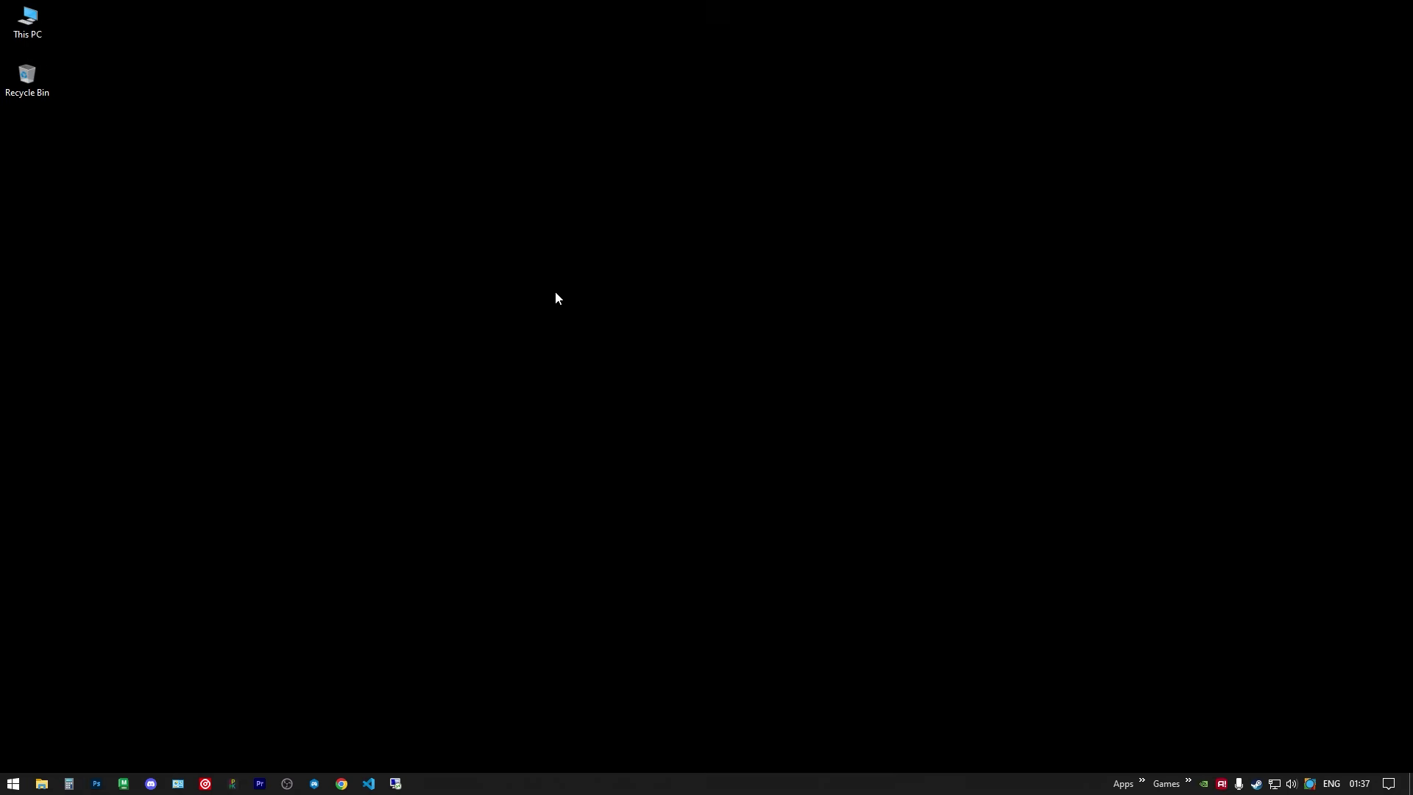
pyautogui.click(42, 783)
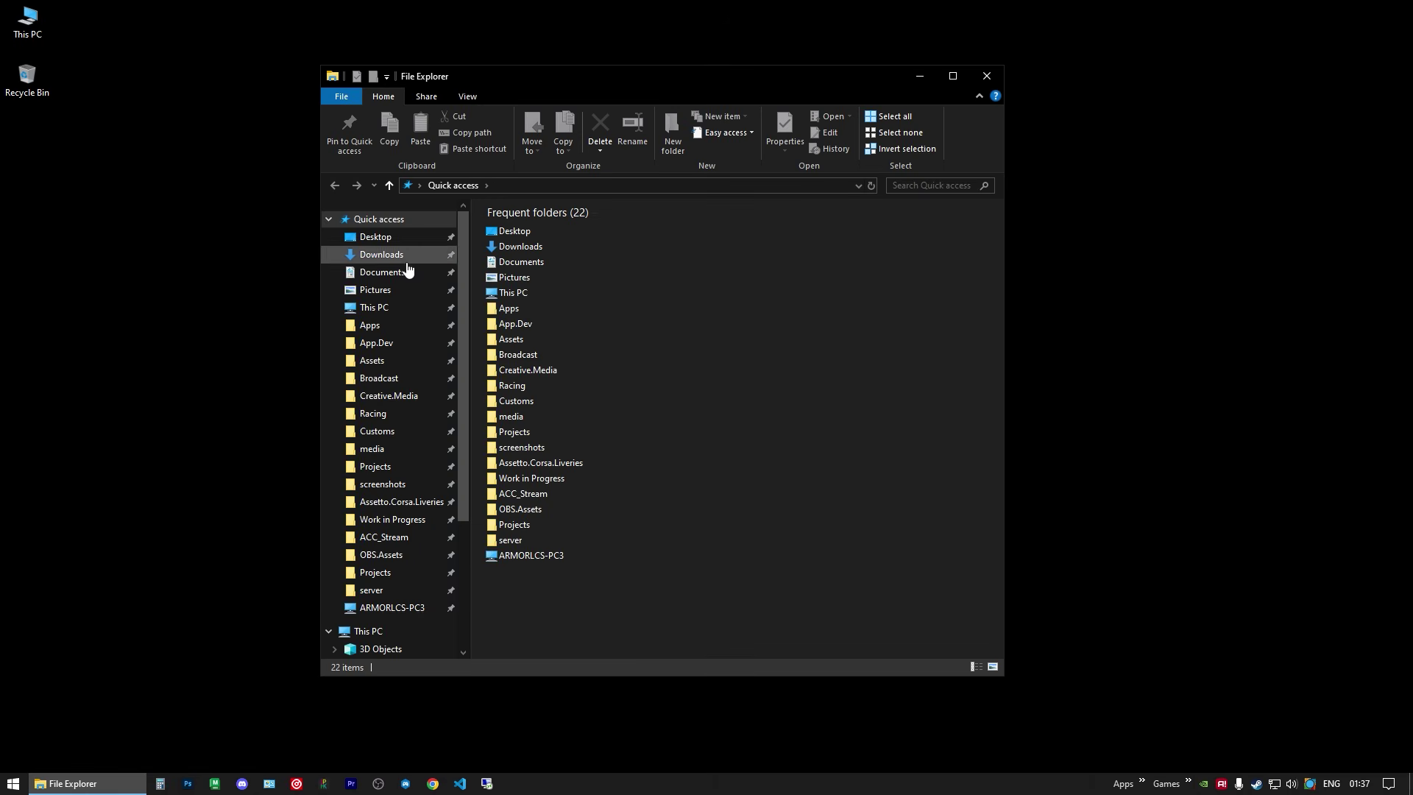
pyautogui.click(397, 257)
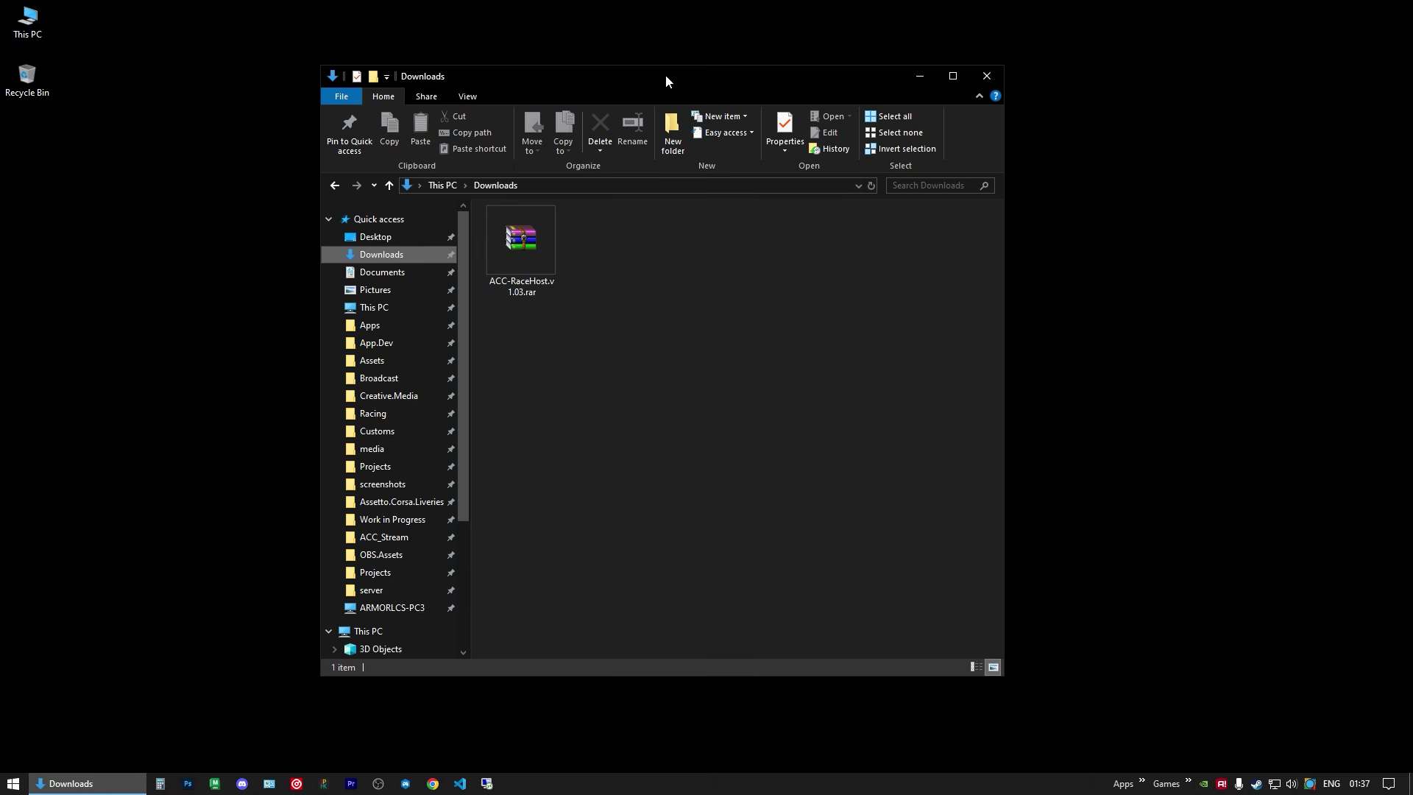
pyautogui.moveTo(665, 74); pyautogui.dragTo(733, 60)
# Step: Unblock ACC-RaceHost.v1.03.rar in its Properties and apply the change
pyautogui.click(588, 228)
pyautogui.rightClick(587, 225)
pyautogui.click(639, 562)
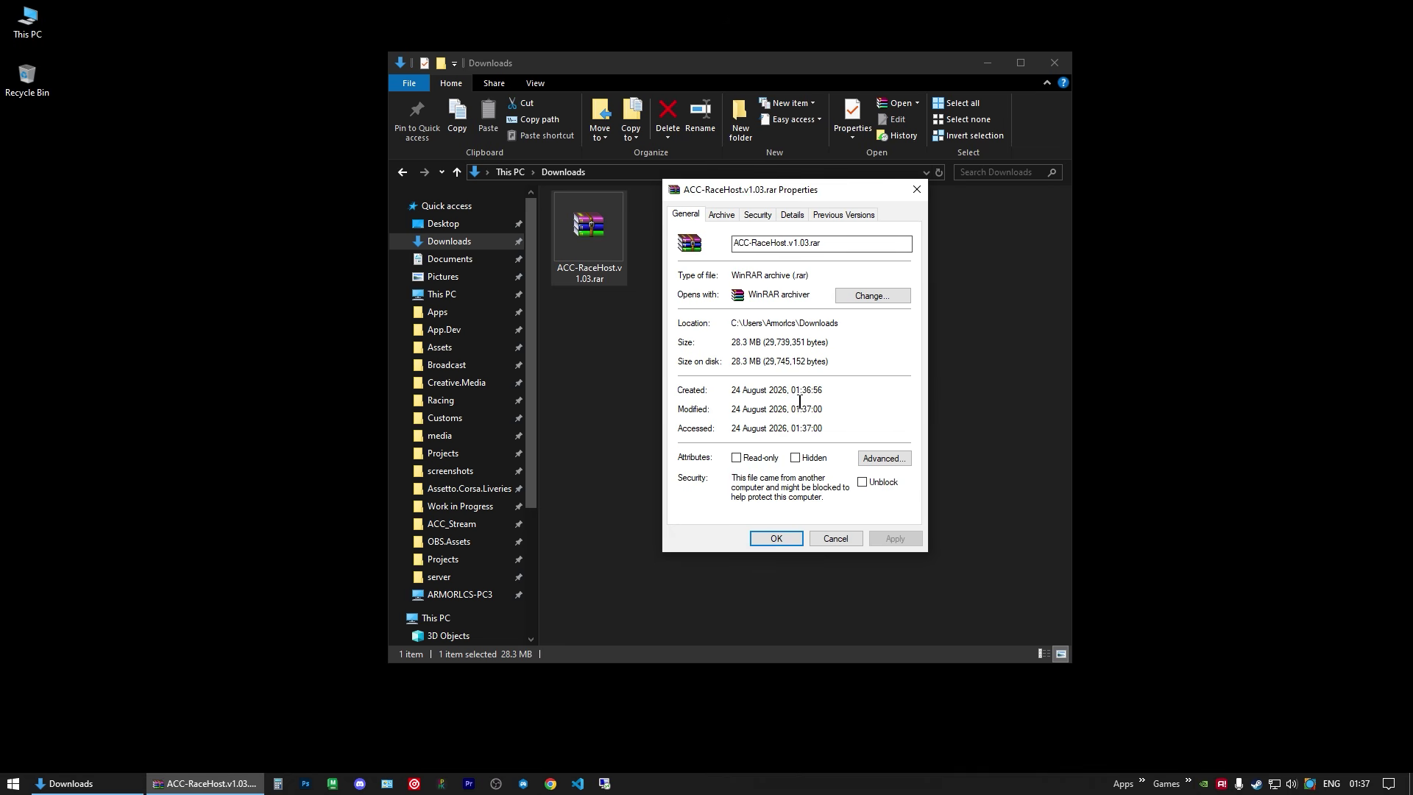
pyautogui.click(863, 482)
pyautogui.click(895, 542)
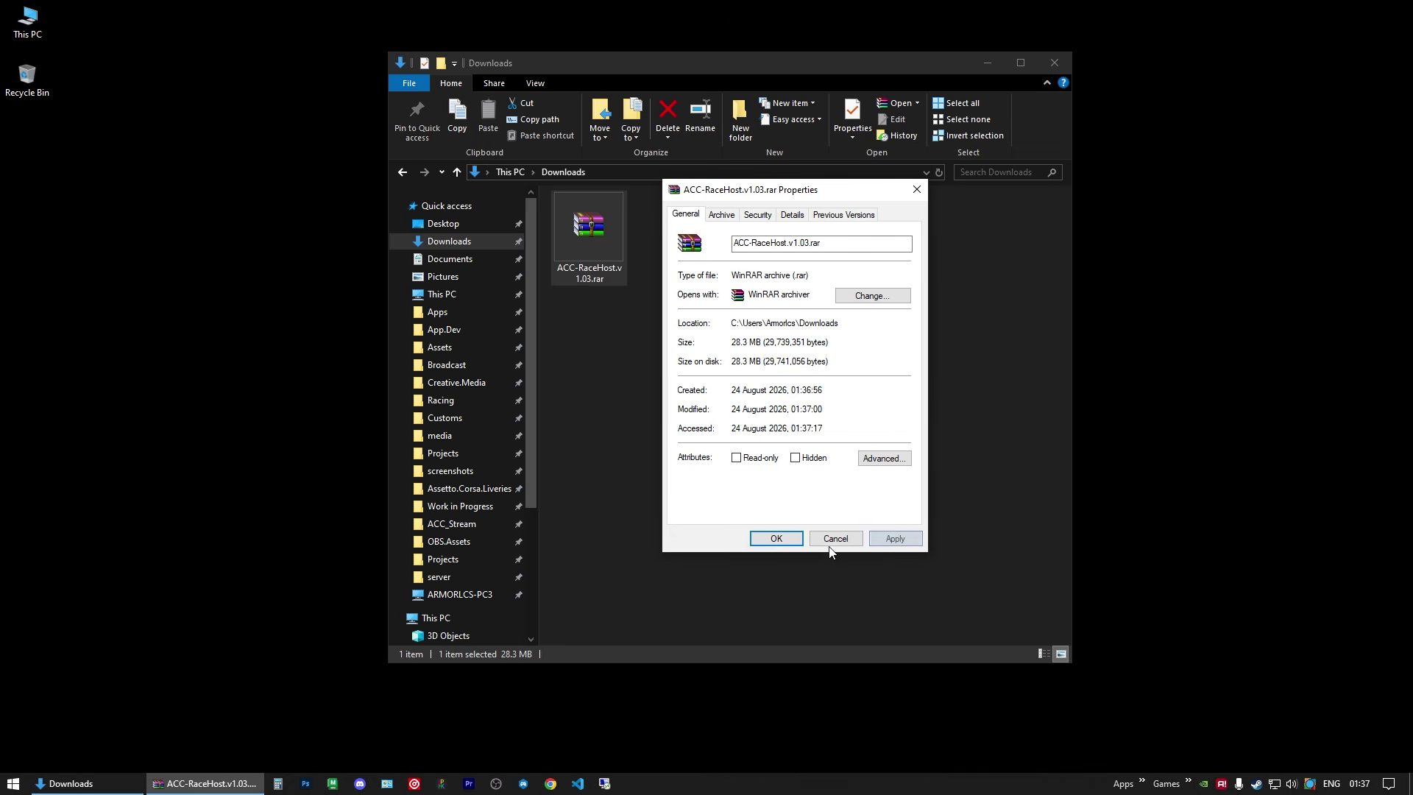
pyautogui.click(834, 541)
# Step: Move the rar file from Downloads onto the desktop and close the emptied Downloads window
pyautogui.click(749, 364)
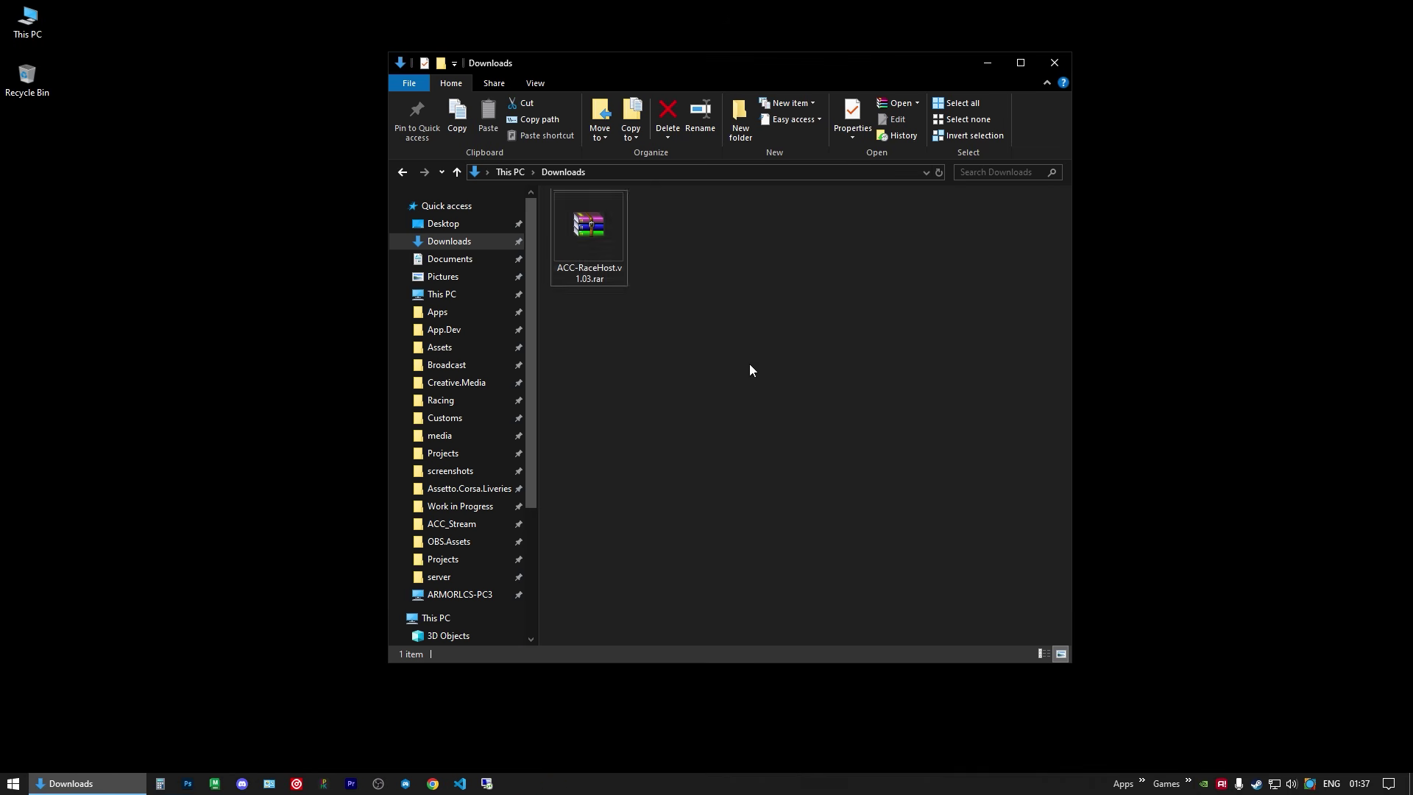
pyautogui.click(615, 259)
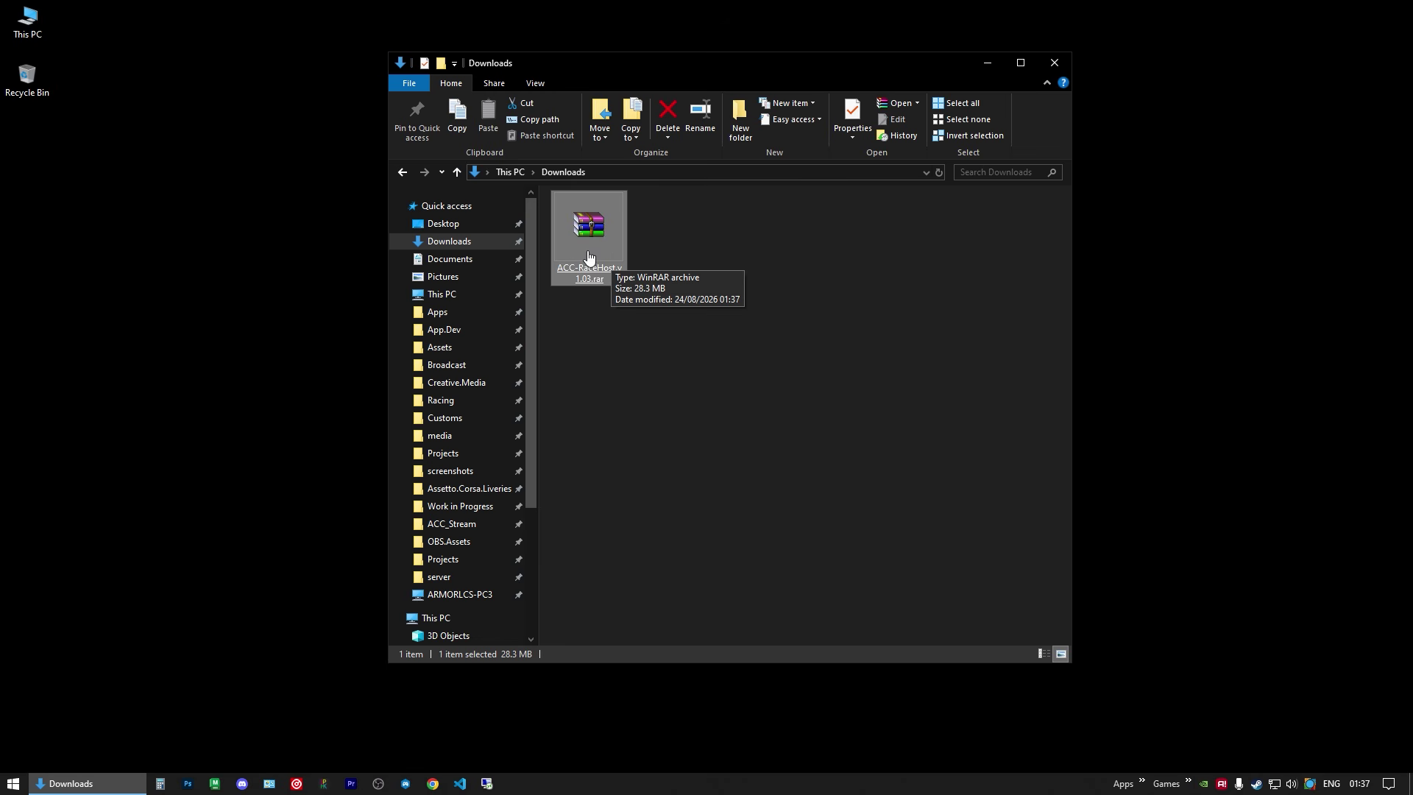
pyautogui.moveTo(615, 259); pyautogui.dragTo(148, 191)
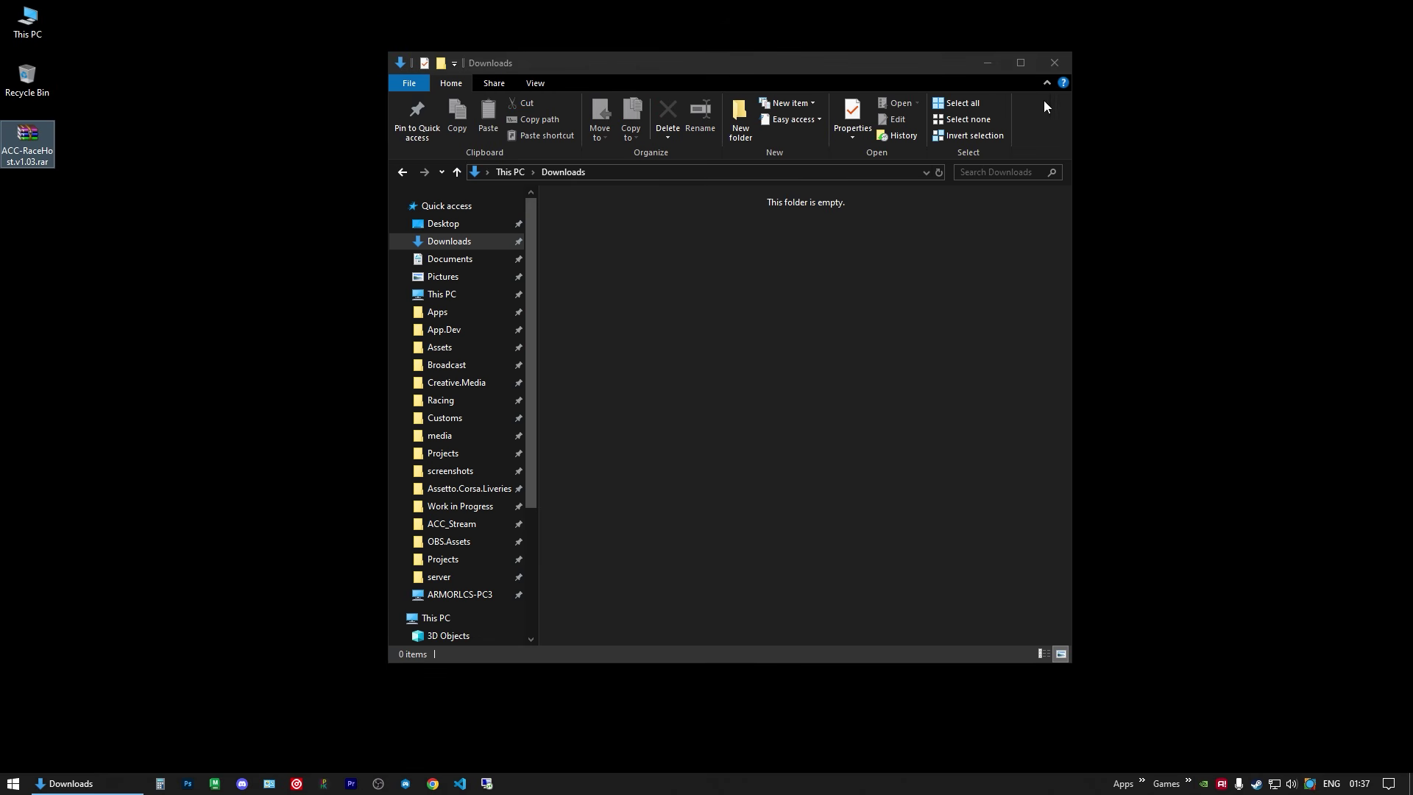
pyautogui.click(1053, 64)
# Step: Extract the archive on the desktop and open ReadMe.txt from the ACC-RaceHost.v1.03 folder
pyautogui.rightClick(27, 146)
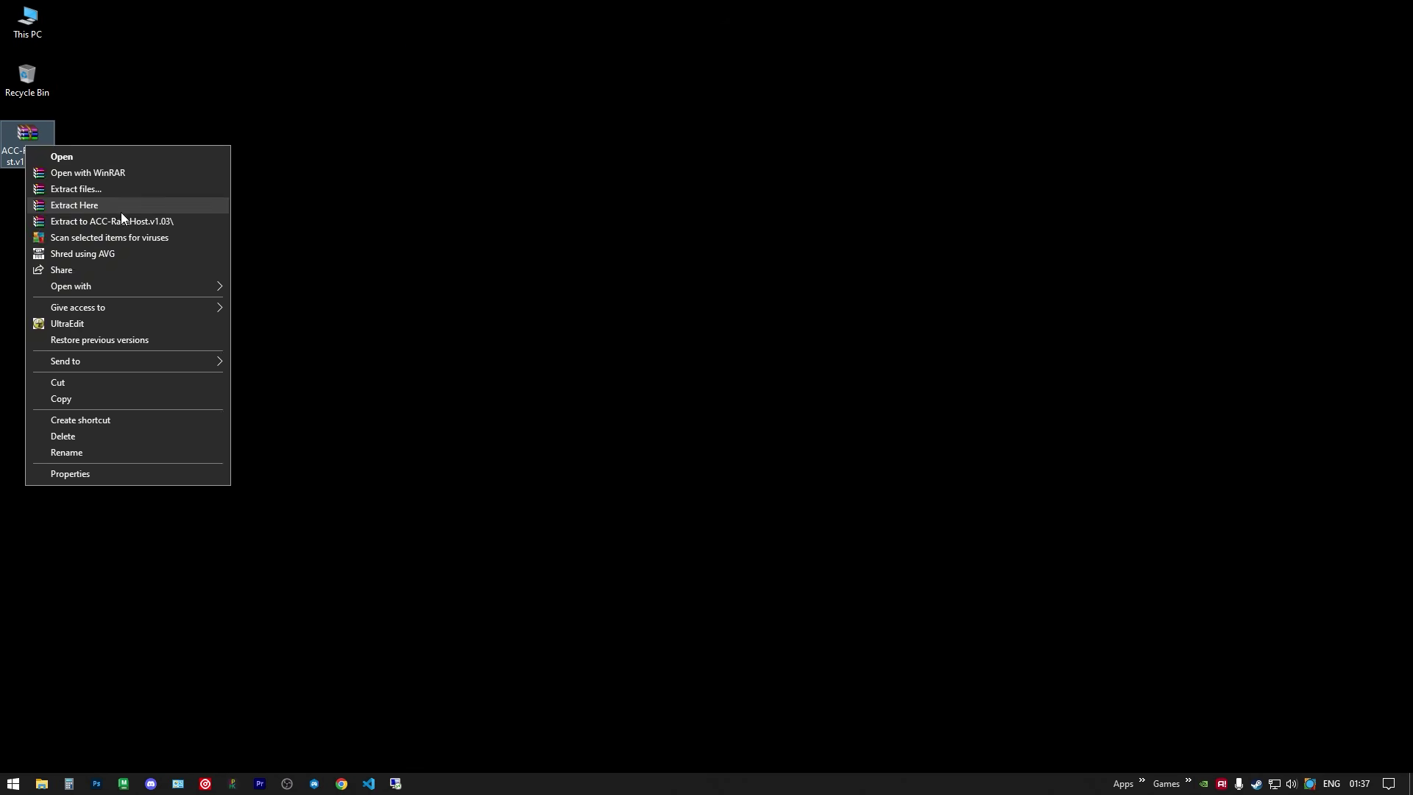
pyautogui.click(117, 206)
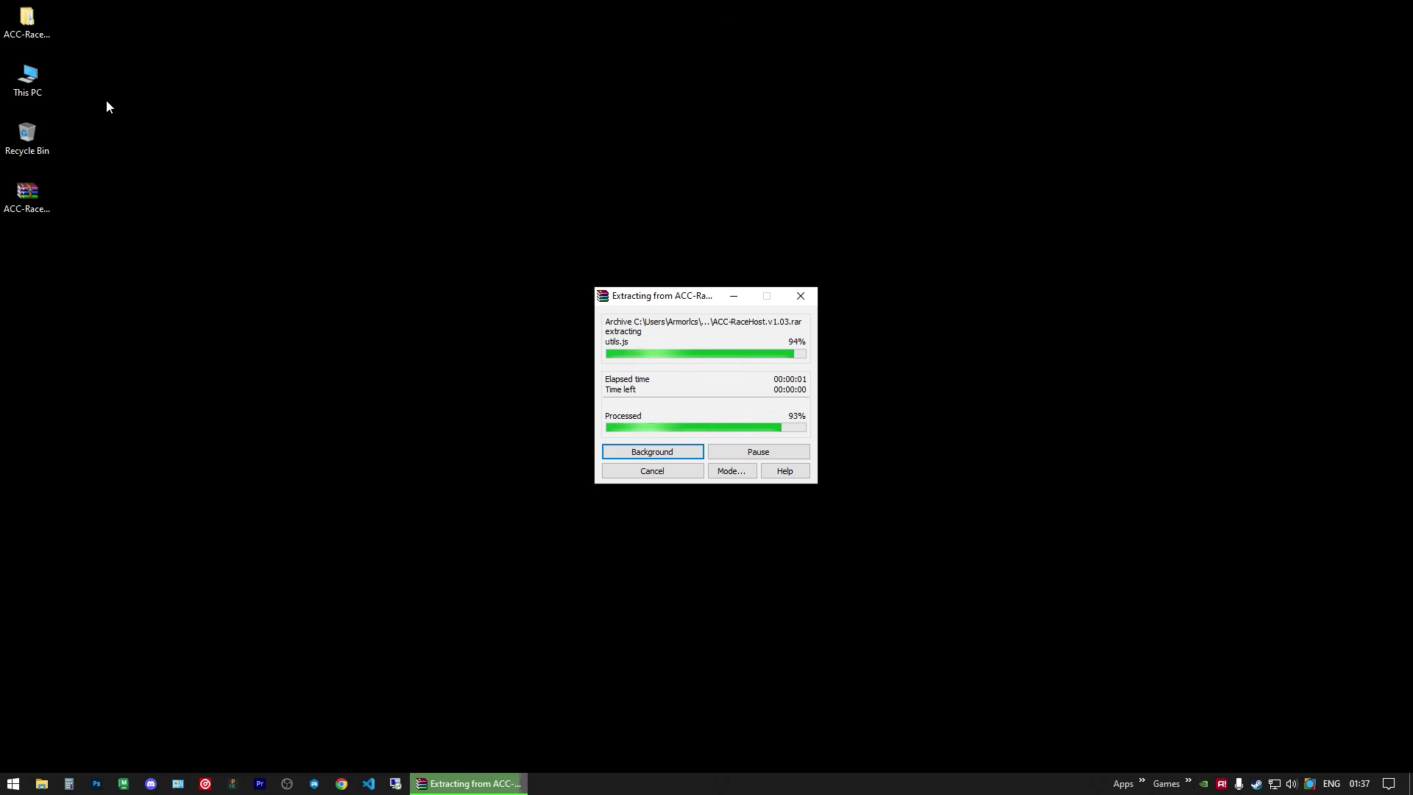
pyautogui.moveTo(43, 33); pyautogui.dragTo(66, 250)
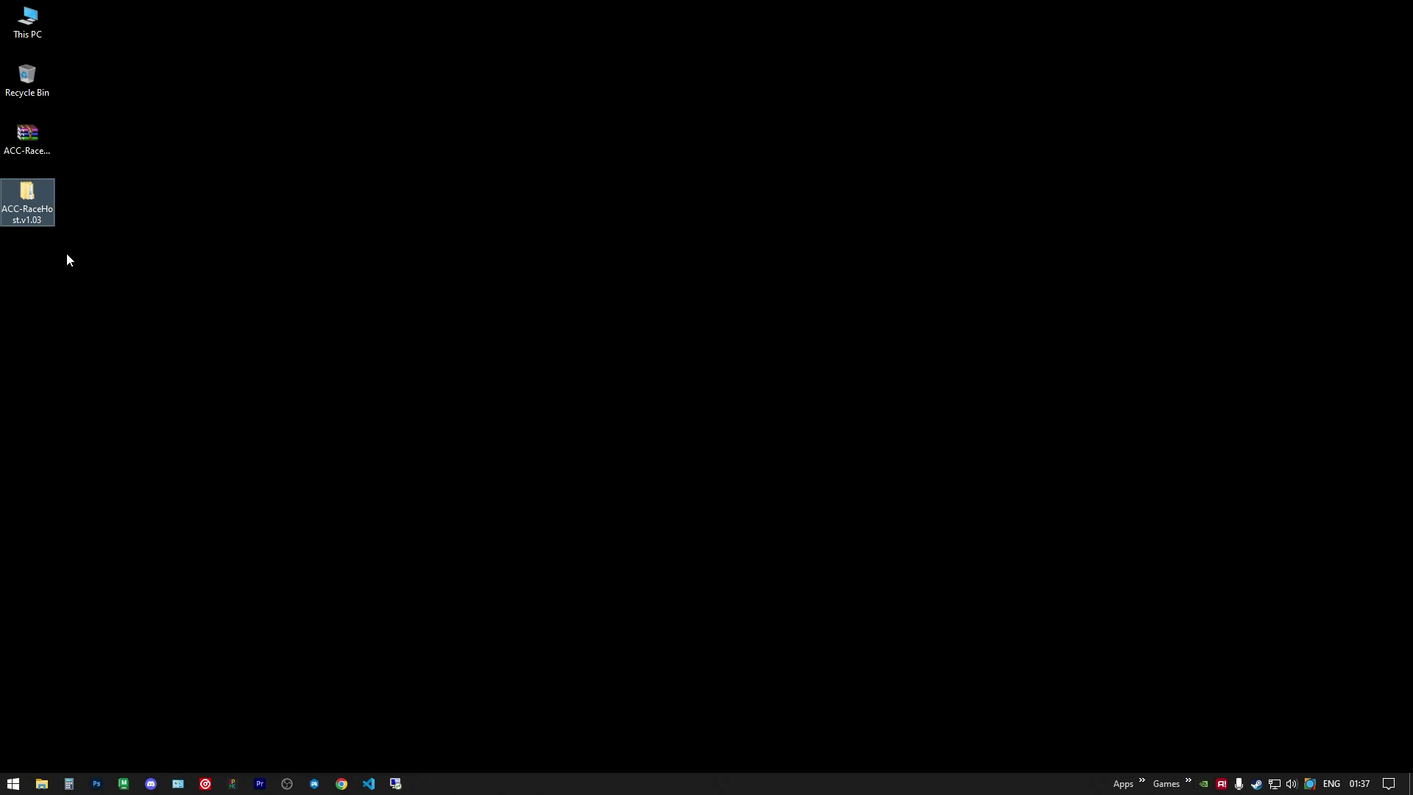
pyautogui.doubleClick(35, 213)
pyautogui.moveTo(581, 58); pyautogui.dragTo(904, 59)
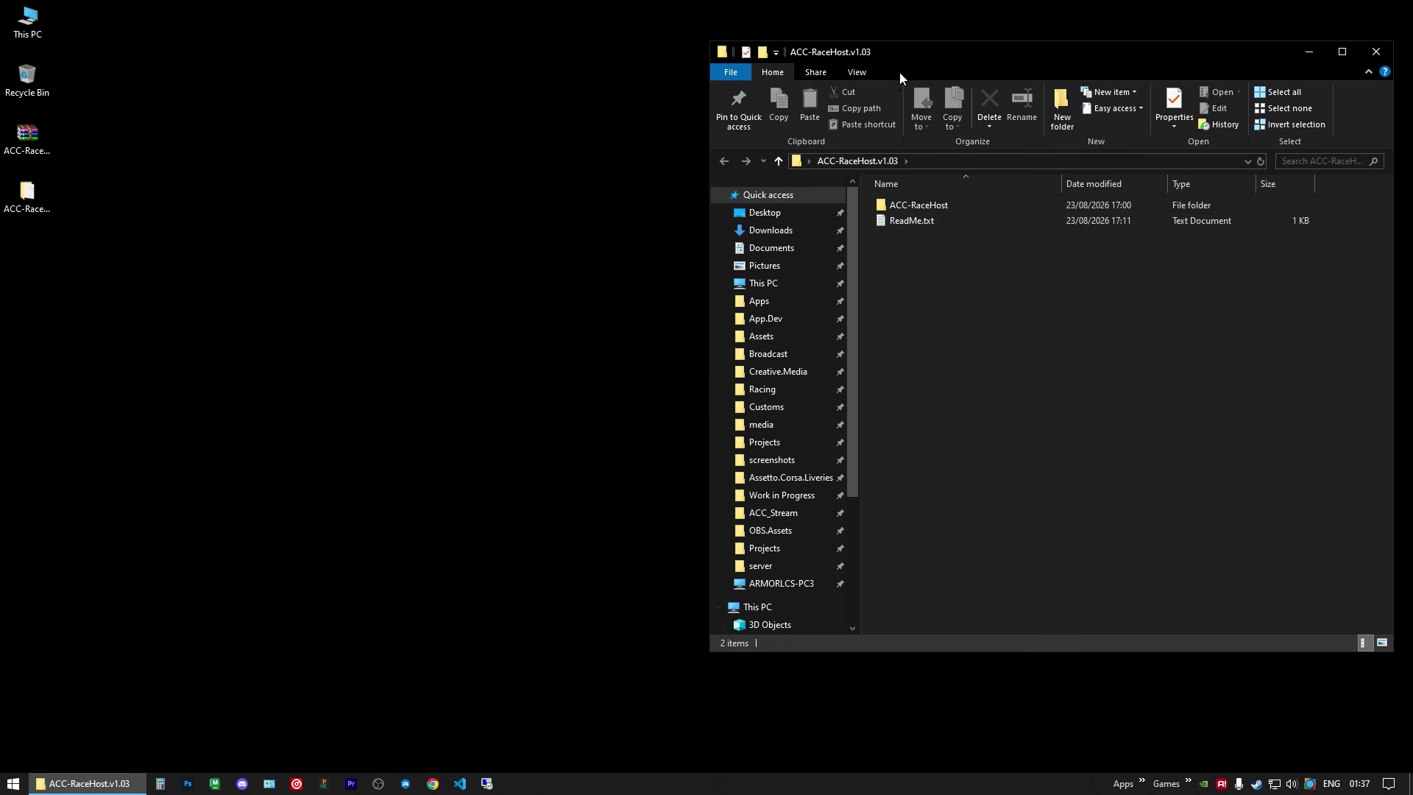
pyautogui.doubleClick(906, 220)
pyautogui.moveTo(439, 35); pyautogui.dragTo(392, 87)
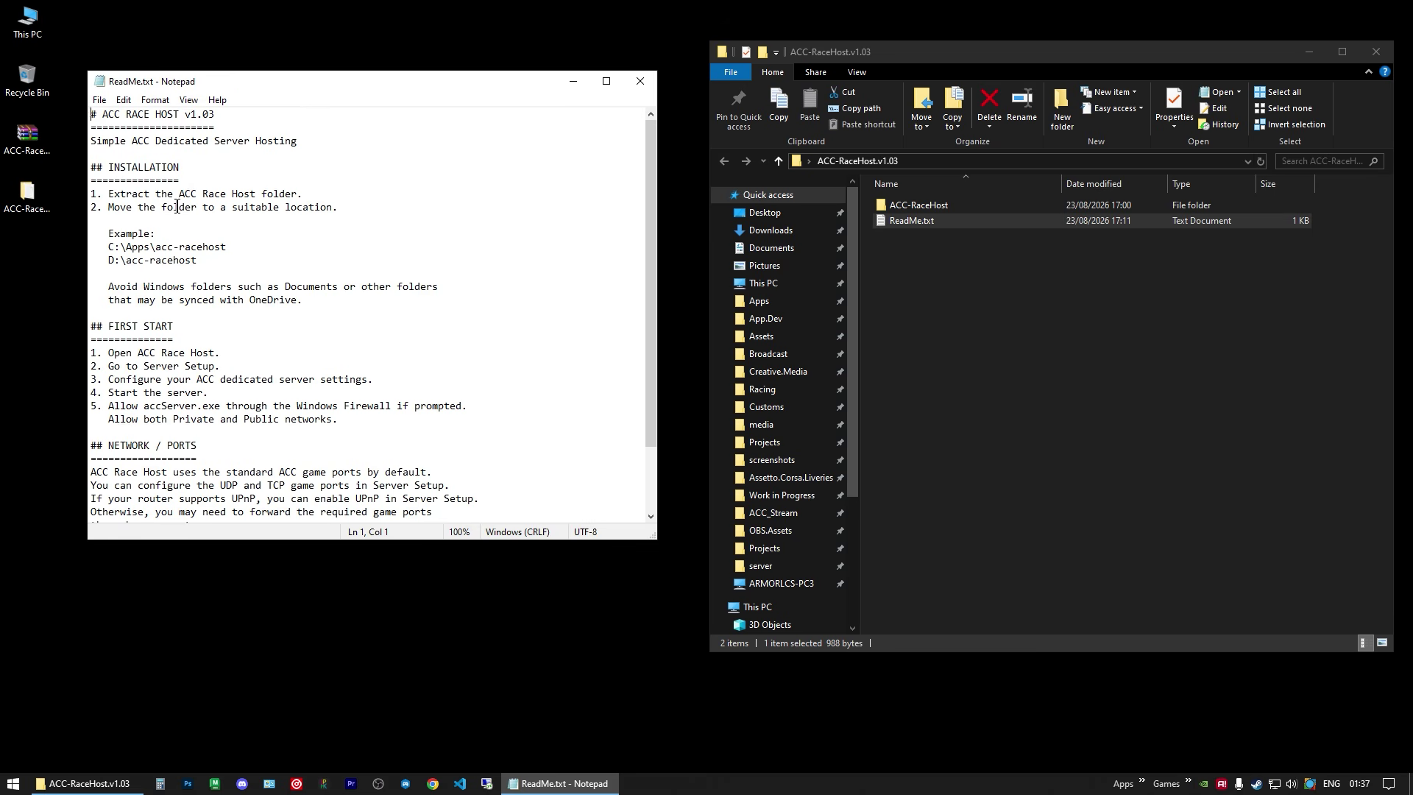
# Step: Read the ReadMe's install notes, highlighting the folder-move step and the C: and D: example paths
pyautogui.moveTo(133, 213); pyautogui.dragTo(339, 207)
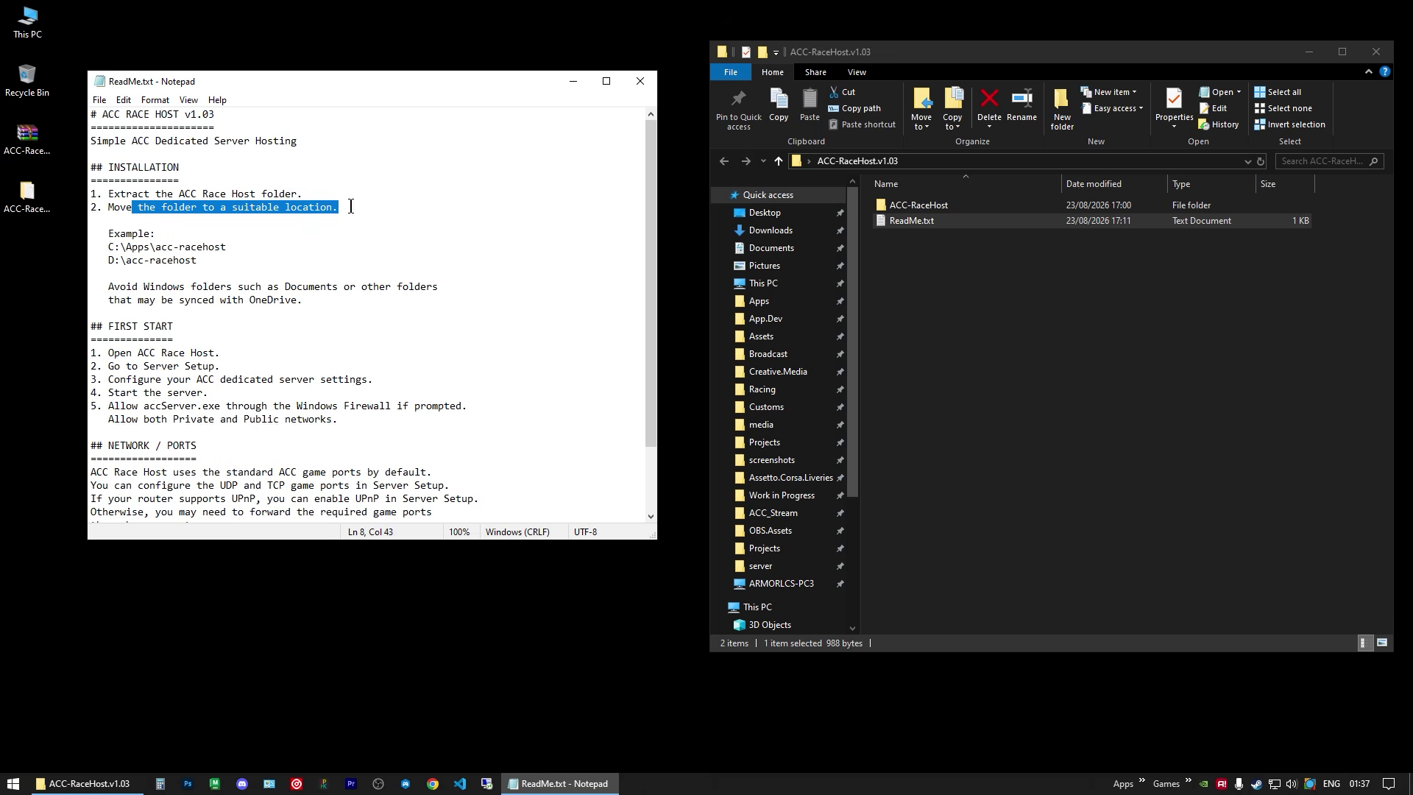
pyautogui.click(231, 246)
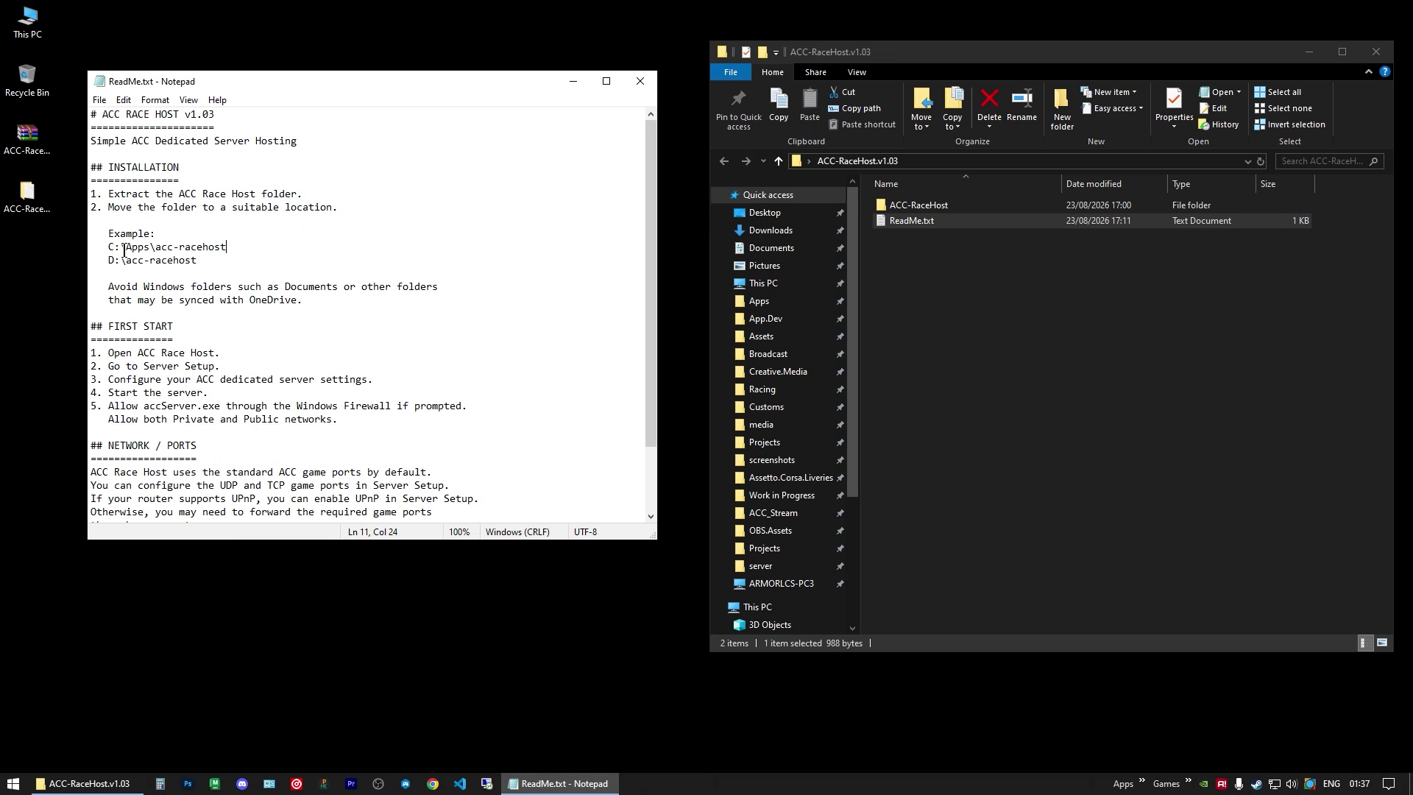
pyautogui.moveTo(118, 248); pyautogui.dragTo(185, 259)
pyautogui.click(205, 247)
pyautogui.click(236, 259)
pyautogui.moveTo(813, 56); pyautogui.dragTo(733, 41)
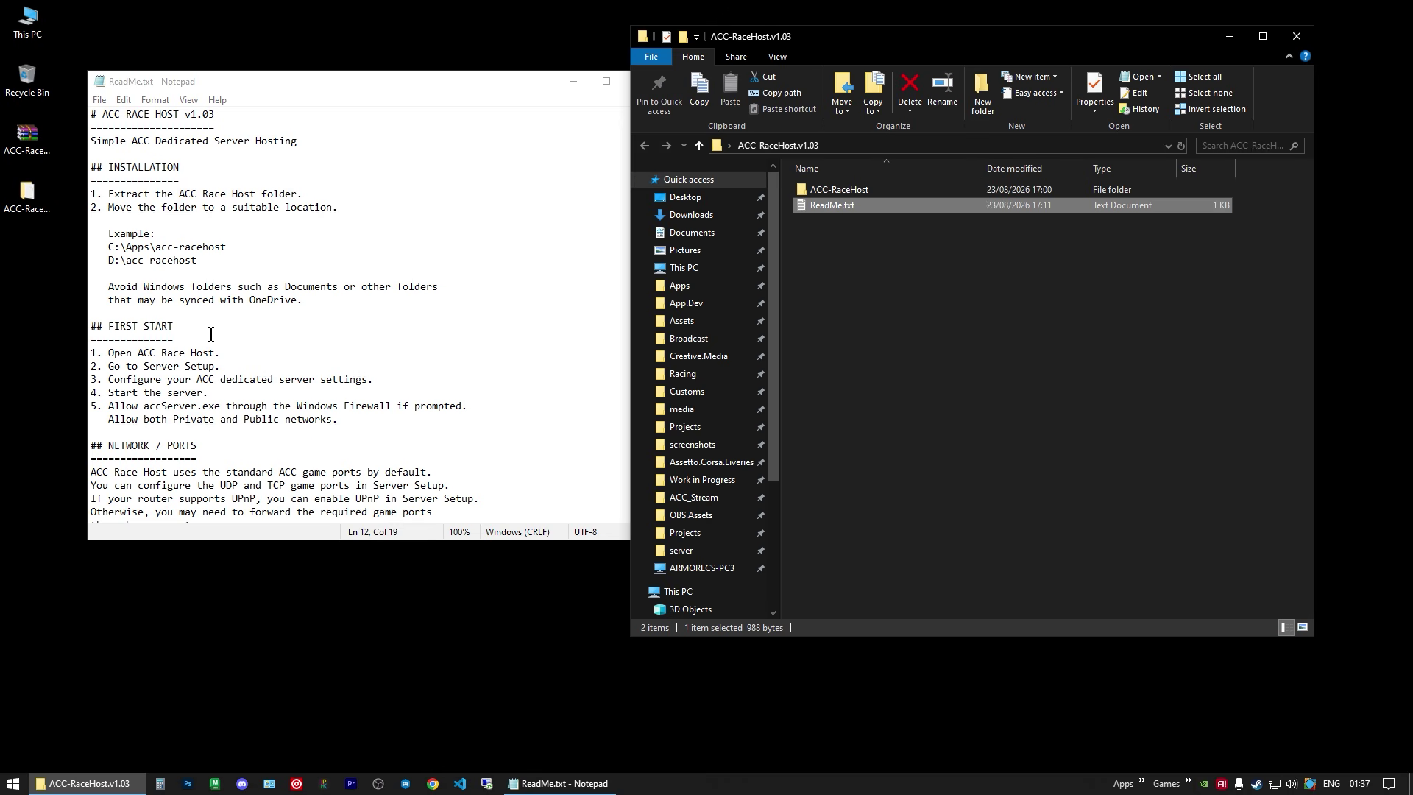
# Step: Scroll down to the NETWORK / PORTS section, then close the ReadMe
pyautogui.scroll(-1, 211, 334)
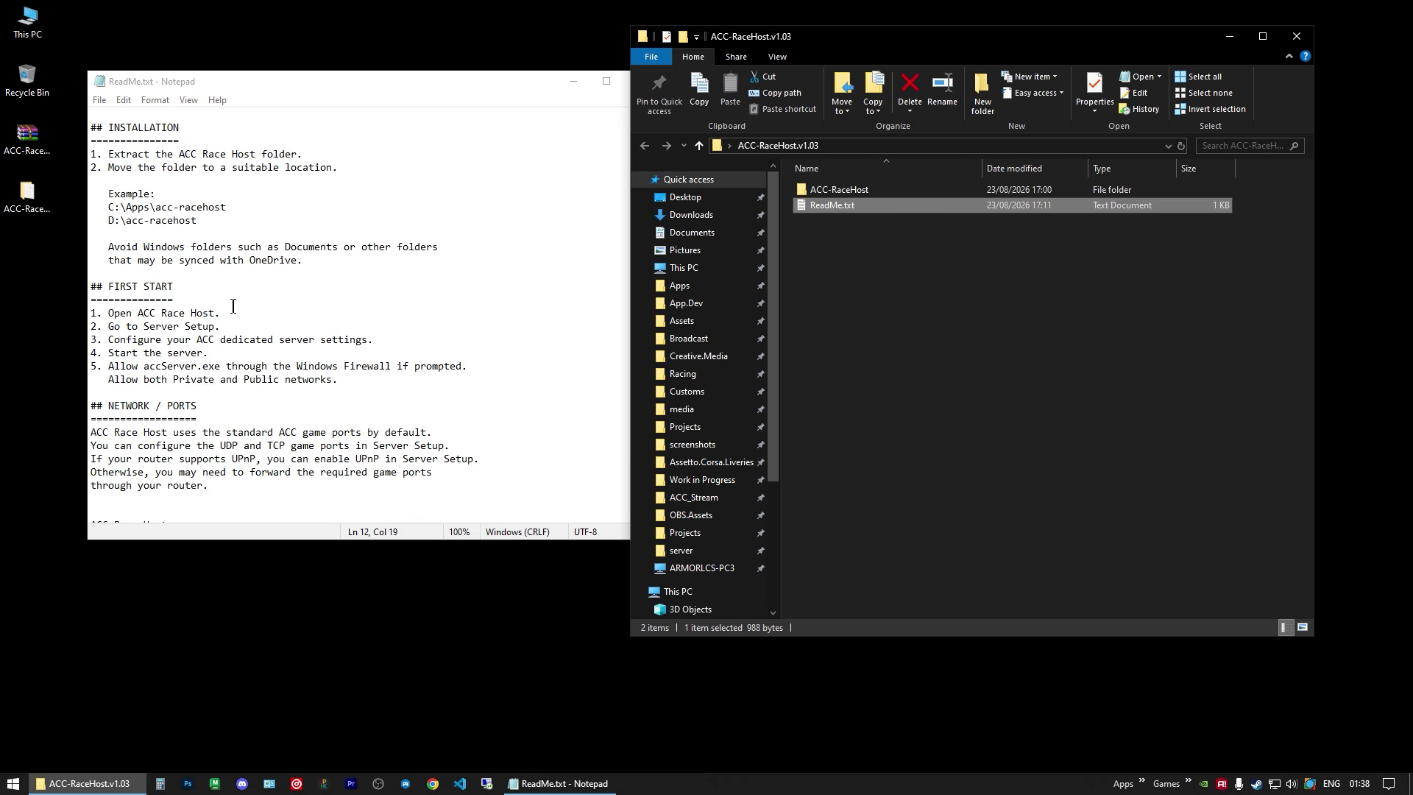
pyautogui.scroll(-1, 234, 306)
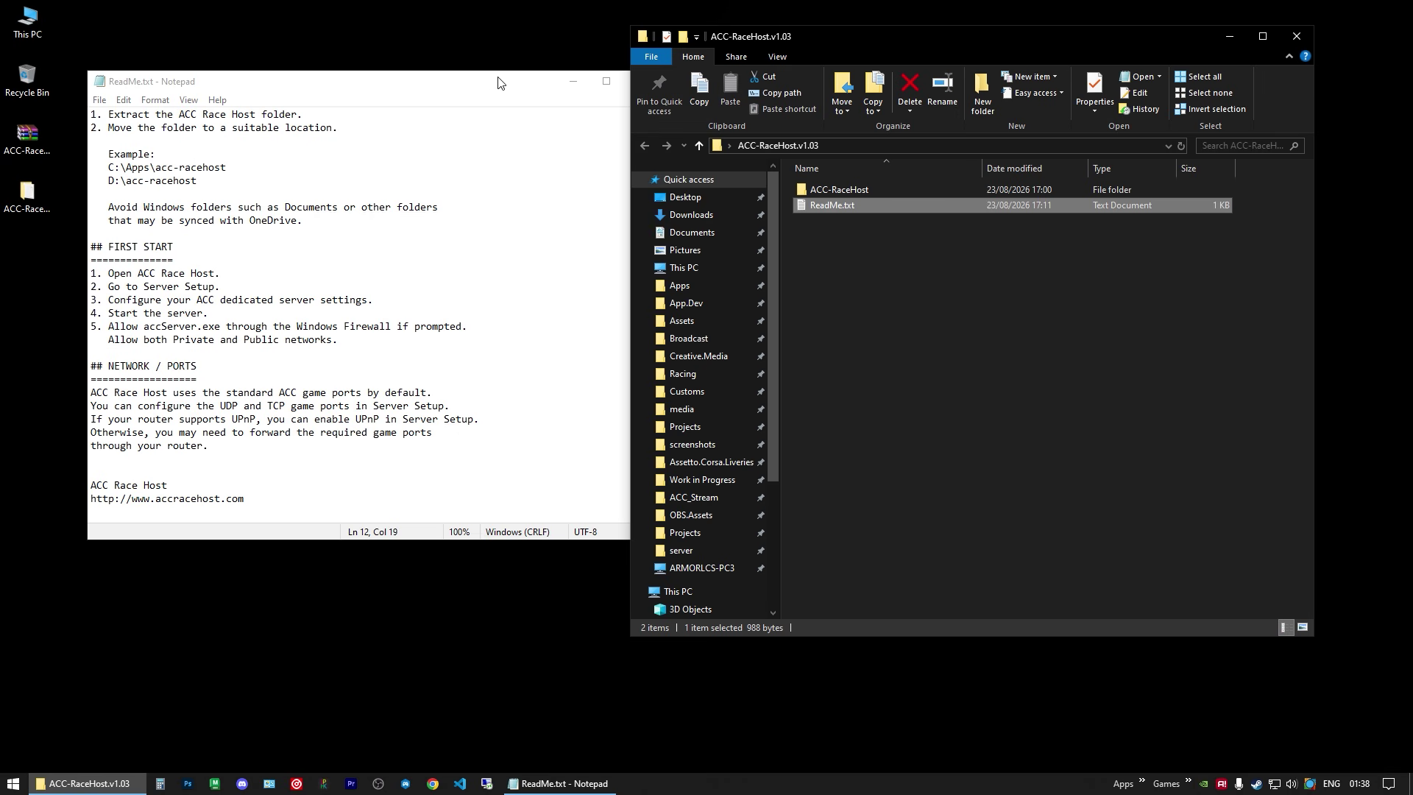
pyautogui.moveTo(499, 81); pyautogui.dragTo(468, 100)
pyautogui.moveTo(91, 387); pyautogui.dragTo(192, 384)
pyautogui.click(177, 412)
pyautogui.moveTo(458, 107); pyautogui.dragTo(500, 126)
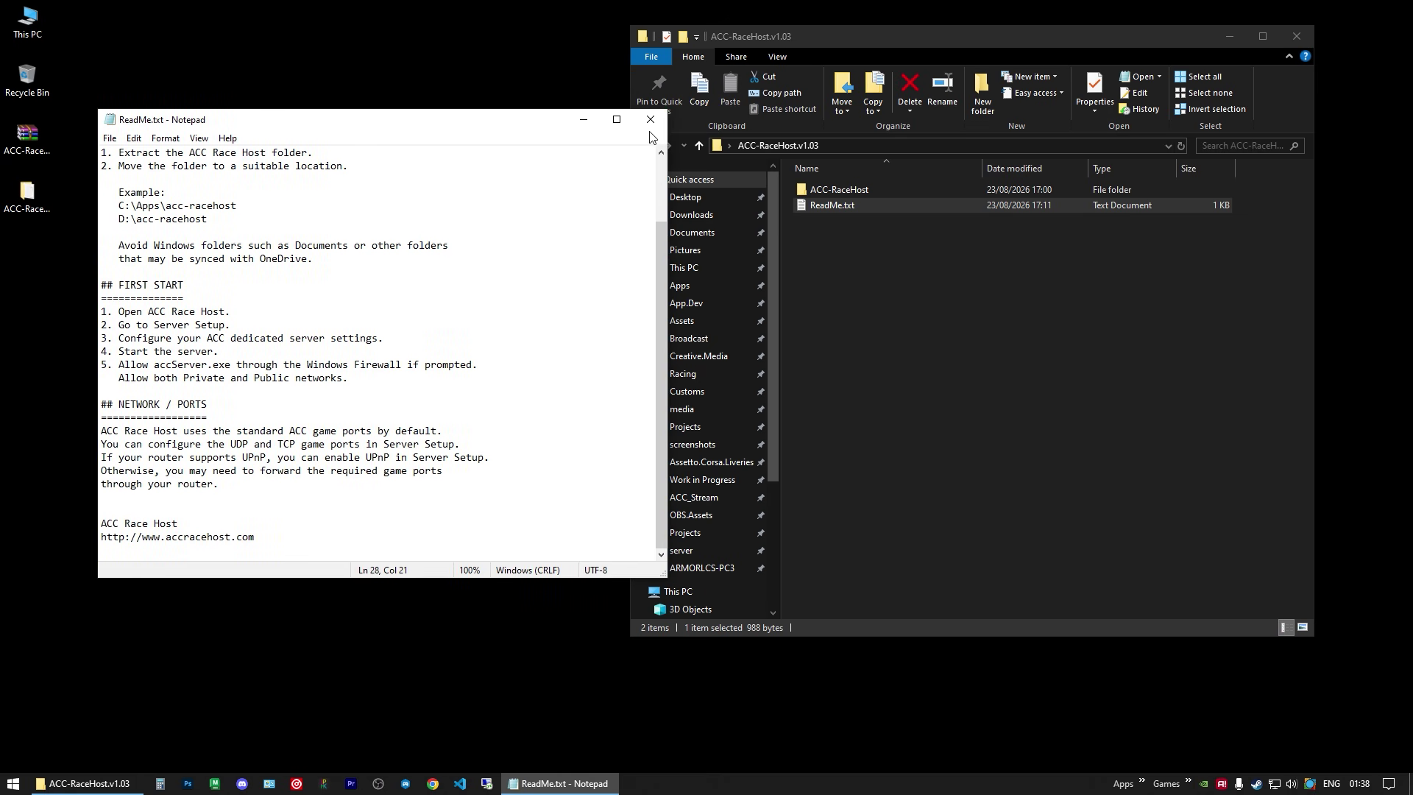
pyautogui.click(651, 119)
# Step: Cut the ACC-RaceHost folder and paste it into C:\Apps
pyautogui.click(827, 265)
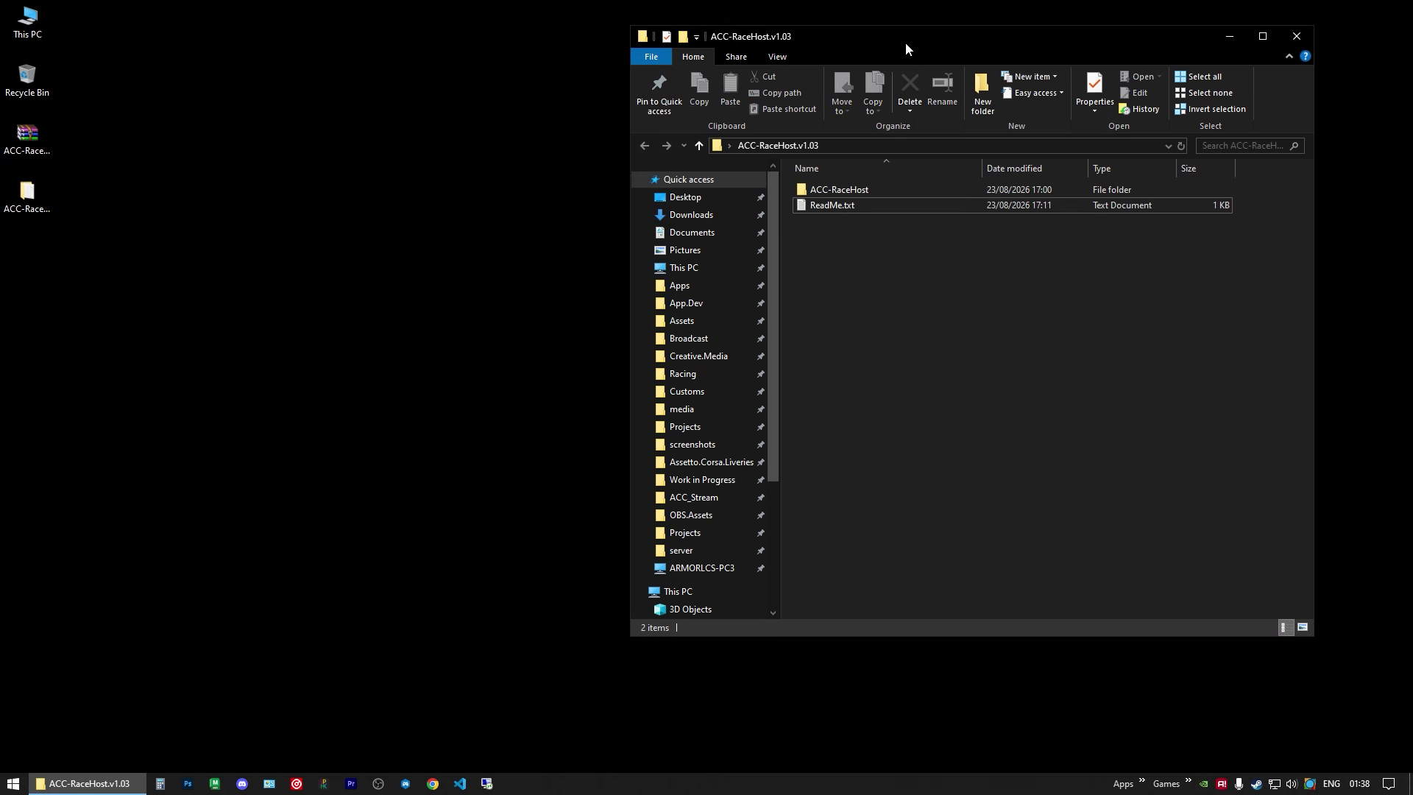
pyautogui.moveTo(905, 42); pyautogui.dragTo(964, 40)
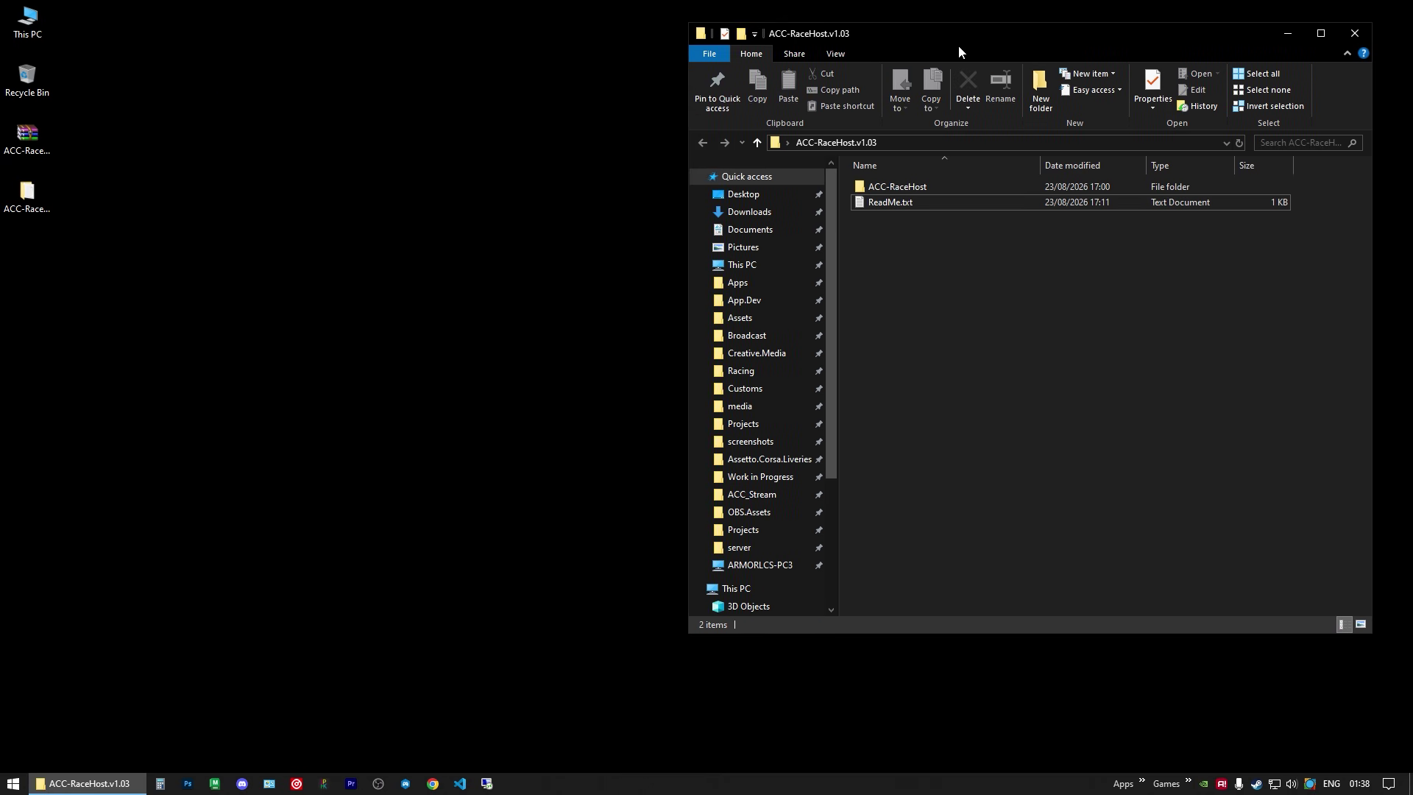
pyautogui.rightClick(886, 189)
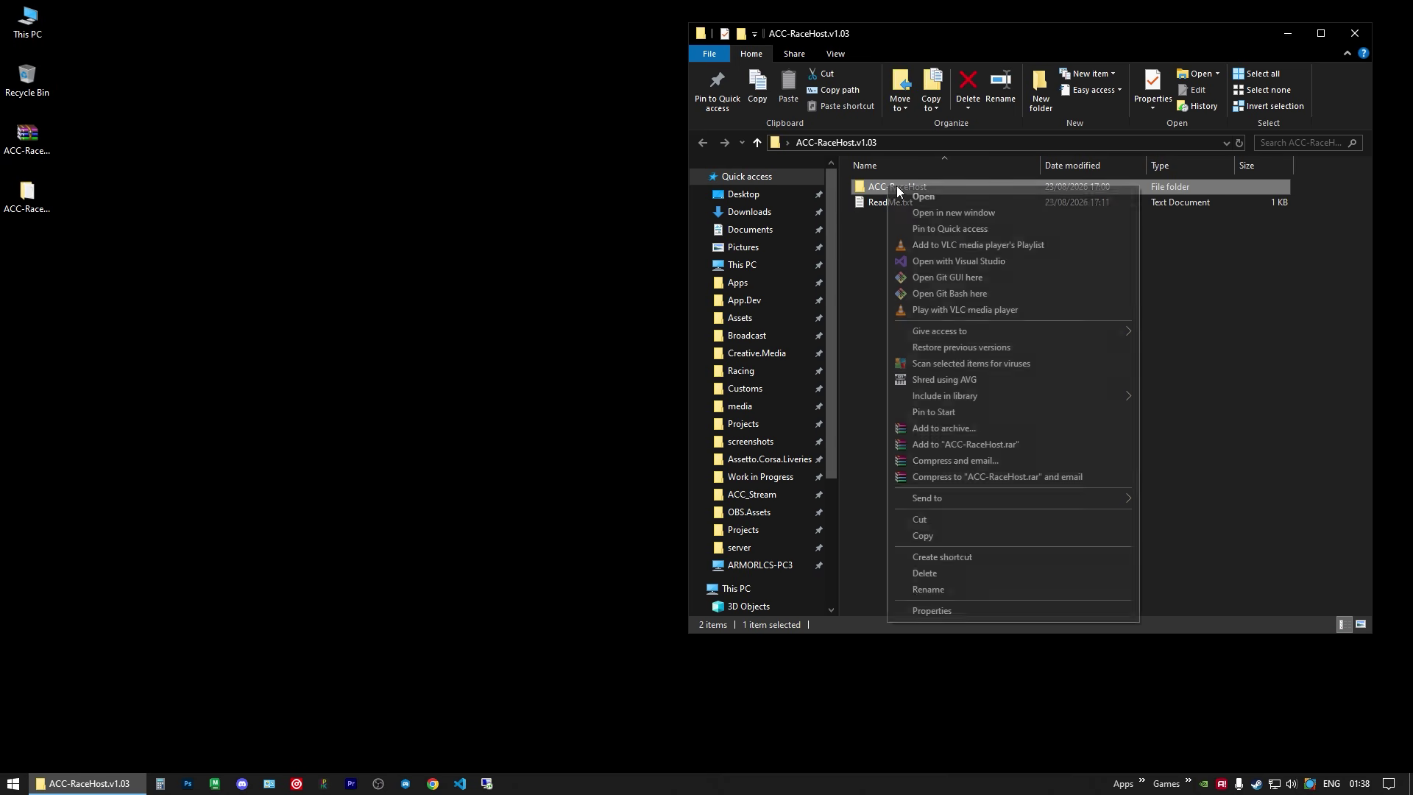
pyautogui.click(939, 519)
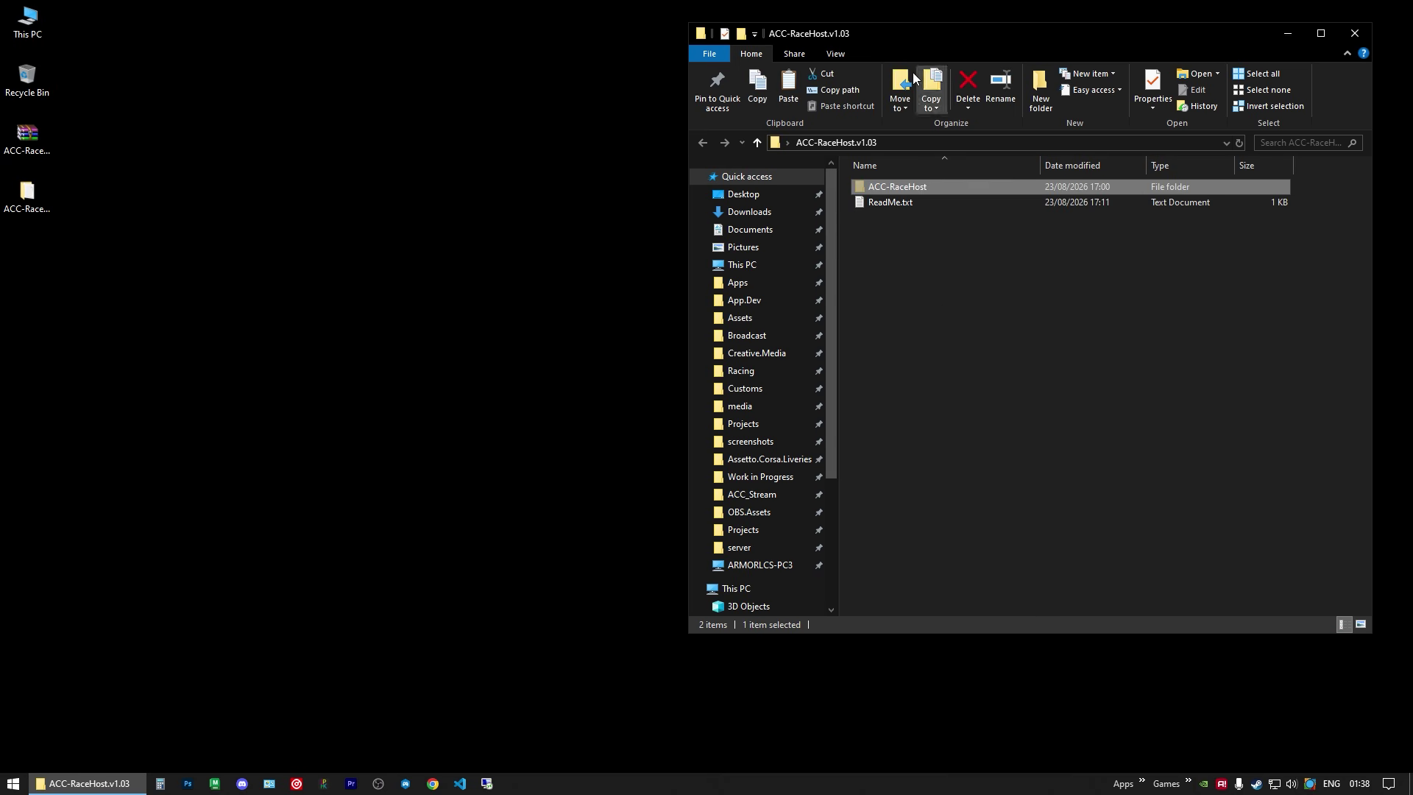
pyautogui.moveTo(900, 38); pyautogui.dragTo(377, 15)
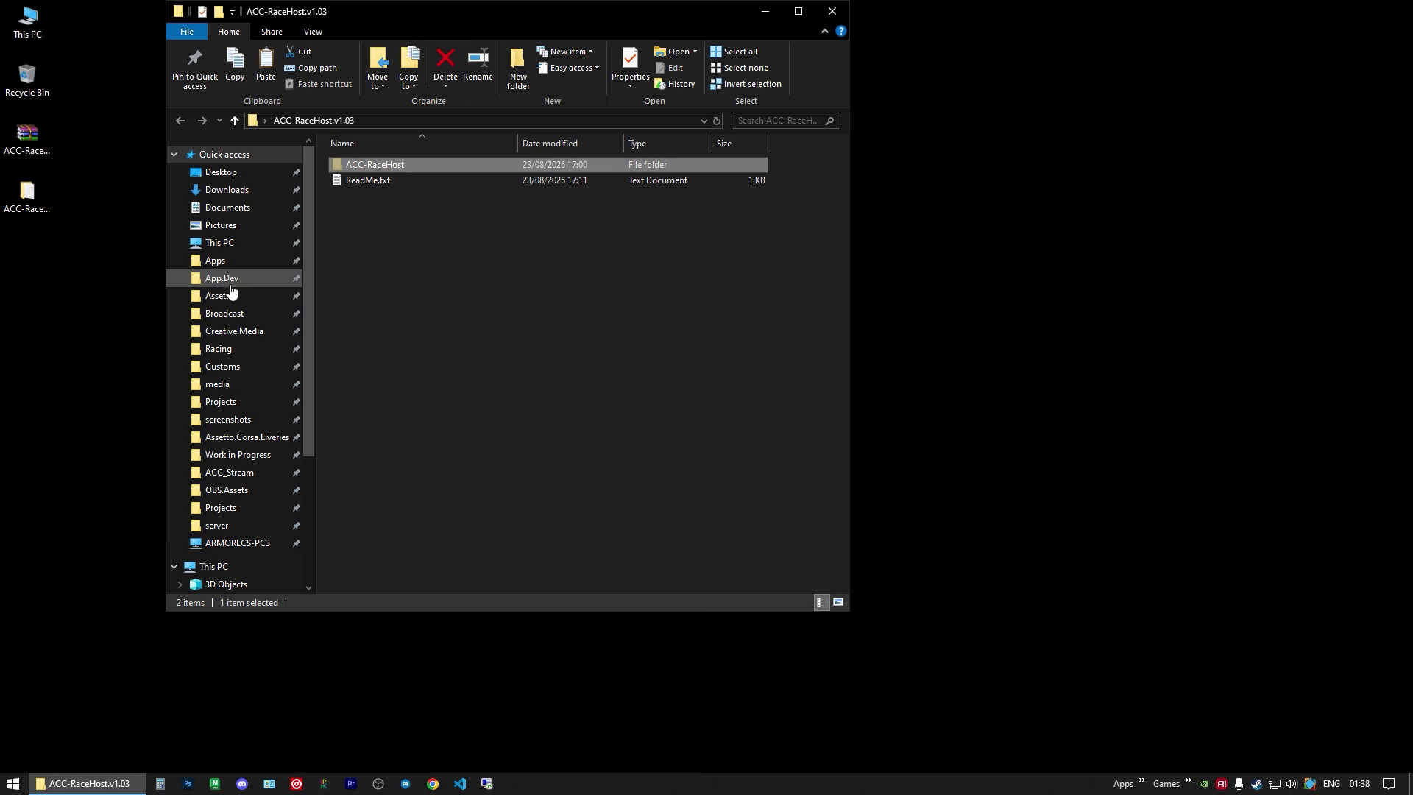
pyautogui.click(219, 567)
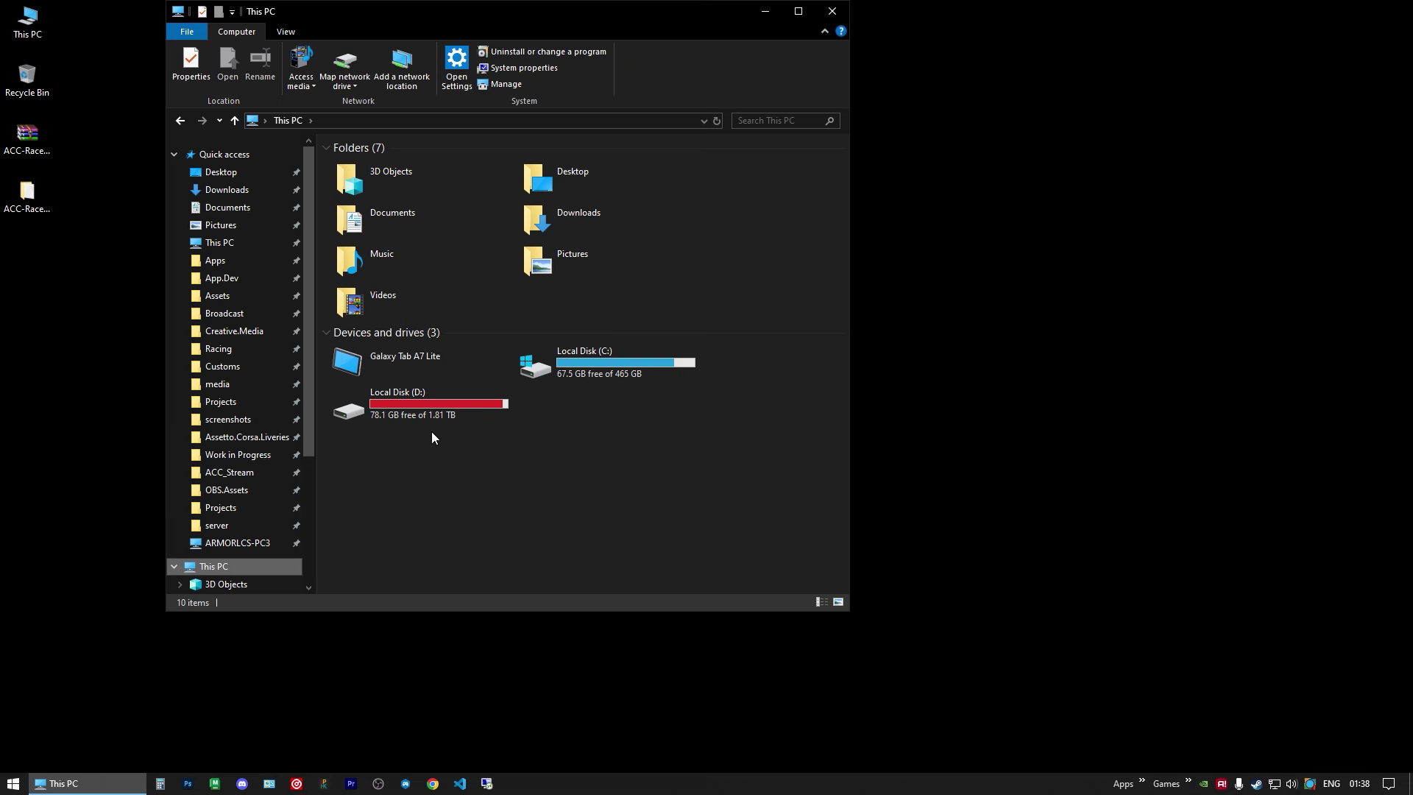
pyautogui.doubleClick(574, 383)
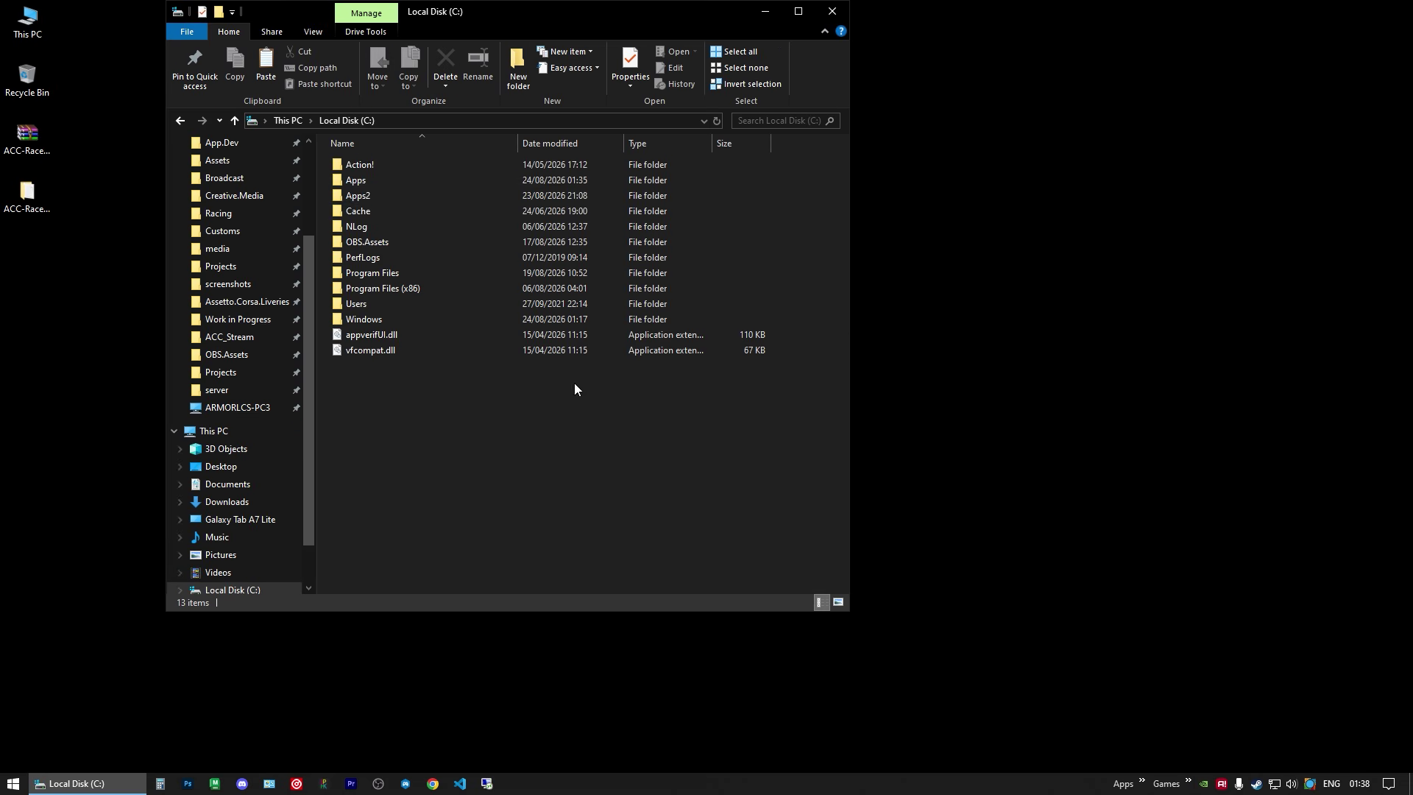
pyautogui.doubleClick(357, 180)
pyautogui.rightClick(432, 273)
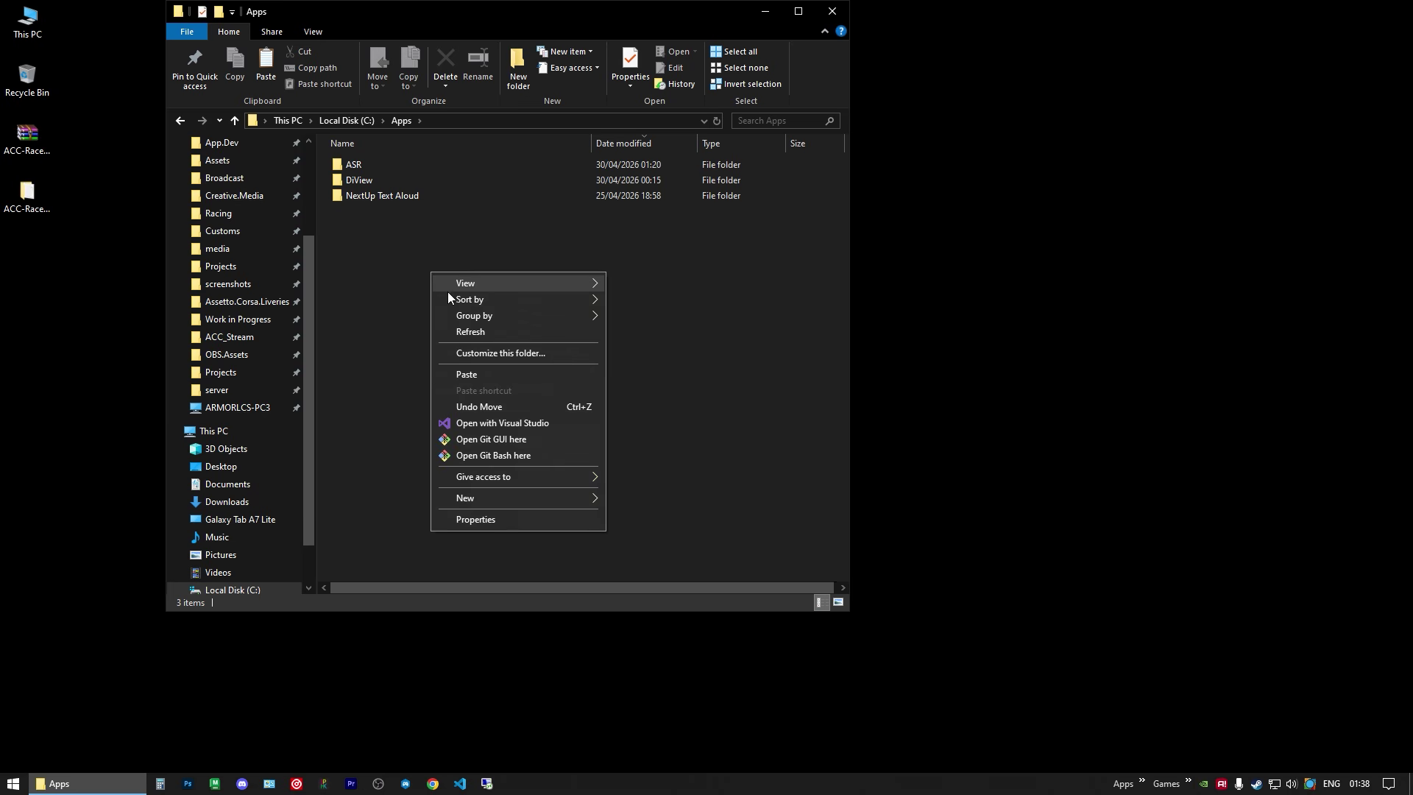
pyautogui.click(497, 374)
# Step: Reopen the desktop ACC-RaceHost.v1.03 folder and drag ACC-RaceHost into the Apps window
pyautogui.moveTo(525, 24); pyautogui.dragTo(715, 45)
pyautogui.click(33, 202)
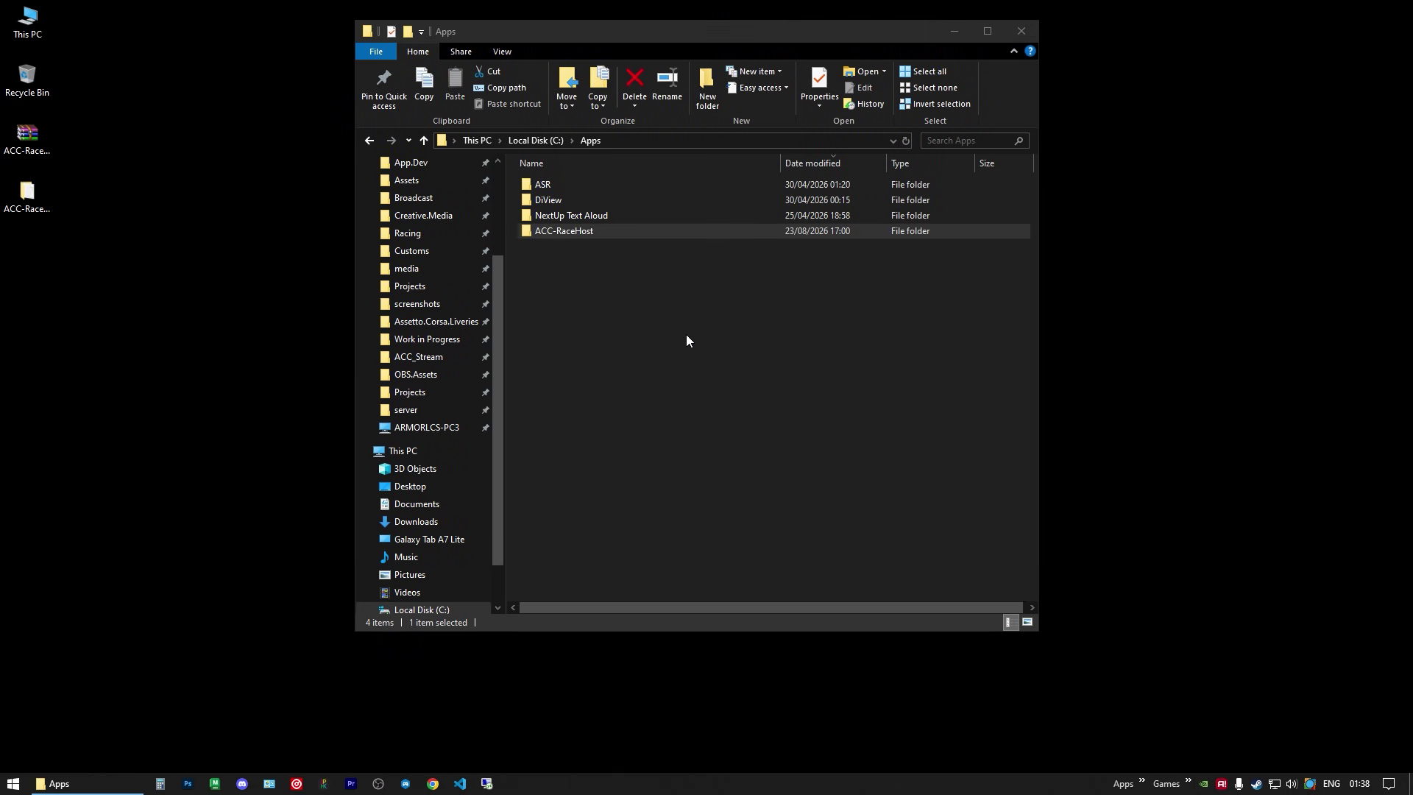
pyautogui.press('Return')
pyautogui.moveTo(665, 55); pyautogui.dragTo(1084, 50)
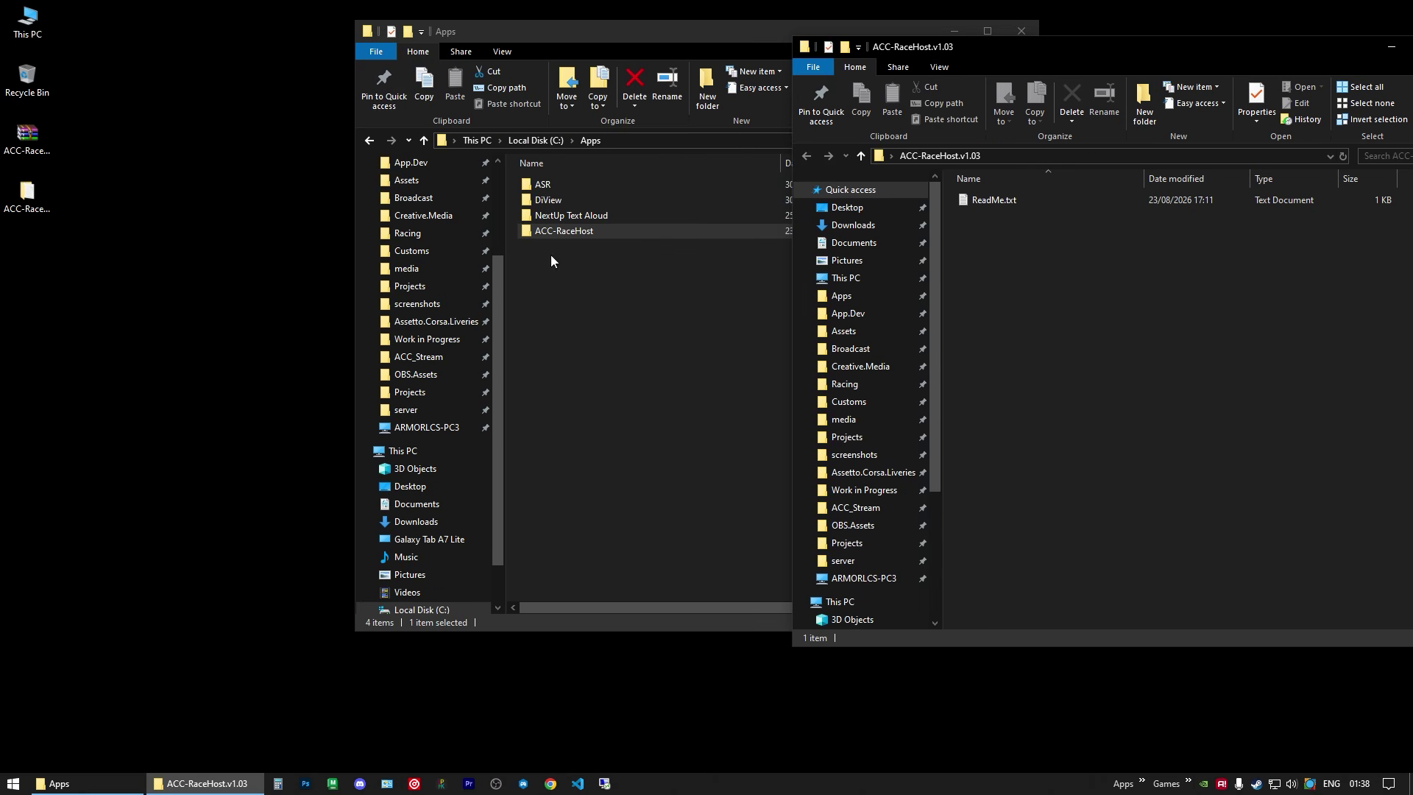
pyautogui.moveTo(575, 231); pyautogui.dragTo(1078, 341)
pyautogui.moveTo(987, 222); pyautogui.dragTo(647, 365)
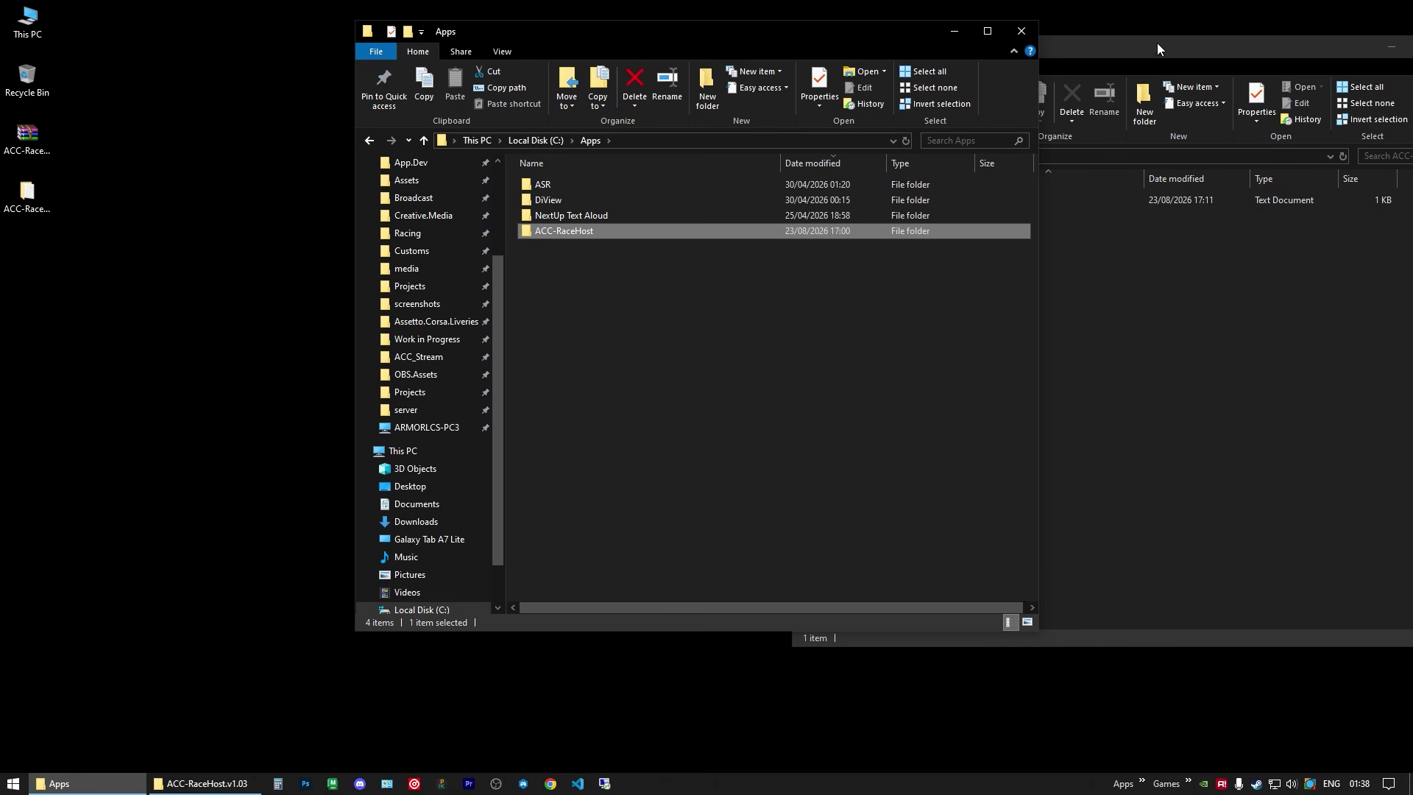
# Step: Close the emptied ACC-RaceHost.v1.03 window and open C:\Apps\ACC-RaceHost
pyautogui.moveTo(1129, 47); pyautogui.dragTo(681, 76)
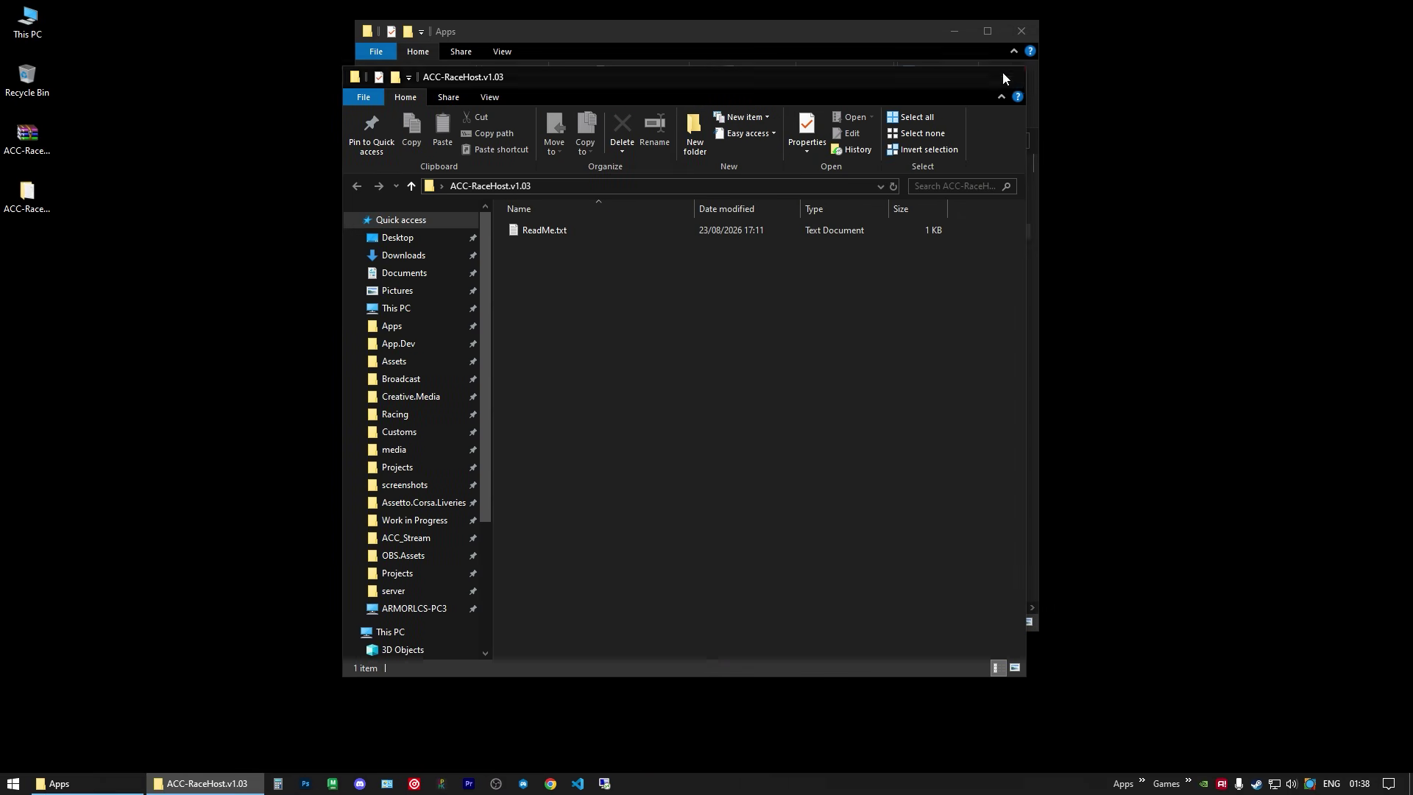
pyautogui.click(1009, 78)
pyautogui.moveTo(823, 38); pyautogui.dragTo(748, 38)
pyautogui.doubleClick(485, 231)
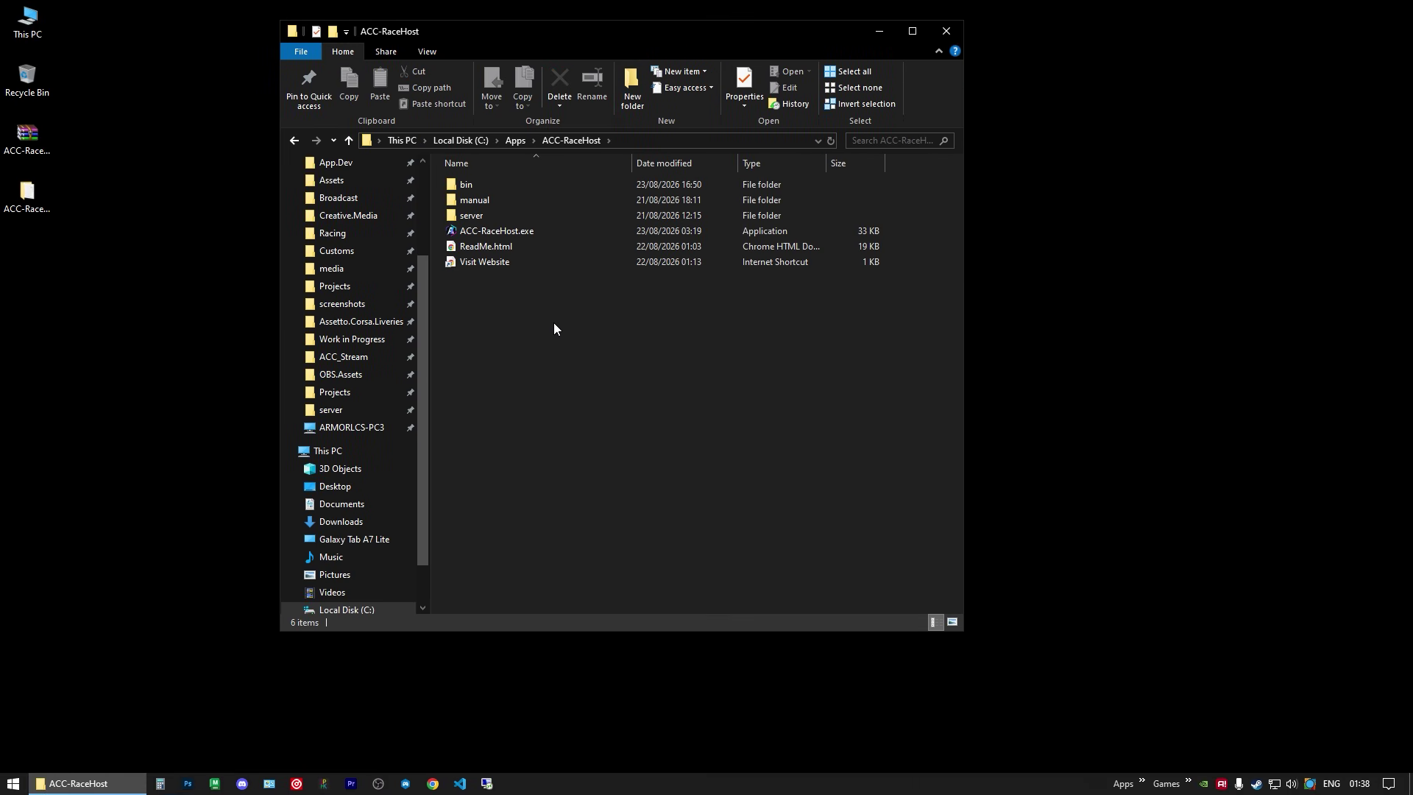
# Step: View the ACC Race Host website, then close it
pyautogui.doubleClick(484, 262)
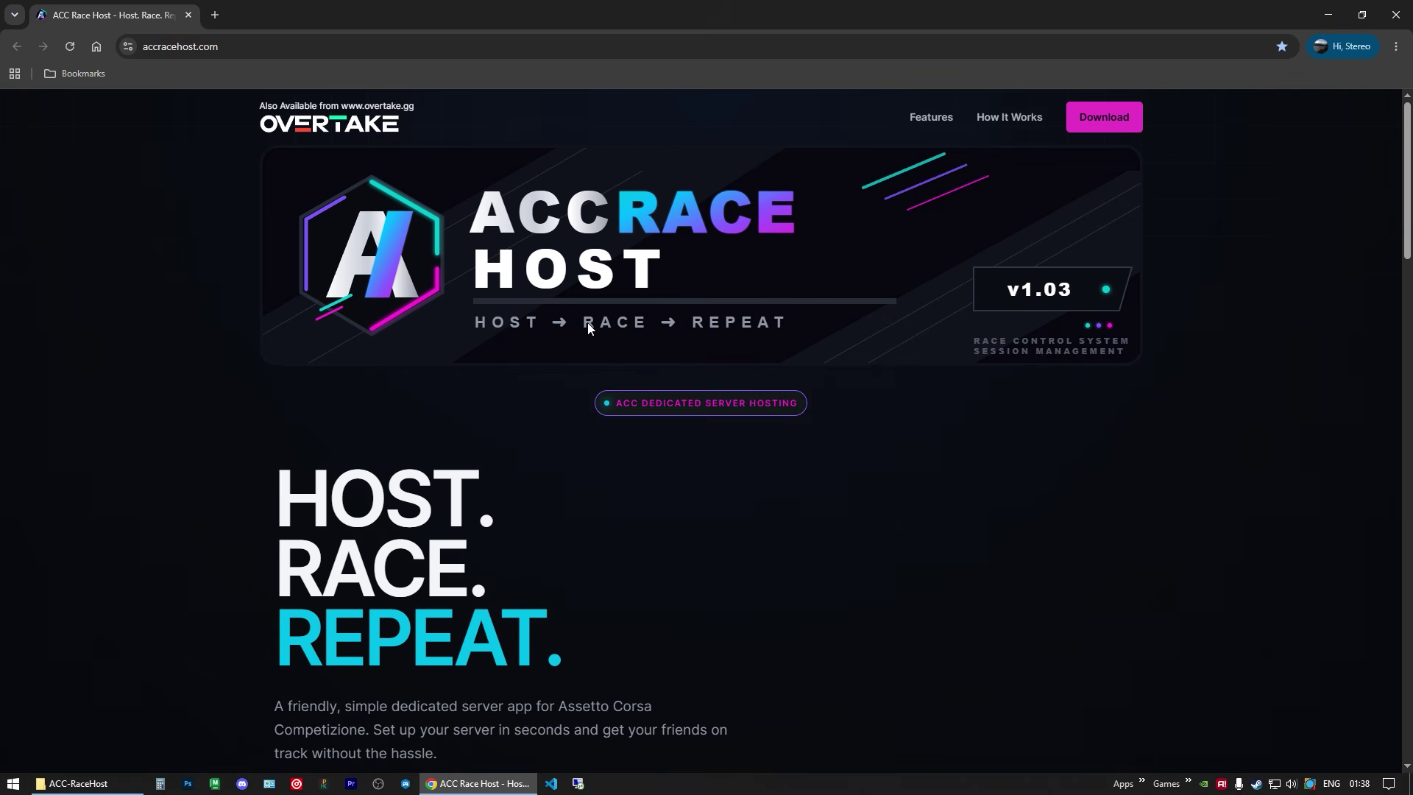
pyautogui.doubleClick(900, 6)
pyautogui.click(1030, 31)
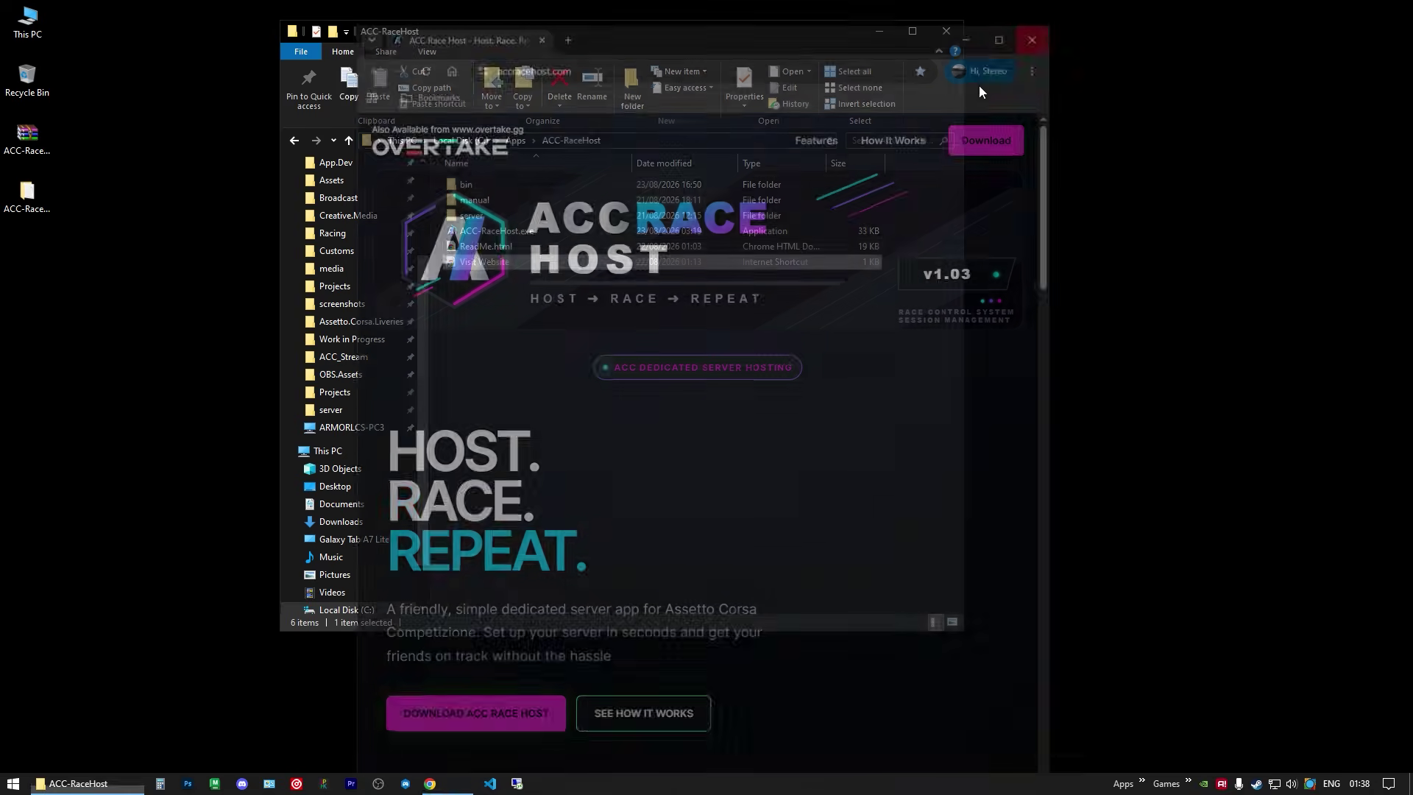
# Step: Read through the ReadMe.html user manual, close it, and launch ACC-RaceHost.exe
pyautogui.doubleClick(492, 247)
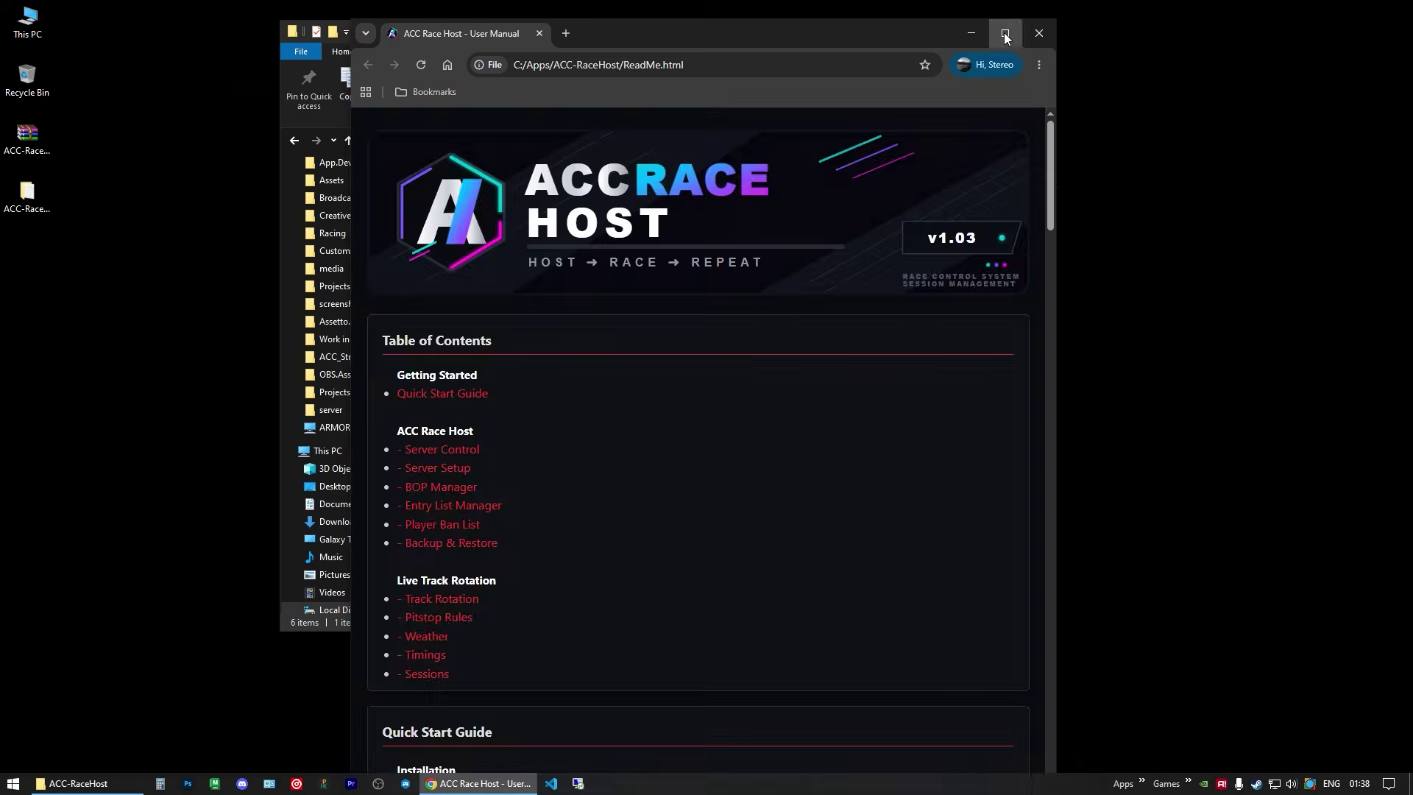
pyautogui.click(1005, 33)
pyautogui.scroll(-15, 836, 309)
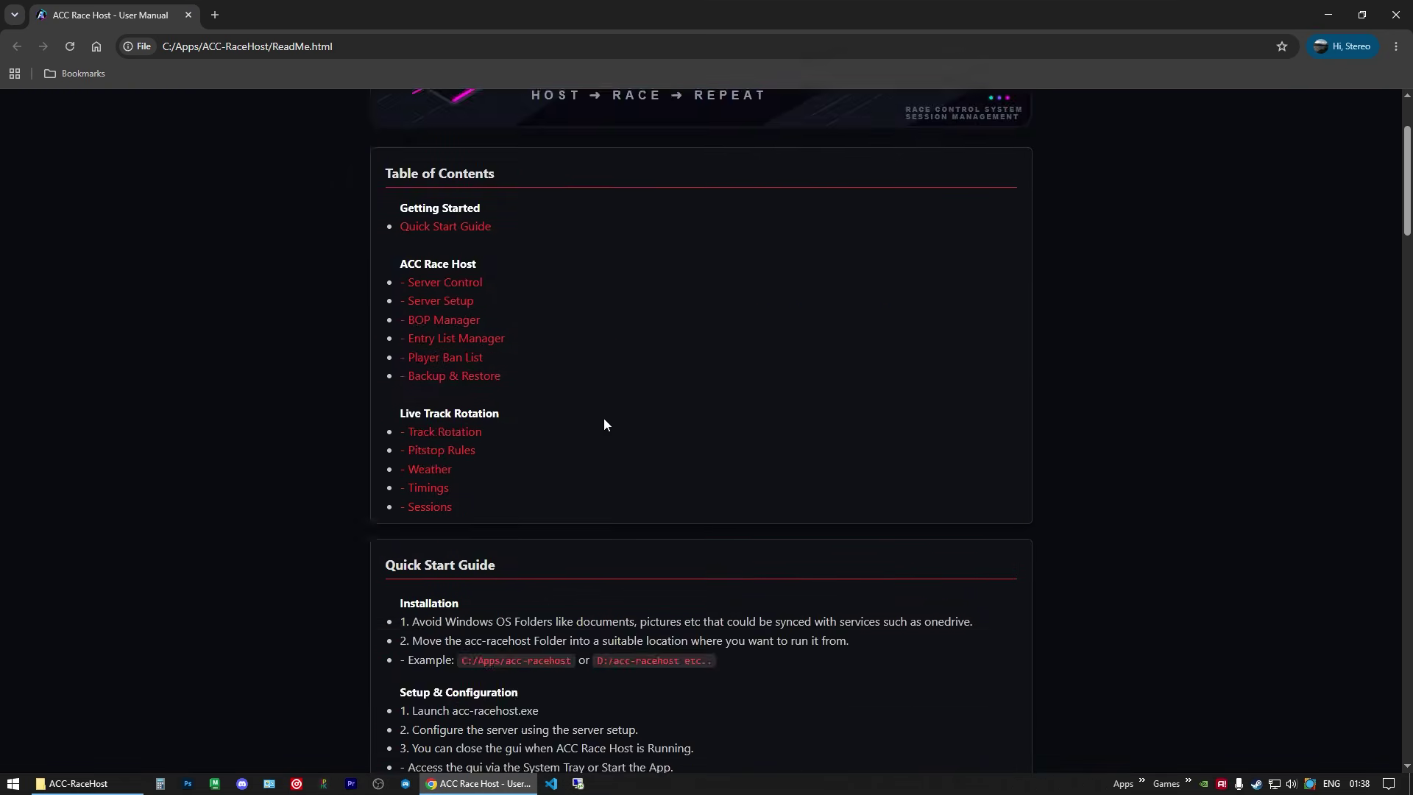
pyautogui.scroll(-20, 870, 395)
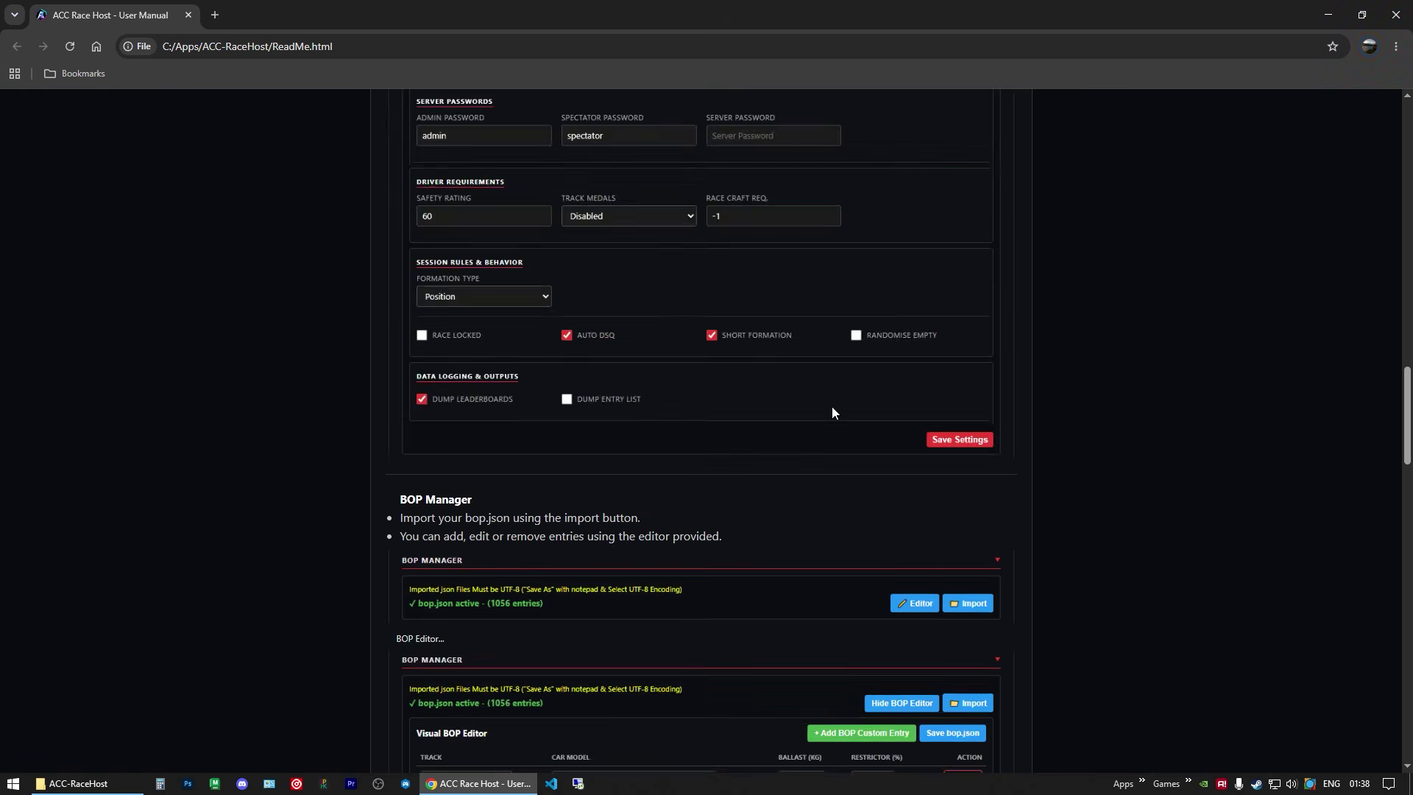
pyautogui.scroll(-10, 827, 403)
pyautogui.scroll(17, 830, 391)
pyautogui.scroll(20, 830, 309)
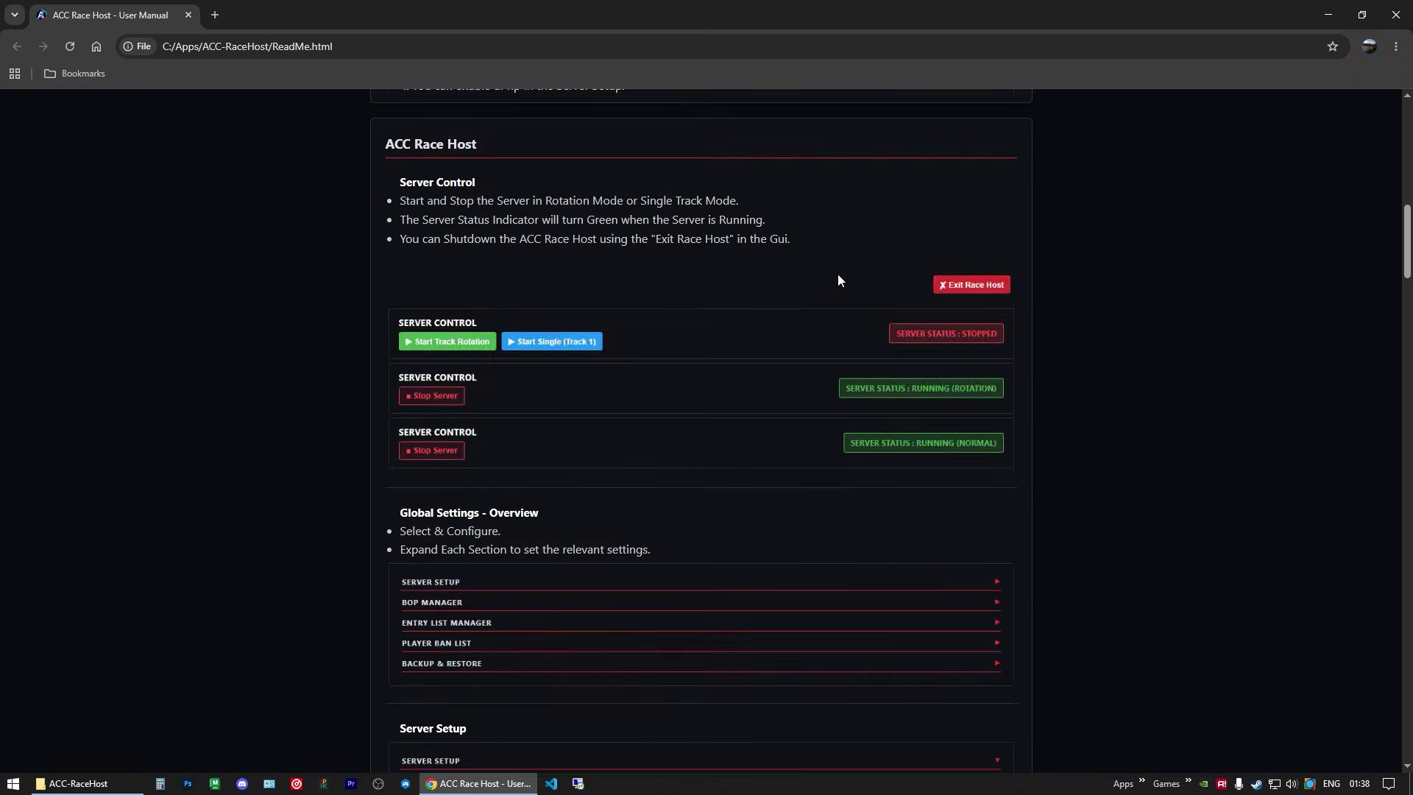
pyautogui.click(1362, 15)
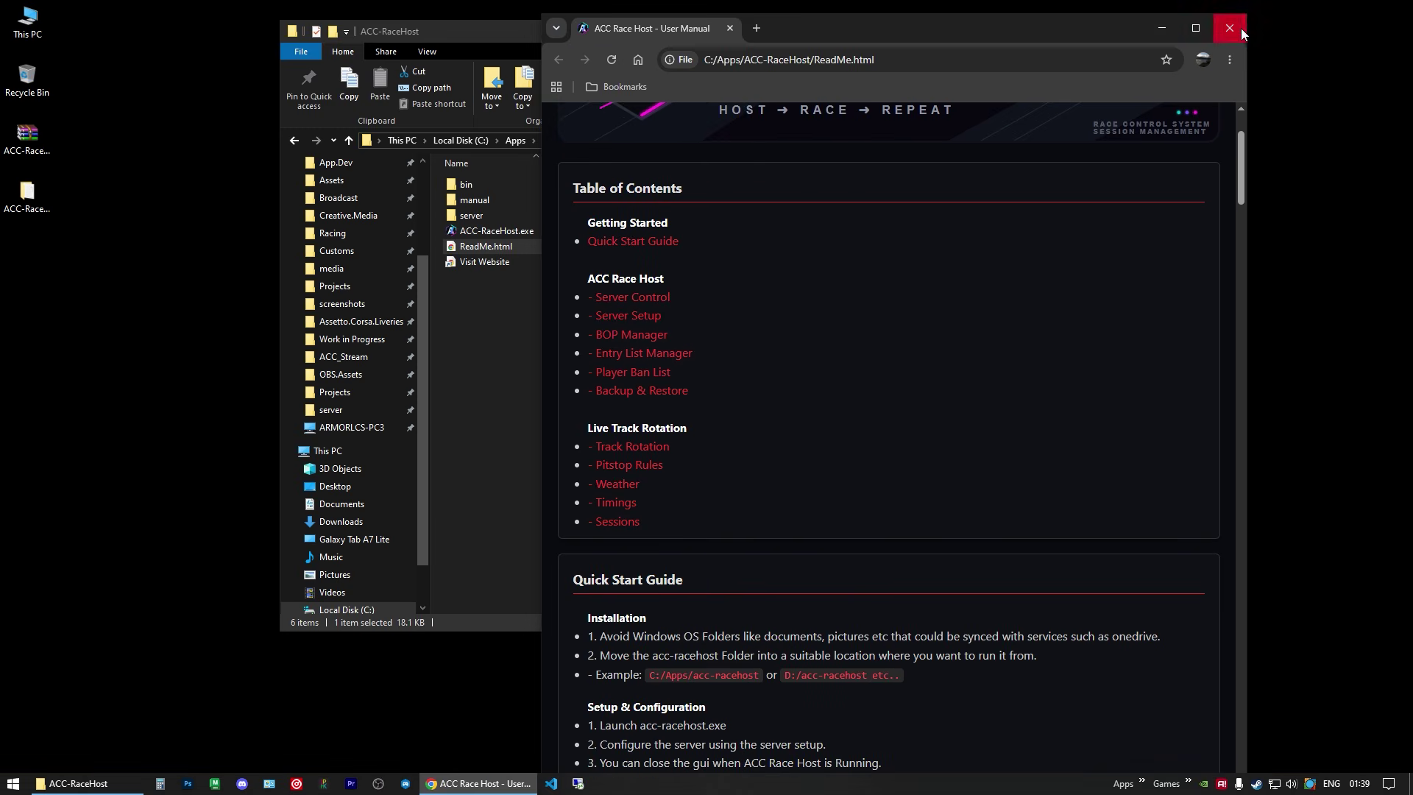
pyautogui.click(1230, 18)
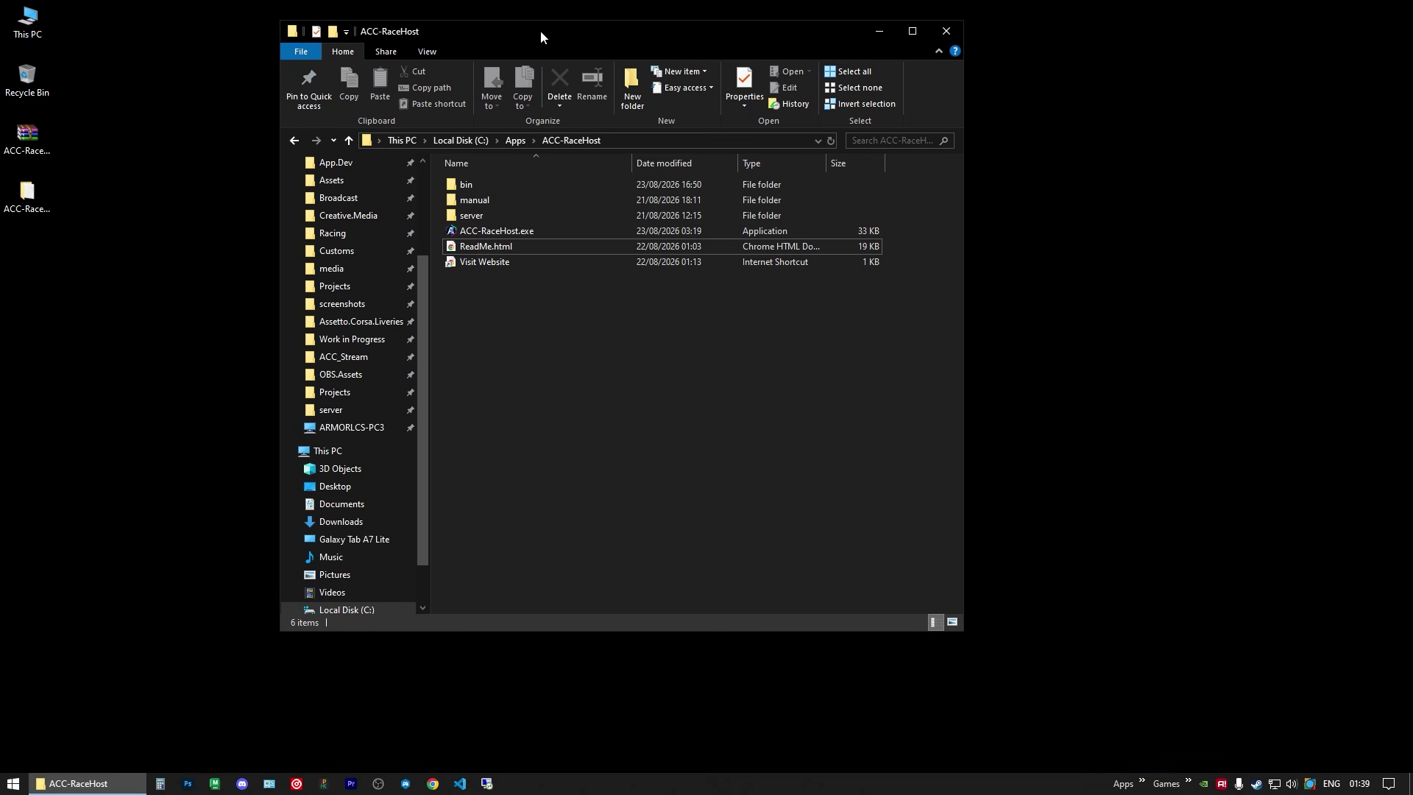
pyautogui.moveTo(540, 31); pyautogui.dragTo(471, 31)
pyautogui.doubleClick(431, 232)
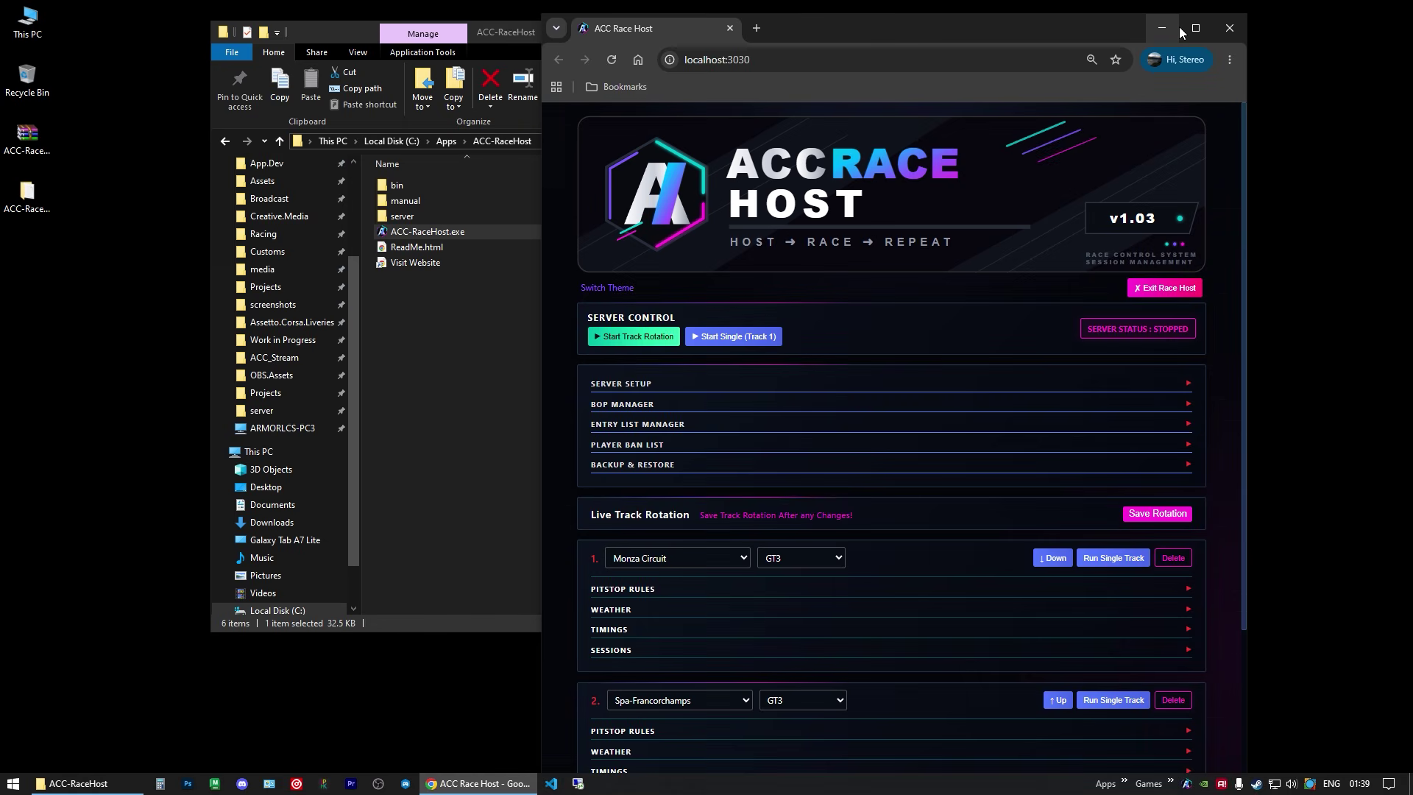
# Step: Maximize the control page, switch to the red-accented theme, and expand then collapse SERVER SETUP
pyautogui.click(1194, 28)
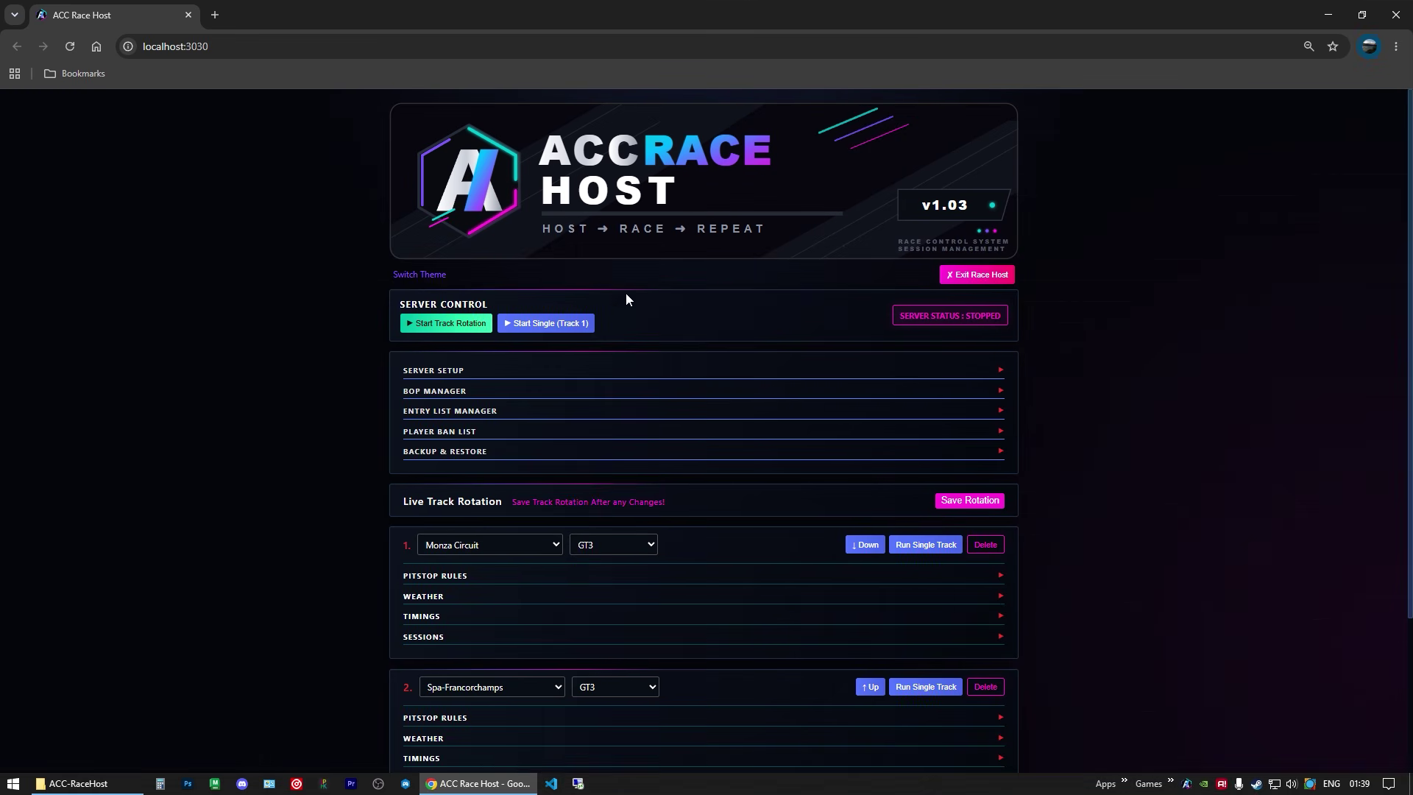
pyautogui.scroll(-1, 763, 326)
pyautogui.scroll(1, 763, 324)
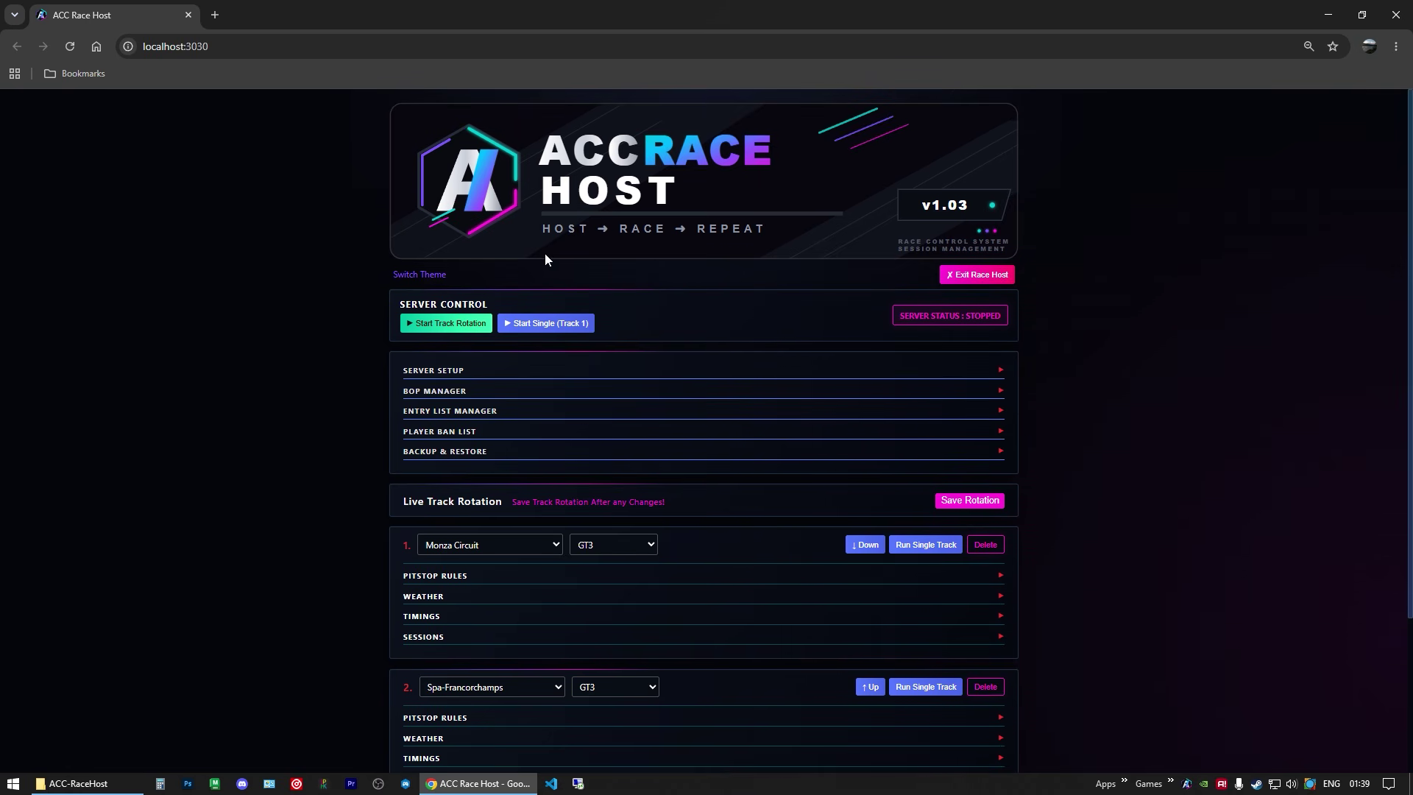
pyautogui.click(433, 271)
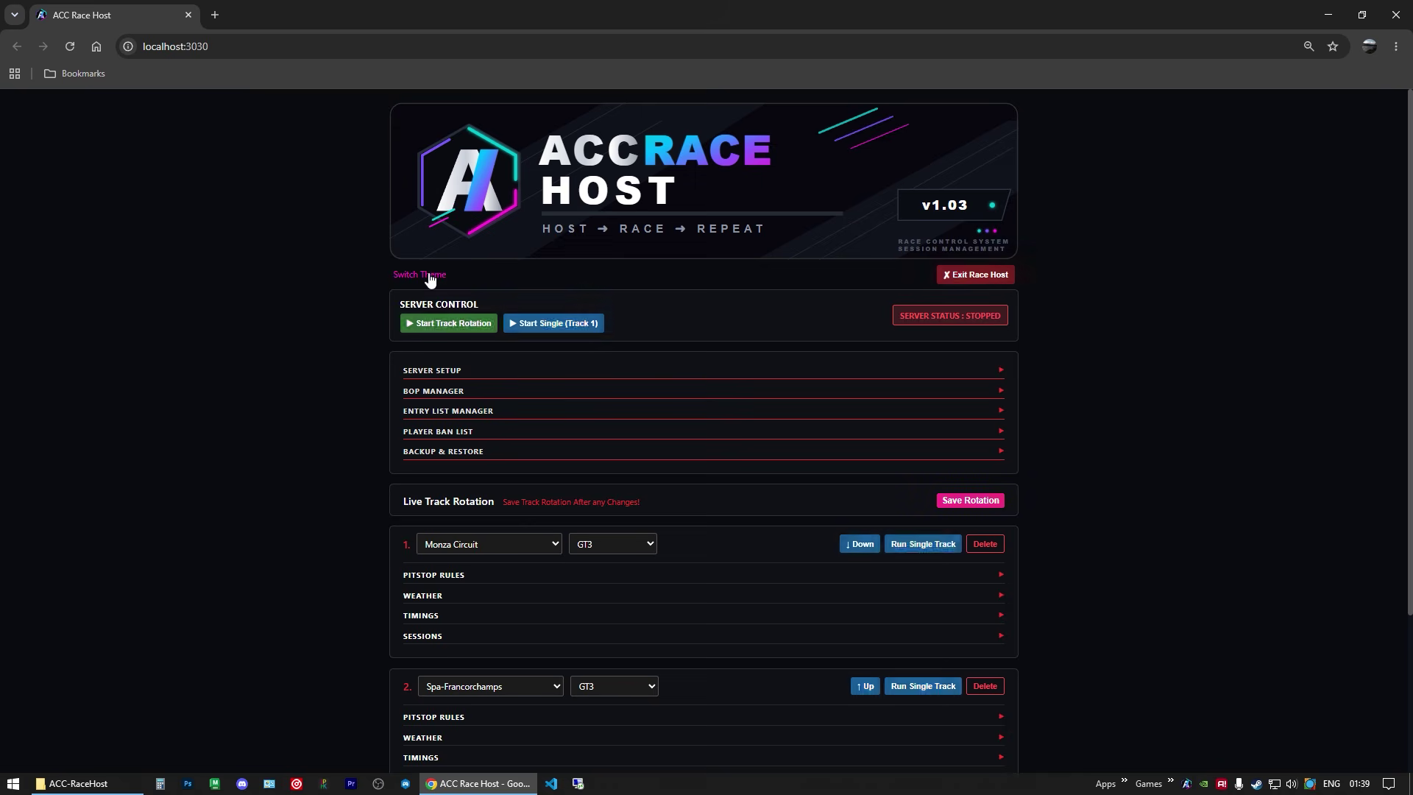
pyautogui.click(440, 371)
pyautogui.click(443, 373)
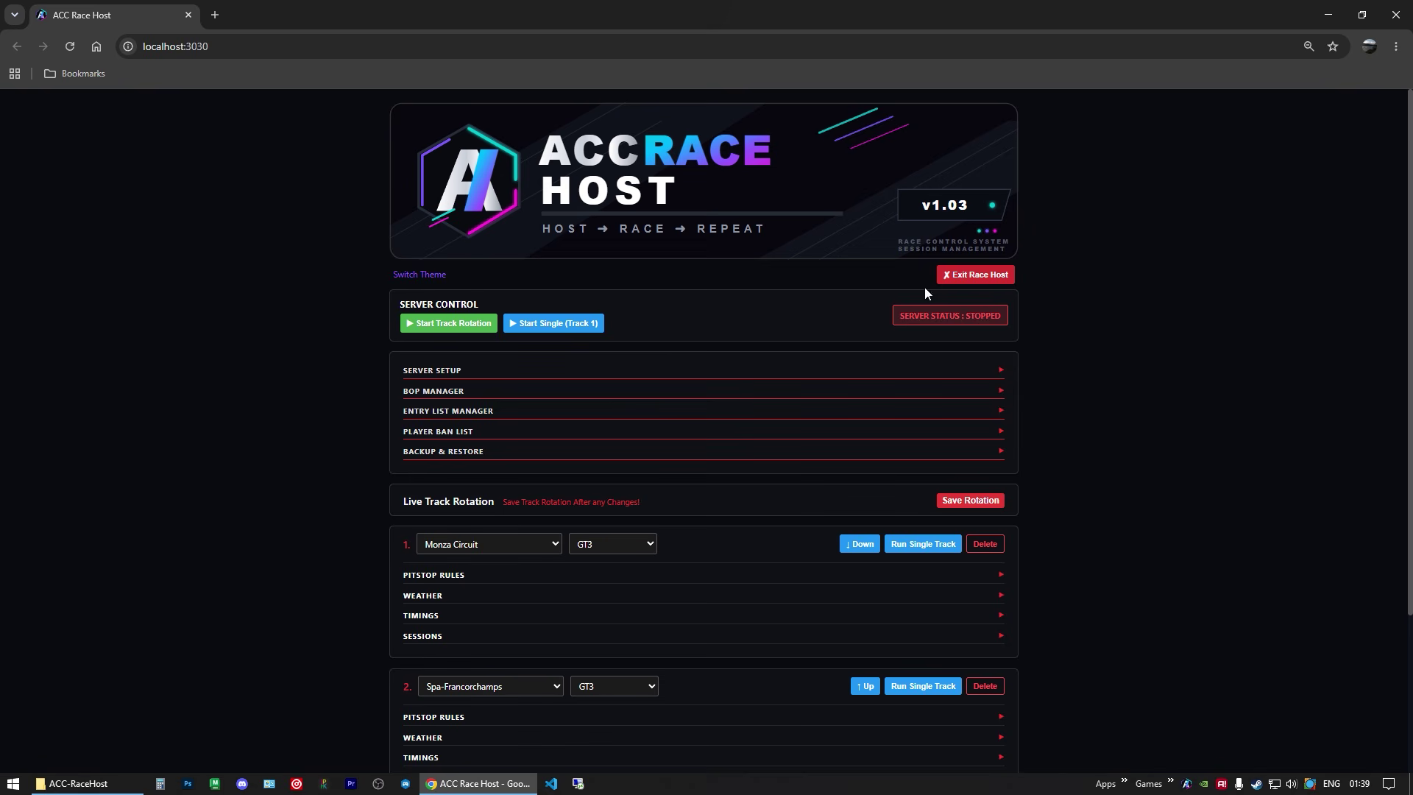
# Step: Cancel Exit Race Host and dismiss the tray icon menu, keeping the app running
pyautogui.click(947, 277)
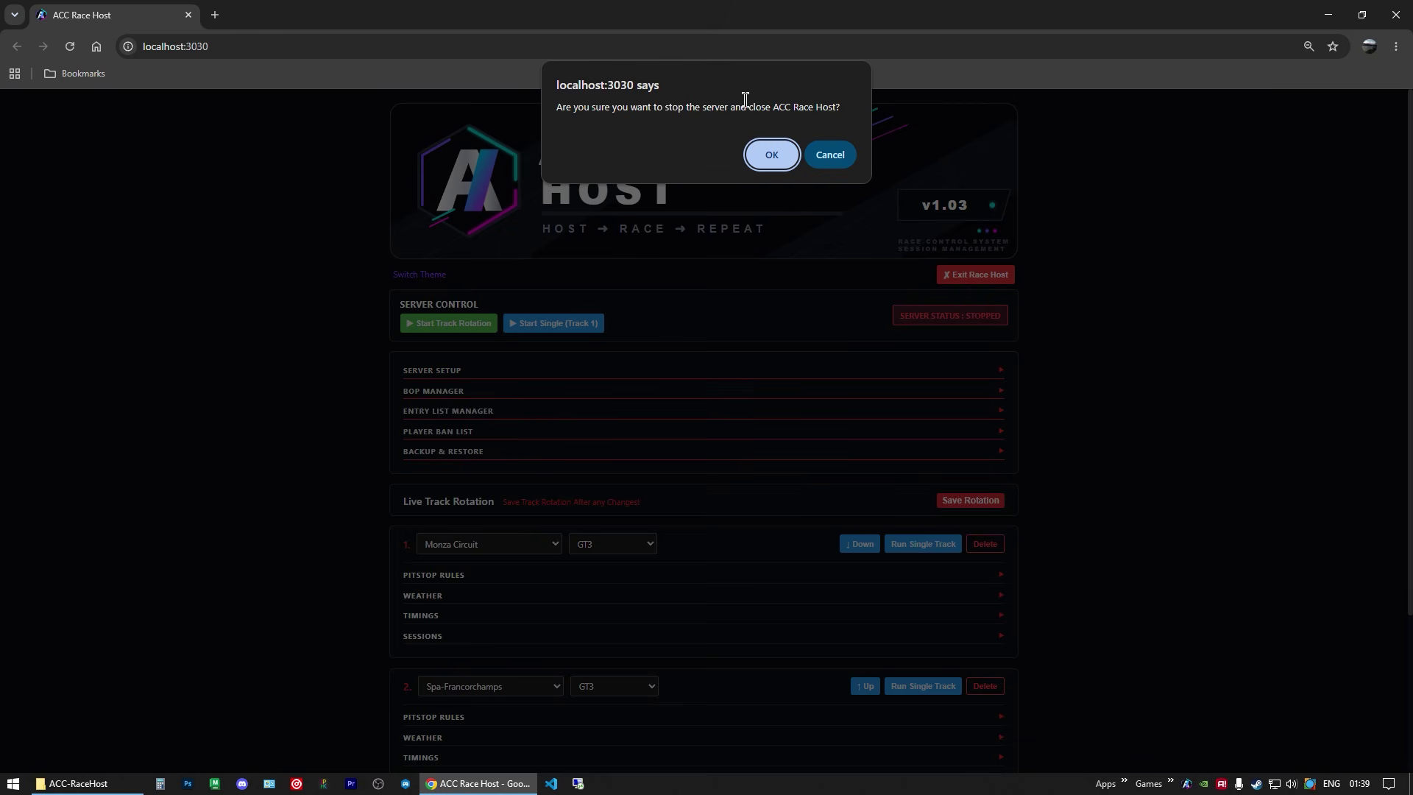
pyautogui.click(846, 156)
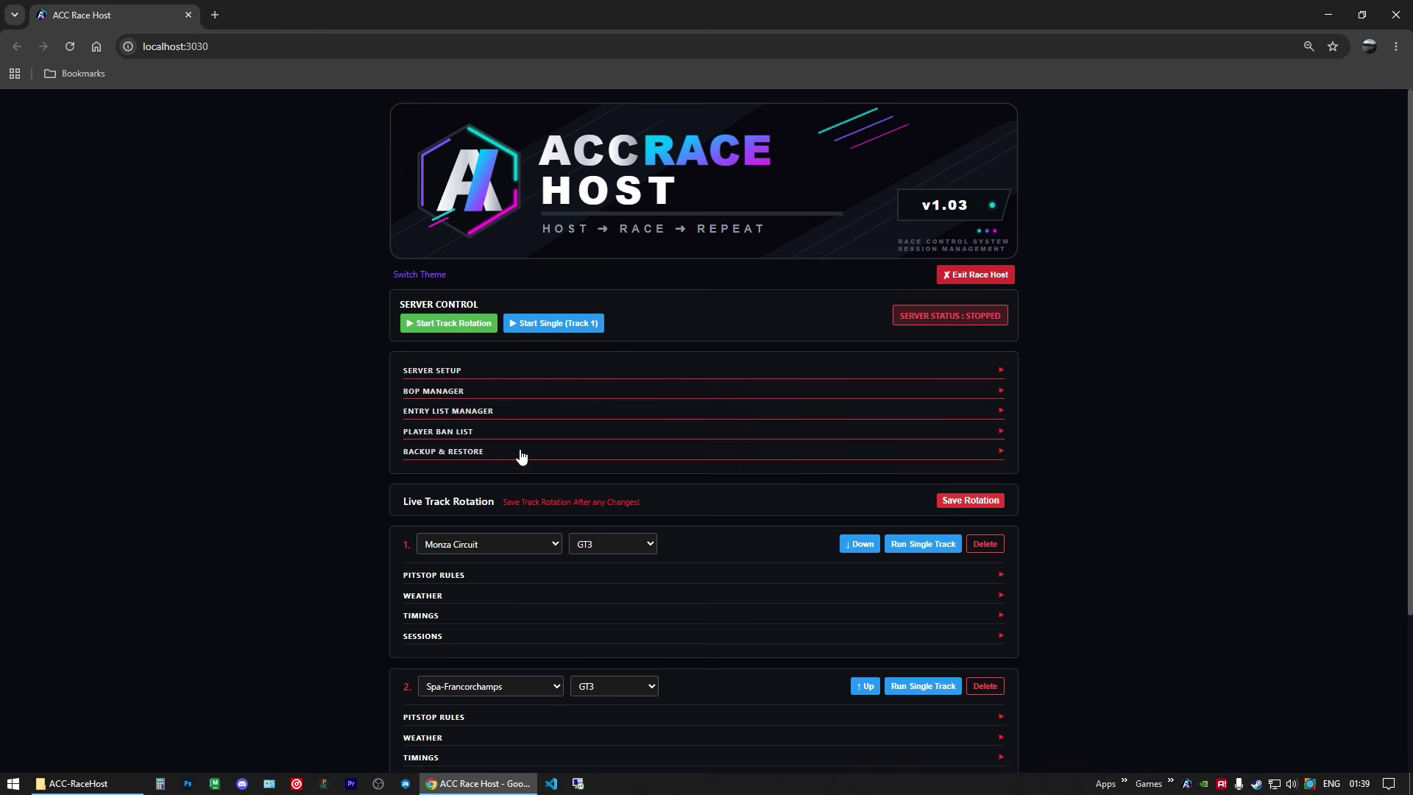
pyautogui.rightClick(1189, 783)
pyautogui.click(1145, 437)
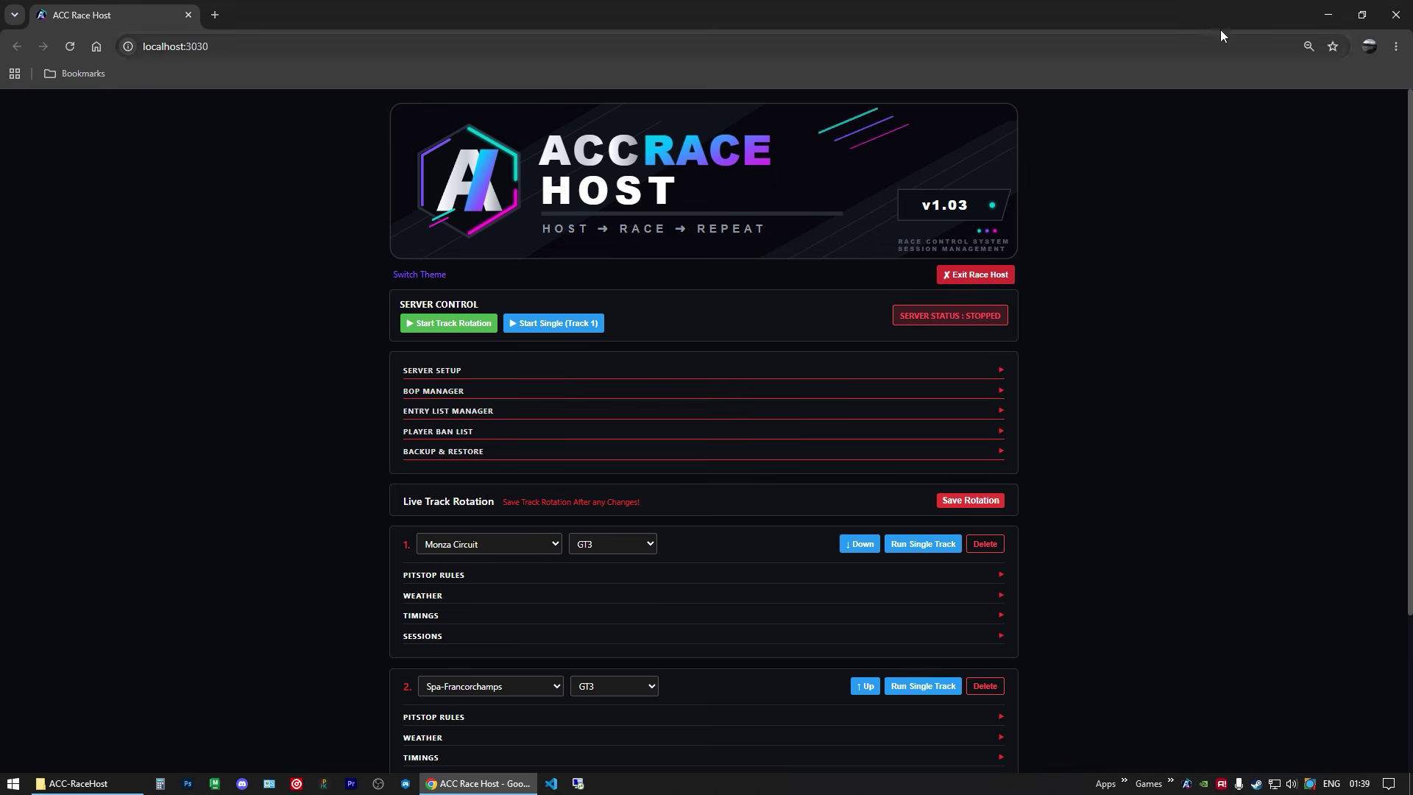
# Step: Close Chrome and the ACC-RaceHost folder window, then reopen the control page from the tray icon
pyautogui.click(1397, 18)
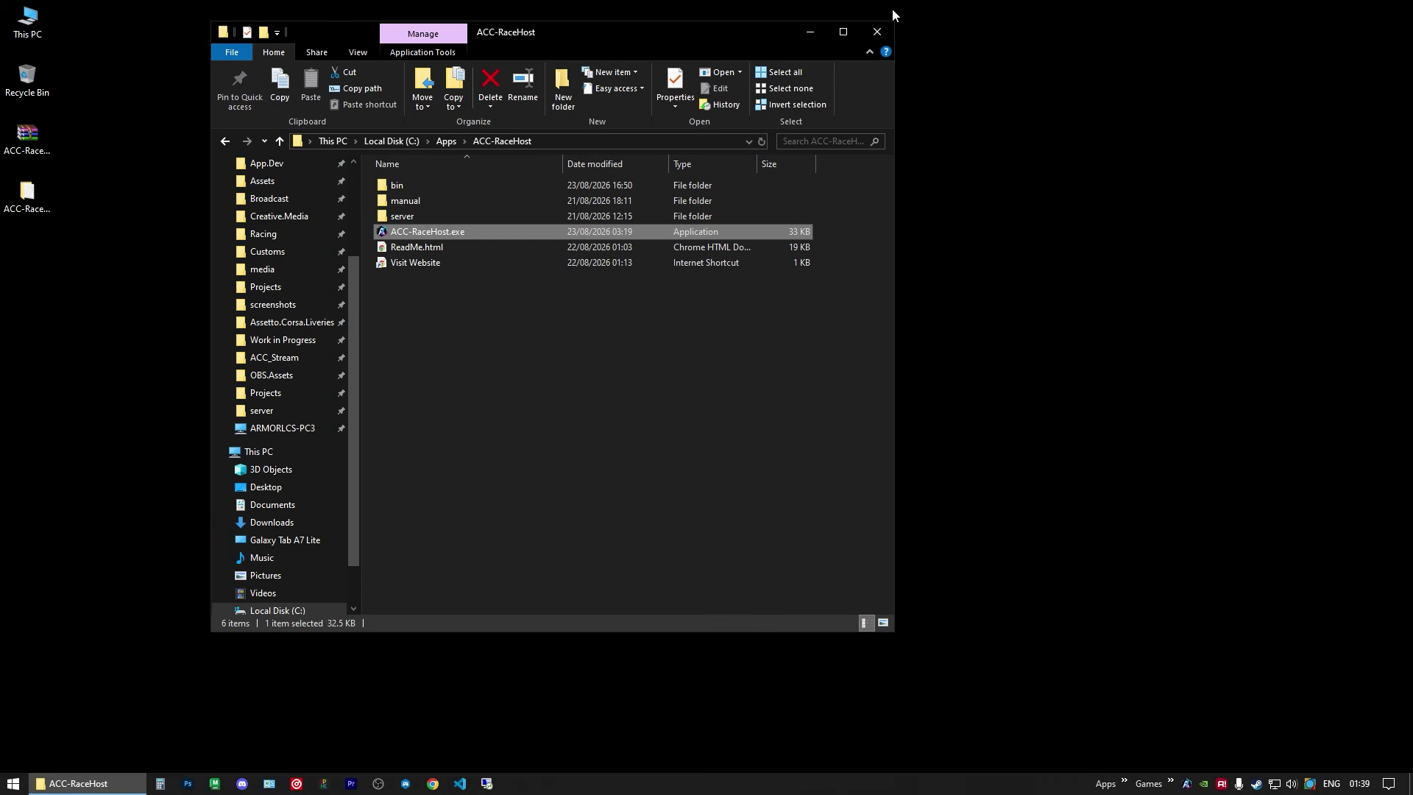
pyautogui.click(889, 37)
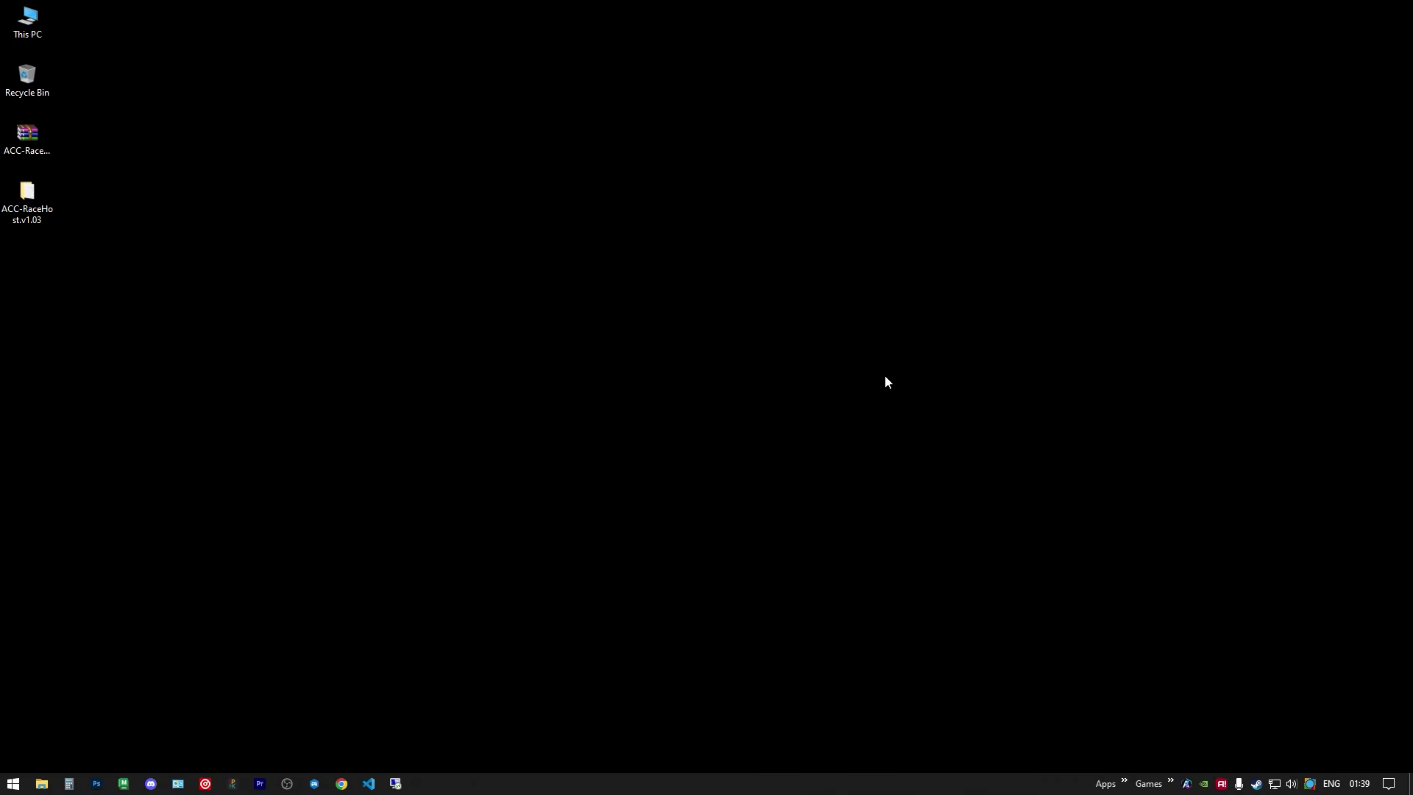
pyautogui.click(1187, 786)
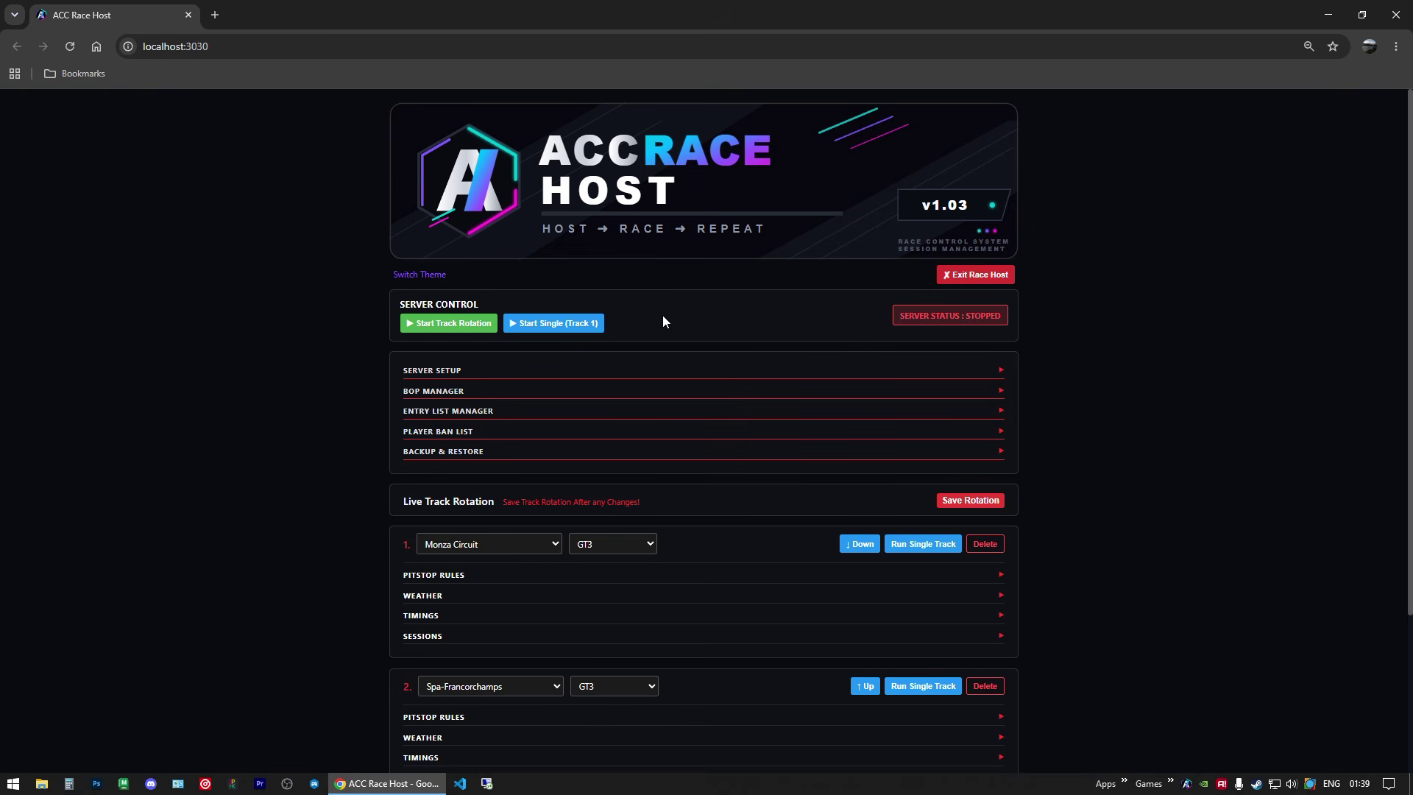
# Step: Switch back to the purple theme and add two more tracks to the live rotation
pyautogui.click(406, 275)
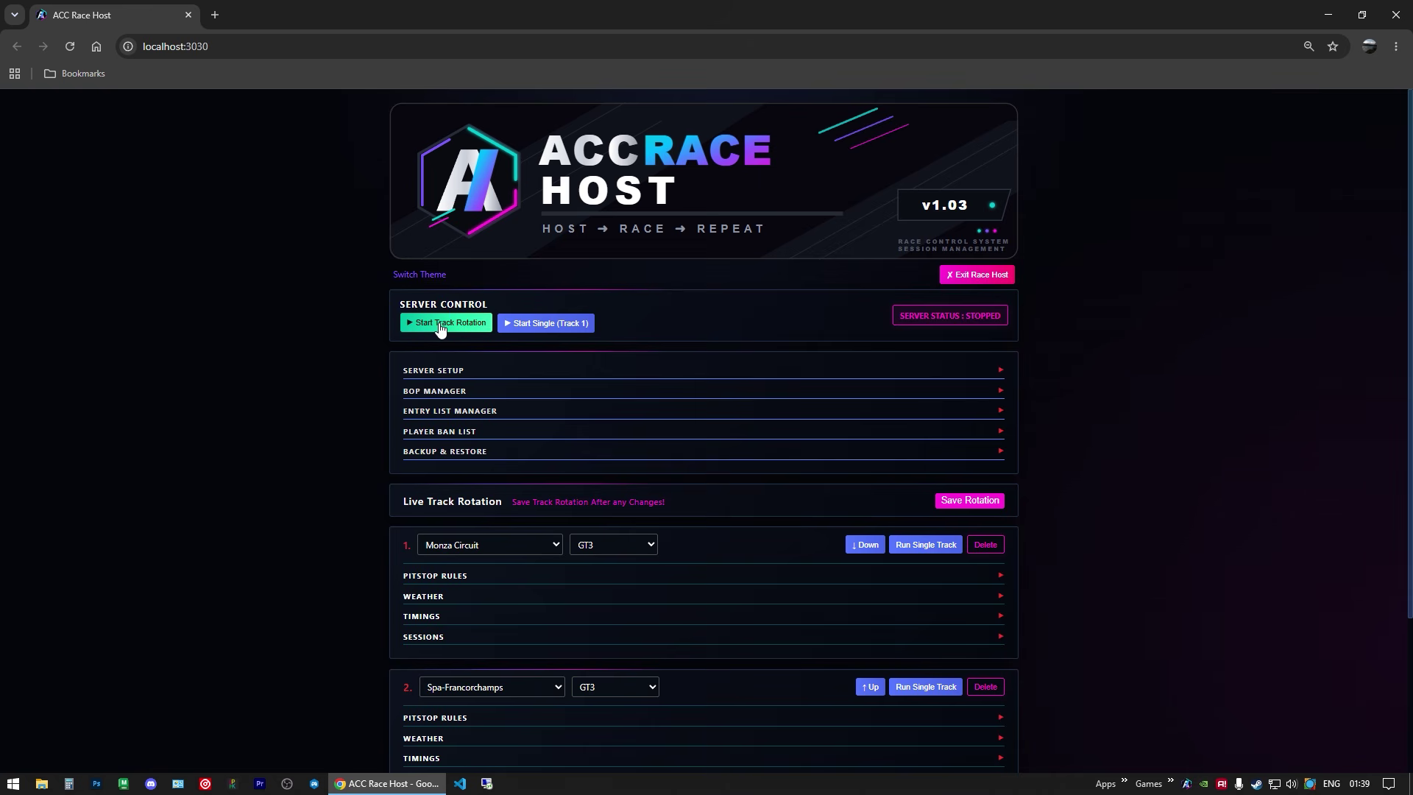
pyautogui.scroll(-3, 340, 397)
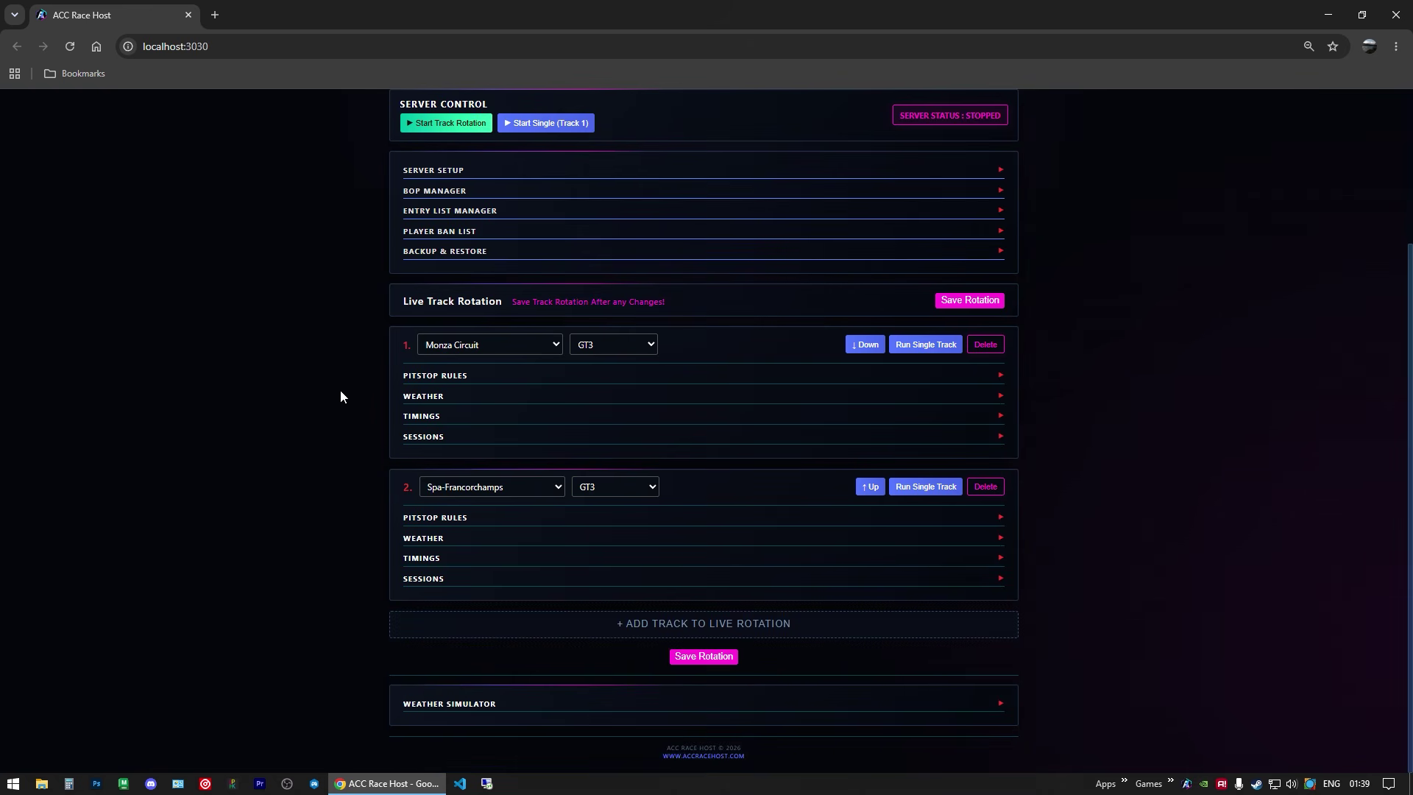
pyautogui.click(692, 624)
pyautogui.scroll(-2, 695, 565)
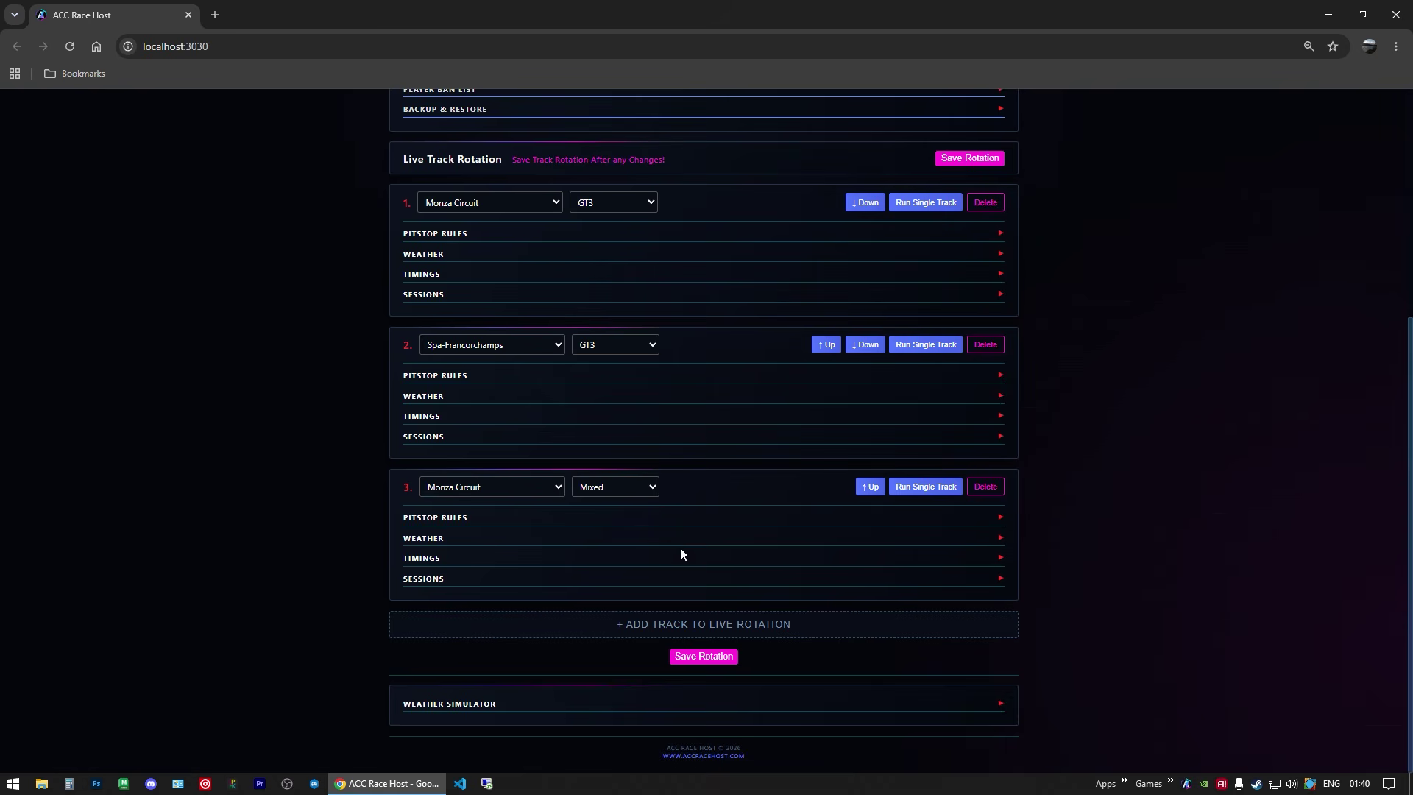
pyautogui.click(678, 625)
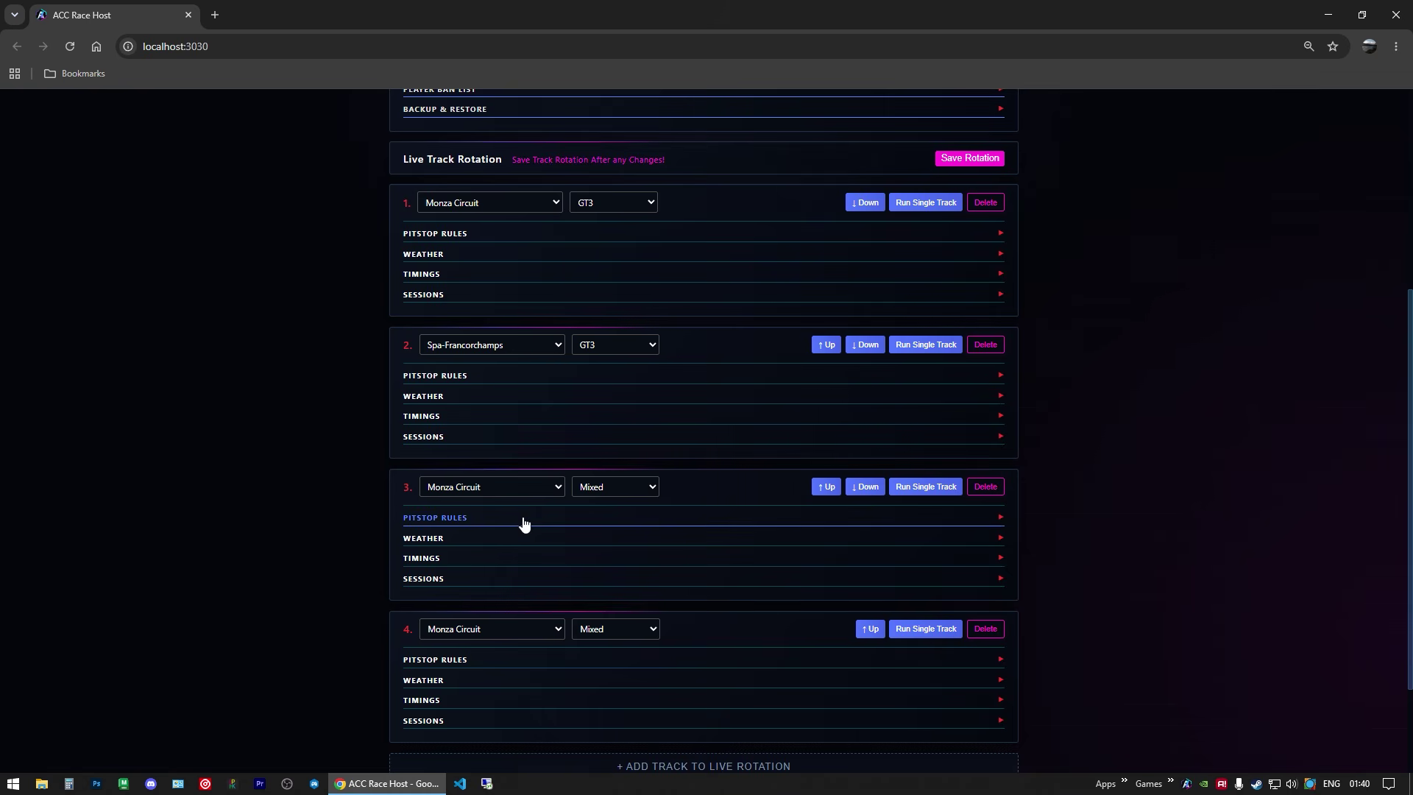
# Step: Set track 3 to Oulton Park with GT4 class and save the rotation
pyautogui.click(515, 487)
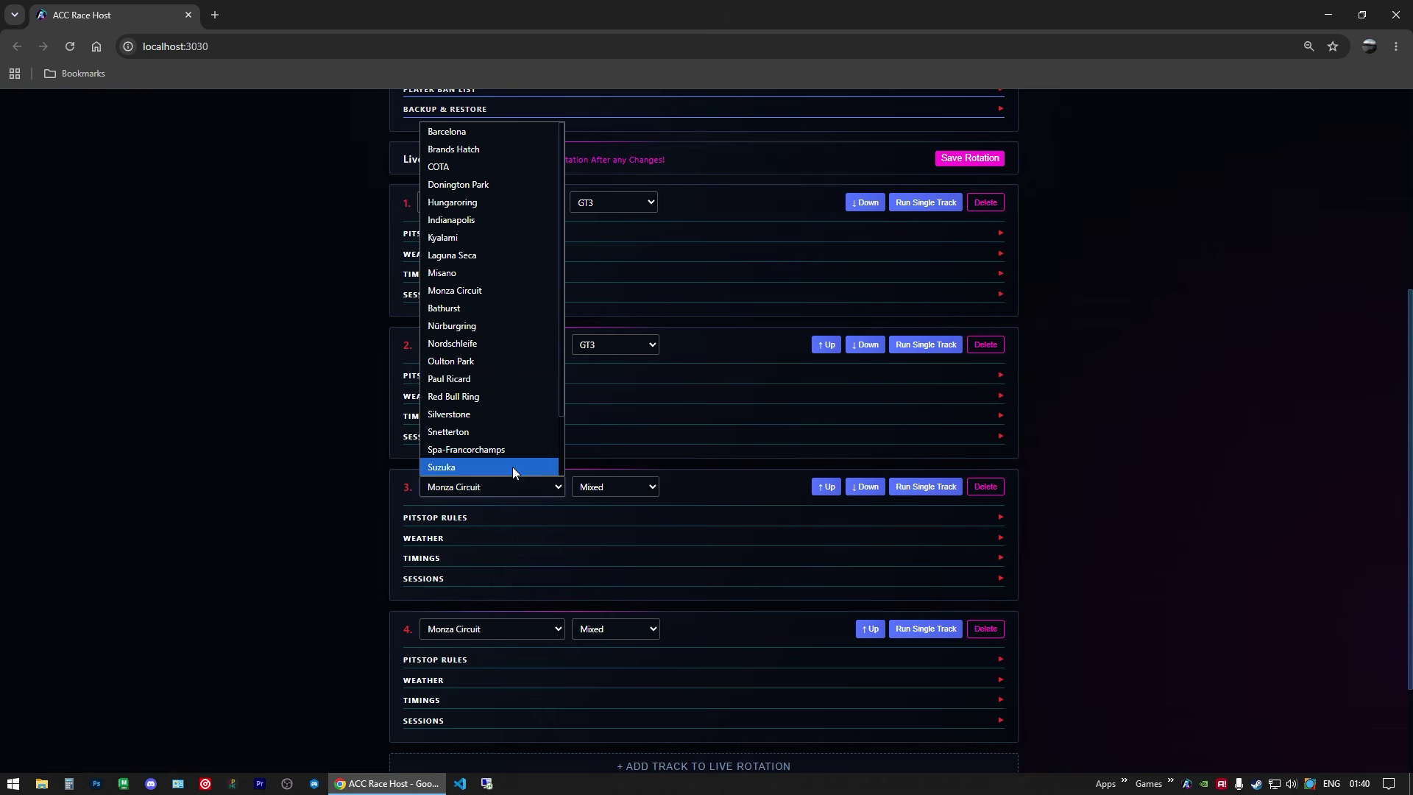
pyautogui.click(480, 360)
pyautogui.click(589, 494)
pyautogui.click(603, 559)
pyautogui.click(962, 165)
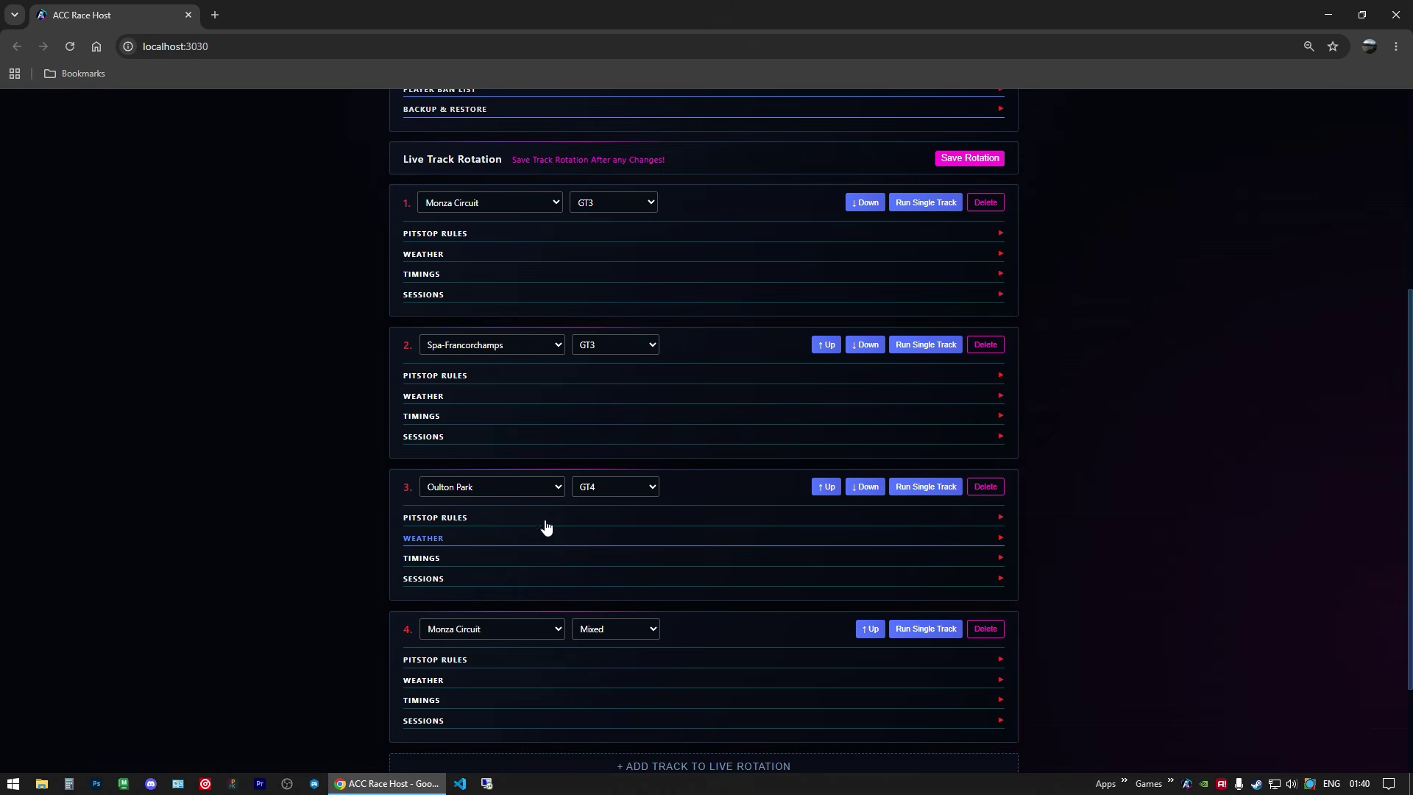
# Step: Move Oulton Park GT4 down to fourth place and save the rotation again
pyautogui.scroll(-1, 785, 520)
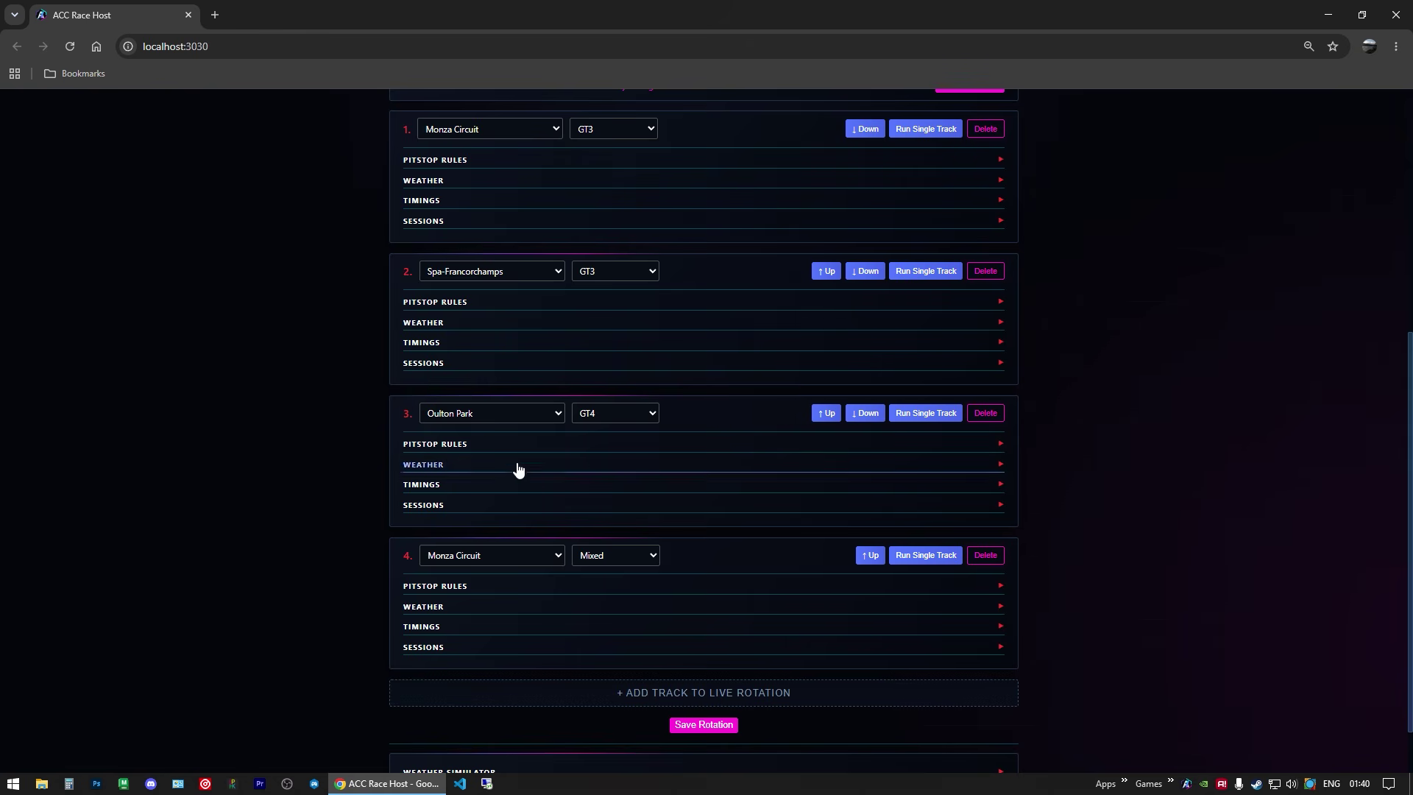
pyautogui.click(869, 555)
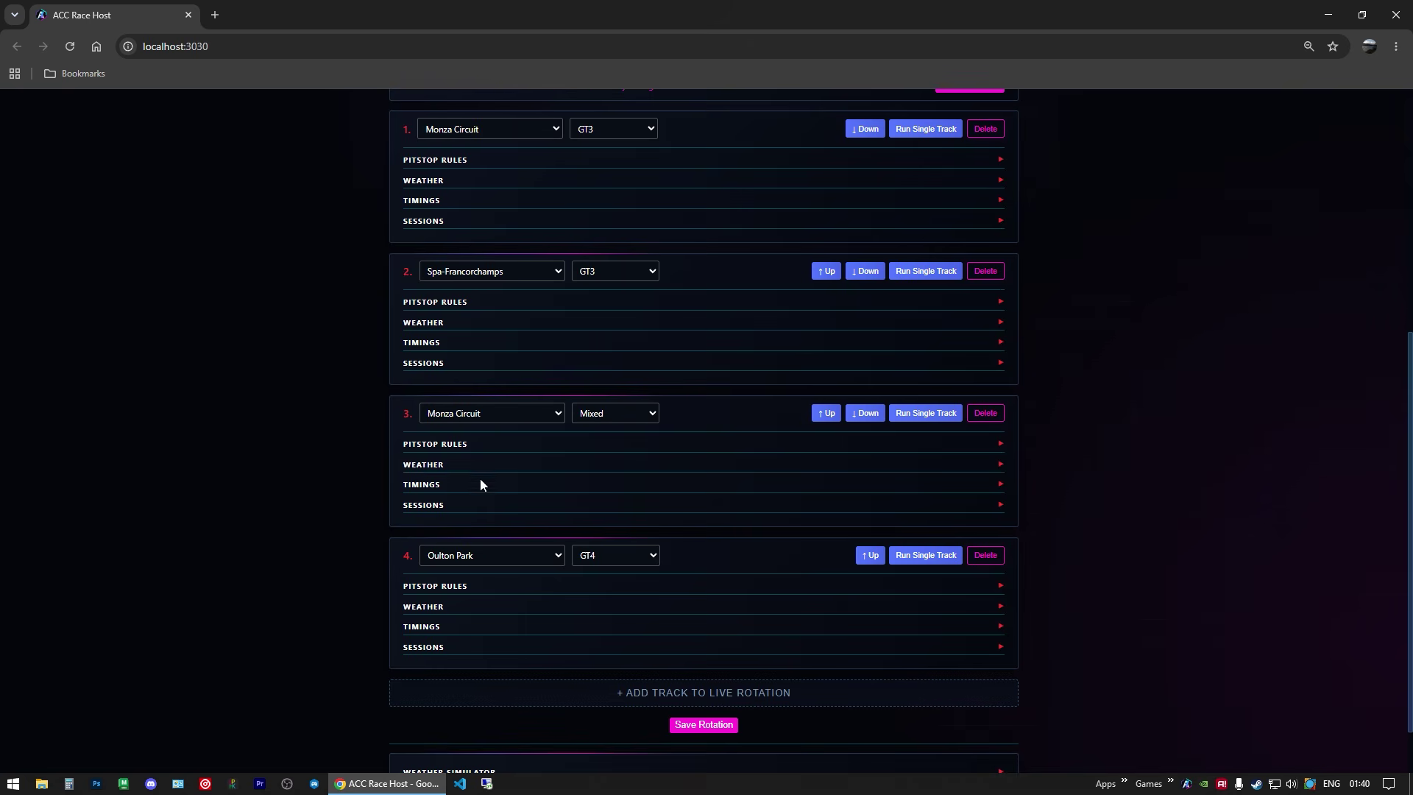
pyautogui.scroll(1, 945, 133)
pyautogui.click(956, 159)
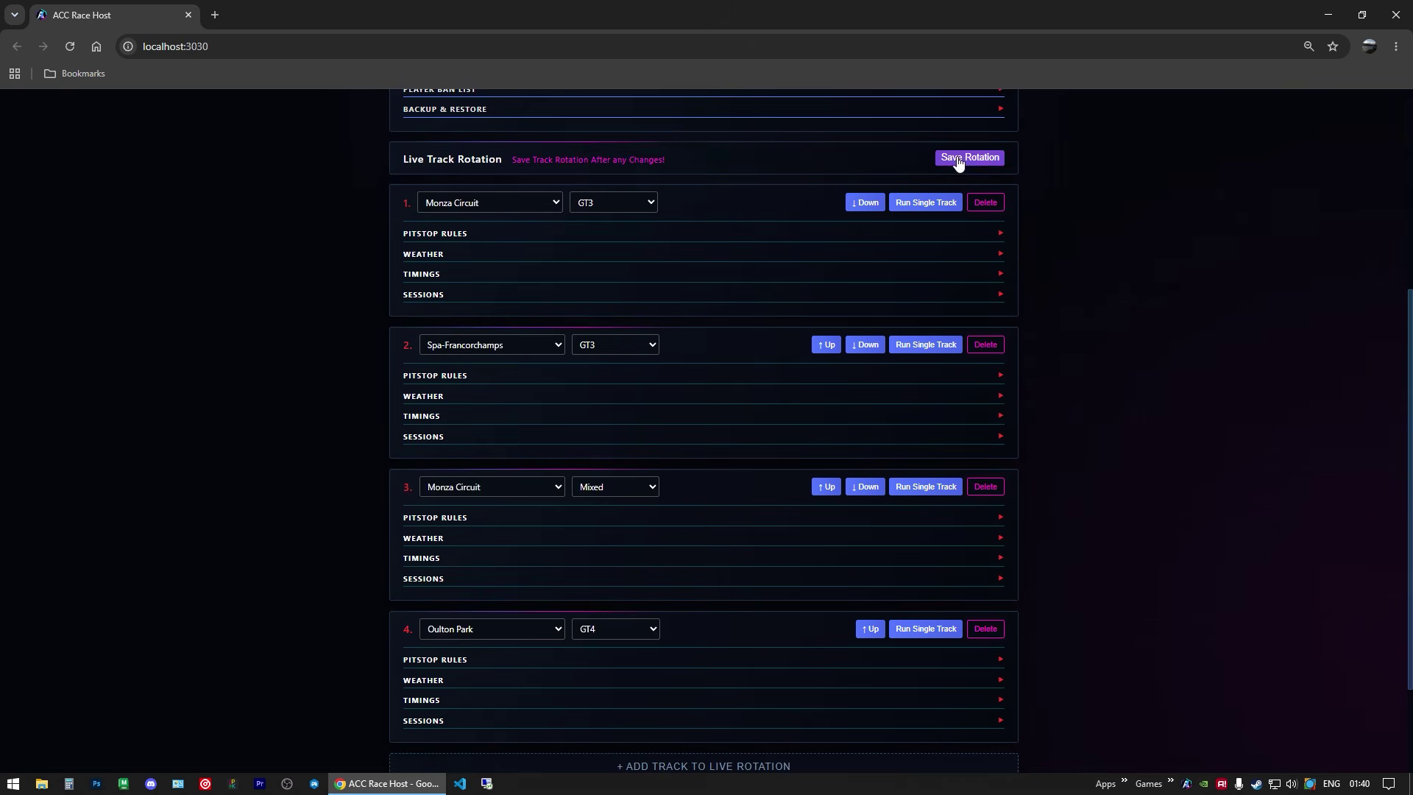
pyautogui.scroll(-1, 548, 407)
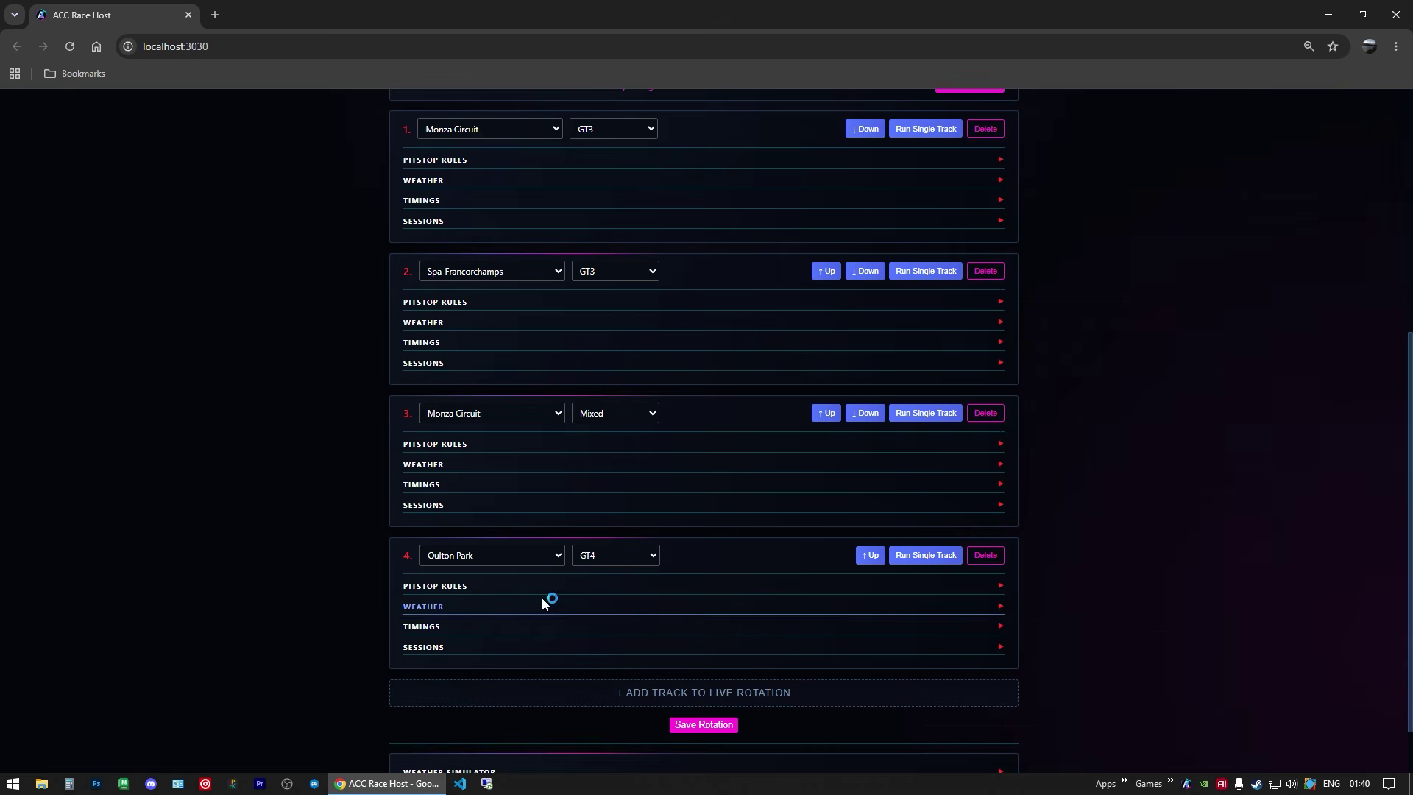
pyautogui.scroll(1, 544, 639)
pyautogui.scroll(3, 541, 618)
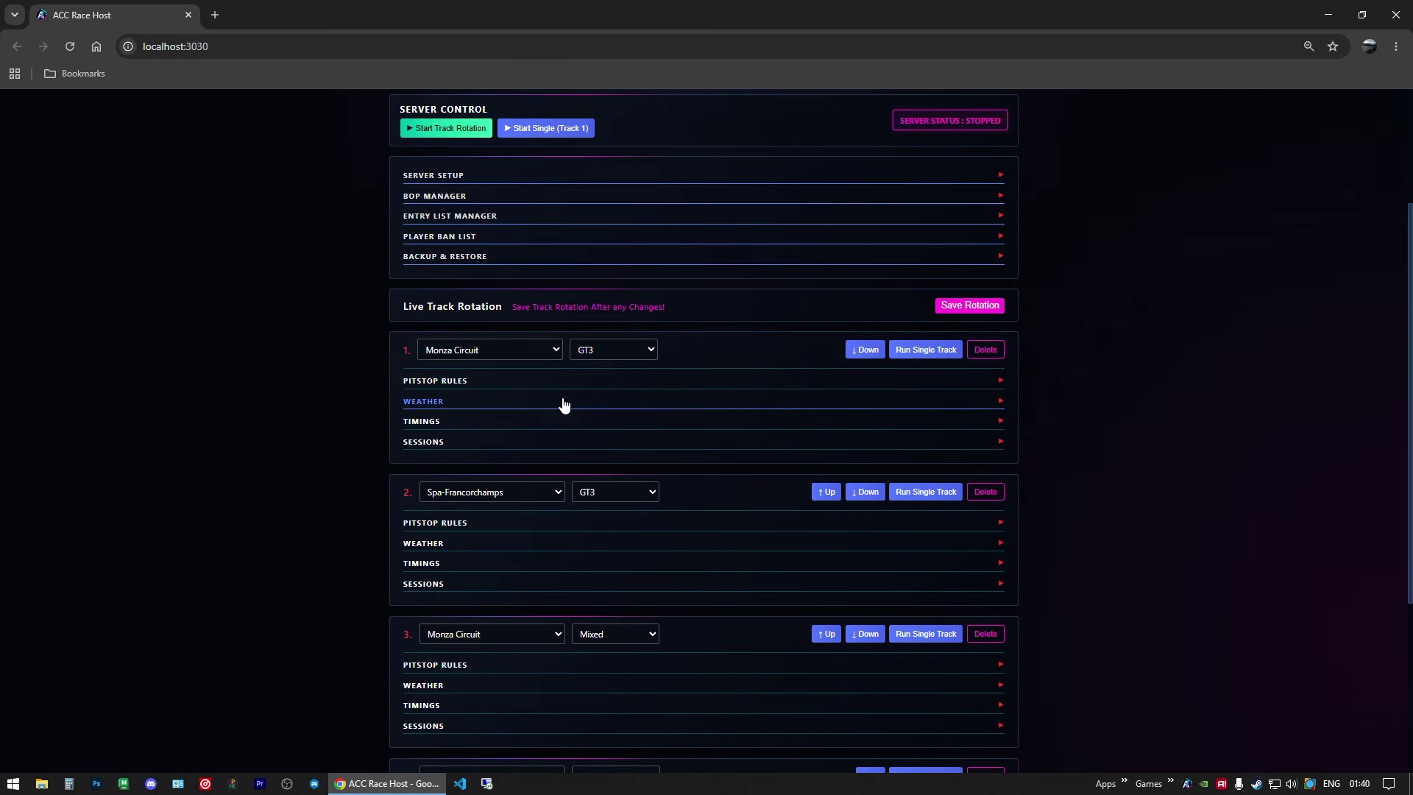
pyautogui.scroll(-2, 551, 427)
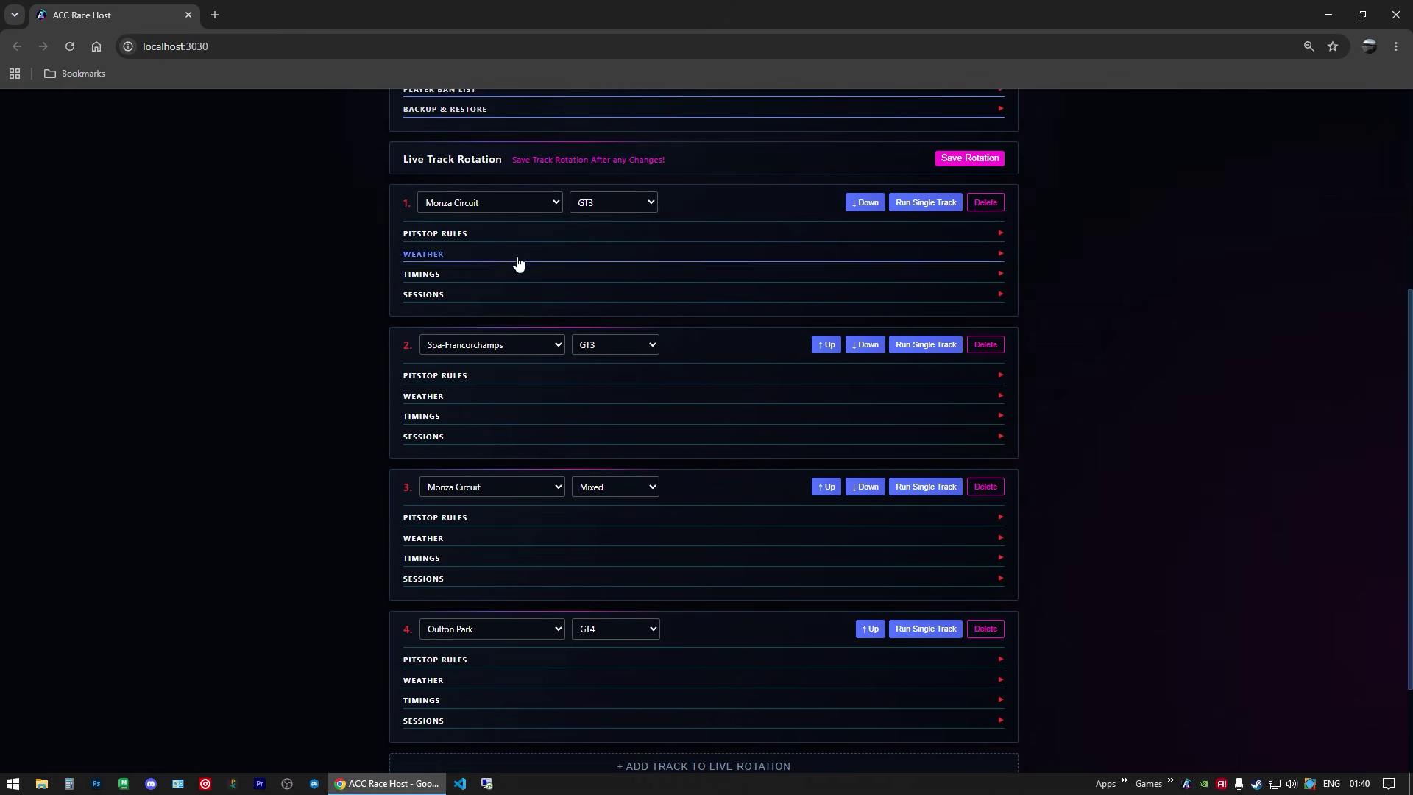
pyautogui.scroll(3, 713, 495)
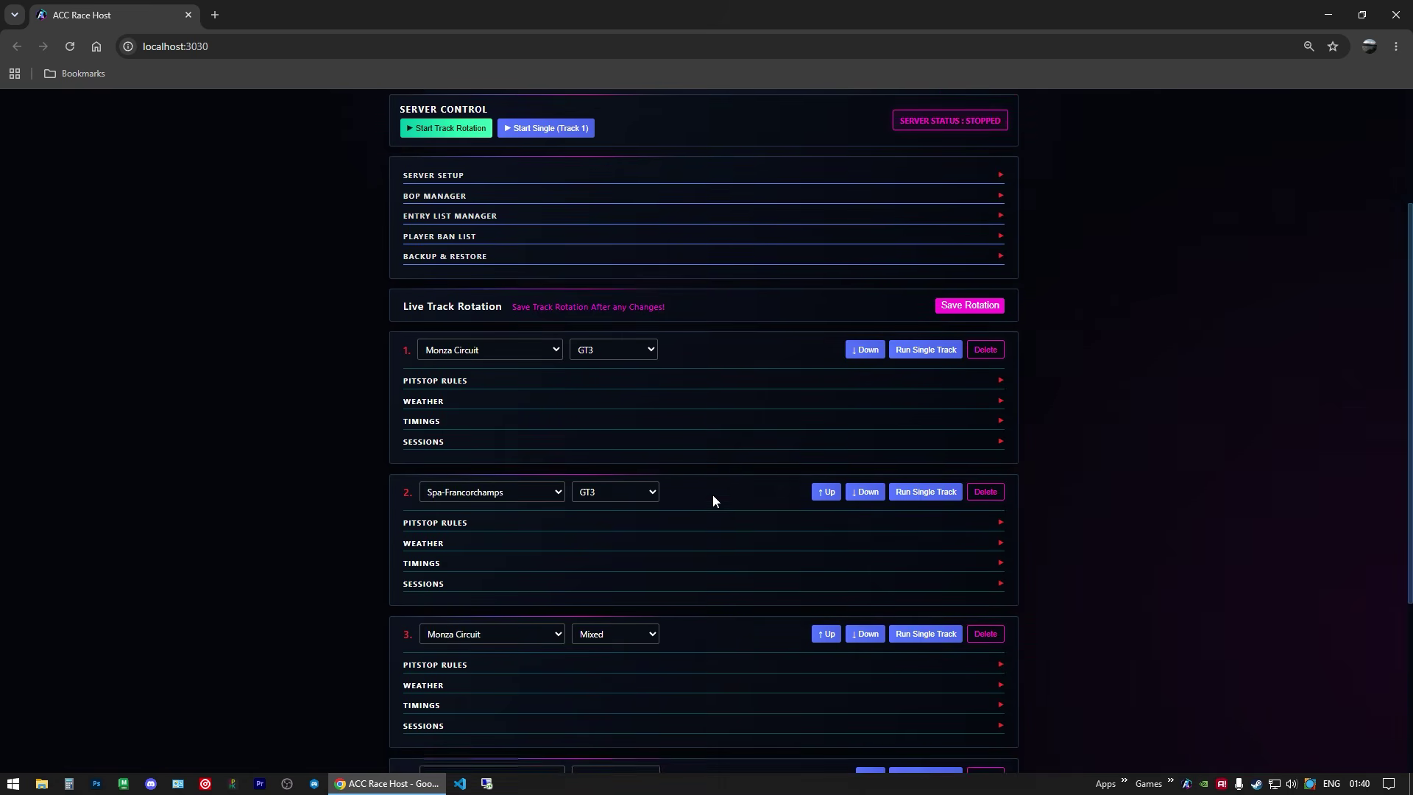
pyautogui.scroll(1, 712, 500)
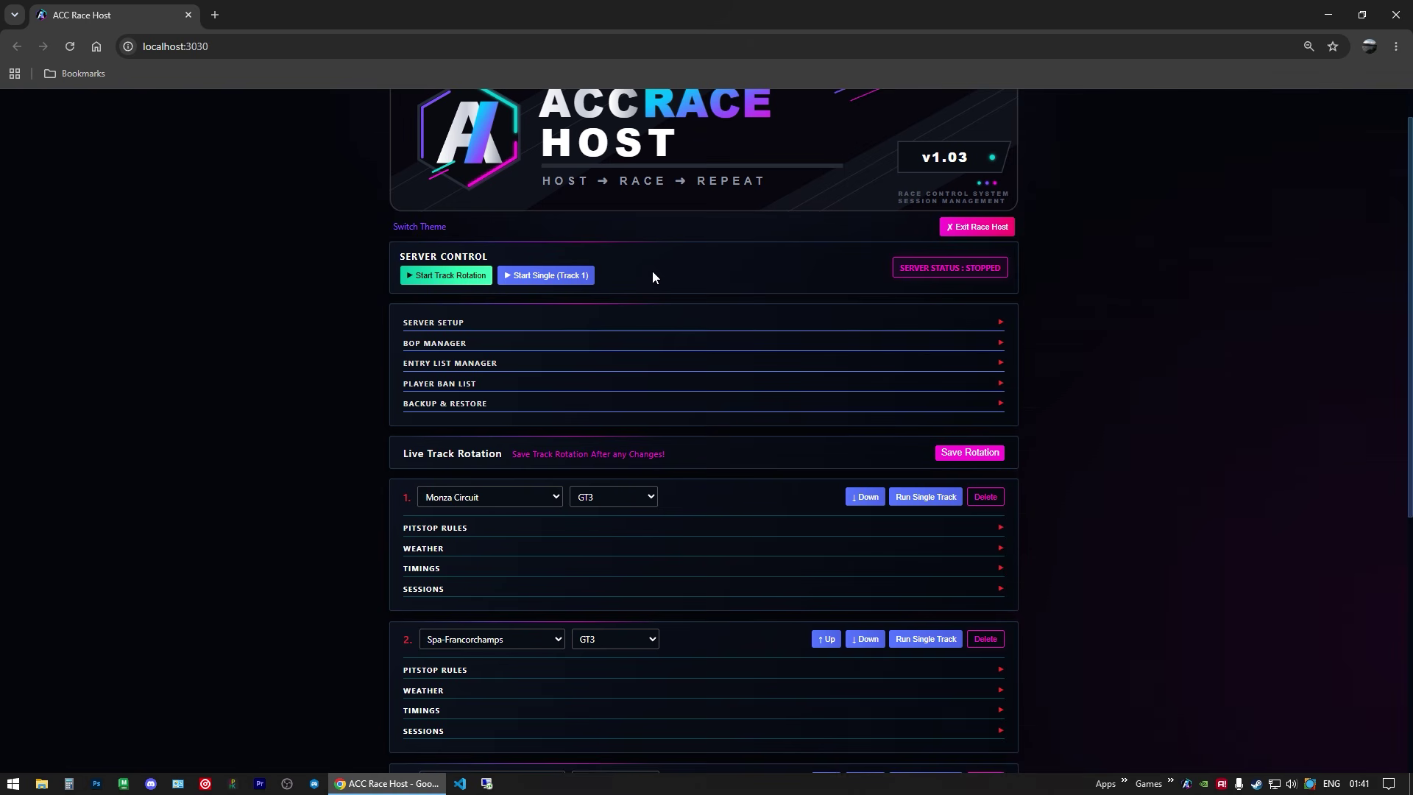
pyautogui.scroll(-2, 589, 297)
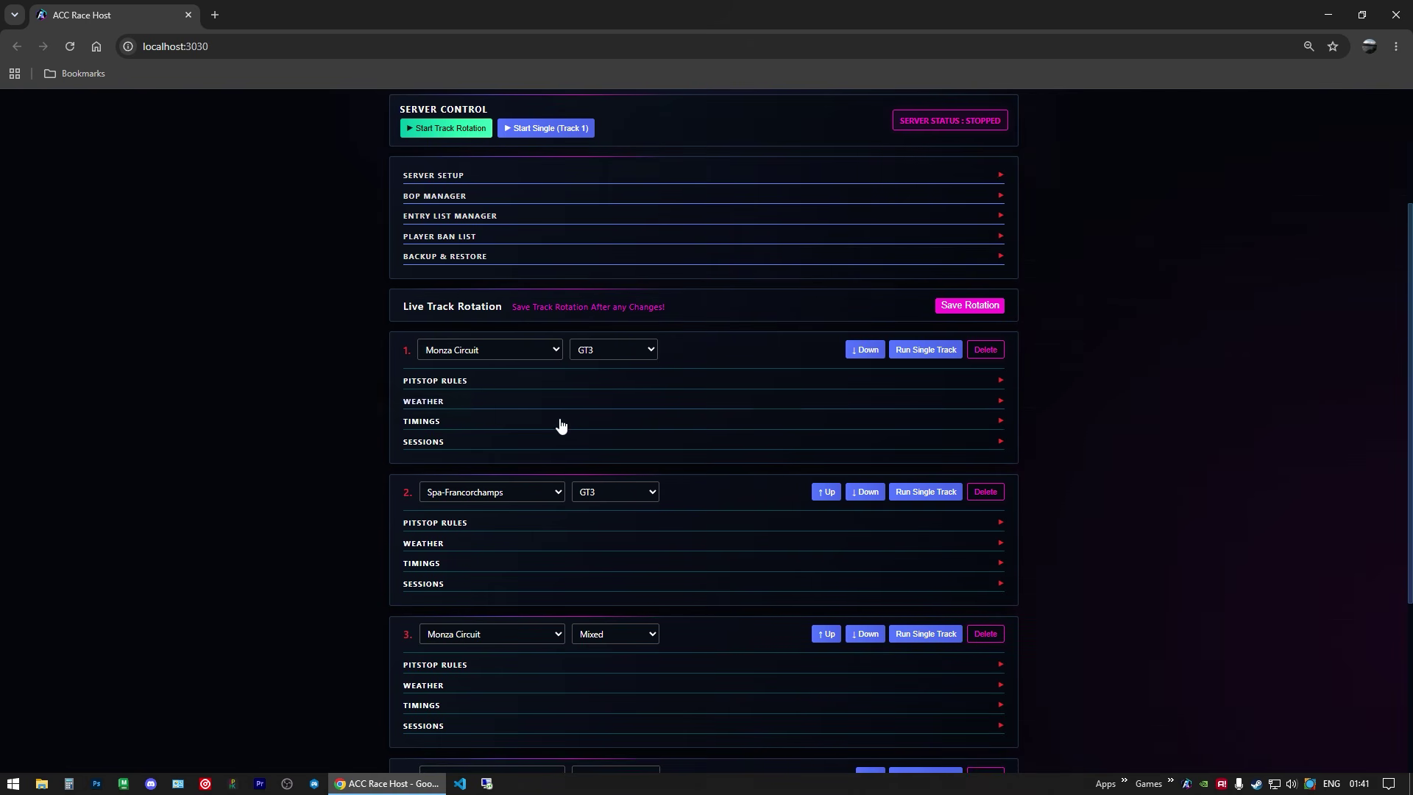
pyautogui.scroll(-3, 561, 426)
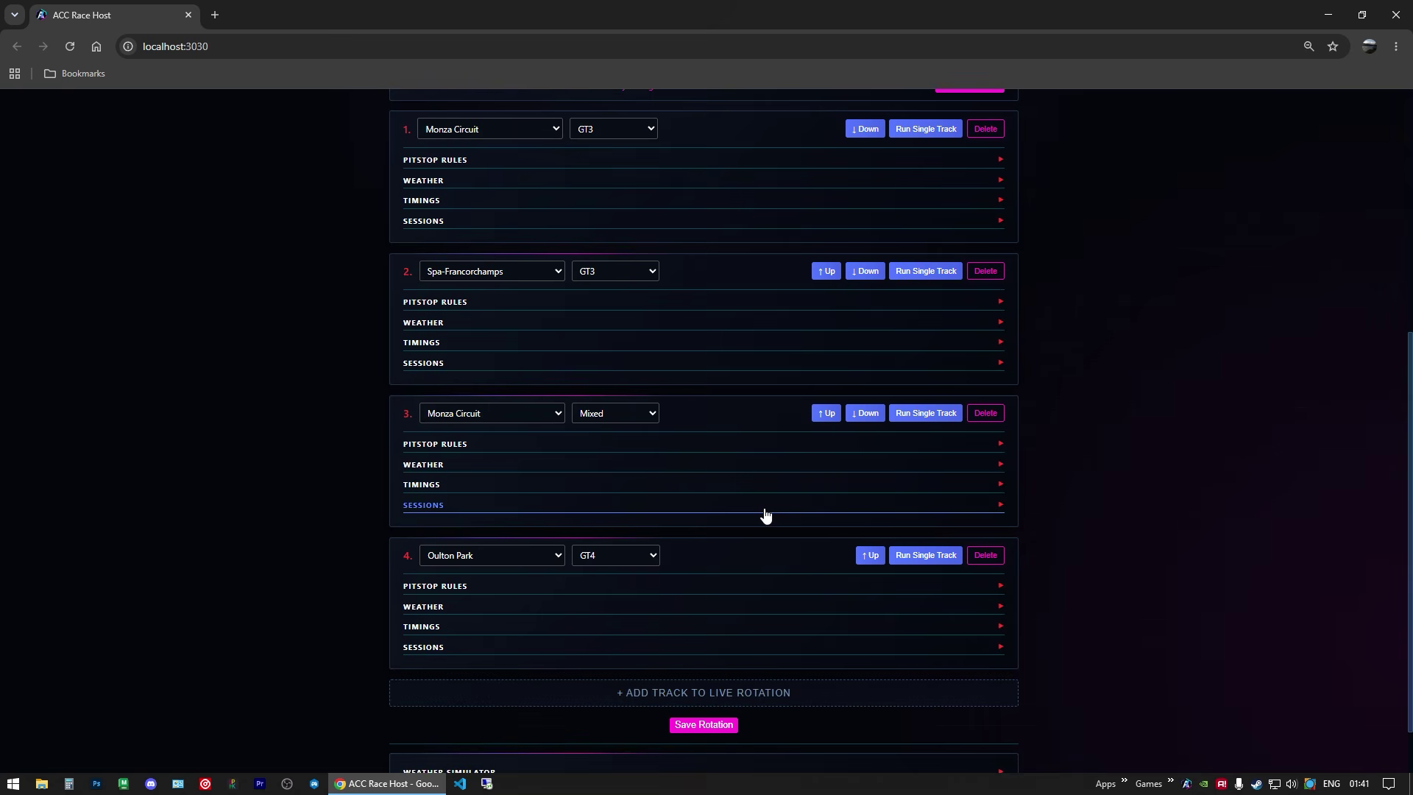
pyautogui.scroll(3, 577, 457)
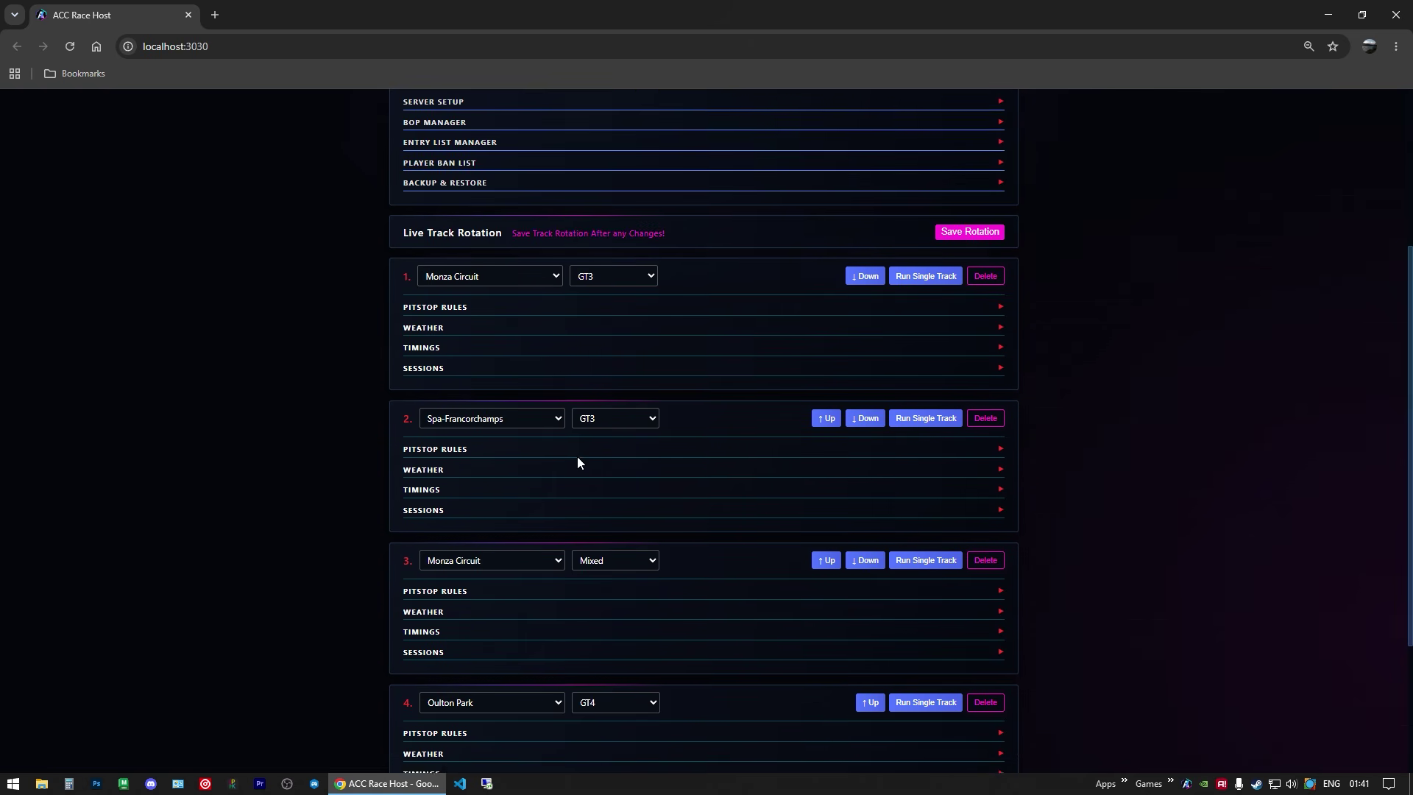
# Step: Delete Monza GT3, Spa-Francorchamps and Monza Mixed from the rotation, confirming each removal
pyautogui.click(986, 349)
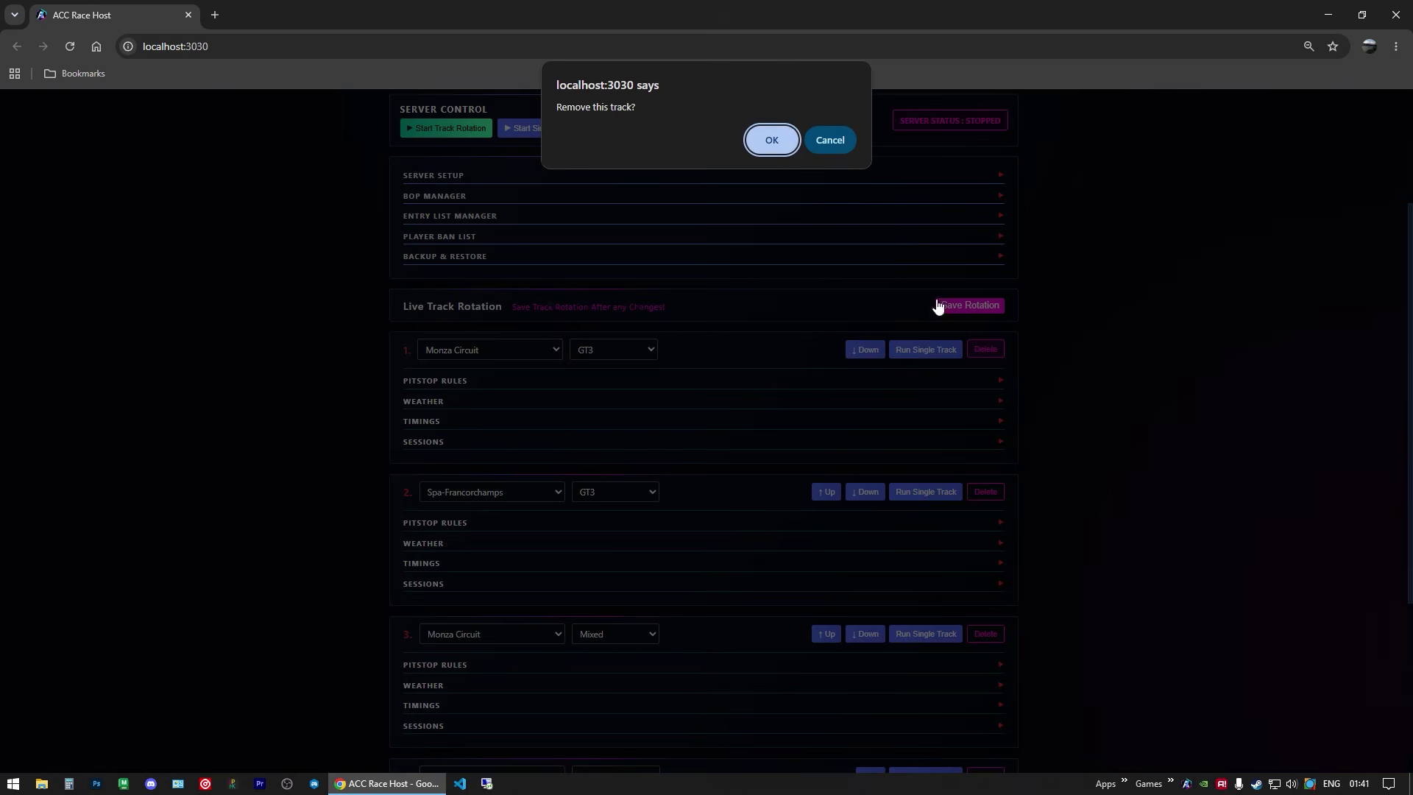
pyautogui.click(771, 140)
pyautogui.click(986, 350)
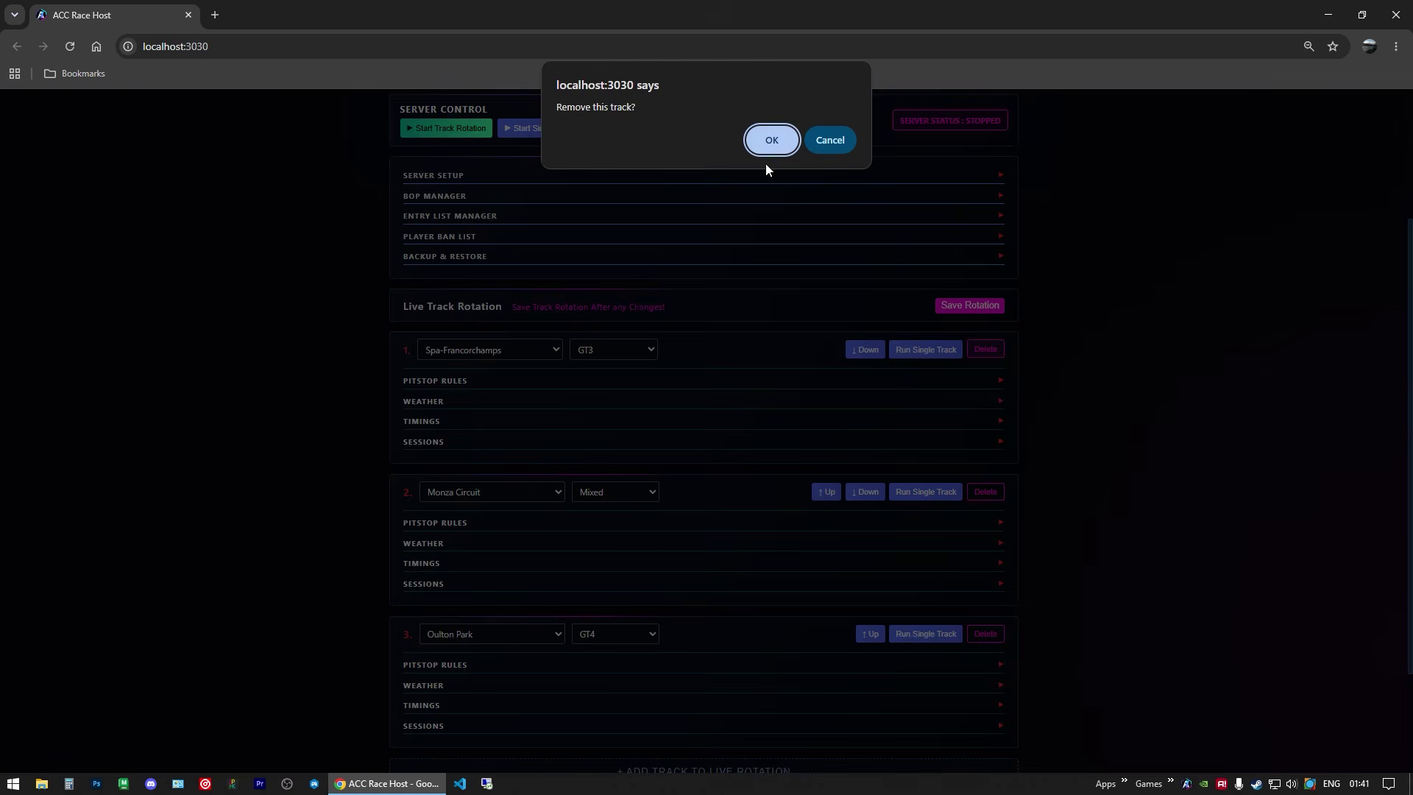
pyautogui.press('Return')
pyautogui.click(986, 349)
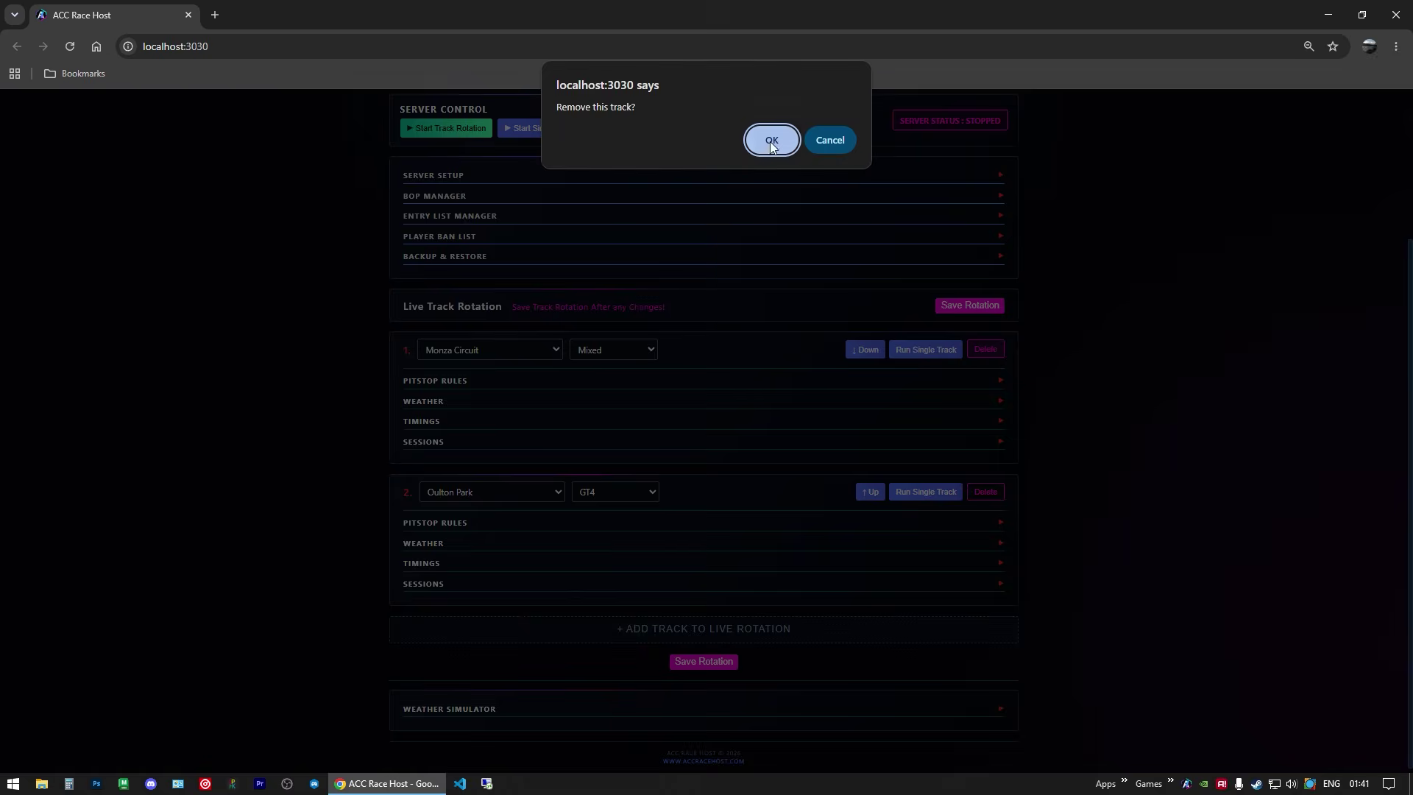
pyautogui.click(770, 140)
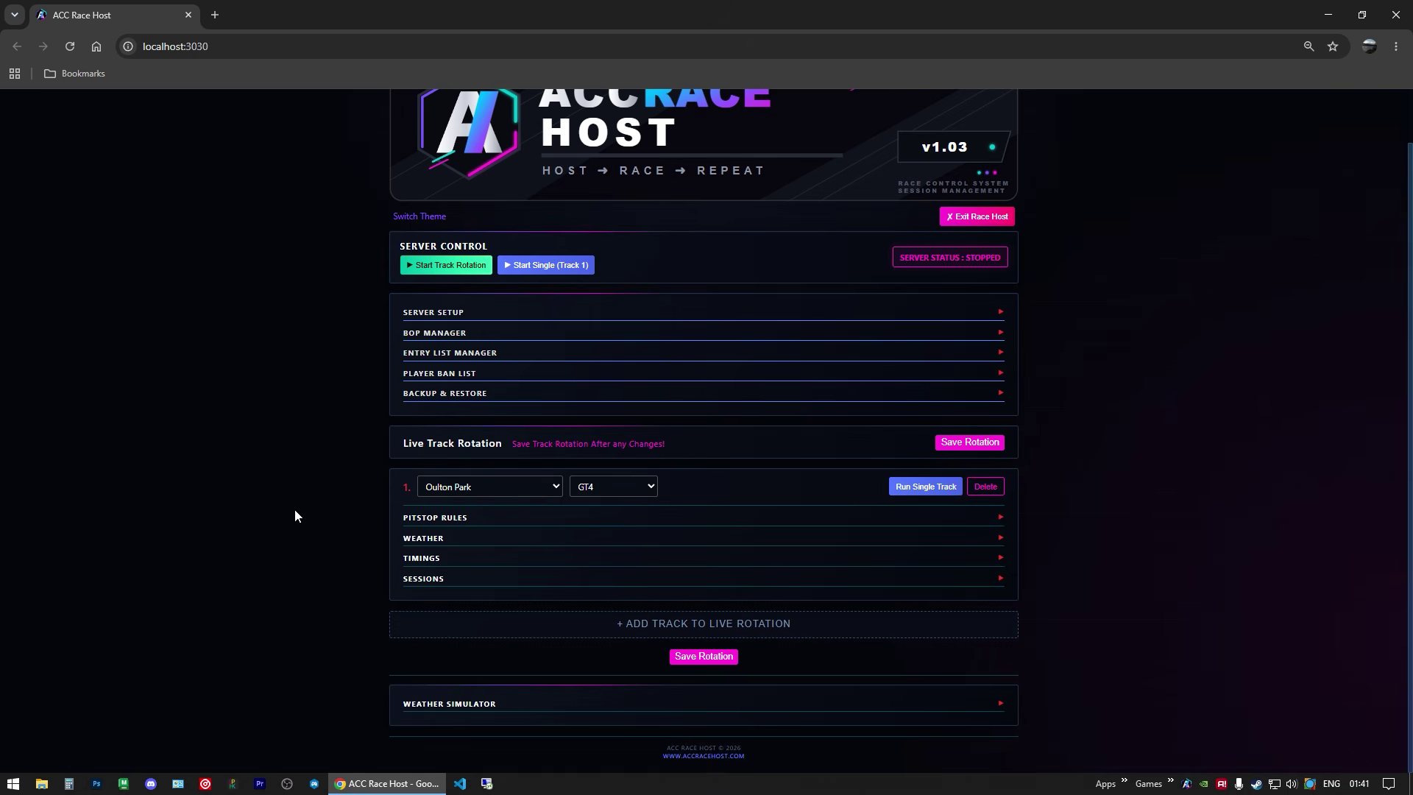
# Step: Add a second and third track to the live rotation
pyautogui.click(751, 631)
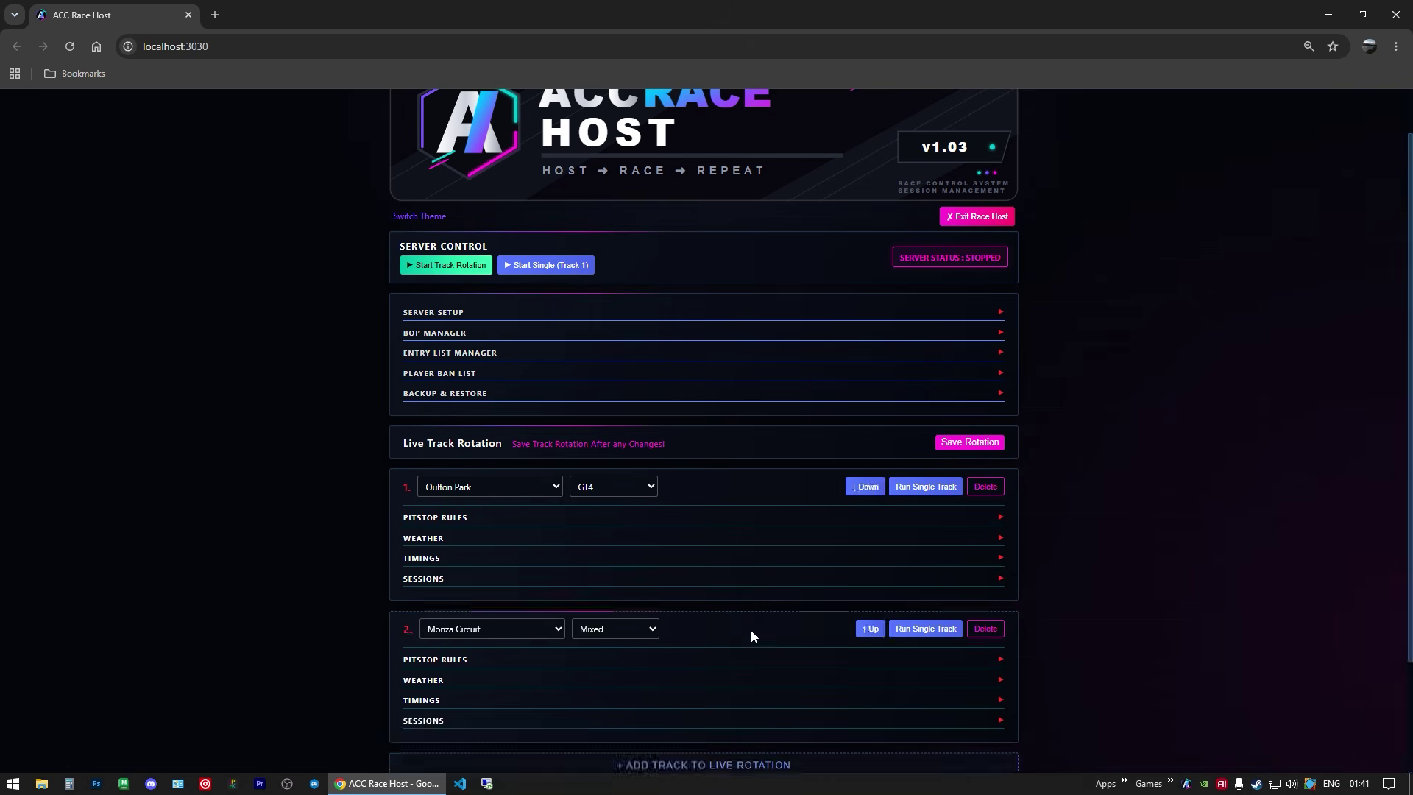
pyautogui.scroll(-2, 736, 622)
pyautogui.click(735, 620)
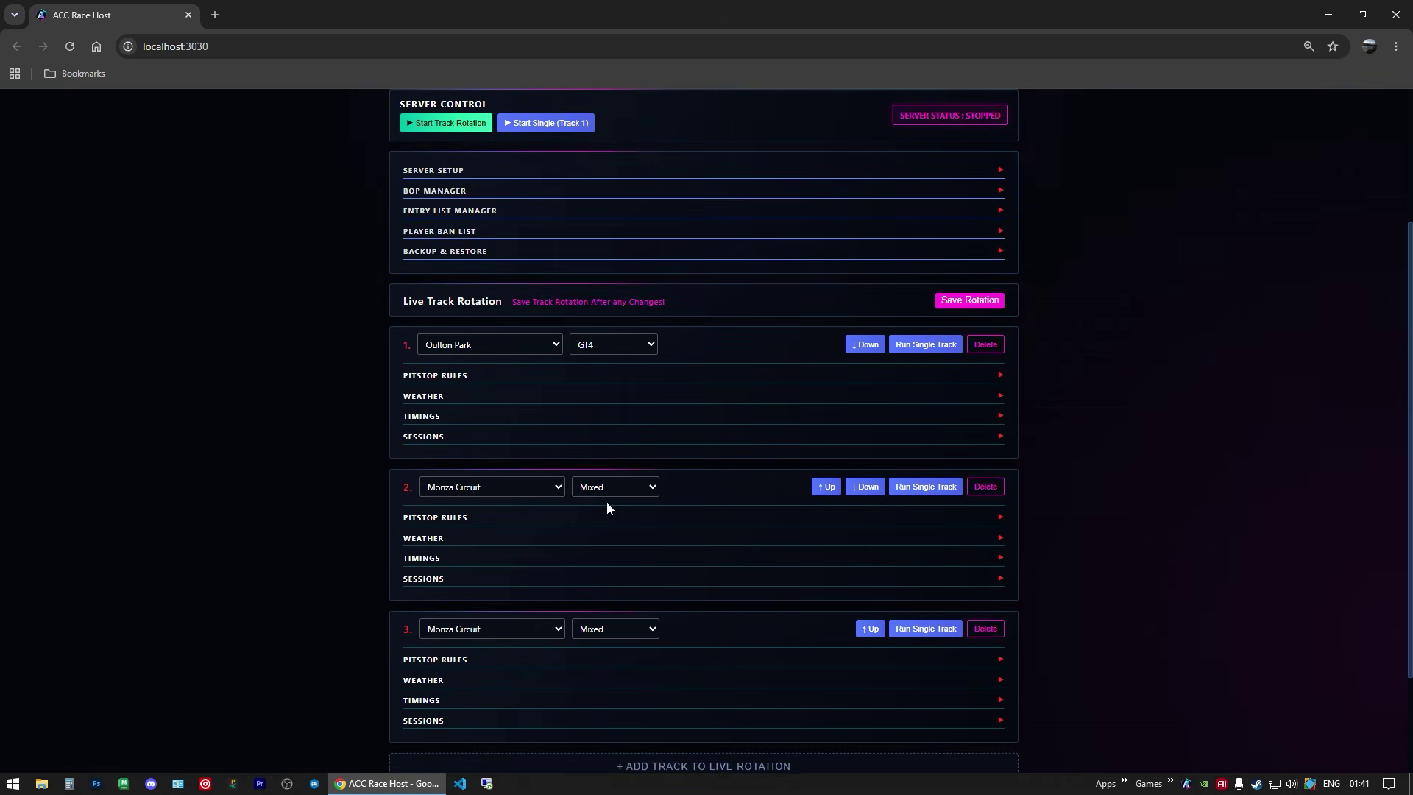
pyautogui.scroll(-2, 559, 502)
# Step: Set track 3 to the Nordschleife and track 1 to Kyalami, then save the rotation
pyautogui.click(498, 492)
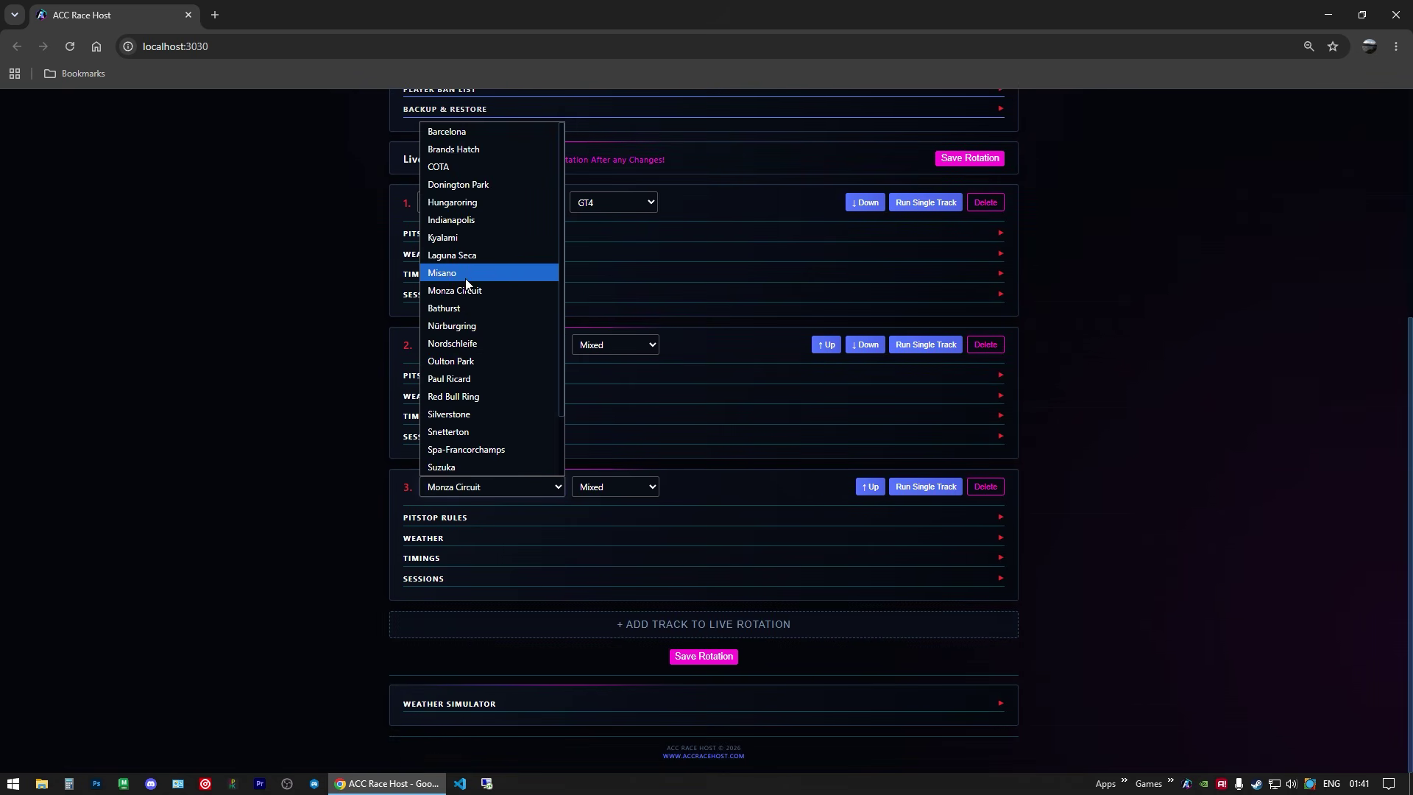
pyautogui.click(461, 343)
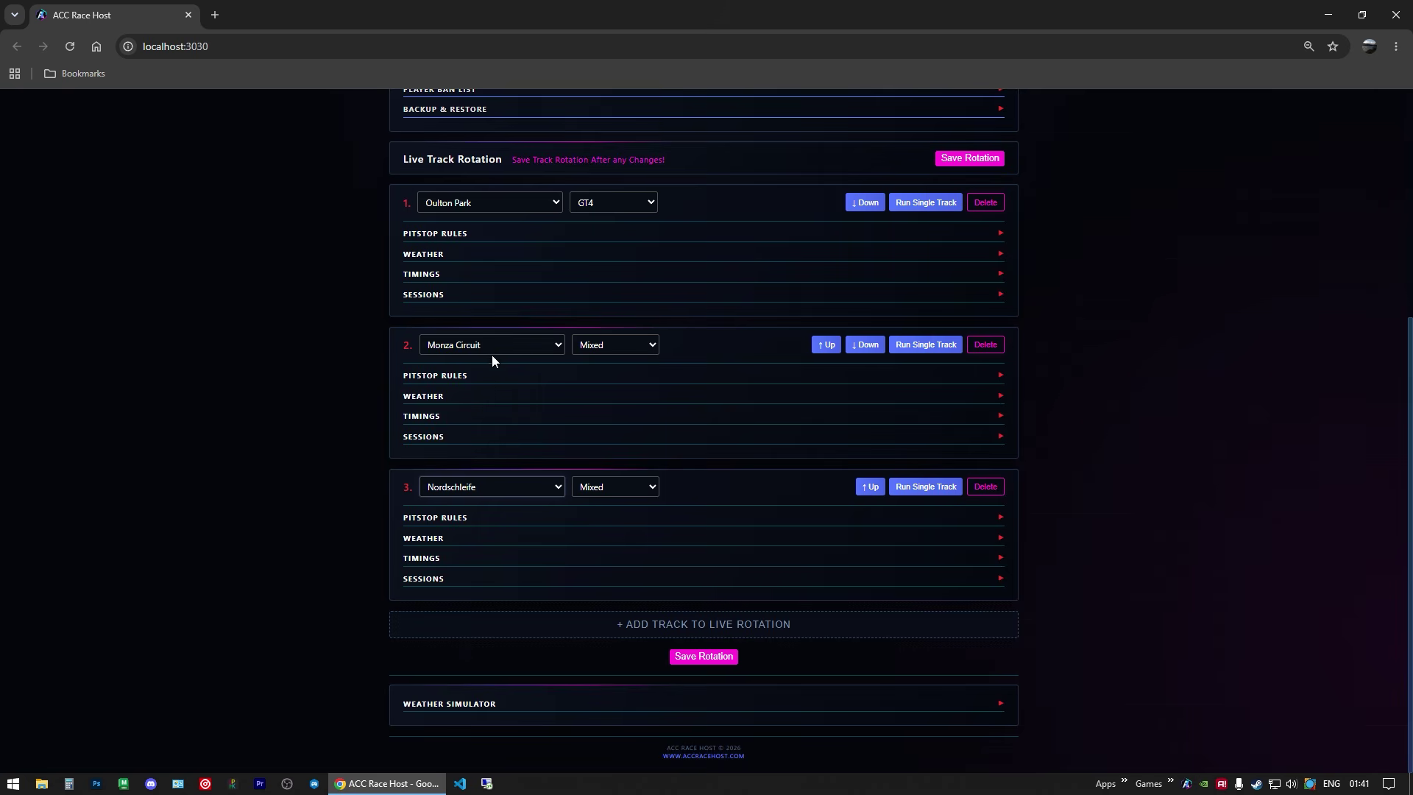
pyautogui.click(491, 347)
pyautogui.click(498, 211)
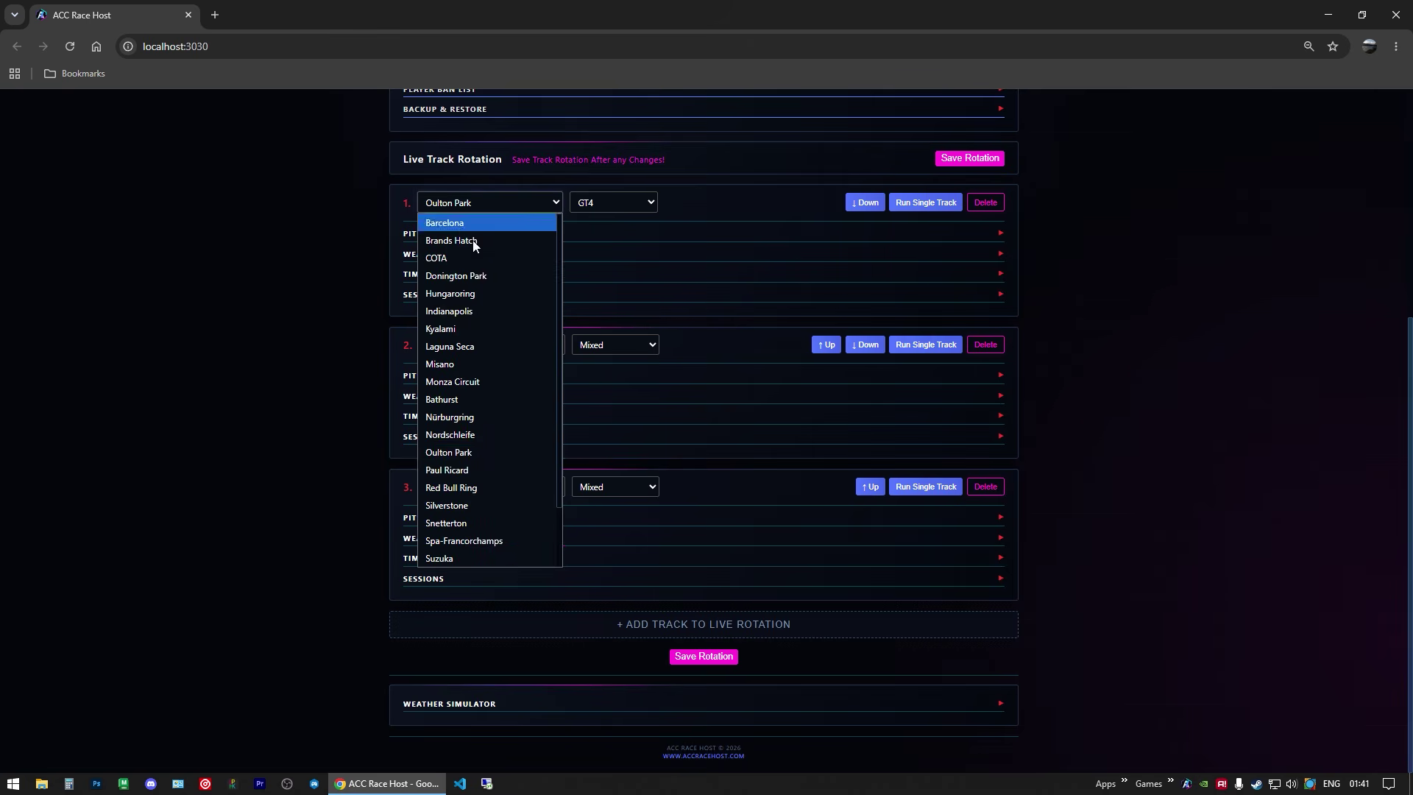
pyautogui.click(499, 327)
pyautogui.scroll(1, 819, 437)
pyautogui.click(972, 231)
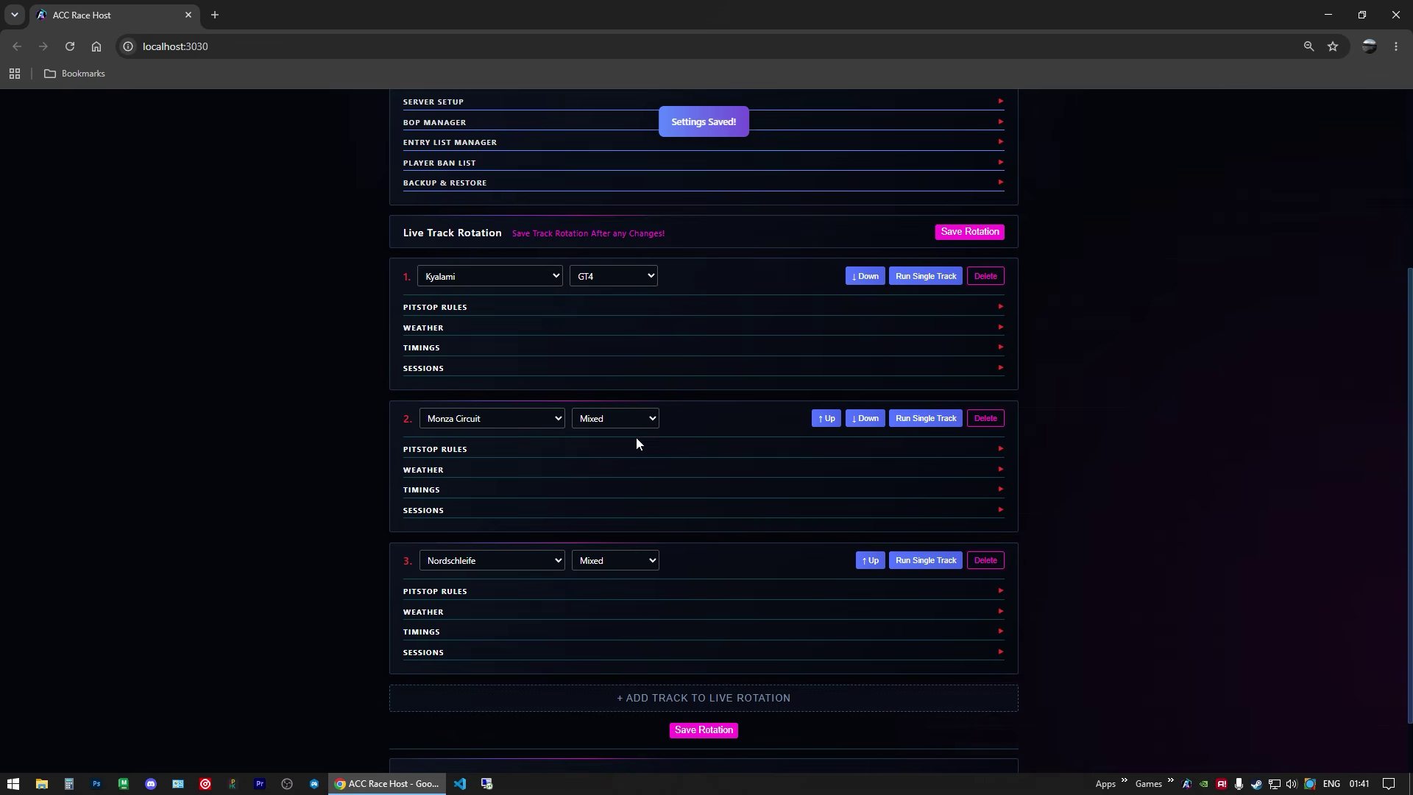
pyautogui.scroll(3, 644, 435)
pyautogui.scroll(-2, 678, 404)
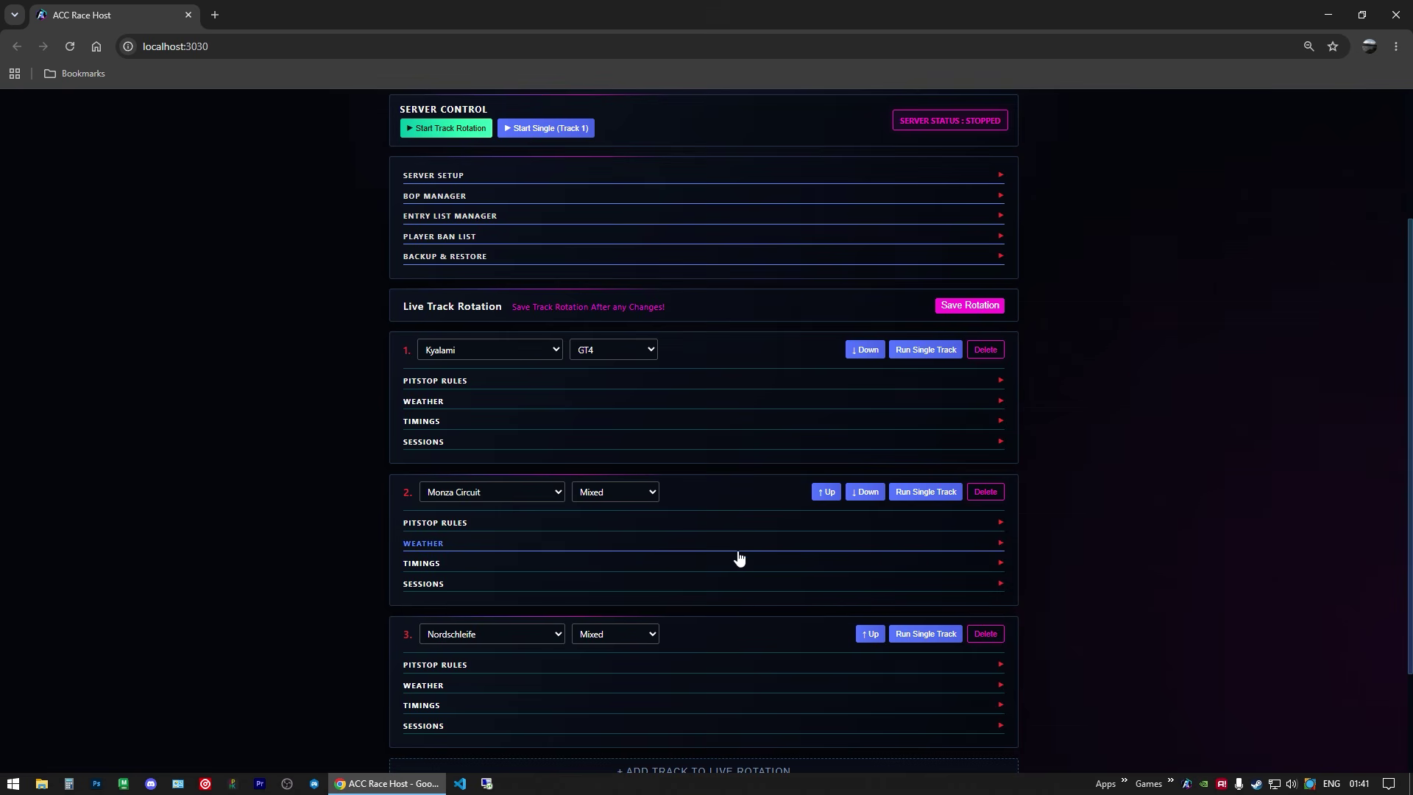
pyautogui.scroll(-1, 738, 562)
pyautogui.scroll(4, 738, 563)
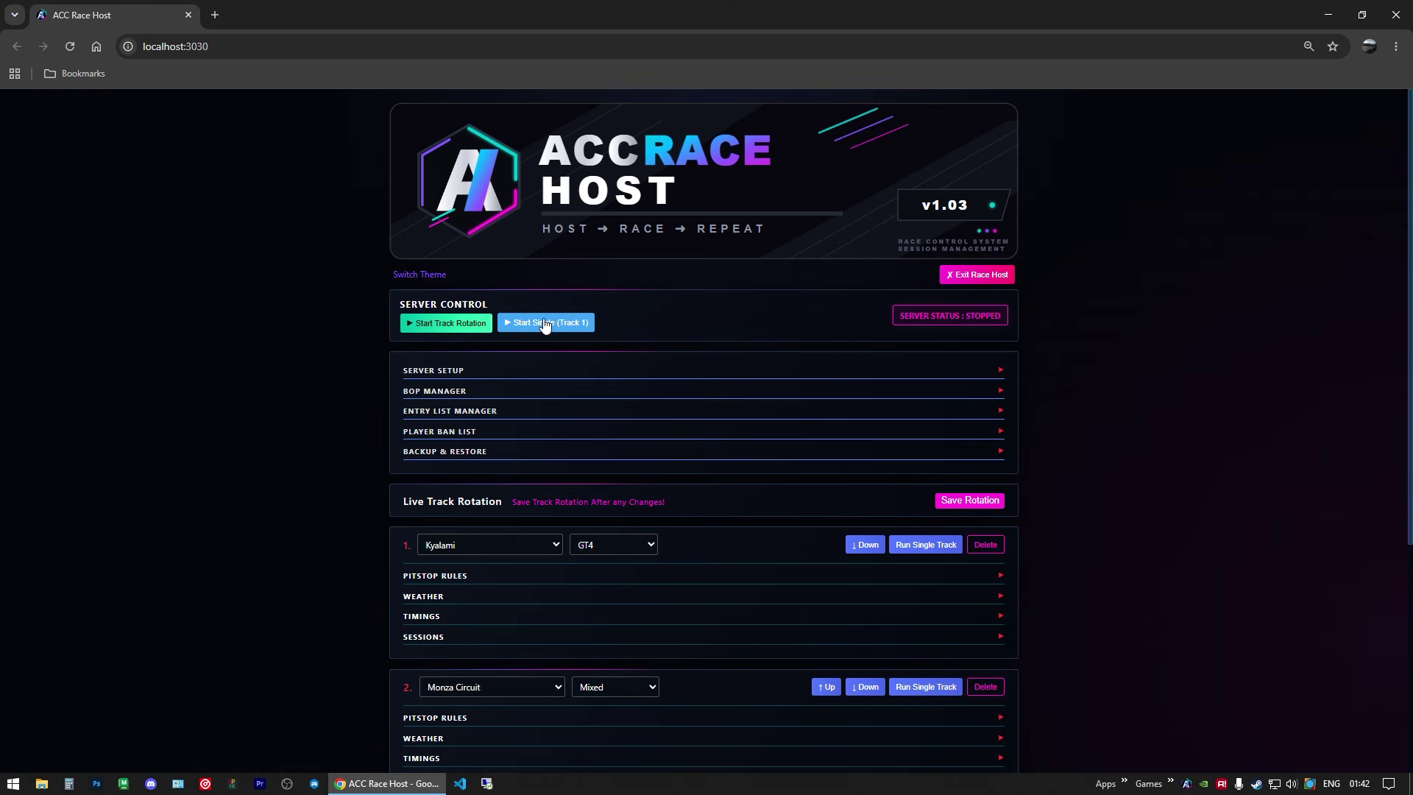
# Step: Confirm the safety rating stays at 60 and save the server settings
pyautogui.click(459, 376)
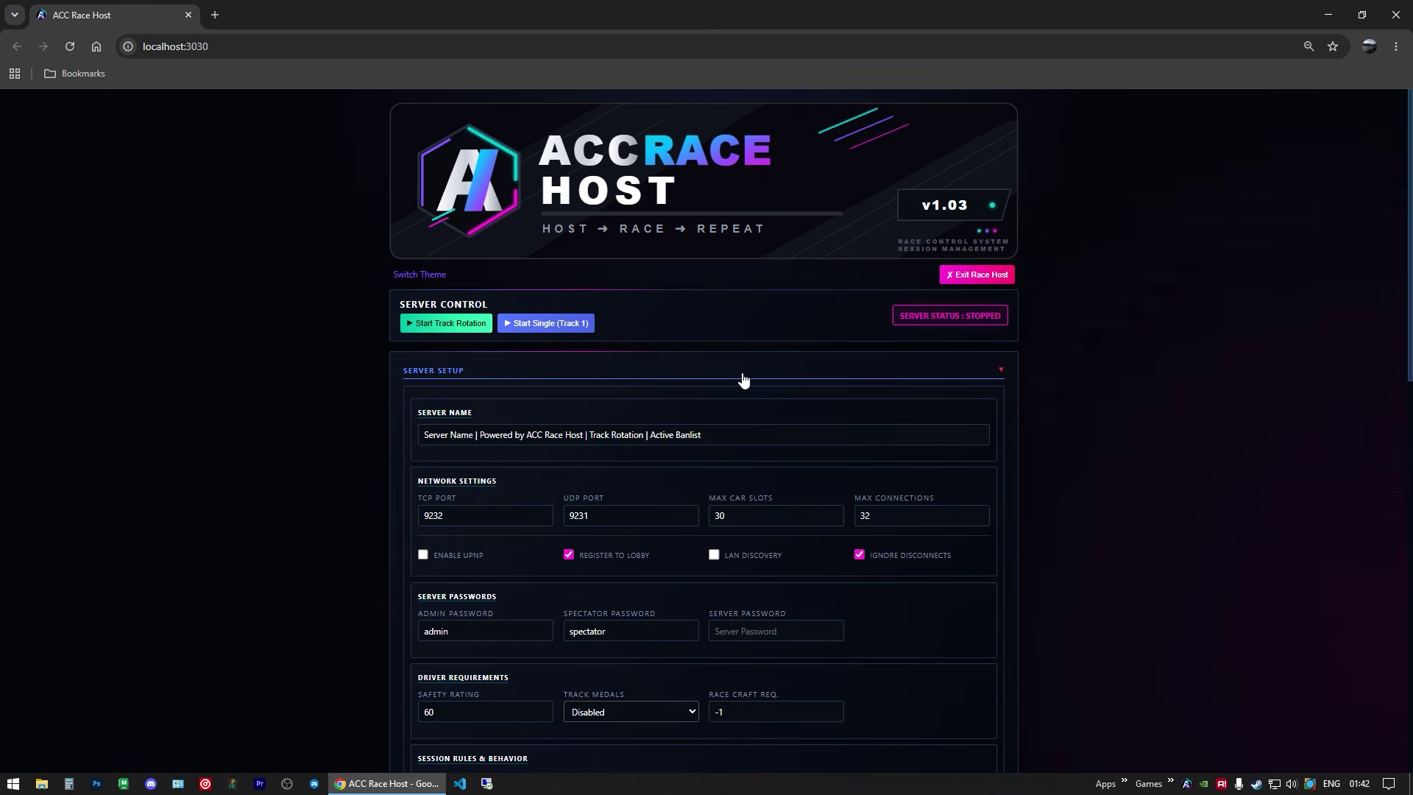
pyautogui.scroll(-2, 785, 368)
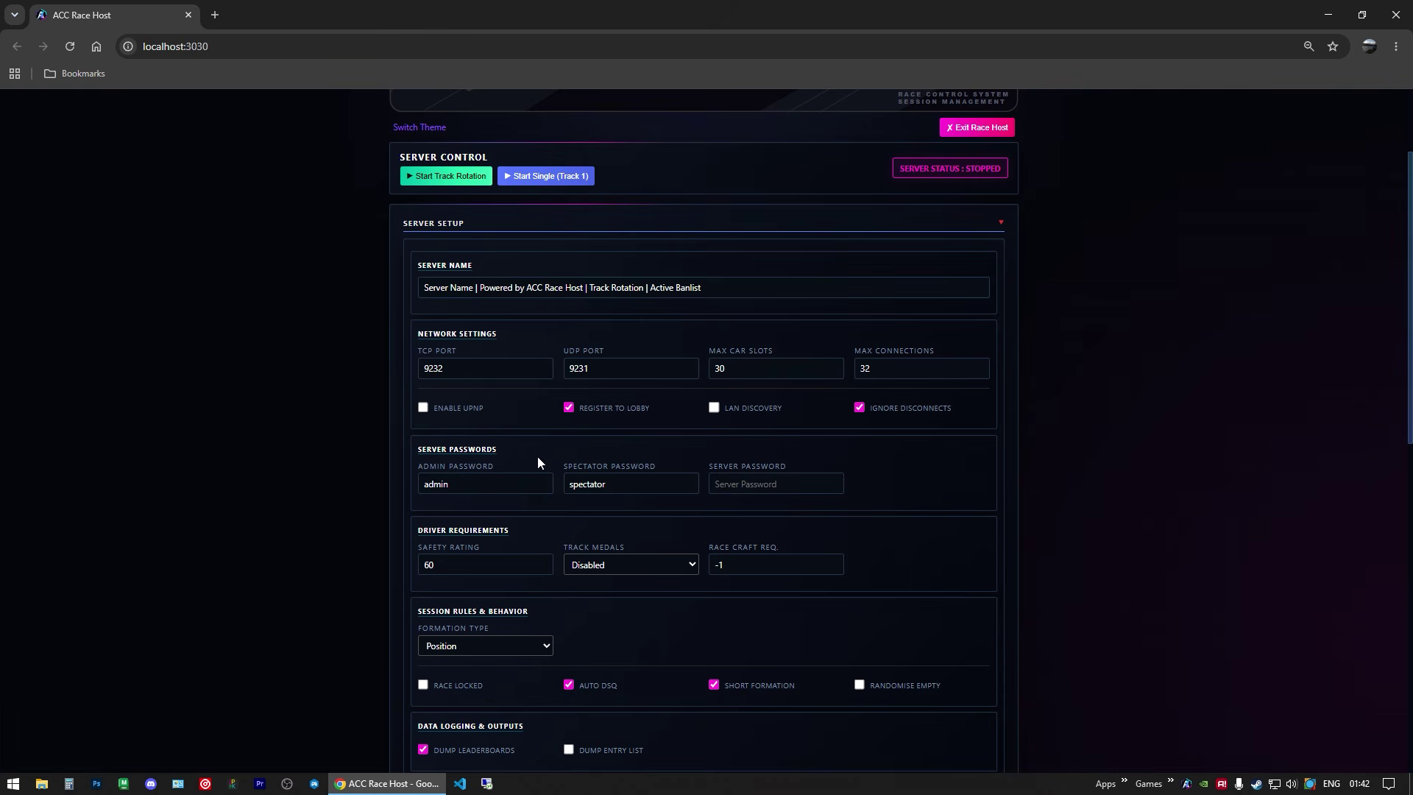
pyautogui.scroll(-1, 537, 463)
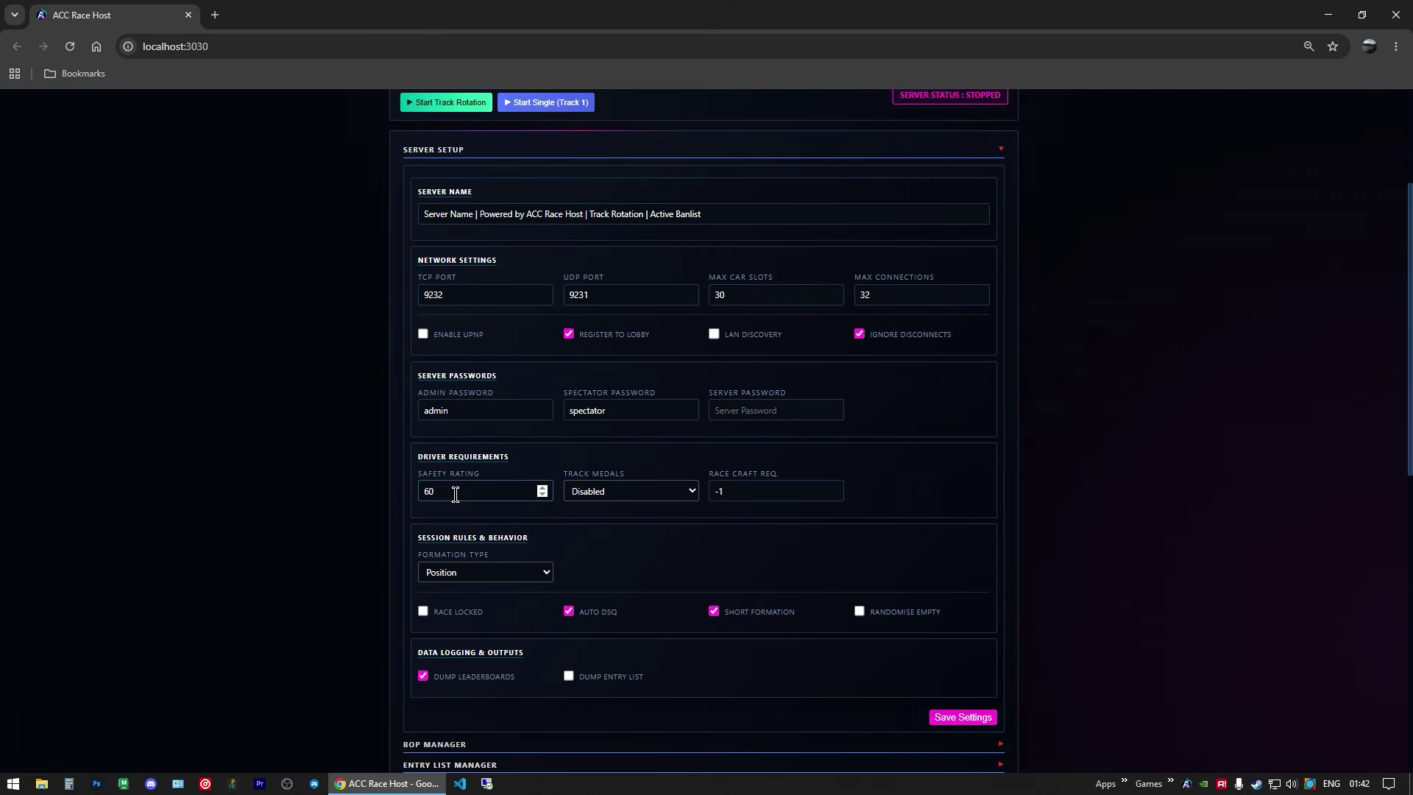
pyautogui.doubleClick(454, 493)
pyautogui.click(438, 492)
pyautogui.scroll(-1, 658, 520)
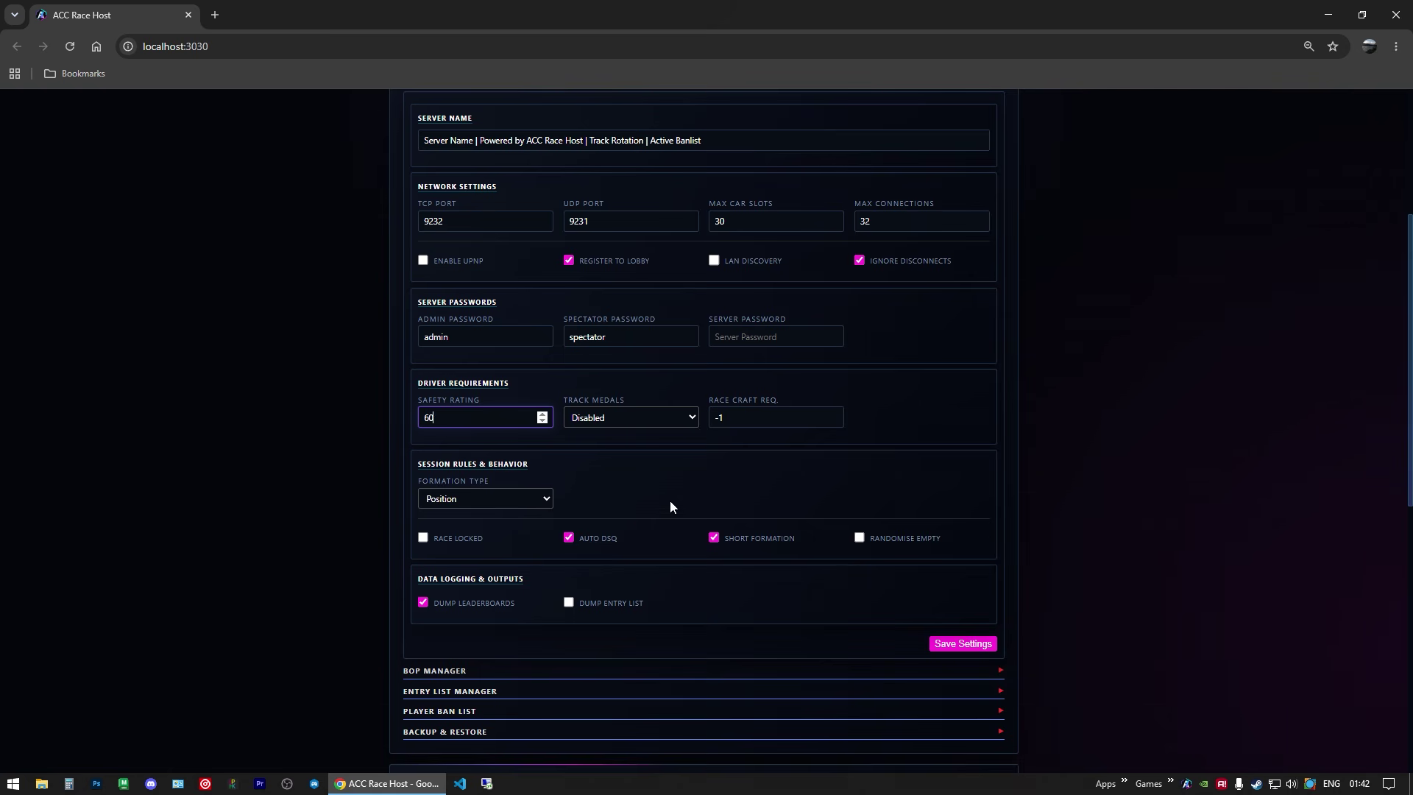
pyautogui.click(678, 499)
pyautogui.scroll(2, 625, 371)
pyautogui.scroll(-2, 611, 331)
pyautogui.click(955, 644)
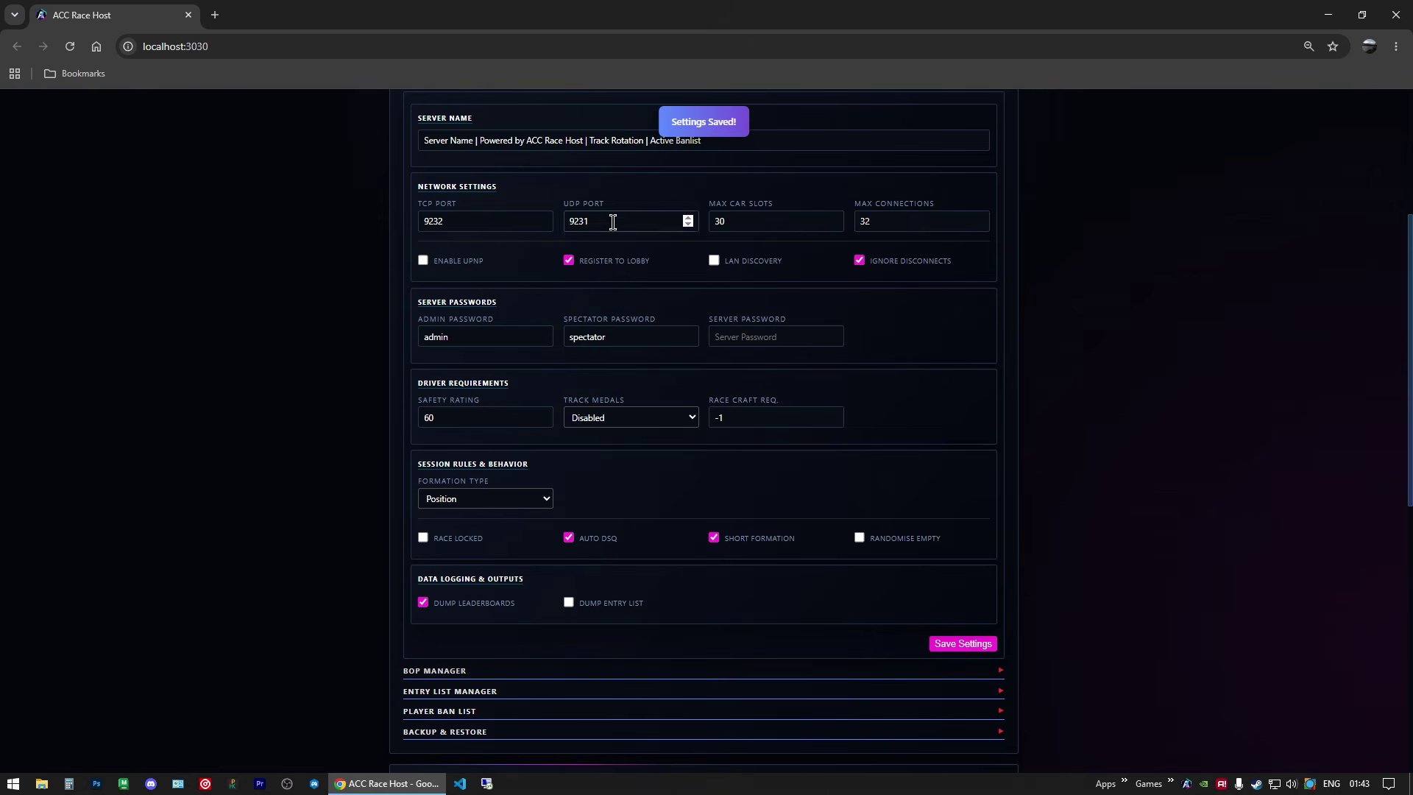
# Step: Collapse Server Setup and show the BOP manager with bop.json active (1001 entries)
pyautogui.scroll(3, 589, 258)
pyautogui.click(448, 297)
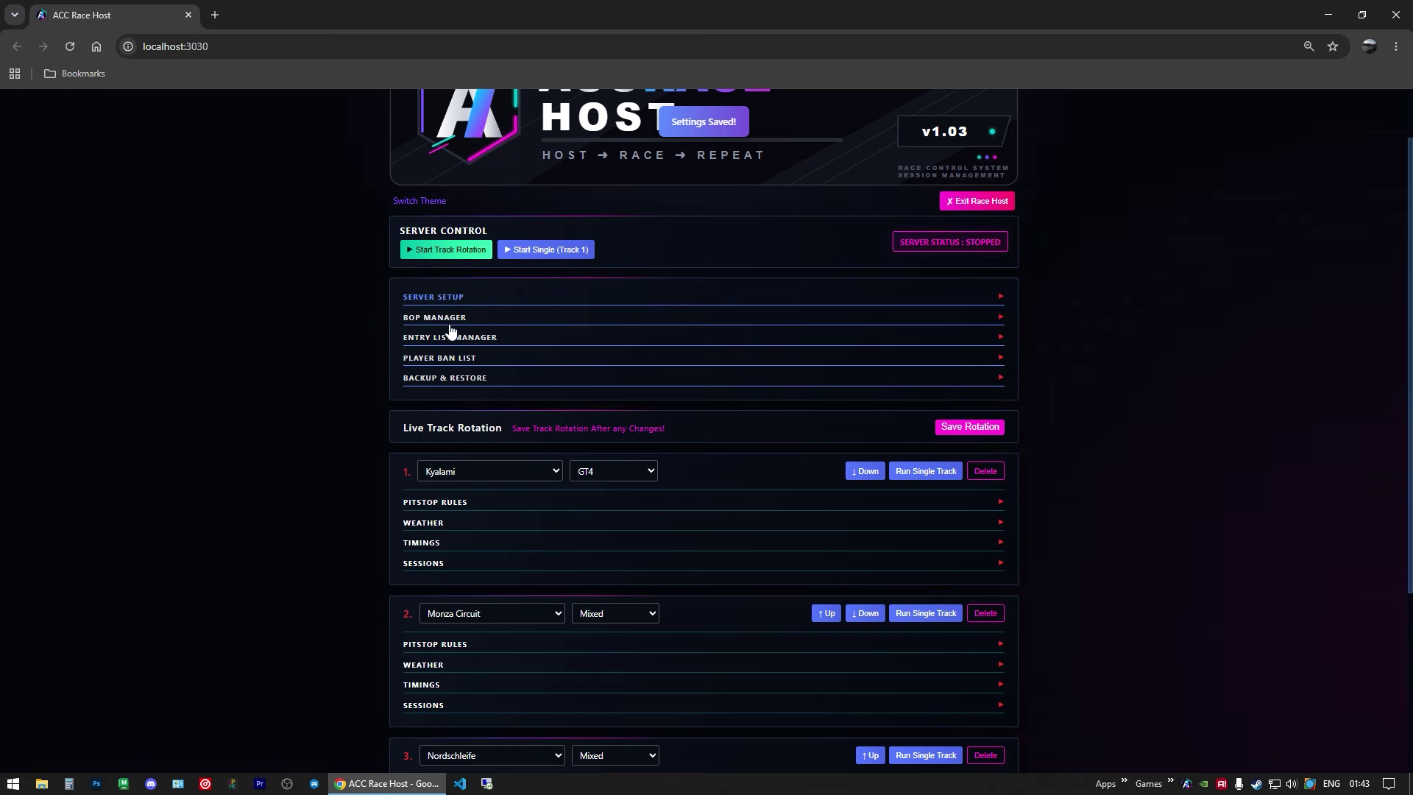
pyautogui.click(452, 319)
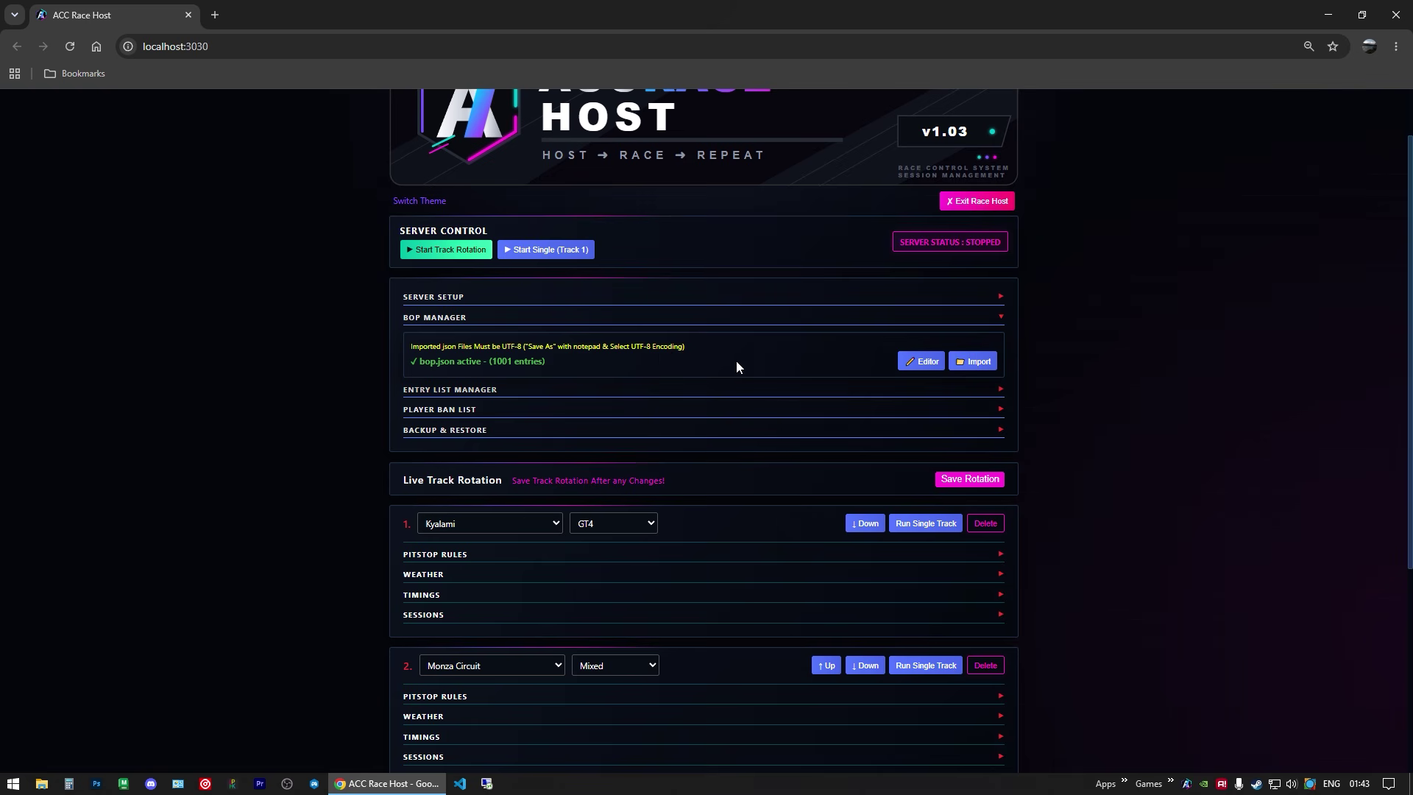
# Step: Save the Visual BOP Editor table to bop.json, then hide the editor and BOP manager
pyautogui.click(904, 366)
pyautogui.scroll(-4, 861, 390)
pyautogui.scroll(2, 817, 405)
pyautogui.moveTo(1406, 105); pyautogui.dragTo(1410, 758)
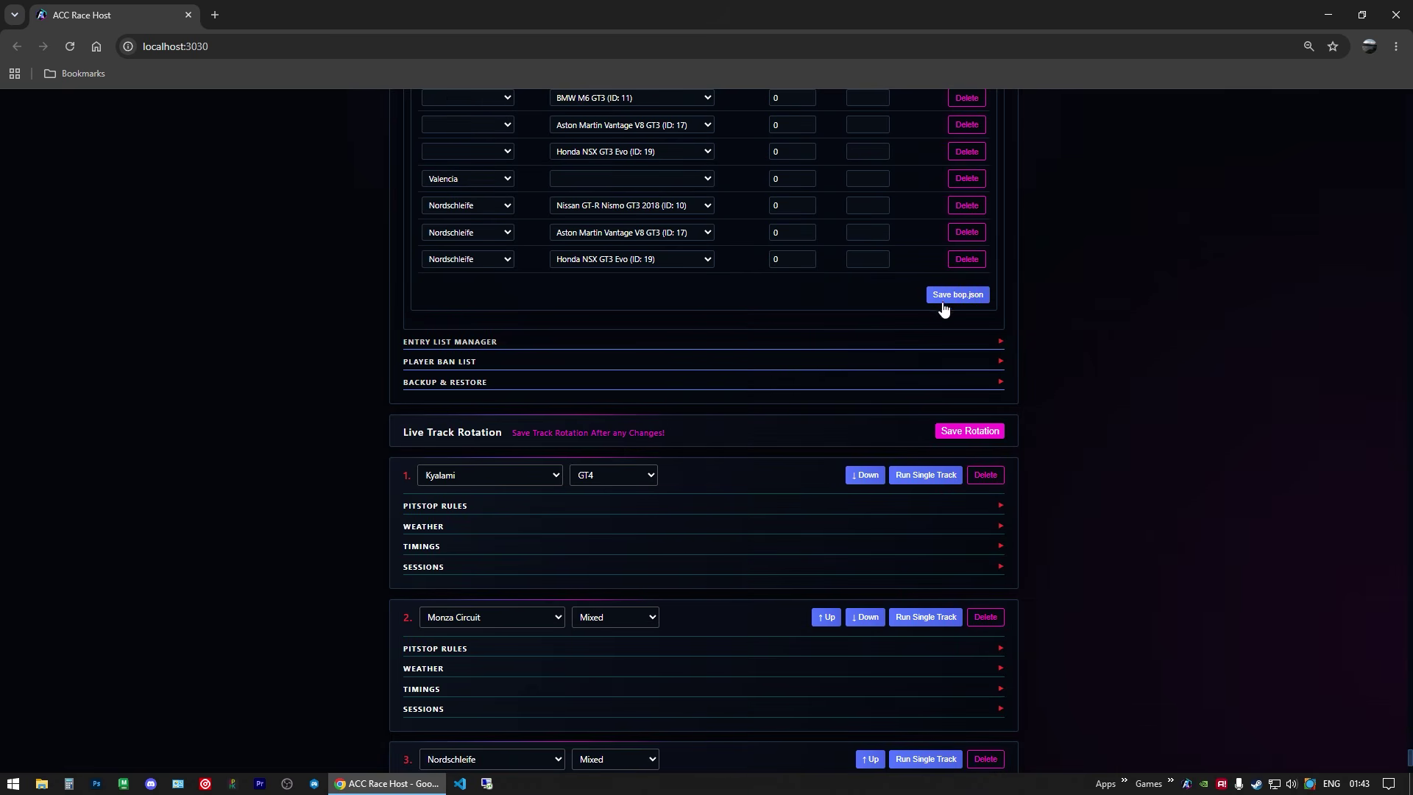
pyautogui.click(955, 297)
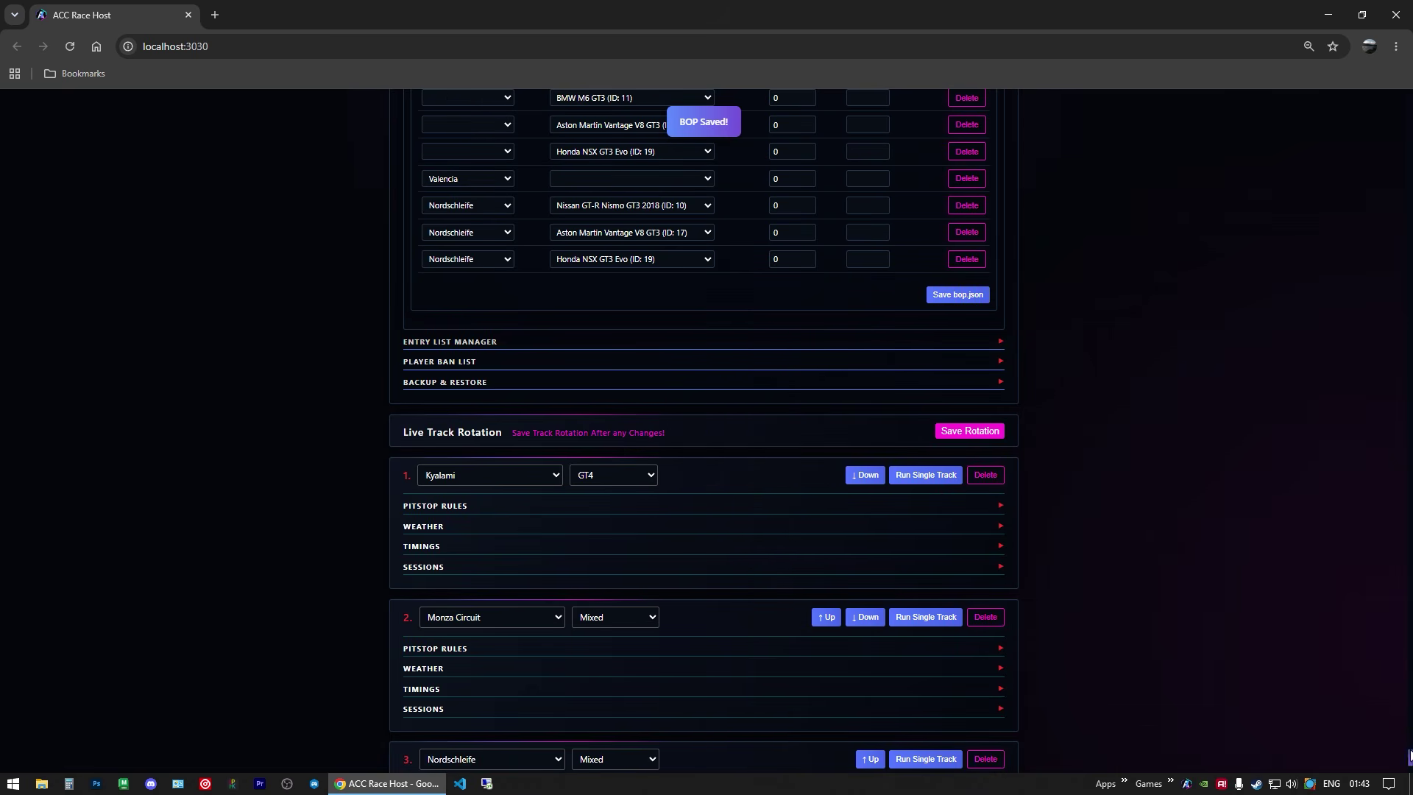
pyautogui.moveTo(1406, 758); pyautogui.dragTo(1391, 97)
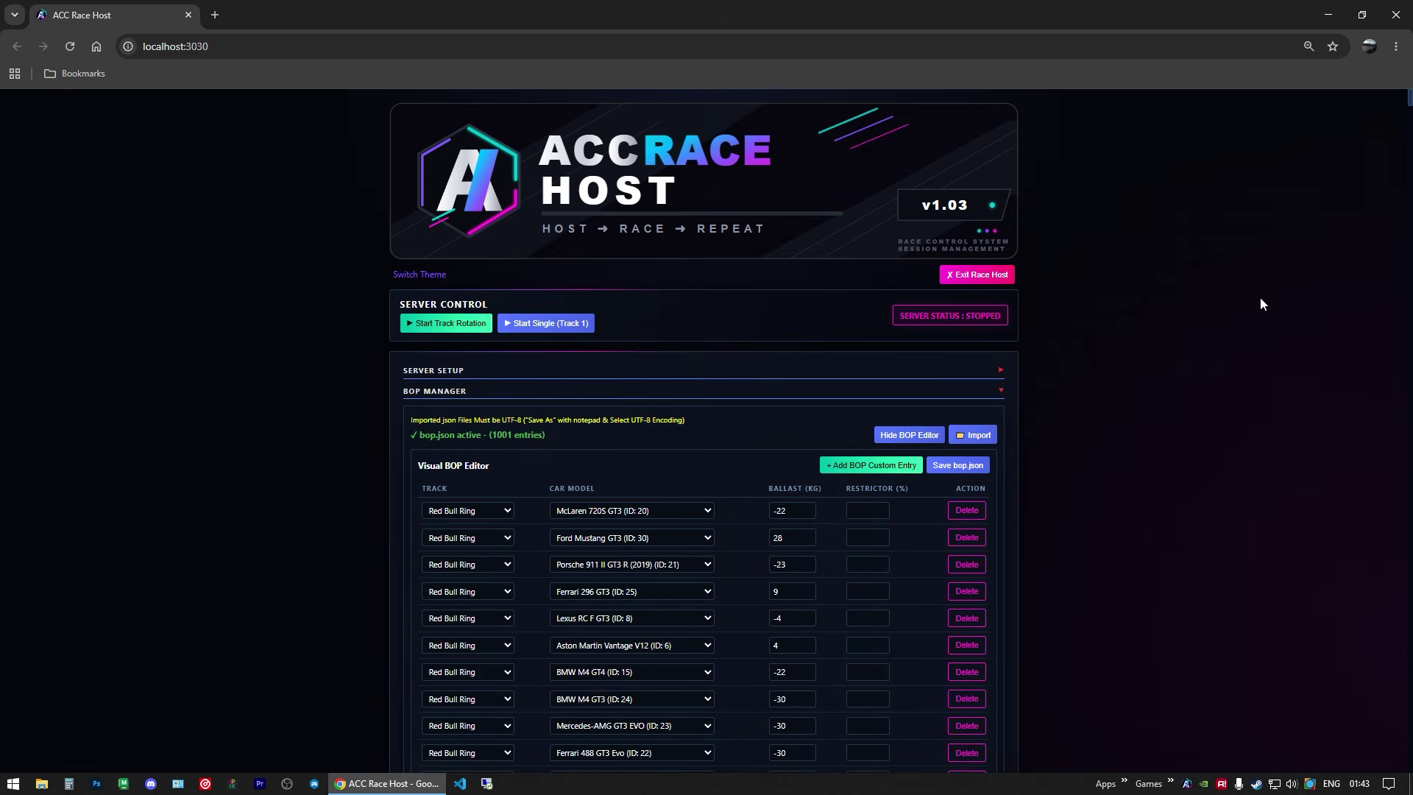
pyautogui.click(975, 465)
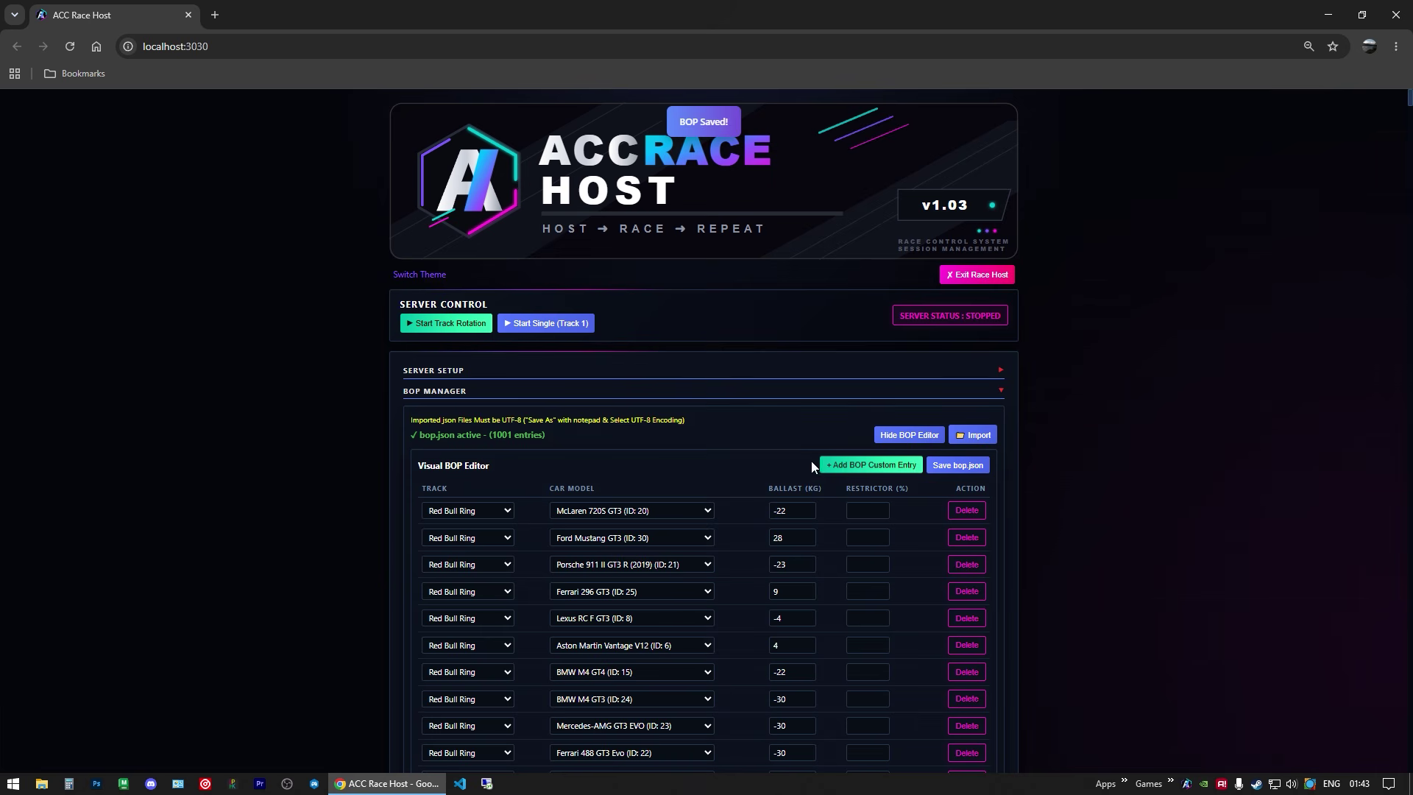
pyautogui.click(907, 441)
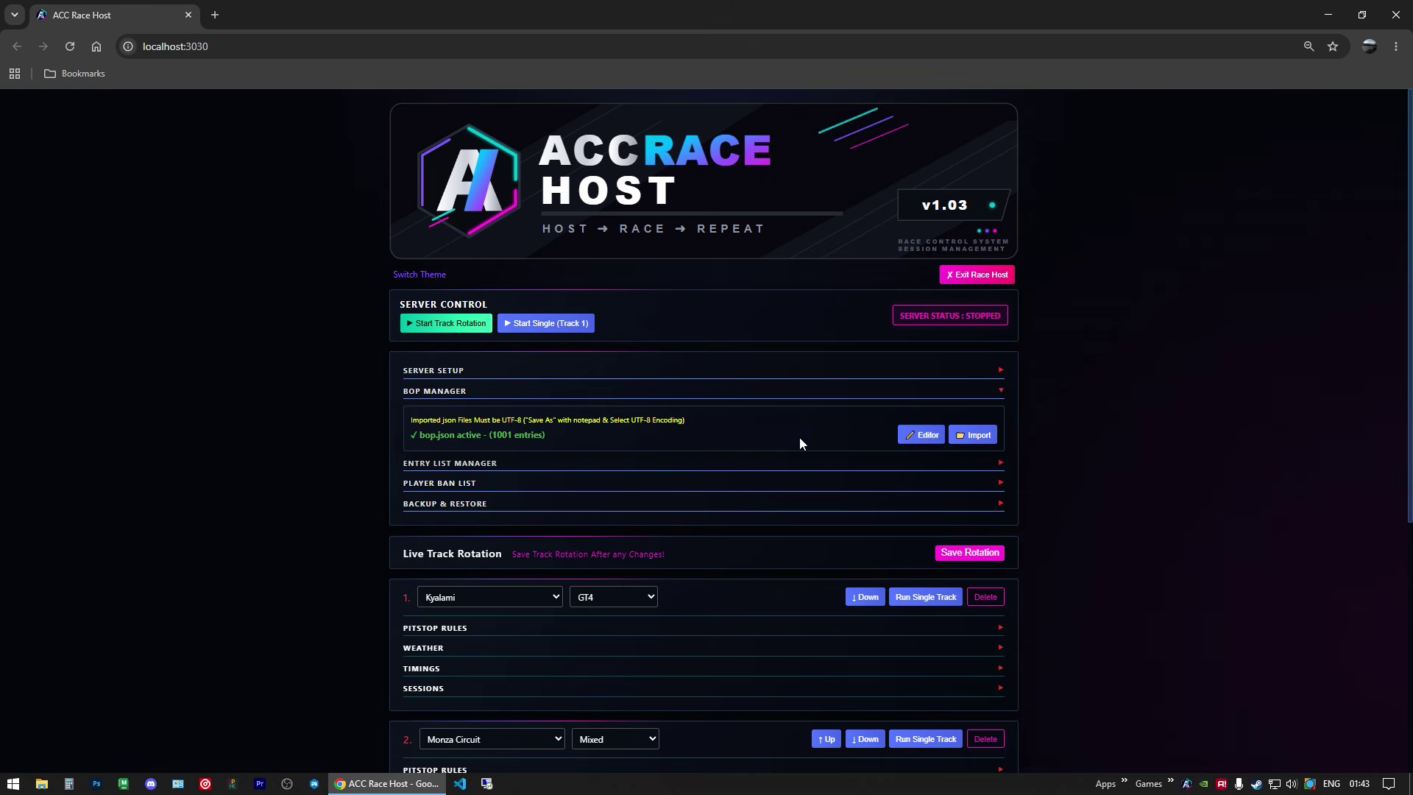
pyautogui.click(438, 393)
# Step: Bring up the Entry List Manager and its visual entry list editor
pyautogui.click(446, 413)
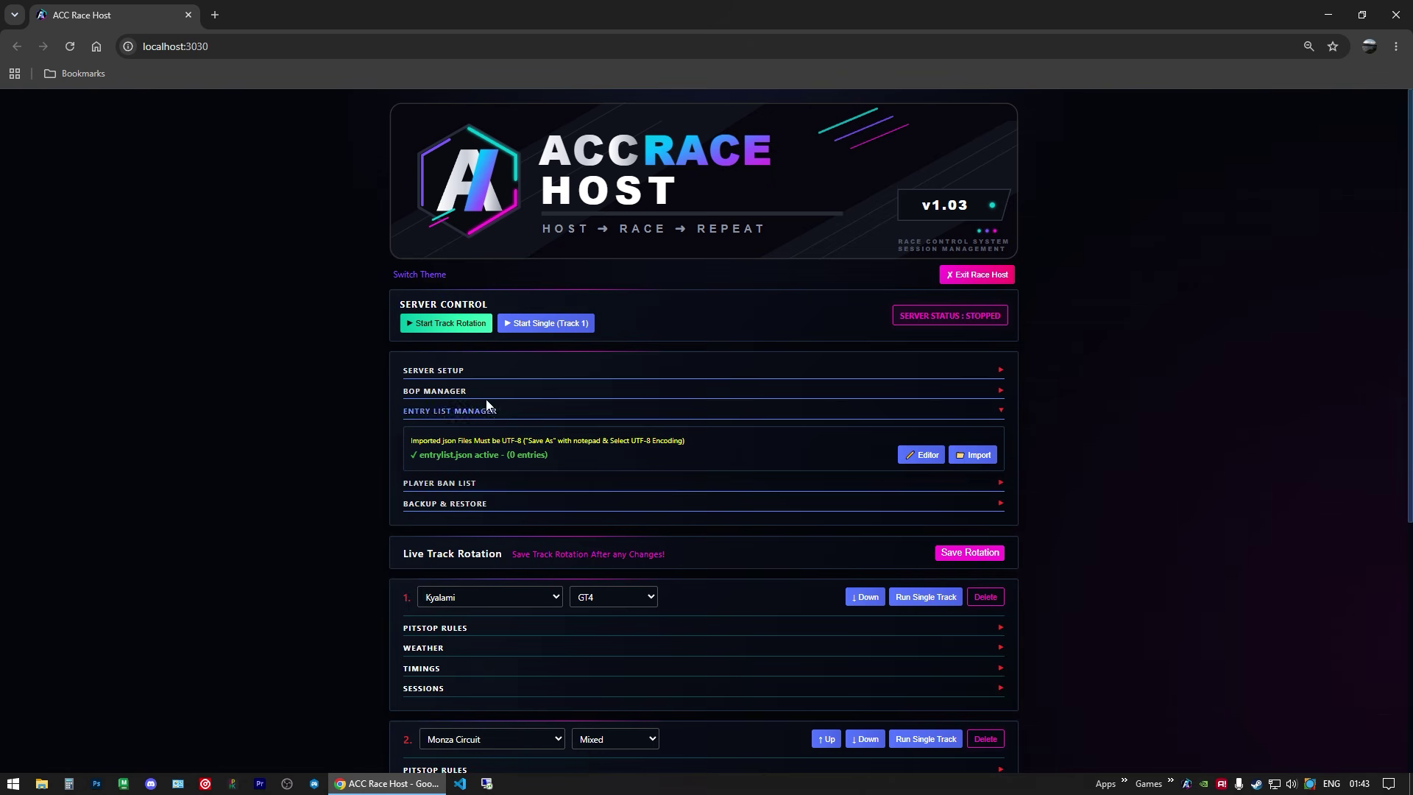
pyautogui.click(444, 373)
pyautogui.scroll(-6, 450, 412)
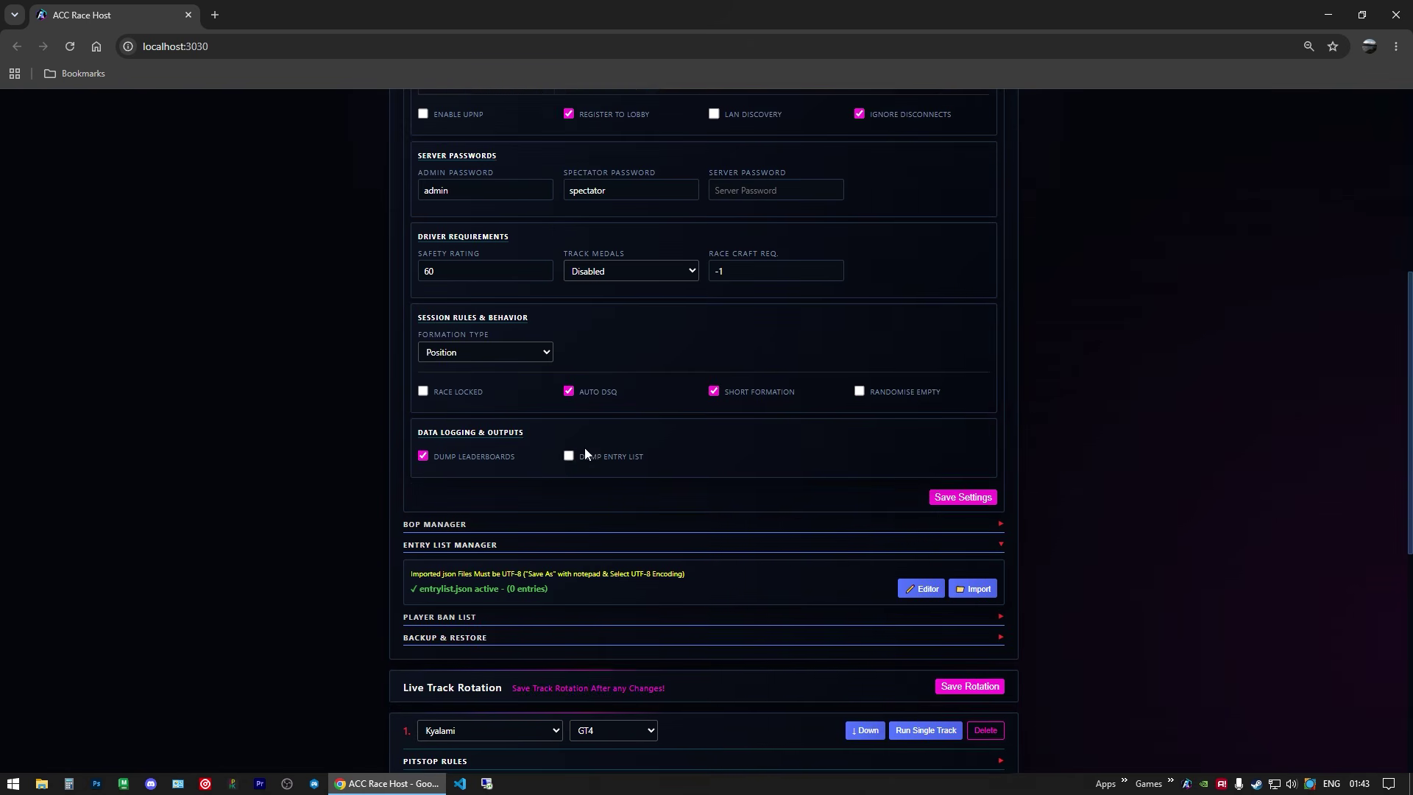
pyautogui.scroll(5, 560, 397)
pyautogui.click(437, 298)
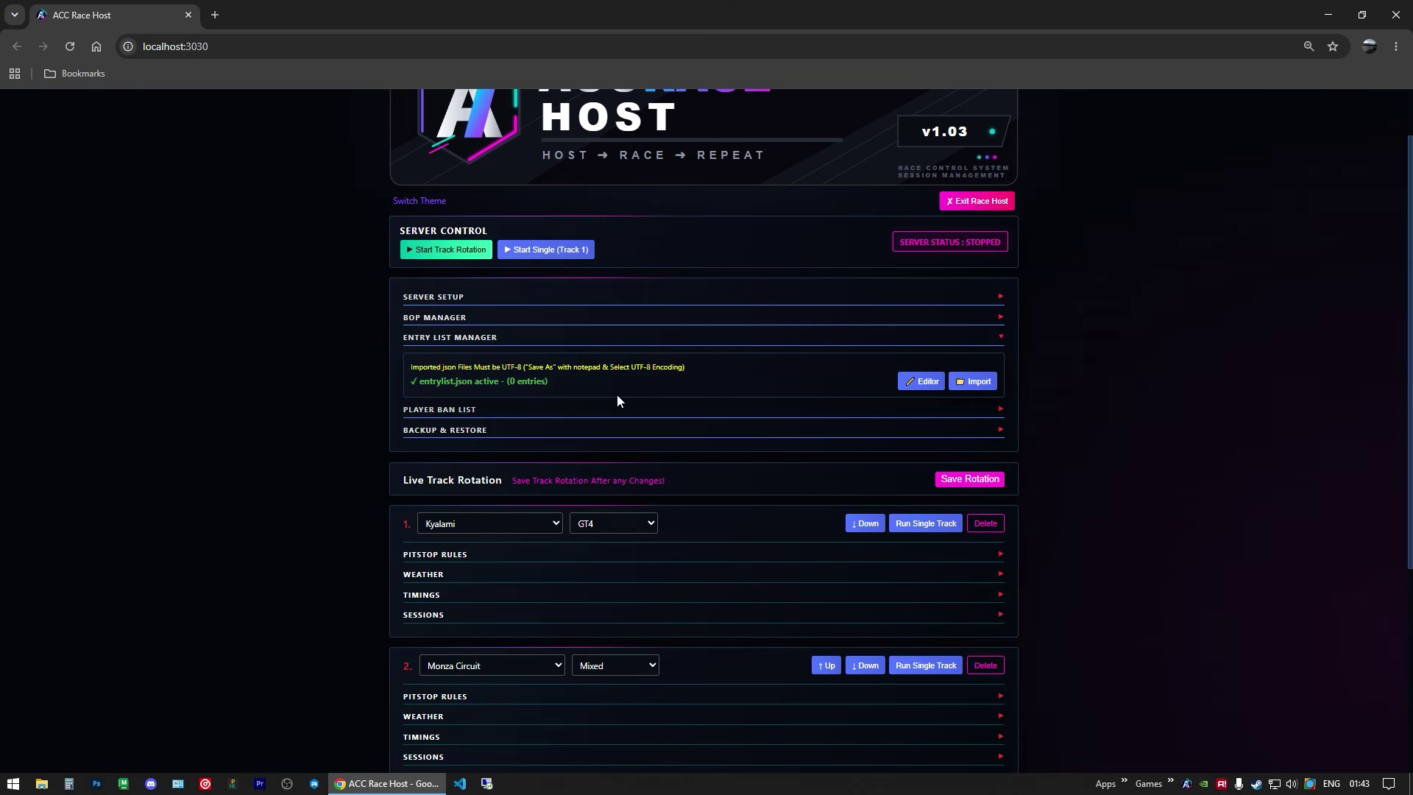
pyautogui.click(921, 380)
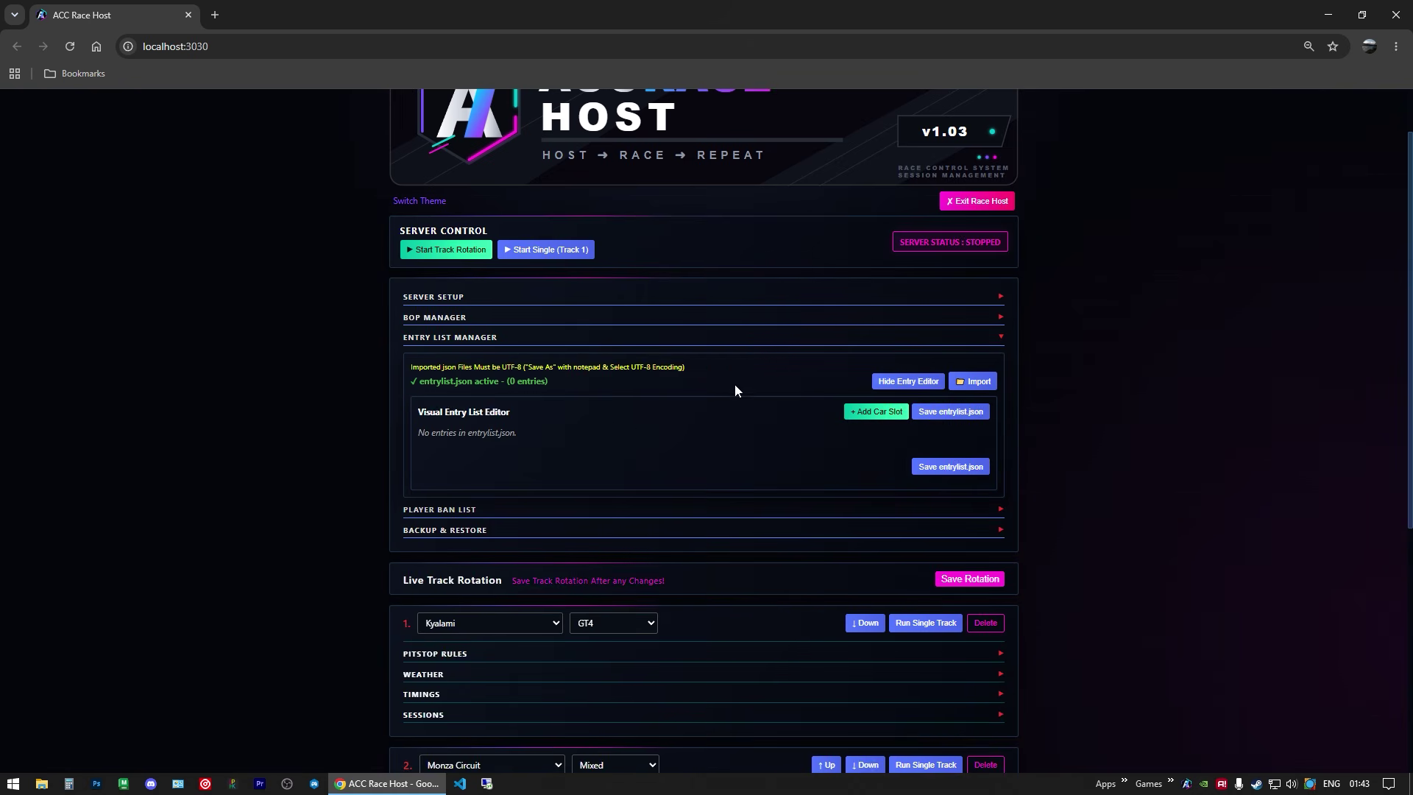
# Step: Add a trial car slot, toggle server admin and driver override, then delete the entry
pyautogui.click(862, 415)
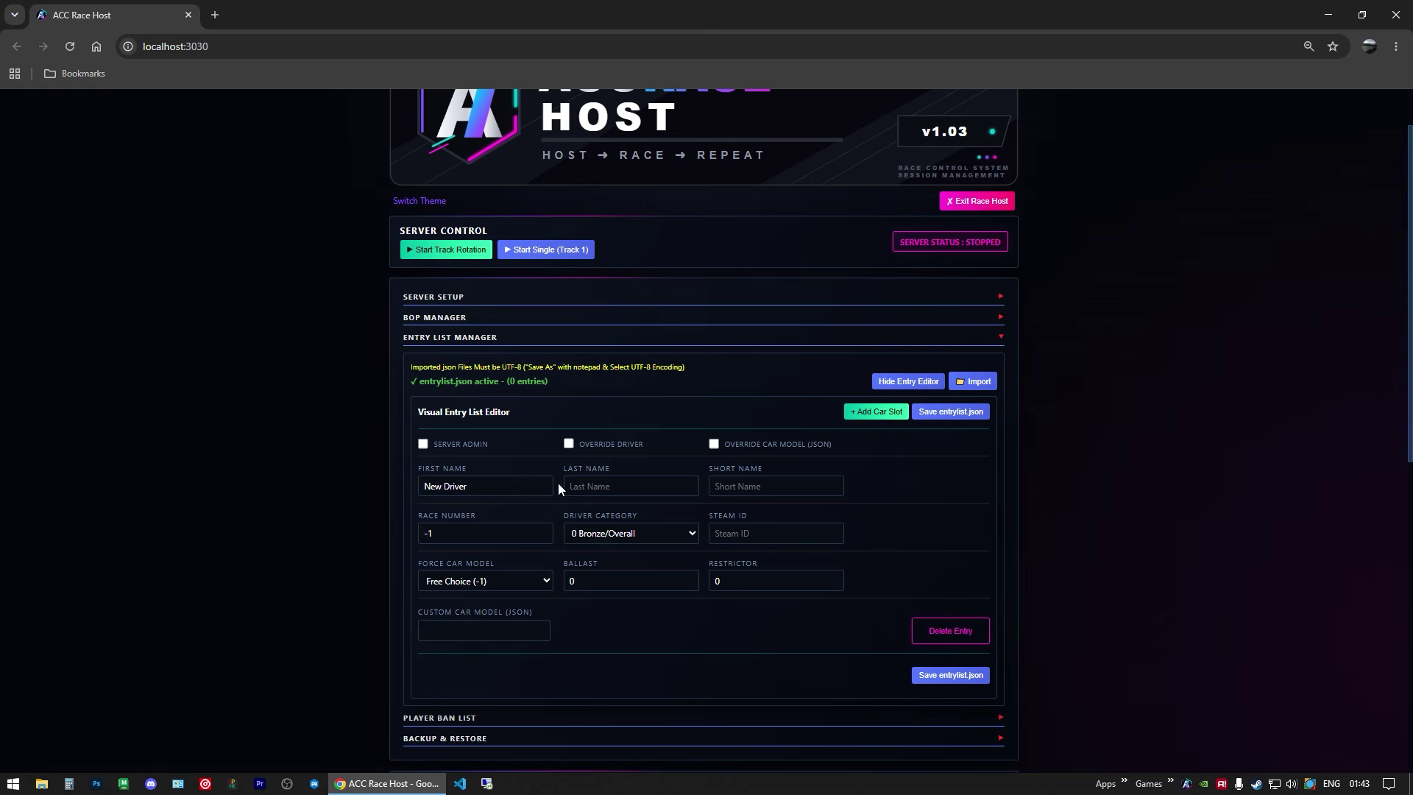
pyautogui.click(423, 445)
pyautogui.click(569, 444)
pyautogui.click(724, 532)
pyautogui.moveTo(473, 487); pyautogui.dragTo(425, 487)
pyautogui.click(485, 486)
pyautogui.click(568, 445)
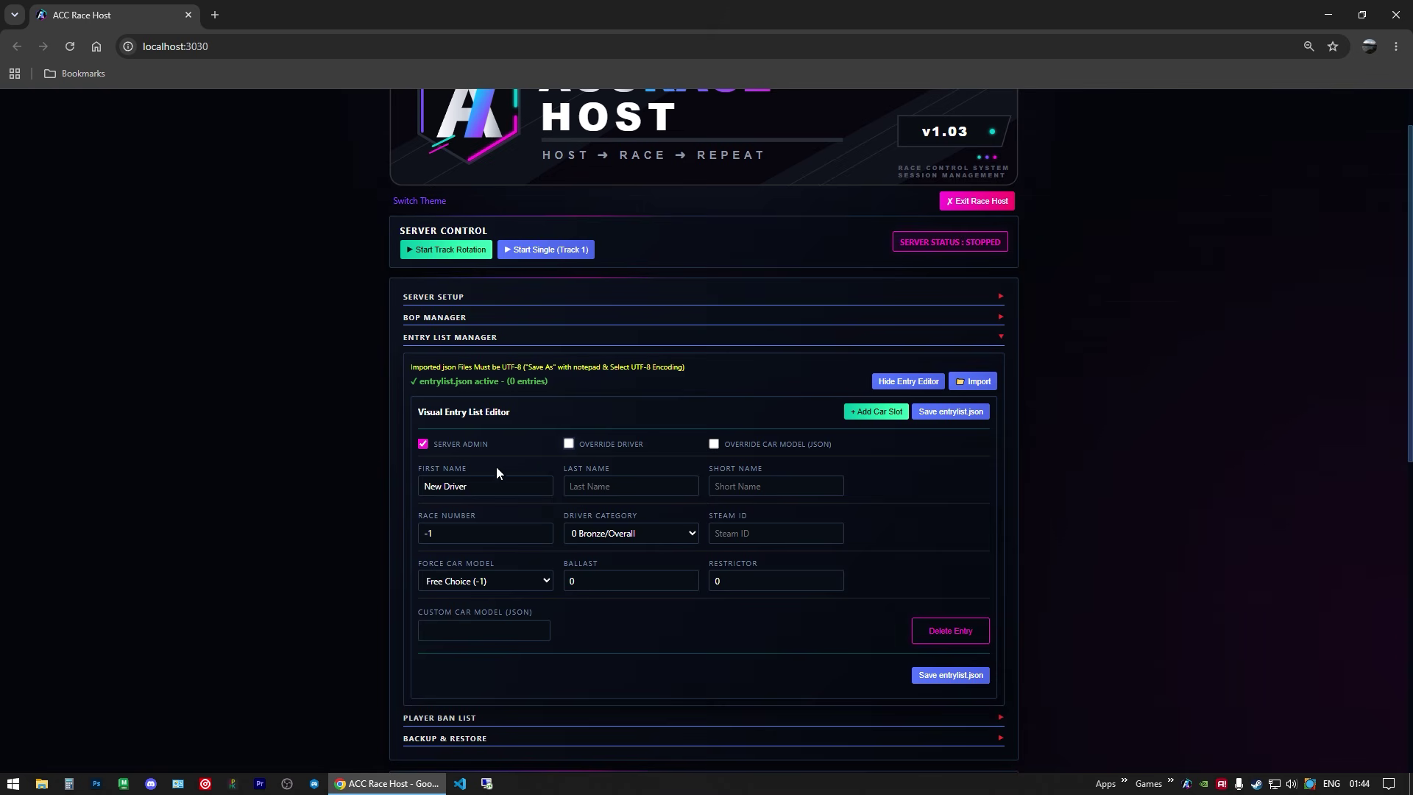
pyautogui.click(951, 630)
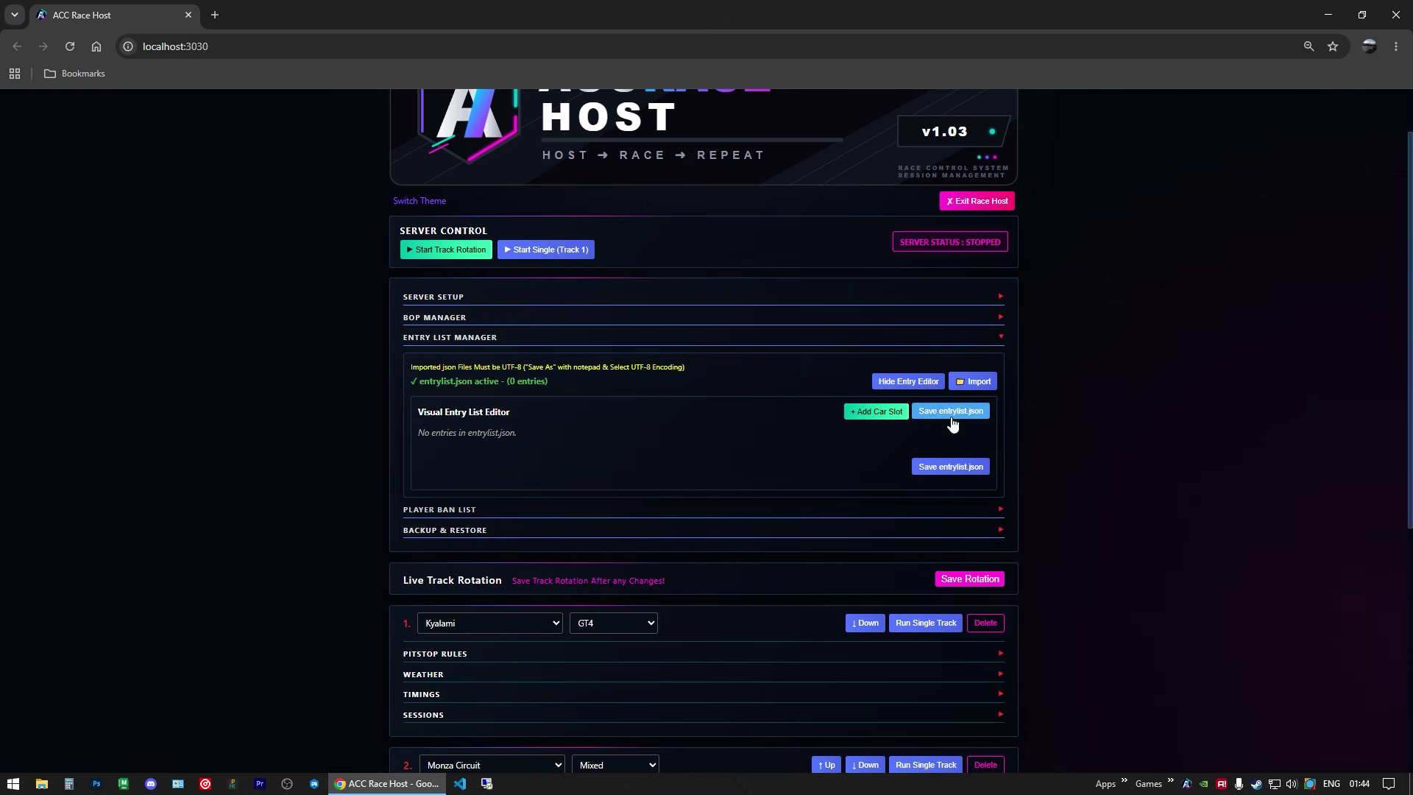
# Step: Save the empty entrylist.json and close the entry editor and manager
pyautogui.click(948, 469)
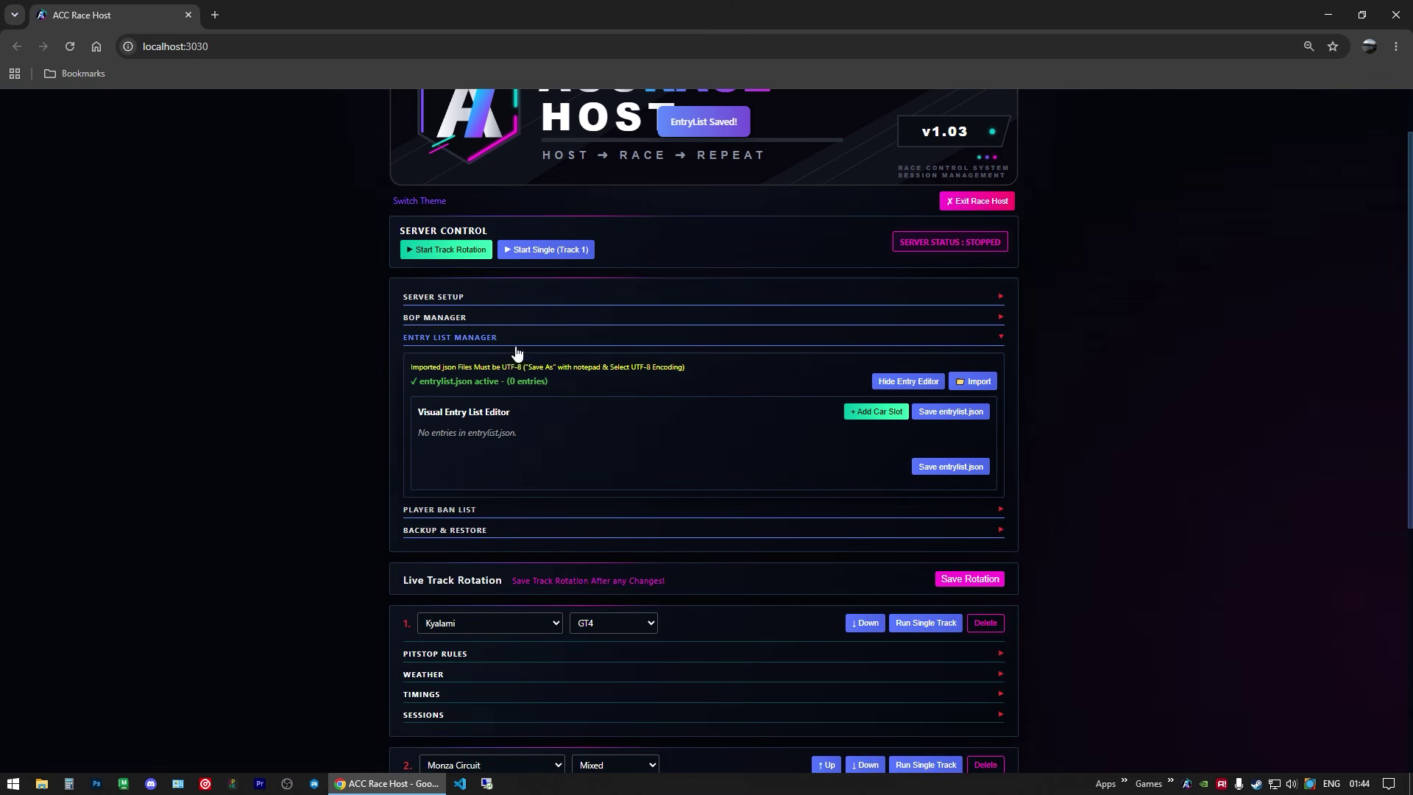
pyautogui.click(929, 381)
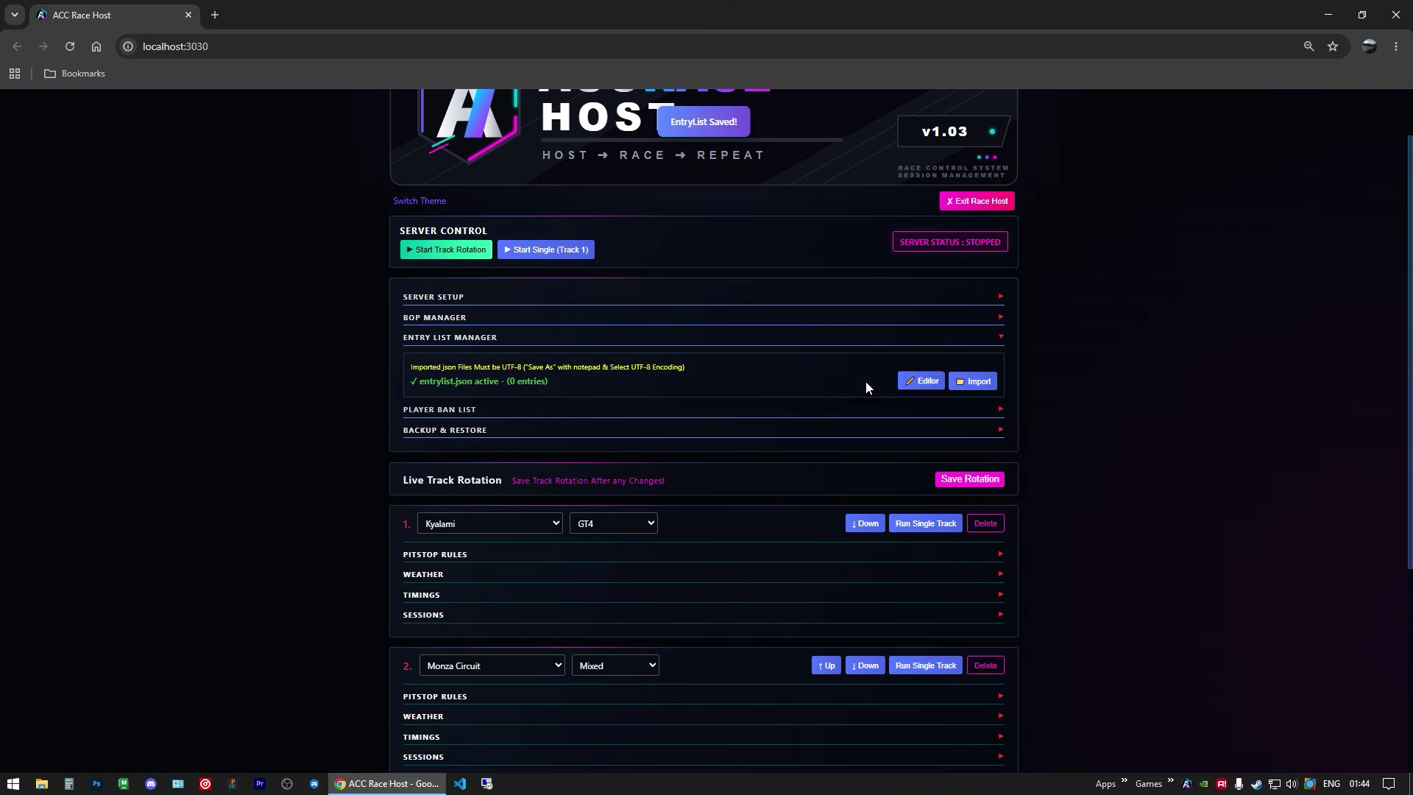
pyautogui.click(472, 343)
# Step: Expand the Player Ban List, briefly reviewing the Server Setup options before collapsing them
pyautogui.click(459, 361)
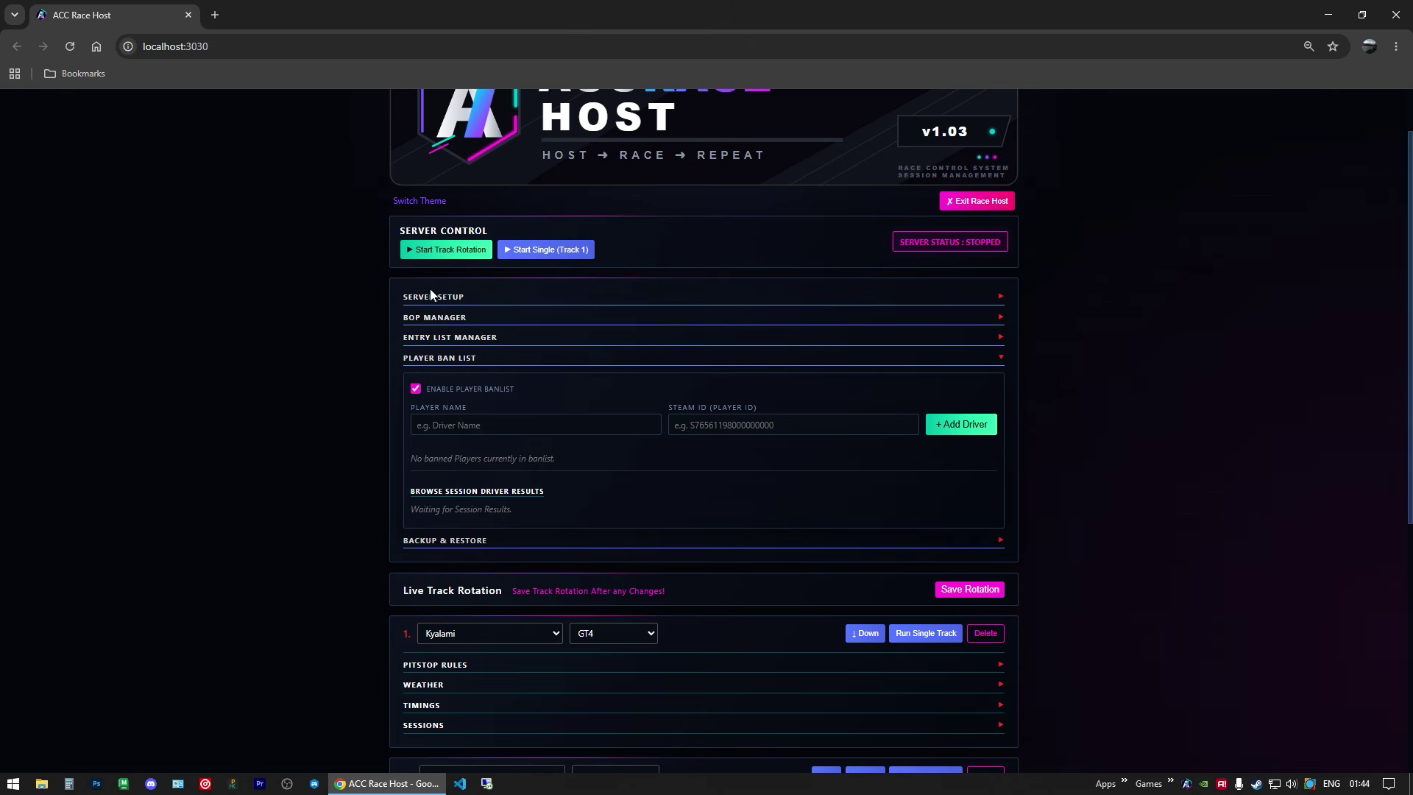
pyautogui.click(475, 298)
pyautogui.scroll(-3, 466, 647)
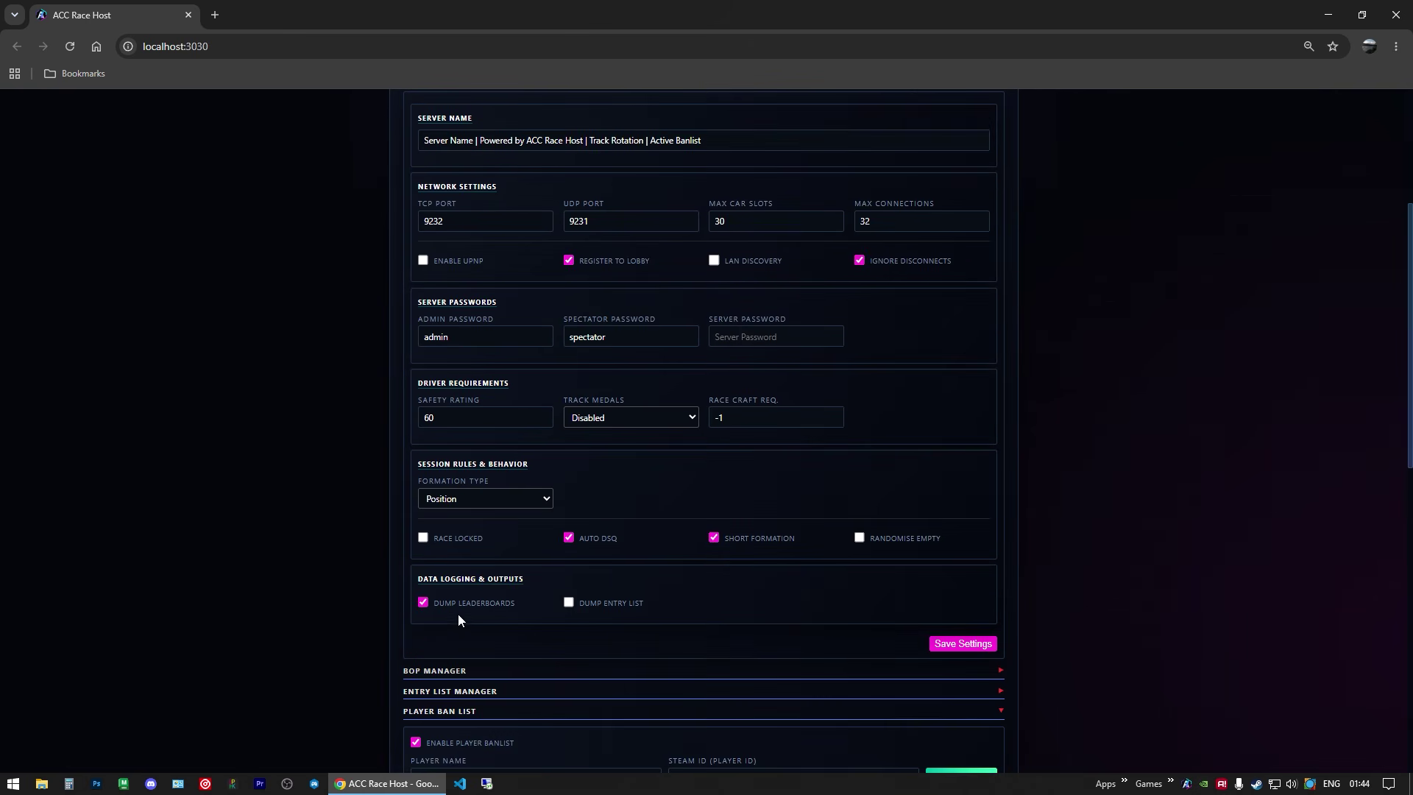
pyautogui.scroll(4, 471, 441)
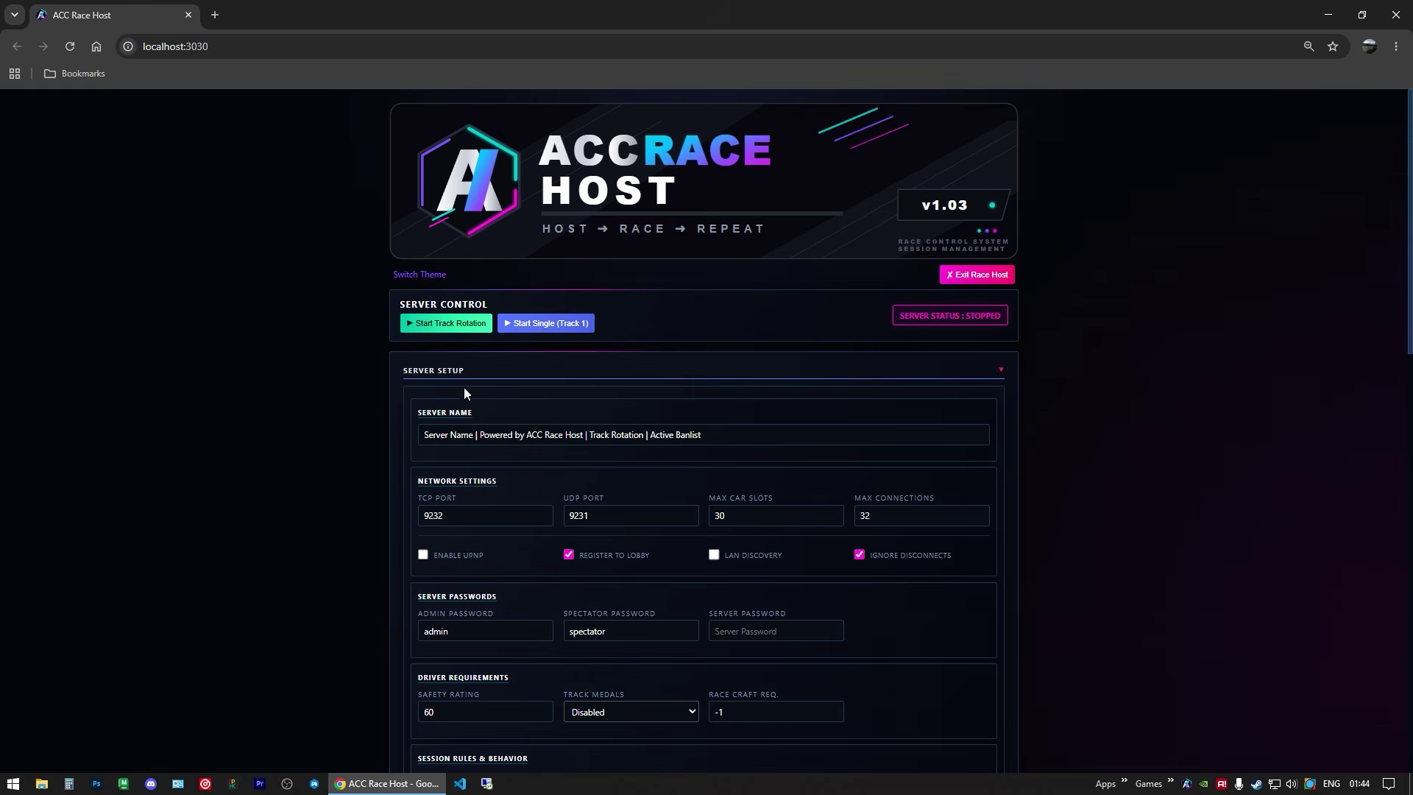
pyautogui.click(448, 376)
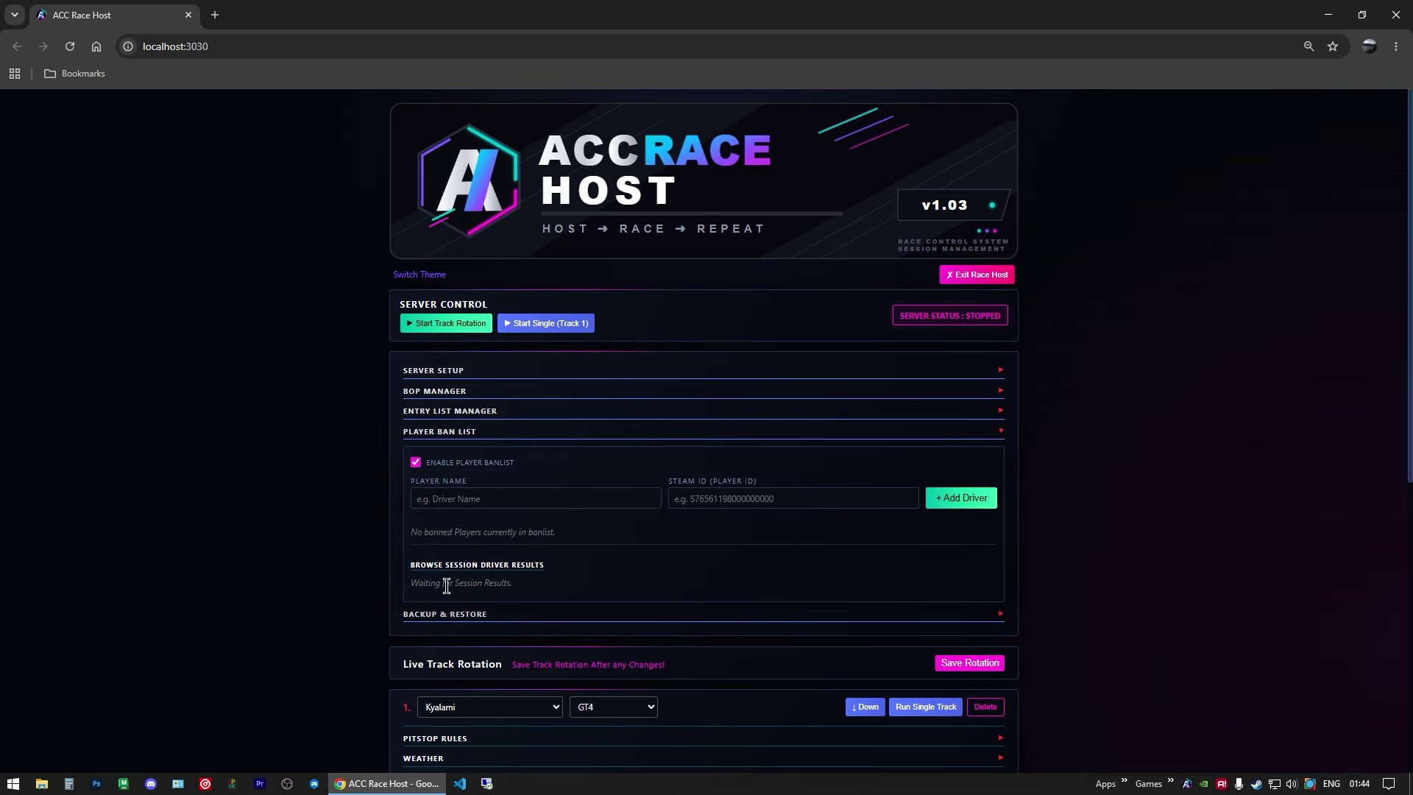
pyautogui.moveTo(466, 583); pyautogui.dragTo(544, 583)
pyautogui.click(588, 579)
# Step: Export the full configuration backup as acc_session_manager_backup.json from Backup & Restore
pyautogui.click(465, 433)
pyautogui.click(456, 451)
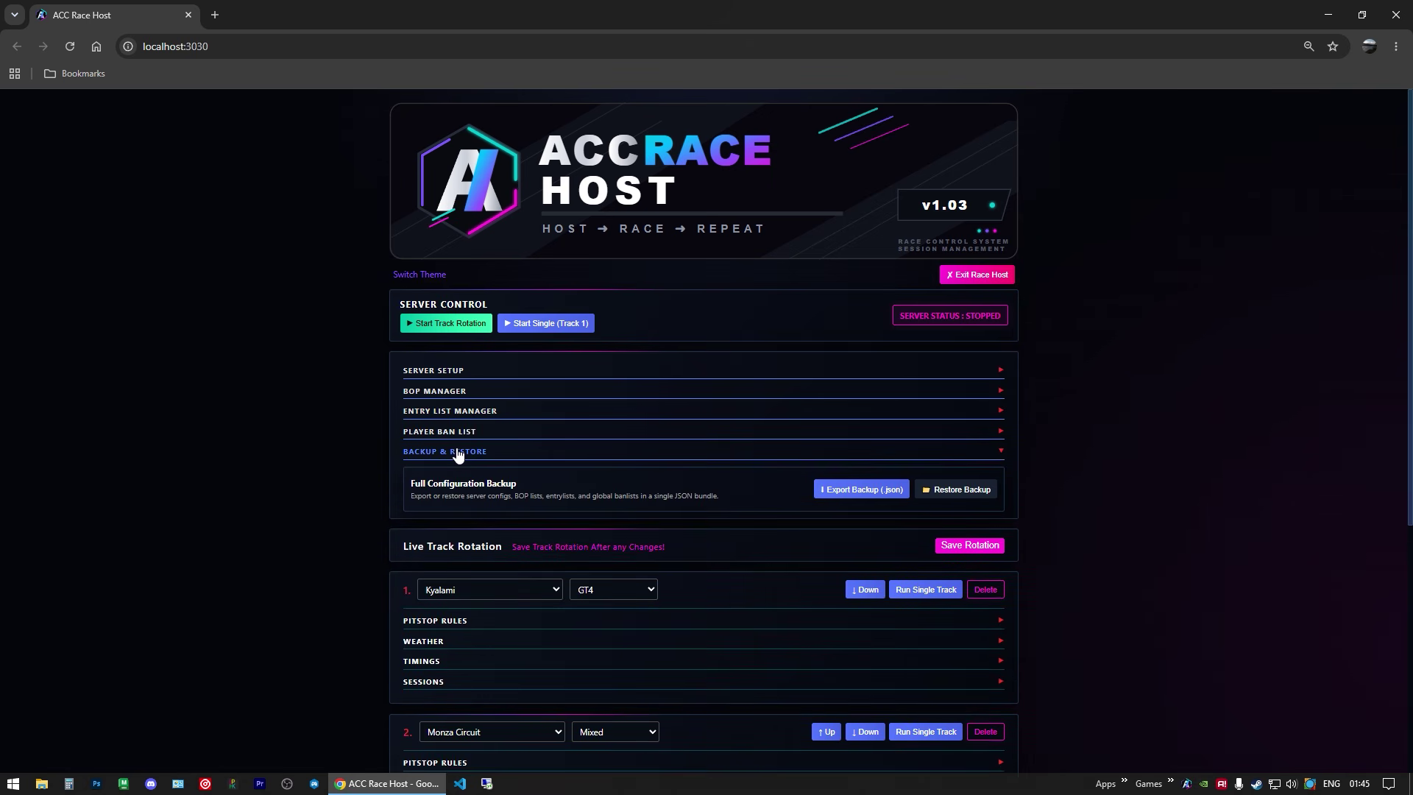
pyautogui.click(838, 490)
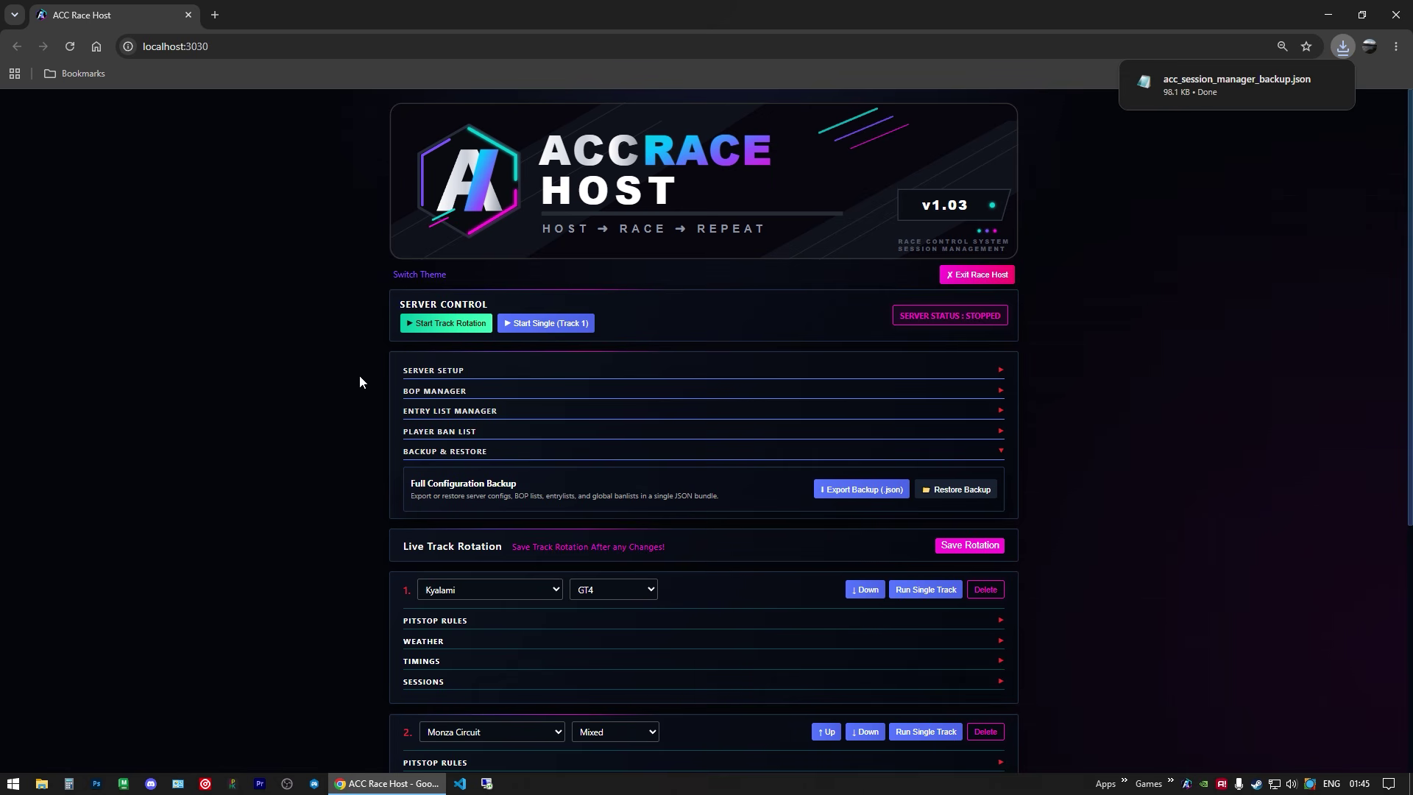
pyautogui.scroll(-2, 263, 442)
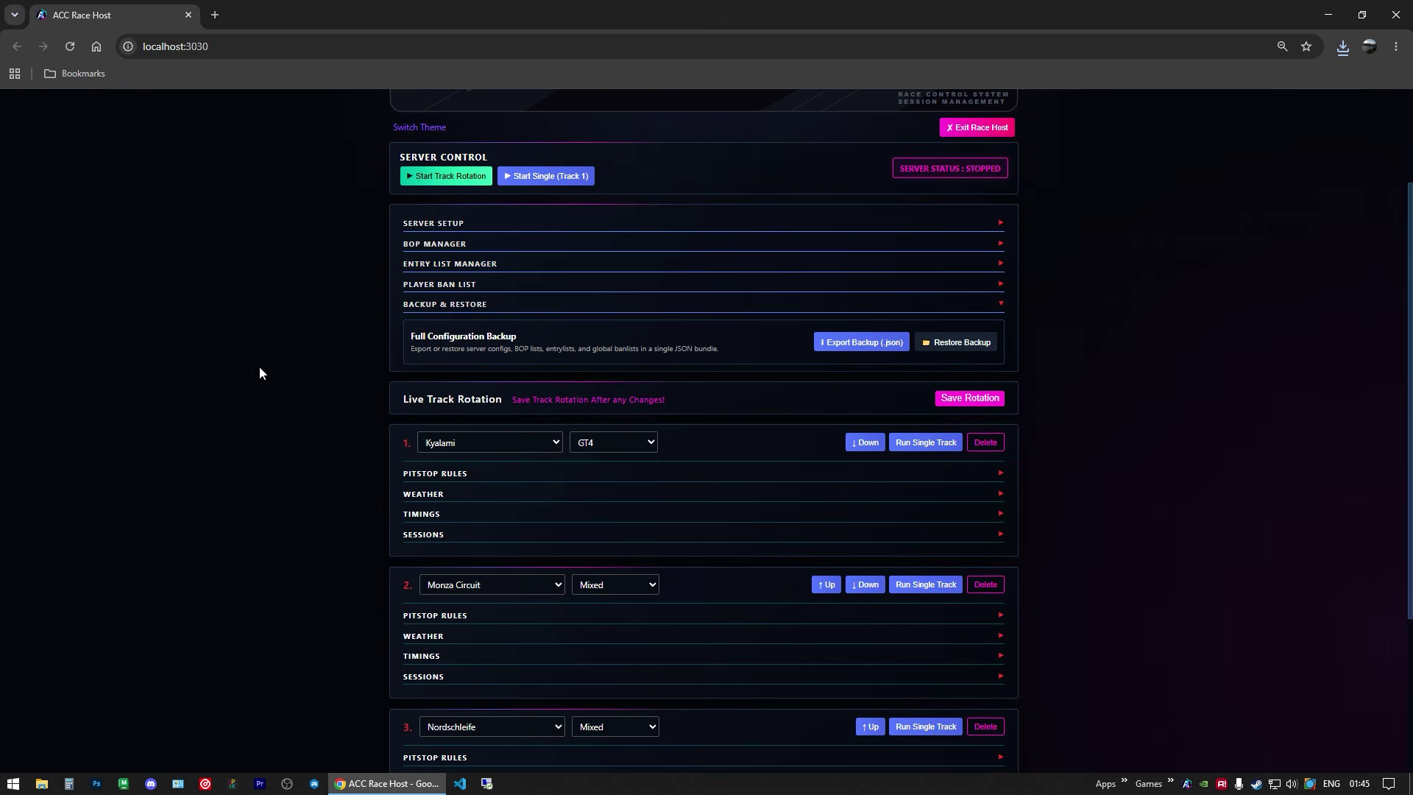
pyautogui.scroll(-3, 272, 368)
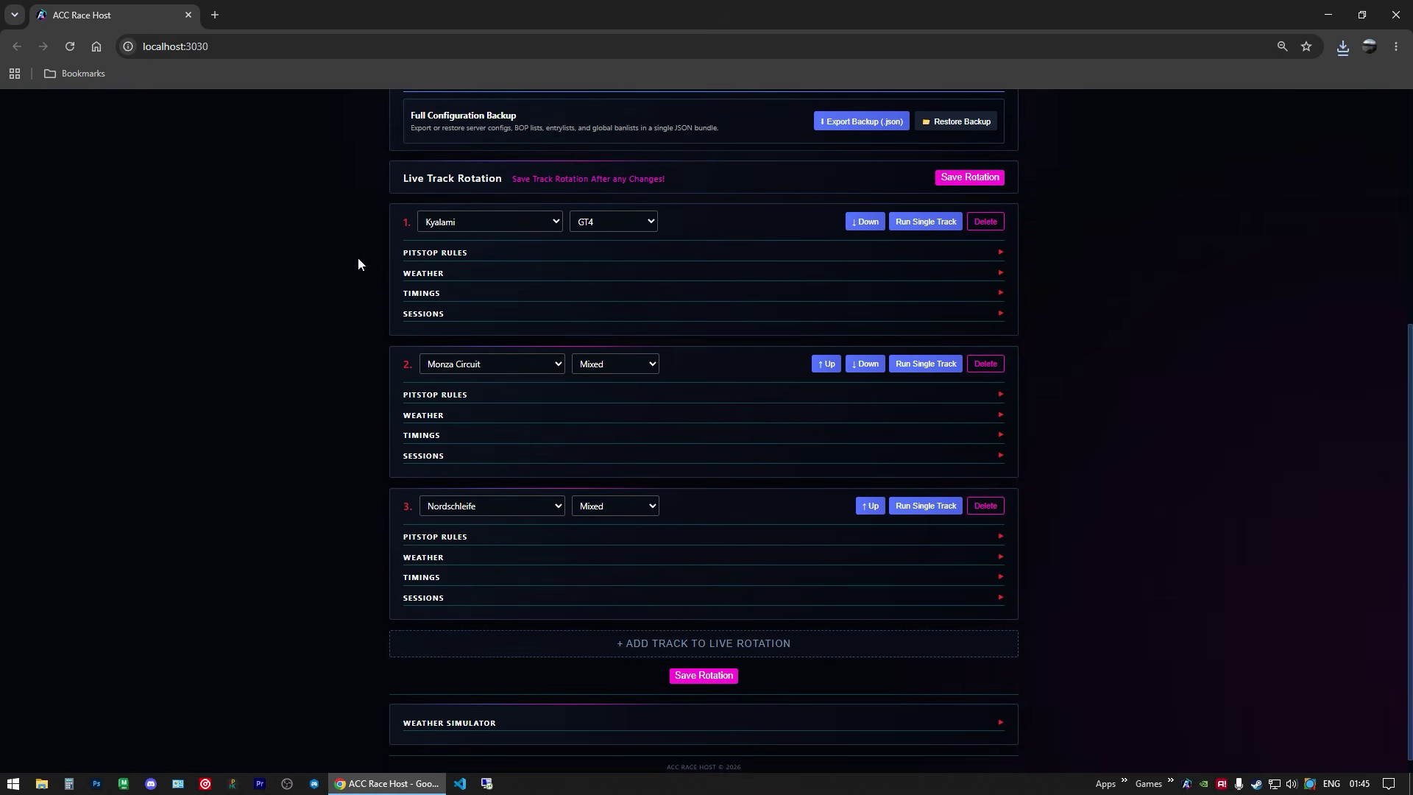
pyautogui.scroll(5, 340, 453)
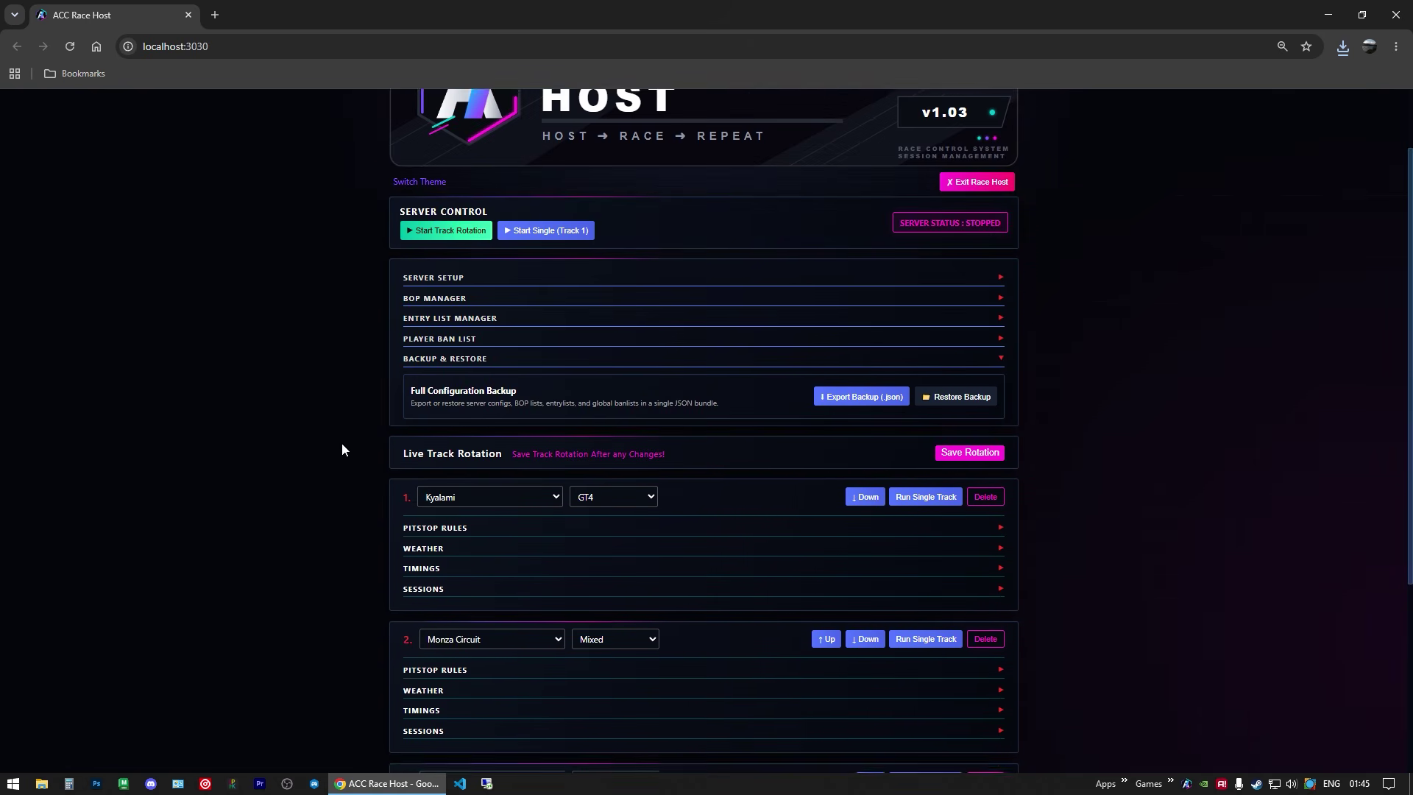
pyautogui.click(464, 451)
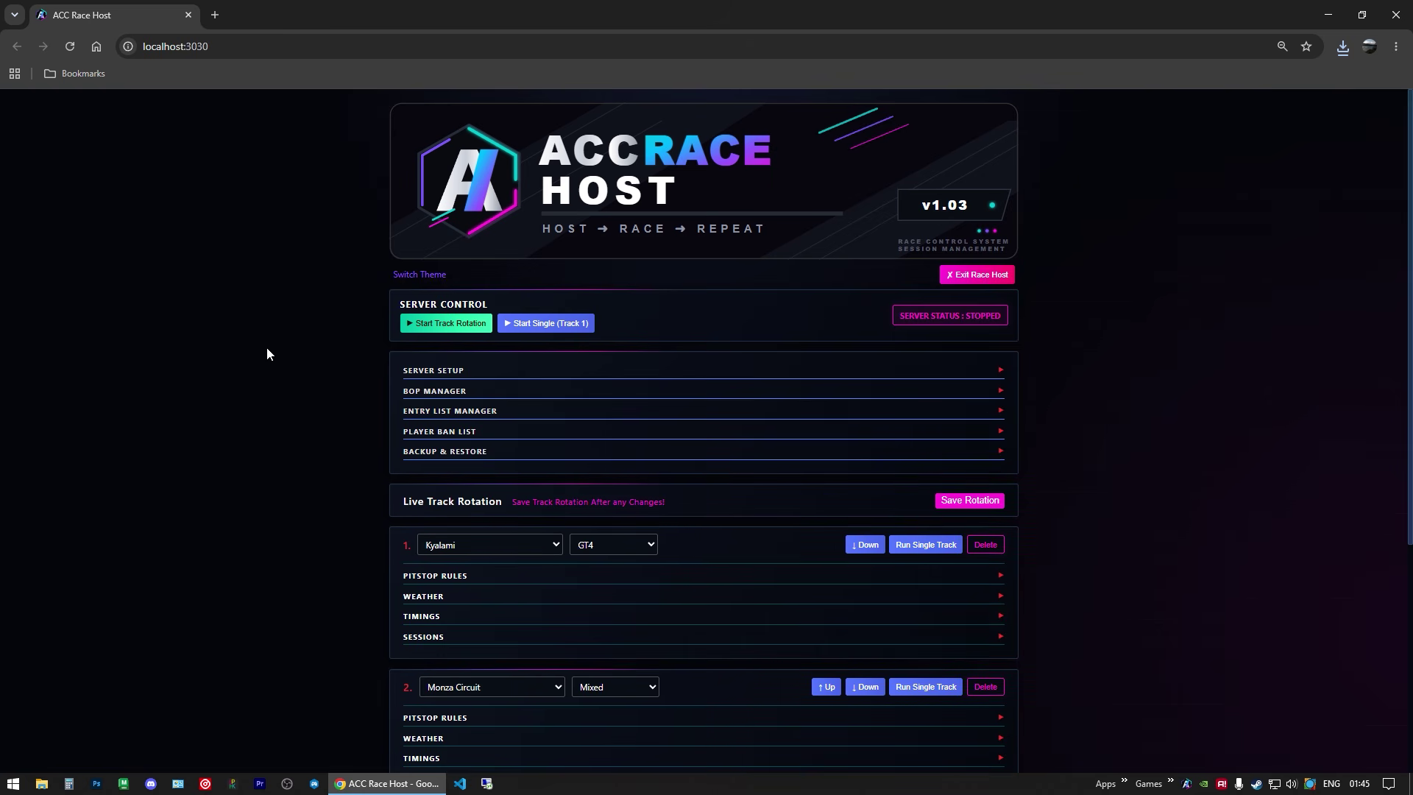
pyautogui.scroll(-2, 287, 316)
# Step: Change Kyalami's car class from GT4 to GT3 and check its pitstop rules
pyautogui.click(586, 401)
pyautogui.click(609, 430)
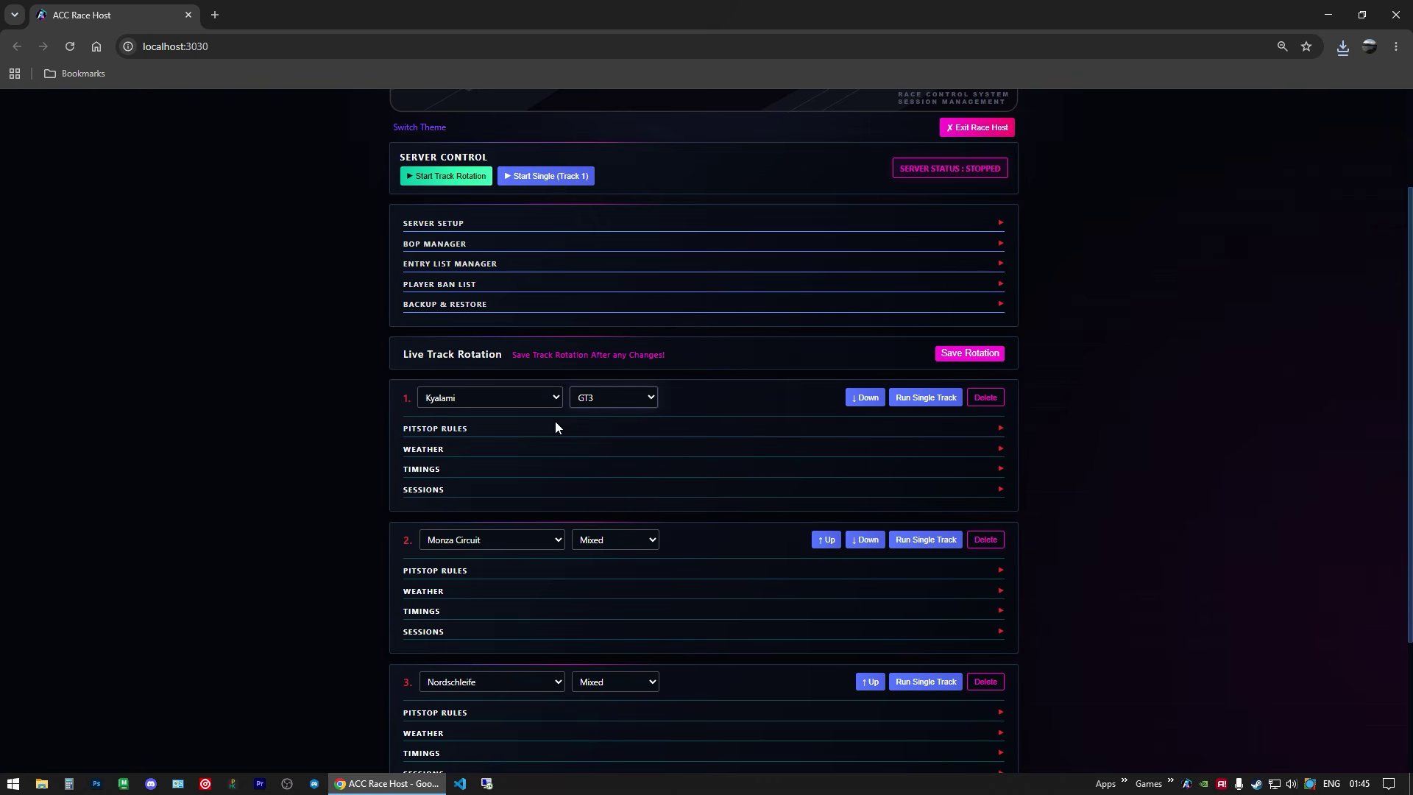
pyautogui.click(453, 433)
pyautogui.scroll(-2, 327, 442)
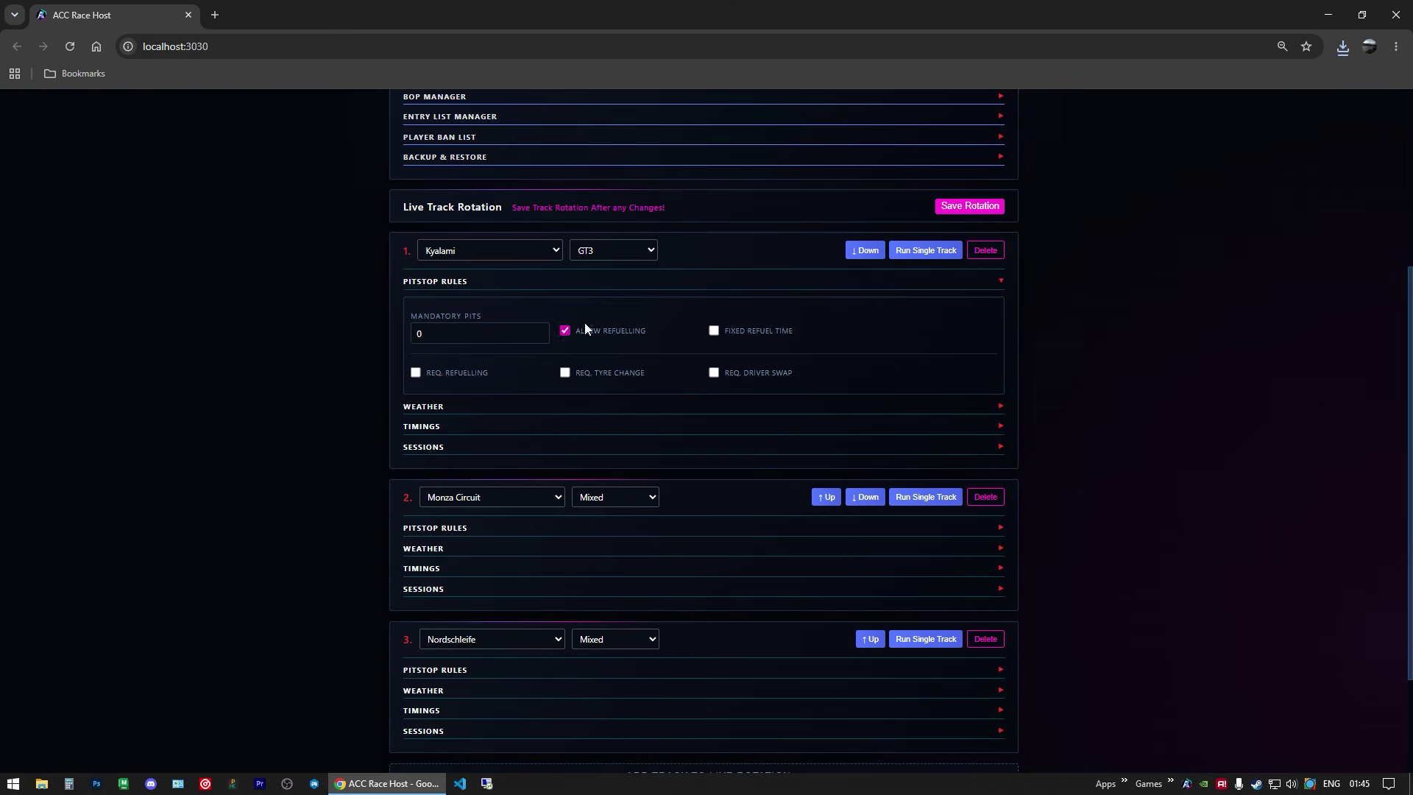
pyautogui.click(452, 283)
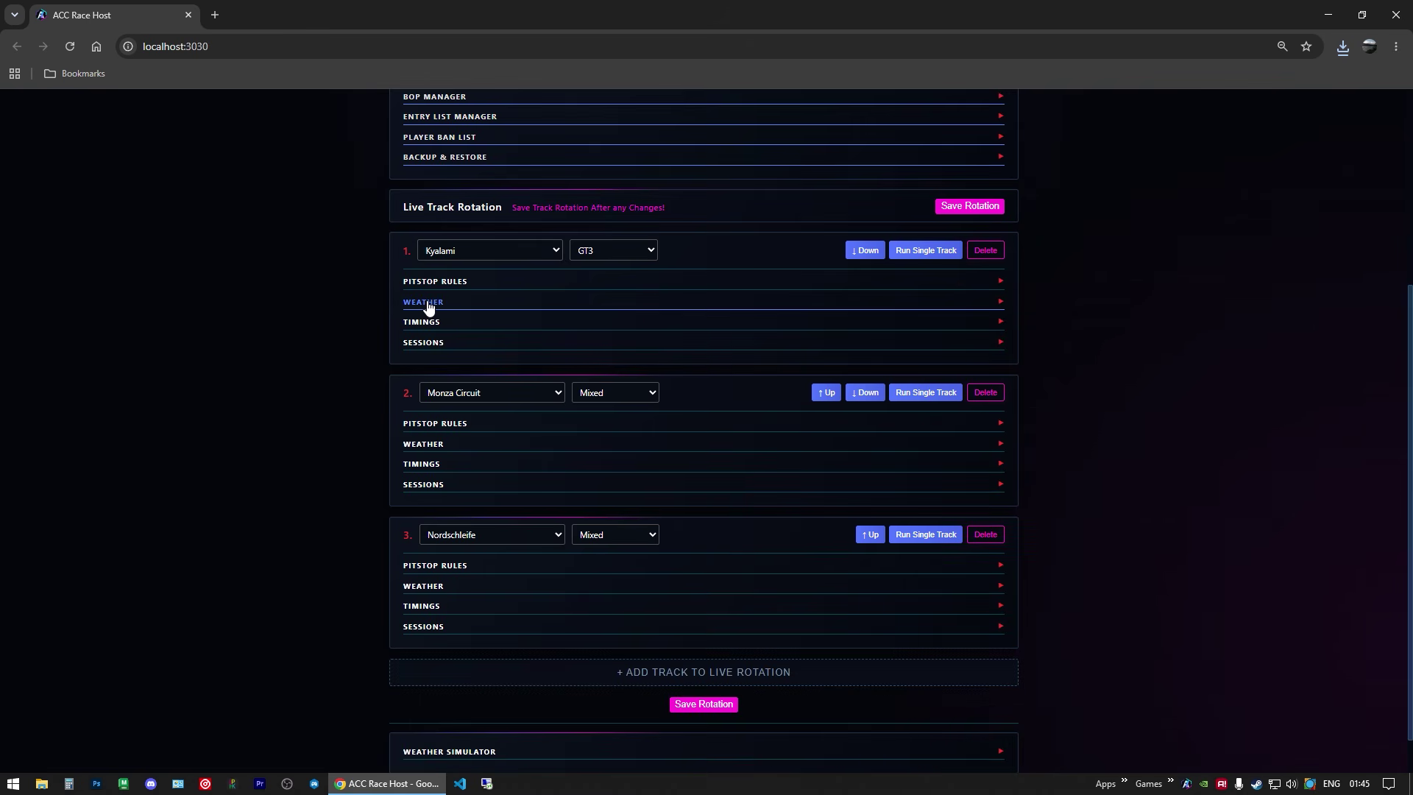
# Step: Apply the sunnyrain weather preset and save it as a custom preset named 'new name'
pyautogui.click(429, 303)
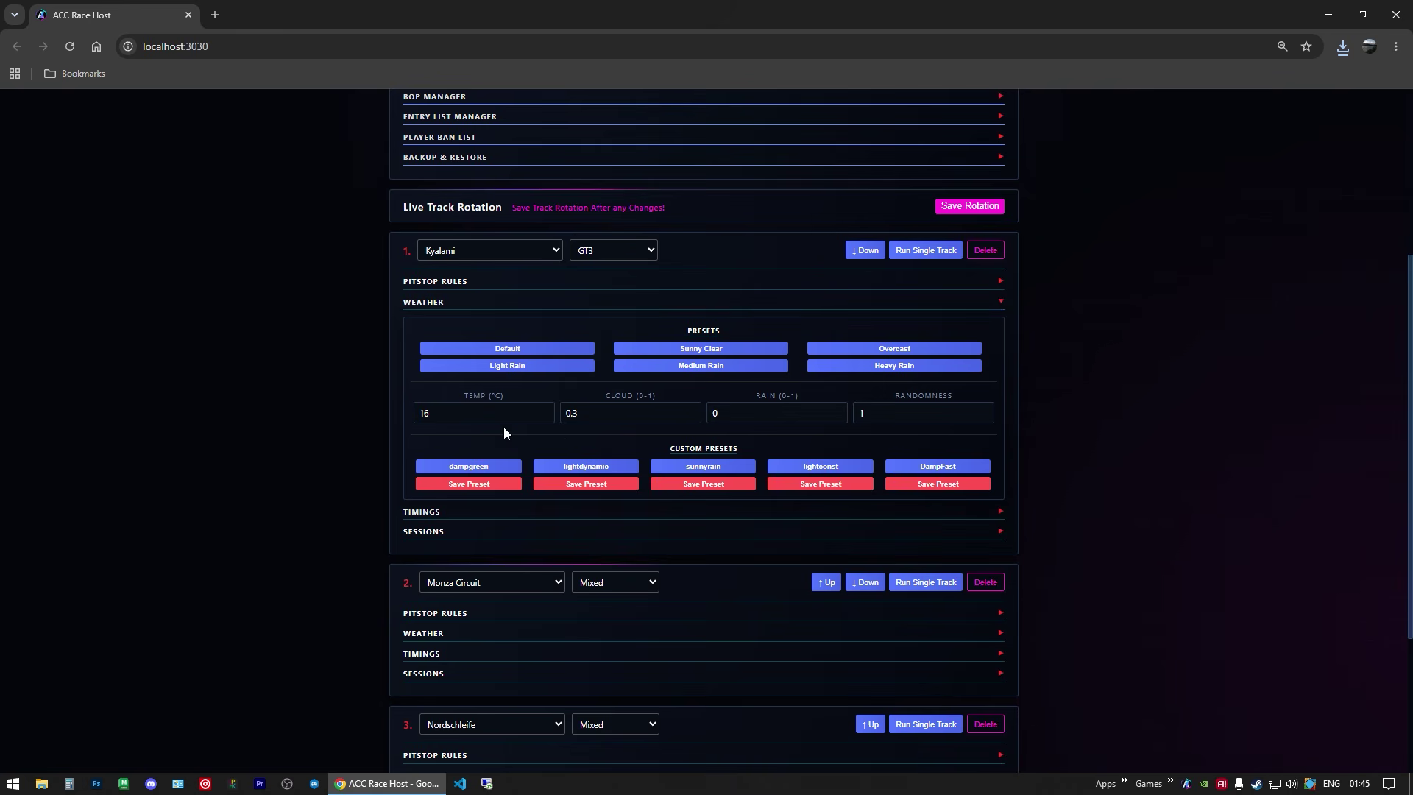
pyautogui.click(687, 468)
pyautogui.click(700, 489)
pyautogui.moveTo(615, 135); pyautogui.dragTo(566, 141)
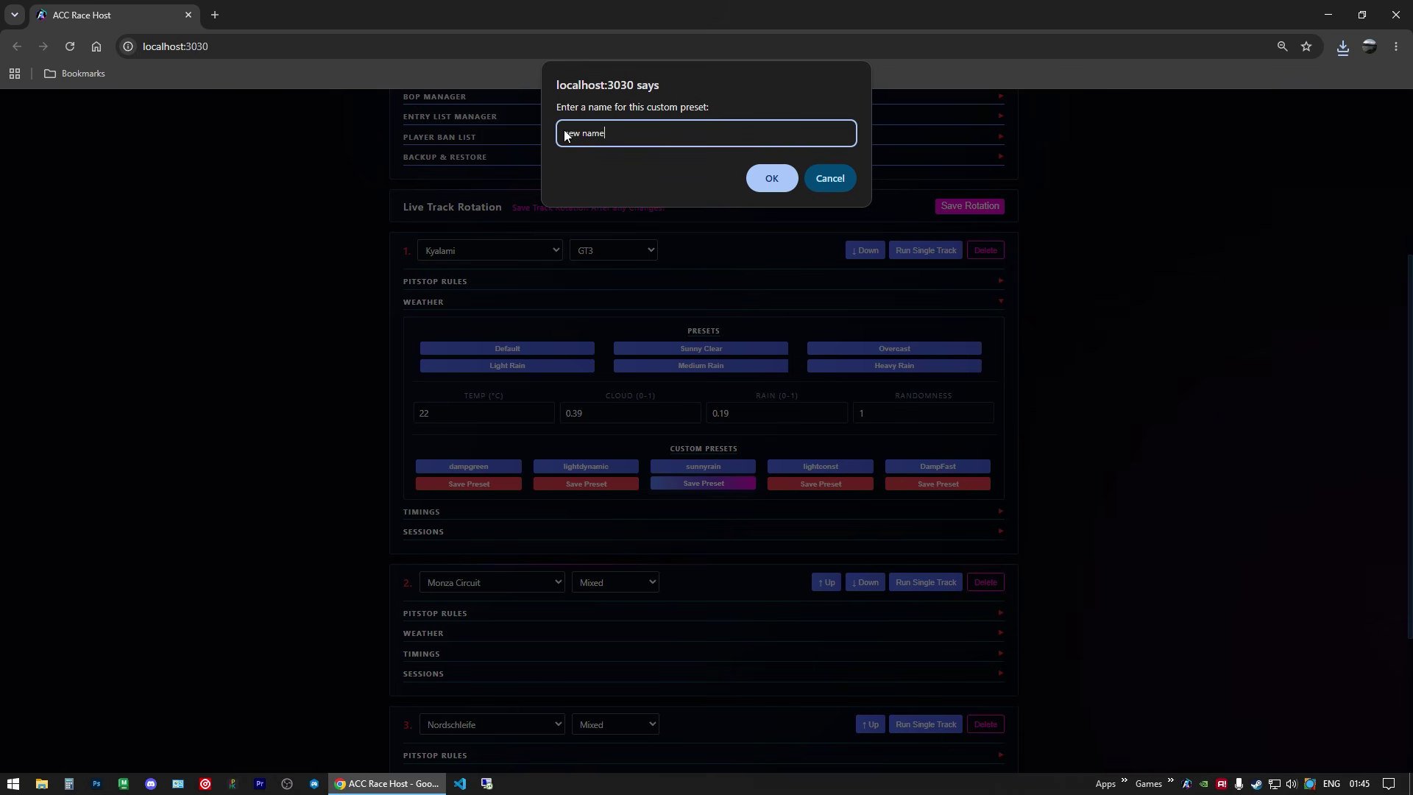
pyautogui.click(766, 176)
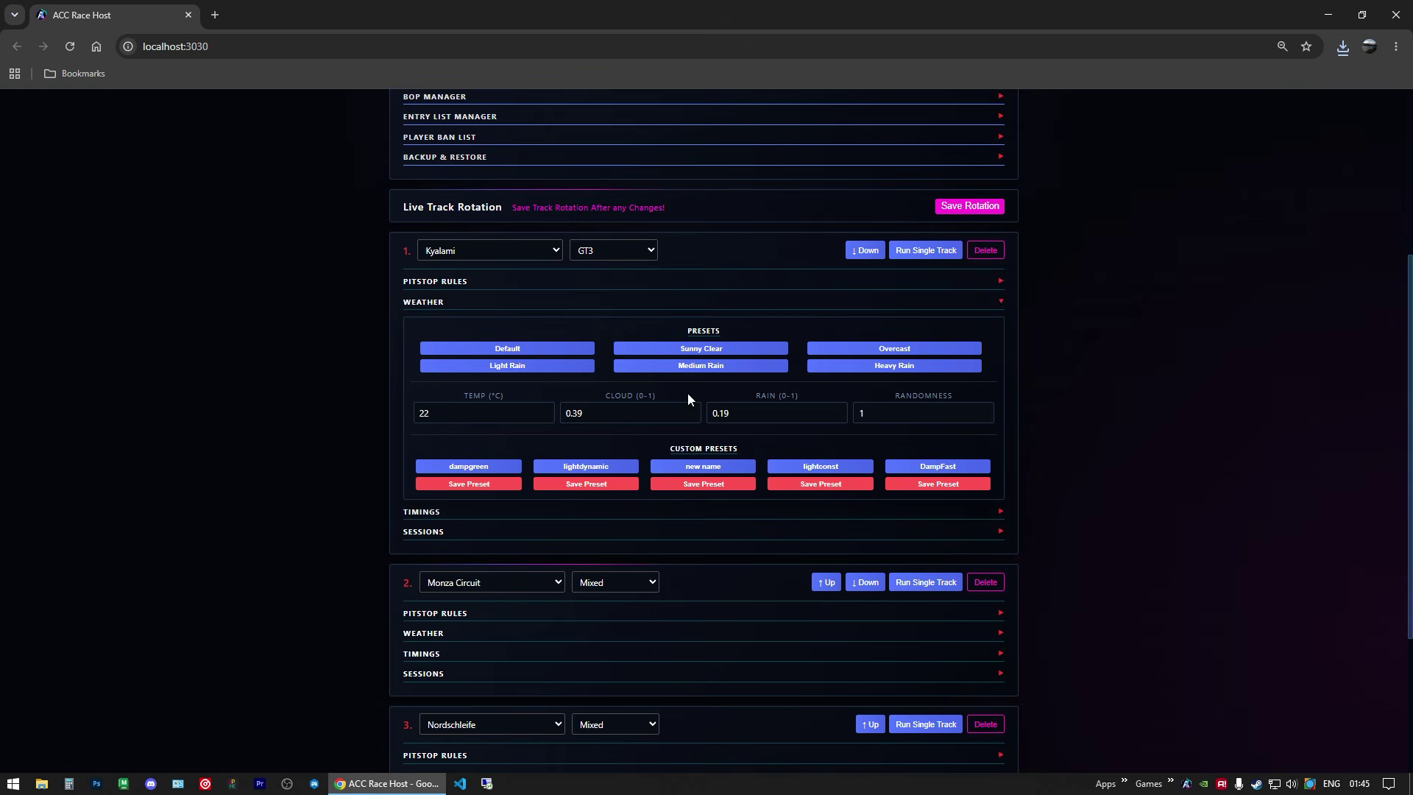
# Step: Switch Kyalami to Light Rain weather and save the rotation
pyautogui.click(703, 351)
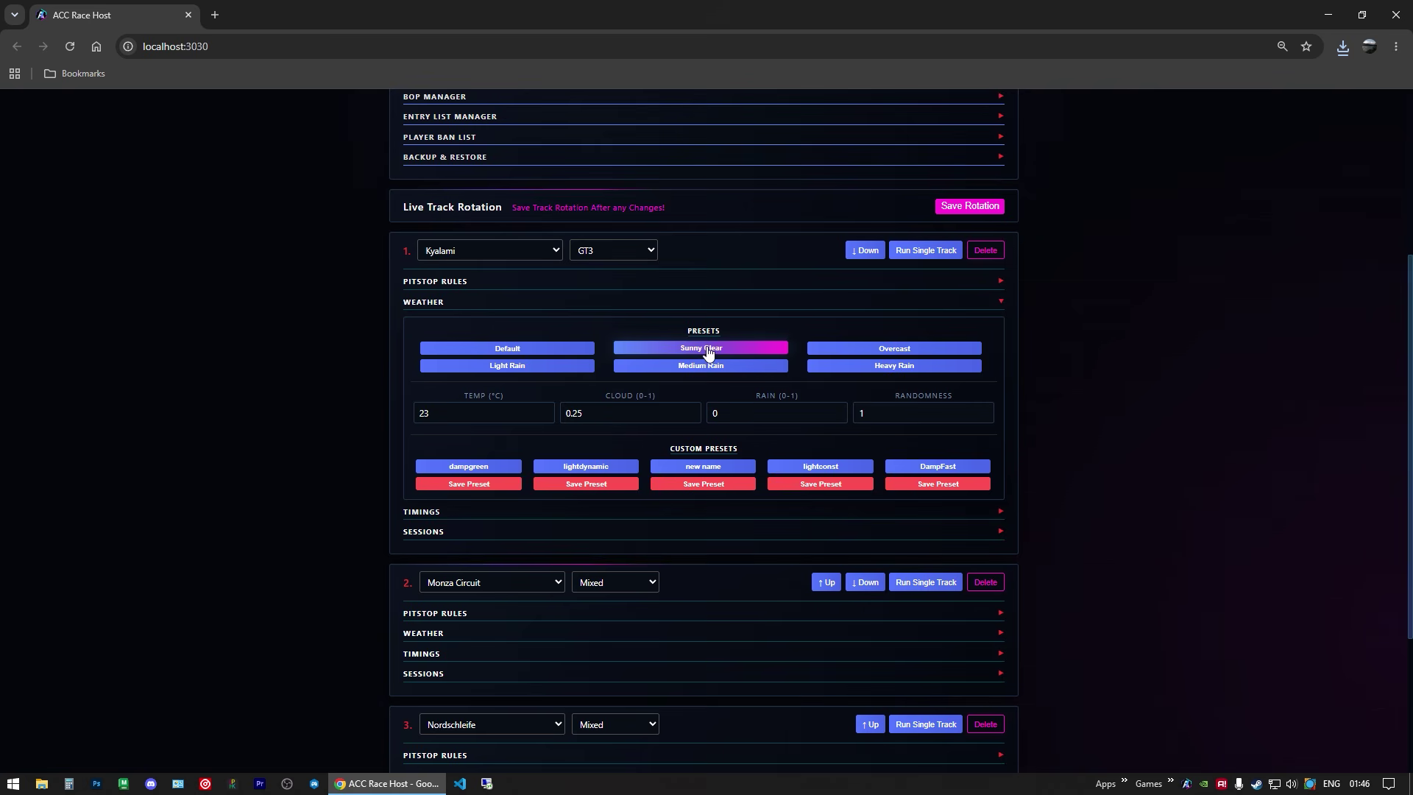
pyautogui.click(564, 367)
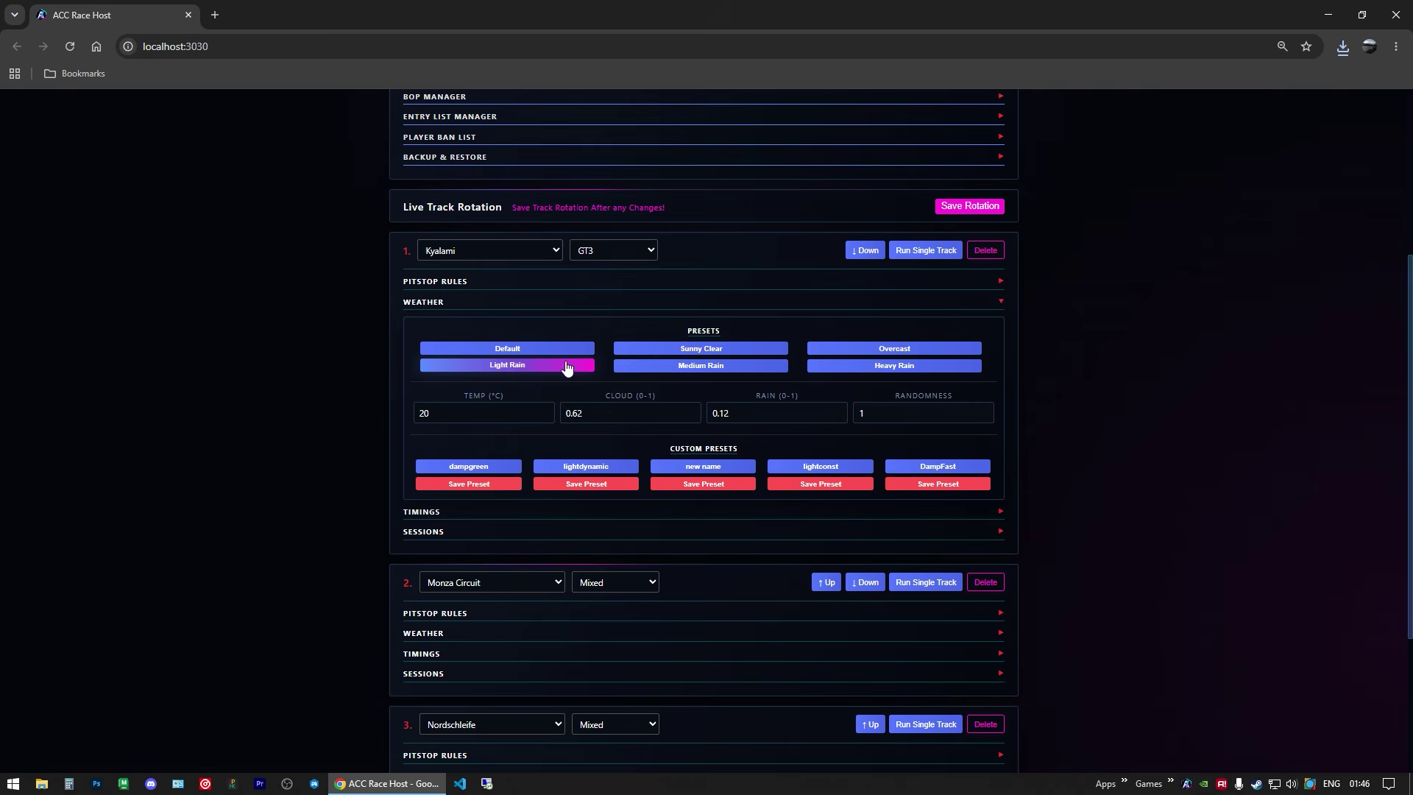
pyautogui.click(949, 213)
pyautogui.click(470, 303)
pyautogui.click(444, 324)
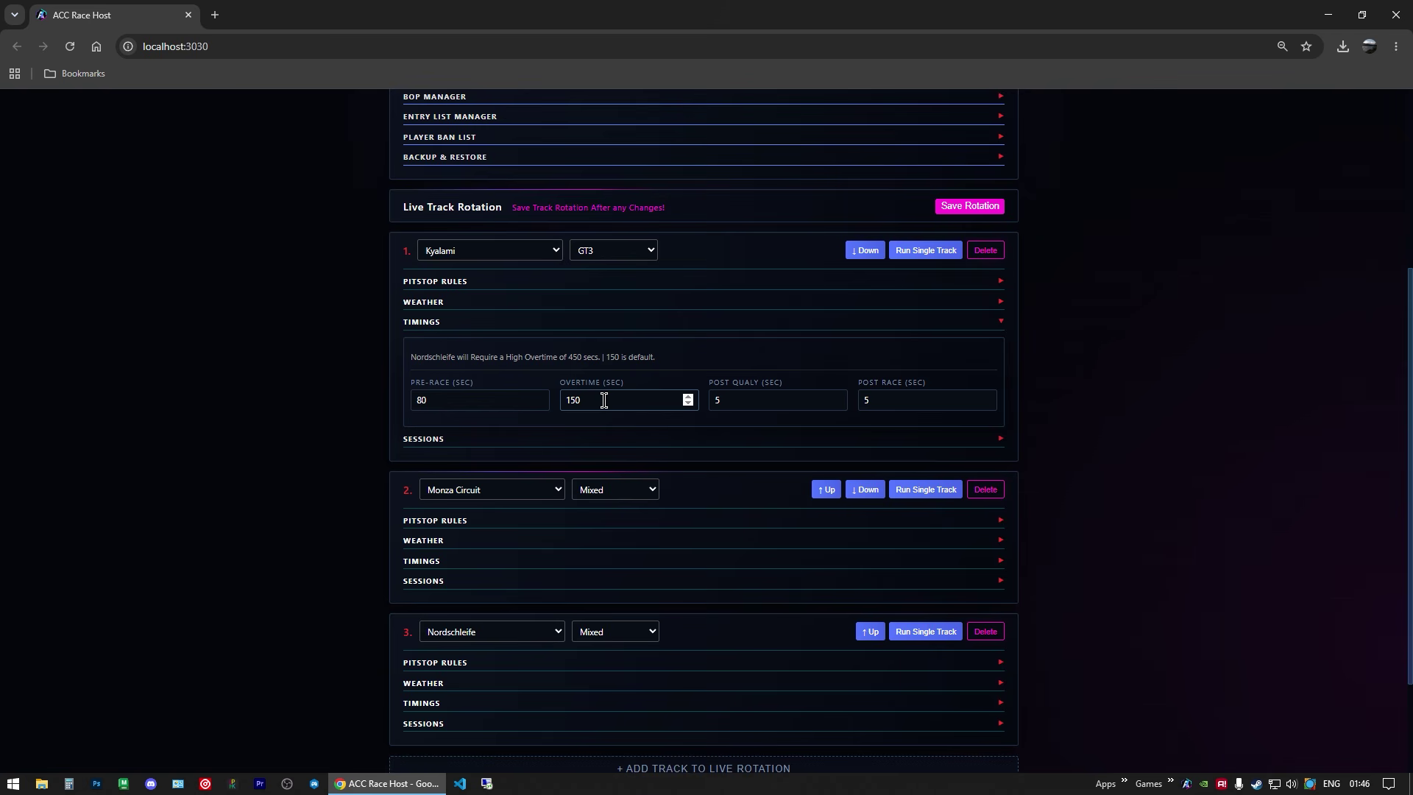
# Step: Review Kyalami's pre-race, post-qualifying and post-race timing values
pyautogui.click(455, 401)
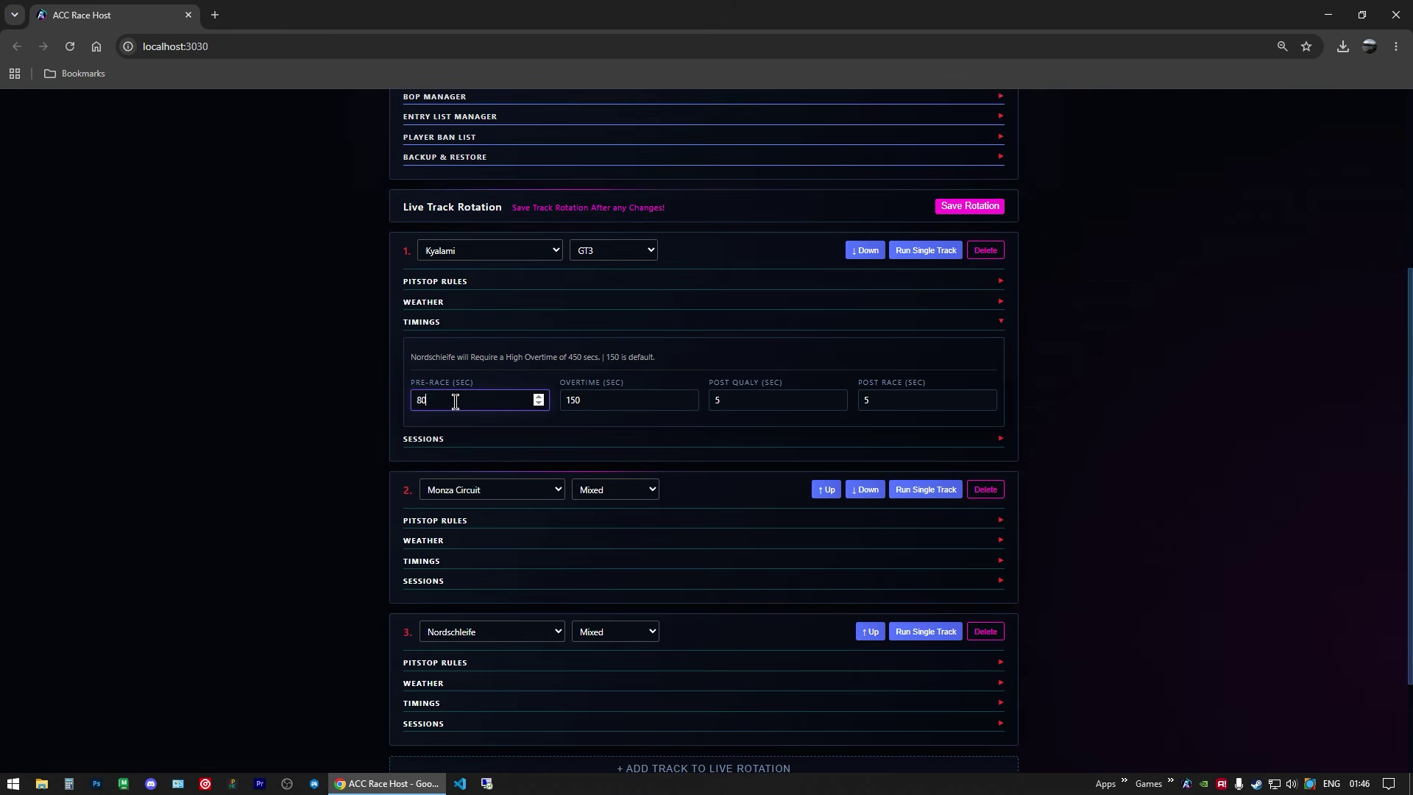
pyautogui.click(746, 401)
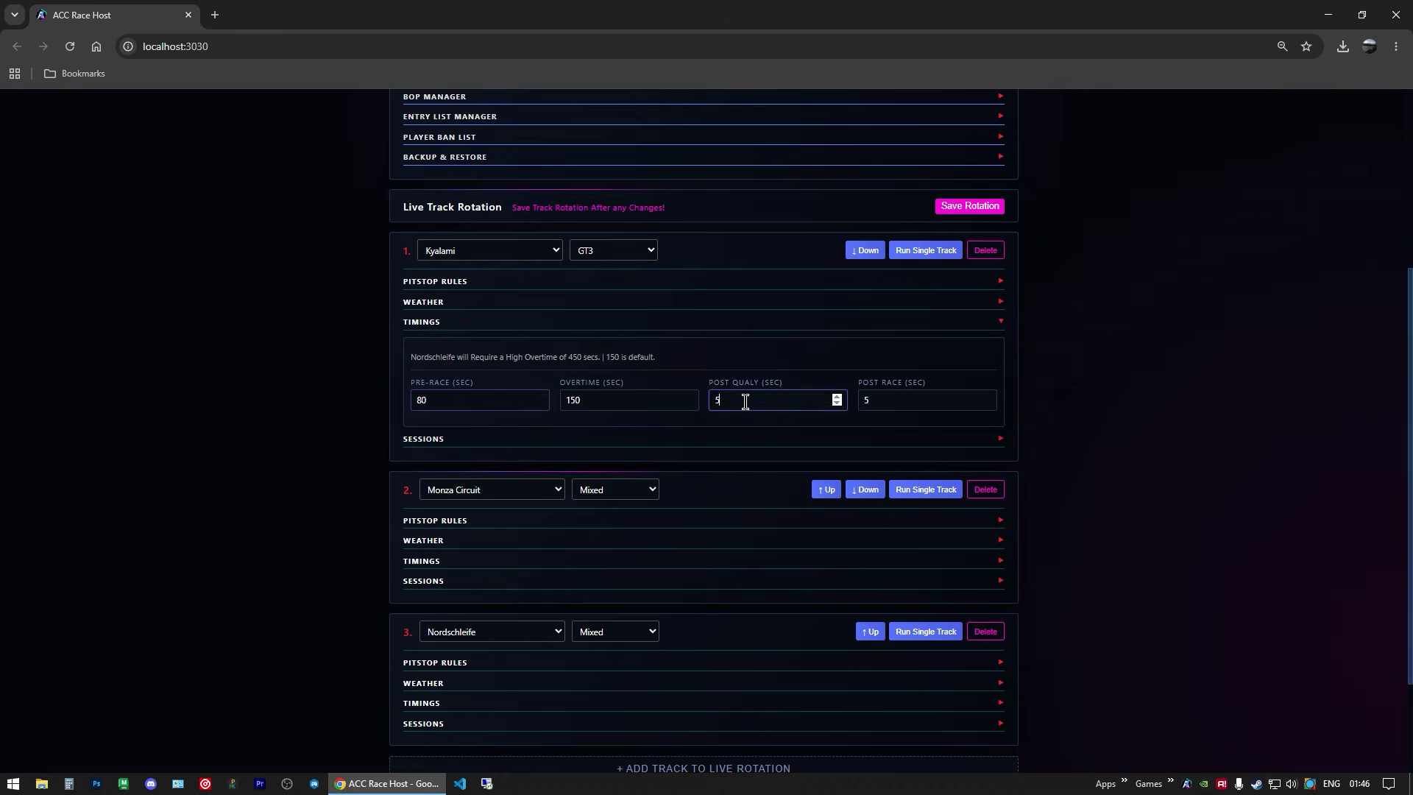
pyautogui.click(903, 406)
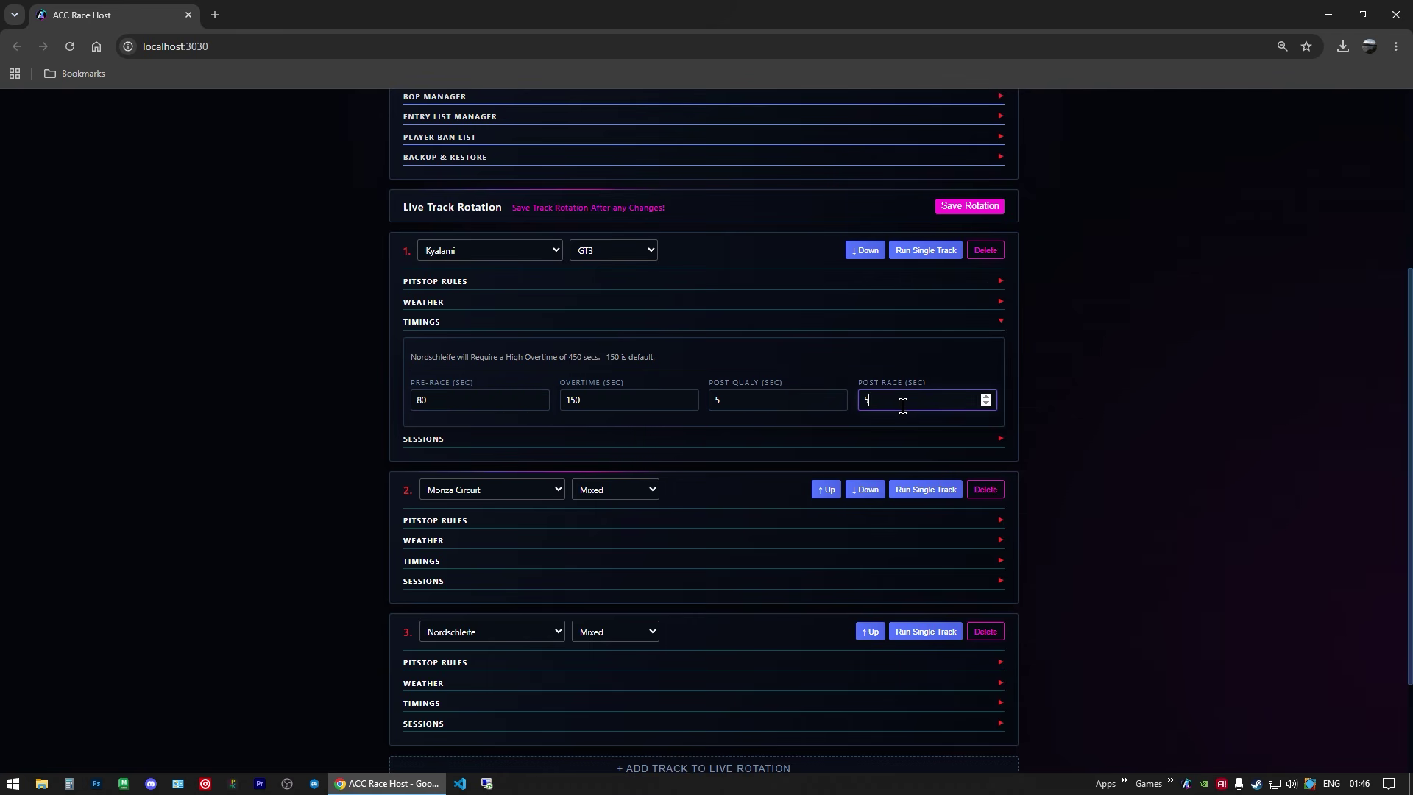
pyautogui.click(756, 408)
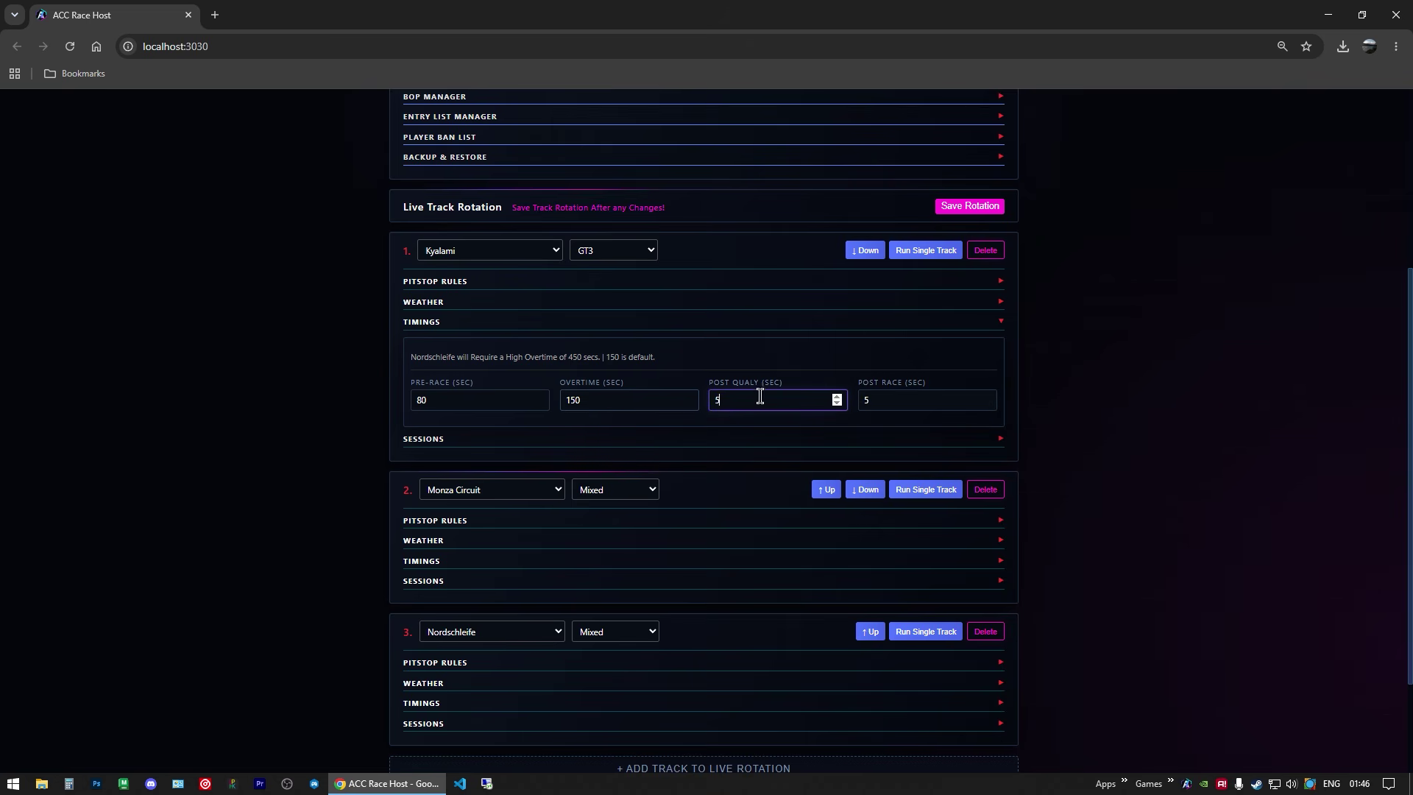
pyautogui.click(433, 323)
pyautogui.click(424, 322)
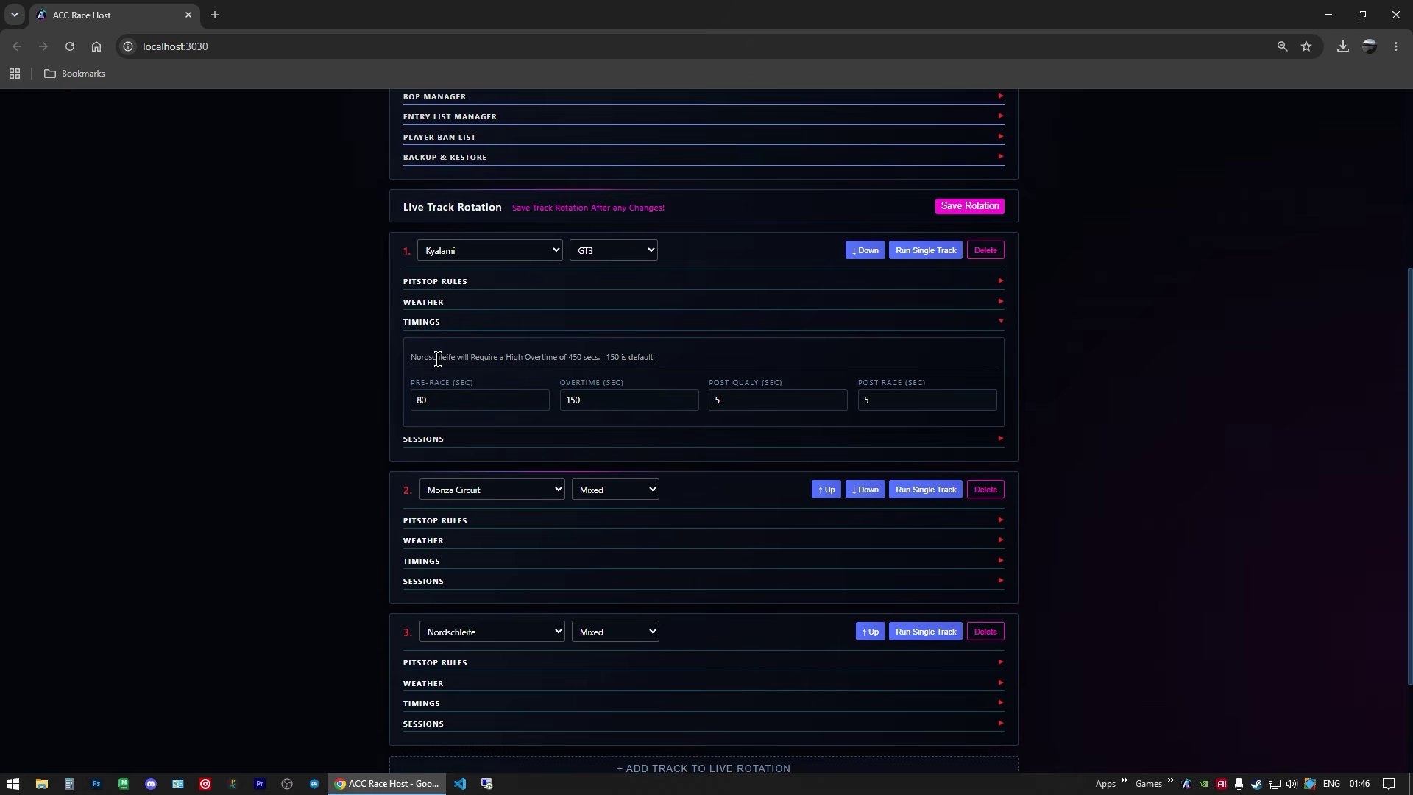
# Step: Switch track 1 to Nordschleife and save the rotation with 450-second overtime
pyautogui.click(490, 249)
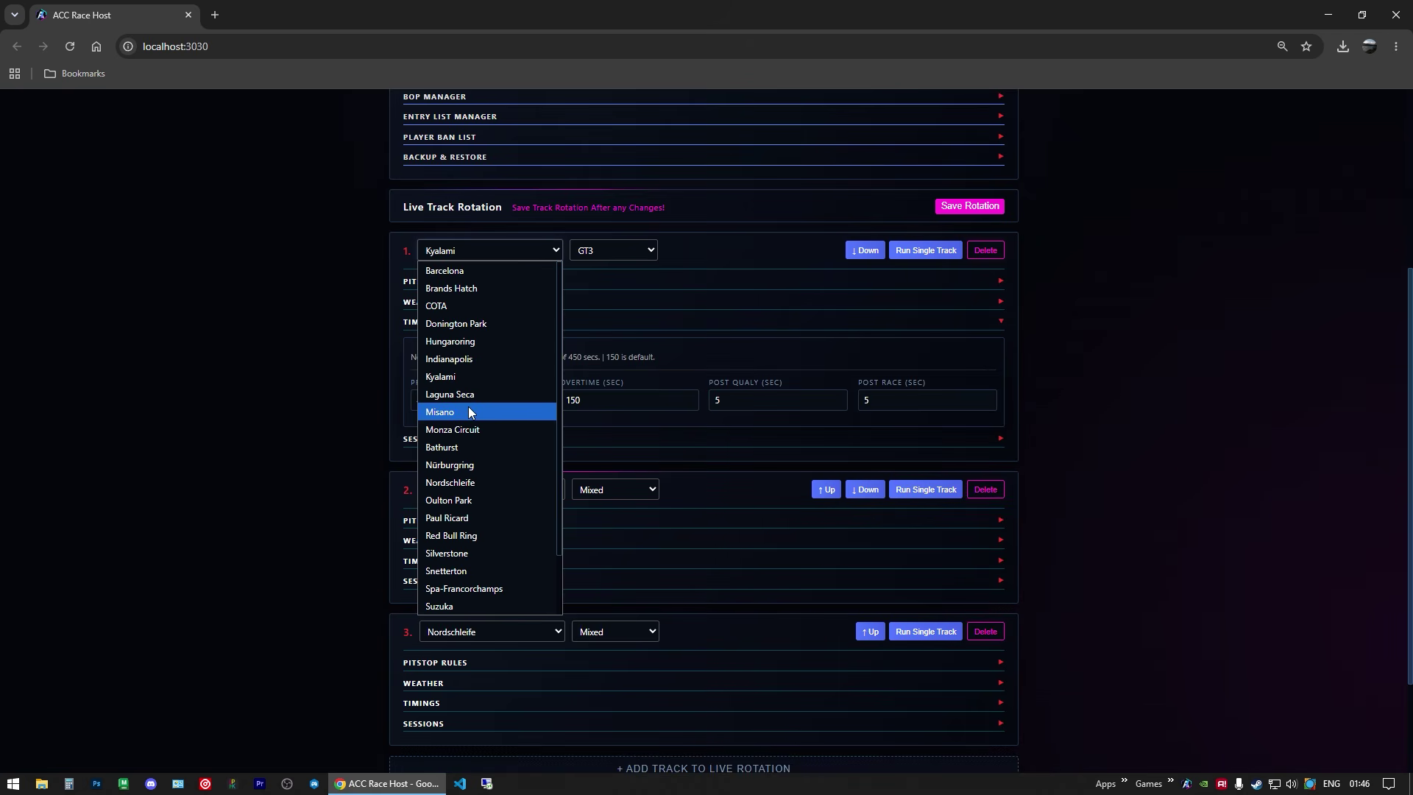
pyautogui.click(480, 483)
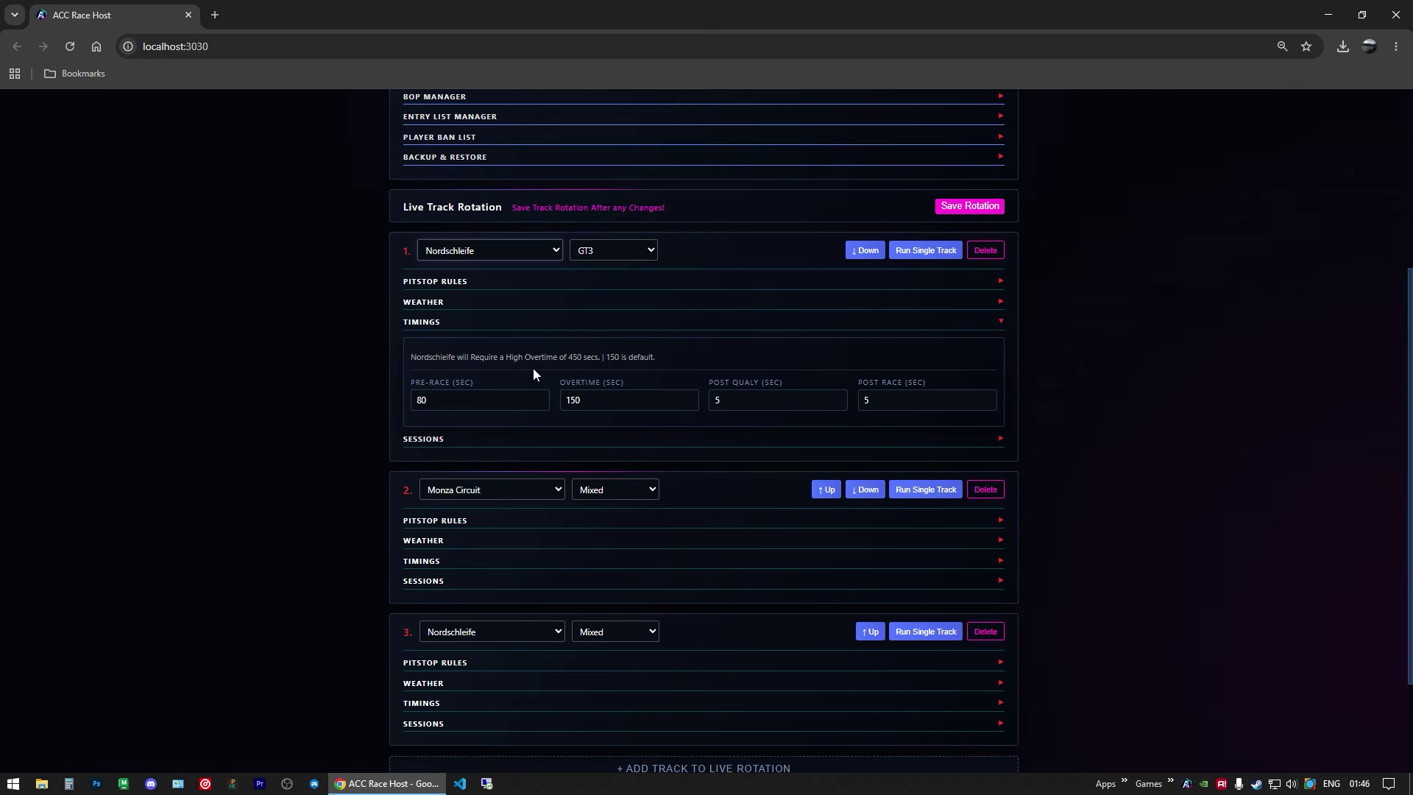
pyautogui.moveTo(535, 359); pyautogui.dragTo(555, 397)
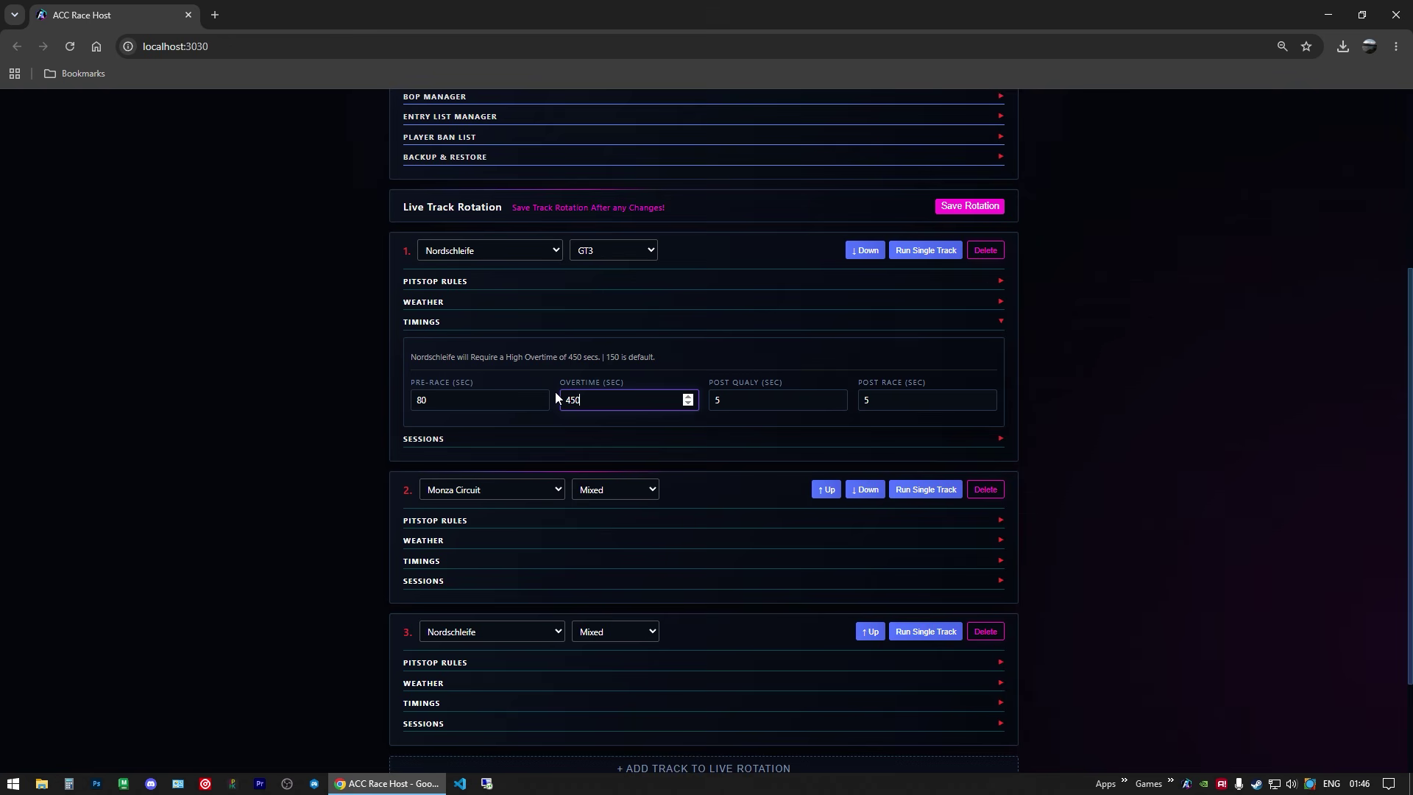
pyautogui.click(959, 207)
# Step: Reset Overtime to 150, restore Kyalami as track 1, and save the rotation
pyautogui.moveTo(587, 400); pyautogui.dragTo(549, 408)
pyautogui.write('150')
pyautogui.click(502, 248)
pyautogui.click(442, 376)
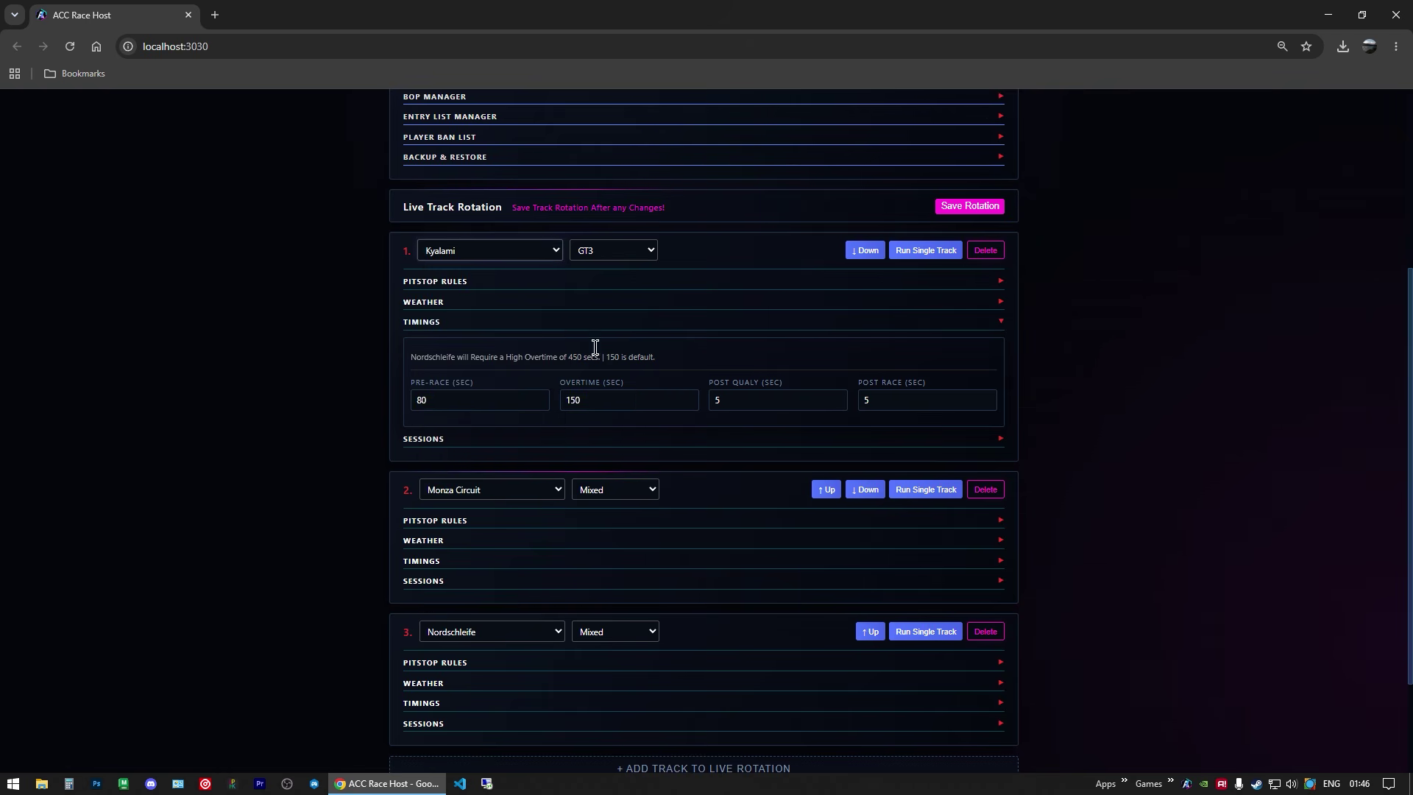
pyautogui.click(970, 205)
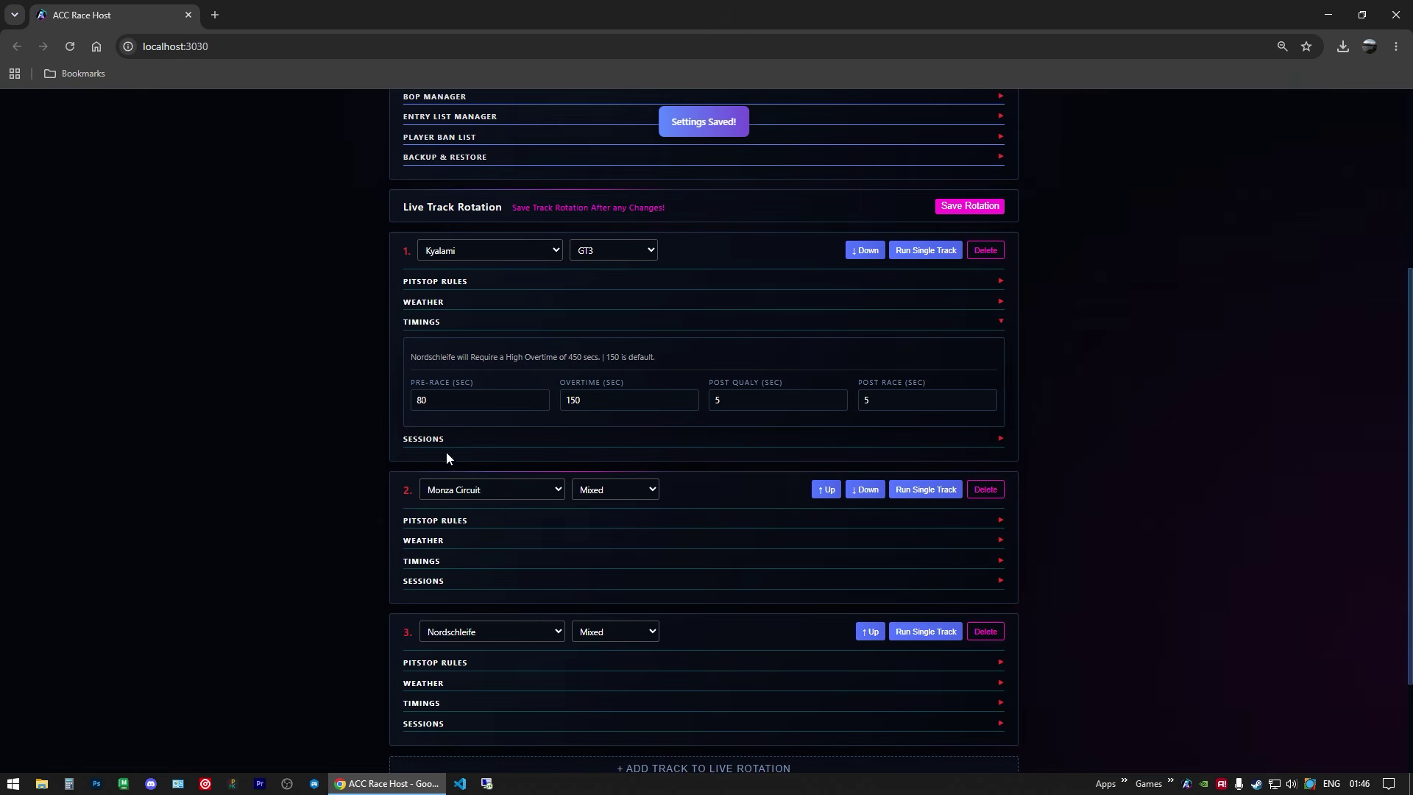
# Step: Show the first track's sessions: 12-minute qualifying and 20-minute race
pyautogui.click(463, 439)
pyautogui.scroll(-2, 559, 386)
pyautogui.scroll(-3, 563, 368)
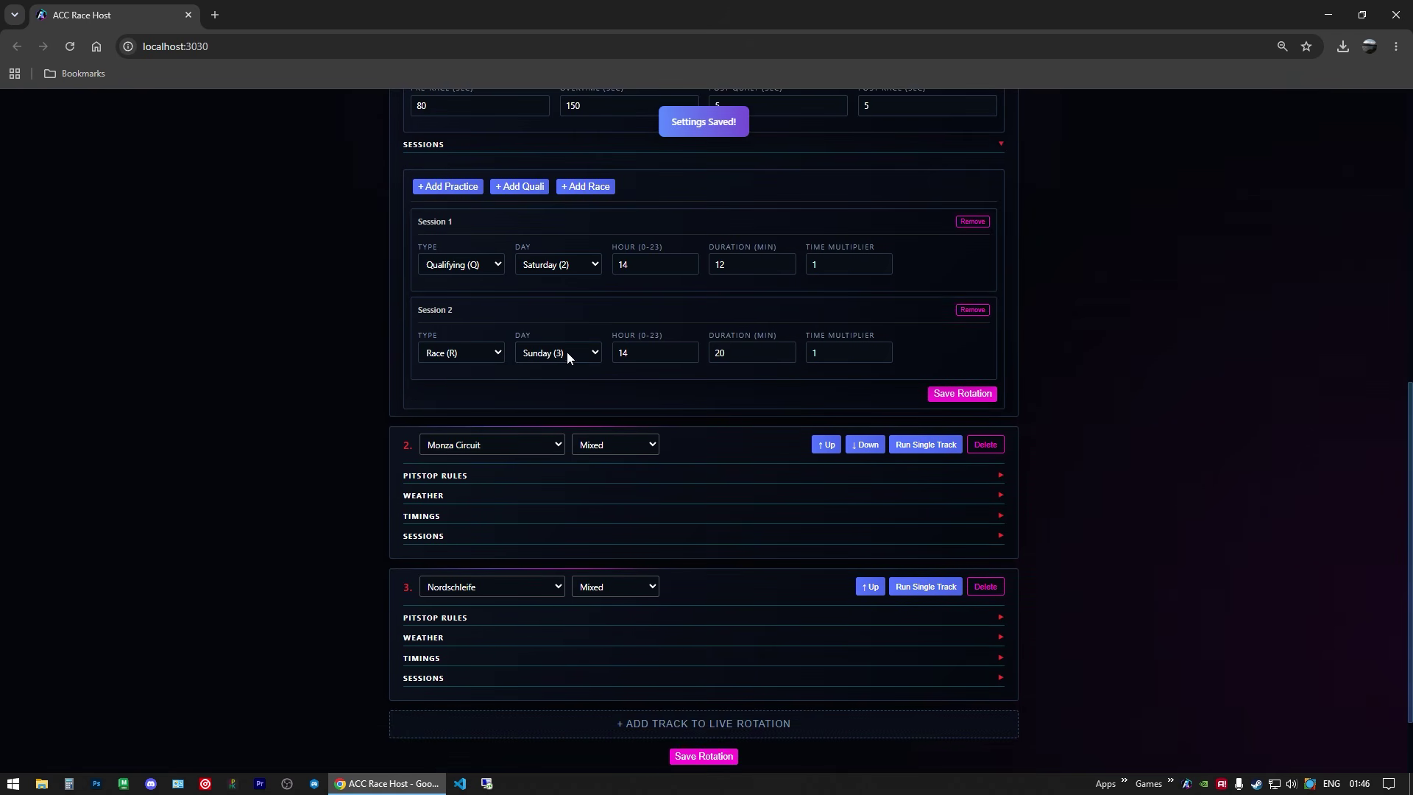
pyautogui.scroll(2, 743, 333)
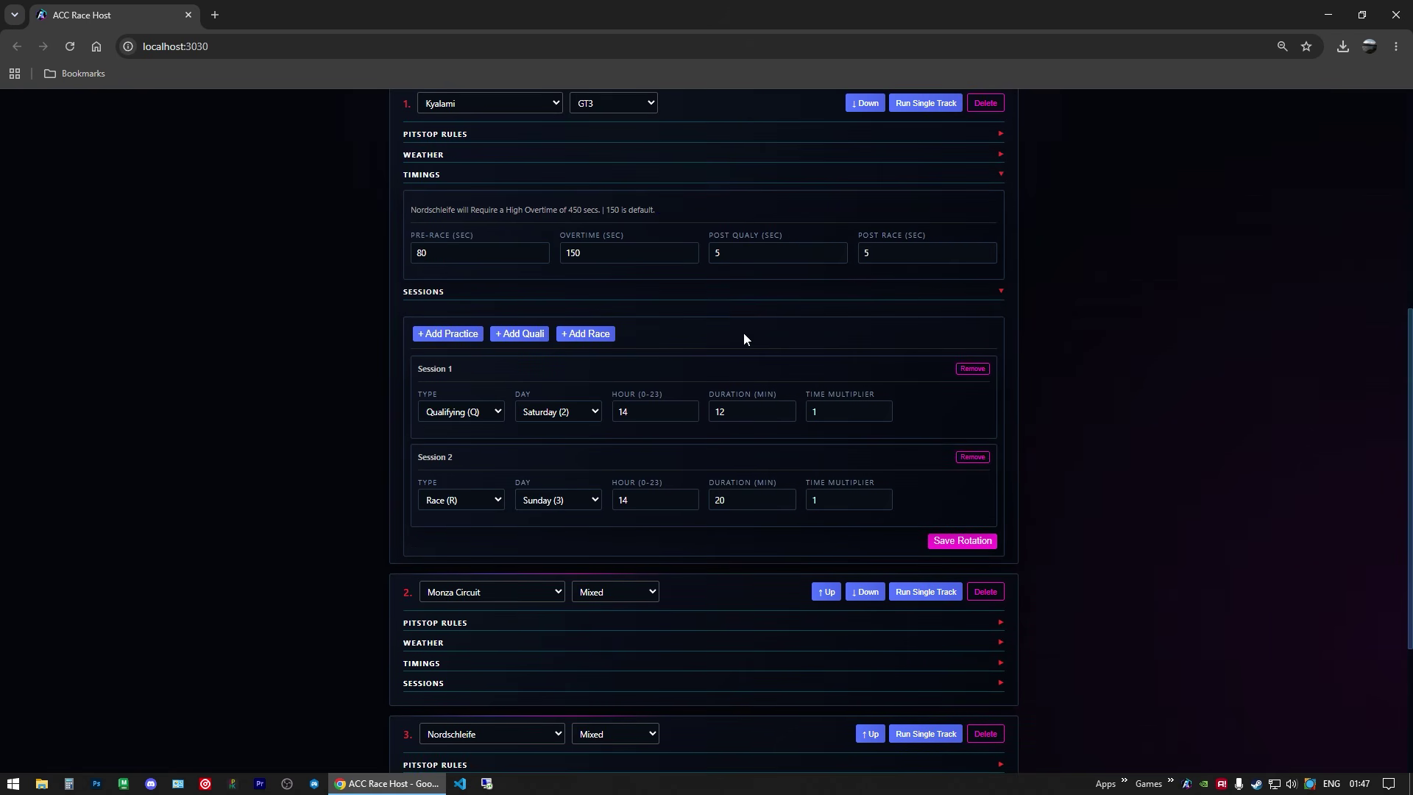
# Step: Remove both existing sessions and add practice, qualifying and race sessions
pyautogui.click(972, 368)
pyautogui.click(967, 372)
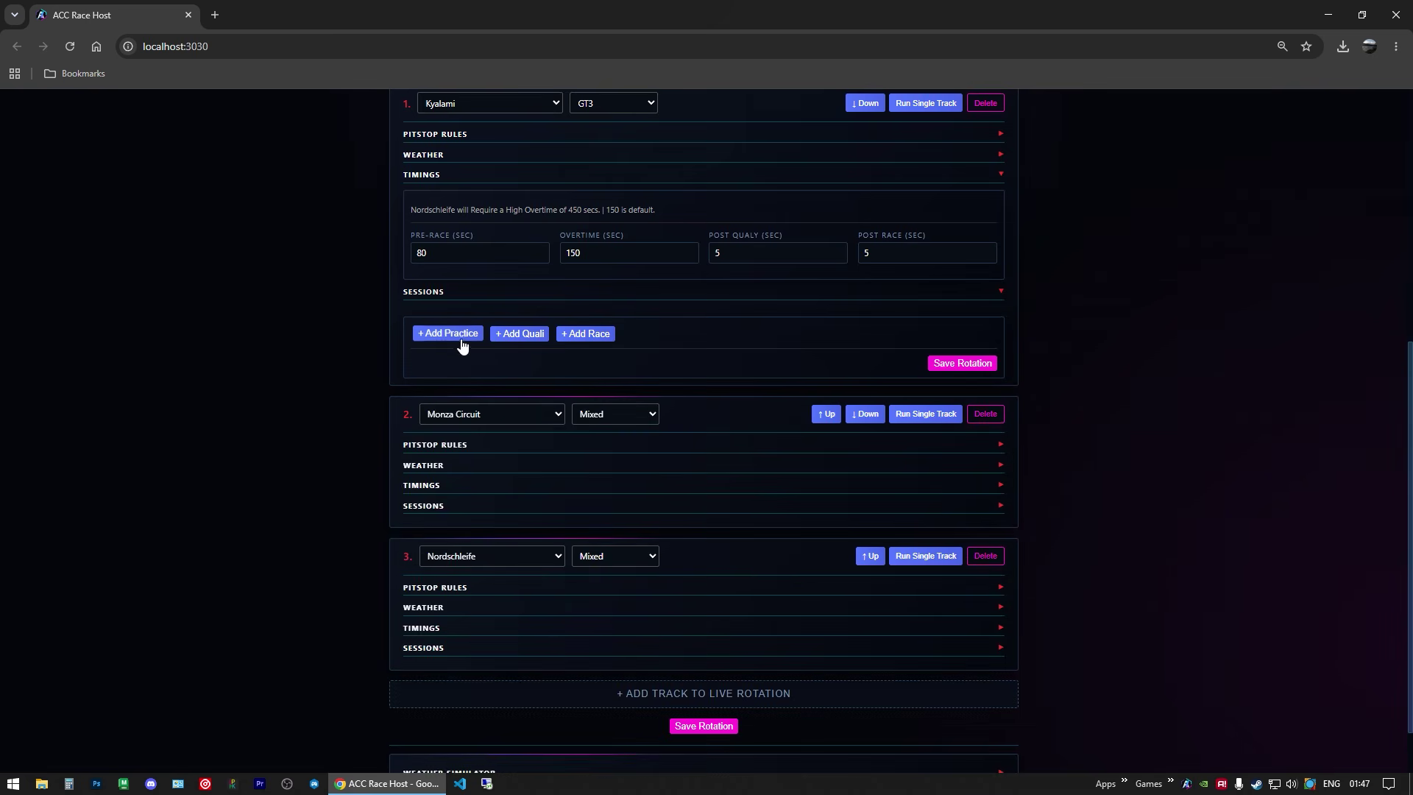
pyautogui.click(450, 335)
pyautogui.click(520, 334)
pyautogui.click(585, 333)
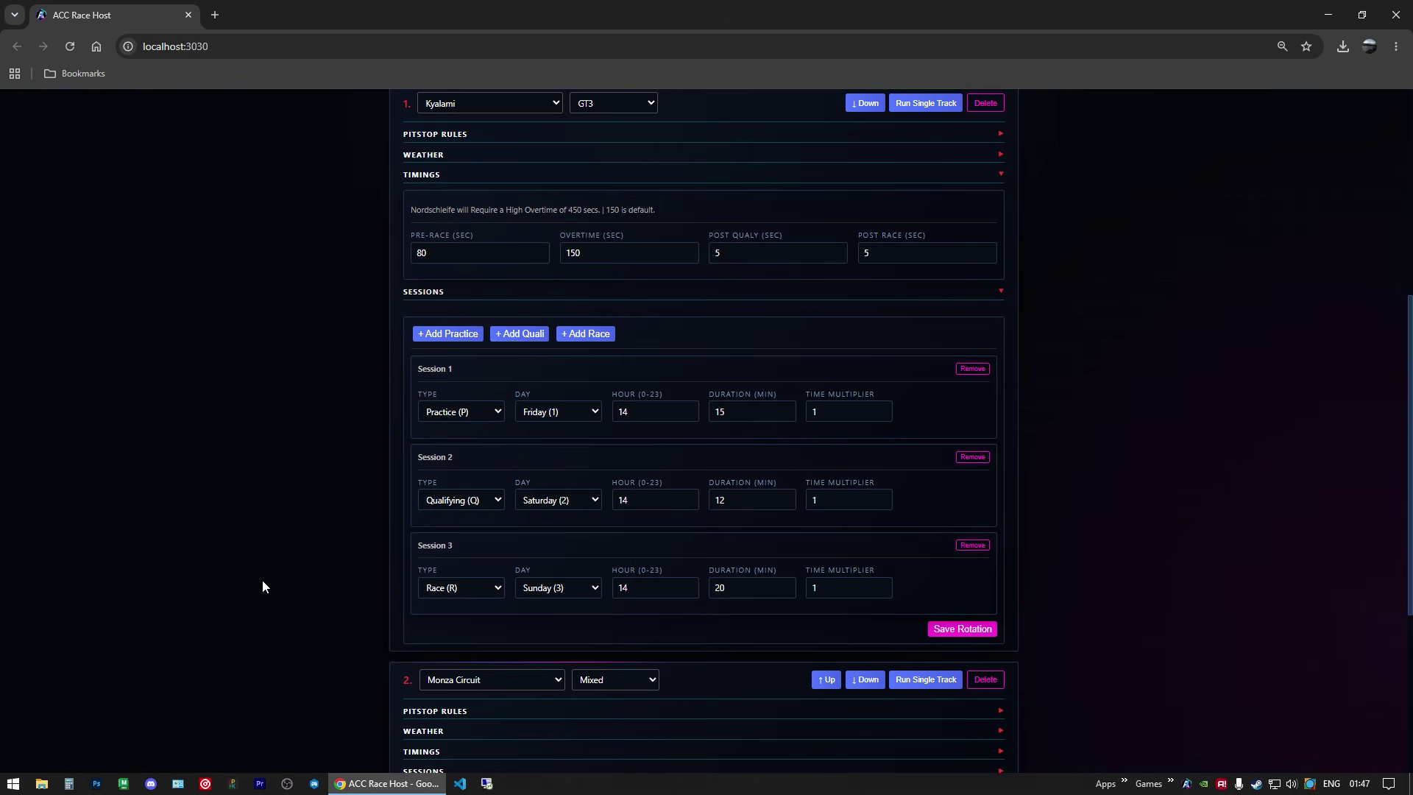
# Step: Remove the practice session and add two more qualifying and race pairs
pyautogui.scroll(-2, 274, 566)
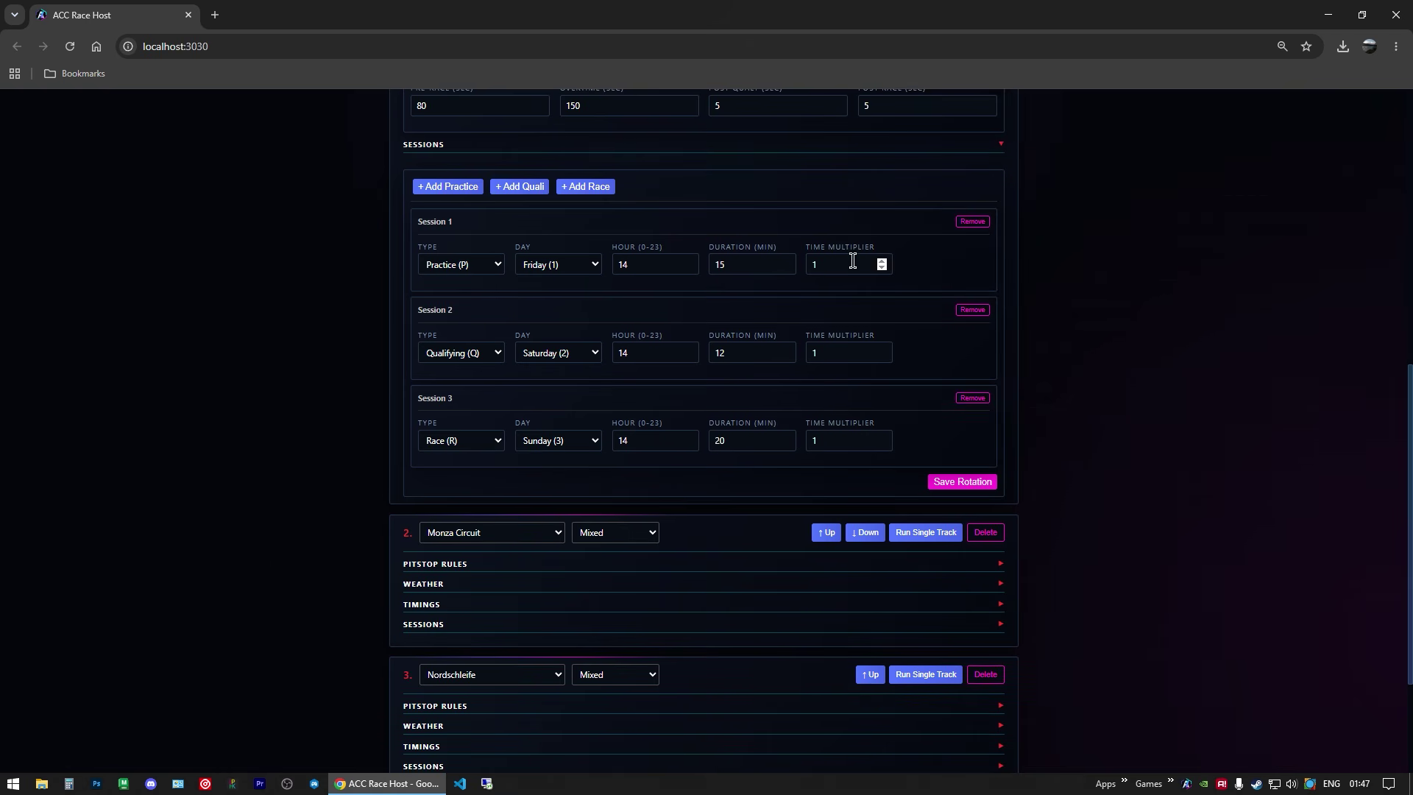
pyautogui.click(963, 224)
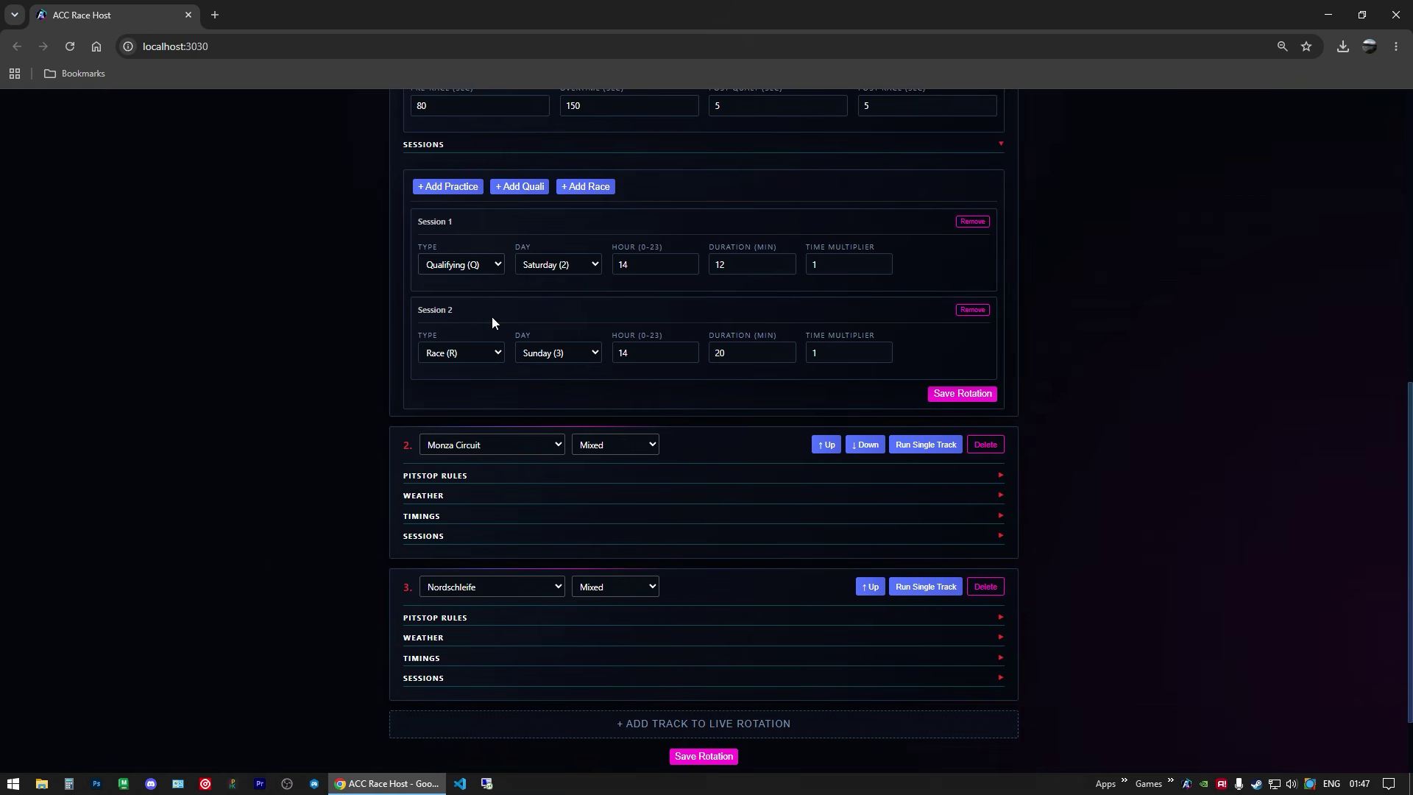
pyautogui.click(522, 190)
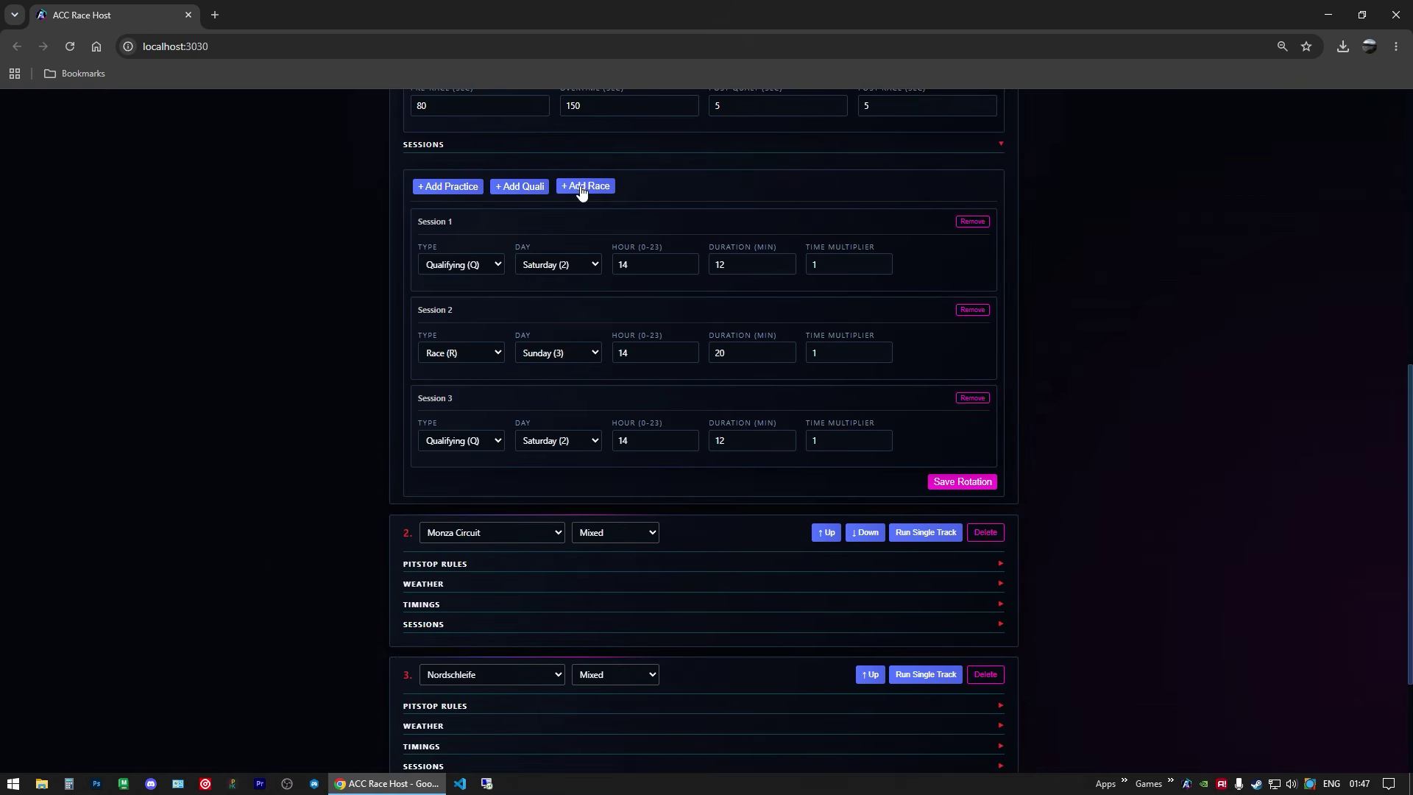
pyautogui.click(583, 188)
pyautogui.click(519, 186)
pyautogui.click(585, 186)
# Step: Delete sessions 3 through 6, leaving one qualifying and one race session
pyautogui.scroll(-1, 647, 265)
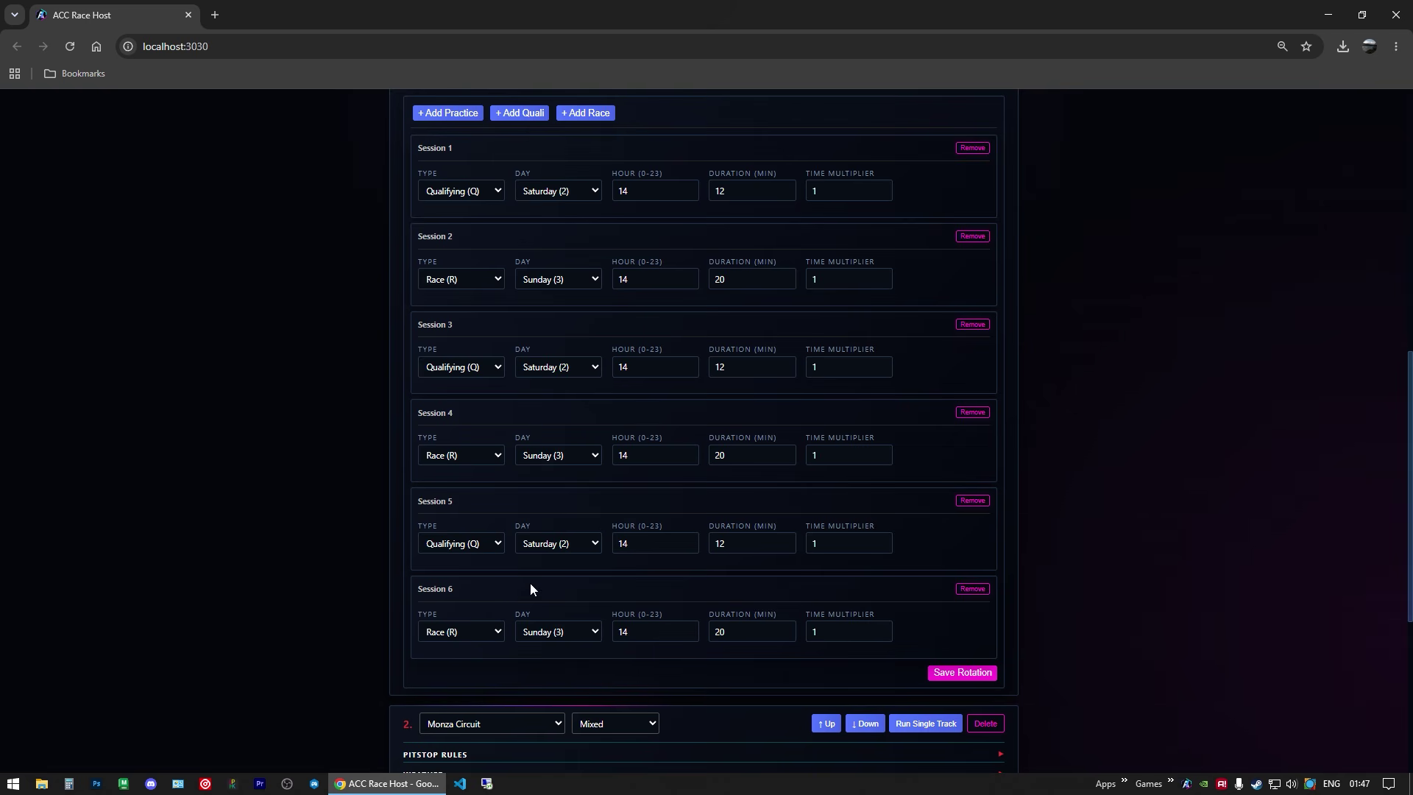
pyautogui.scroll(-3, 515, 597)
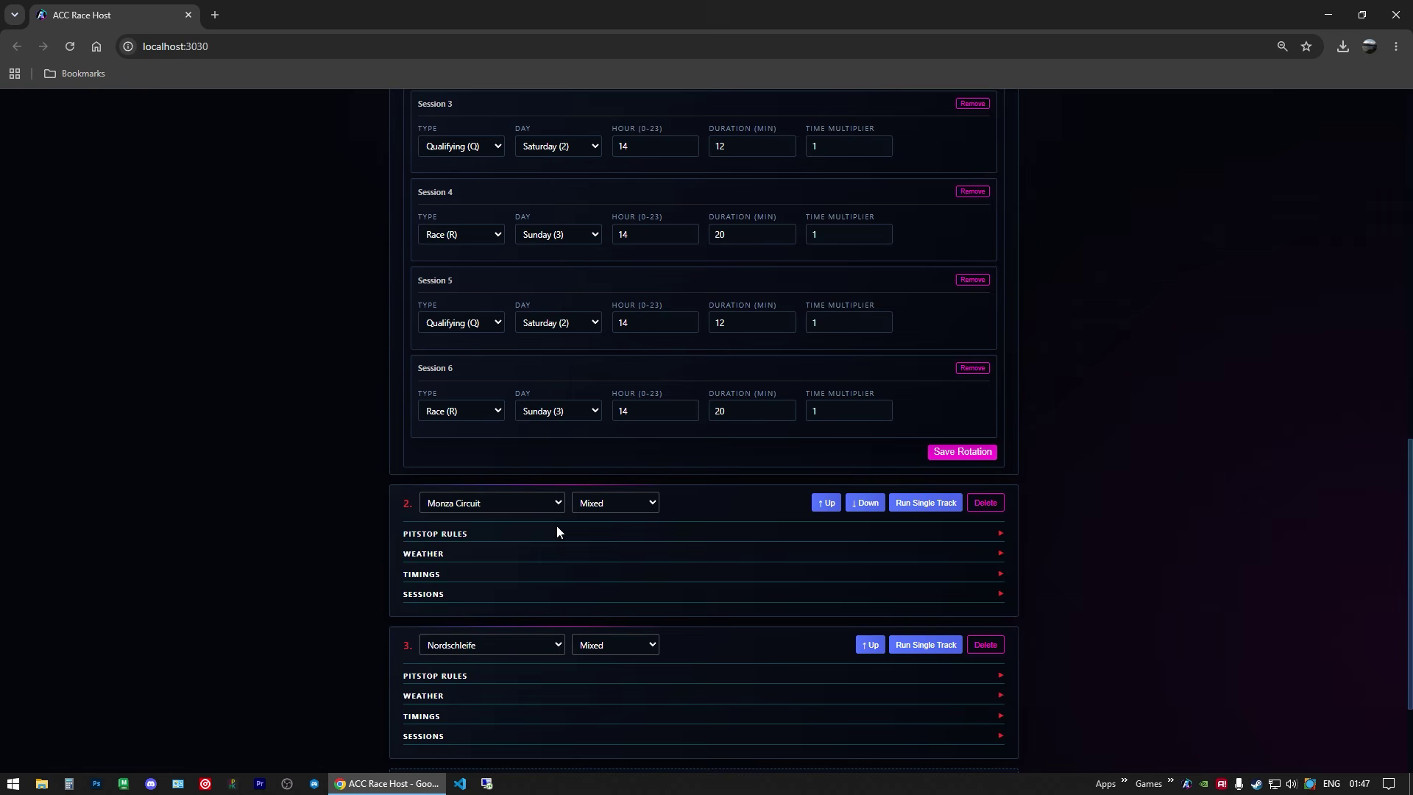
pyautogui.scroll(4, 603, 527)
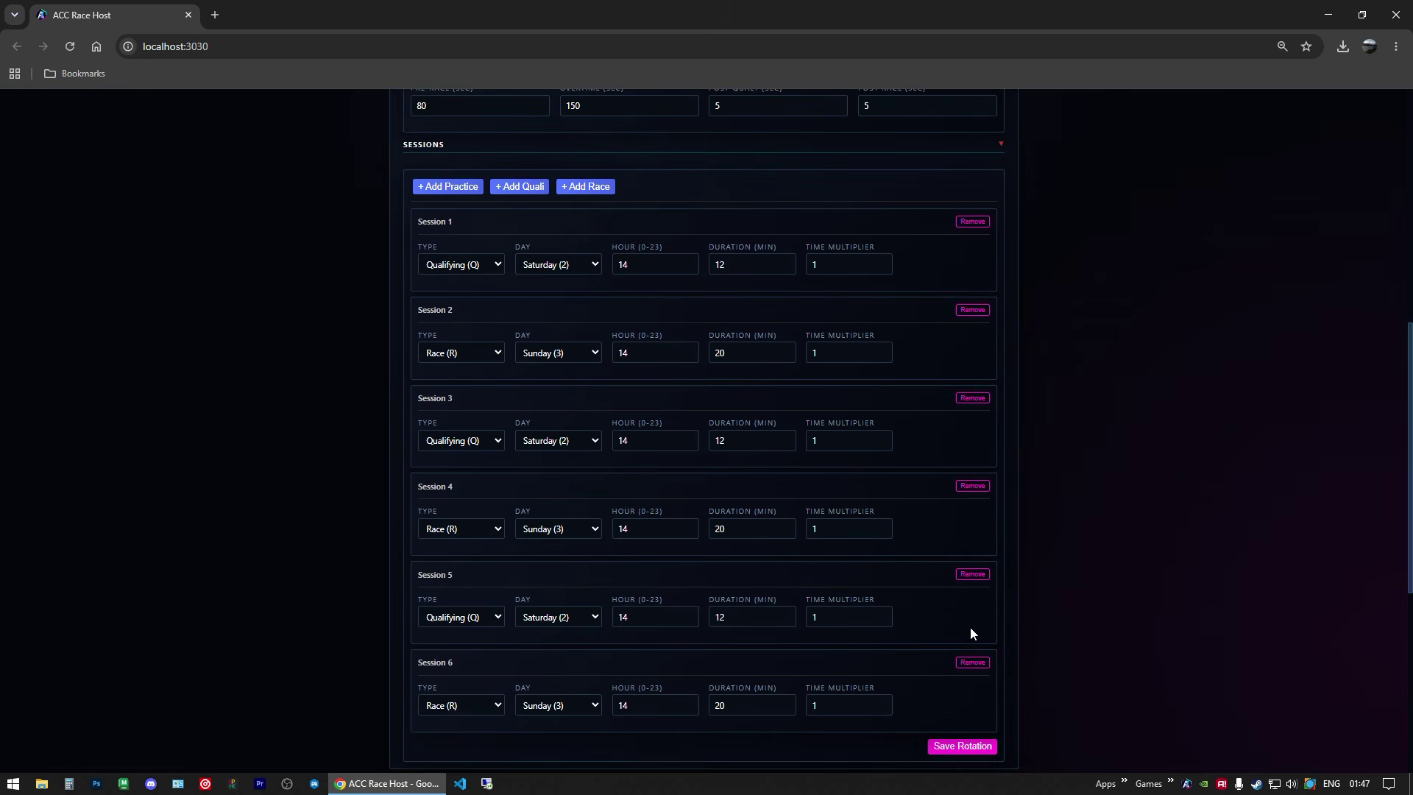
pyautogui.click(972, 663)
pyautogui.click(971, 575)
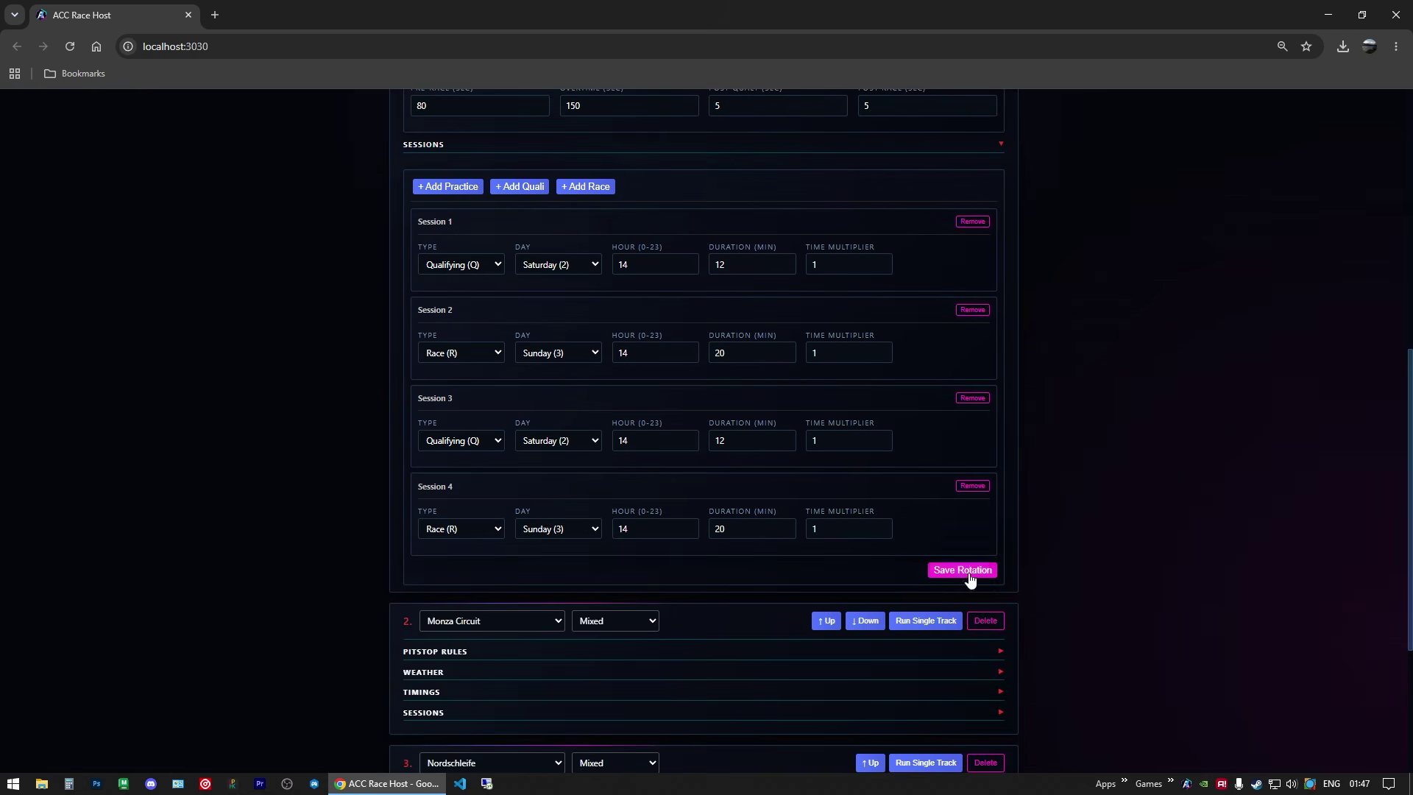
pyautogui.click(971, 487)
pyautogui.click(972, 398)
pyautogui.scroll(2, 596, 278)
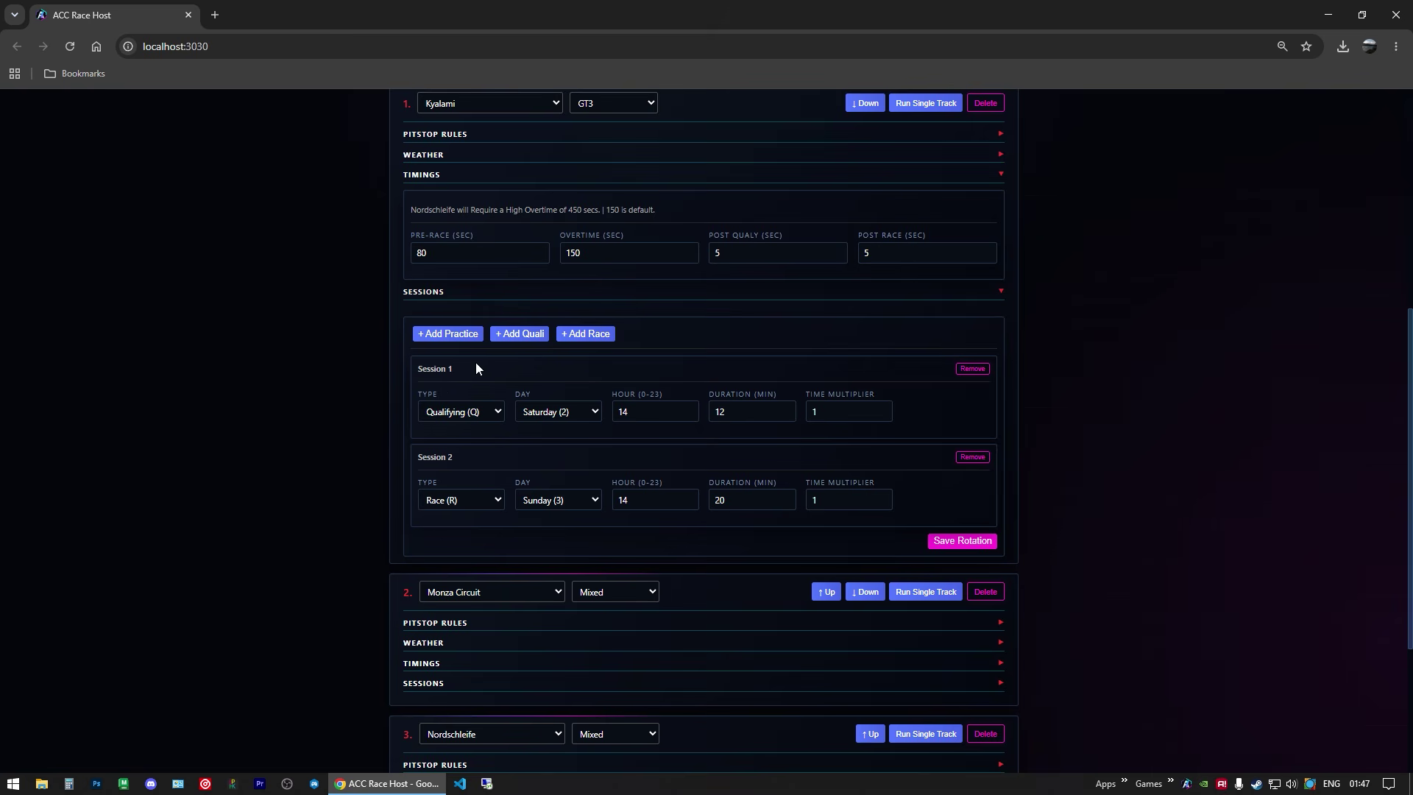
# Step: Set session 1 to Qualifying on Saturday after trying other types and days
pyautogui.click(570, 411)
pyautogui.click(565, 446)
pyautogui.click(471, 414)
pyautogui.click(475, 431)
pyautogui.click(549, 413)
pyautogui.click(561, 431)
pyautogui.click(471, 412)
pyautogui.click(473, 467)
pyautogui.click(553, 416)
pyautogui.click(552, 447)
pyautogui.click(475, 415)
pyautogui.click(460, 449)
# Step: Save the rotation and collapse Kyalami's sessions and timings
pyautogui.click(951, 538)
pyautogui.click(444, 295)
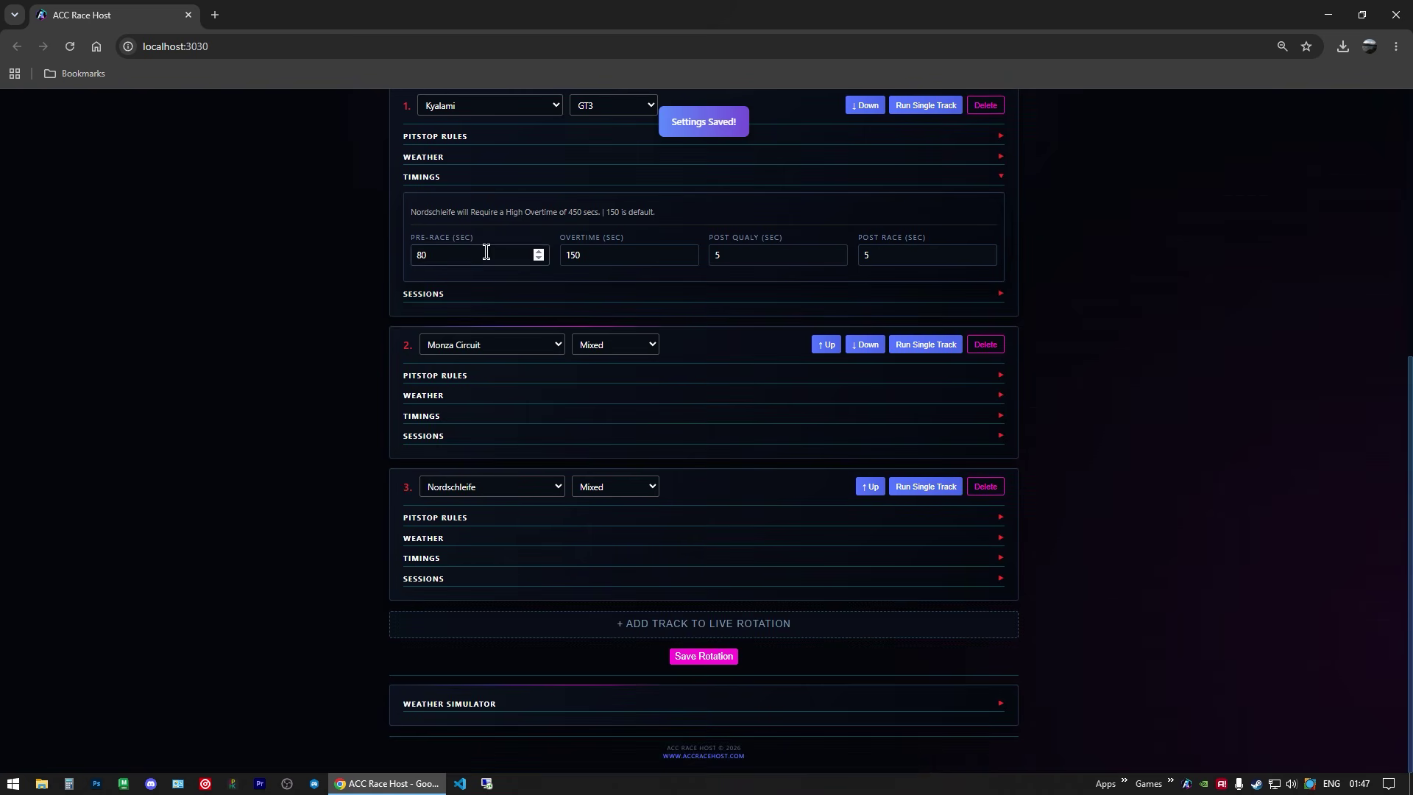
pyautogui.click(426, 177)
pyautogui.scroll(4, 484, 345)
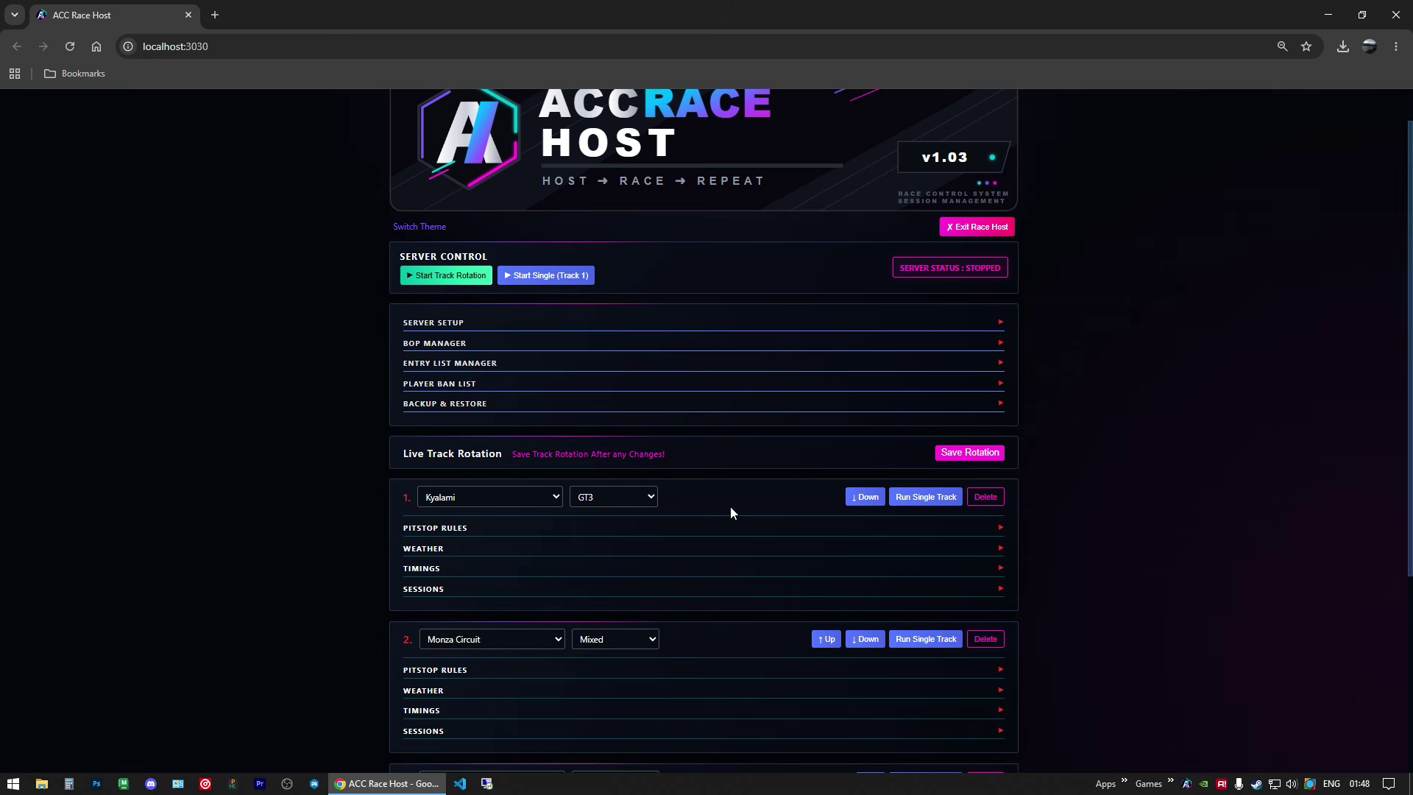
pyautogui.click(966, 453)
pyautogui.scroll(-1, 660, 489)
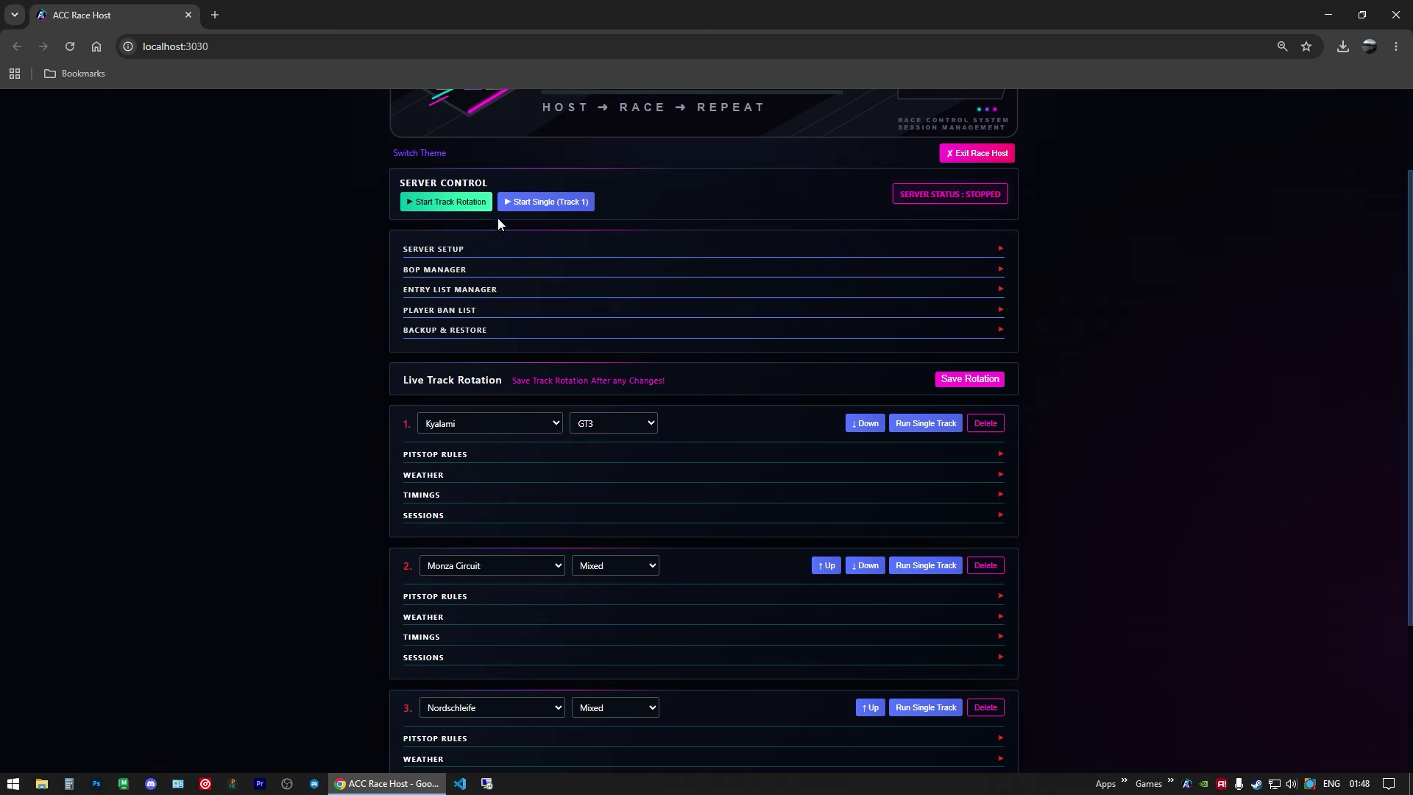
pyautogui.scroll(-1, 483, 461)
pyautogui.scroll(-2, 483, 465)
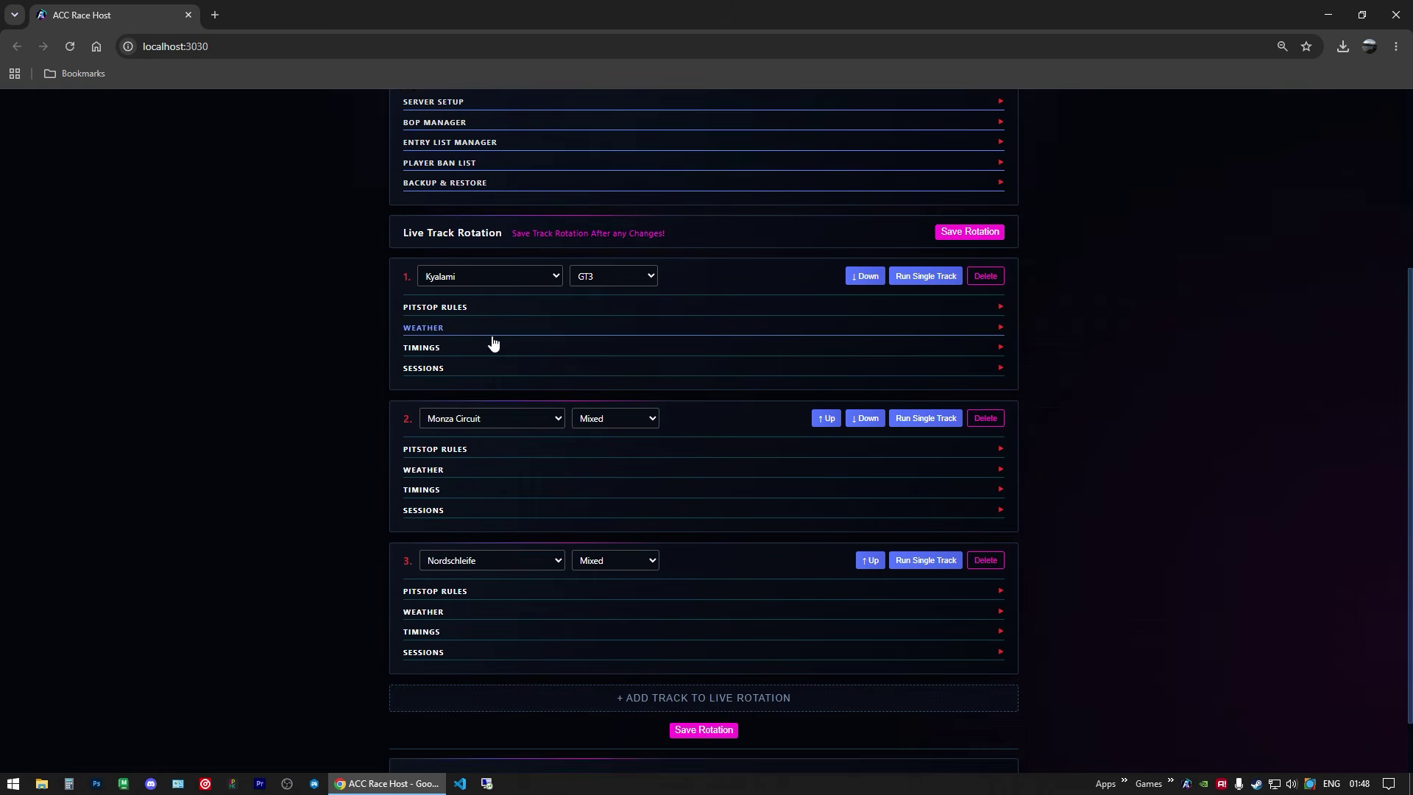
pyautogui.scroll(4, 572, 417)
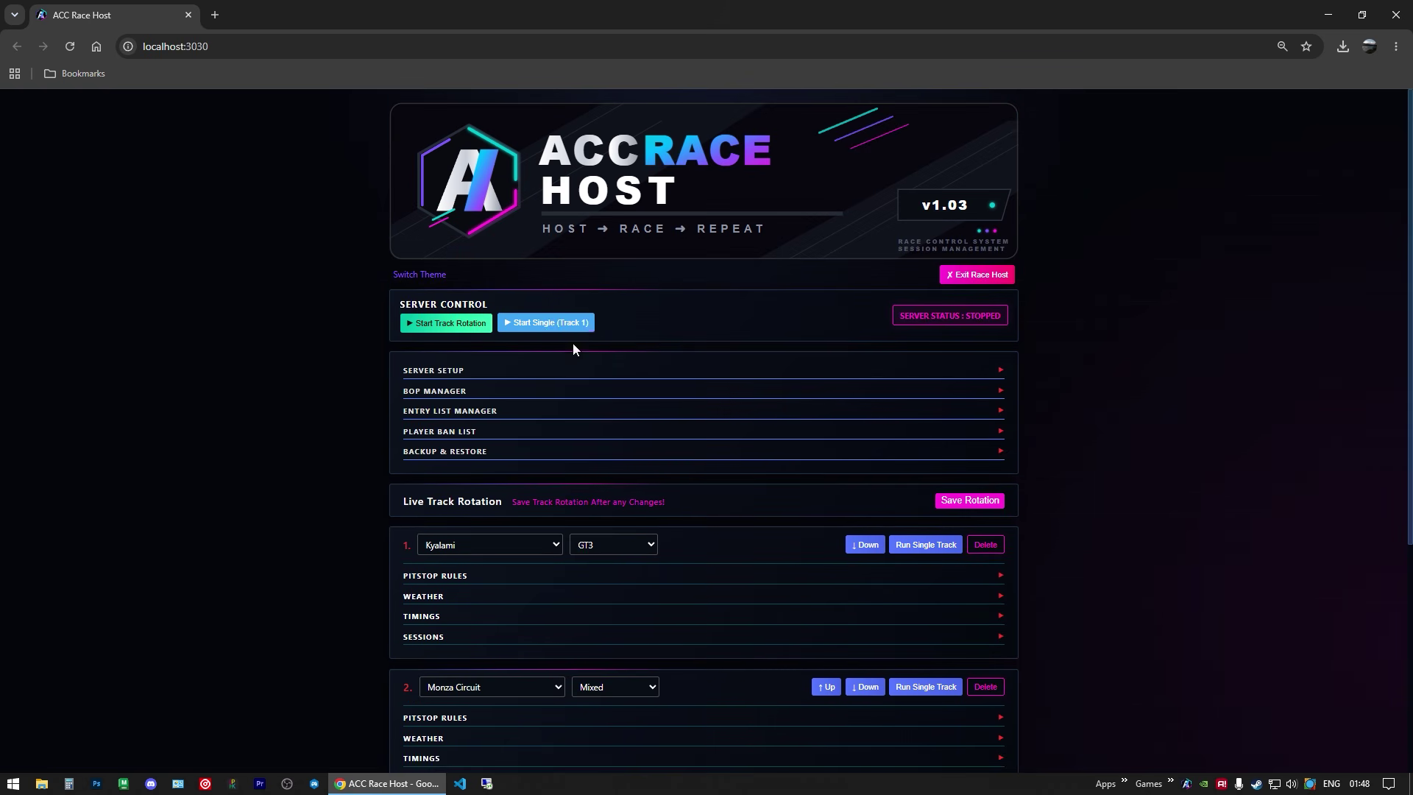
pyautogui.scroll(-2, 618, 350)
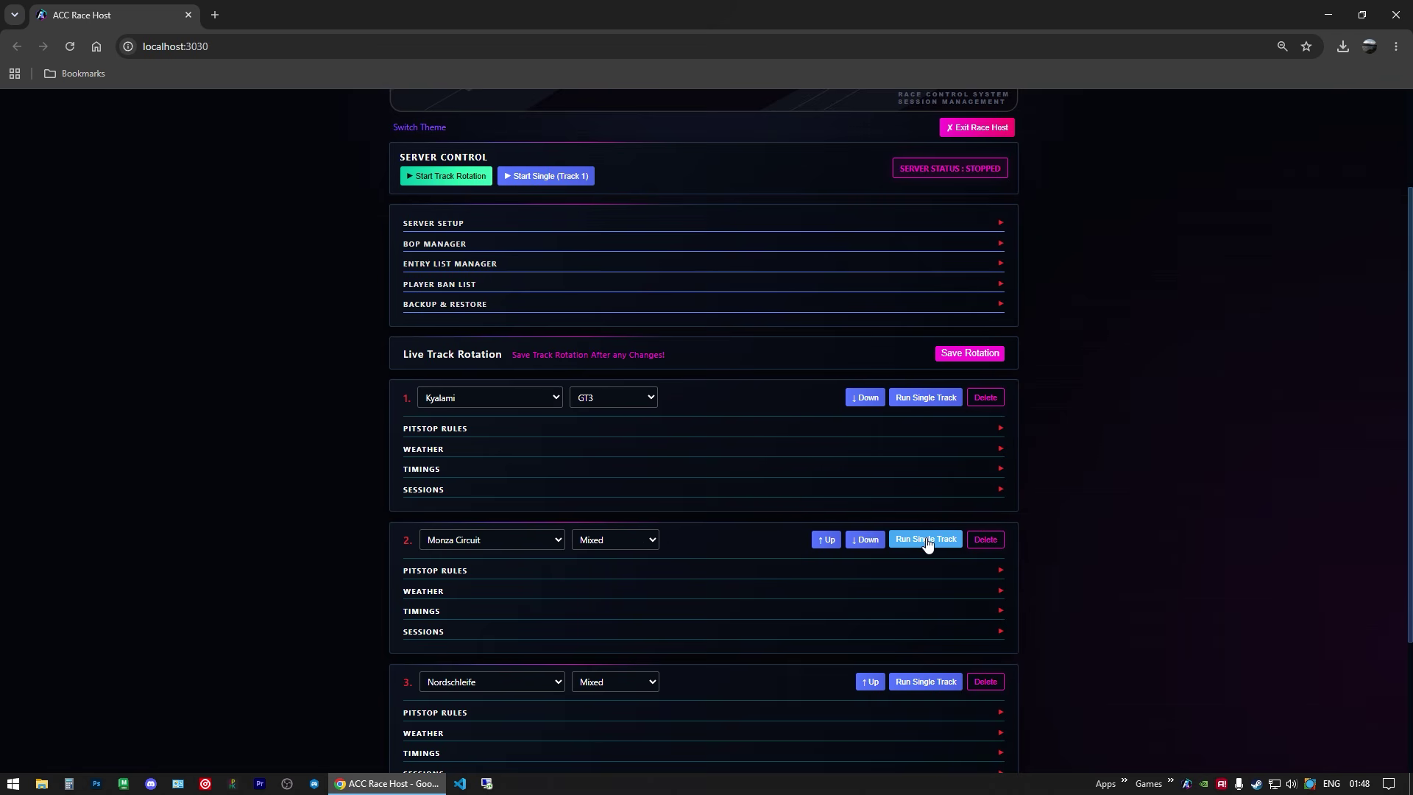
pyautogui.scroll(2, 648, 449)
pyautogui.scroll(-1, 688, 559)
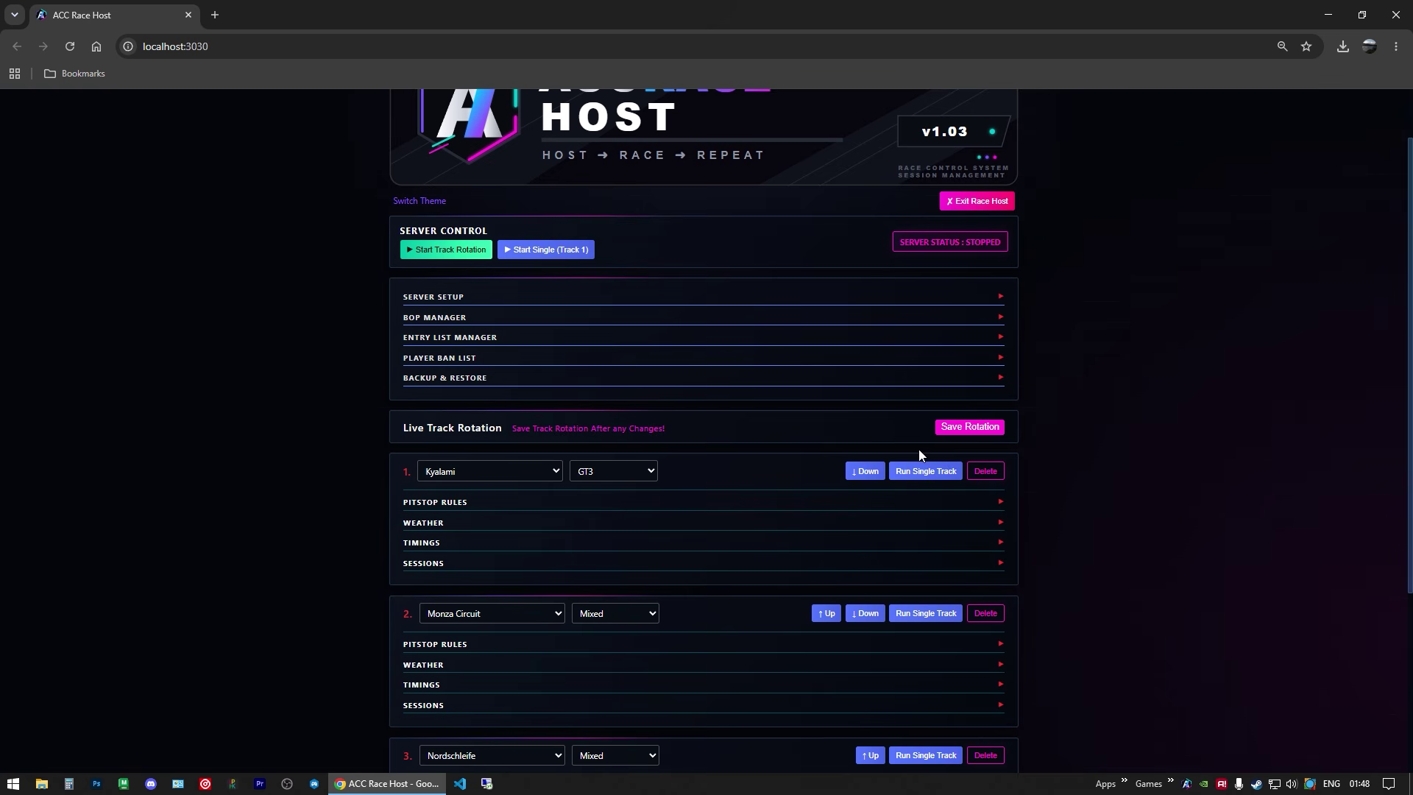
# Step: Run the server on a single track and allow it through the firewall, including public networks
pyautogui.click(930, 471)
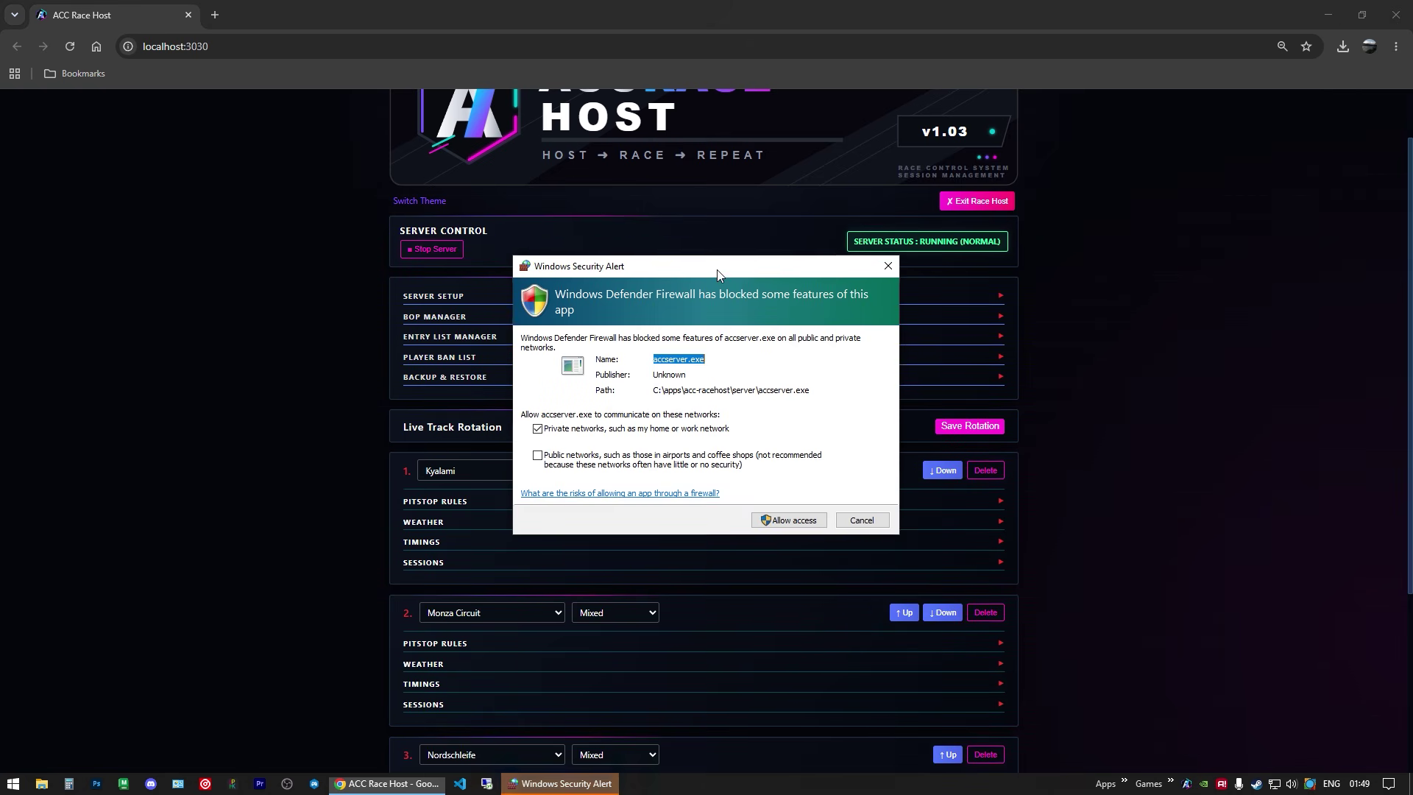
pyautogui.moveTo(717, 269); pyautogui.dragTo(695, 215)
pyautogui.click(517, 401)
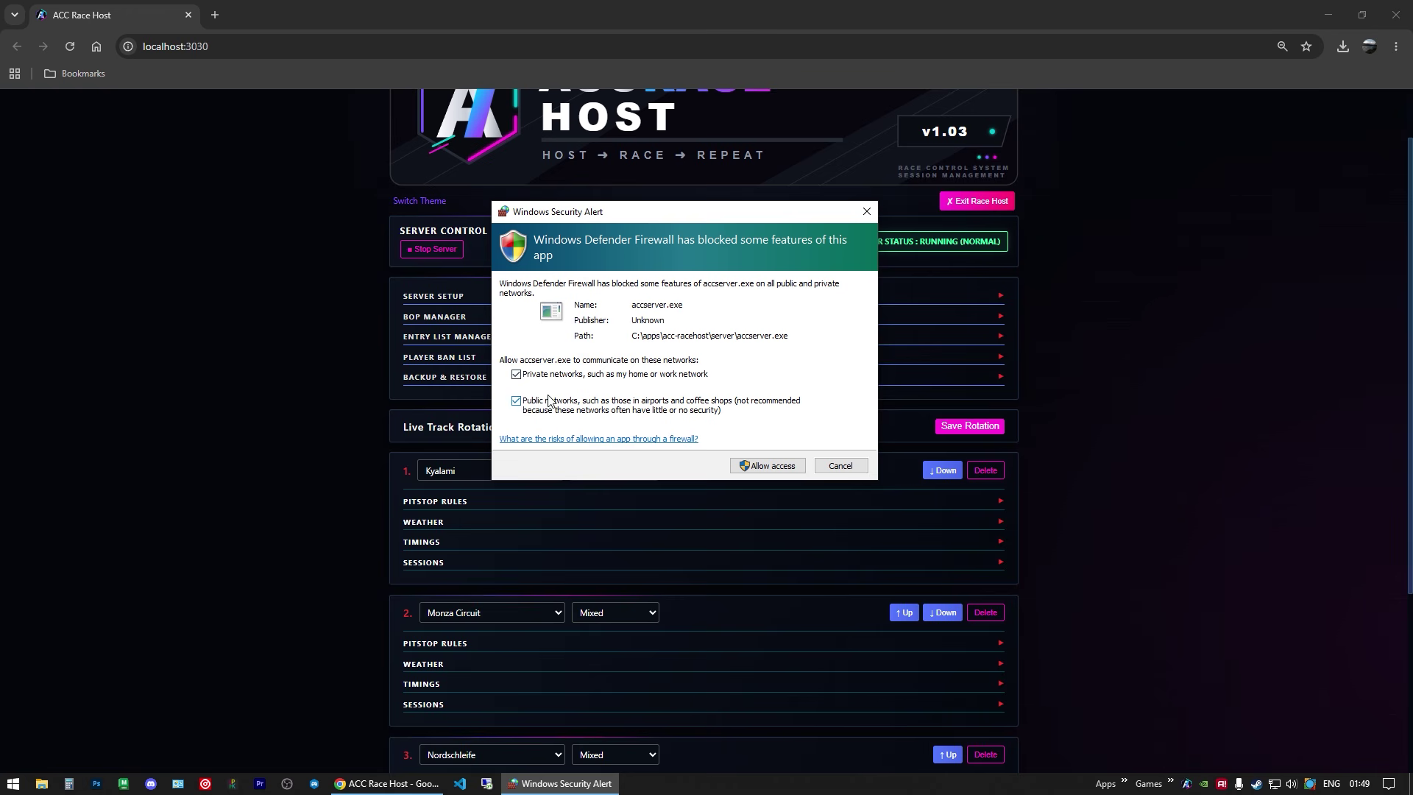
pyautogui.click(767, 465)
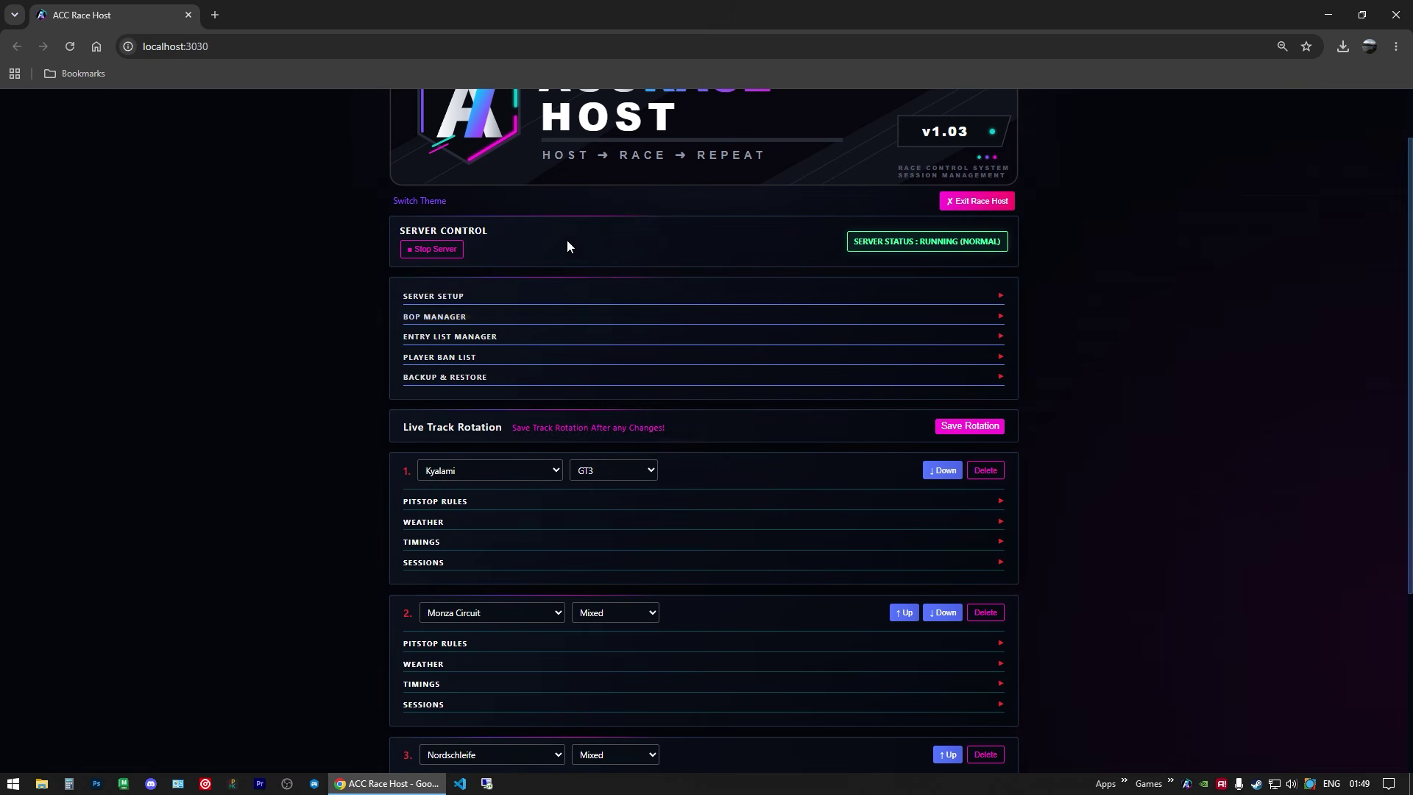
# Step: Open Server Setup and inspect the TCP 9232 and UDP 9231 port values
pyautogui.click(438, 296)
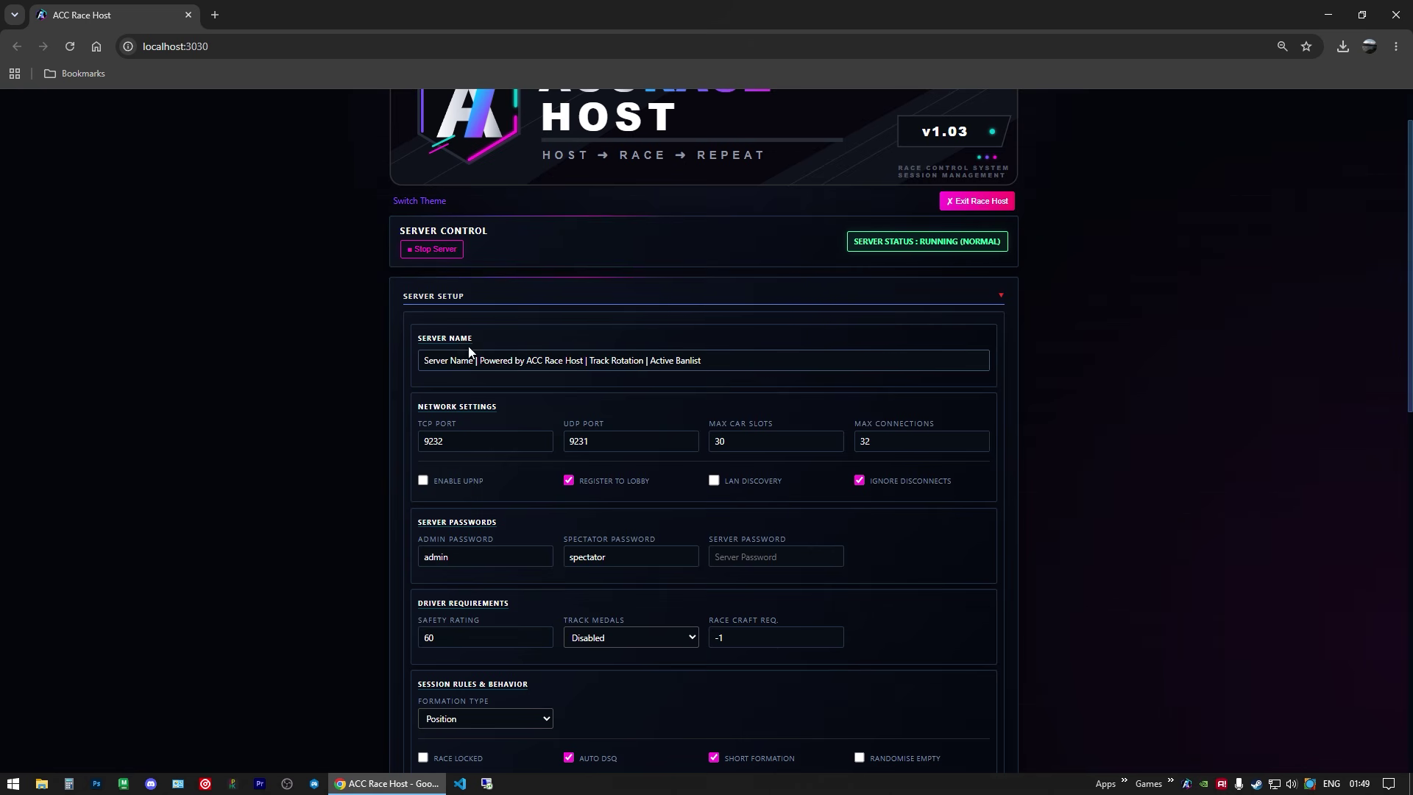
pyautogui.moveTo(446, 440); pyautogui.dragTo(421, 441)
pyautogui.moveTo(599, 444); pyautogui.dragTo(573, 443)
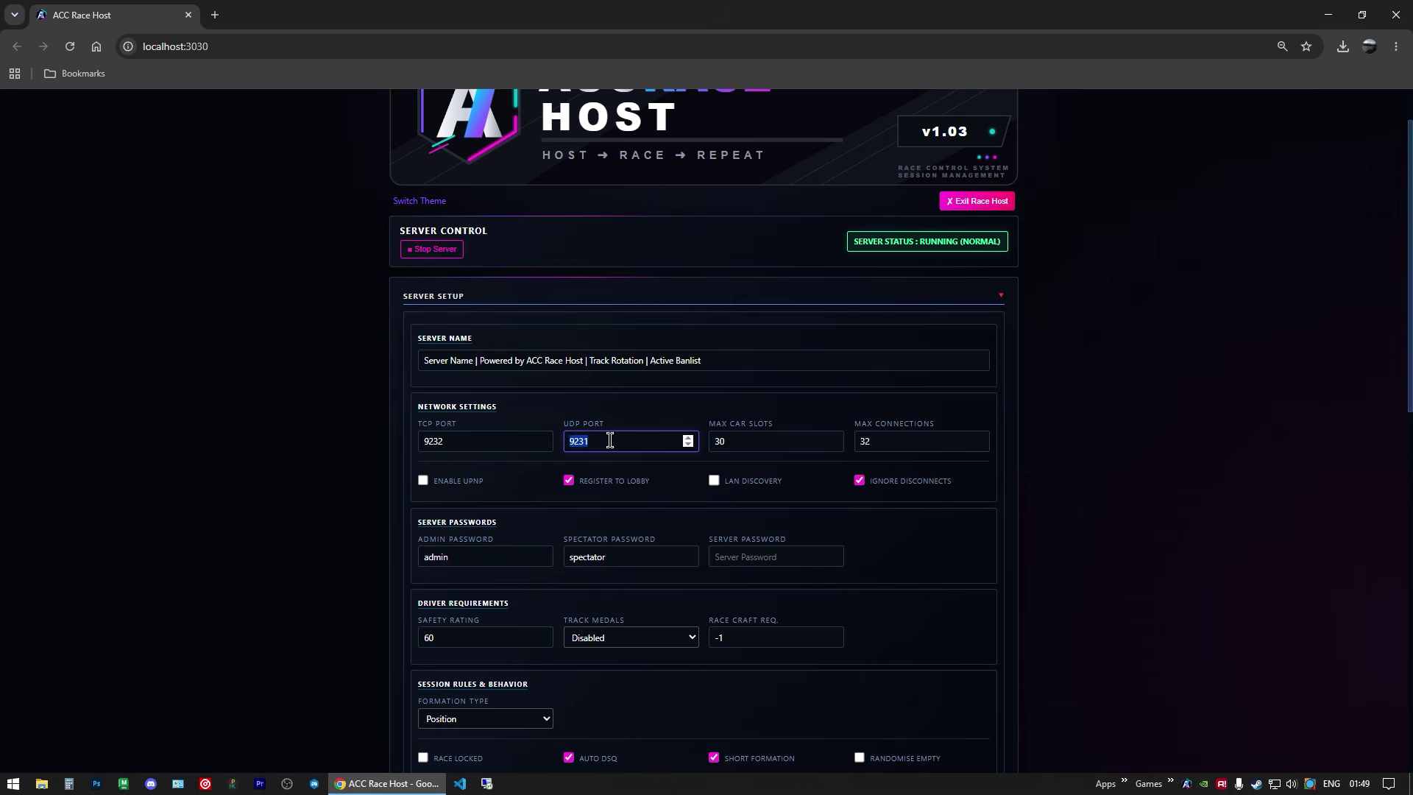
pyautogui.click(486, 441)
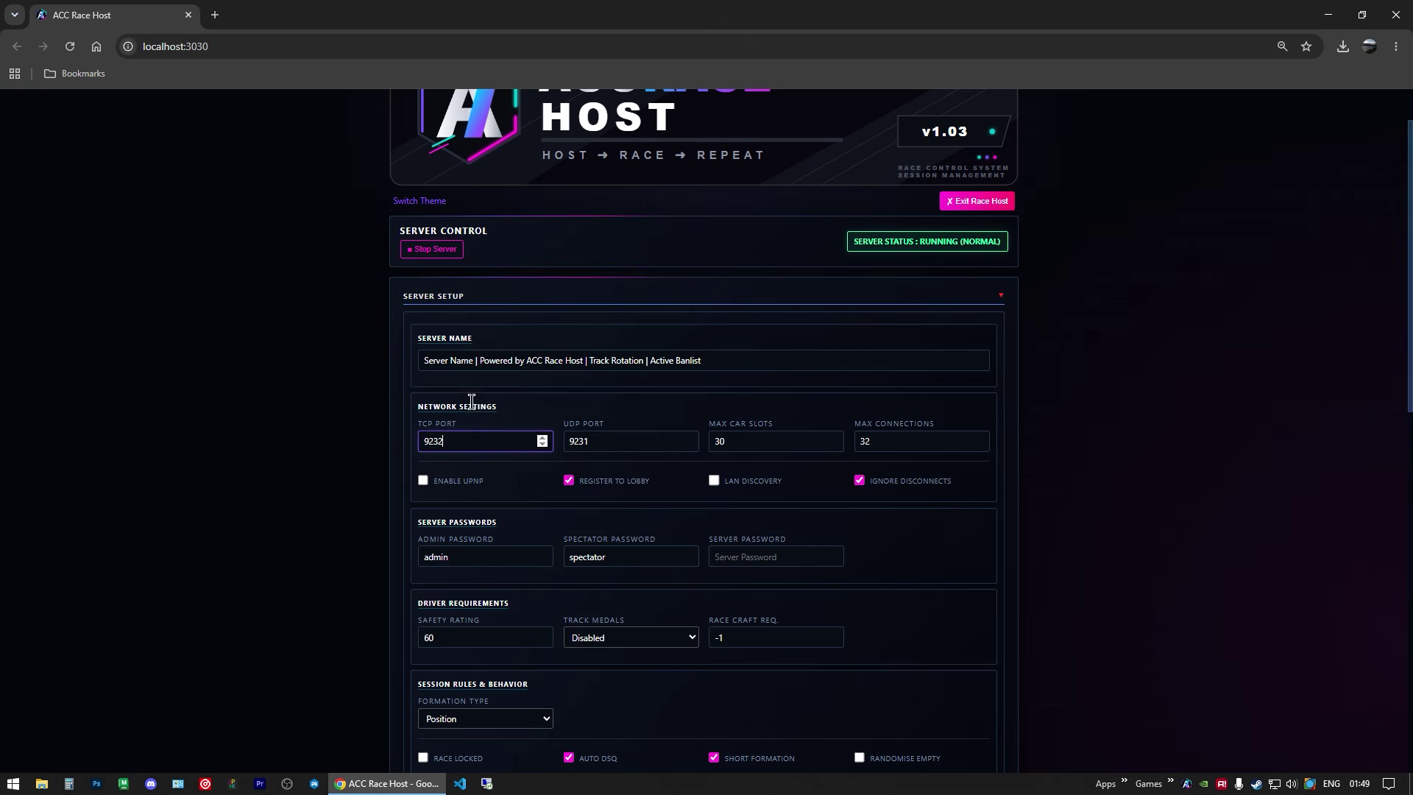
# Step: Open the router's admin page from the bookmarks in a new browser tab
pyautogui.click(215, 15)
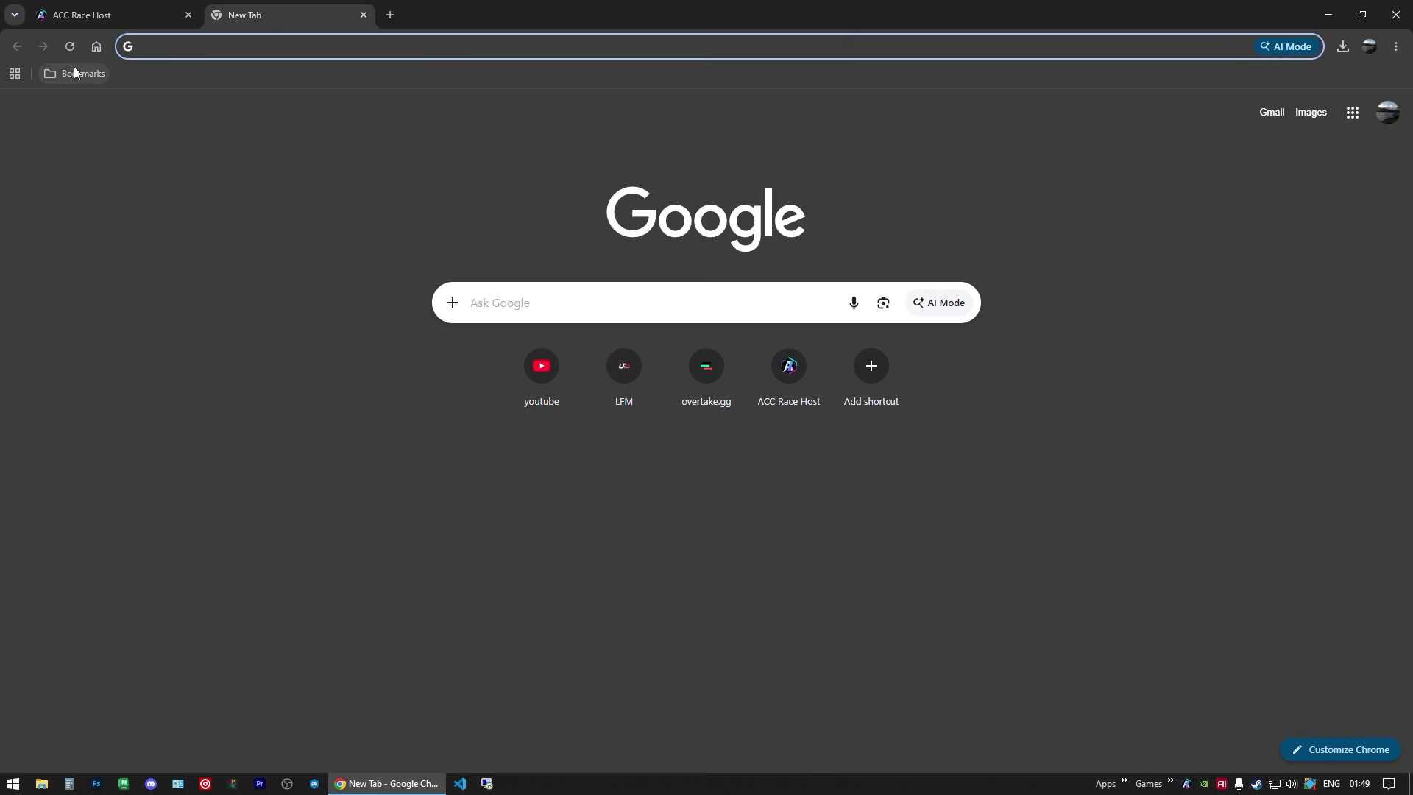
pyautogui.click(74, 71)
pyautogui.moveTo(83, 316)
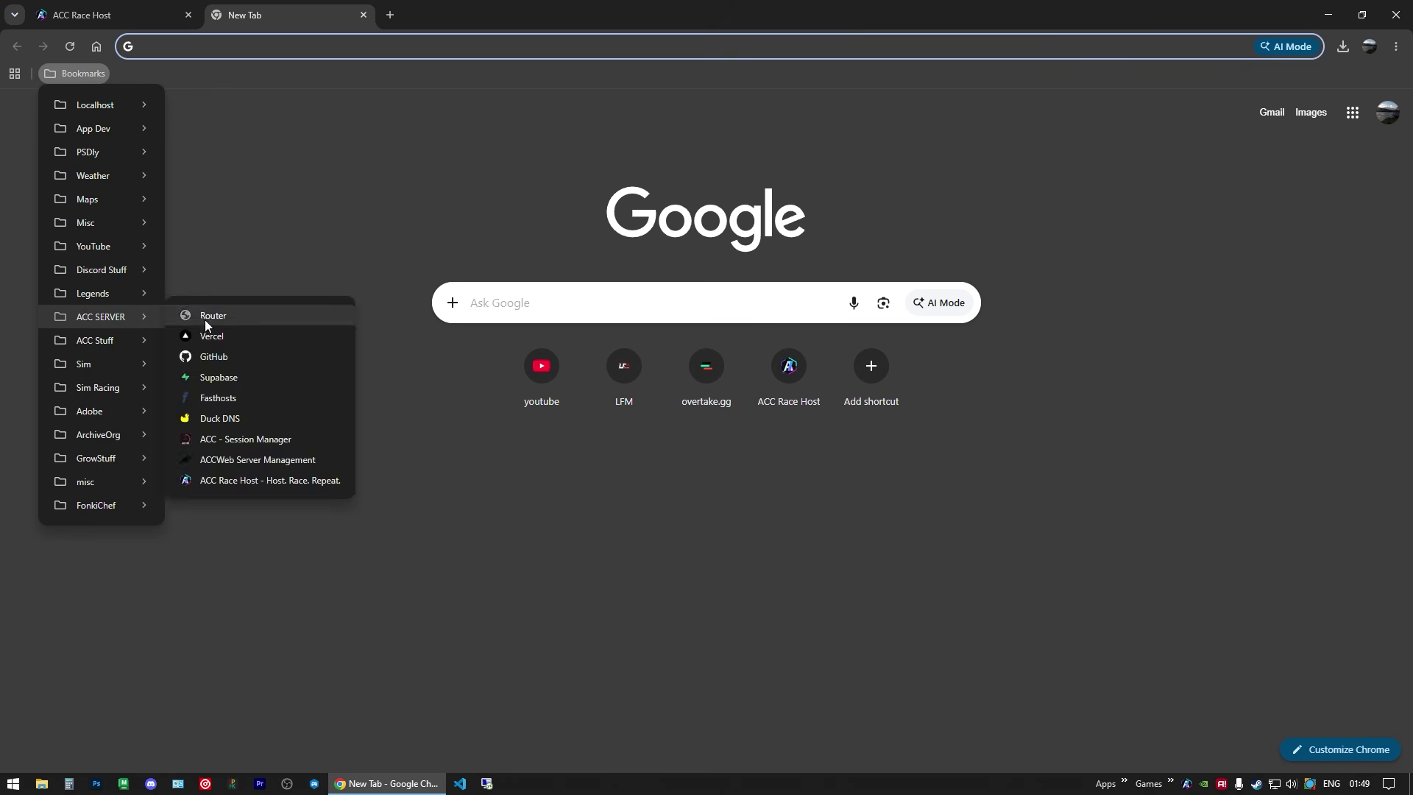
pyautogui.click(206, 319)
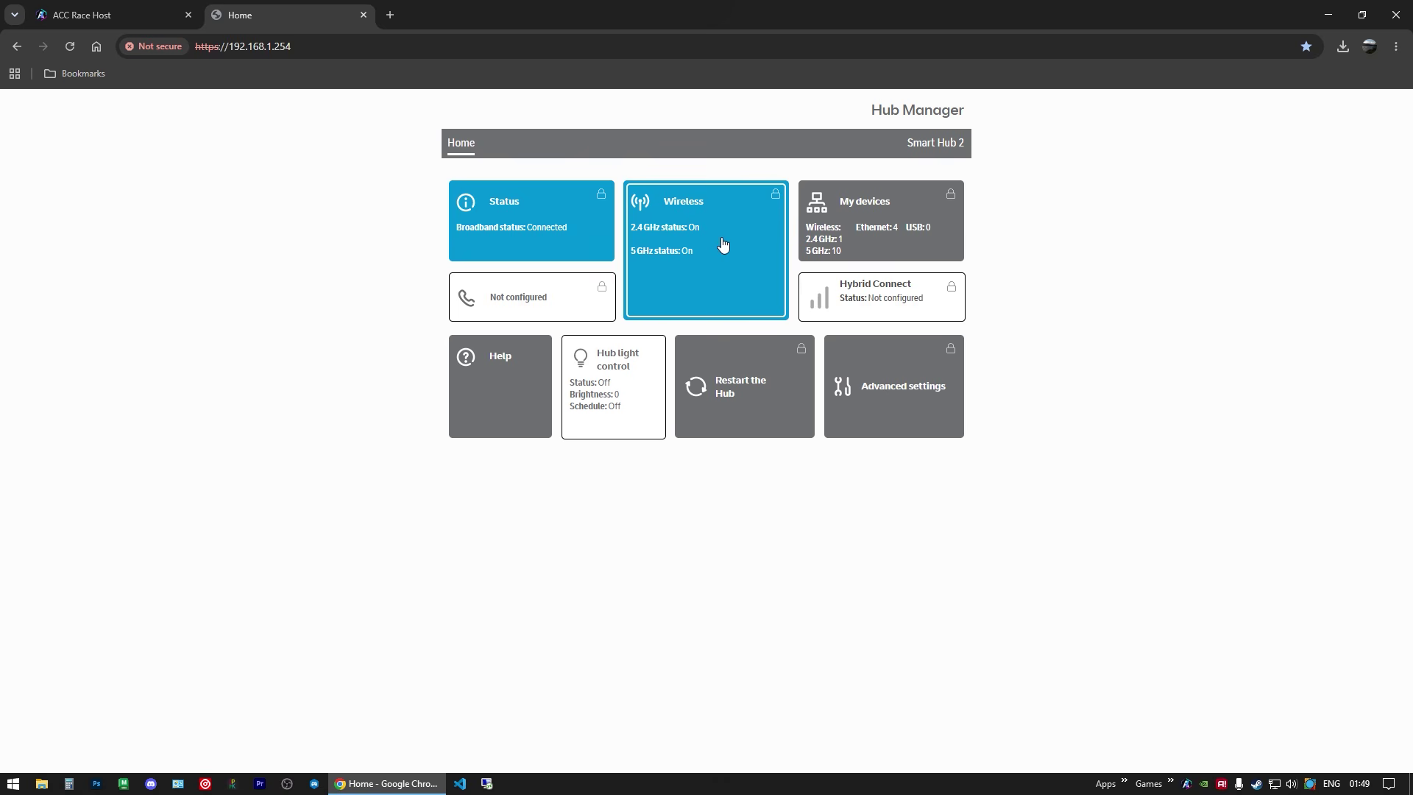
# Step: Log in to Advanced settings with the admin password and open Firewall port forwarding
pyautogui.click(852, 390)
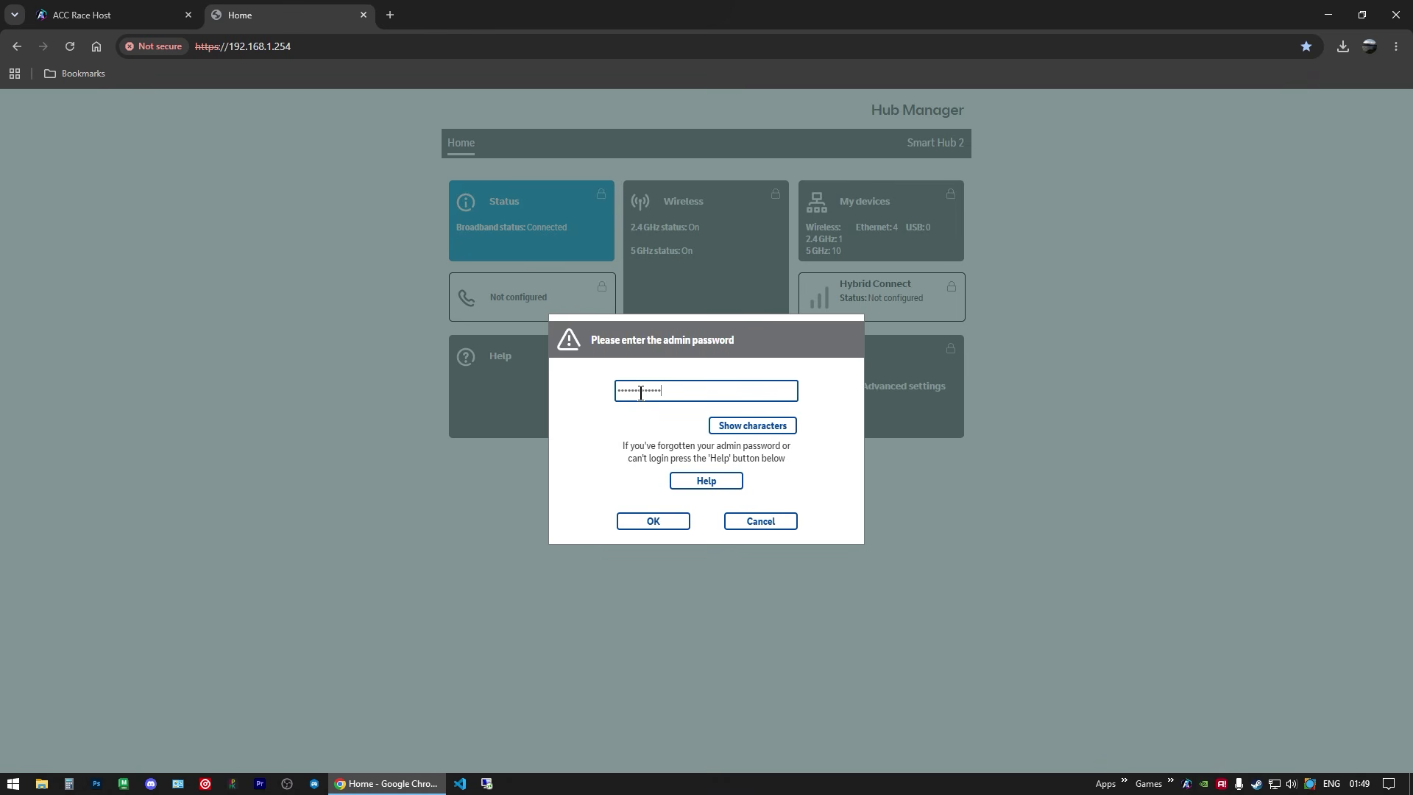
pyautogui.press('Return')
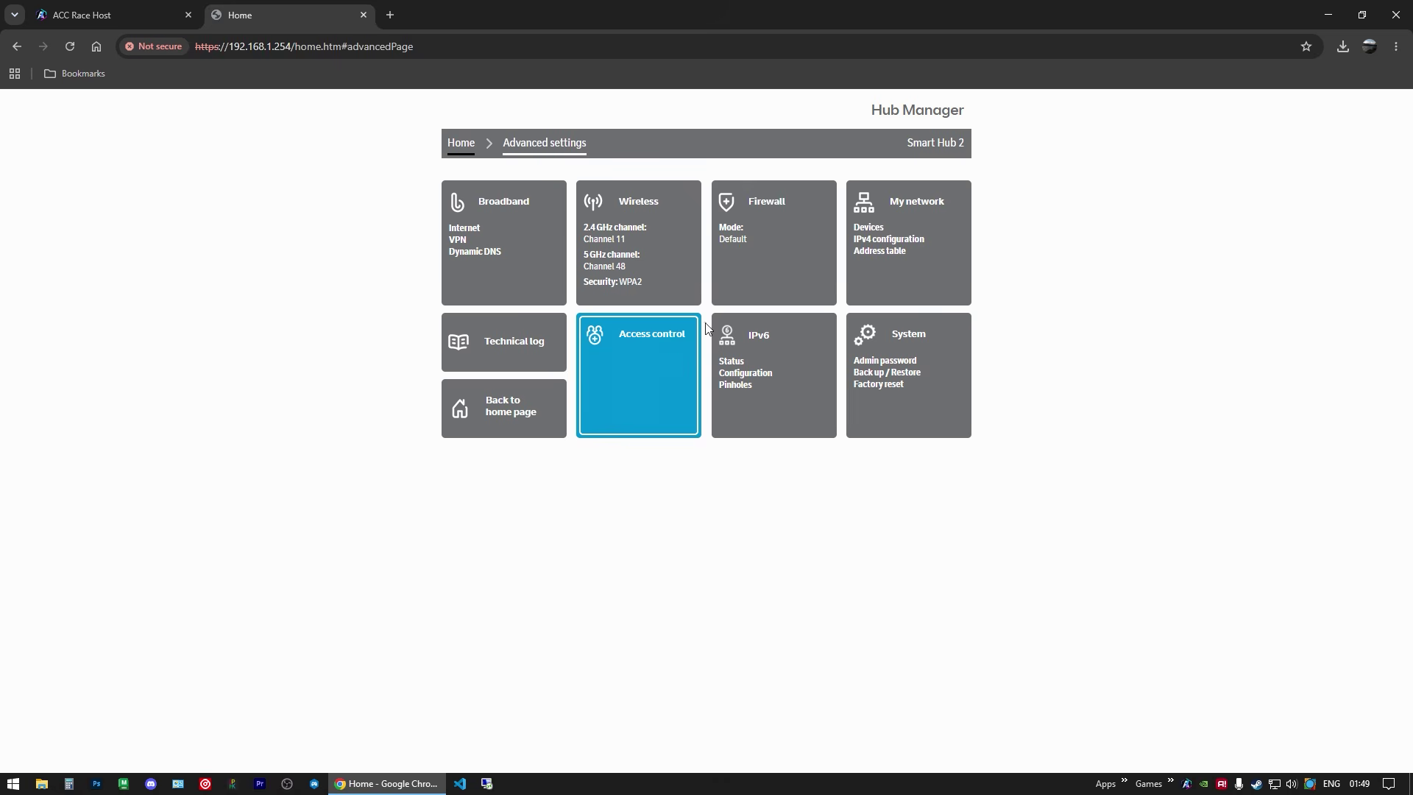
pyautogui.click(752, 261)
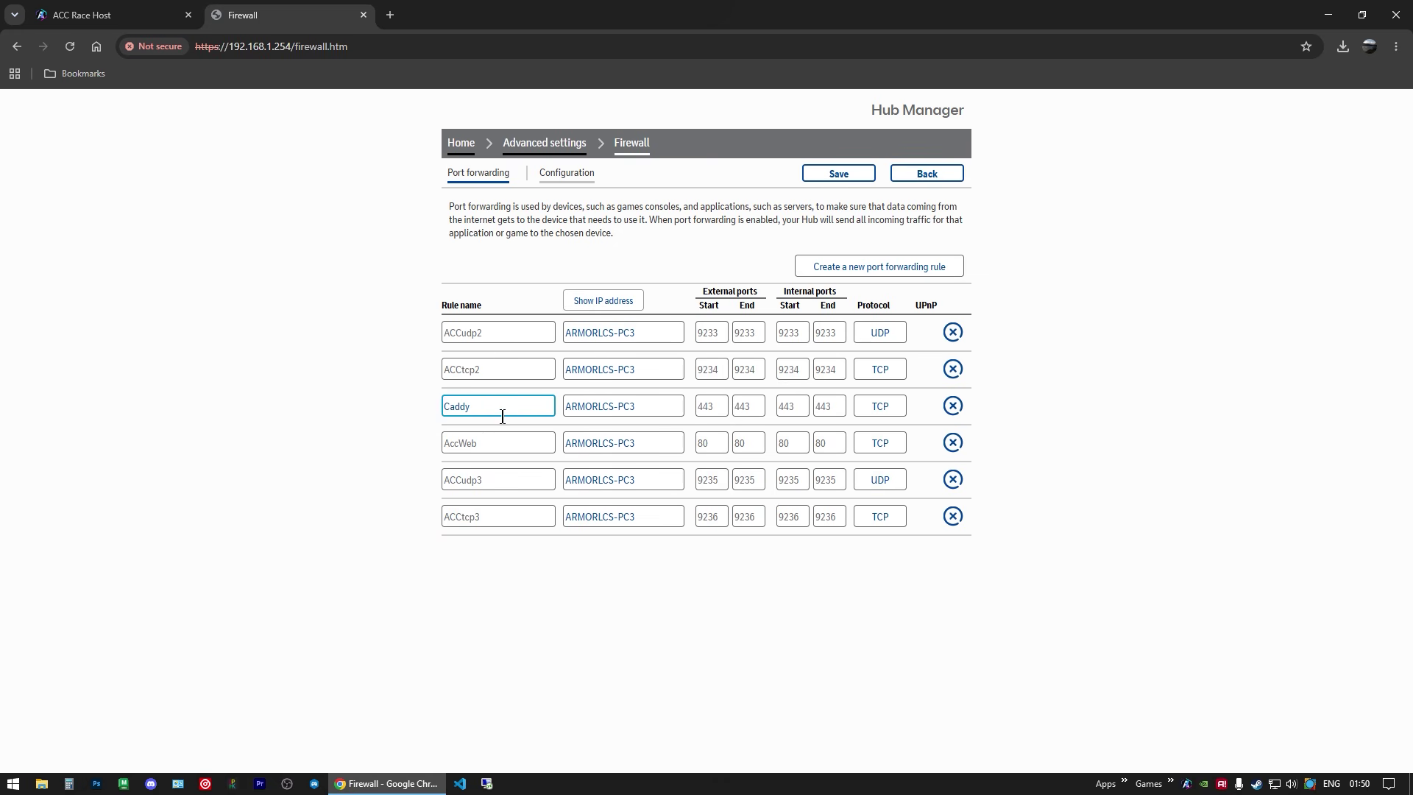
# Step: Check the server's TCP port number on the ACC Race Host settings page
pyautogui.press('Tab')
pyautogui.press('Tab')
pyautogui.click(708, 444)
pyautogui.click(365, 292)
pyautogui.click(103, 14)
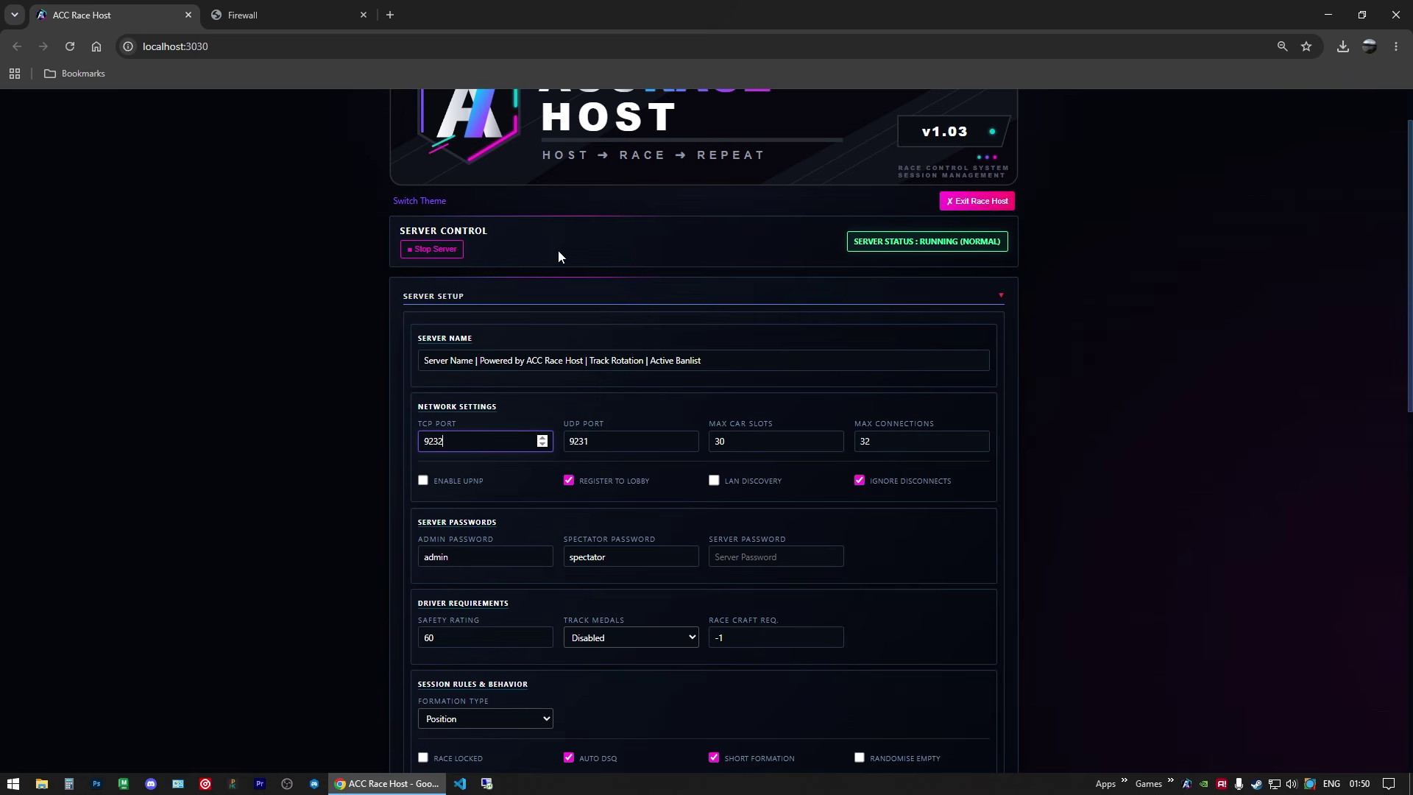
pyautogui.moveTo(442, 360); pyautogui.dragTo(702, 360)
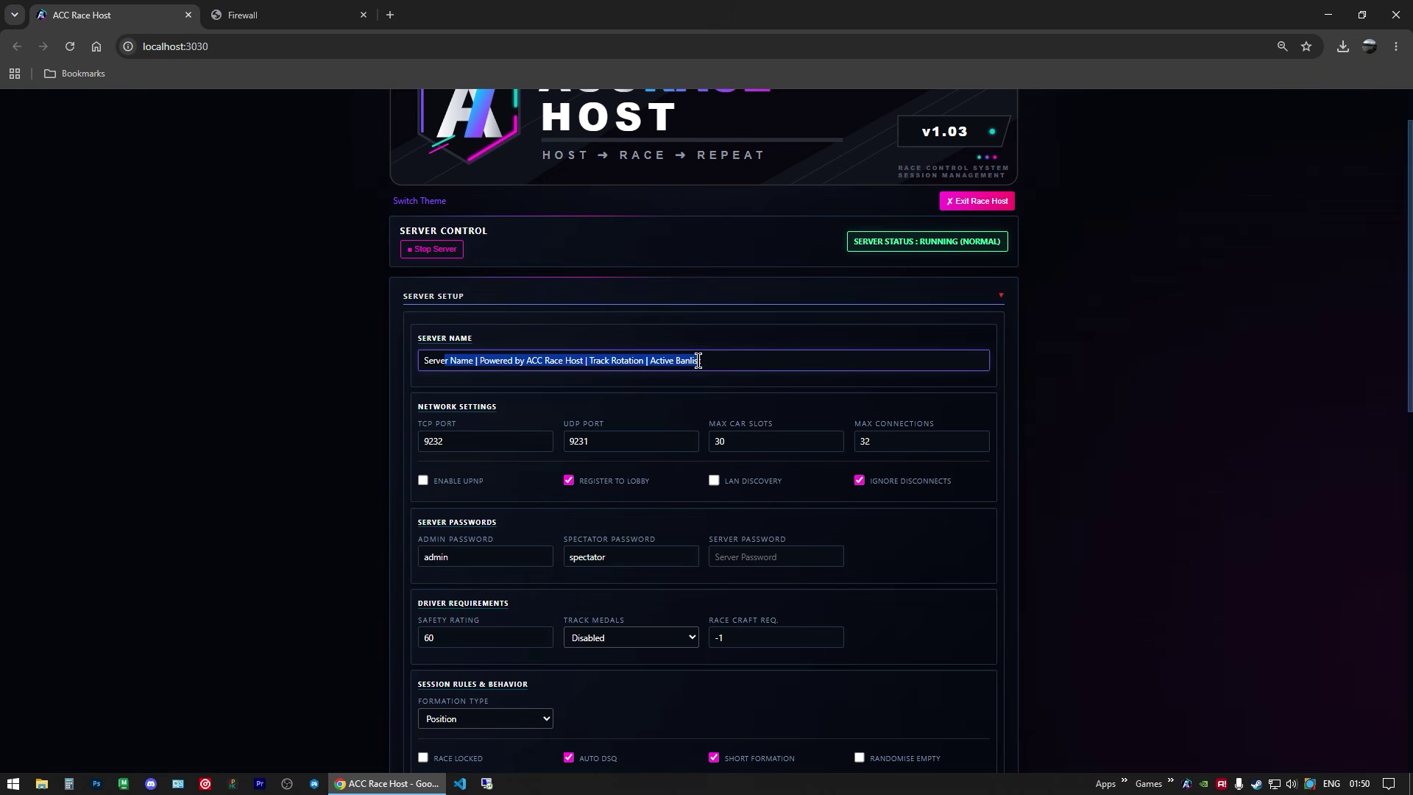
pyautogui.moveTo(442, 441); pyautogui.dragTo(422, 441)
pyautogui.click(448, 441)
pyautogui.click(275, 21)
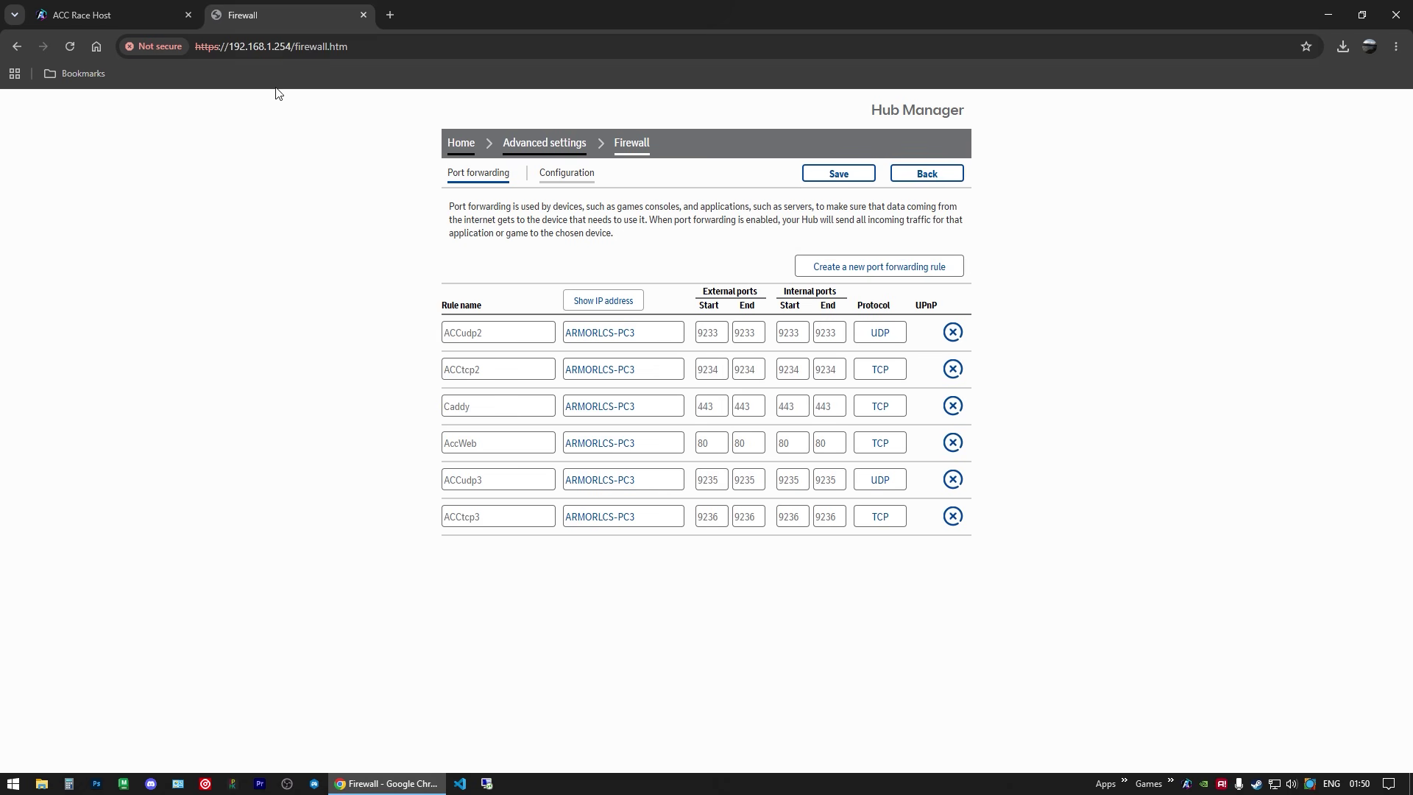
# Step: Create a new port forwarding rule named acctcp2 for the PC
pyautogui.click(867, 271)
pyautogui.click(569, 366)
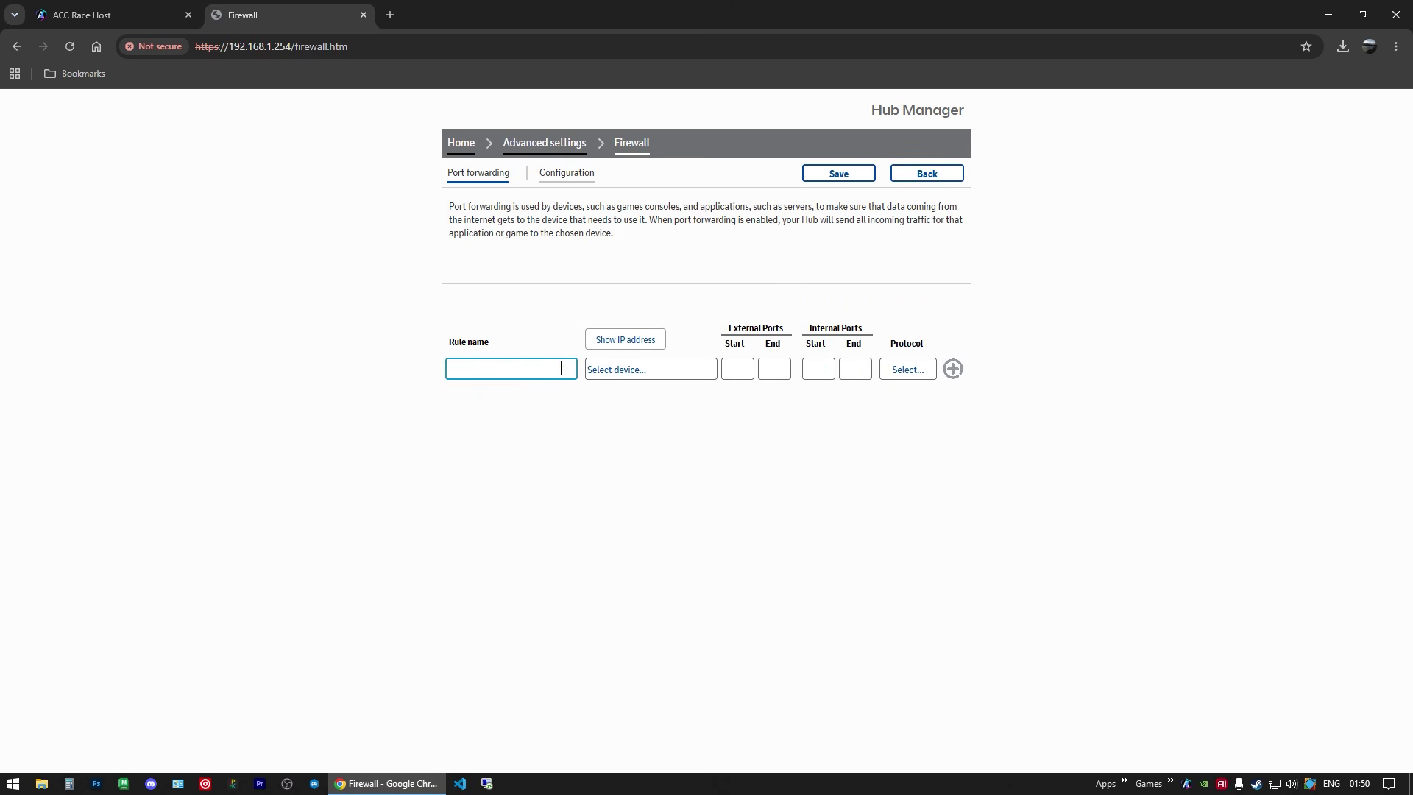
pyautogui.write('a')
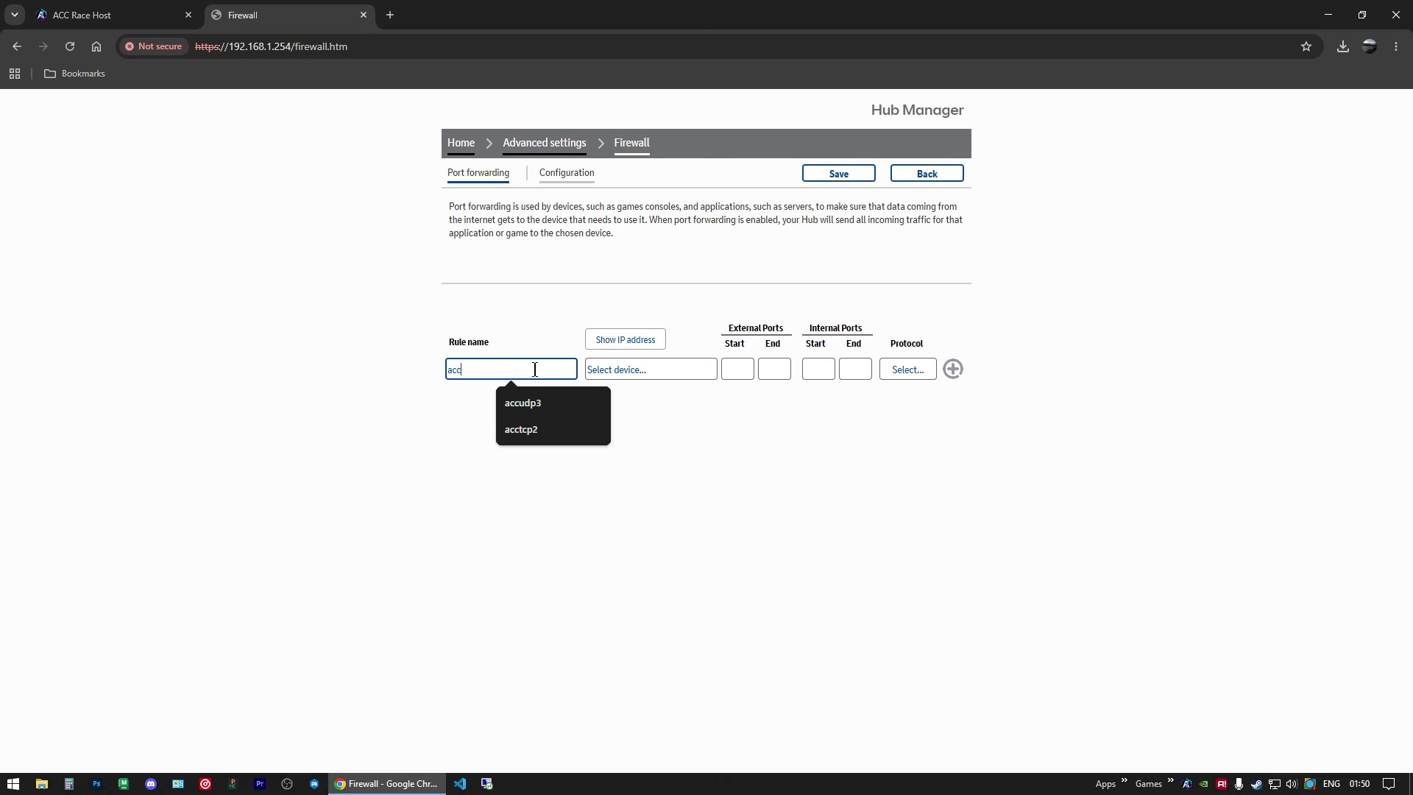
pyautogui.write('cctcp2')
pyautogui.click(640, 374)
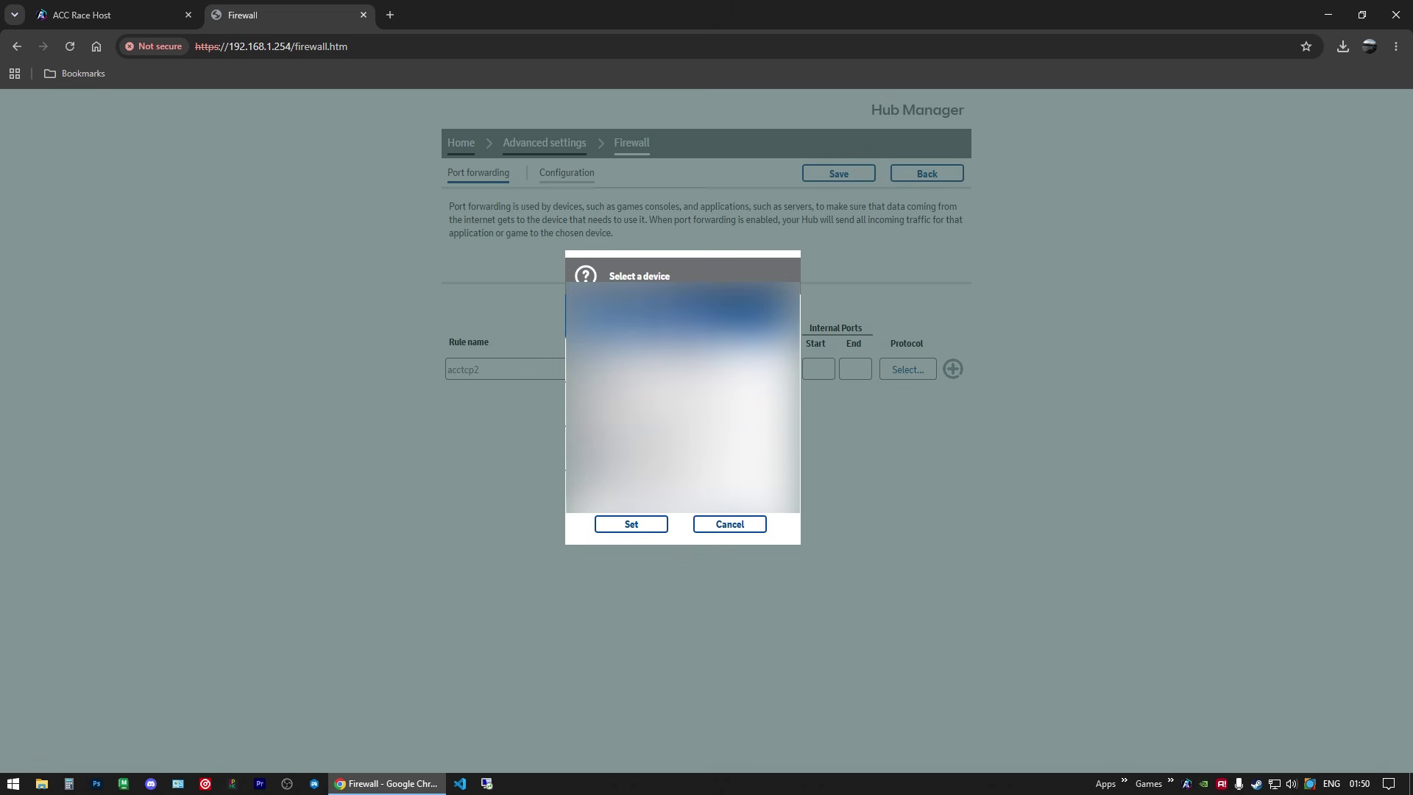
pyautogui.click(642, 526)
# Step: Enter port 9232, set the protocol to TCP, and add and save the rule
pyautogui.click(738, 368)
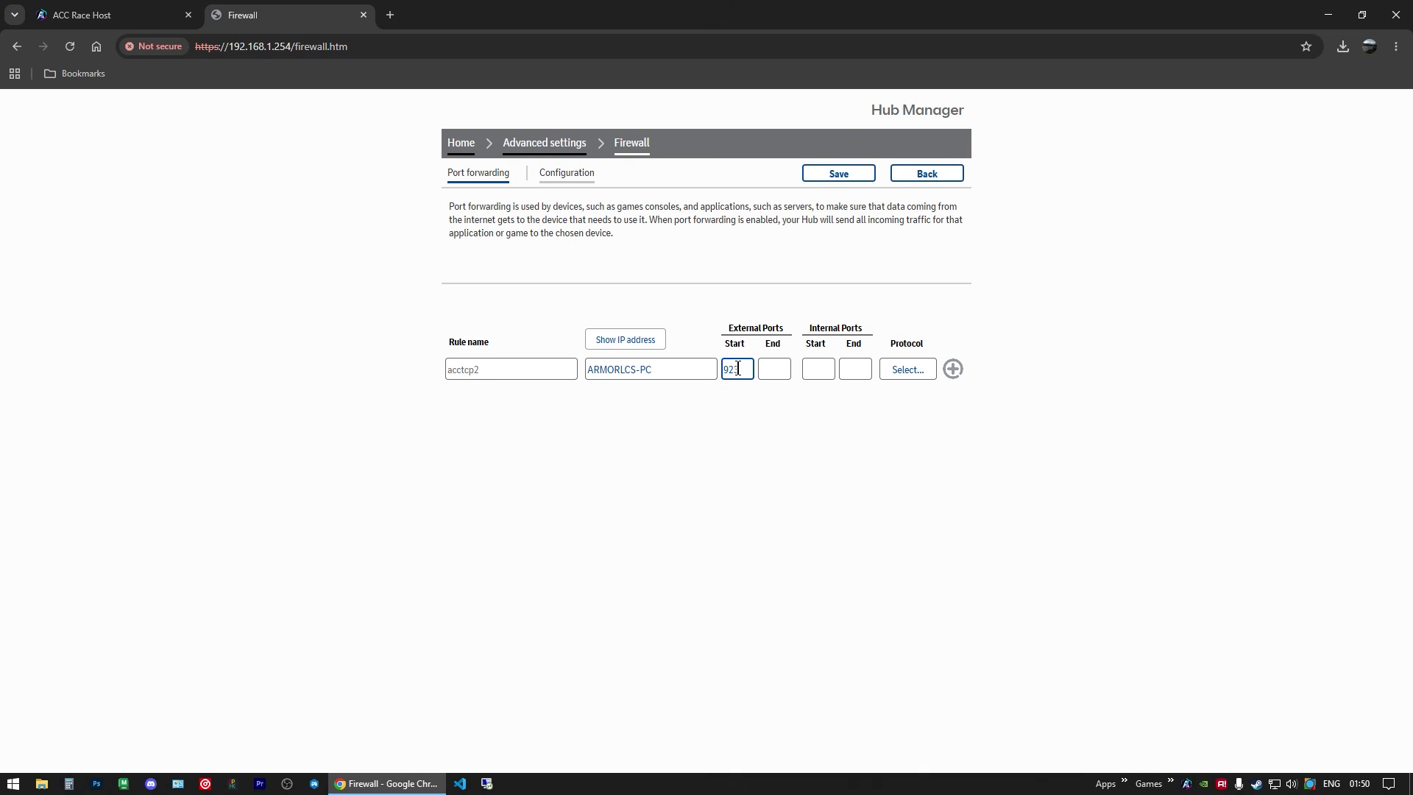
pyautogui.press('Tab')
pyautogui.write('9232')
pyautogui.press('Tab')
pyautogui.press('Tab')
pyautogui.click(910, 371)
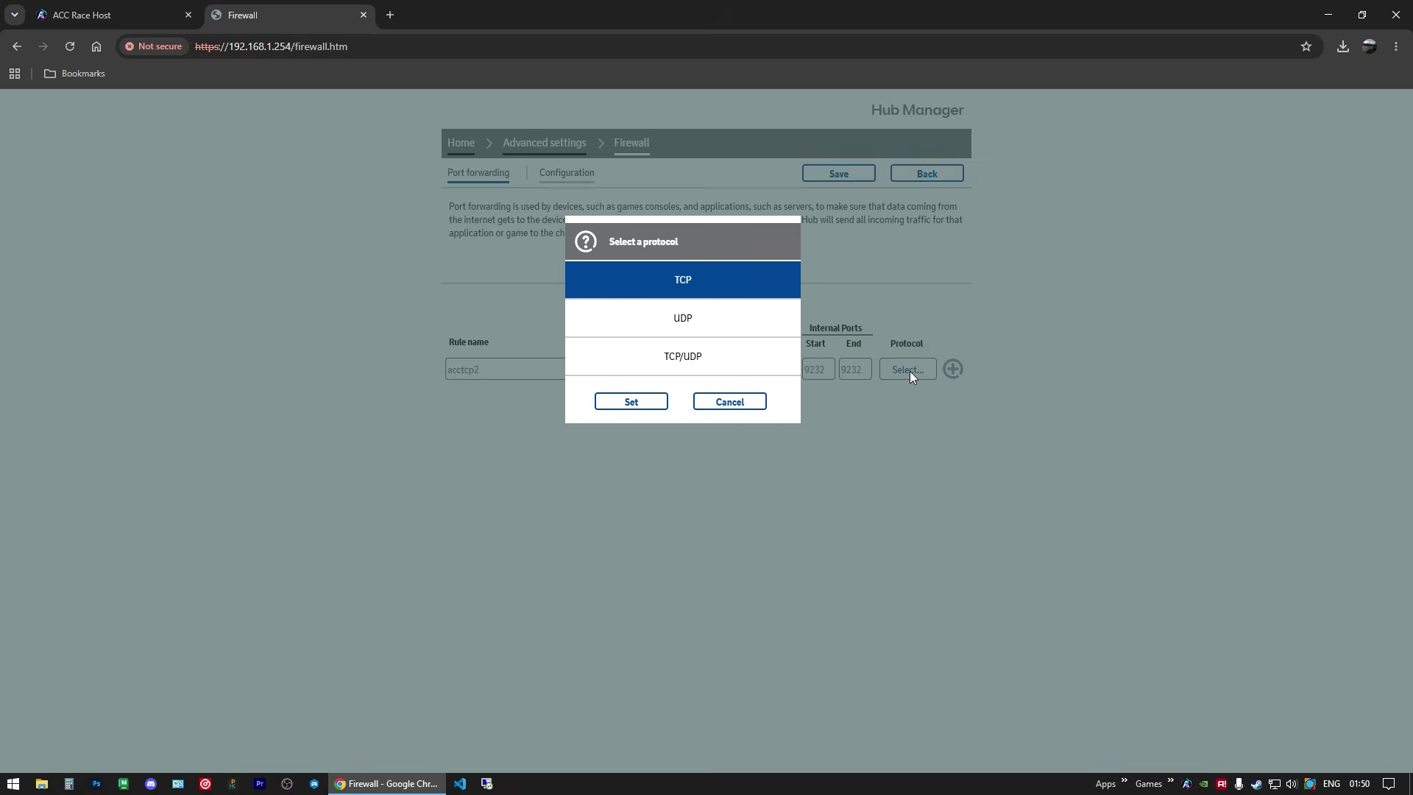
pyautogui.click(631, 401)
pyautogui.click(951, 370)
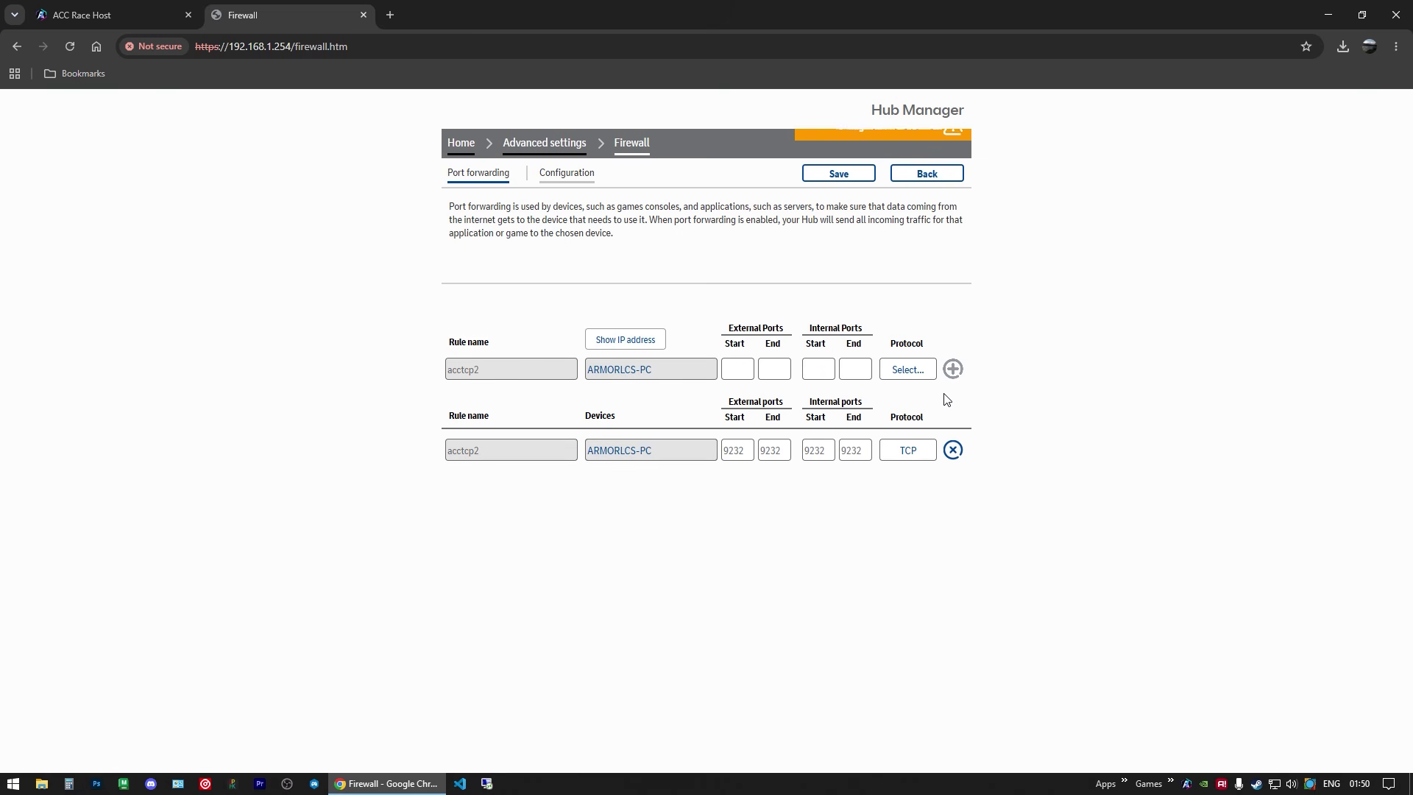
pyautogui.click(839, 177)
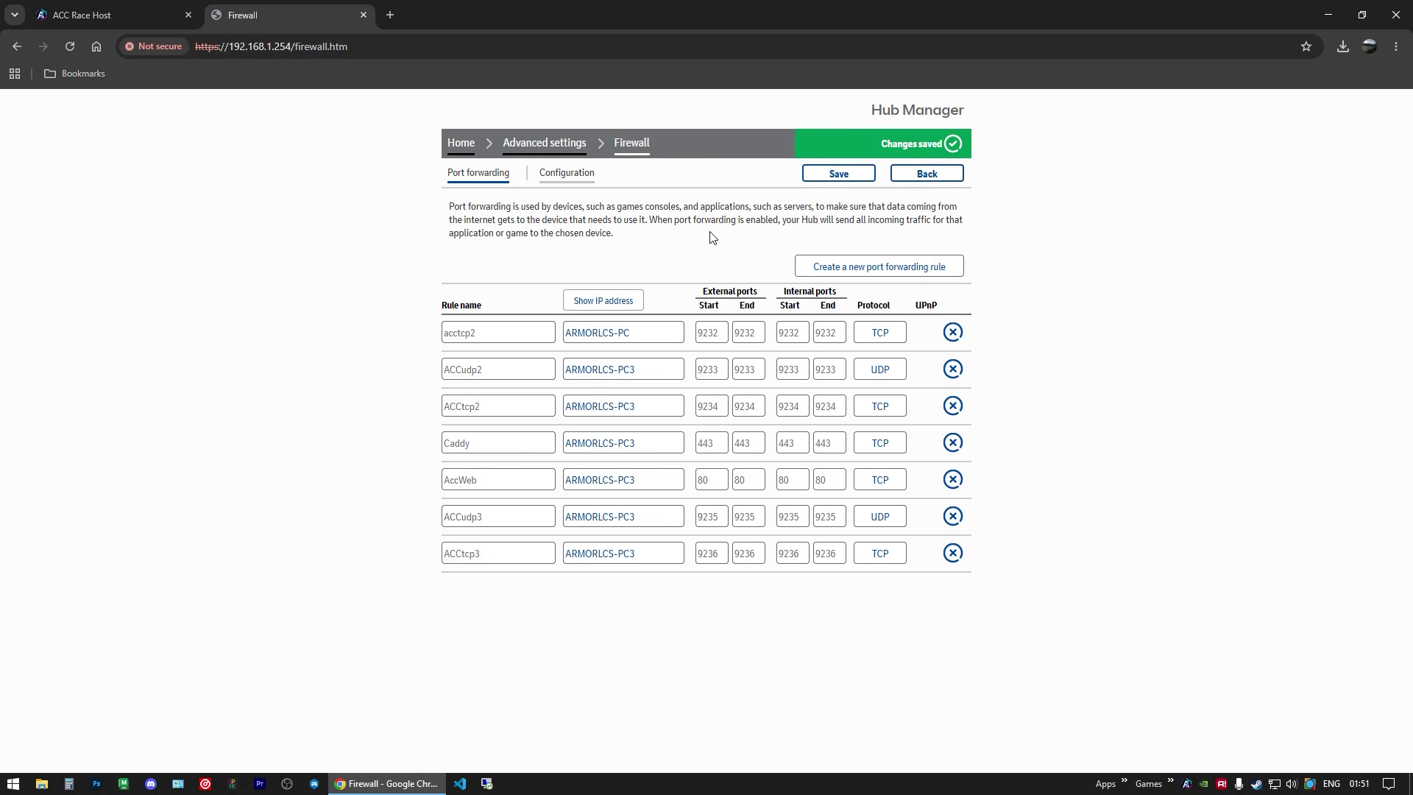
# Step: Create another port forwarding rule named accudp2 for the PC
pyautogui.click(876, 267)
pyautogui.click(515, 369)
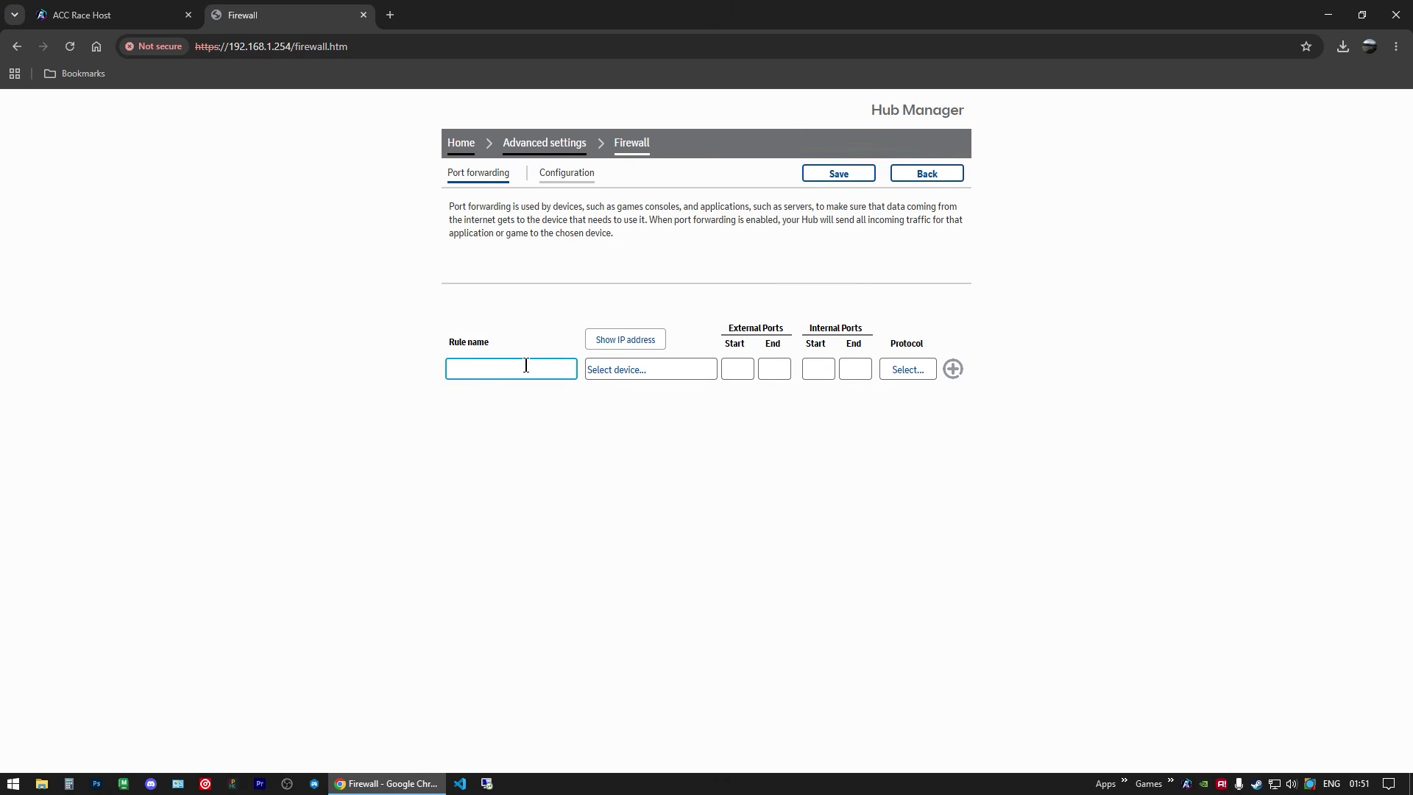
pyautogui.write('acc')
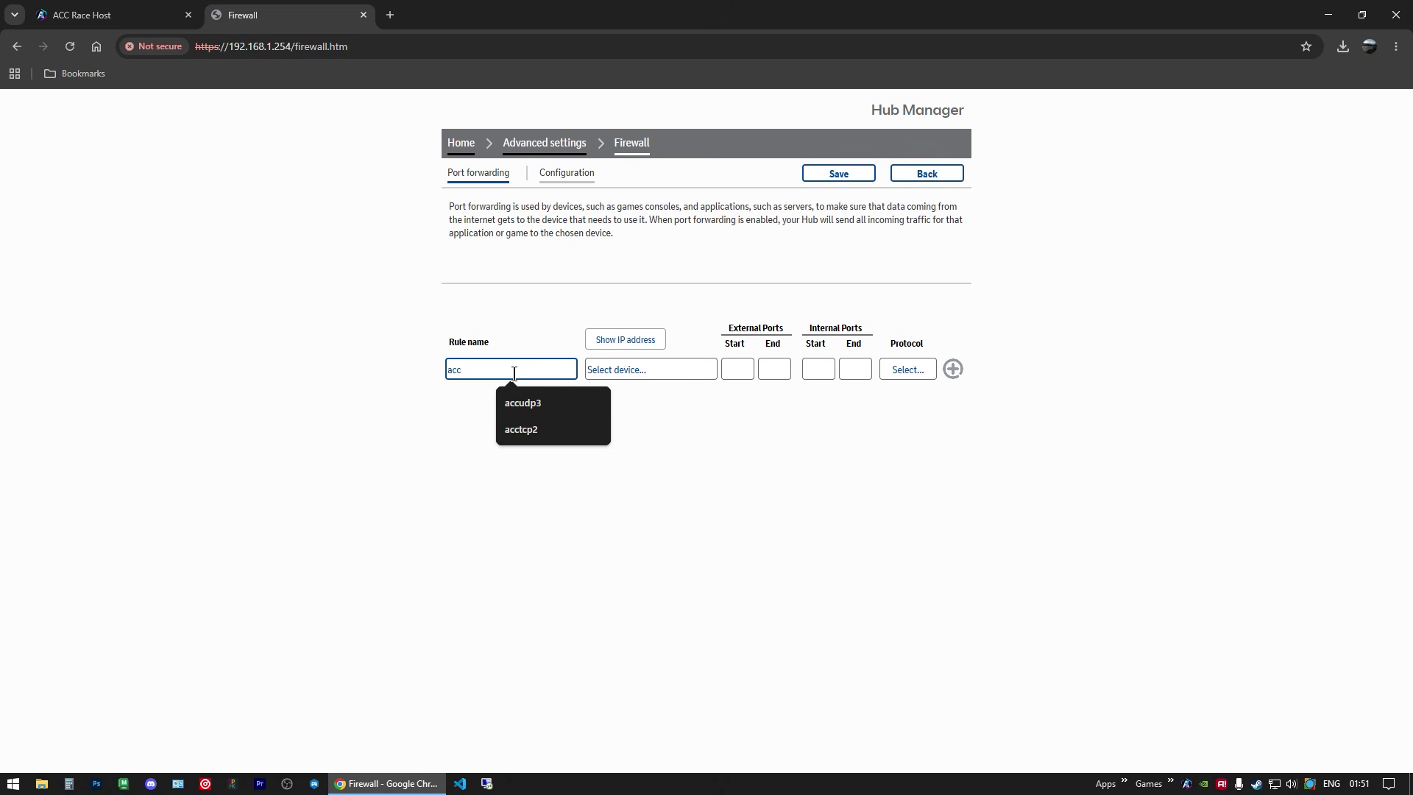
pyautogui.write('udp')
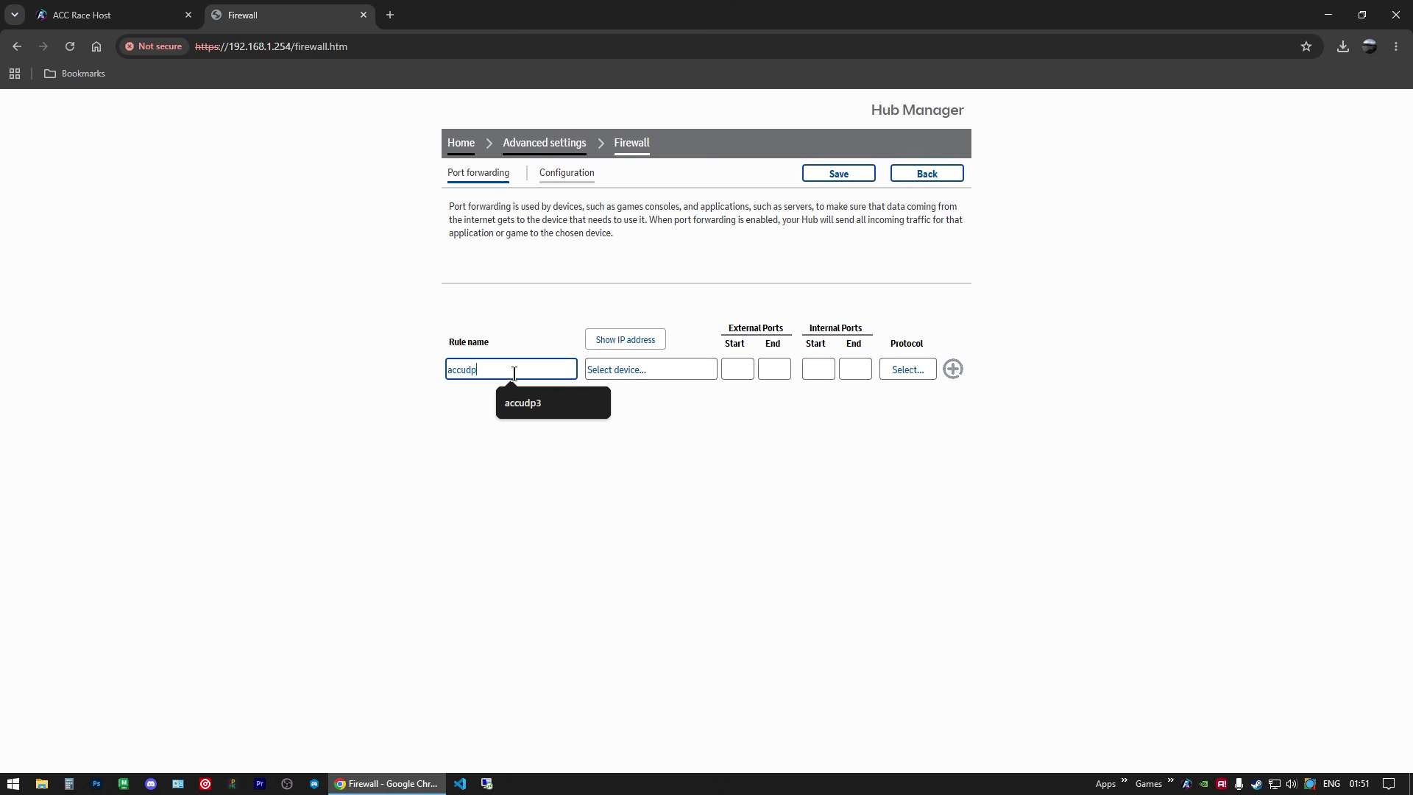
pyautogui.write('2')
pyautogui.click(621, 369)
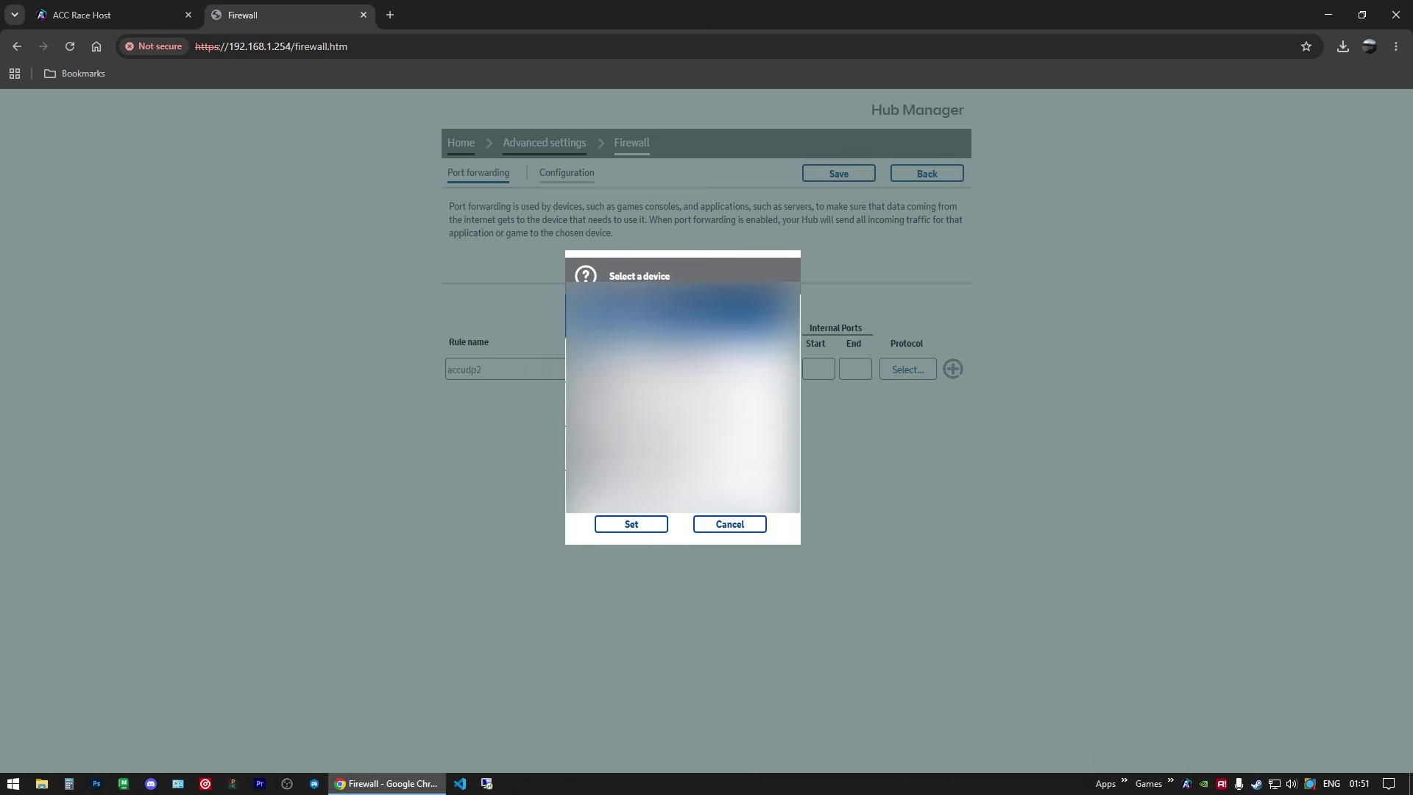
pyautogui.click(632, 524)
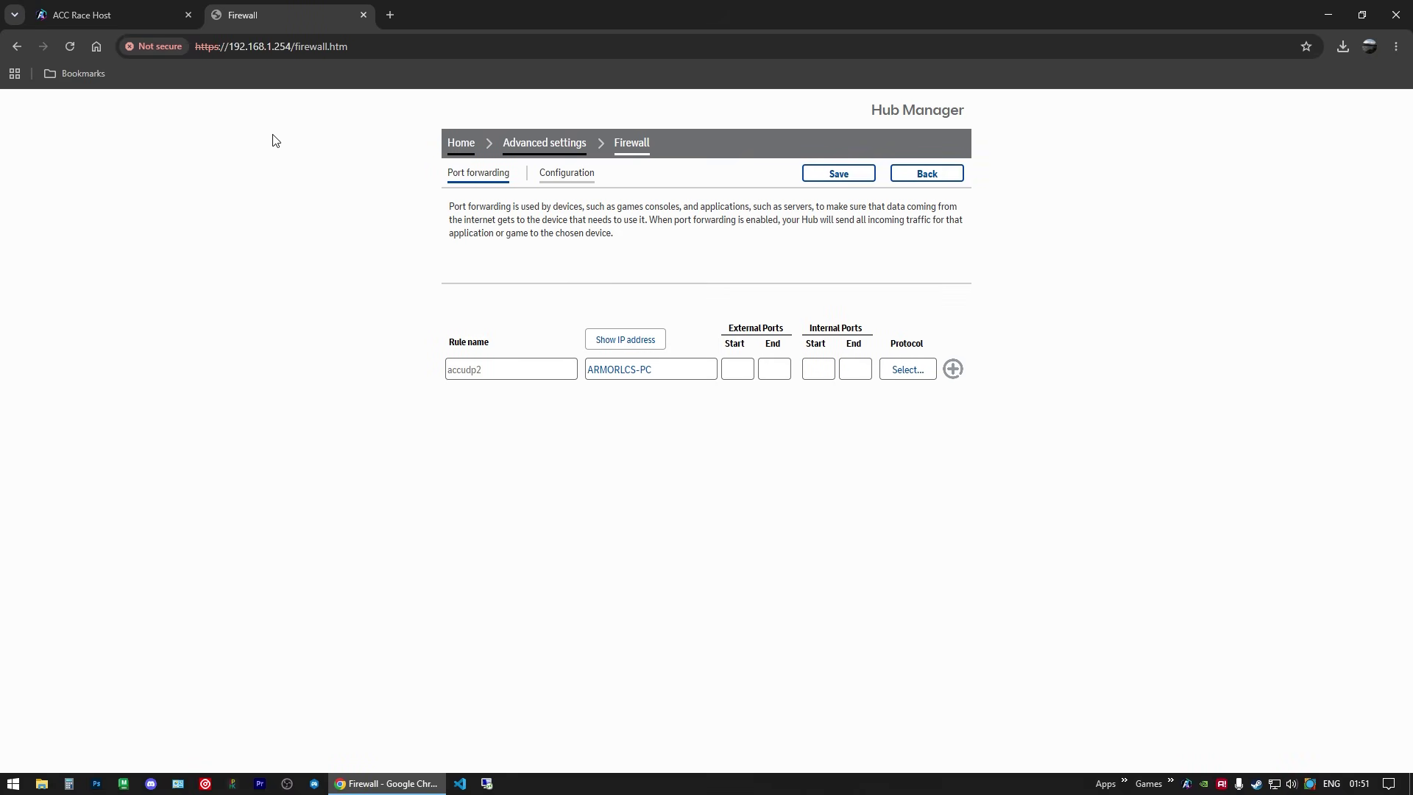
# Step: Look up the server's UDP port number in ACC Race Host
pyautogui.click(126, 12)
pyautogui.moveTo(593, 443); pyautogui.dragTo(571, 442)
pyautogui.click(257, 13)
# Step: Enter 9231 for the external and internal ports, choose UDP, and add and save the rule
pyautogui.click(738, 368)
pyautogui.press('Tab')
pyautogui.write('9231')
pyautogui.press('Tab')
pyautogui.write('9231')
pyautogui.press('Tab')
pyautogui.click(899, 369)
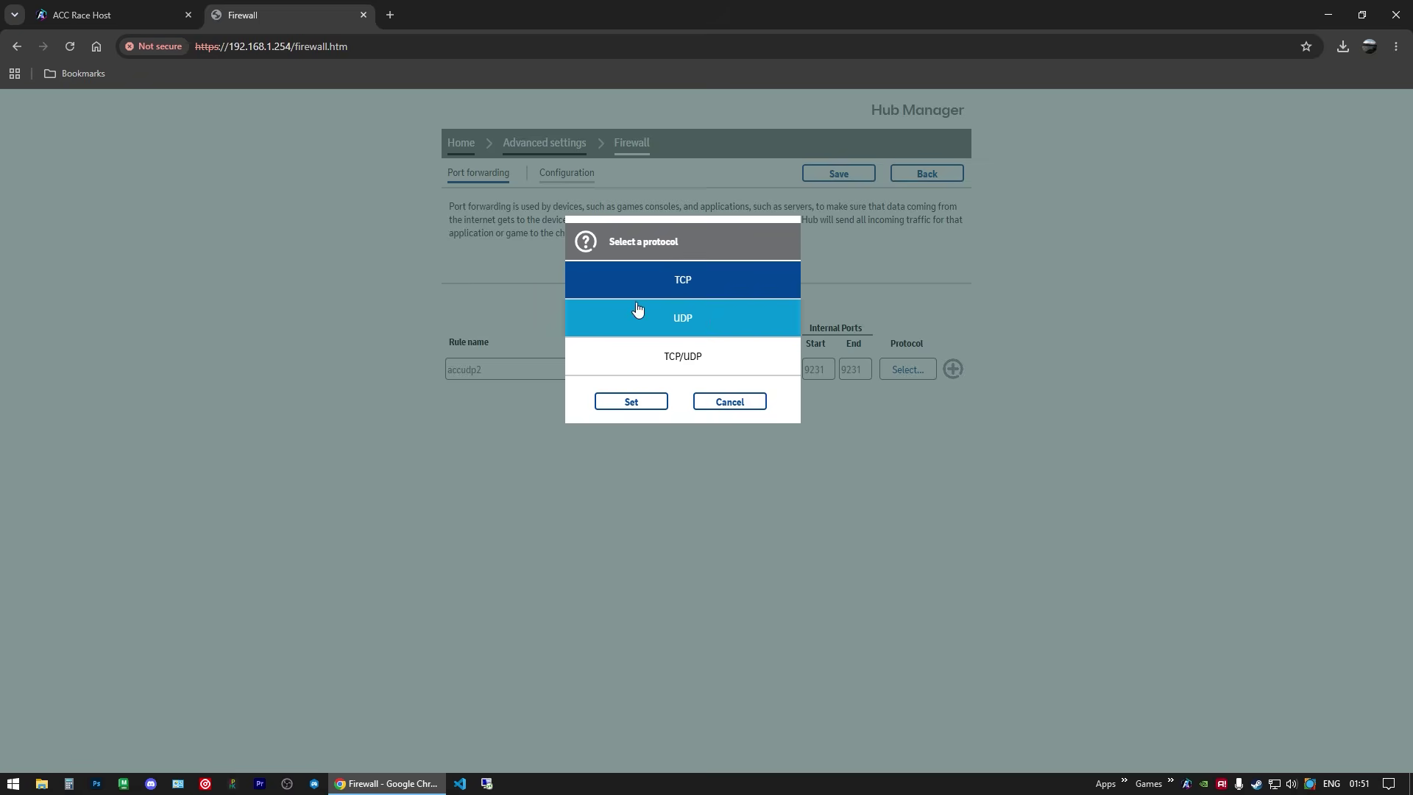
pyautogui.click(672, 315)
pyautogui.click(640, 402)
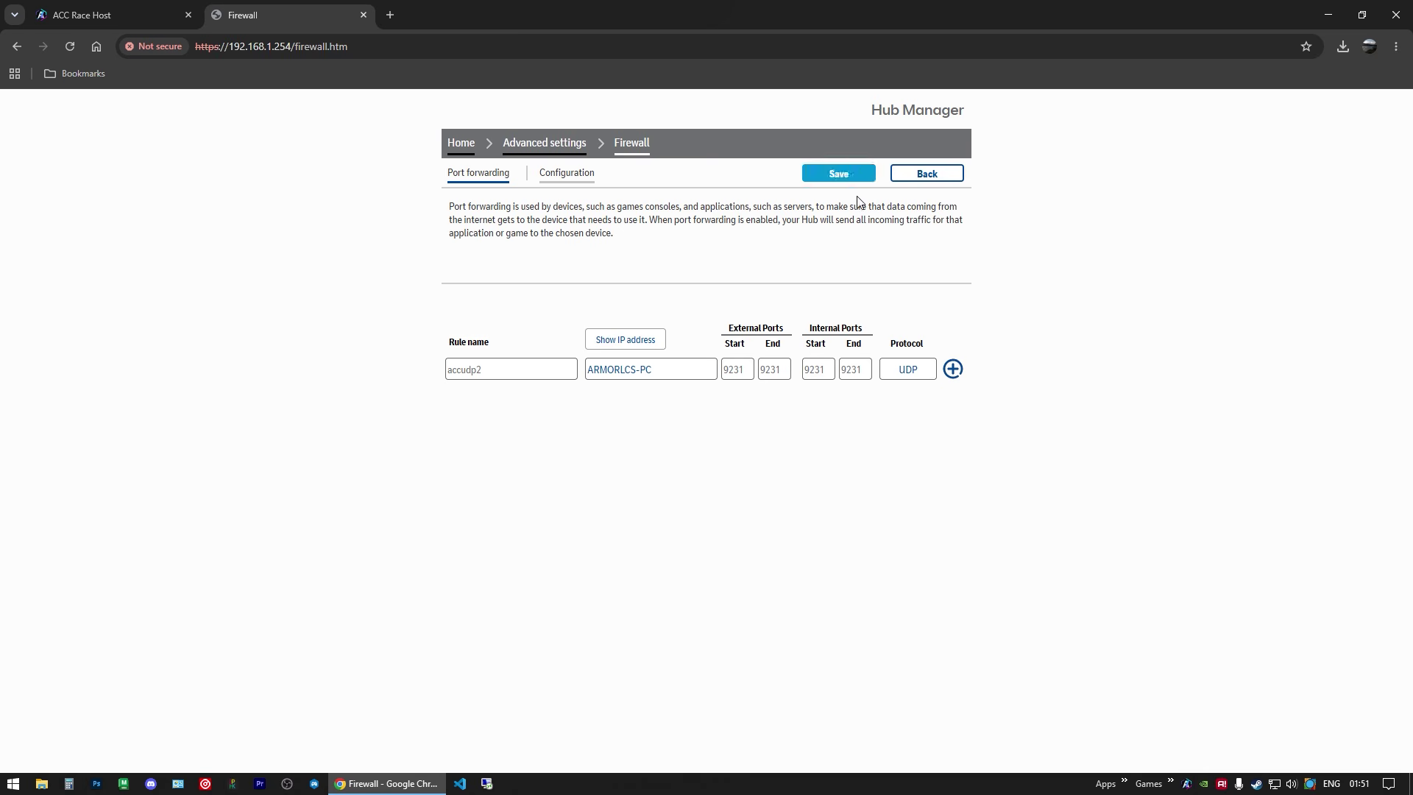
pyautogui.click(952, 368)
pyautogui.click(837, 177)
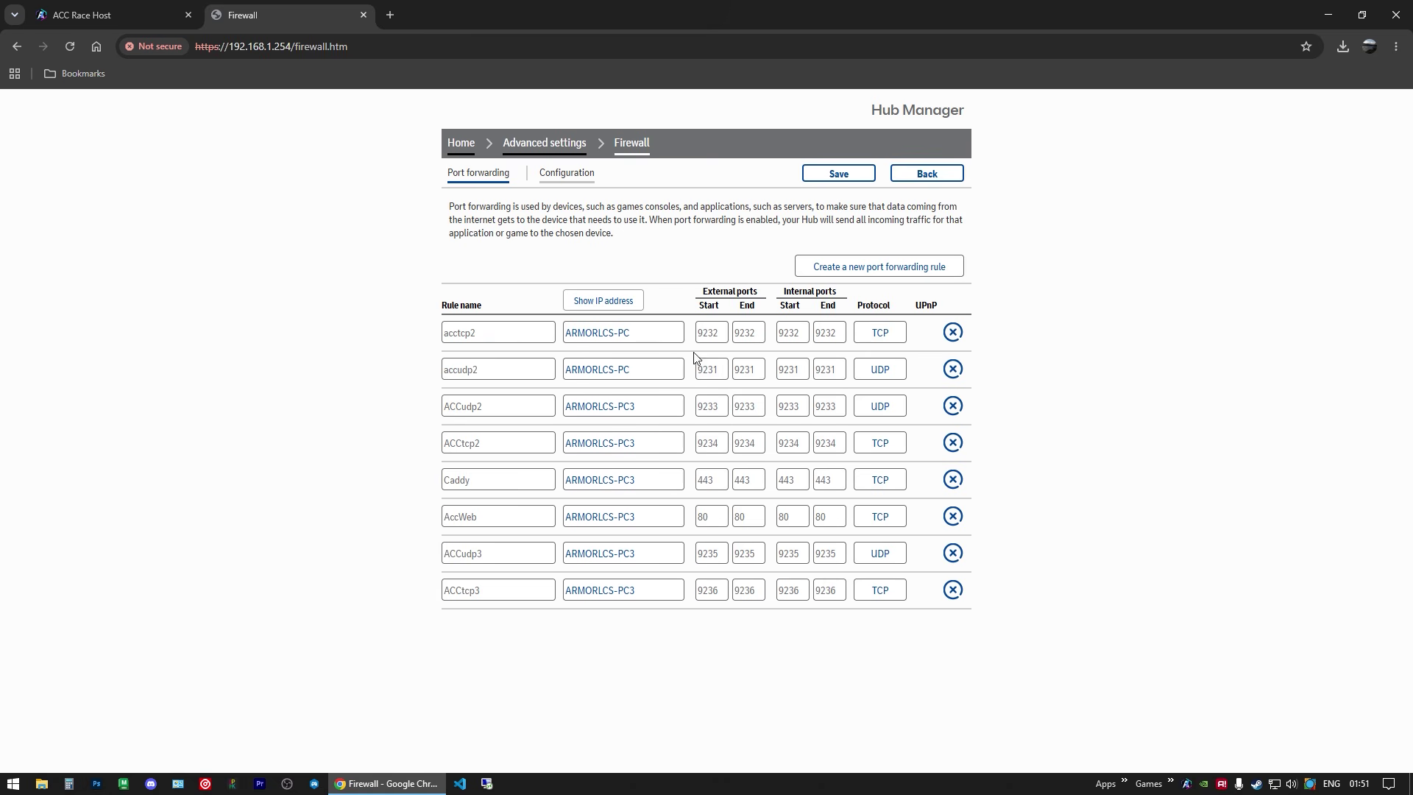
# Step: Launch Assetto Corsa Competizione, search multiplayer for 'acc race host', and select the Kyalami server
pyautogui.click(1171, 782)
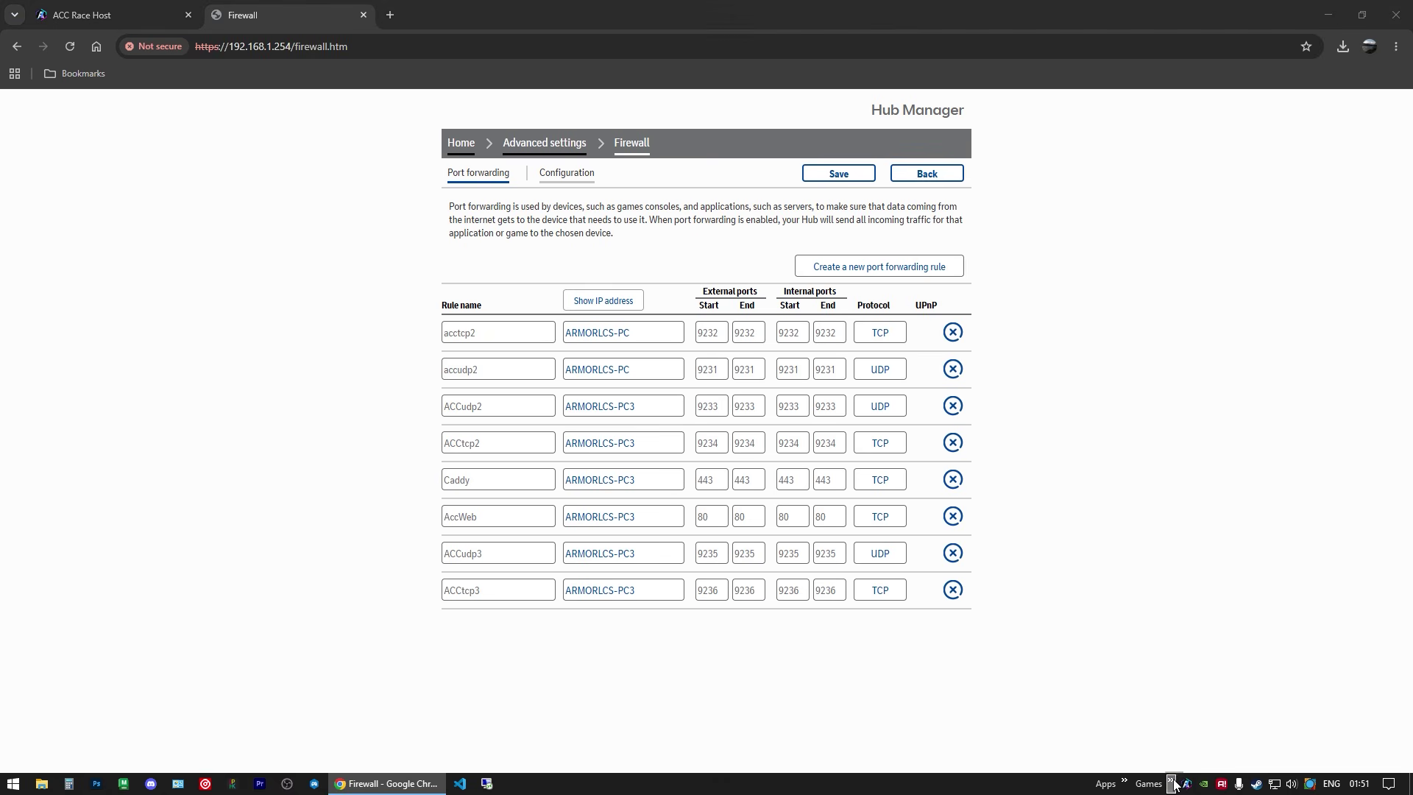
pyautogui.click(1216, 622)
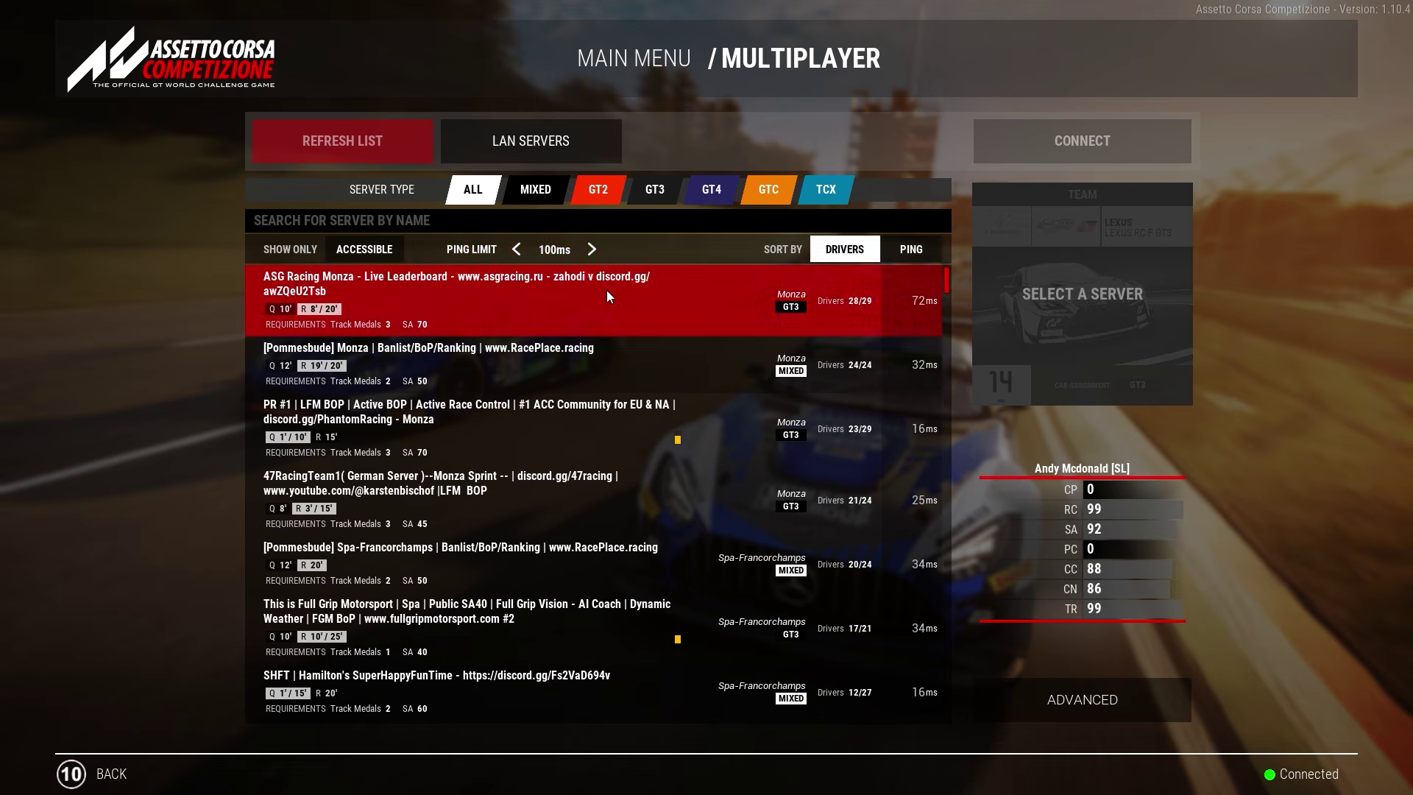
pyautogui.click(466, 221)
pyautogui.write('serve')
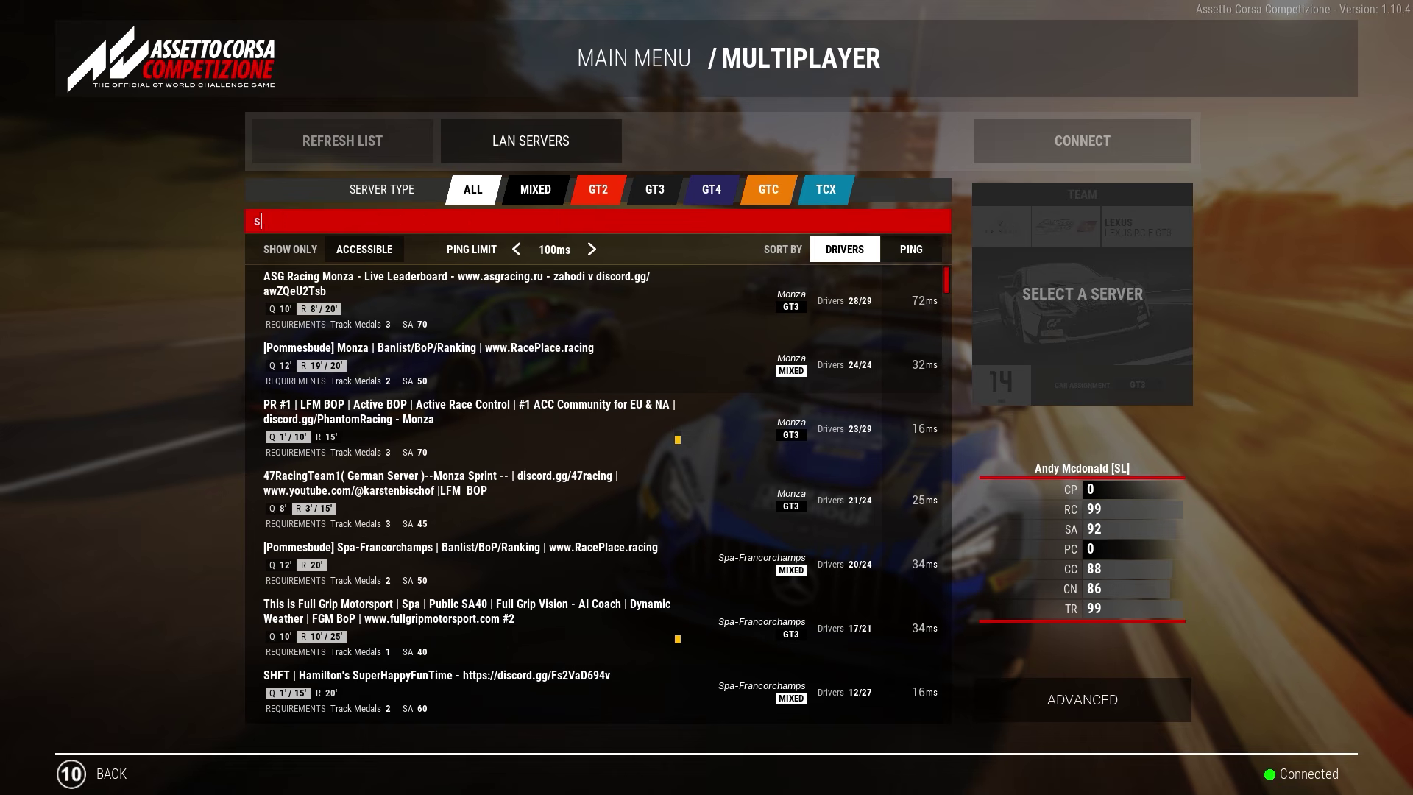
pyautogui.press('BackSpace')
pyautogui.write('acc race host')
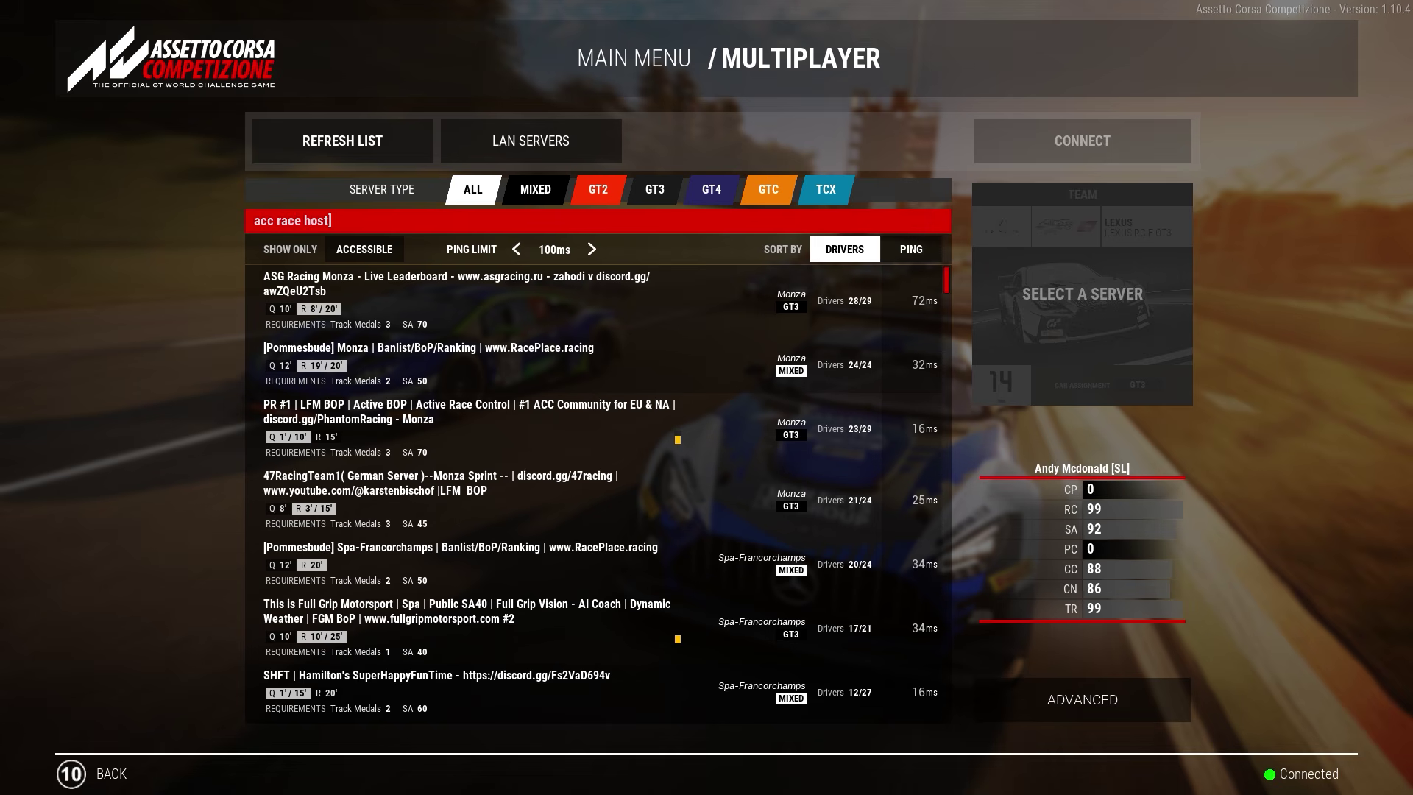
pyautogui.press('Return')
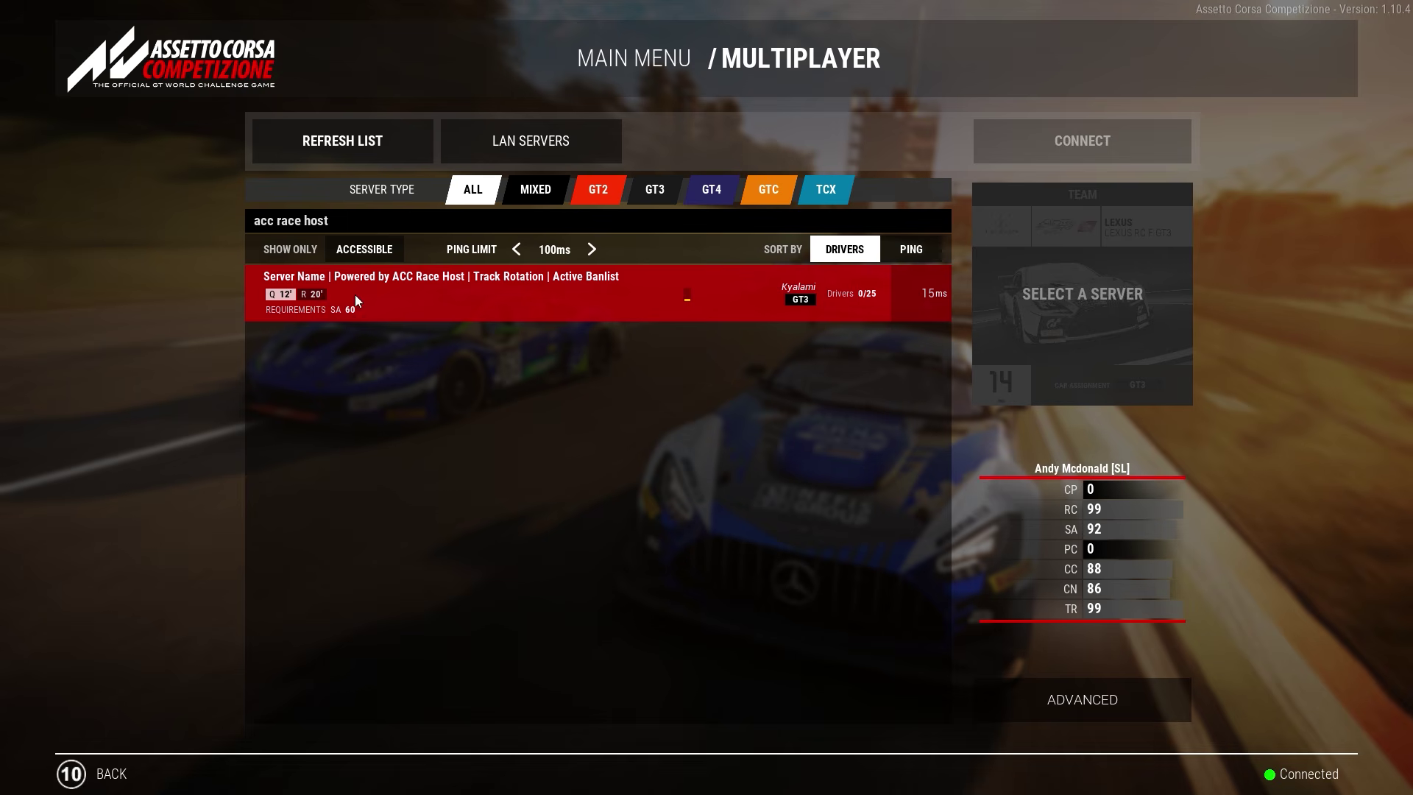
pyautogui.click(585, 294)
# Step: Join the ACC Race Host server and log in as admin via the /admin chat command
pyautogui.click(1075, 145)
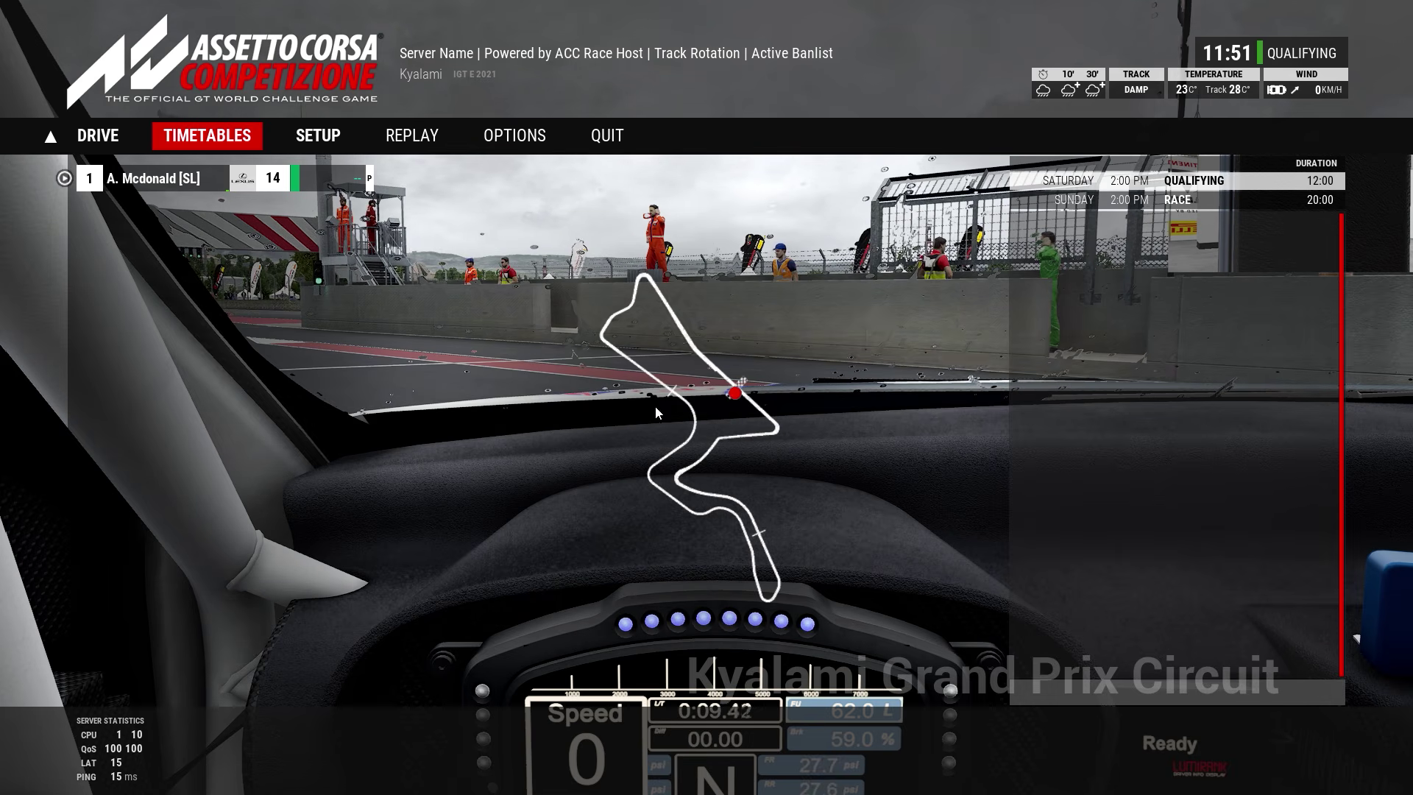
pyautogui.click(1038, 690)
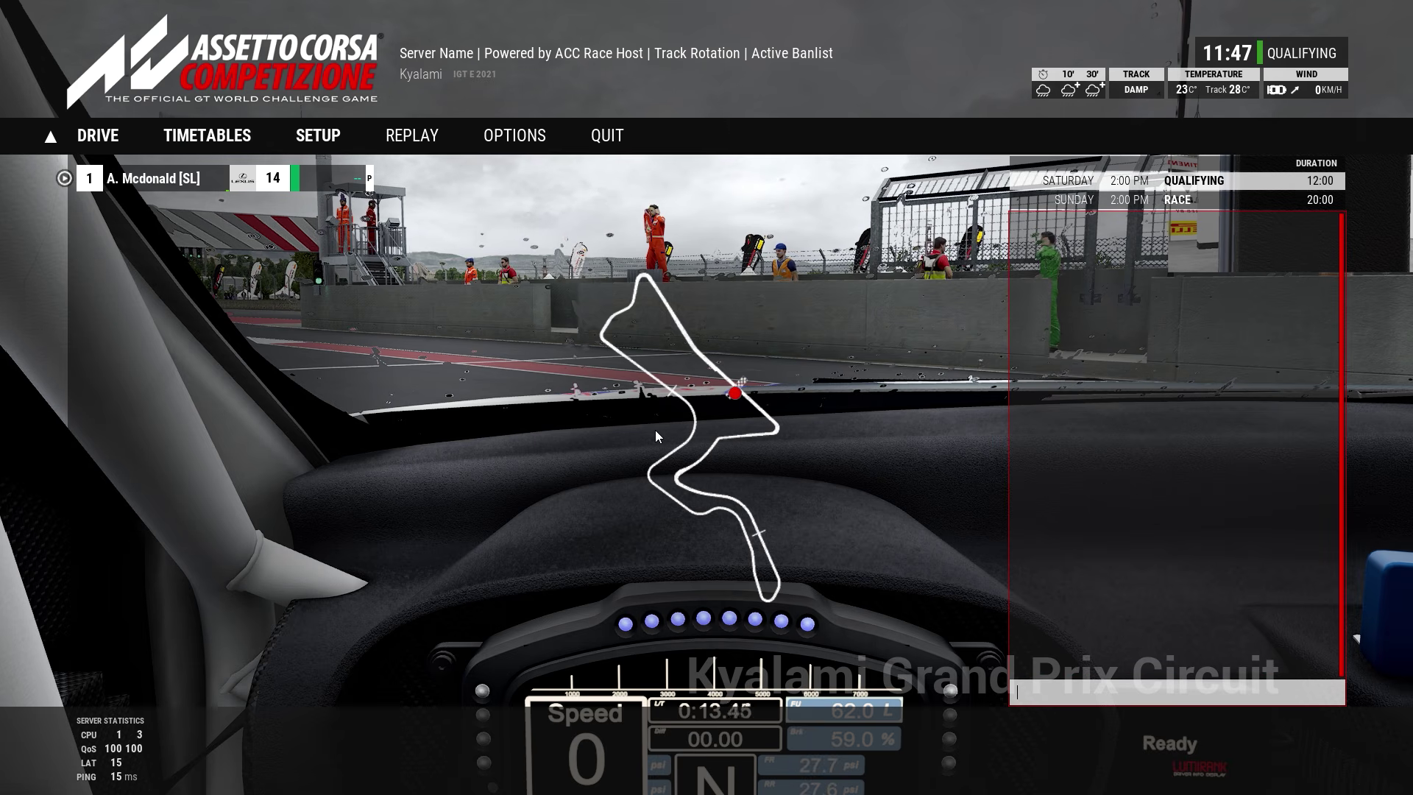
pyautogui.write('/admin')
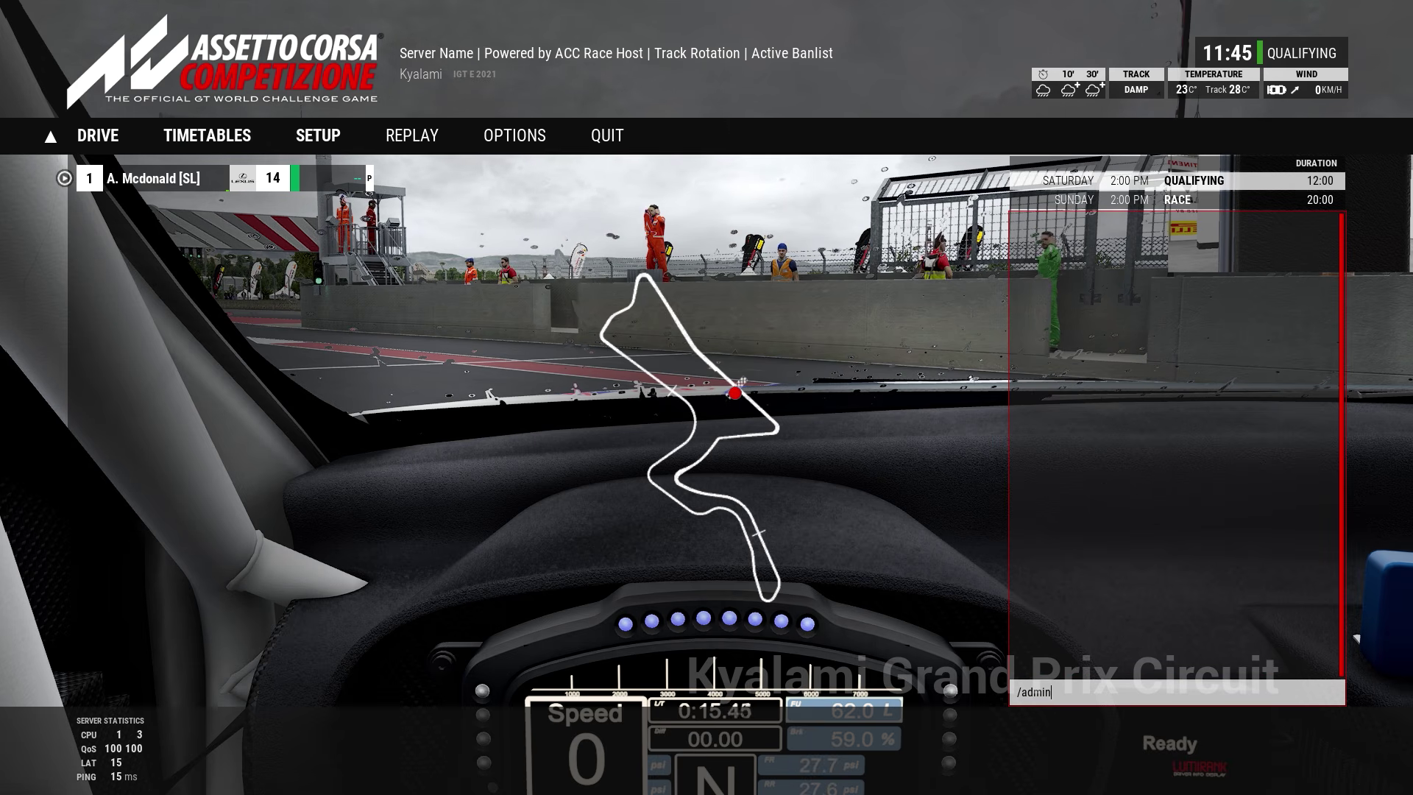
pyautogui.write(' admin')
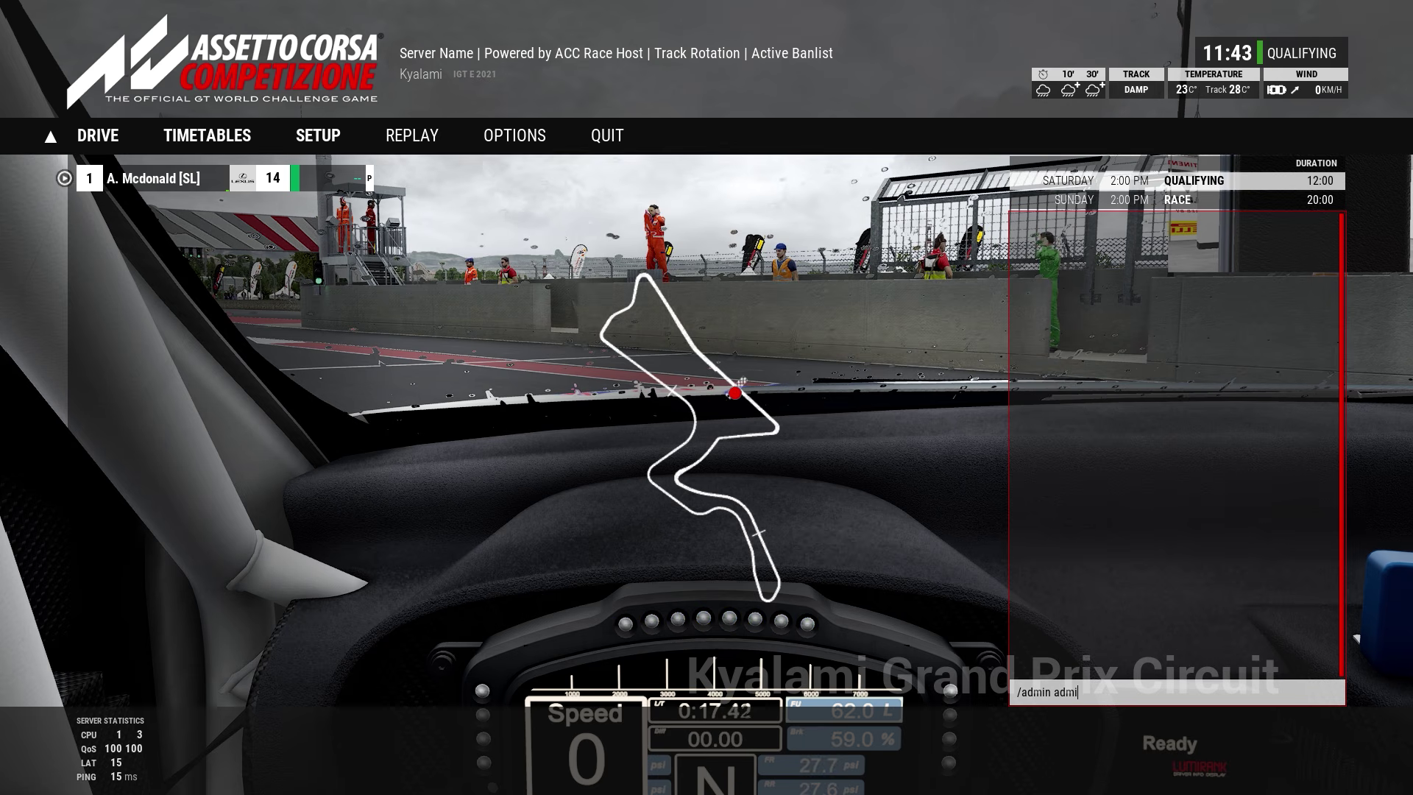
pyautogui.press('Return')
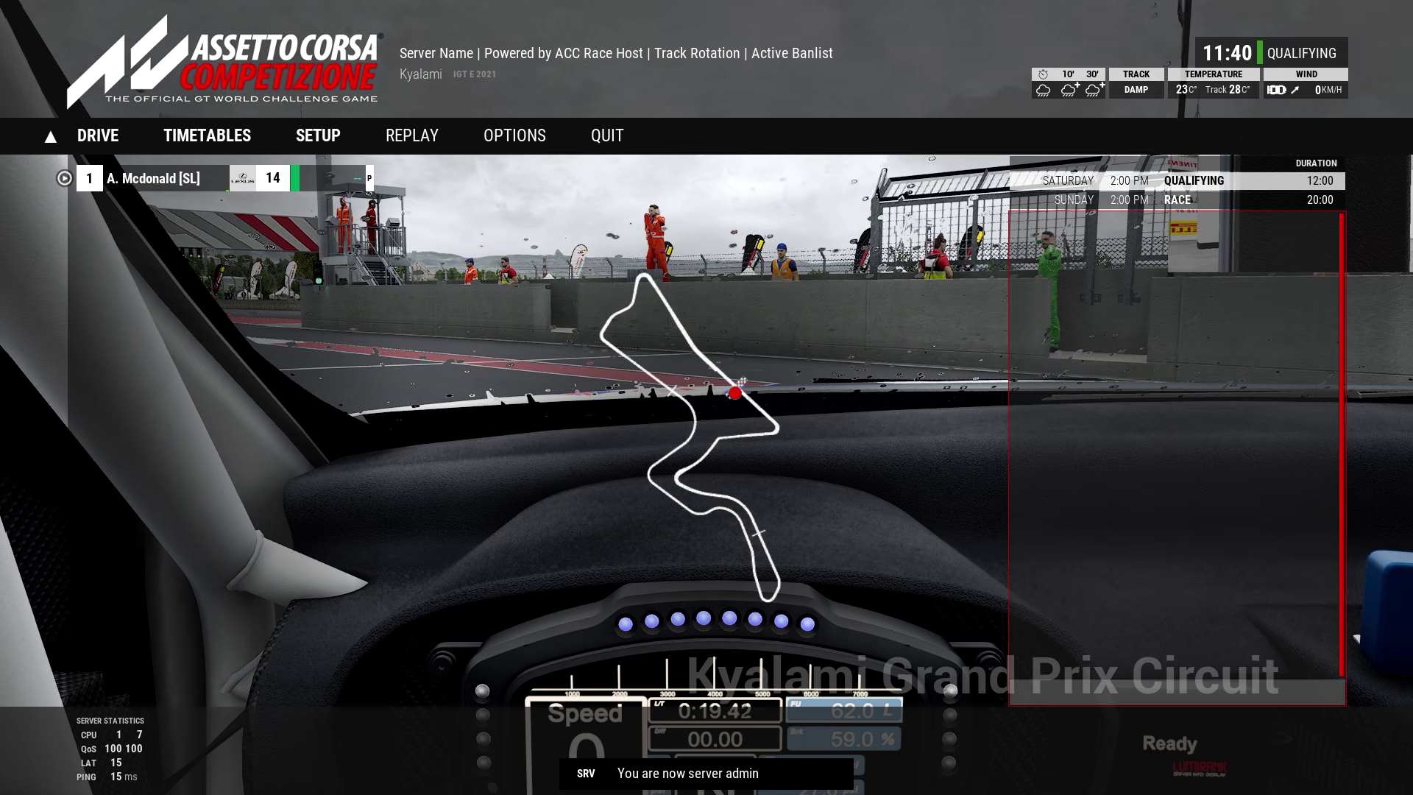
# Step: Send /next twice in chat to skip ahead to the next session
pyautogui.press('Return')
pyautogui.write('/')
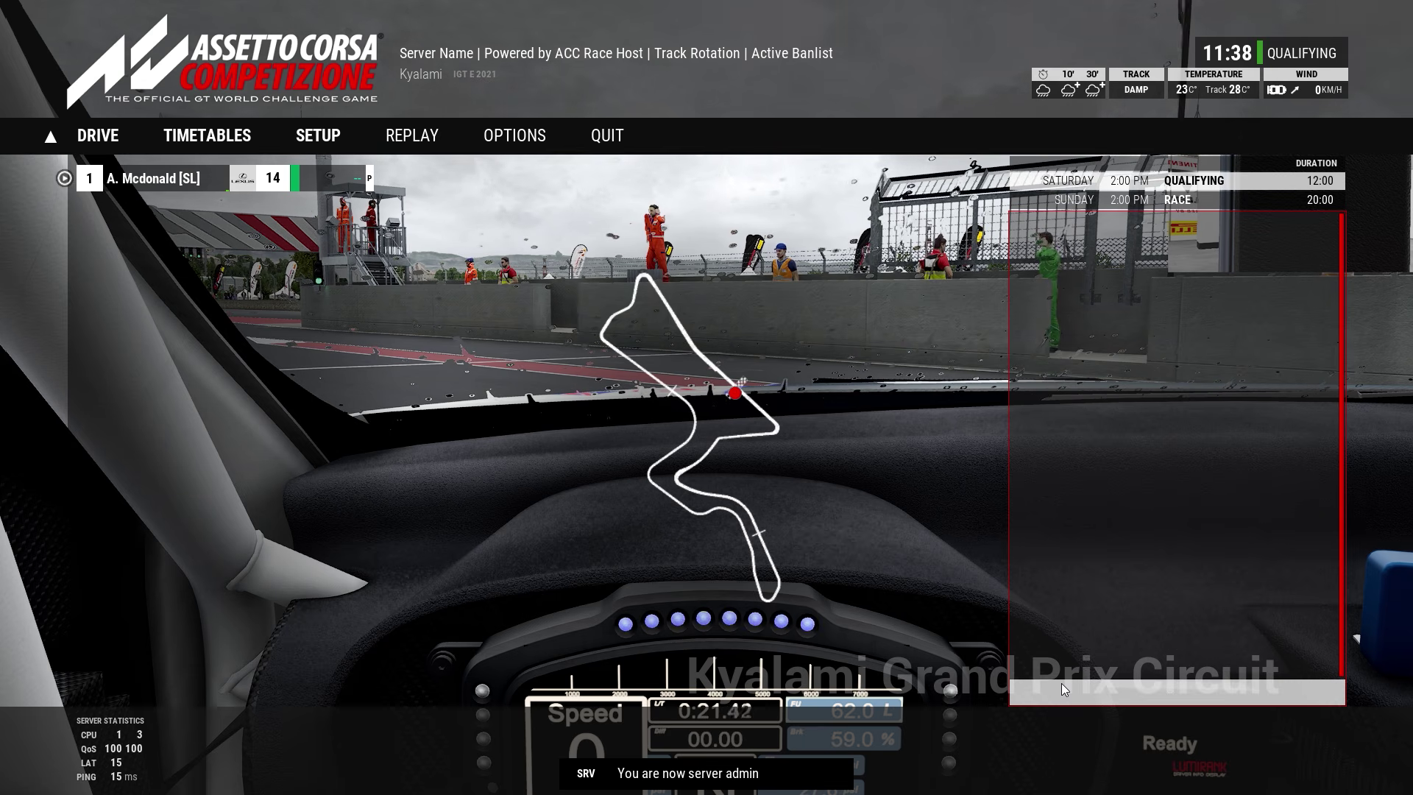
pyautogui.write('next')
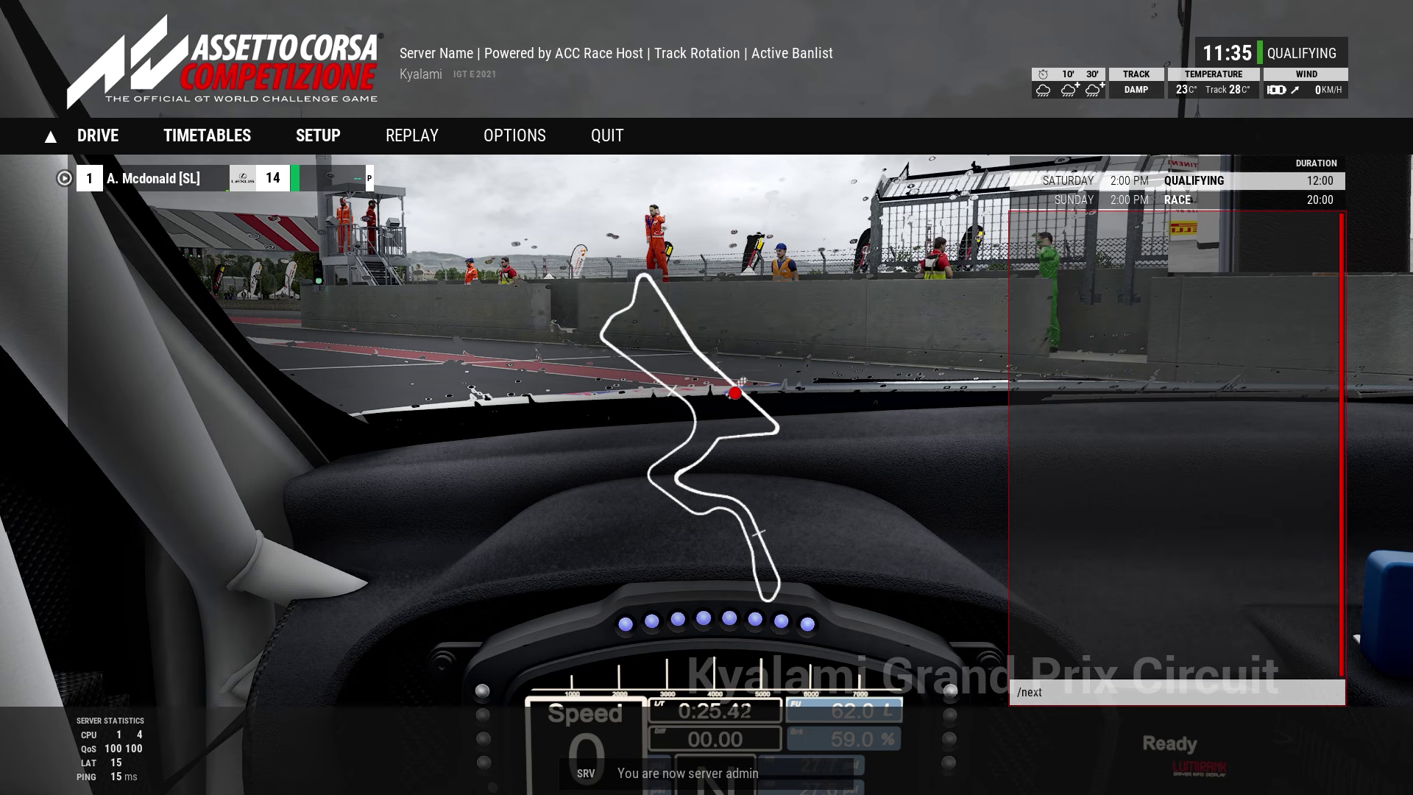
pyautogui.press('Return')
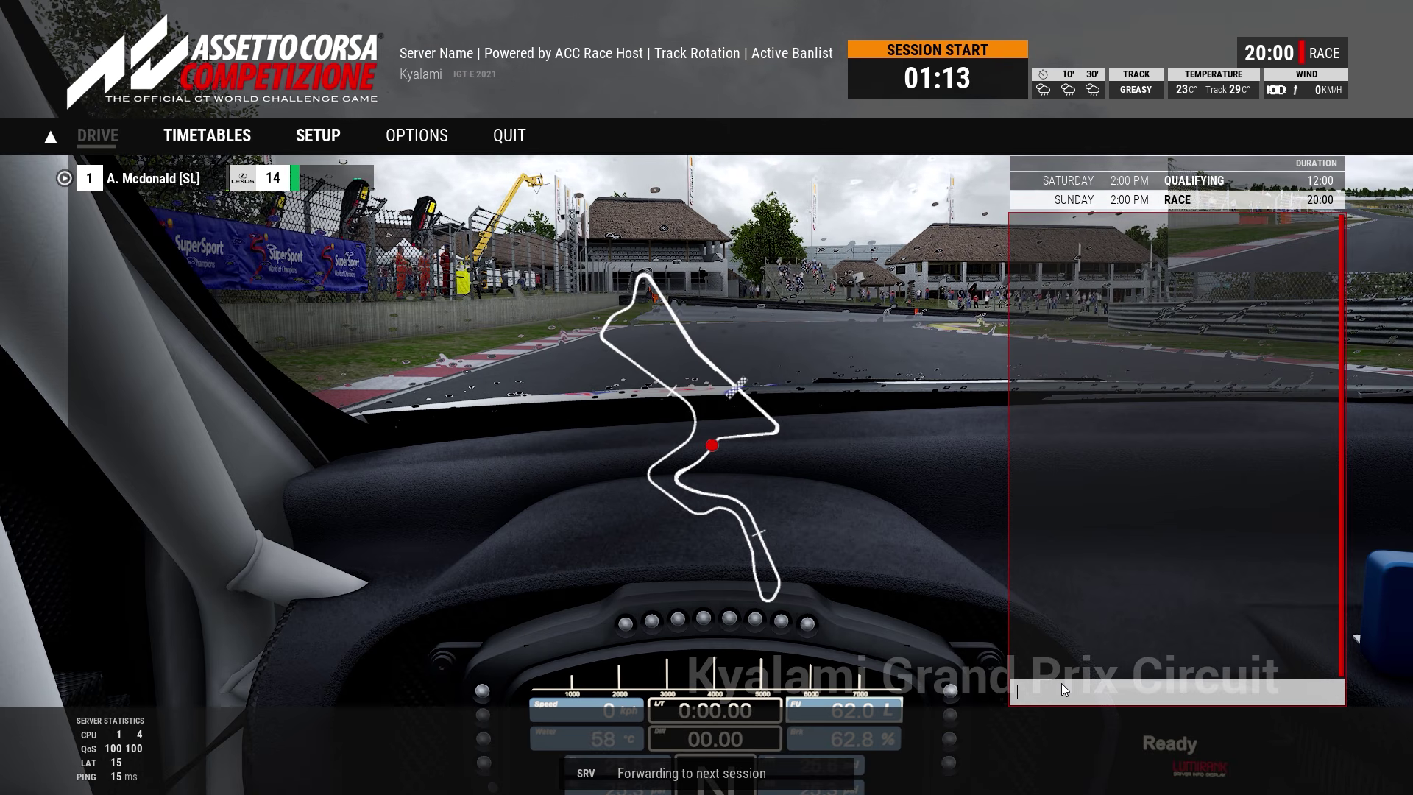
pyautogui.click(1061, 683)
pyautogui.write('/next')
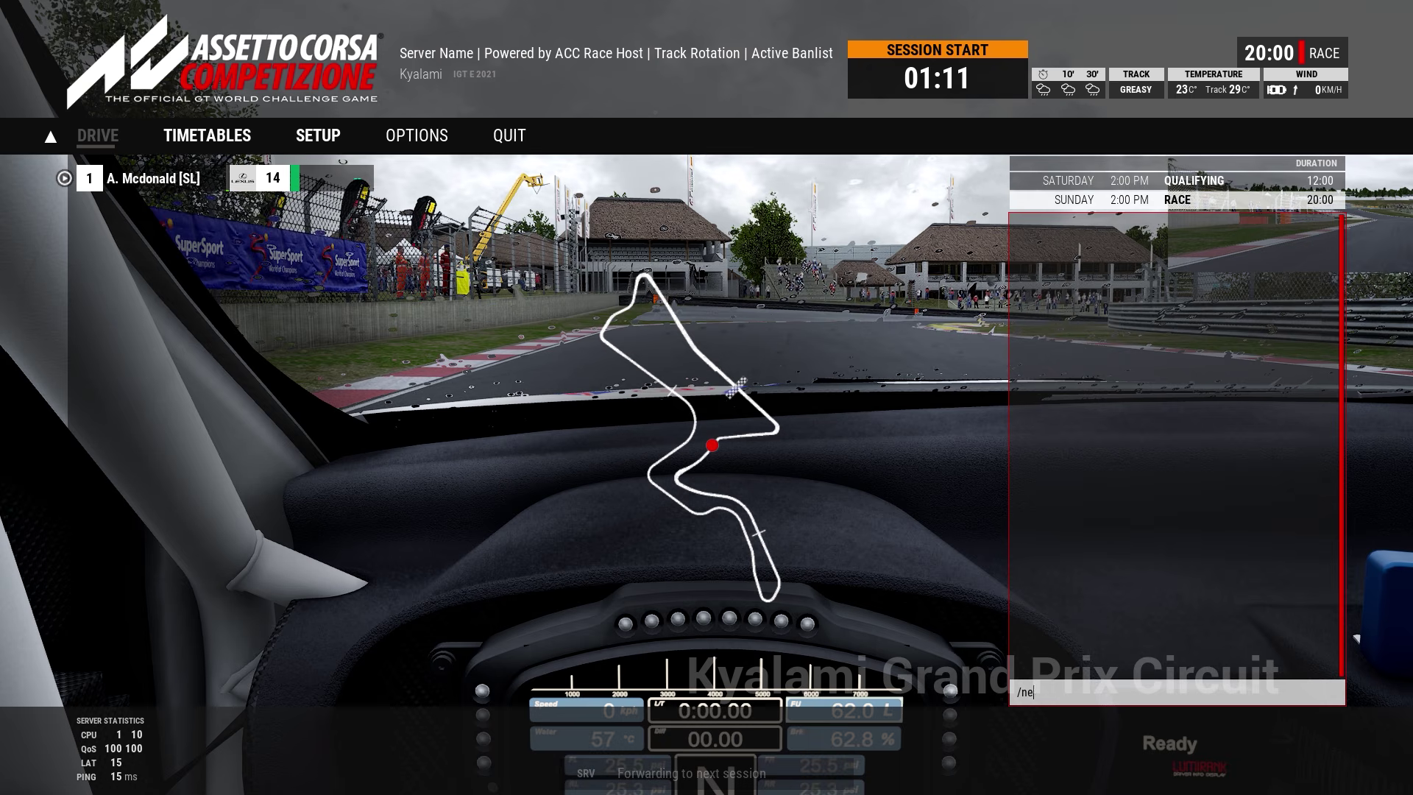
pyautogui.press('Return')
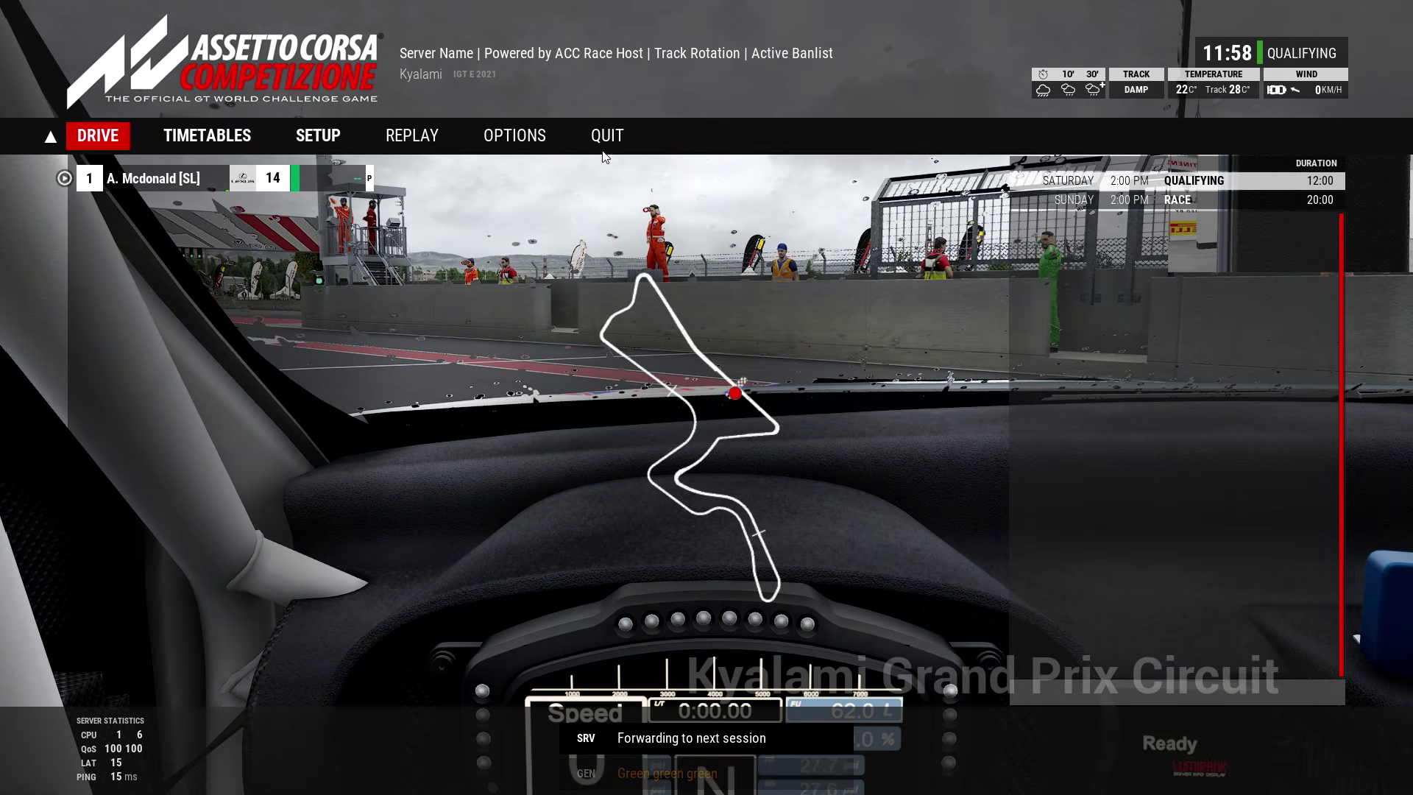
# Step: Leave the track, back out to the main menu, and confirm quitting the game
pyautogui.click(603, 144)
pyautogui.click(556, 463)
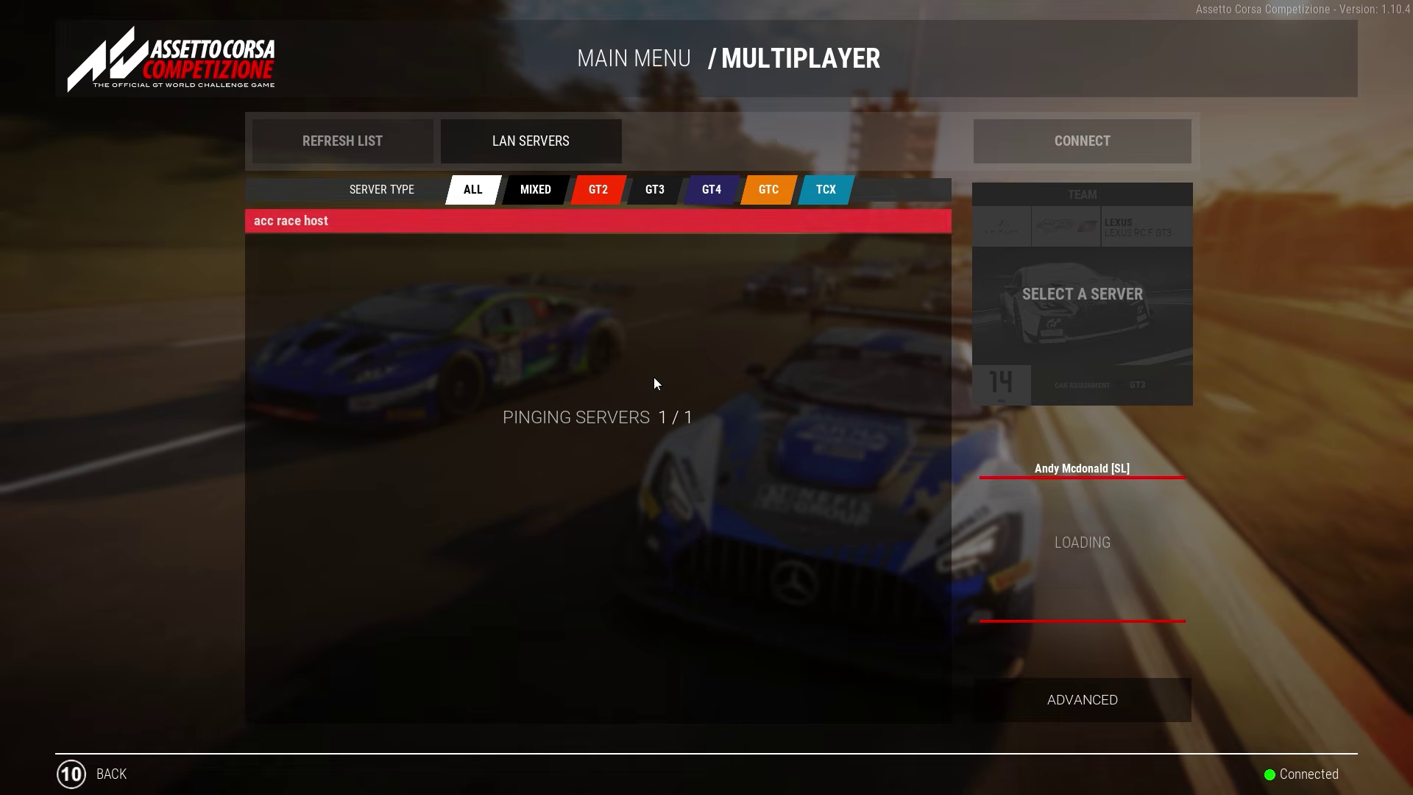
pyautogui.click(105, 781)
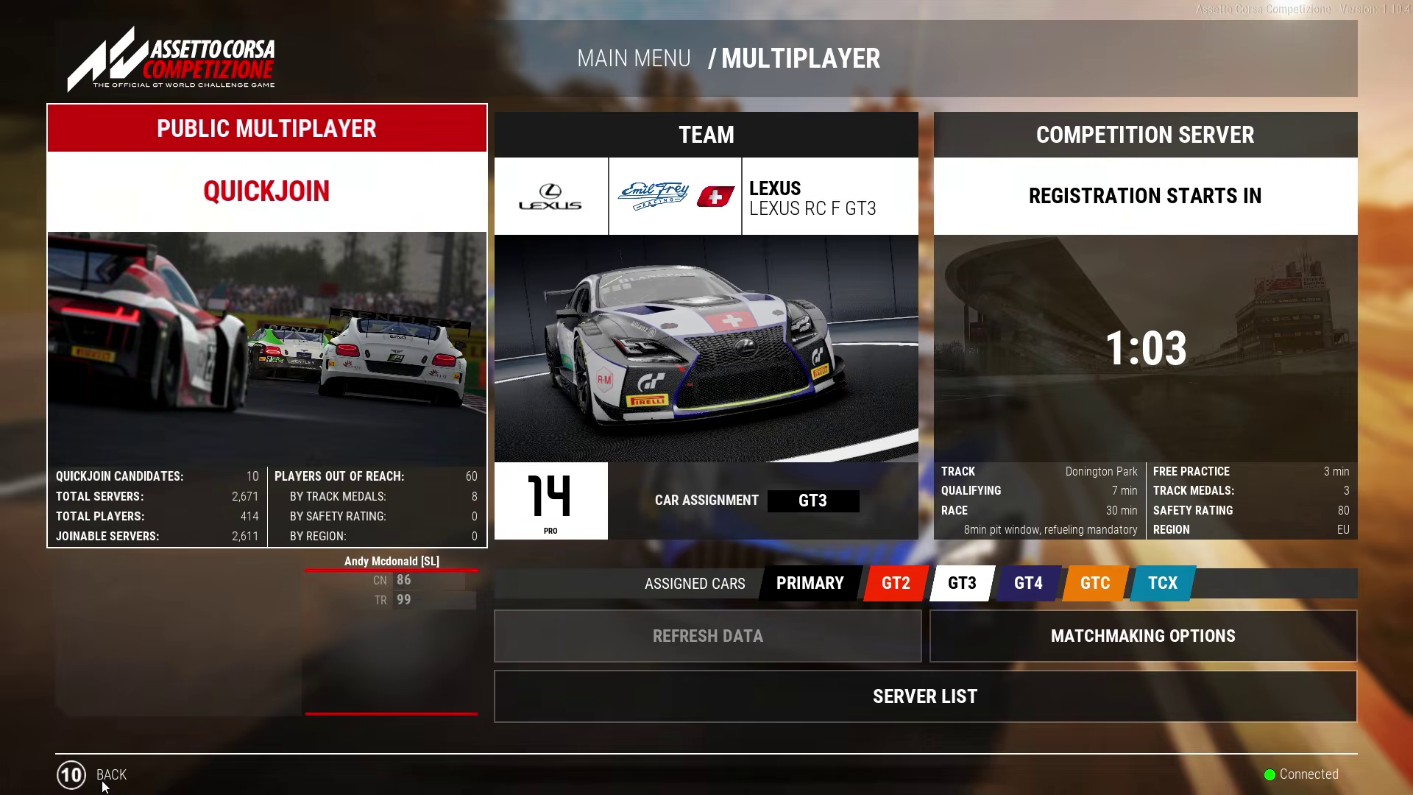
pyautogui.click(109, 778)
pyautogui.click(88, 789)
pyautogui.click(615, 466)
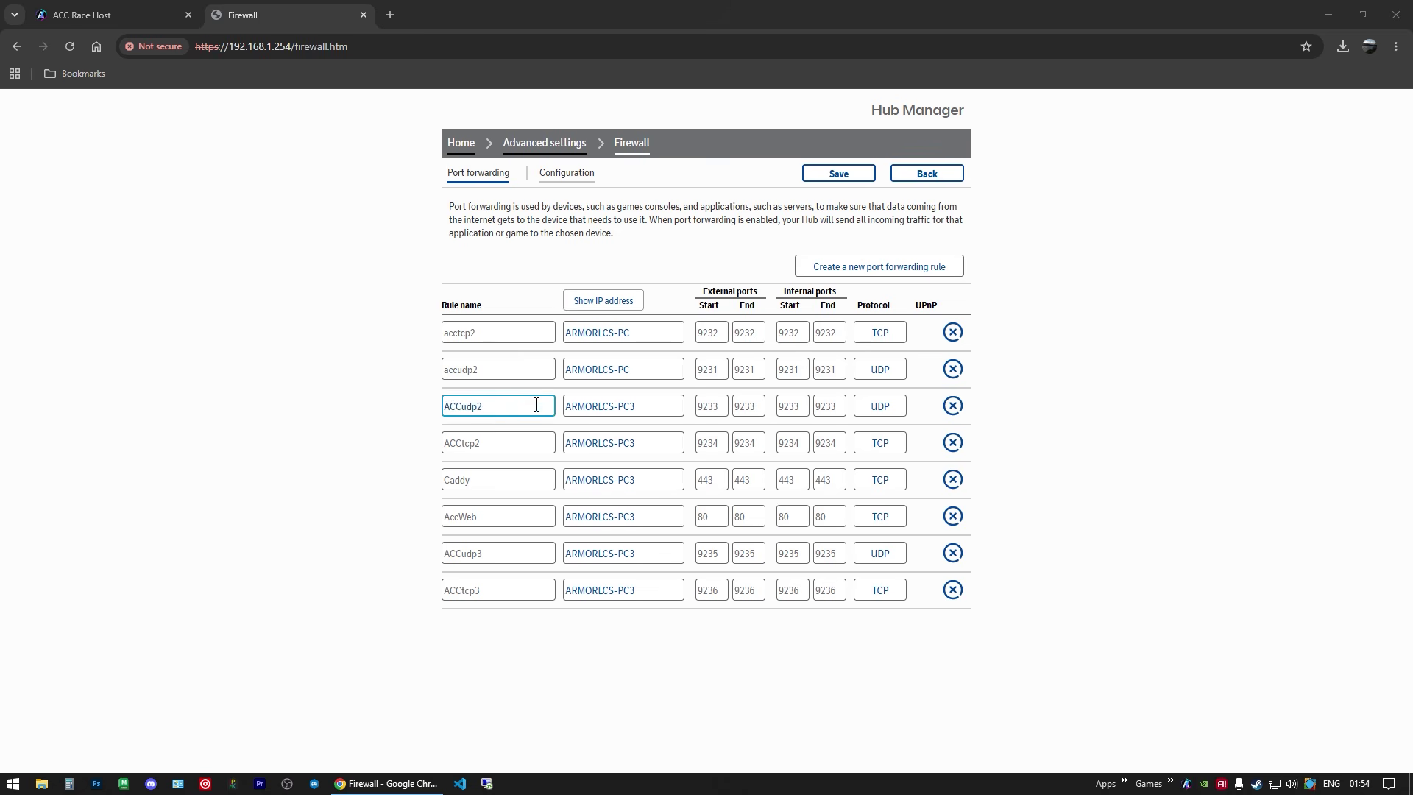
# Step: Delete the acctcp2 forwarding rule and go back to the ACC Race Host page
pyautogui.click(952, 333)
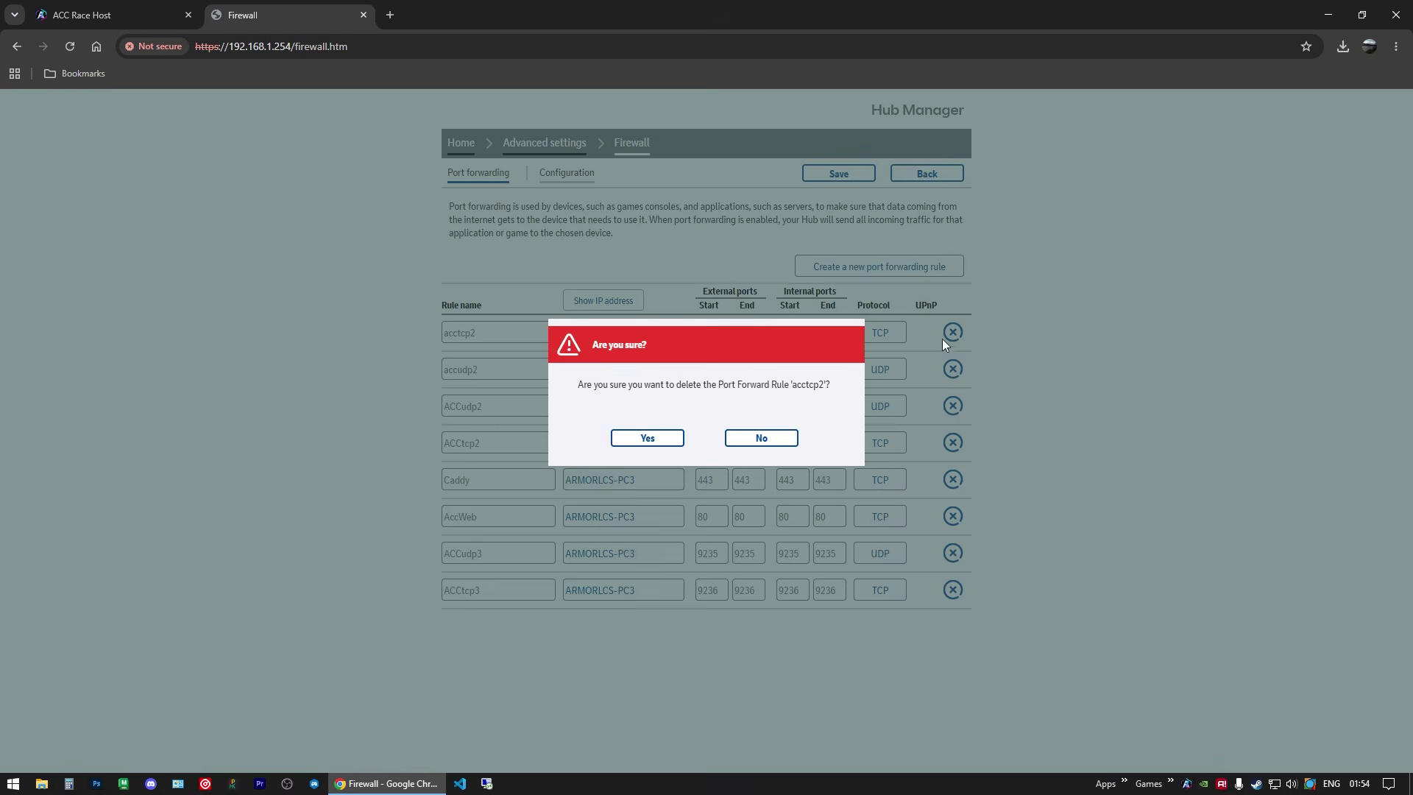
pyautogui.click(659, 439)
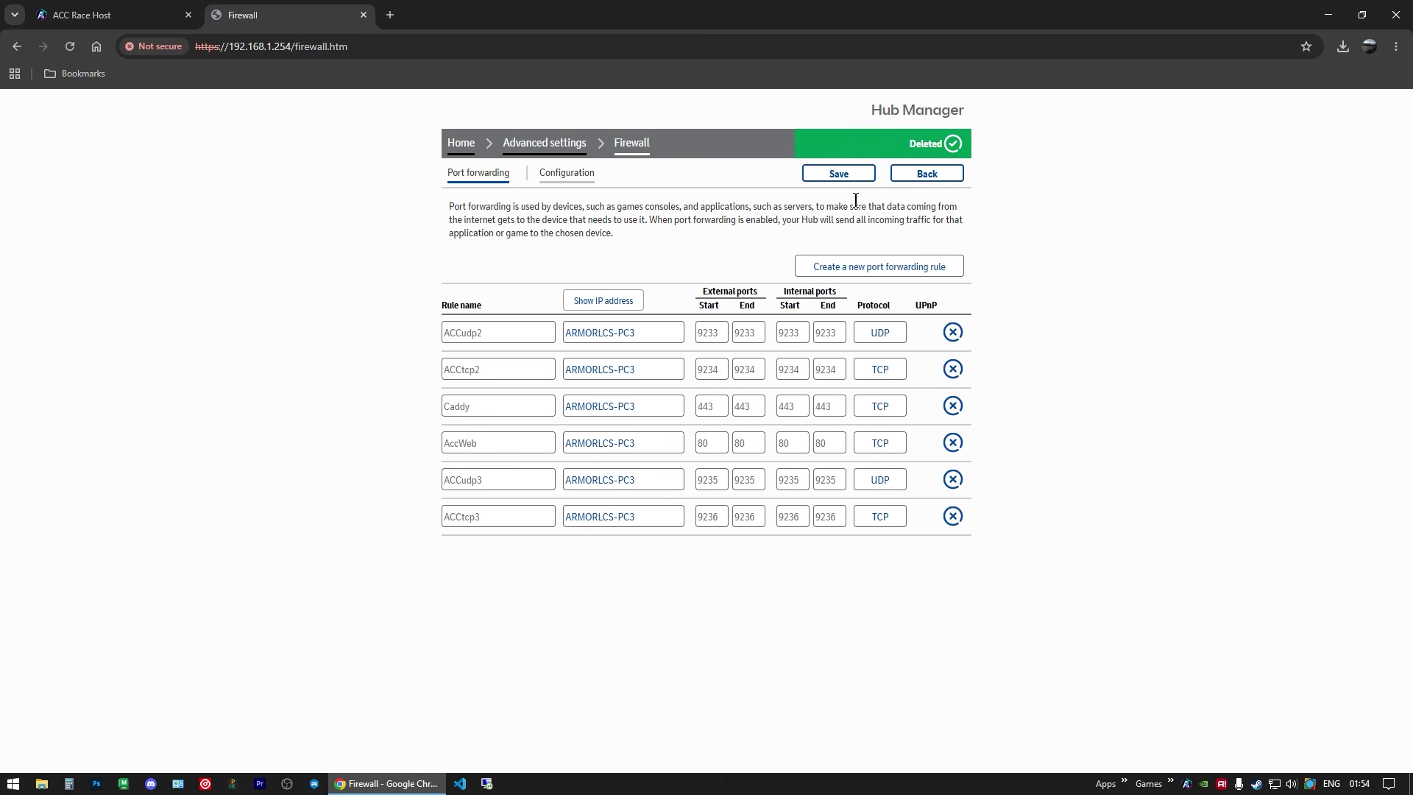
pyautogui.click(137, 14)
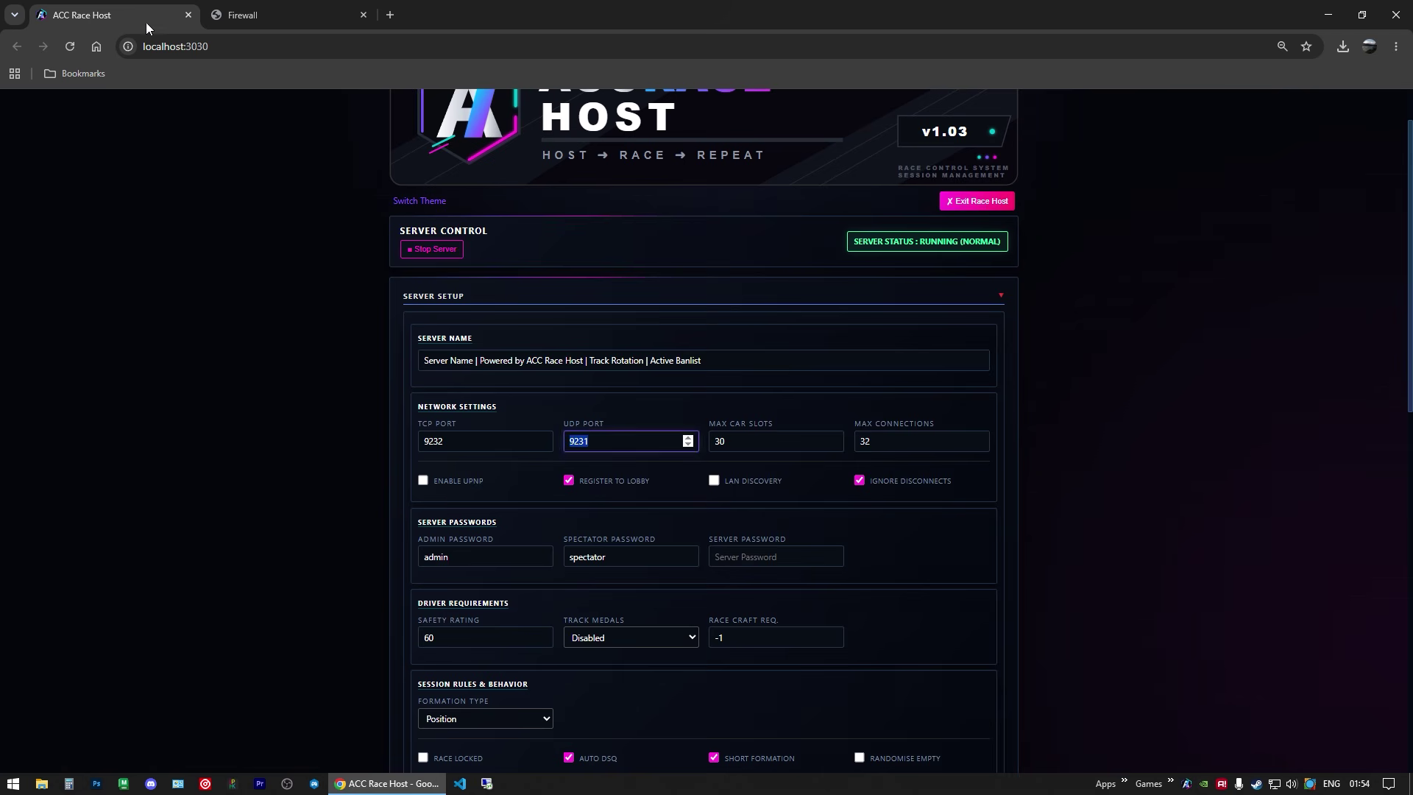
# Step: Stop the server, prefix its name with 'Cool', enable UPnP, and save the settings
pyautogui.click(405, 251)
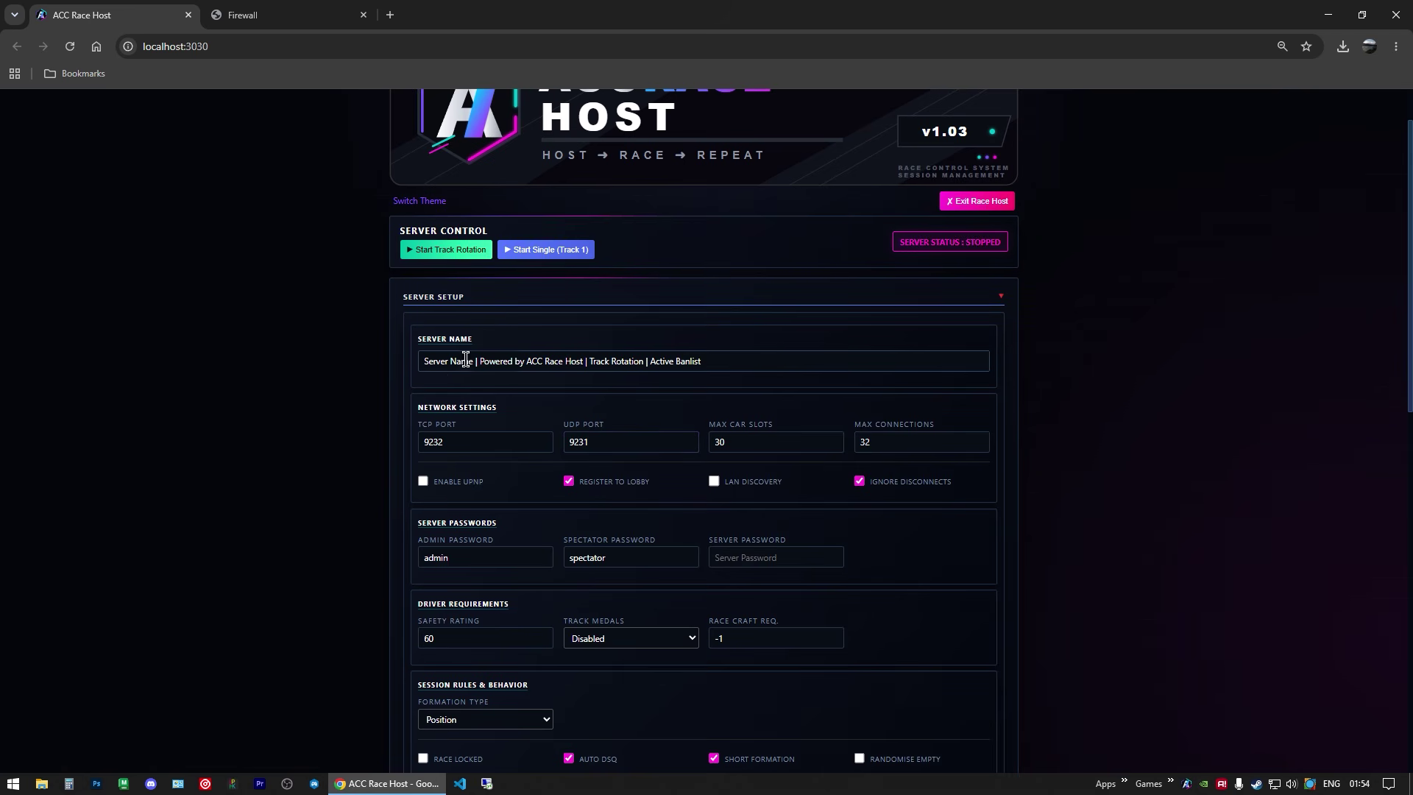
pyautogui.click(426, 361)
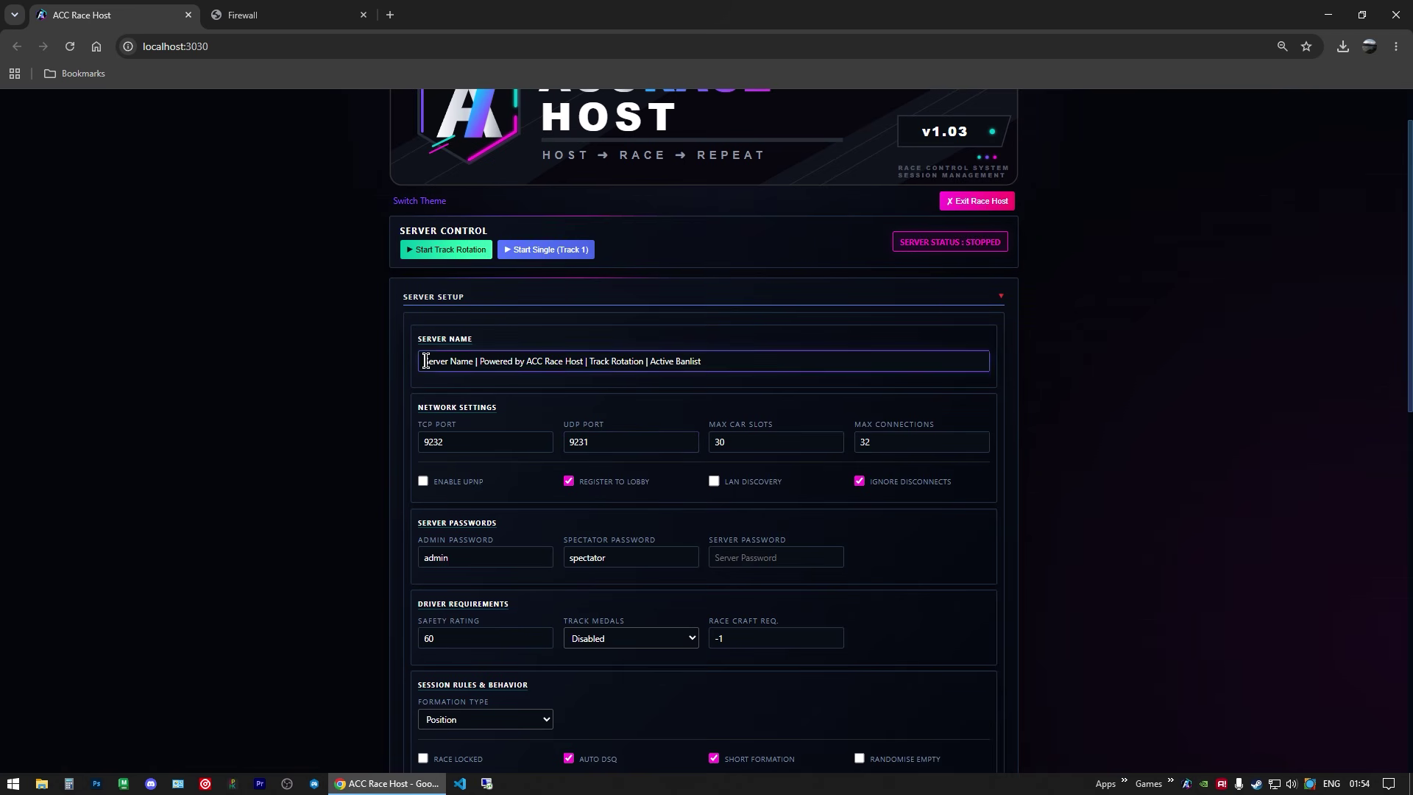
pyautogui.write('Cool')
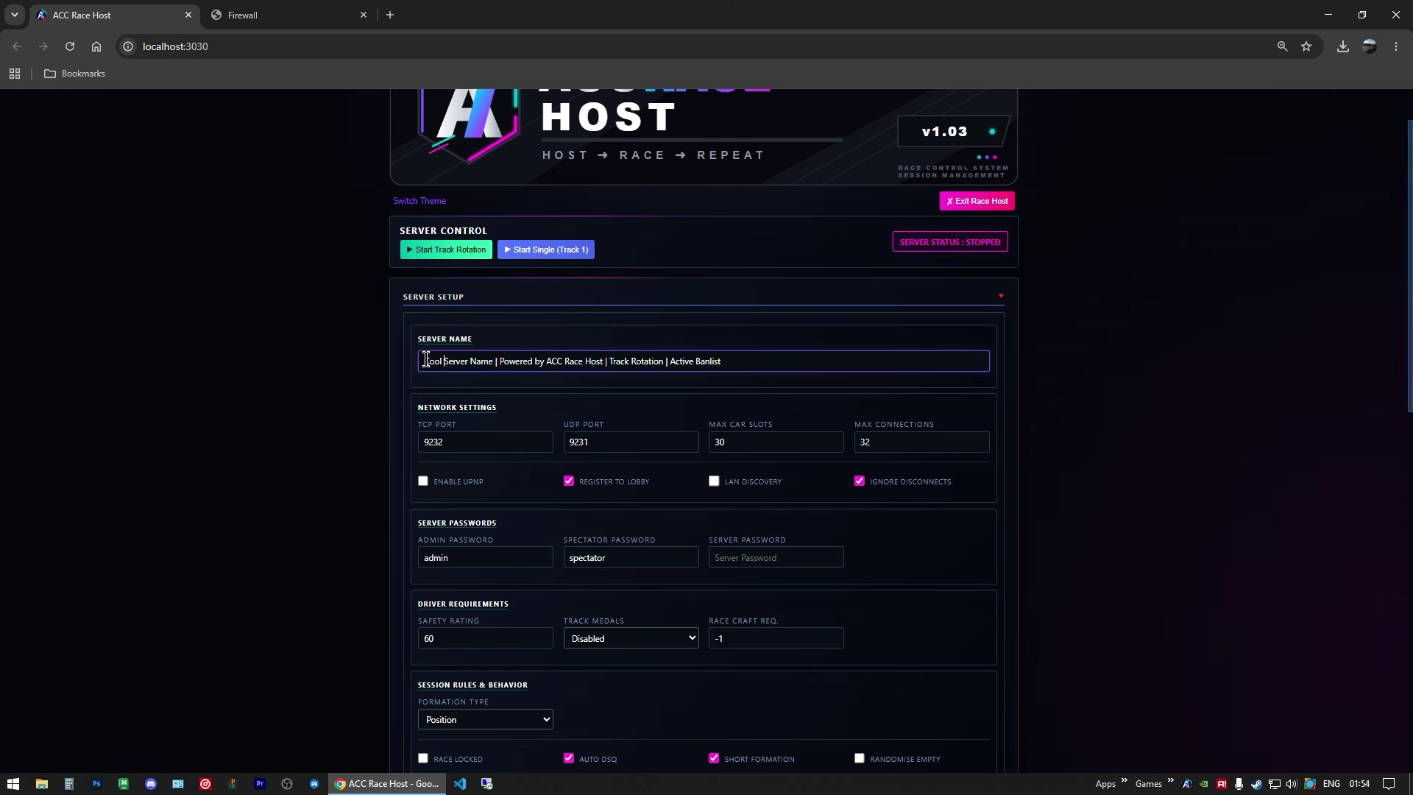
pyautogui.click(446, 490)
pyautogui.click(423, 481)
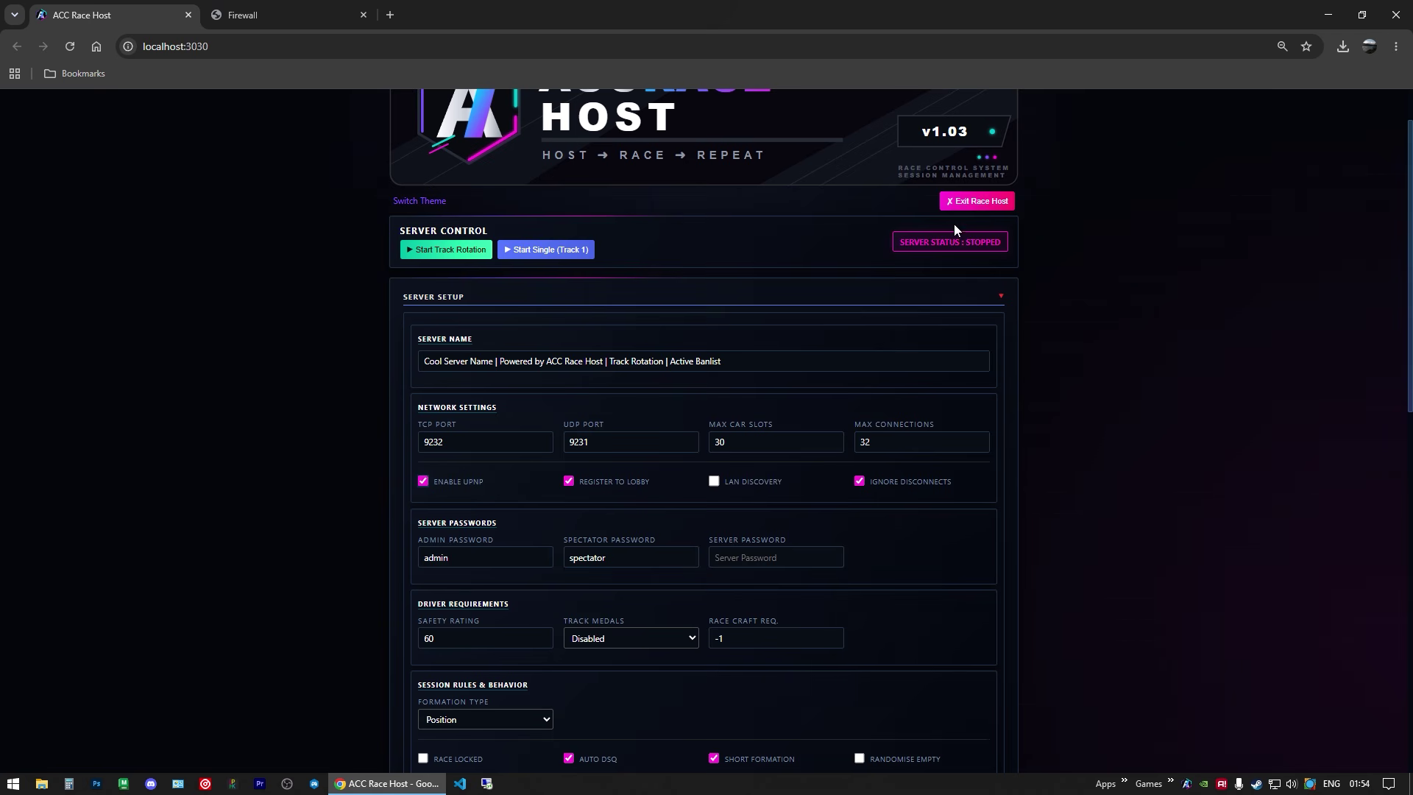
pyautogui.scroll(-3, 885, 475)
pyautogui.click(968, 643)
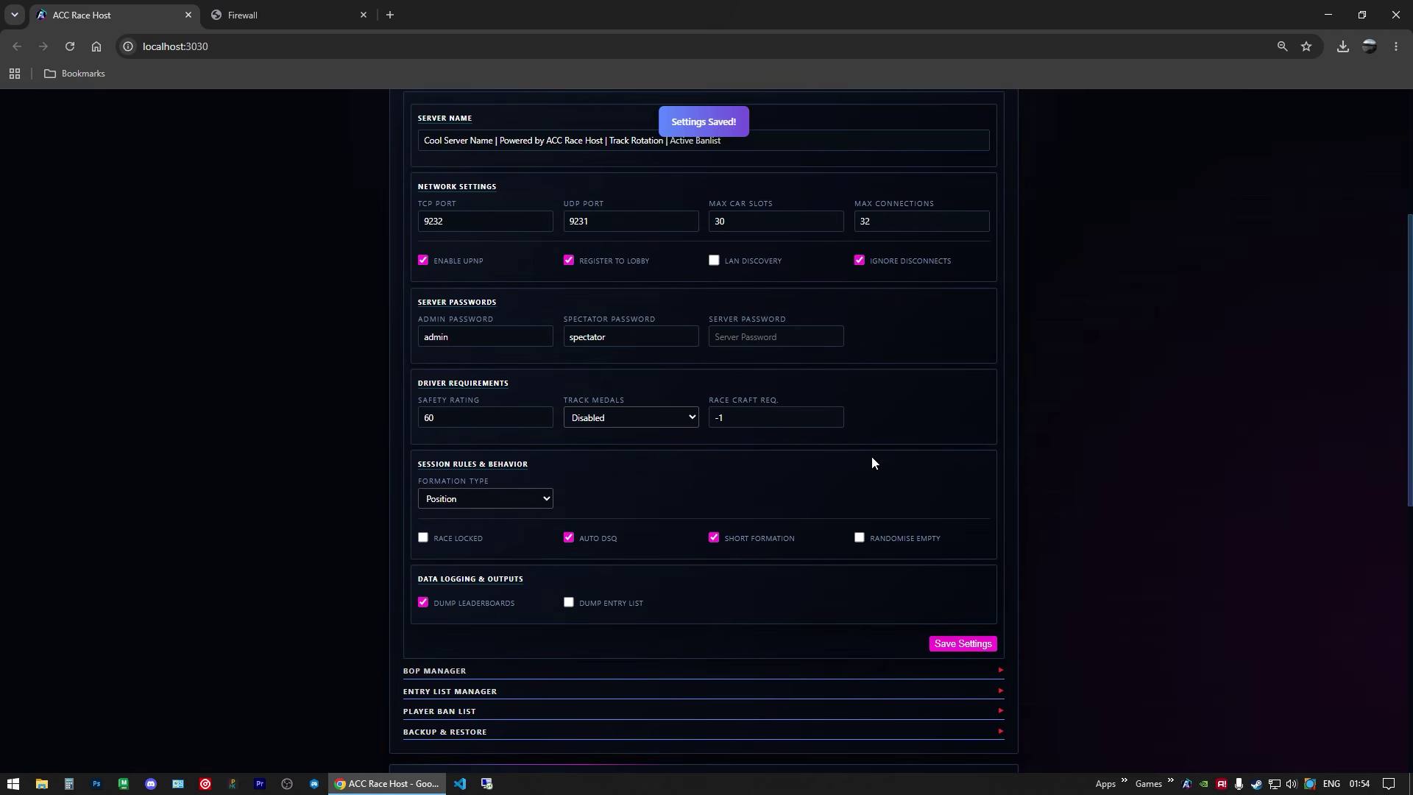
pyautogui.scroll(4, 868, 449)
pyautogui.scroll(-8, 752, 358)
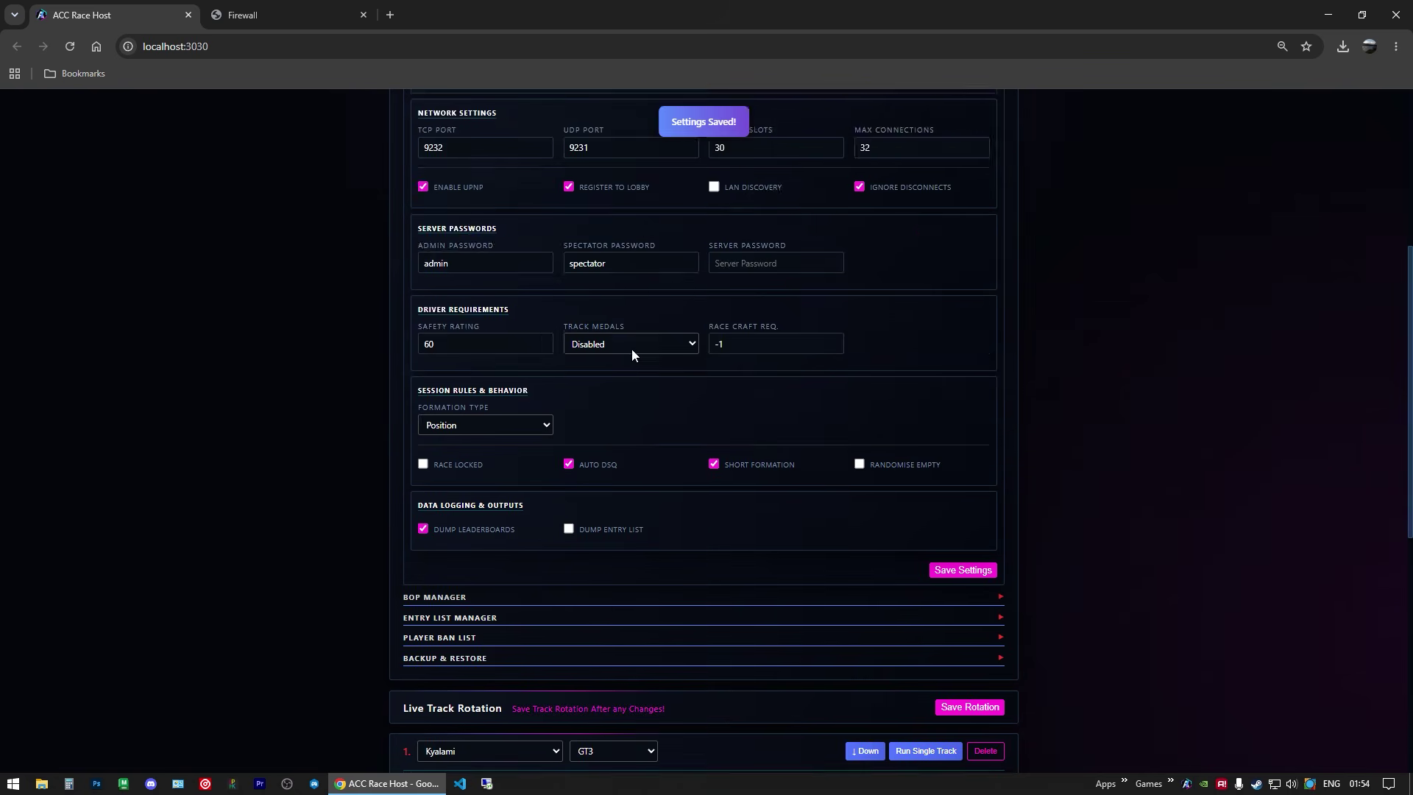
# Step: Set rotation entry 1 to Monza Circuit, review its weather, and save the settings
pyautogui.click(458, 530)
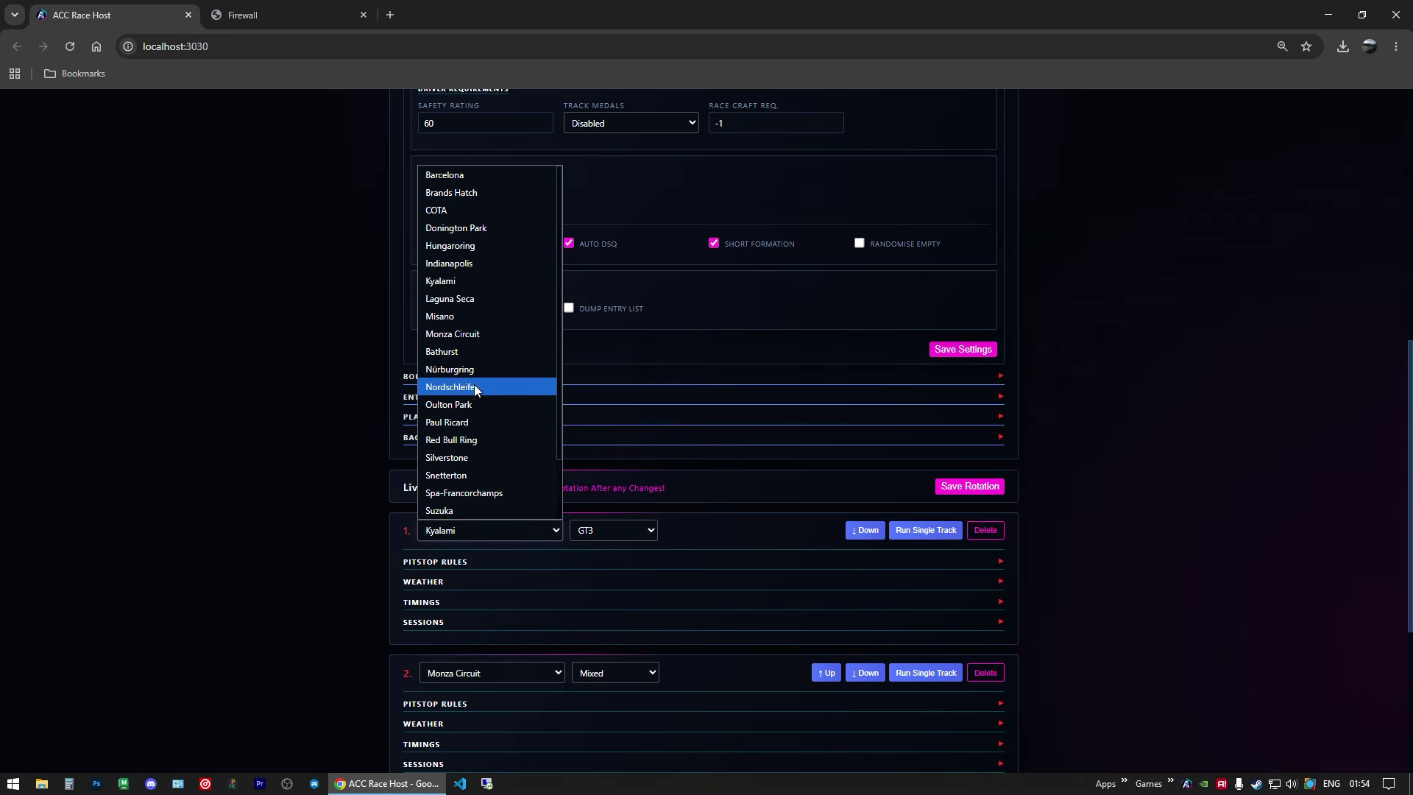
pyautogui.click(460, 337)
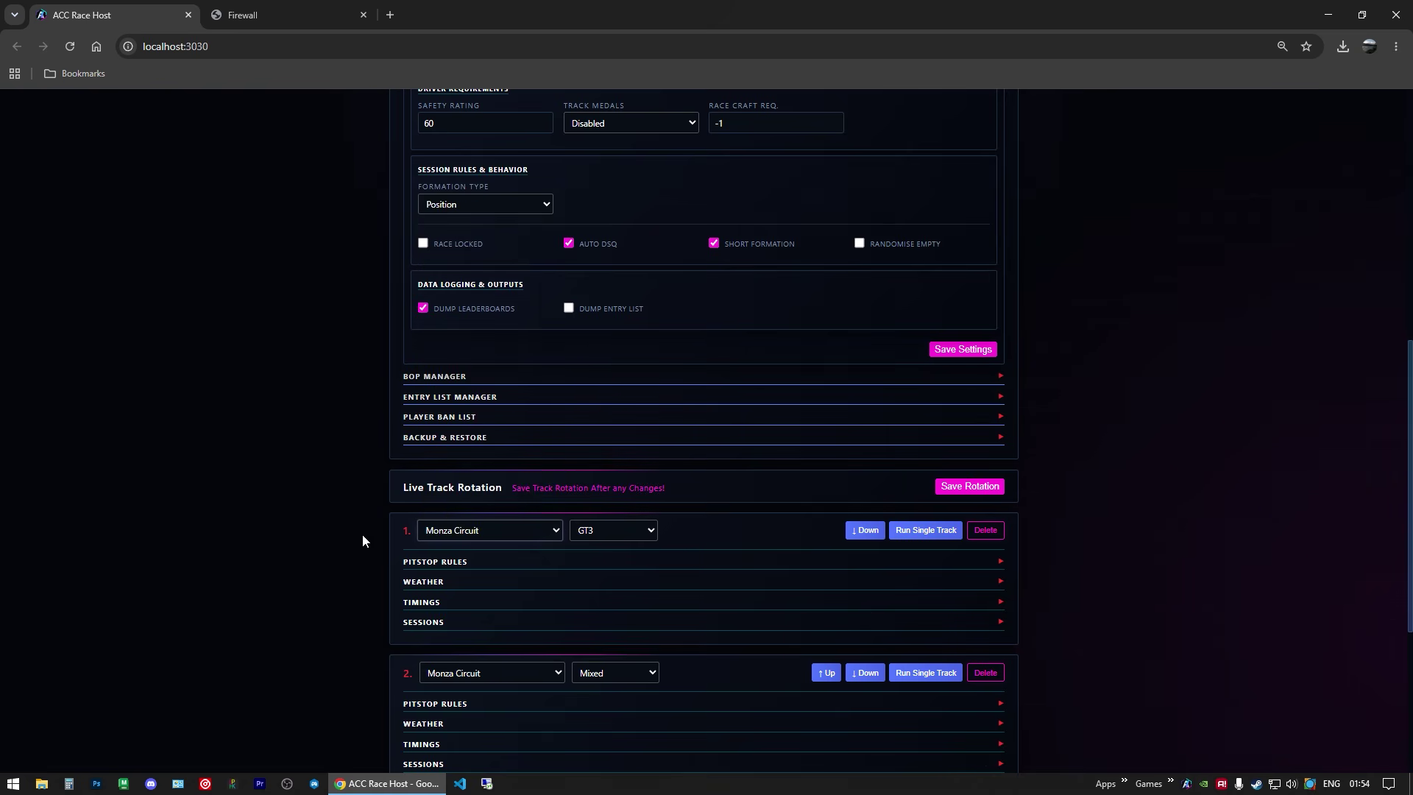
pyautogui.scroll(-2, 515, 655)
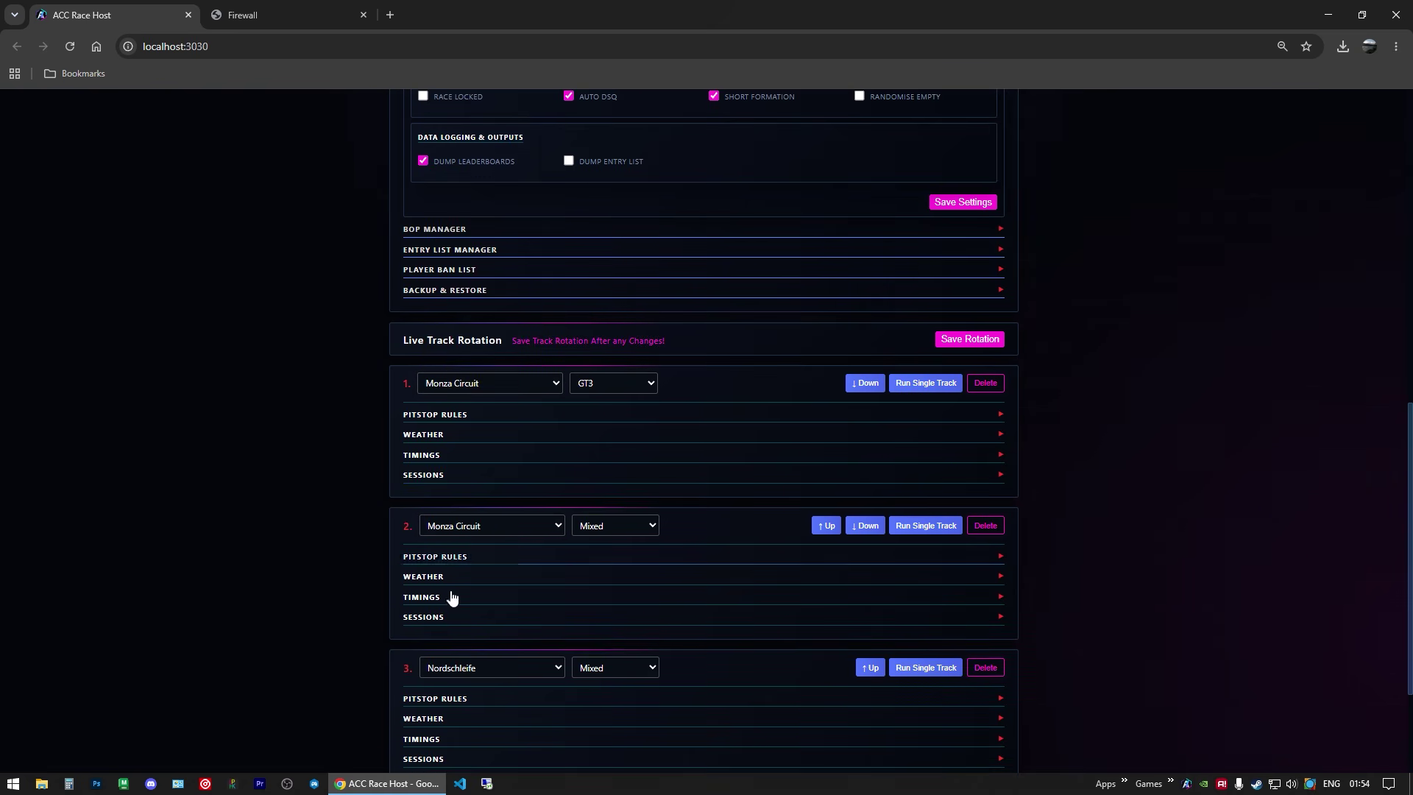
pyautogui.click(434, 440)
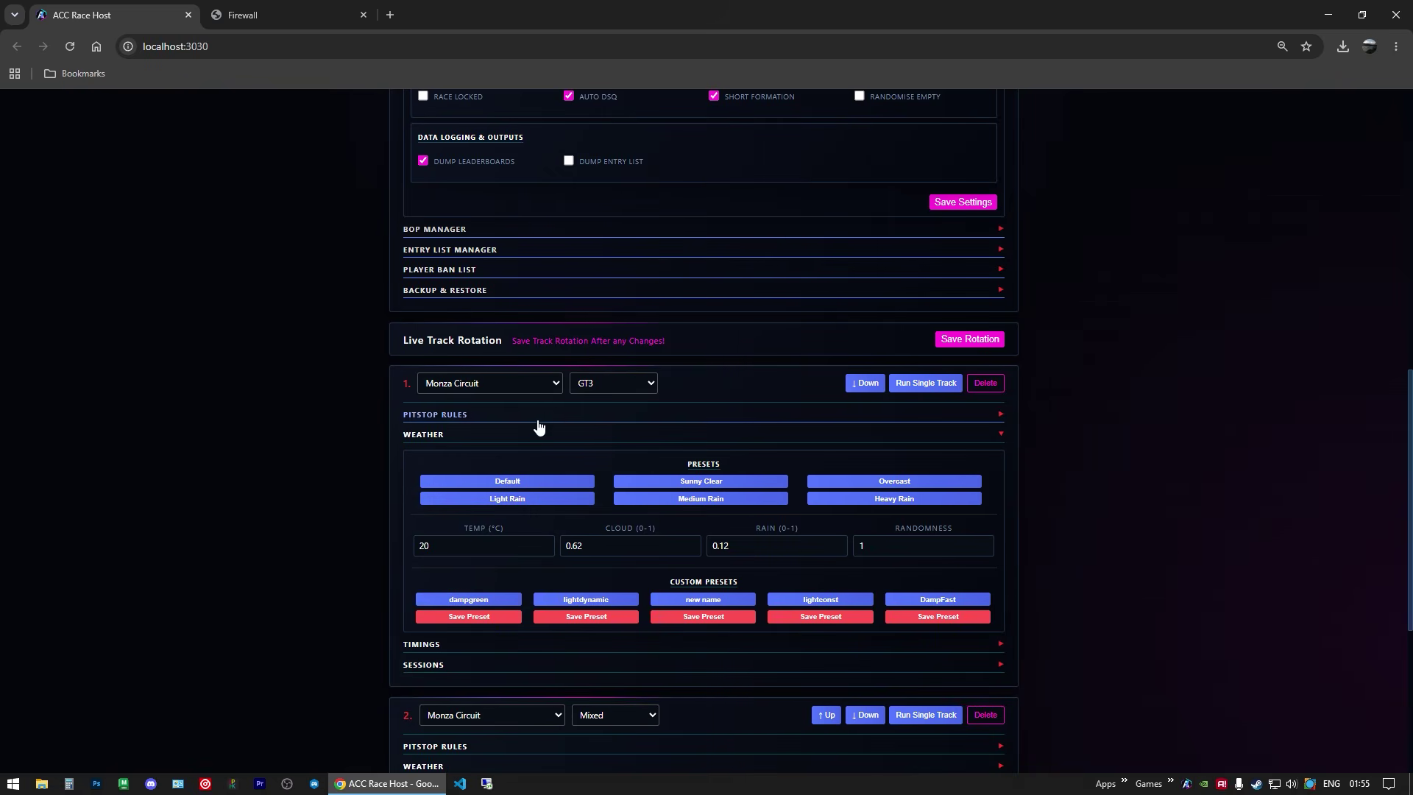
pyautogui.click(442, 435)
pyautogui.scroll(1, 490, 423)
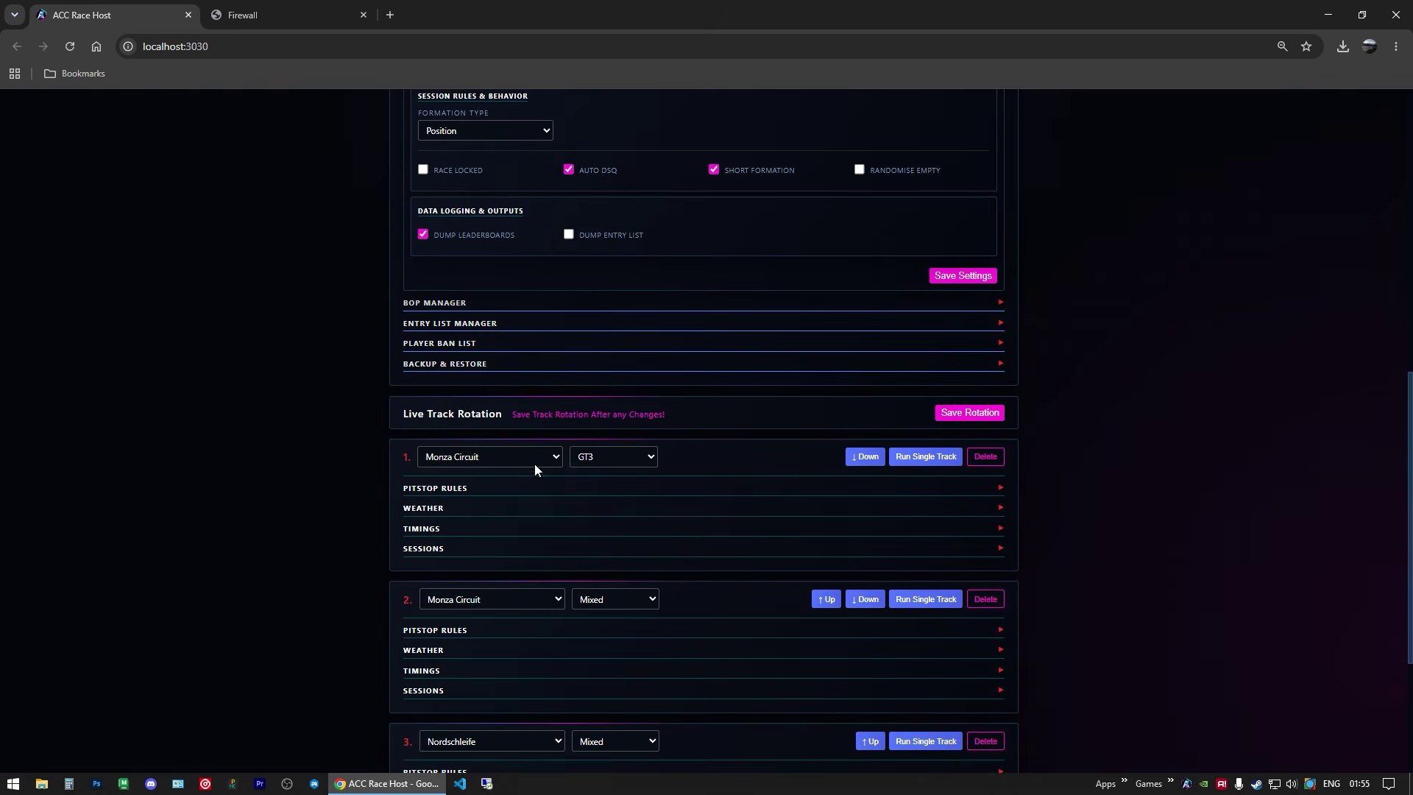
pyautogui.scroll(8, 780, 423)
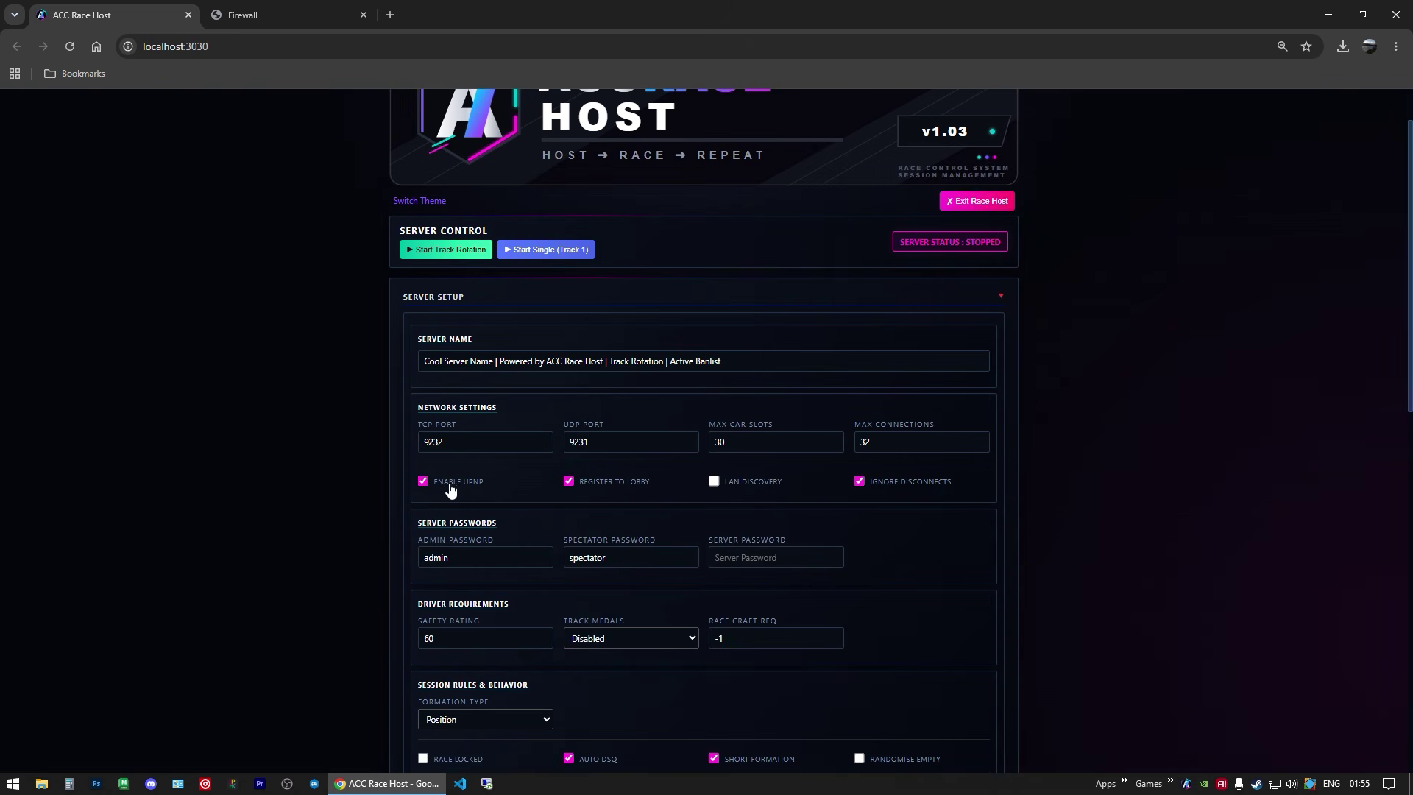
pyautogui.scroll(-7, 318, 447)
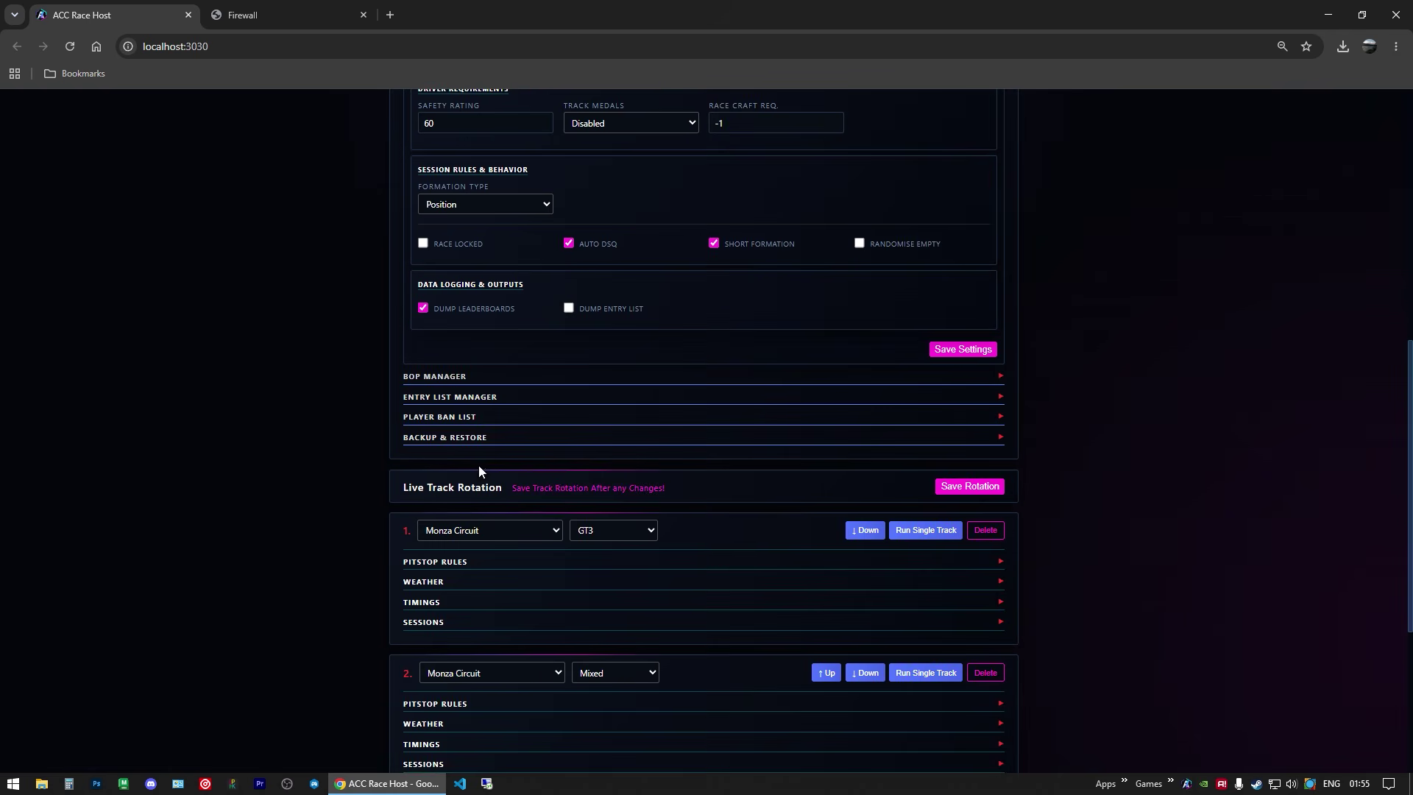
pyautogui.scroll(1, 962, 429)
pyautogui.click(962, 423)
pyautogui.scroll(6, 750, 377)
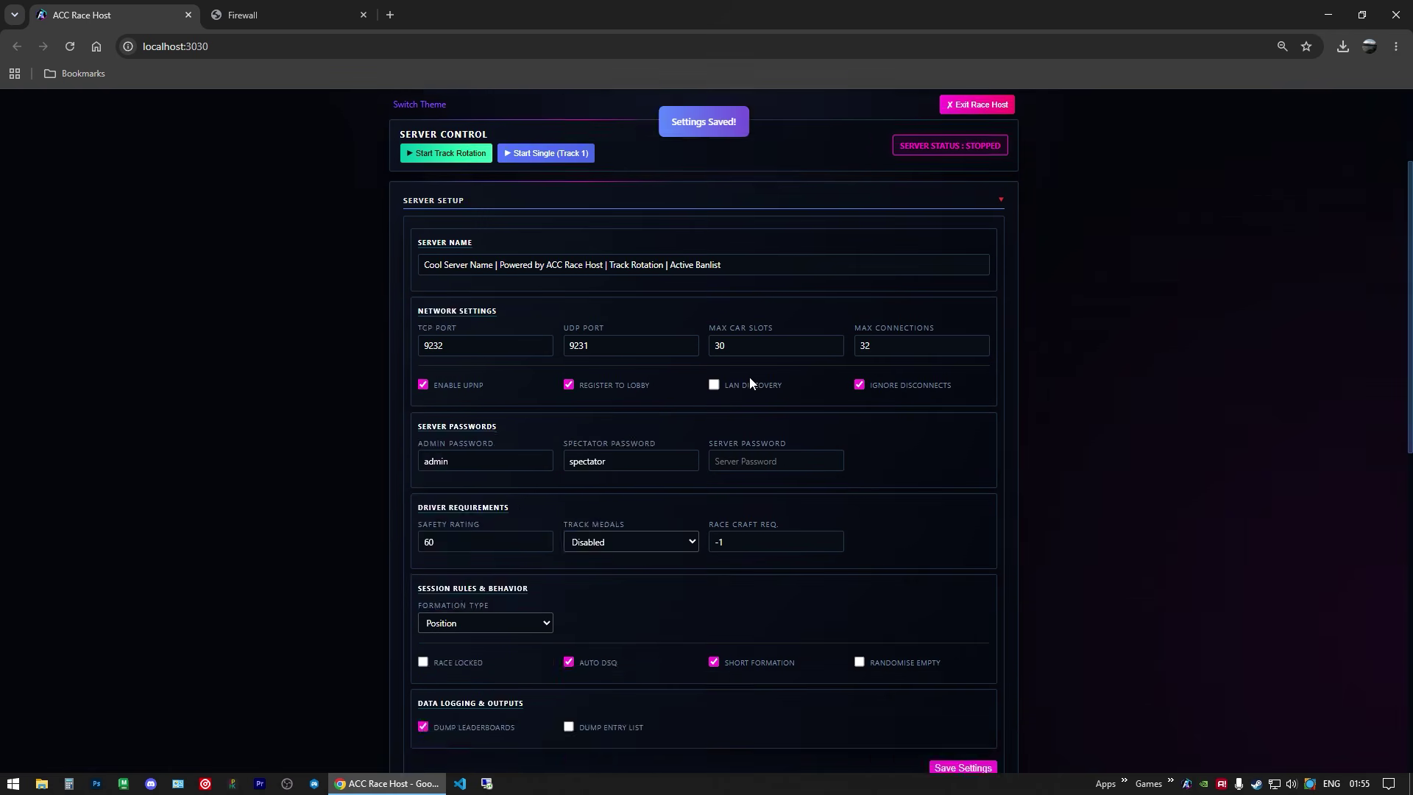
pyautogui.scroll(-7, 703, 461)
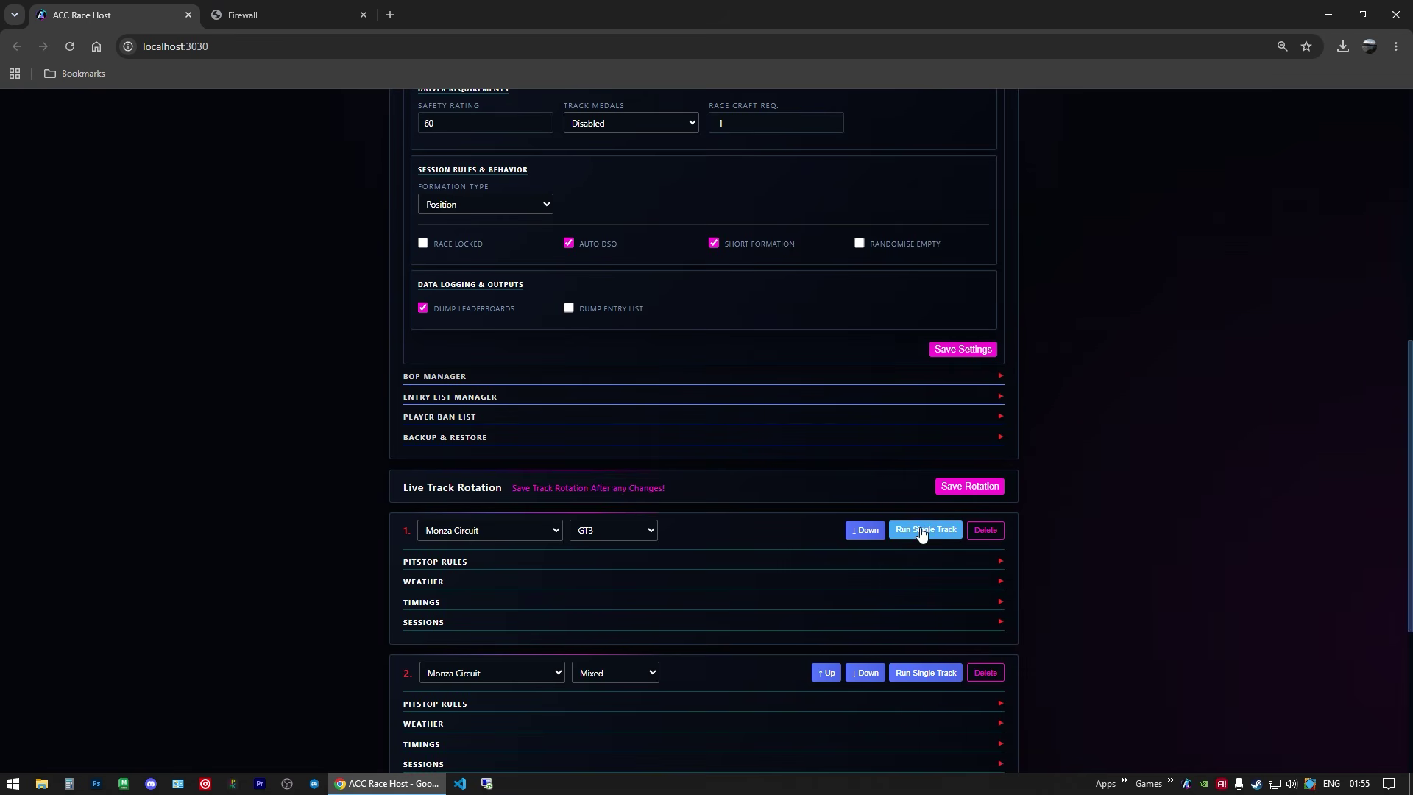
# Step: Run the server on the Monza track alone, then reload the router's port forwarding page
pyautogui.click(923, 530)
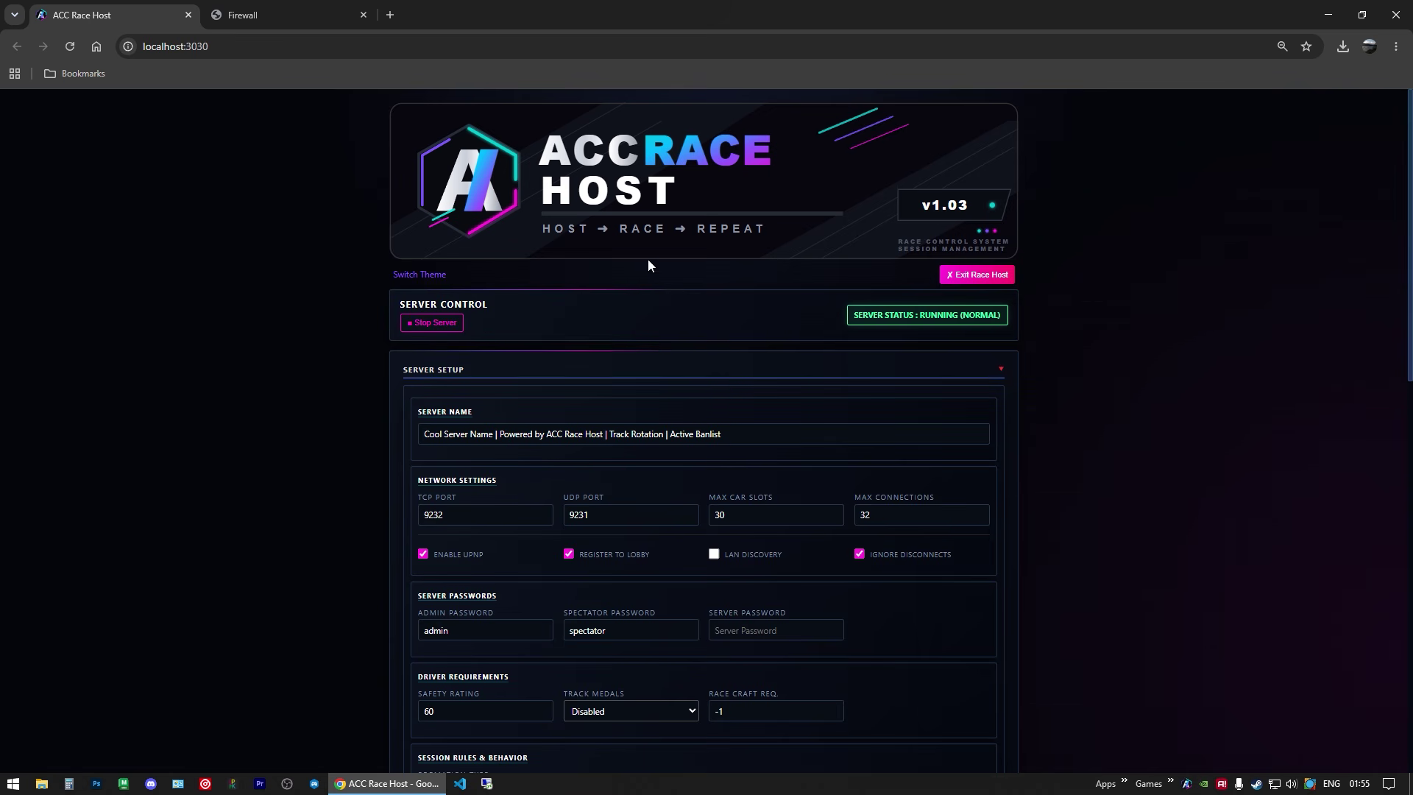
pyautogui.click(294, 15)
pyautogui.rightClick(256, 246)
pyautogui.click(284, 299)
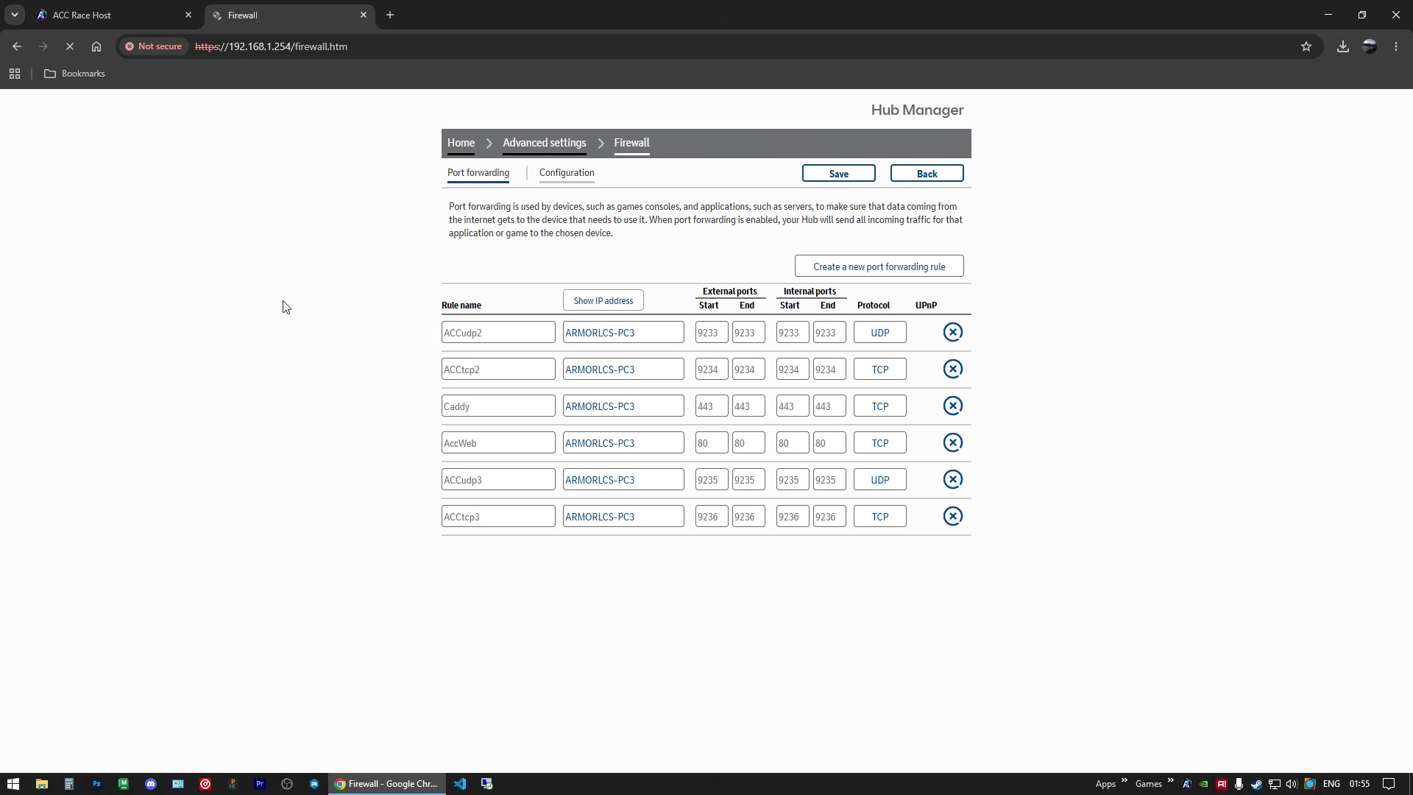
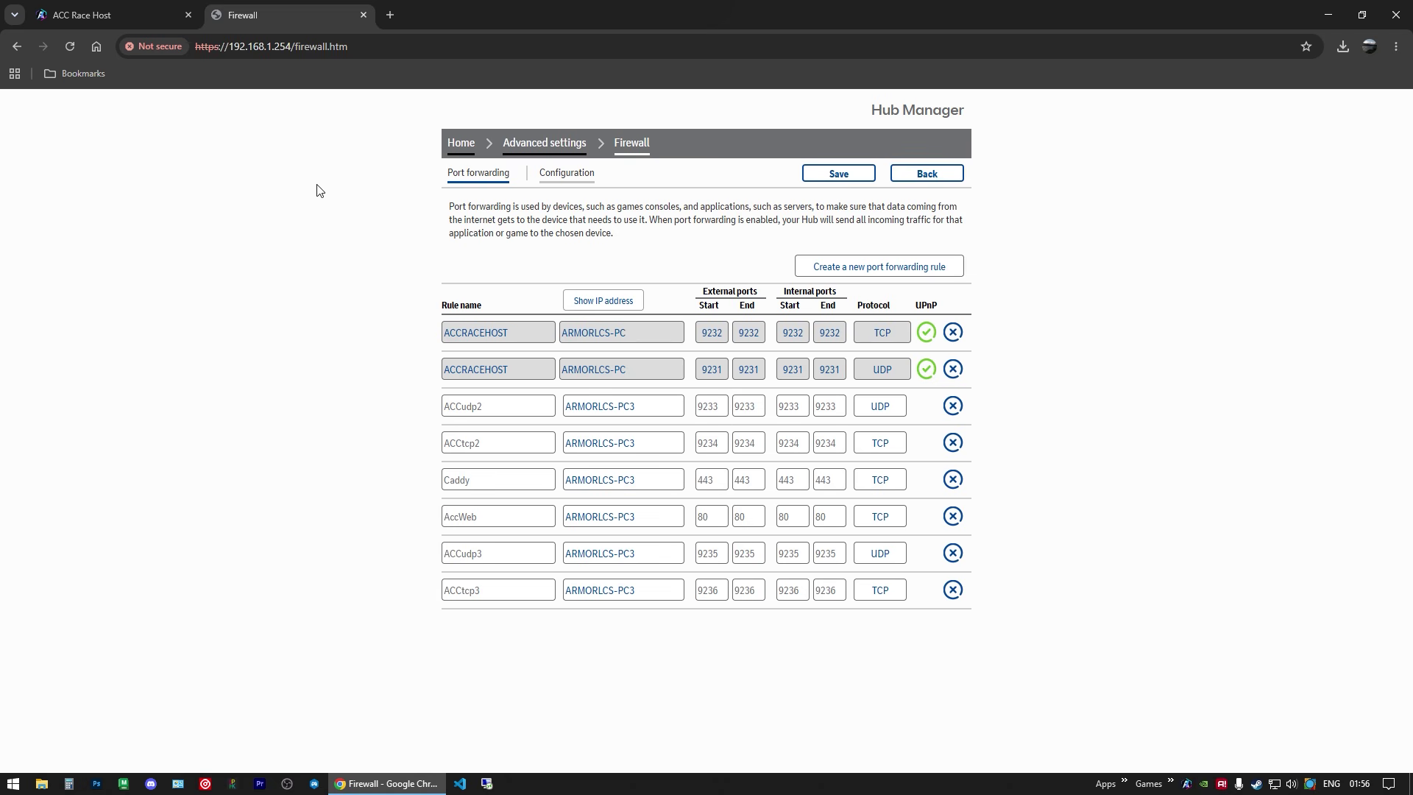
# Step: Look over the ACC Race Host server page and collapse its server setup section
pyautogui.click(111, 14)
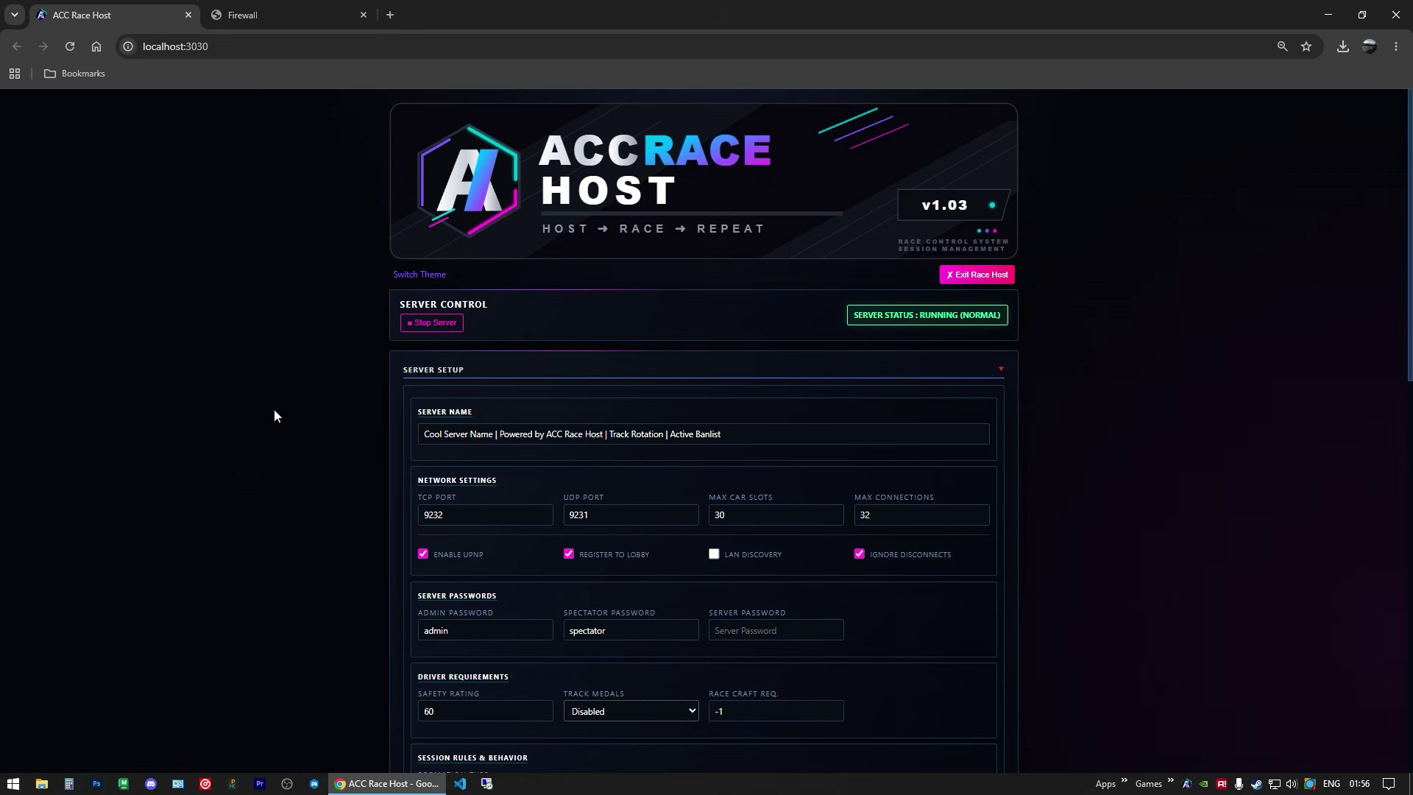
pyautogui.scroll(-5, 227, 366)
pyautogui.scroll(3, 427, 265)
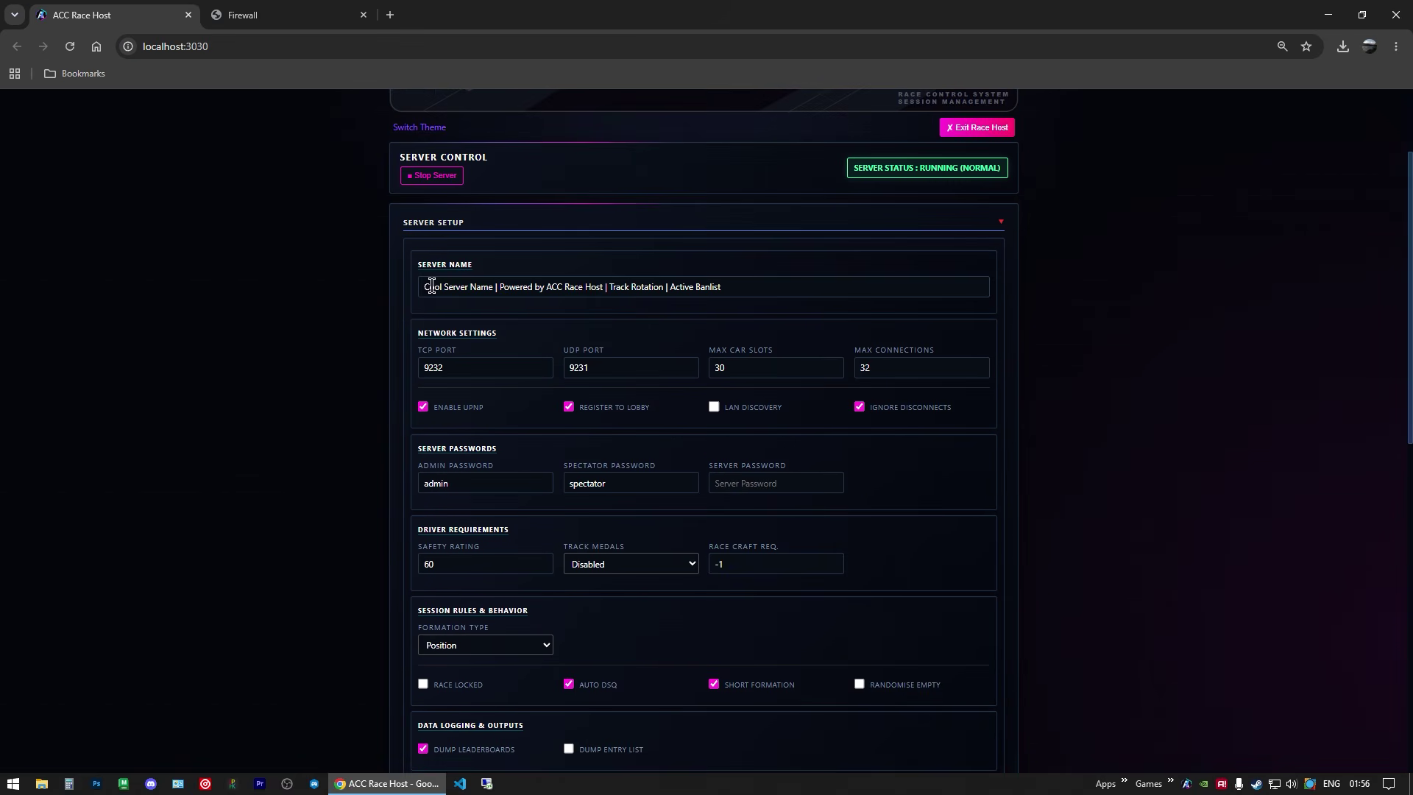
pyautogui.moveTo(432, 286); pyautogui.dragTo(499, 286)
pyautogui.click(447, 223)
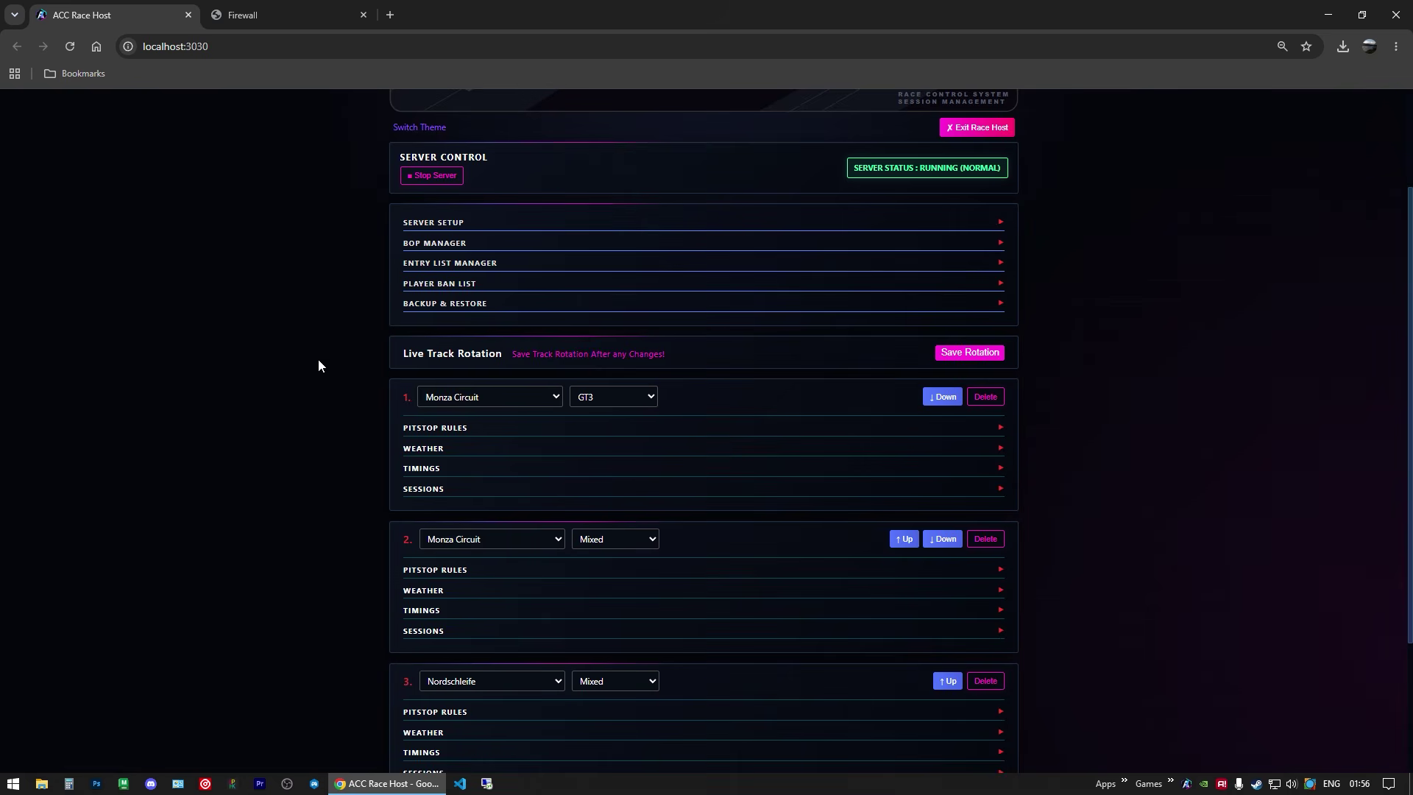
# Step: Confirm the router lists ACCRACEHOST rules for TCP 9232 and UDP 9231, then show the Games list
pyautogui.scroll(2, 432, 296)
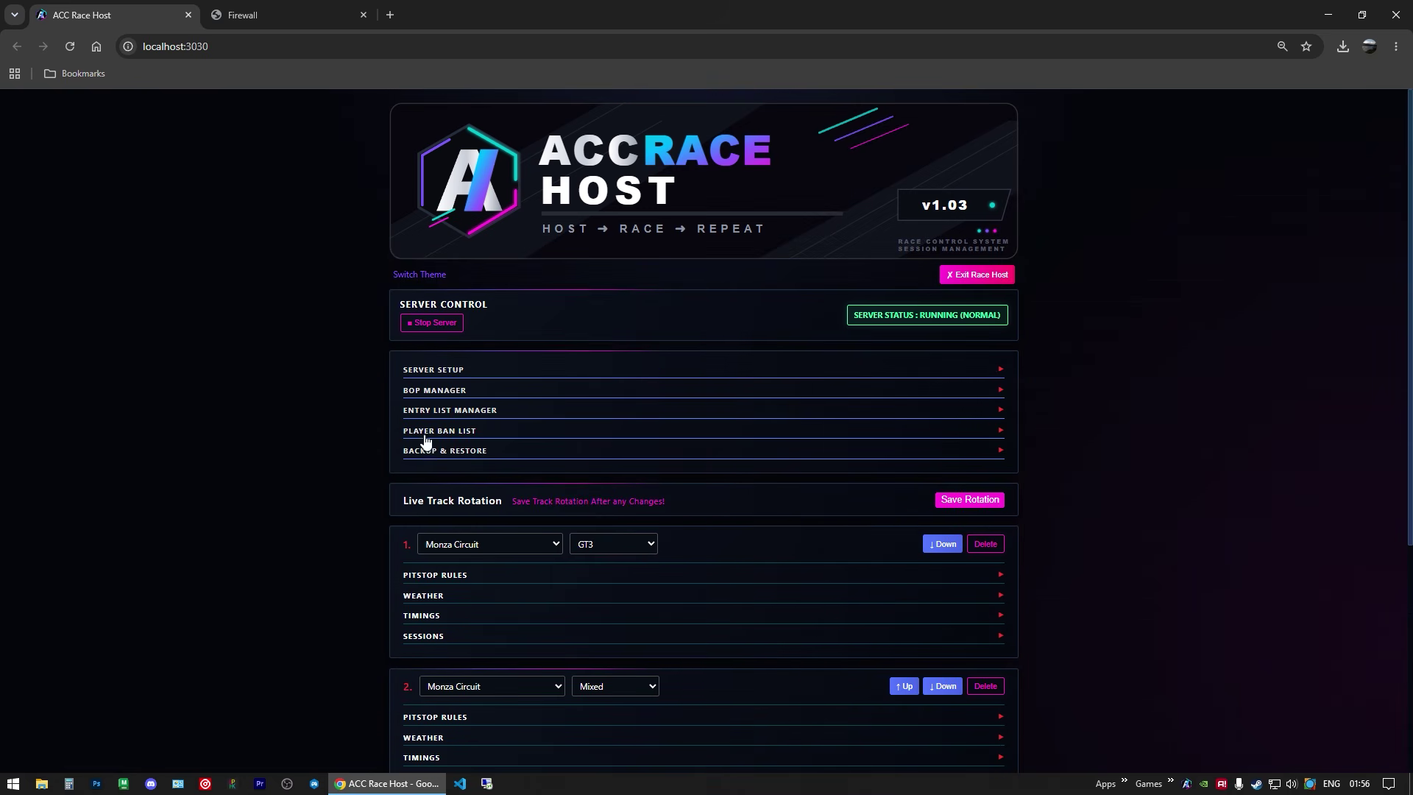
pyautogui.click(274, 17)
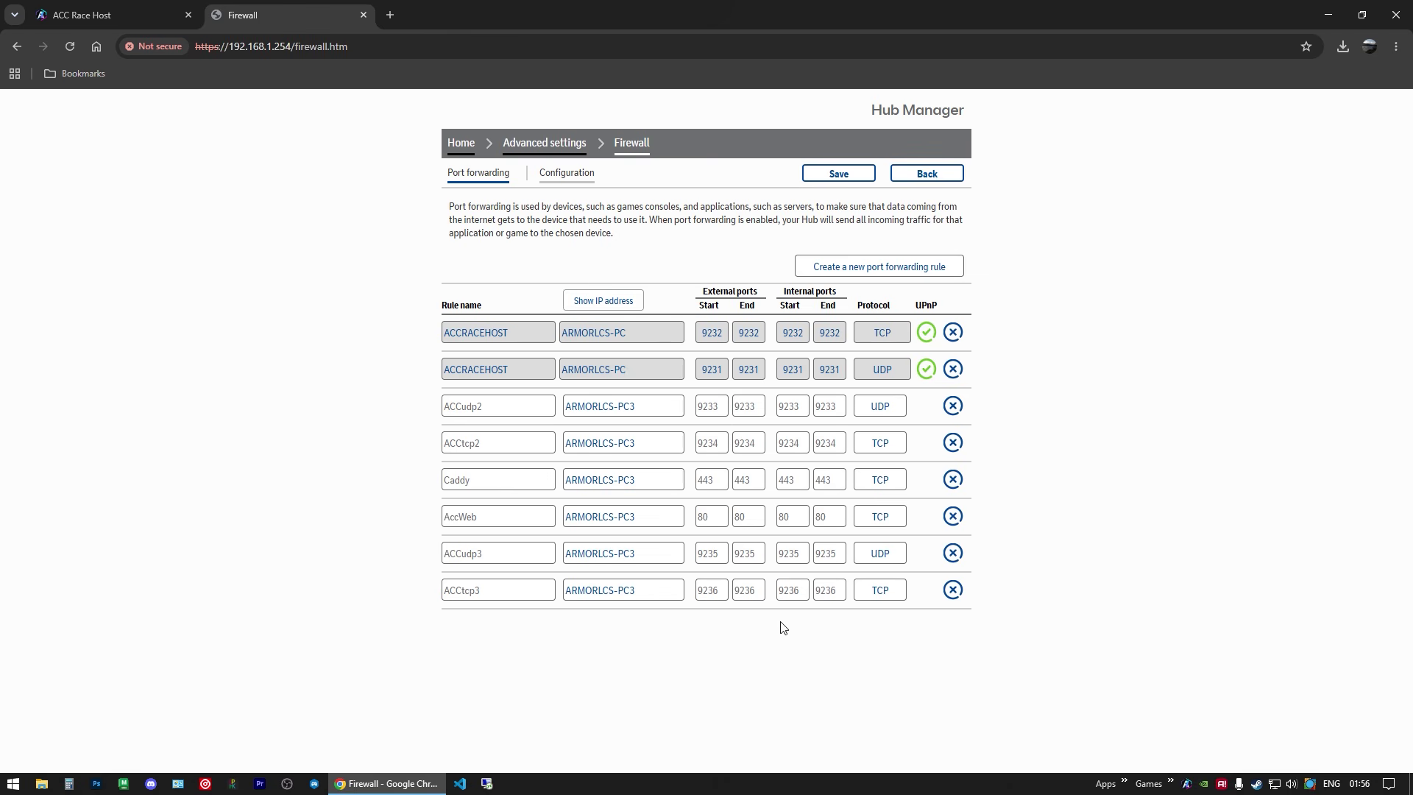
pyautogui.click(1172, 781)
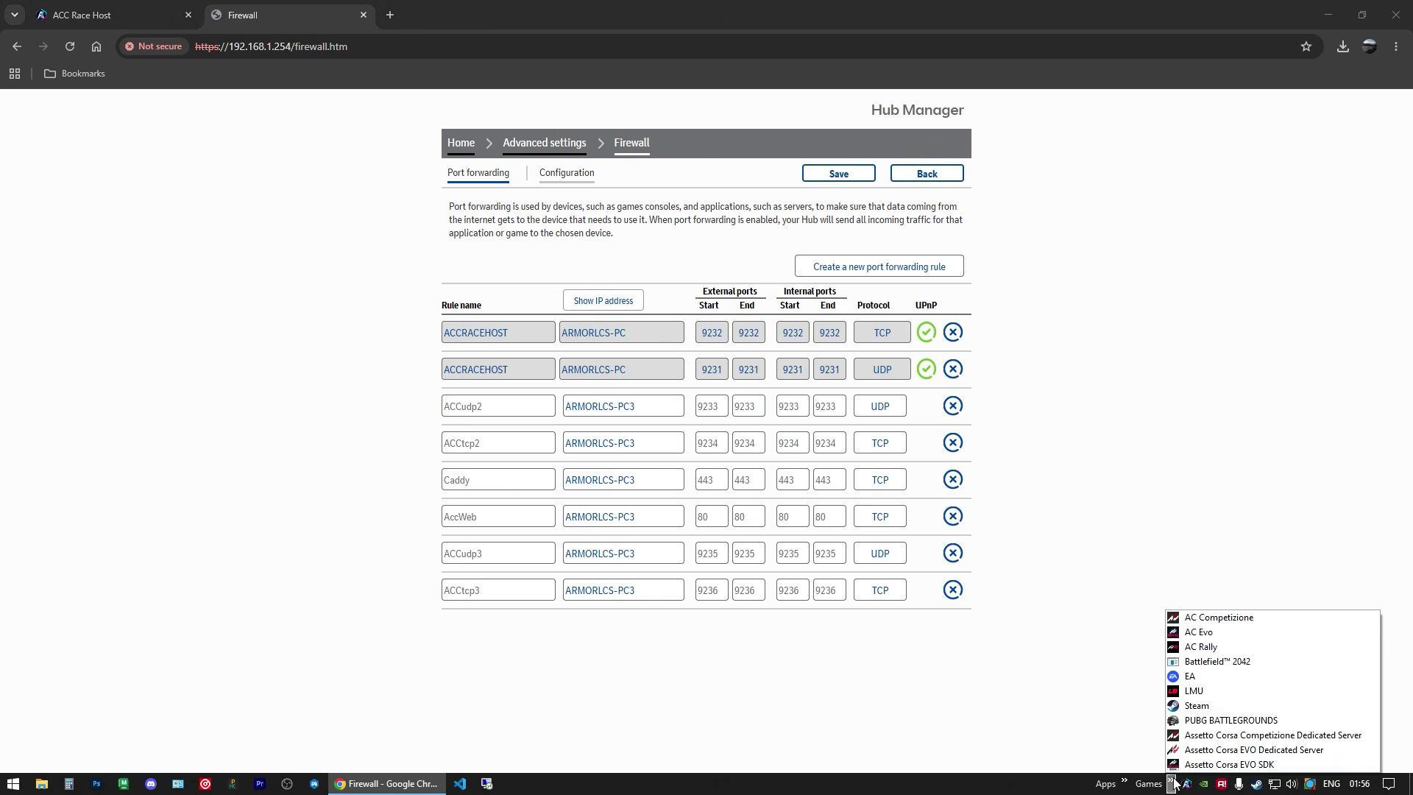
# Step: Launch ACC and search multiplayer for 'cool server name', including LAN servers, then refresh the list
pyautogui.click(1234, 619)
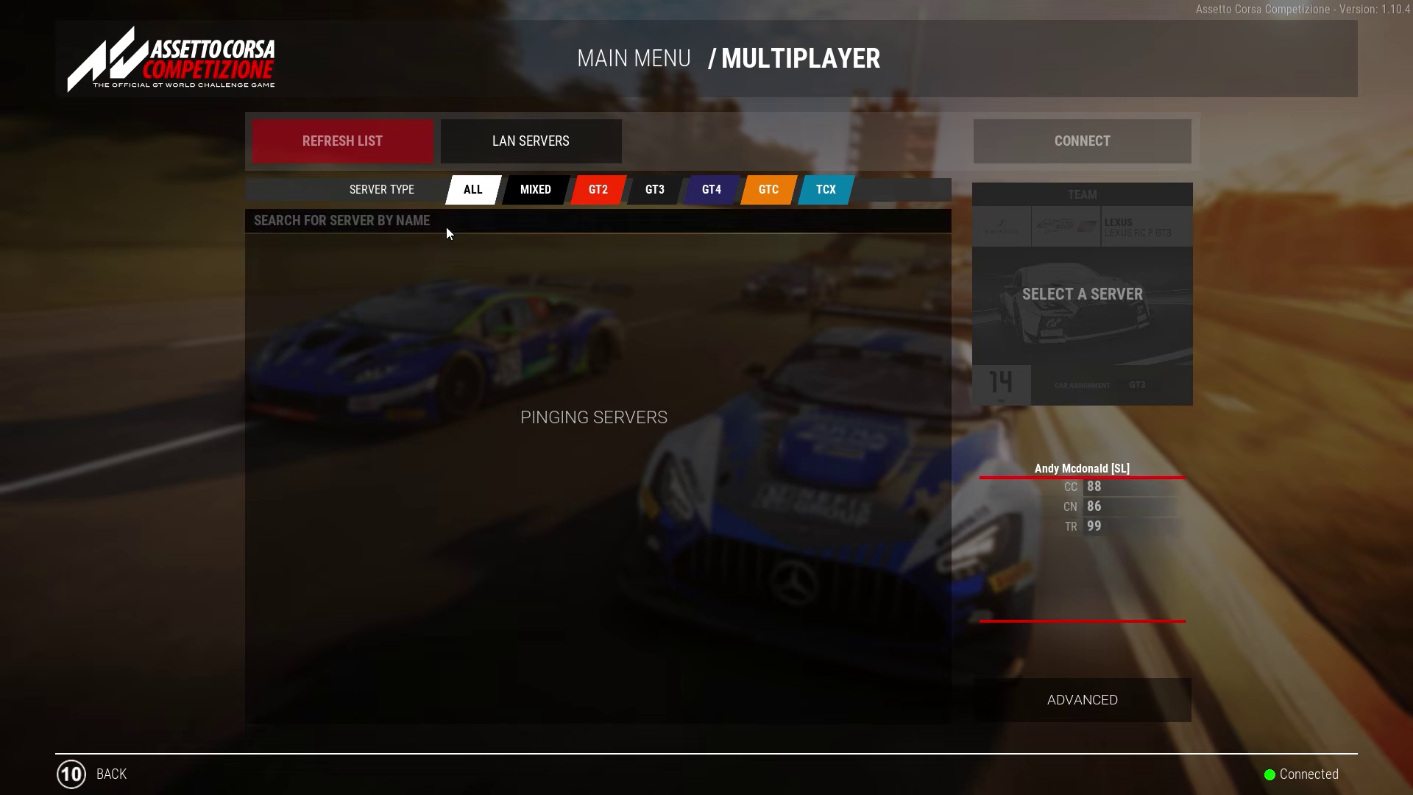
pyautogui.click(438, 216)
pyautogui.write('cool serve')
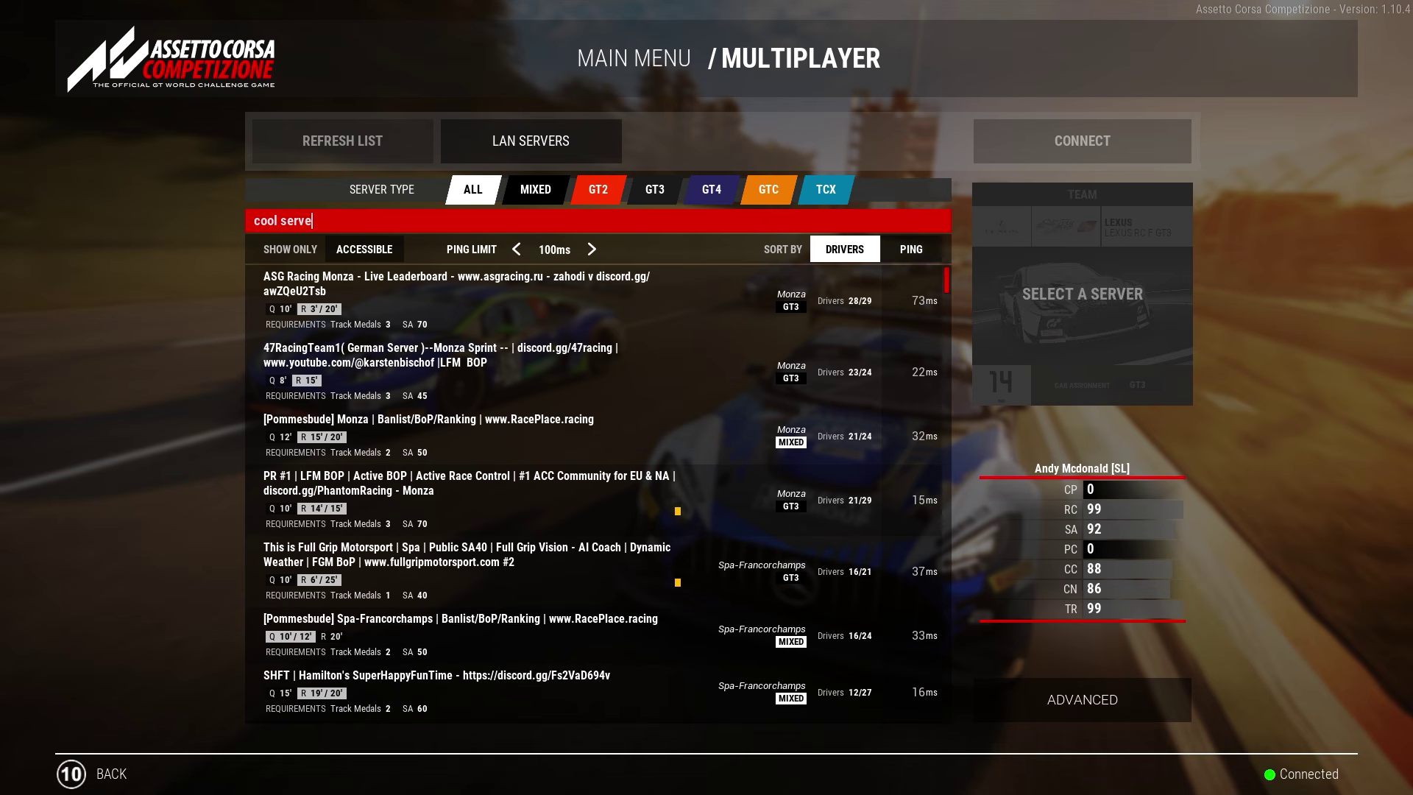
pyautogui.write('r name')
pyautogui.press('Return')
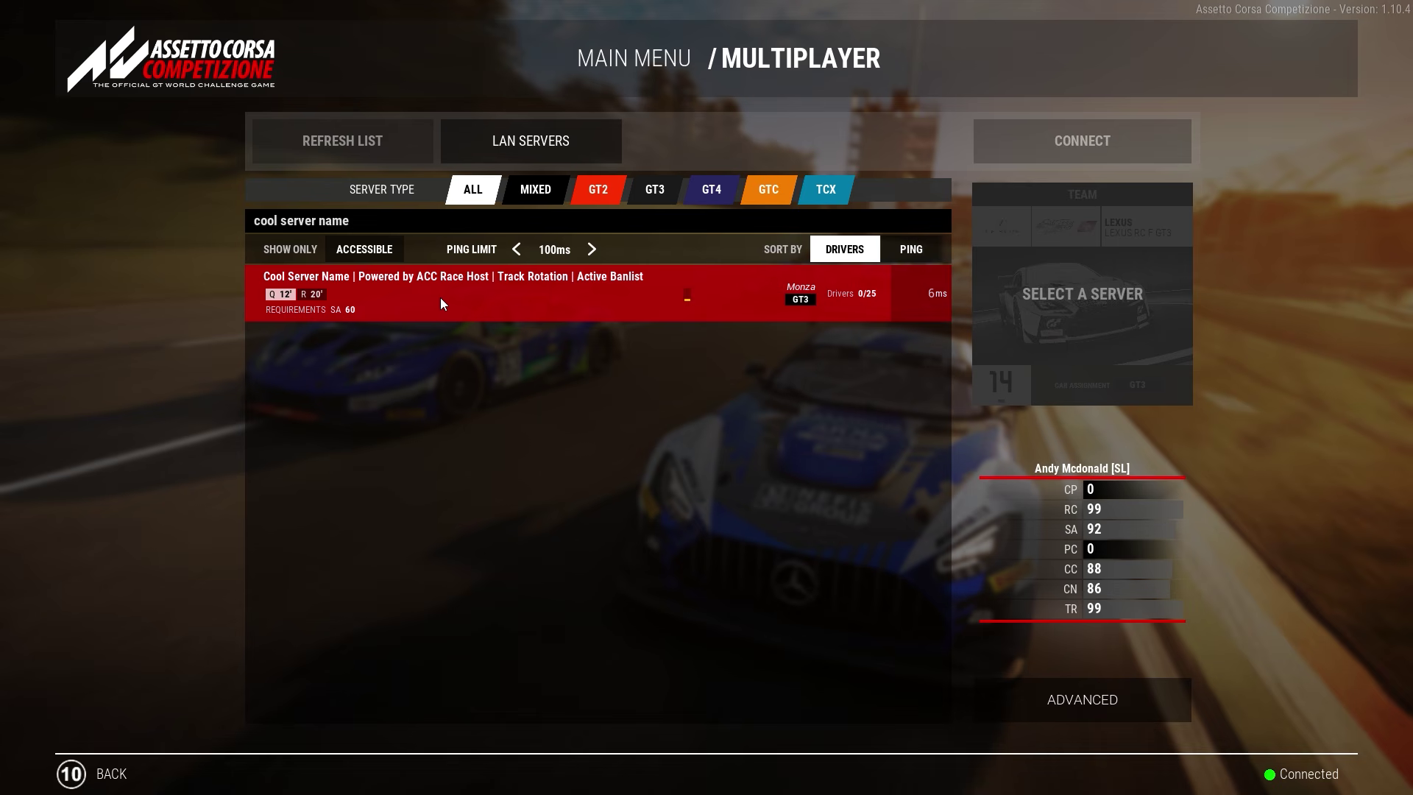
pyautogui.click(552, 140)
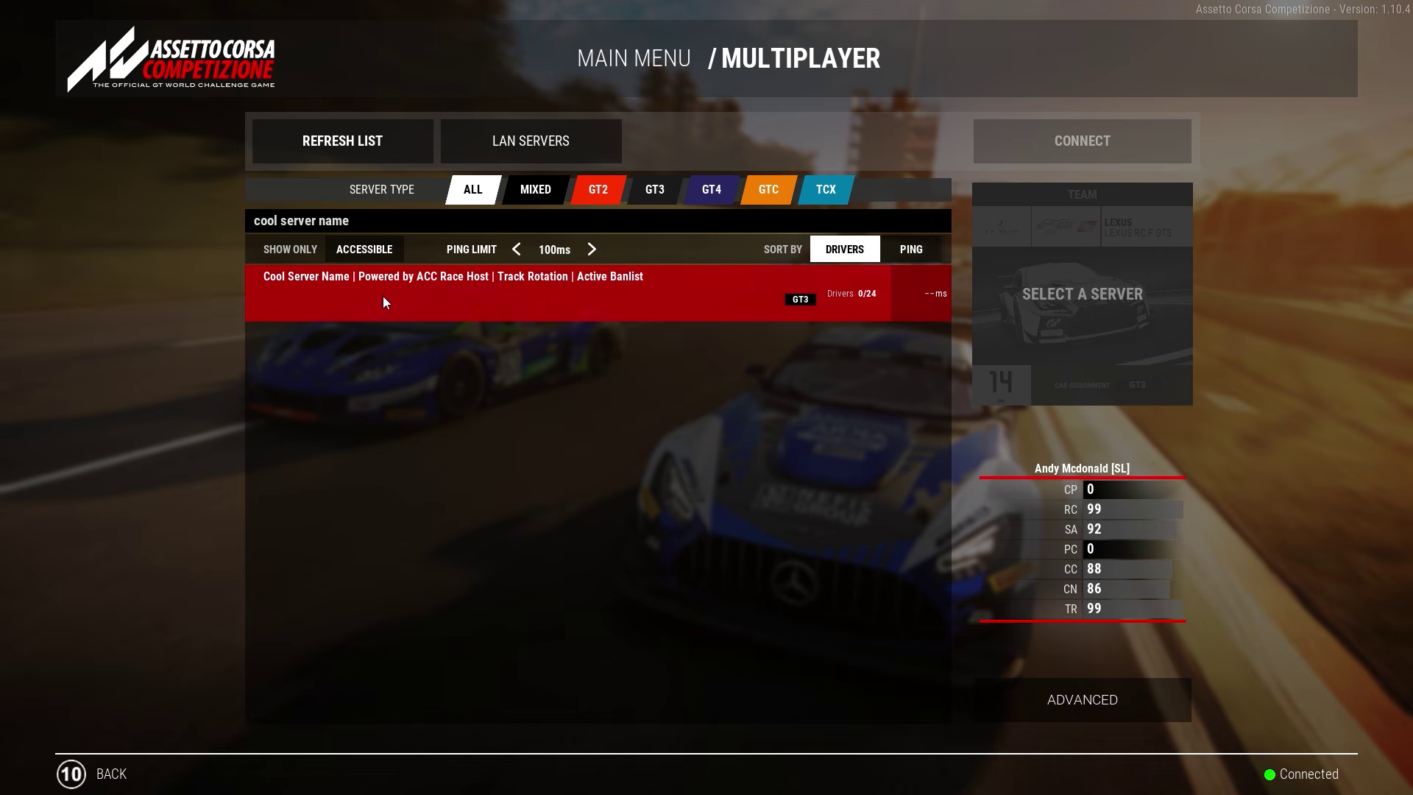
pyautogui.click(378, 145)
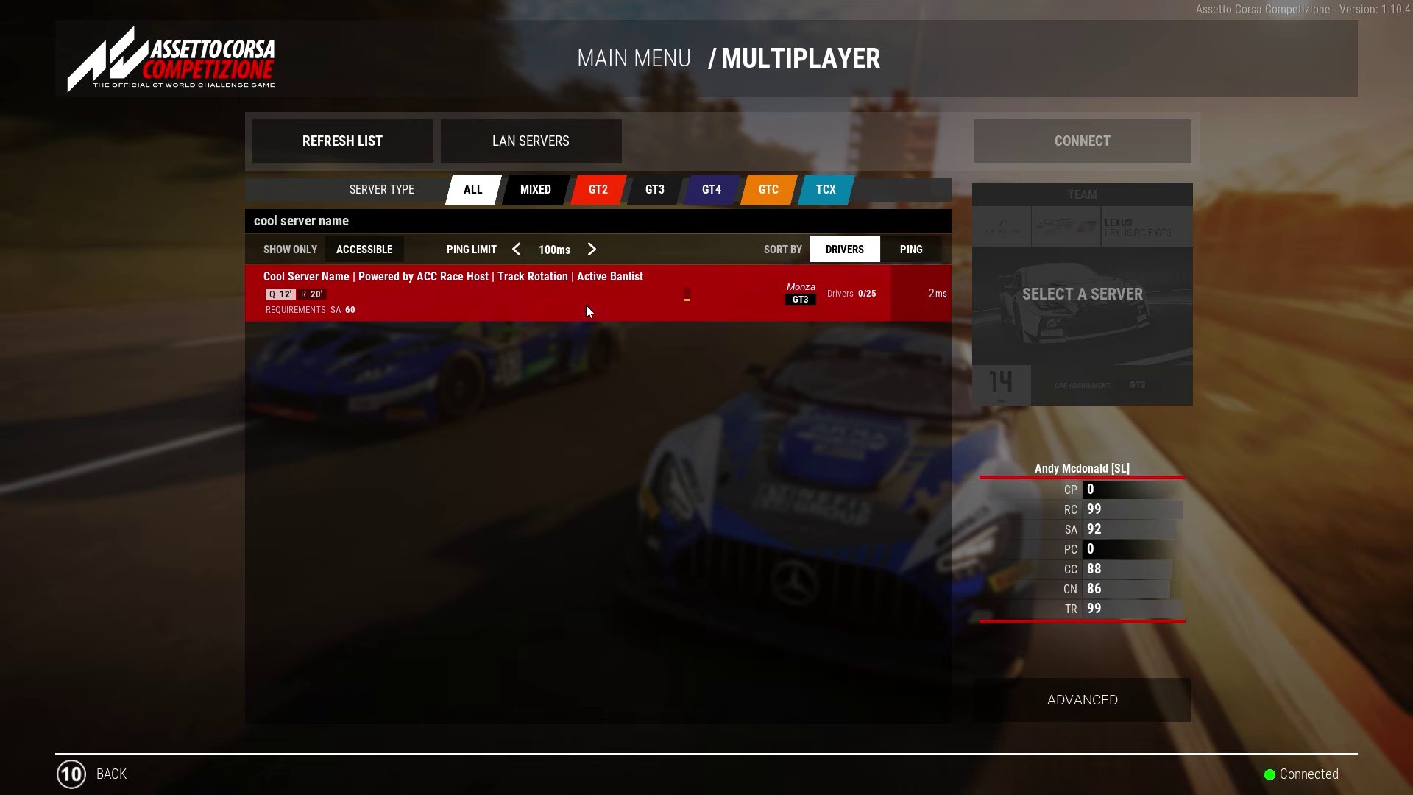
# Step: Back out of the server list to the main menu and begin quitting the game
pyautogui.click(88, 782)
pyautogui.click(114, 775)
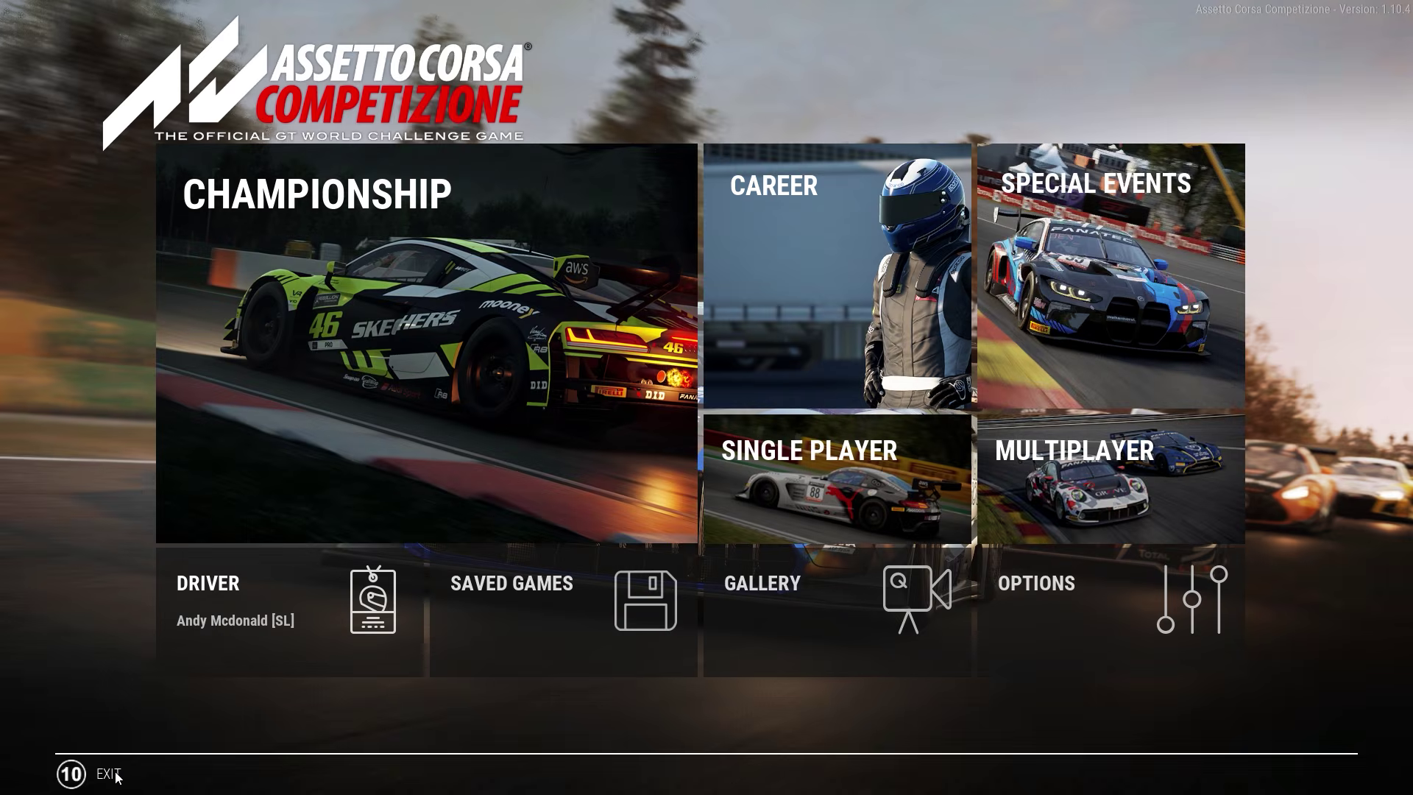
pyautogui.click(110, 774)
# Step: Quit the game and stop the running race server in ACC Race Host
pyautogui.click(601, 450)
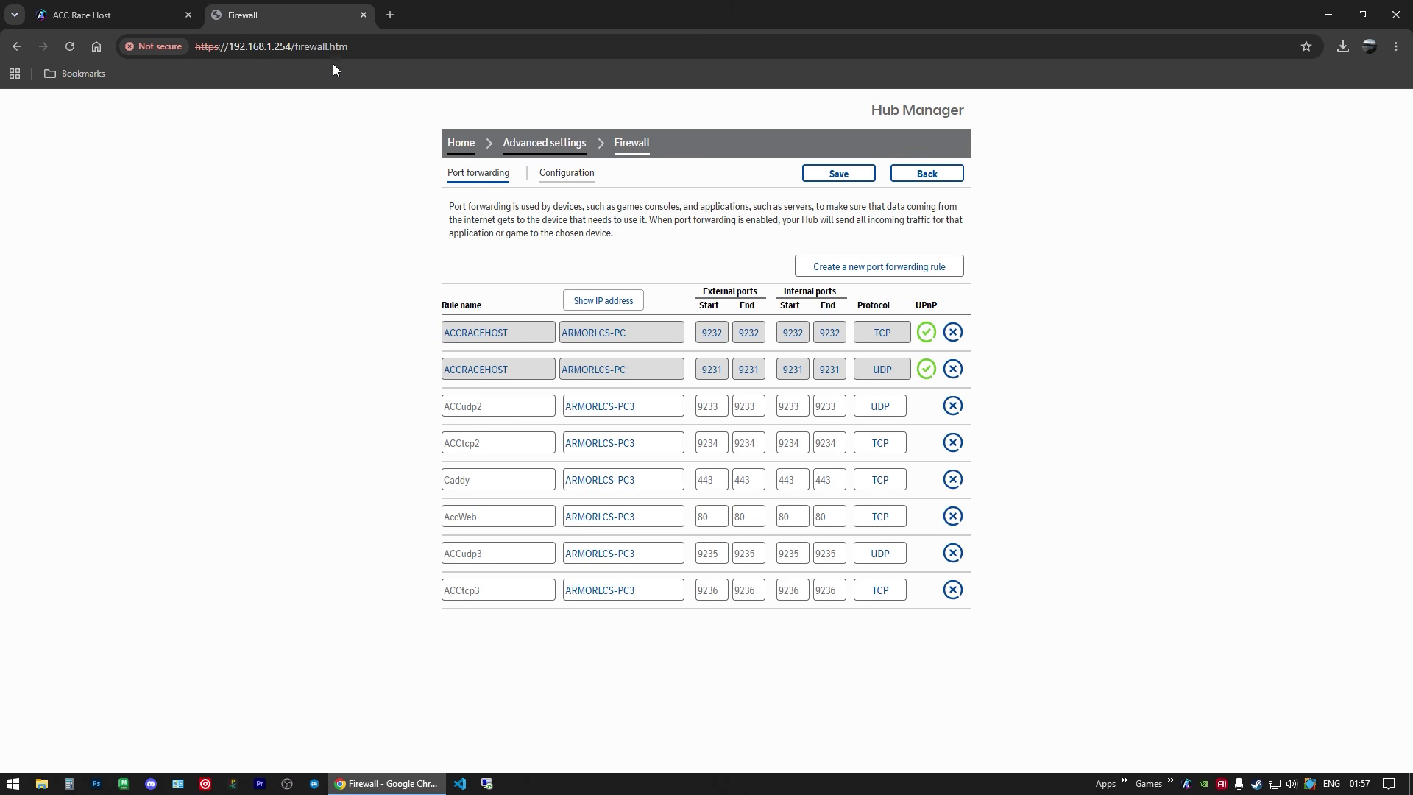
pyautogui.click(138, 7)
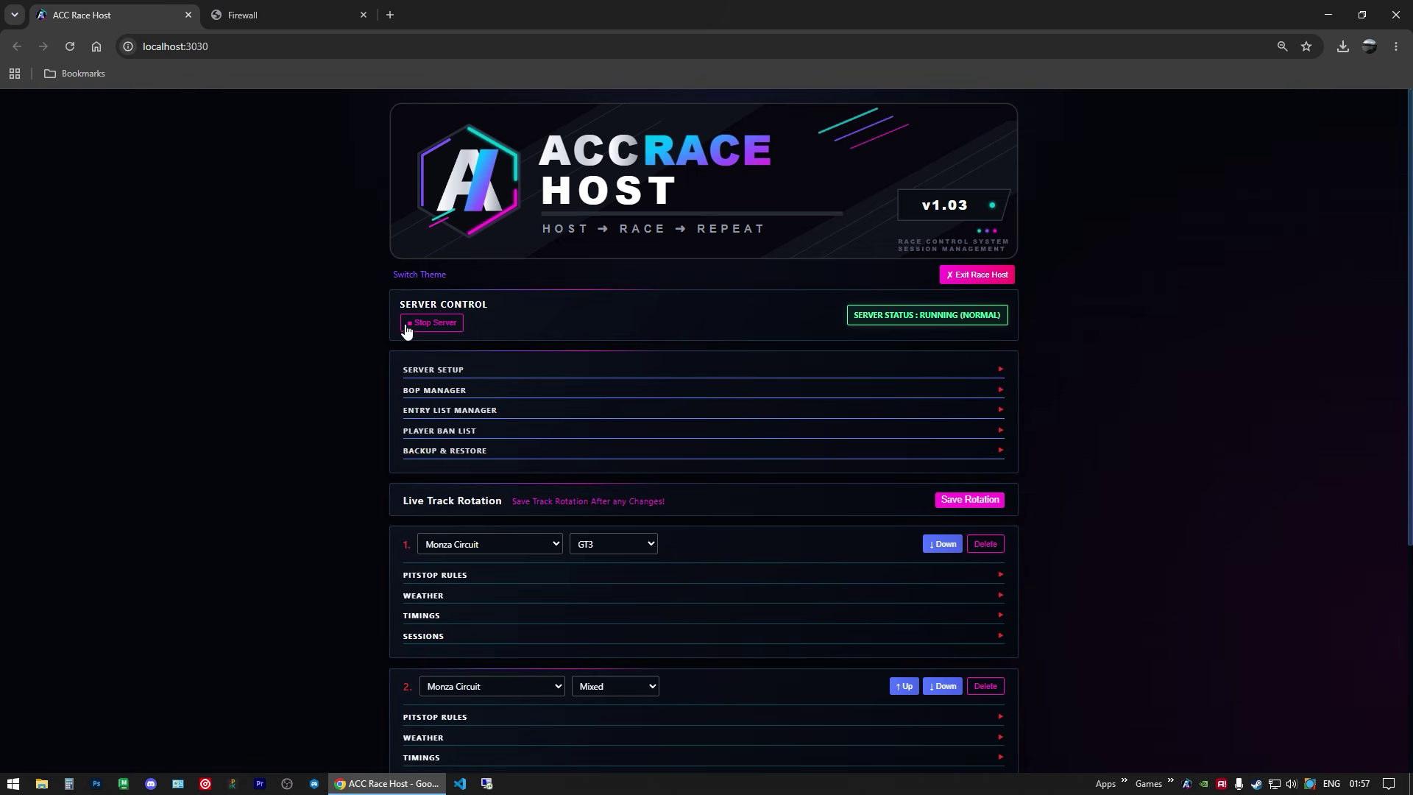
pyautogui.click(442, 323)
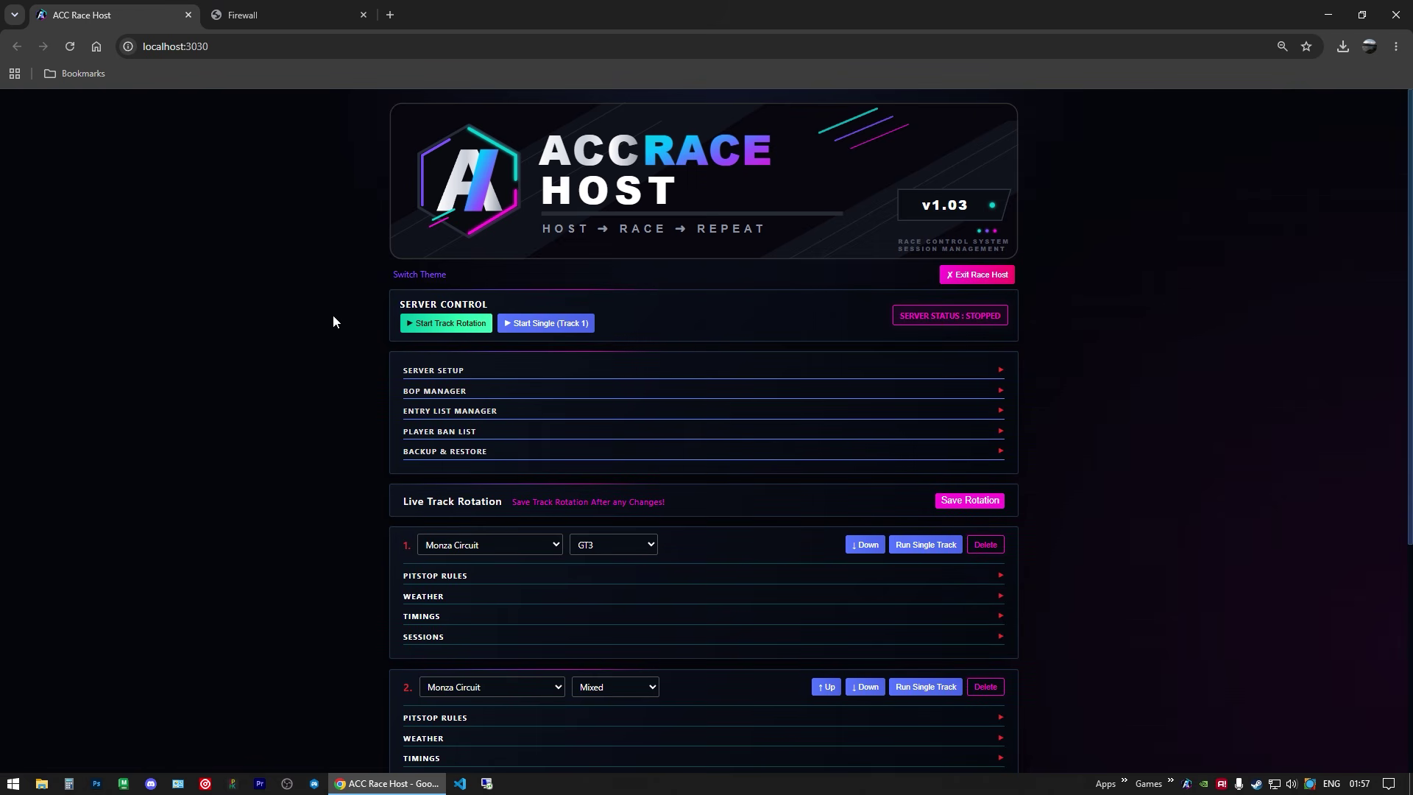
# Step: Reload the router's forwarding page to confirm the ACCRACEHOST rules are gone, then close it
pyautogui.click(321, 20)
pyautogui.rightClick(225, 262)
pyautogui.click(266, 319)
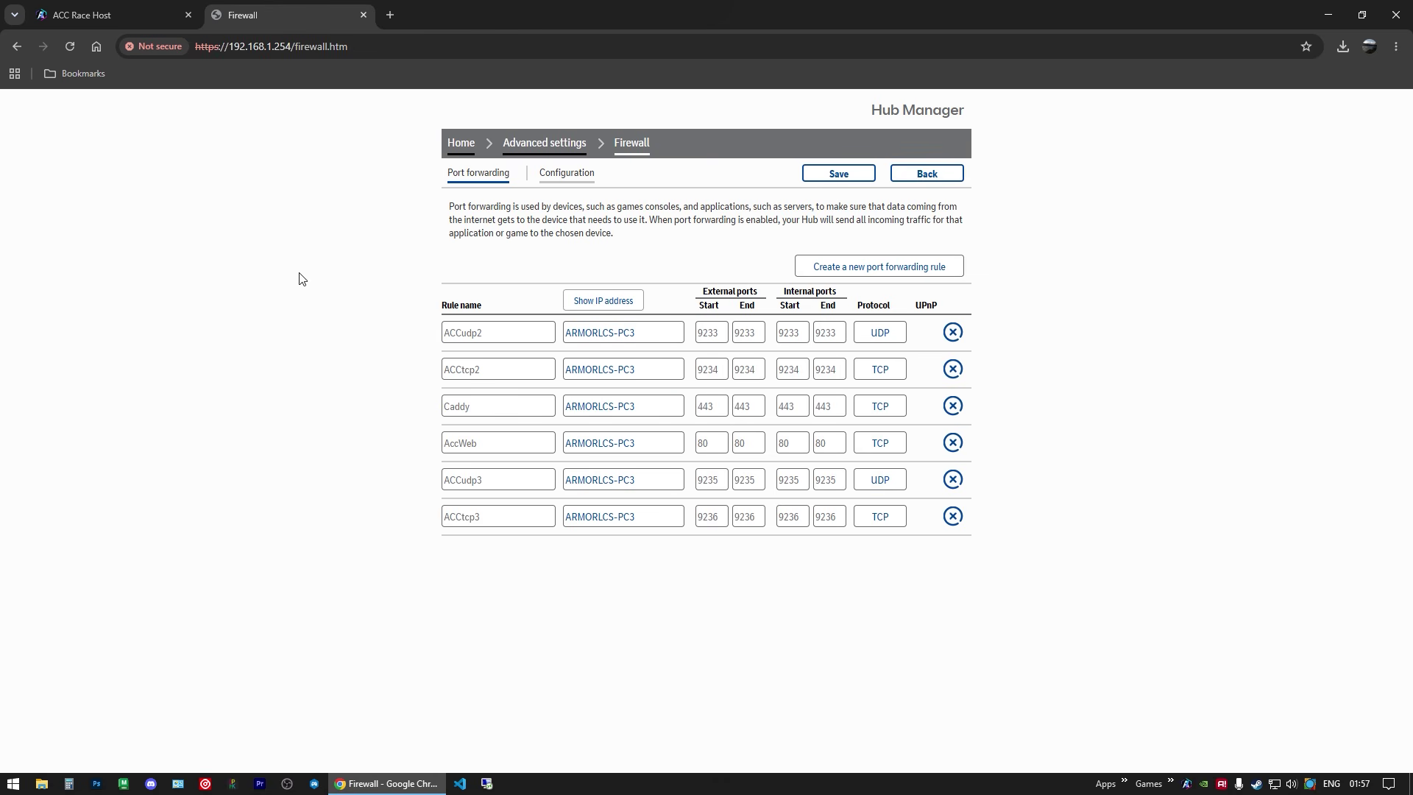
pyautogui.click(93, 22)
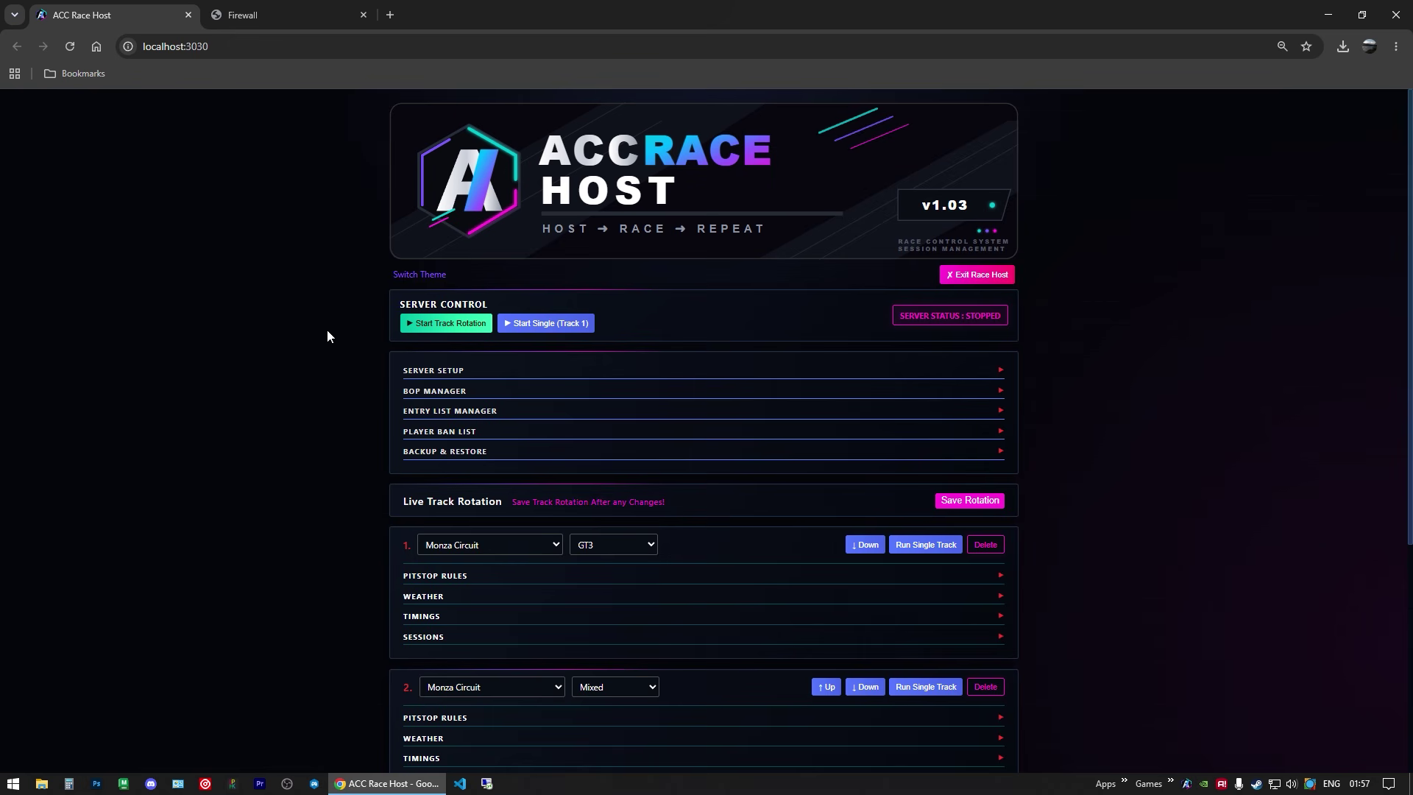
pyautogui.click(272, 15)
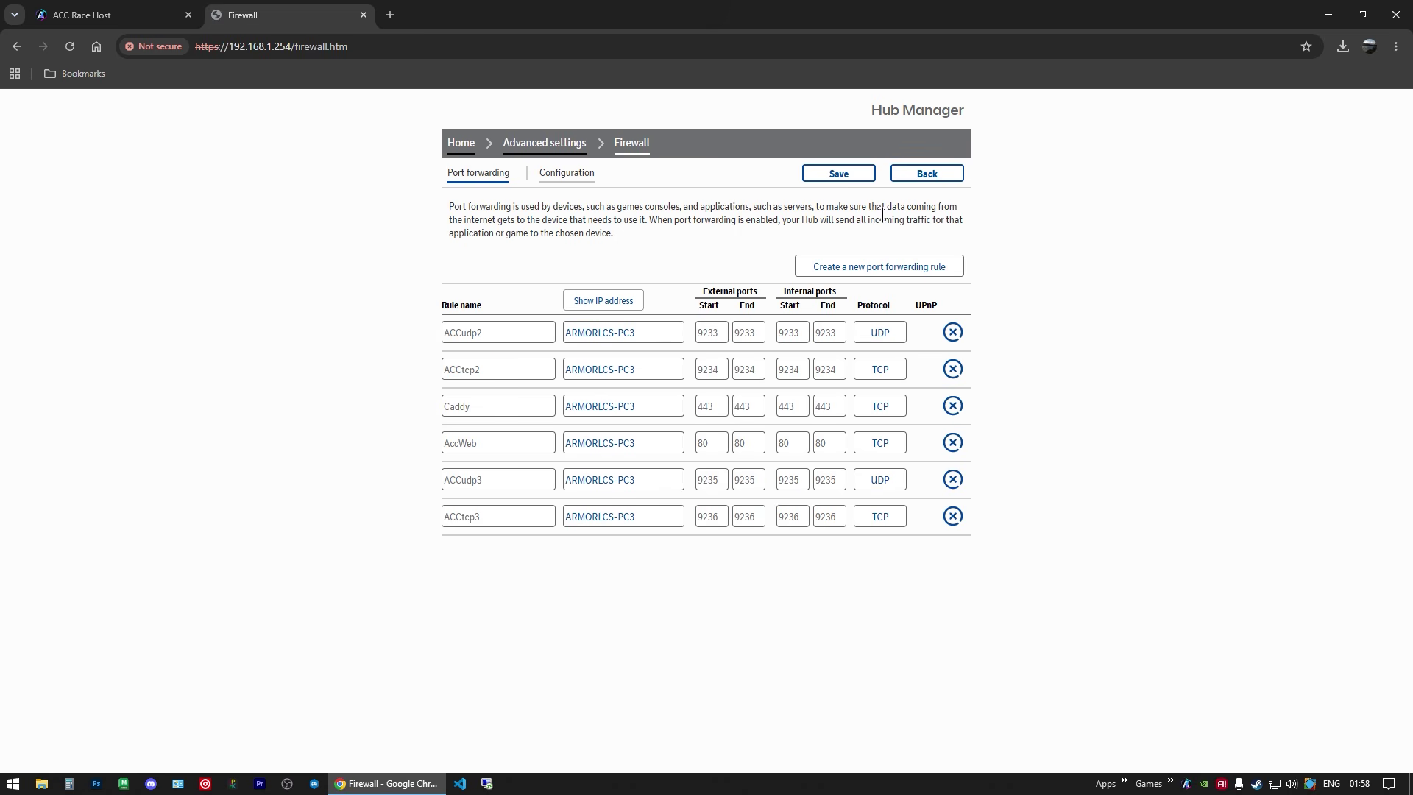
pyautogui.click(363, 15)
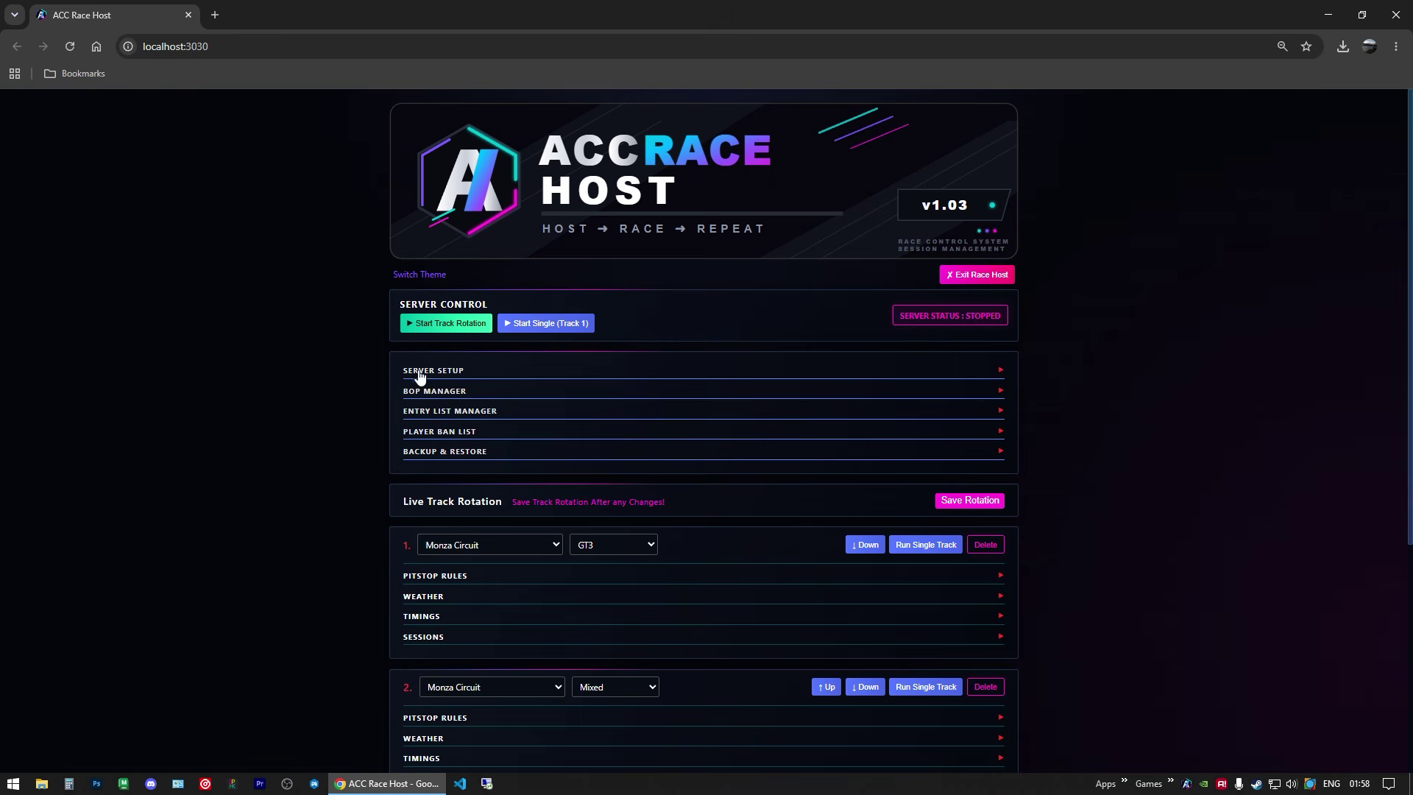
# Step: Review the server setup and track 1's circuit and weather settings, leaving them unchanged
pyautogui.click(452, 371)
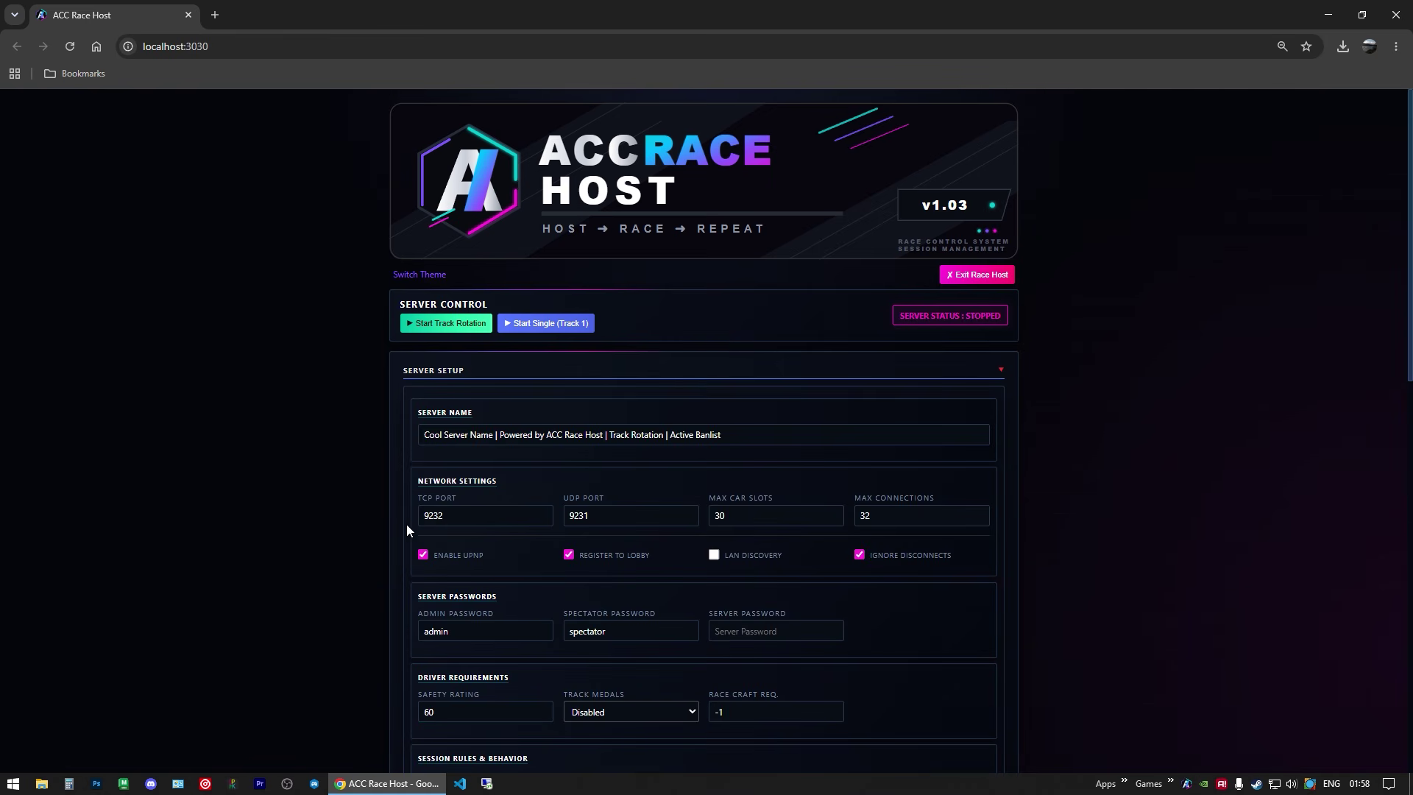
pyautogui.scroll(-2, 337, 432)
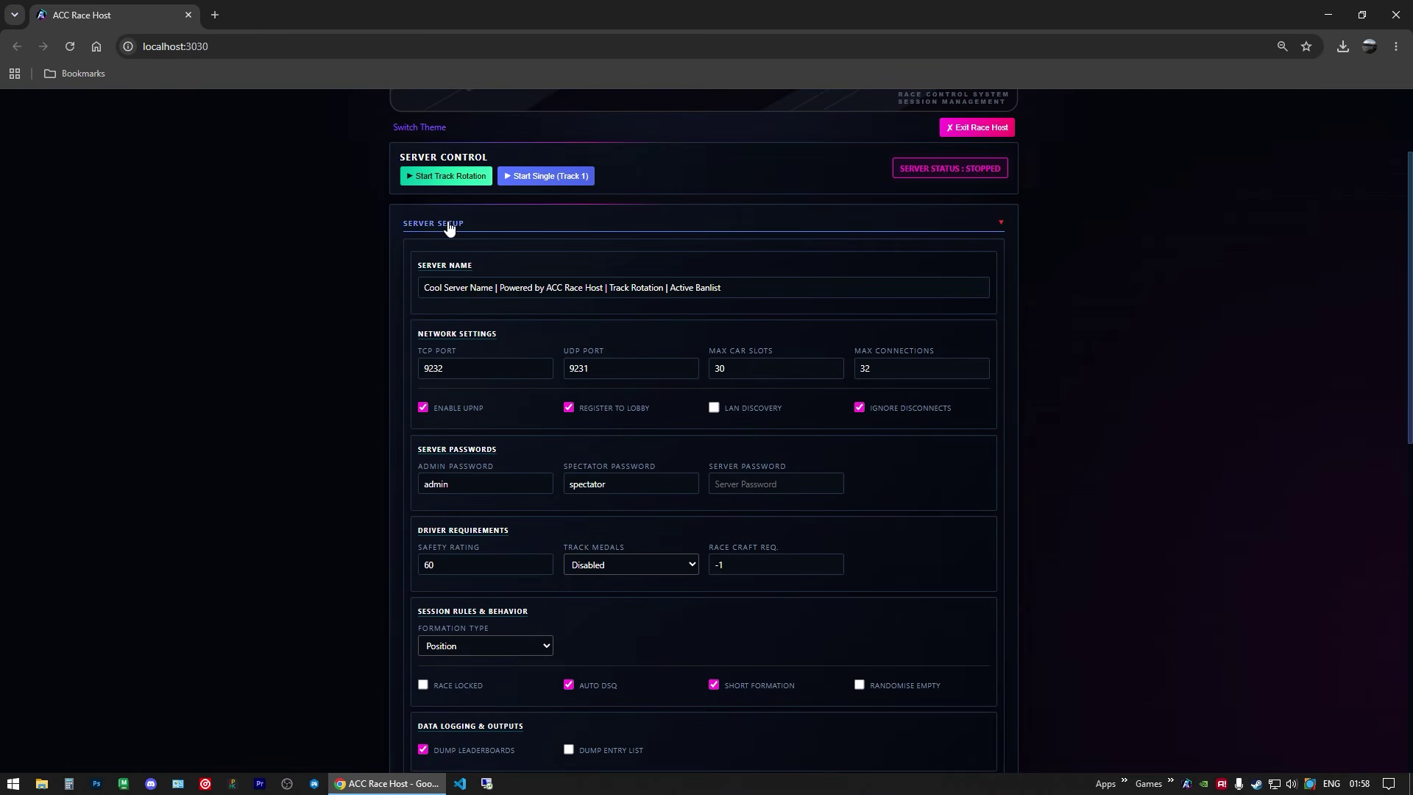
pyautogui.click(450, 227)
pyautogui.scroll(-2, 306, 225)
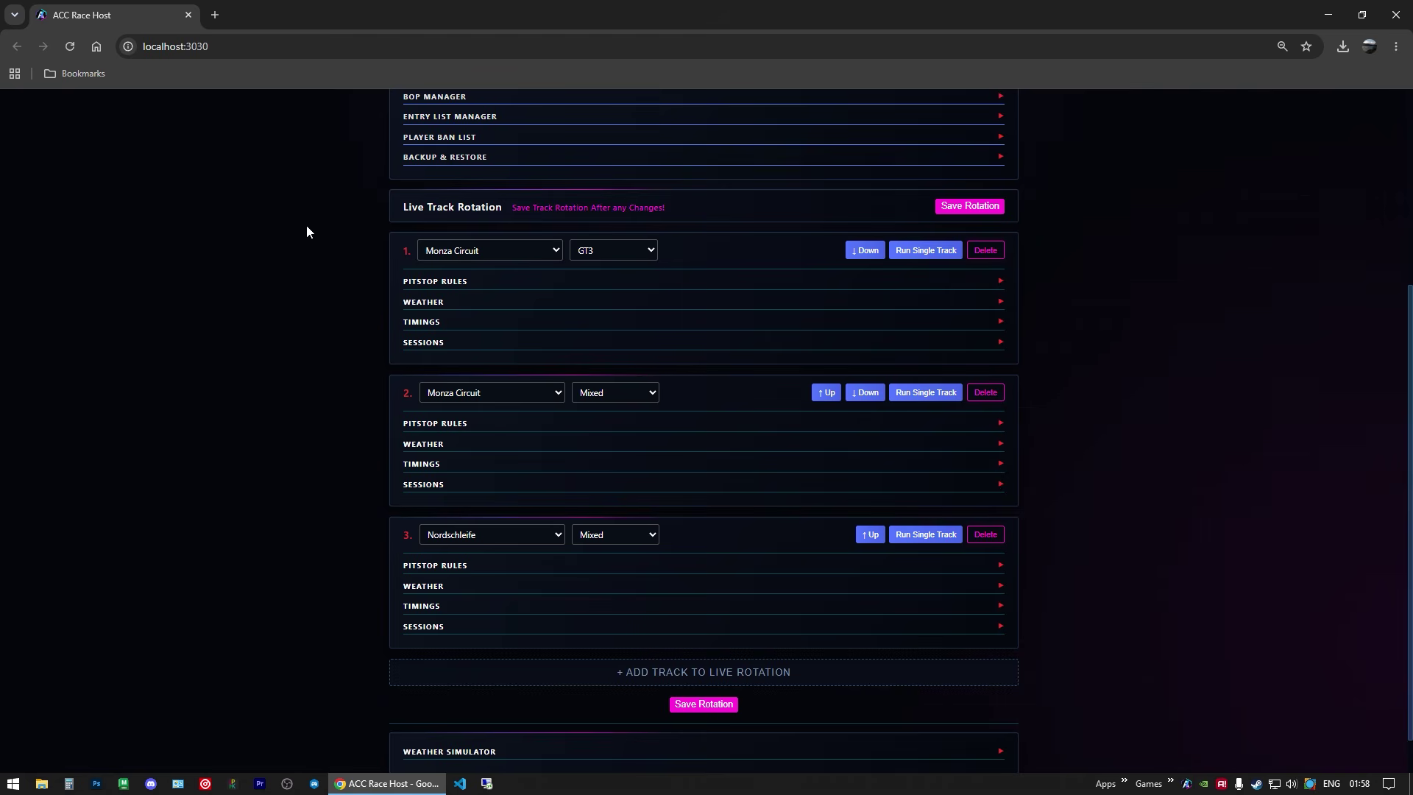
pyautogui.scroll(2, 312, 224)
pyautogui.scroll(-1, 324, 226)
pyautogui.click(513, 326)
pyautogui.click(267, 346)
pyautogui.click(434, 377)
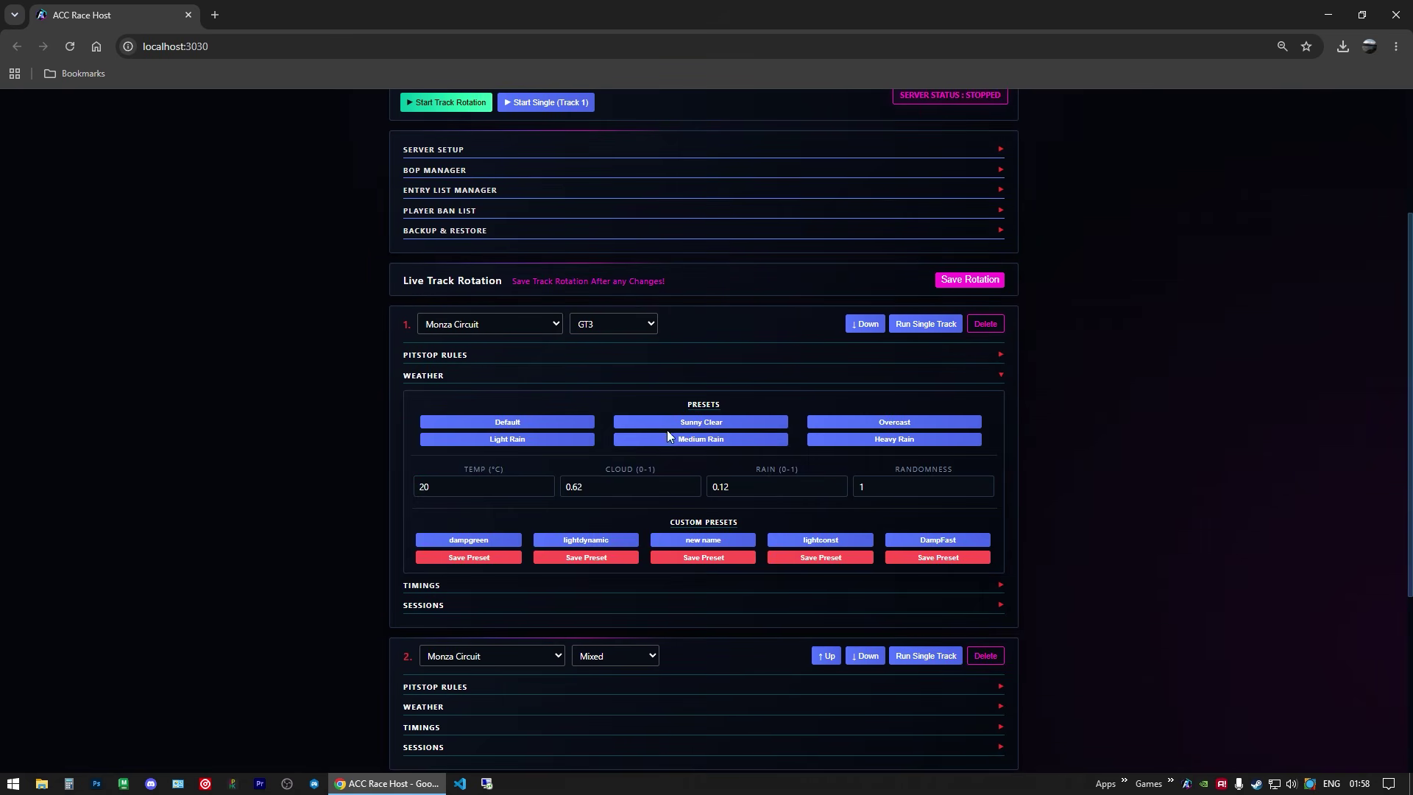
pyautogui.click(430, 377)
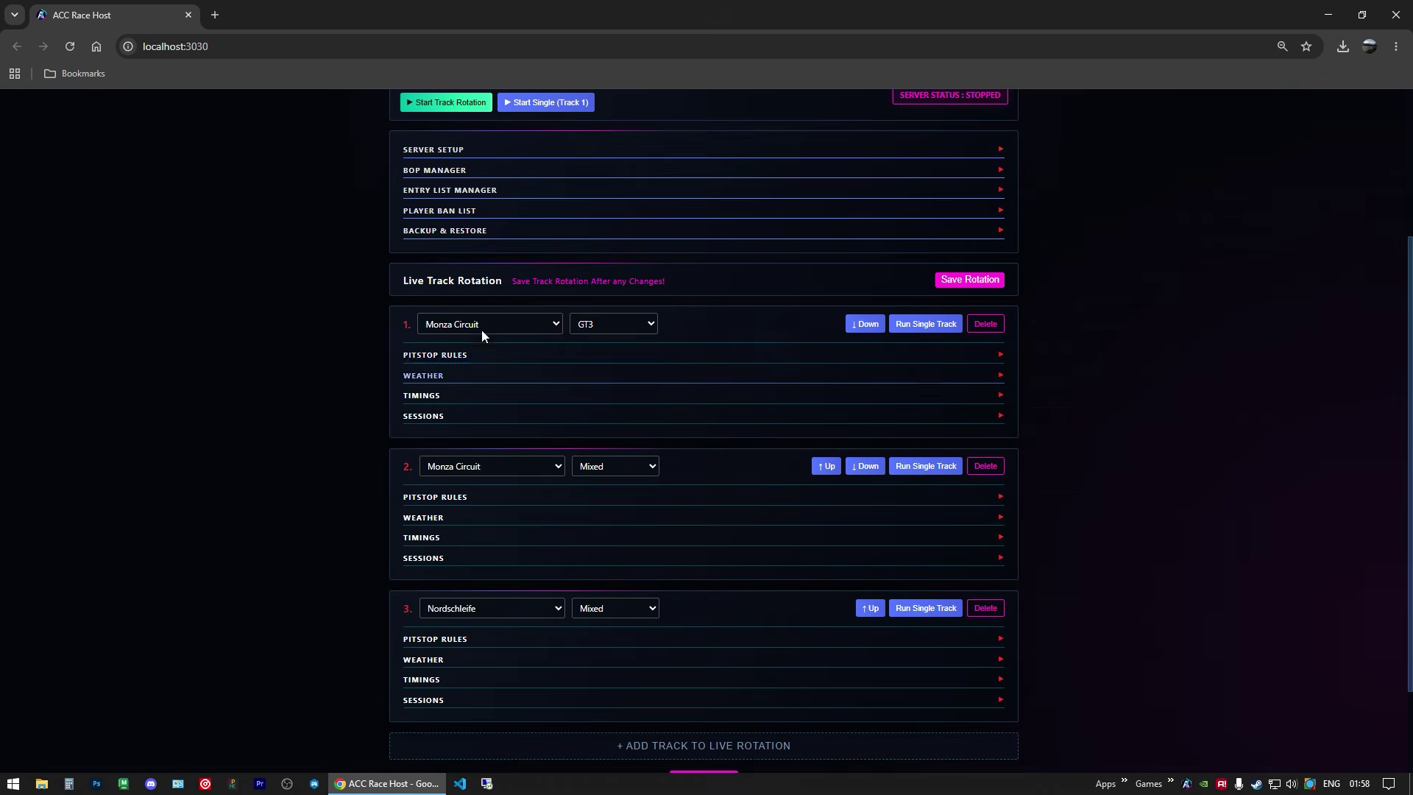
# Step: Set track 2 to Nordschleife and change its overtime from 150 to 450 seconds
pyautogui.click(457, 464)
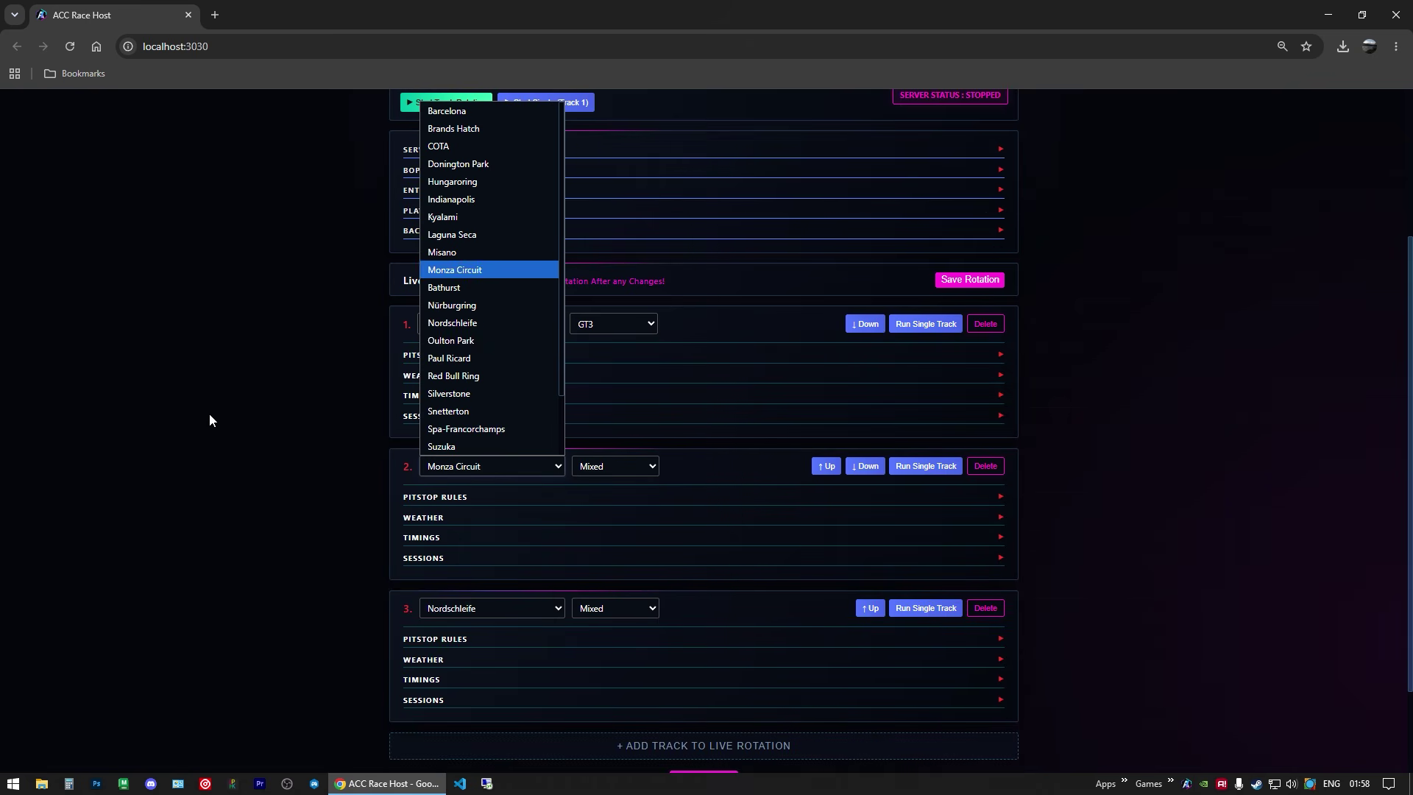
pyautogui.click(466, 328)
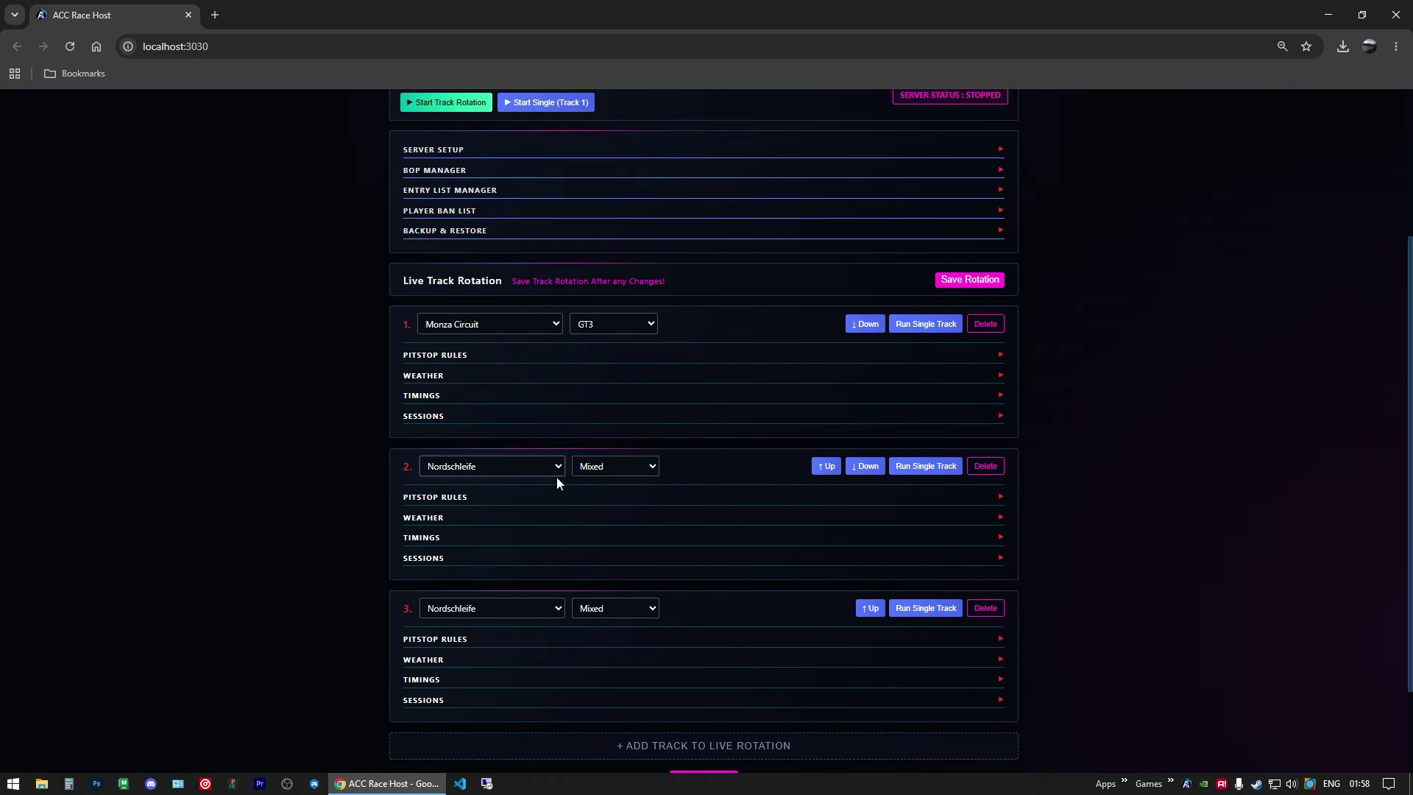
pyautogui.click(421, 538)
pyautogui.click(590, 615)
pyautogui.moveTo(589, 615); pyautogui.dragTo(556, 620)
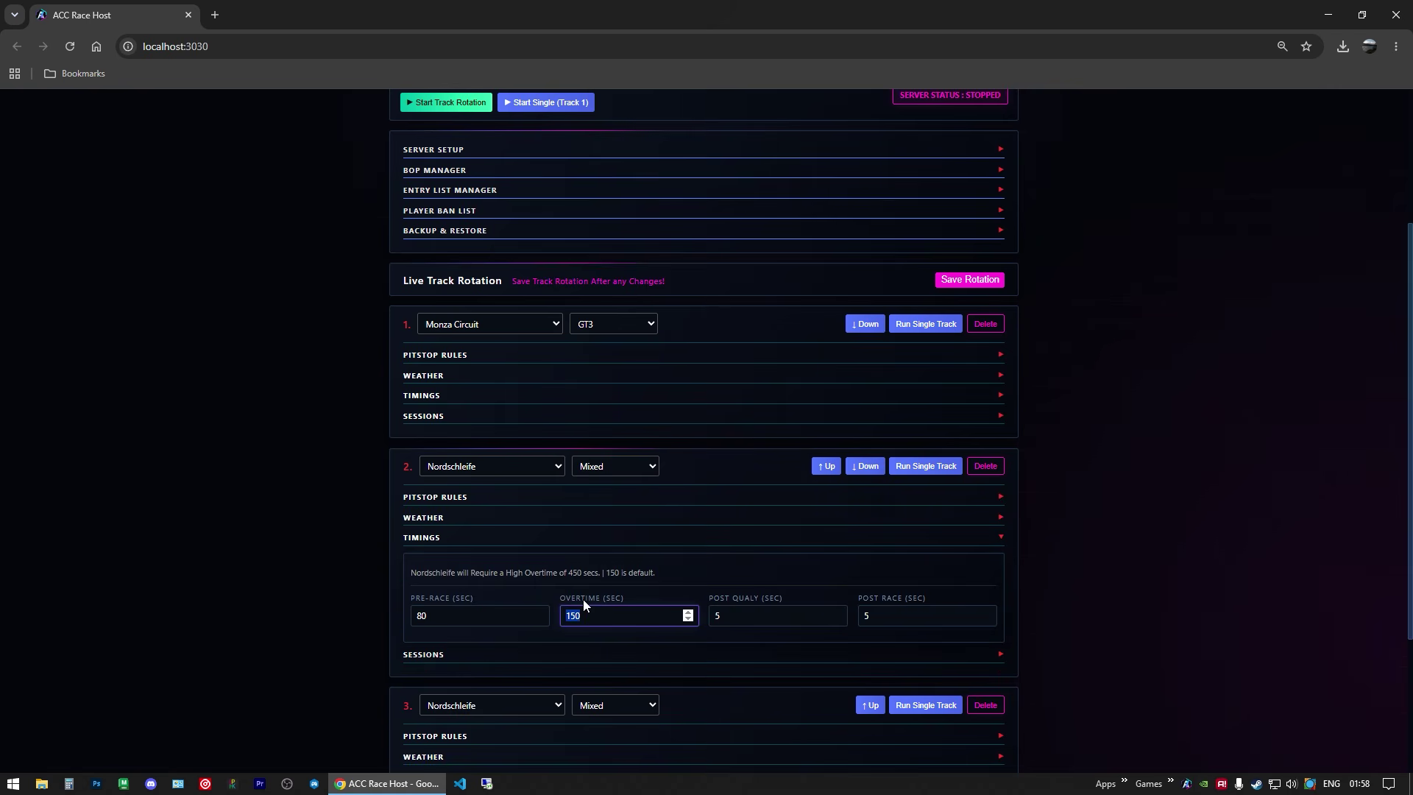
pyautogui.click(655, 570)
pyautogui.click(460, 541)
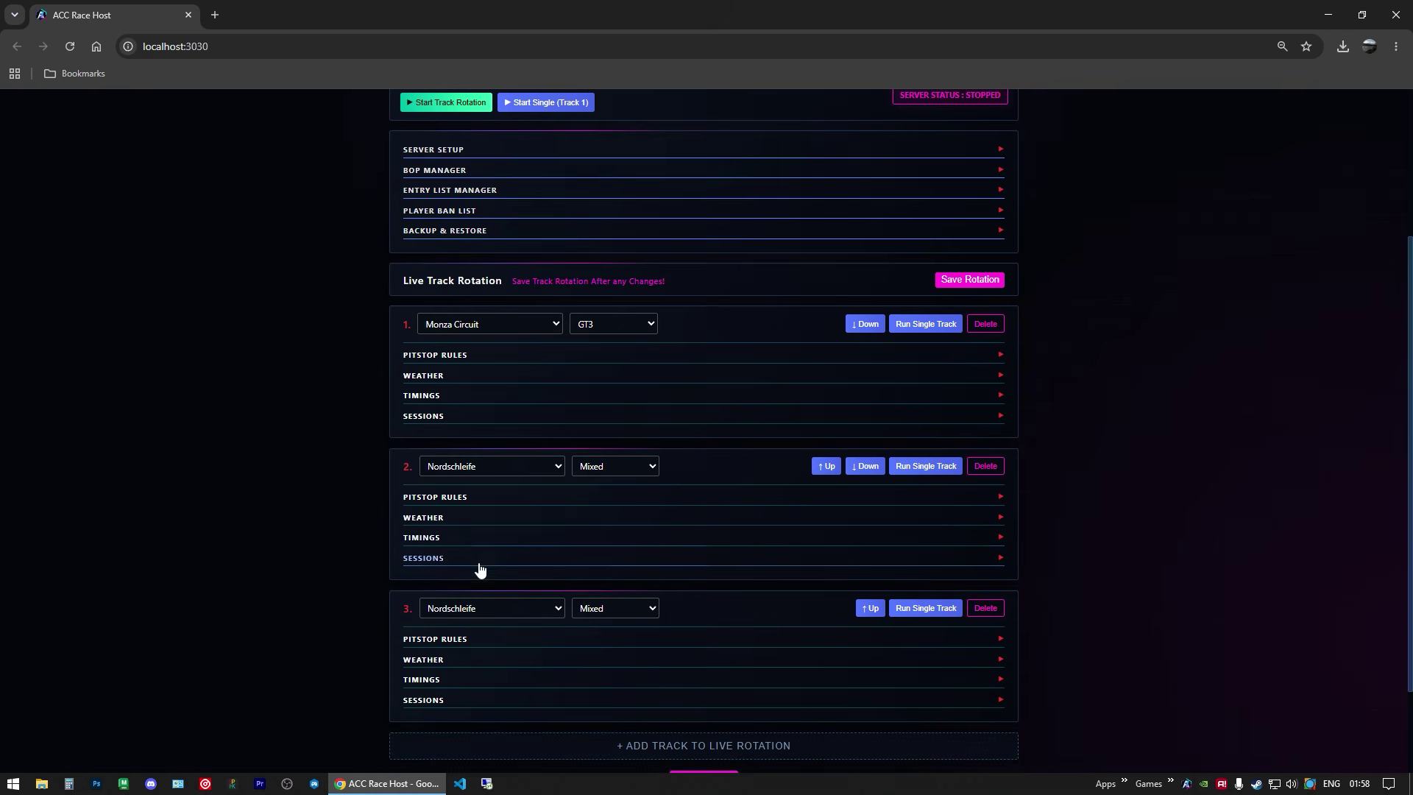
# Step: Edit track 2's qualifying and race durations and save the rotation
pyautogui.click(432, 559)
pyautogui.scroll(-4, 309, 567)
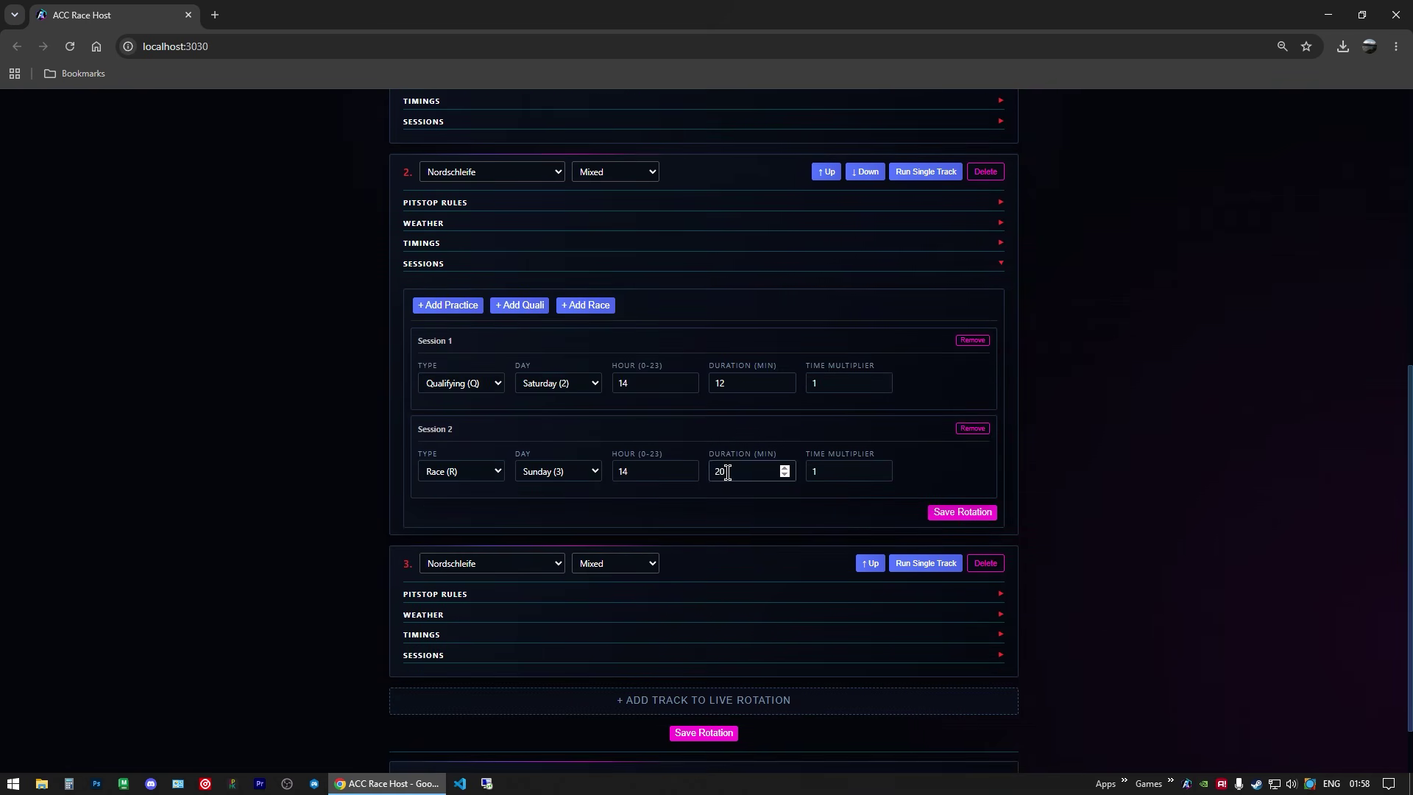
pyautogui.moveTo(726, 471); pyautogui.dragTo(710, 484)
pyautogui.click(930, 462)
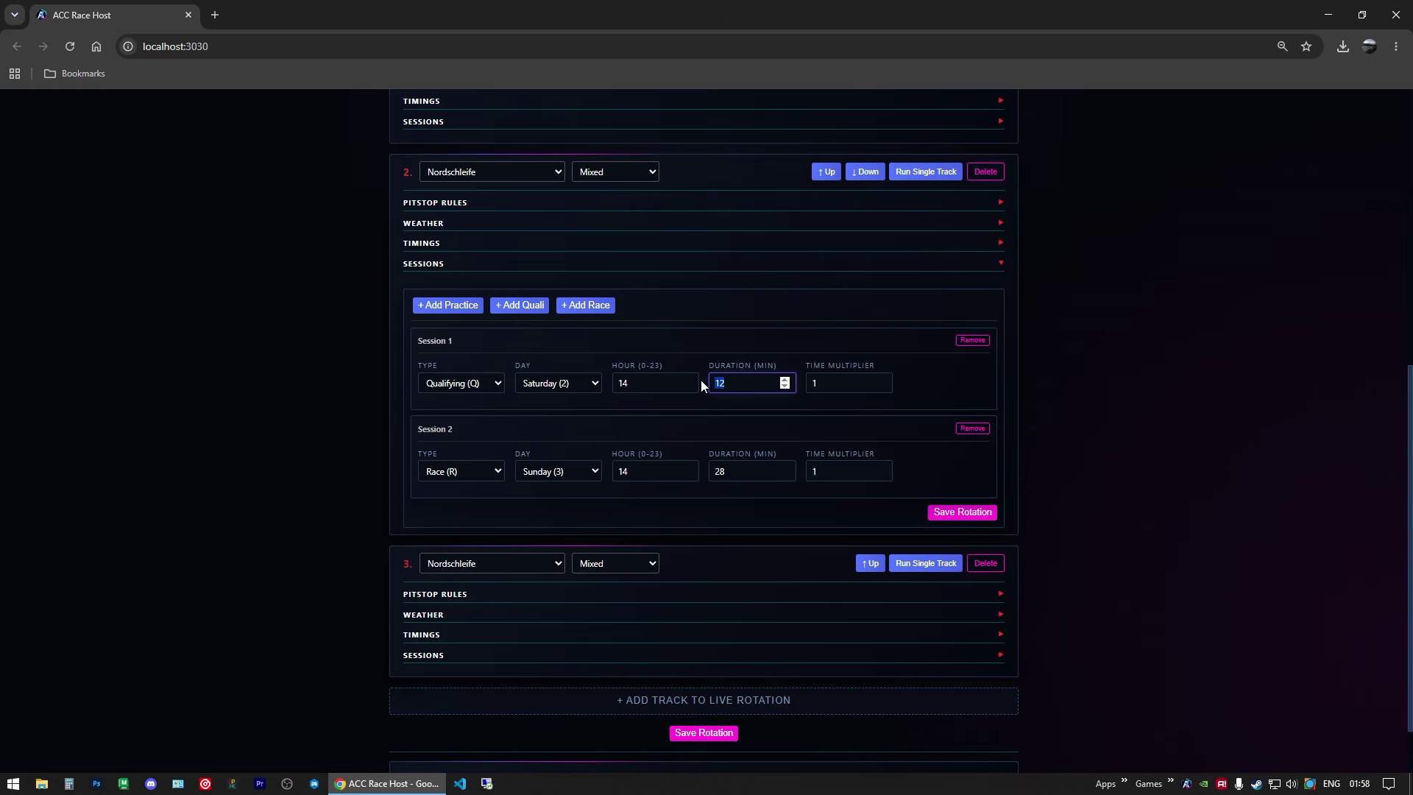
pyautogui.click(924, 456)
pyautogui.click(962, 511)
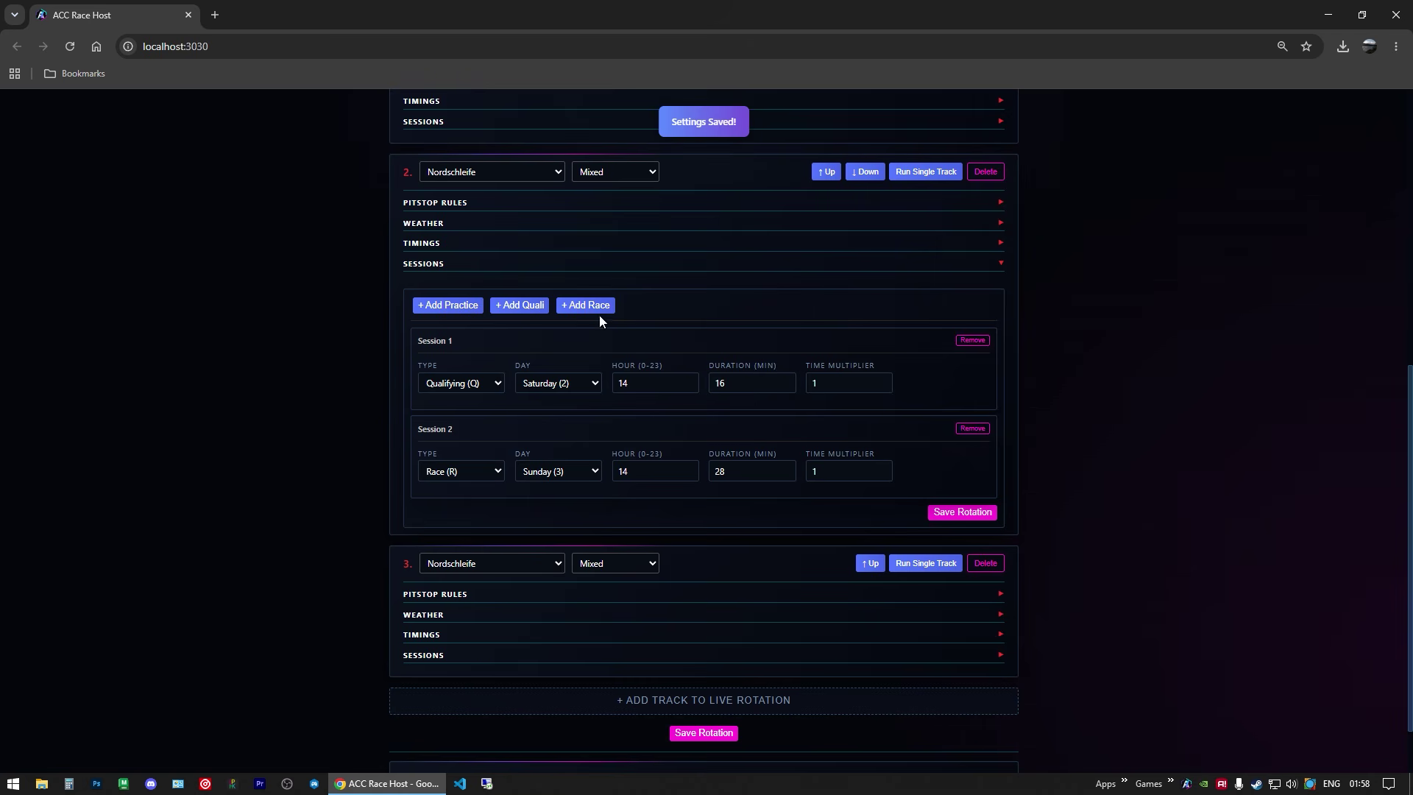
pyautogui.click(436, 265)
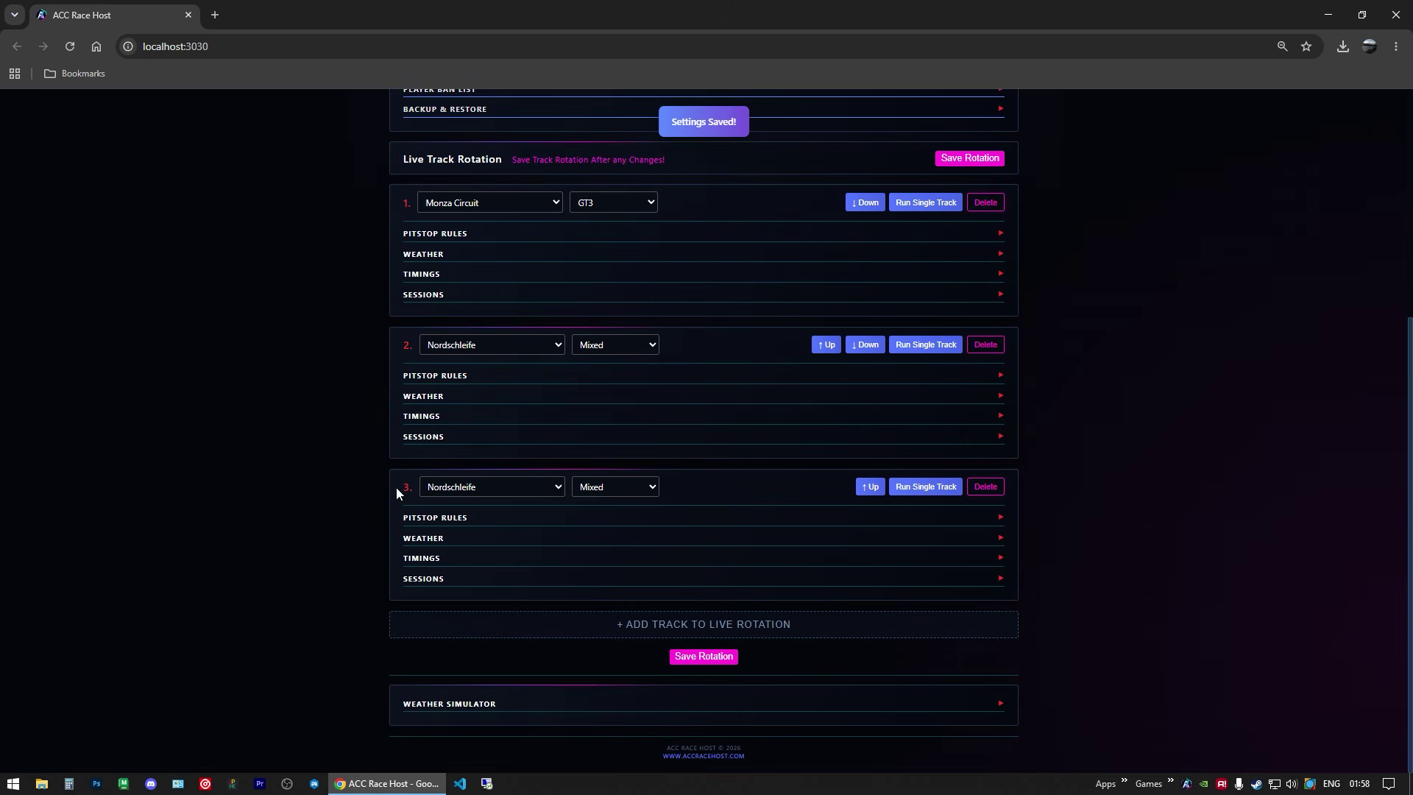
# Step: Make track 3 Bathurst with the Default weather preset
pyautogui.click(490, 487)
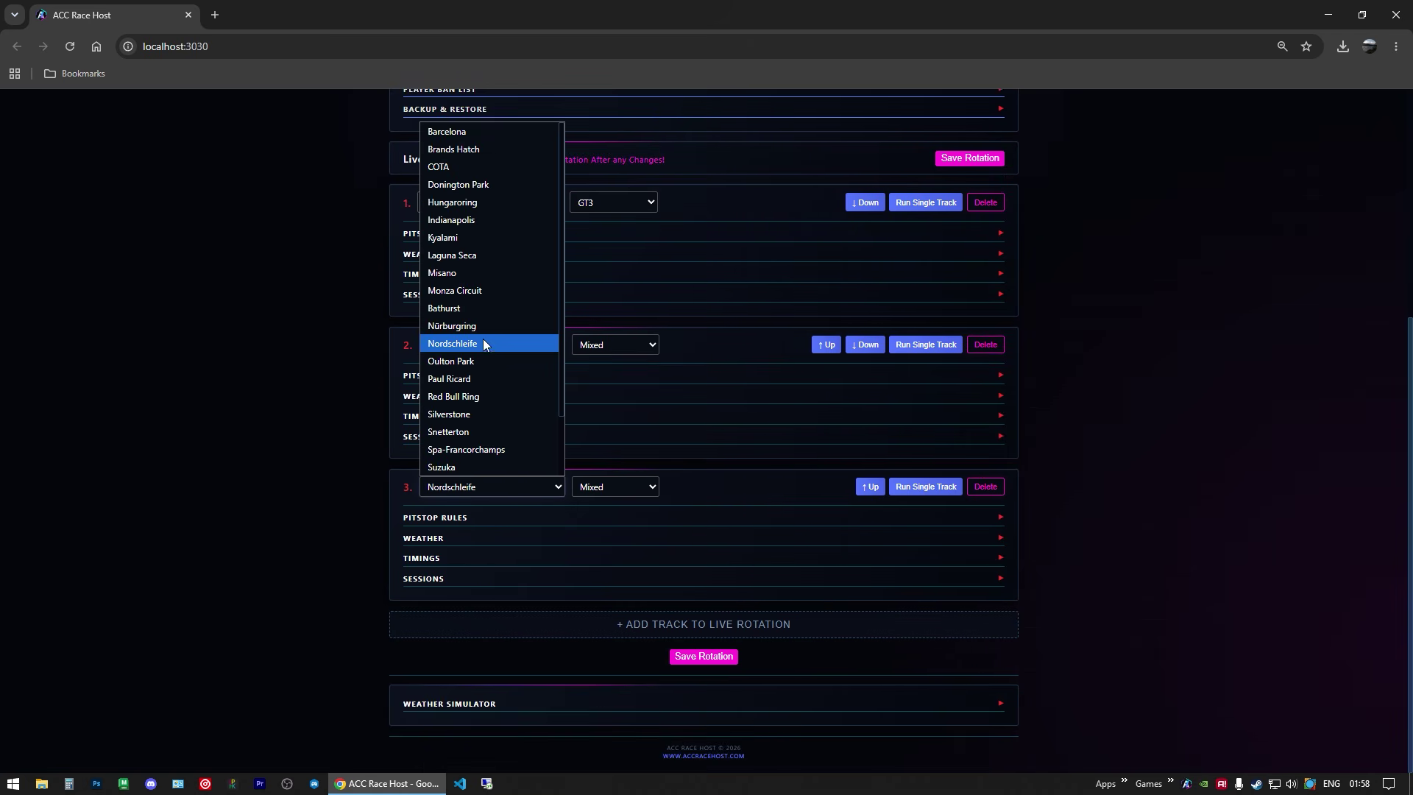
pyautogui.click(463, 307)
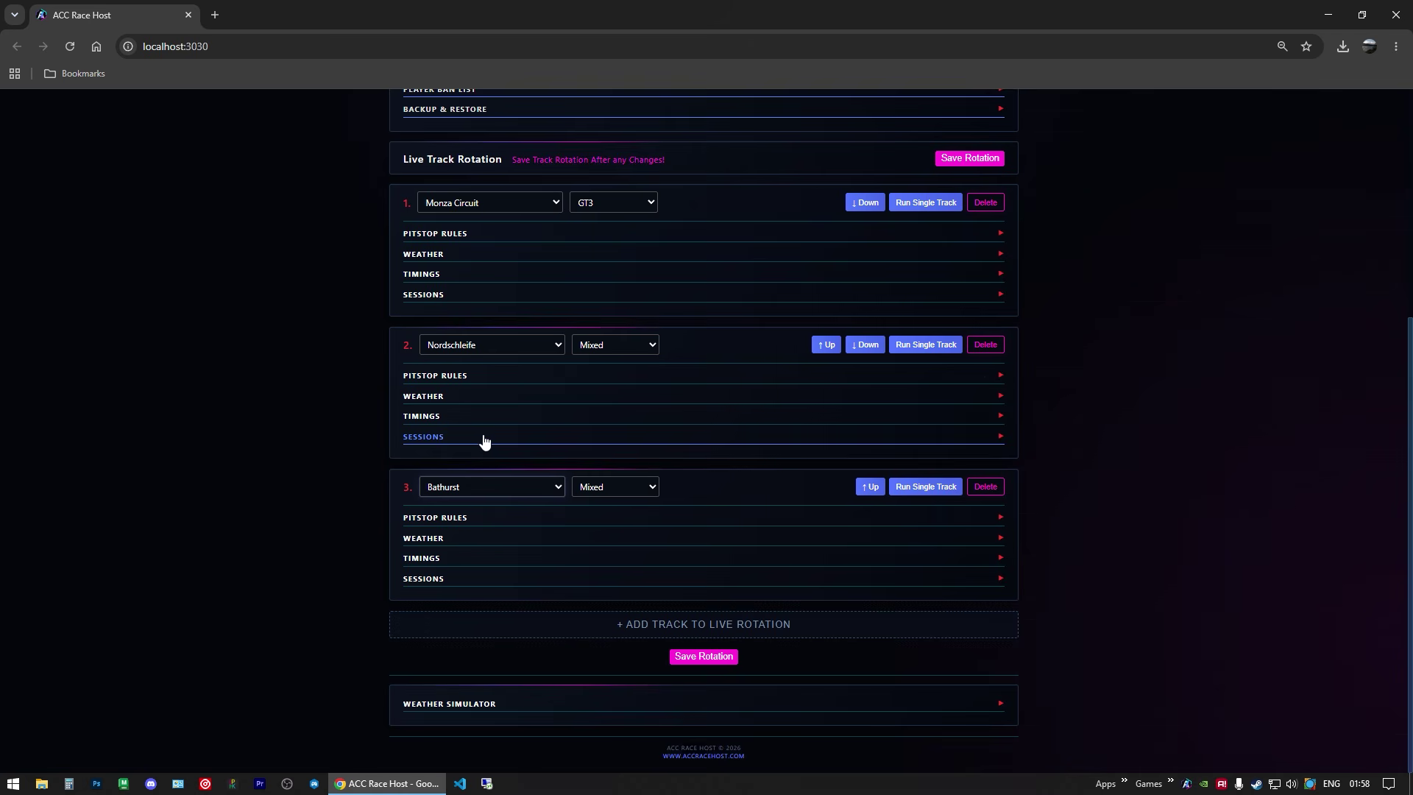
pyautogui.click(454, 544)
pyautogui.scroll(-2, 325, 526)
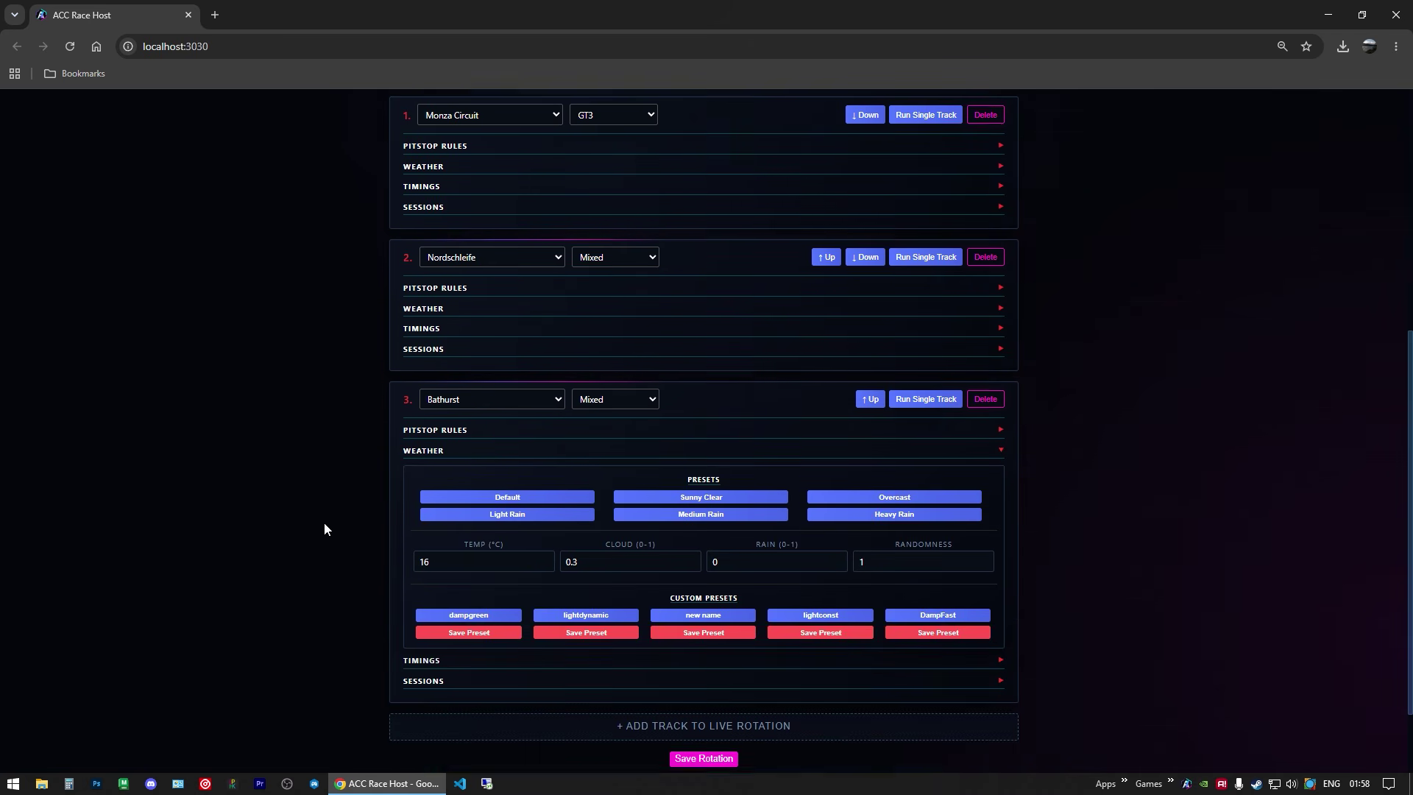
pyautogui.click(480, 444)
pyautogui.click(439, 395)
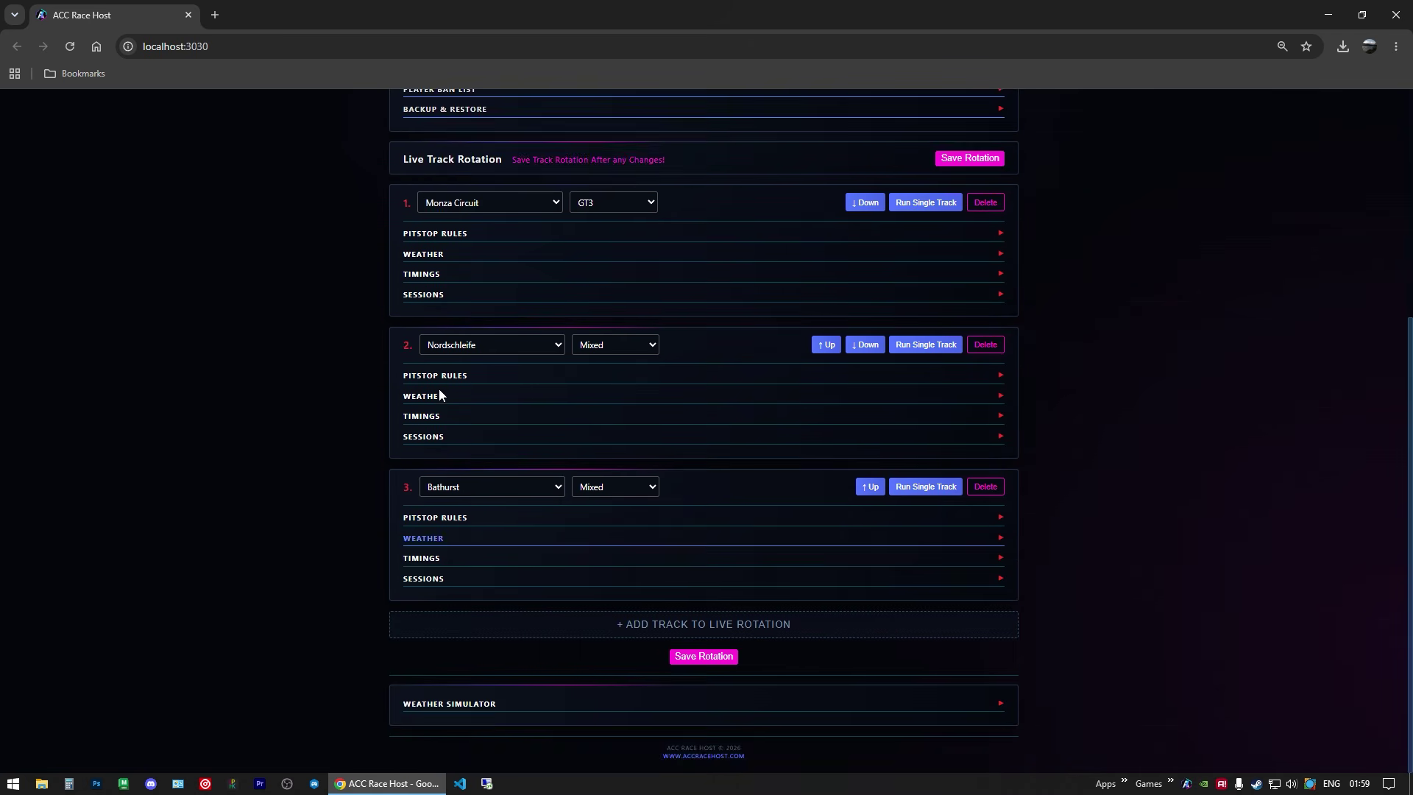
# Step: Give track 2 a 12-minute qualifying at hour 23 and a 20-minute race at hour 3, then save
pyautogui.click(424, 439)
pyautogui.scroll(-2, 485, 518)
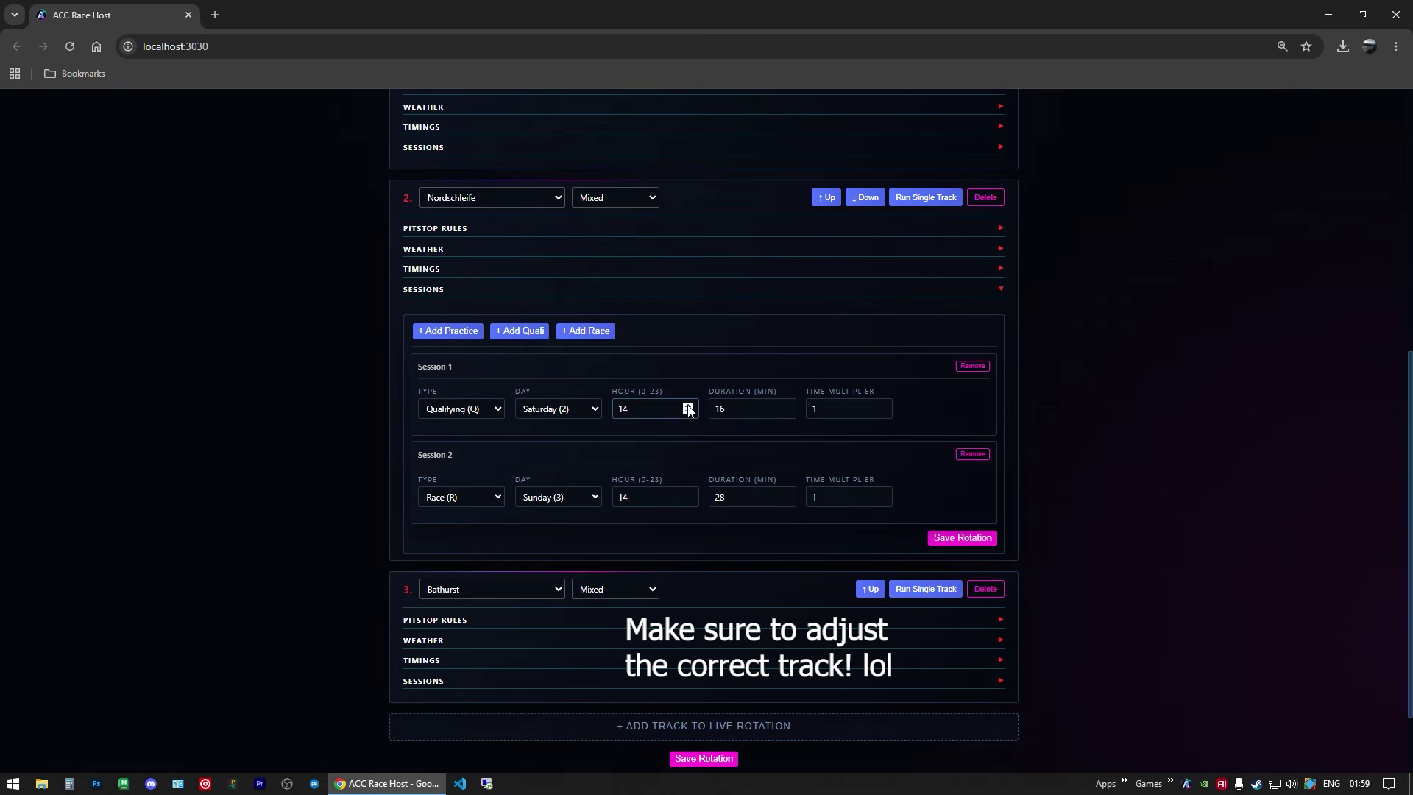
pyautogui.moveTo(638, 412); pyautogui.dragTo(613, 409)
pyautogui.moveTo(634, 492); pyautogui.dragTo(613, 497)
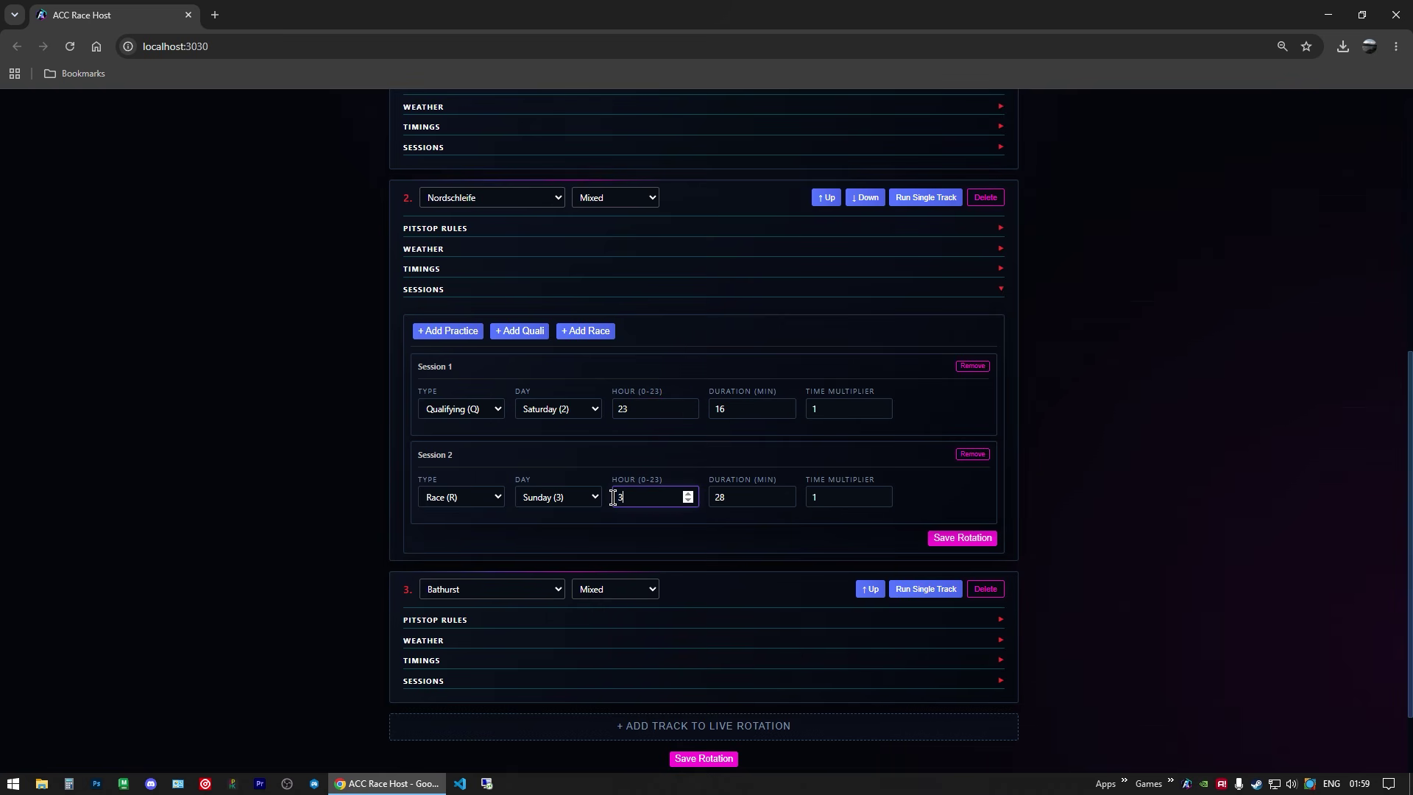
pyautogui.click(647, 412)
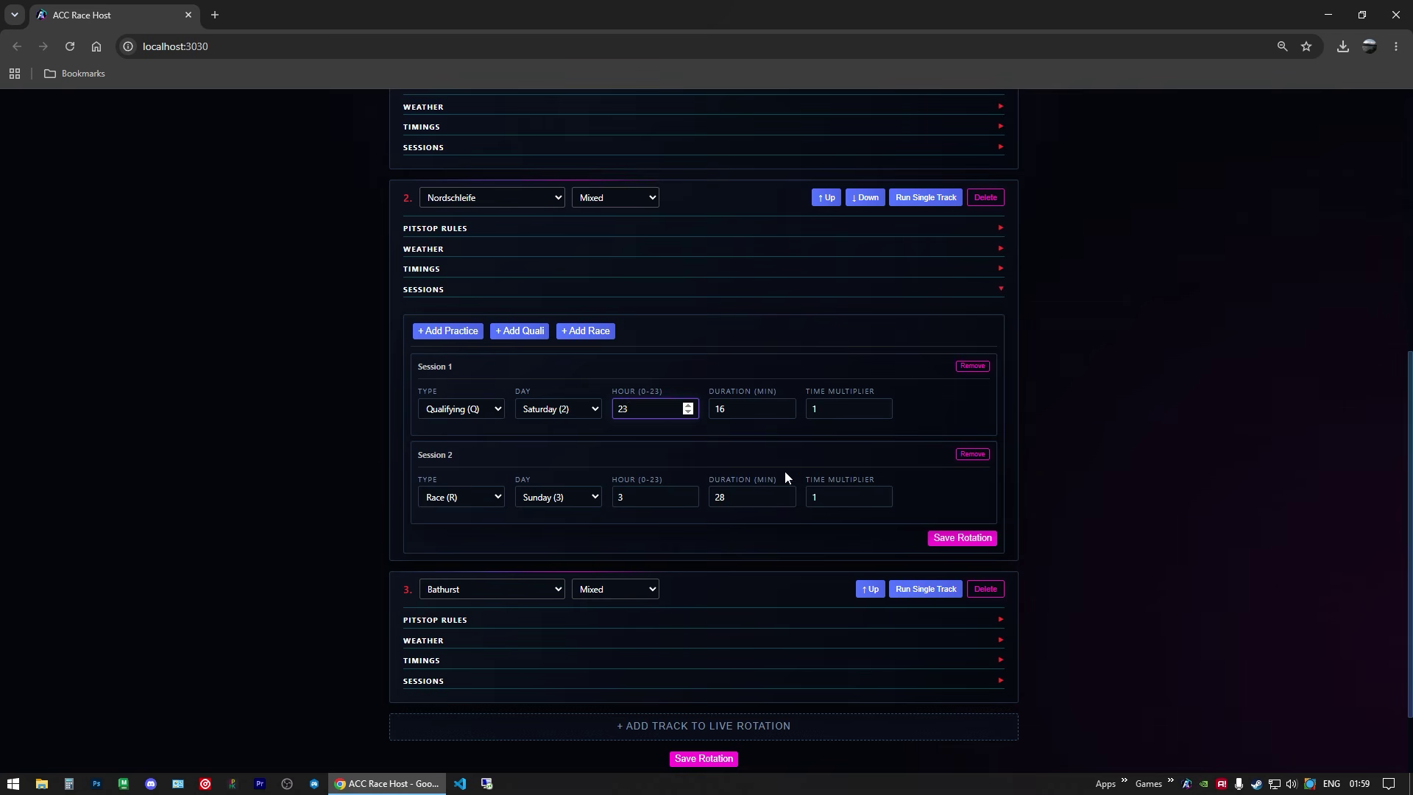
pyautogui.doubleClick(732, 407)
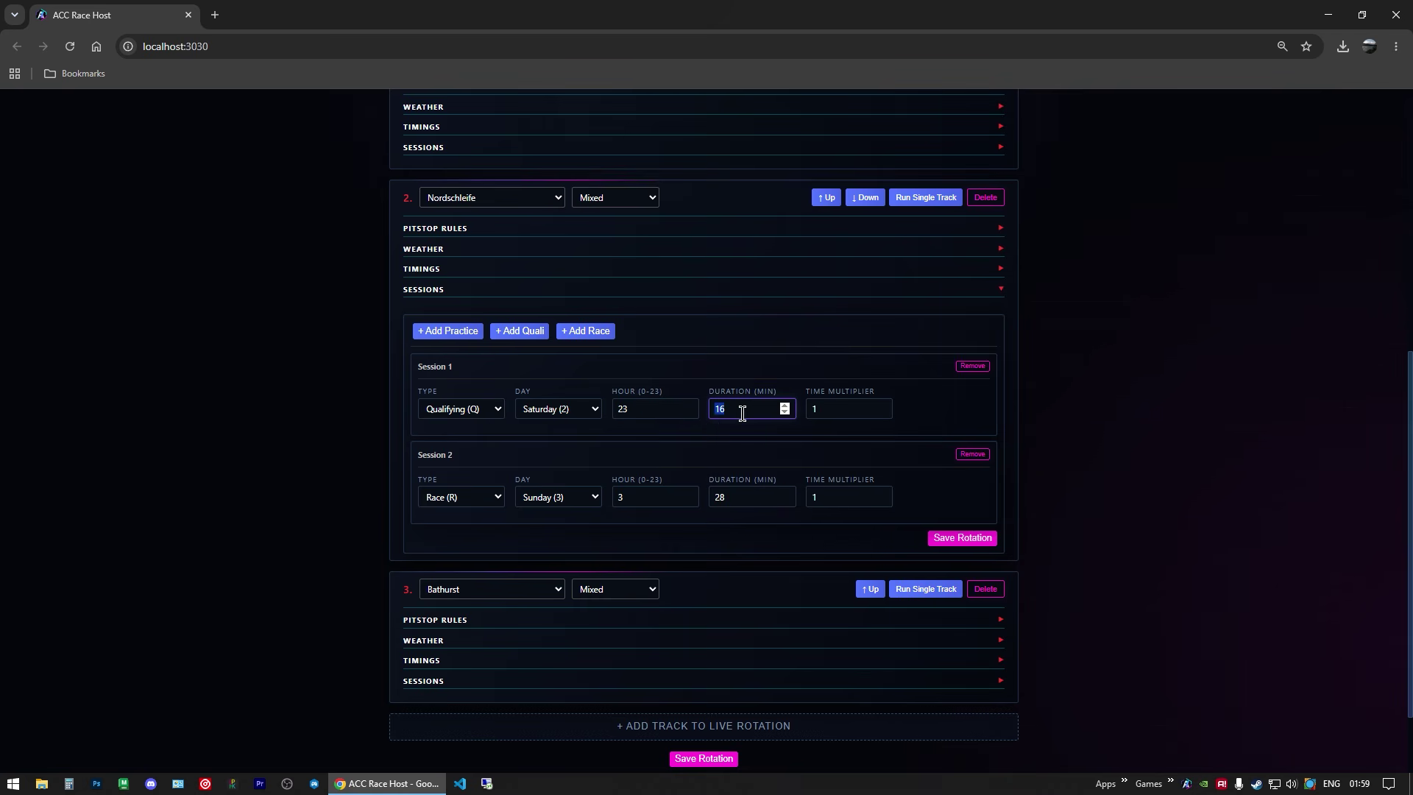
pyautogui.doubleClick(723, 497)
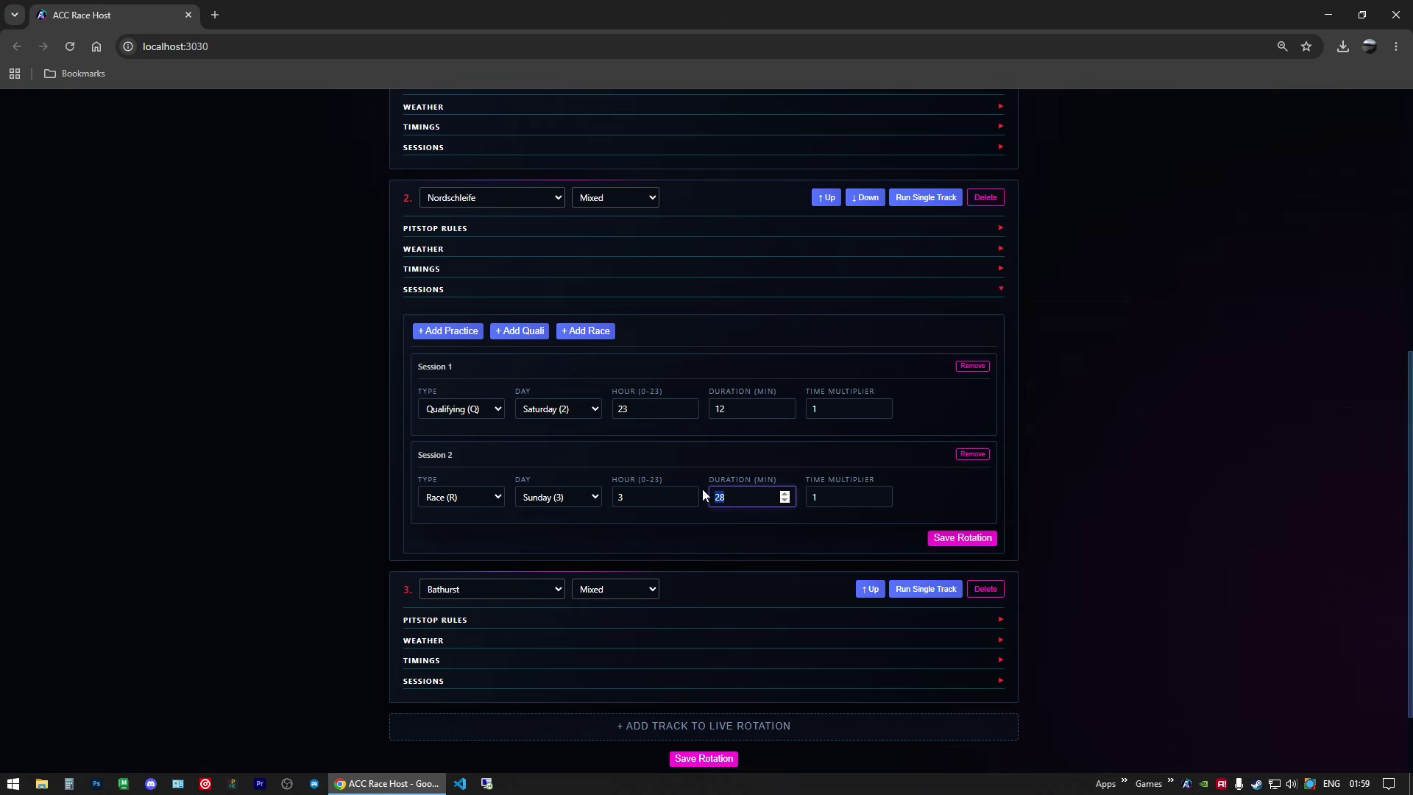
pyautogui.write('20')
pyautogui.click(952, 419)
pyautogui.click(949, 538)
# Step: Save the Monza, Nordschleife, Bathurst rotation and start the server in track rotation mode
pyautogui.click(419, 289)
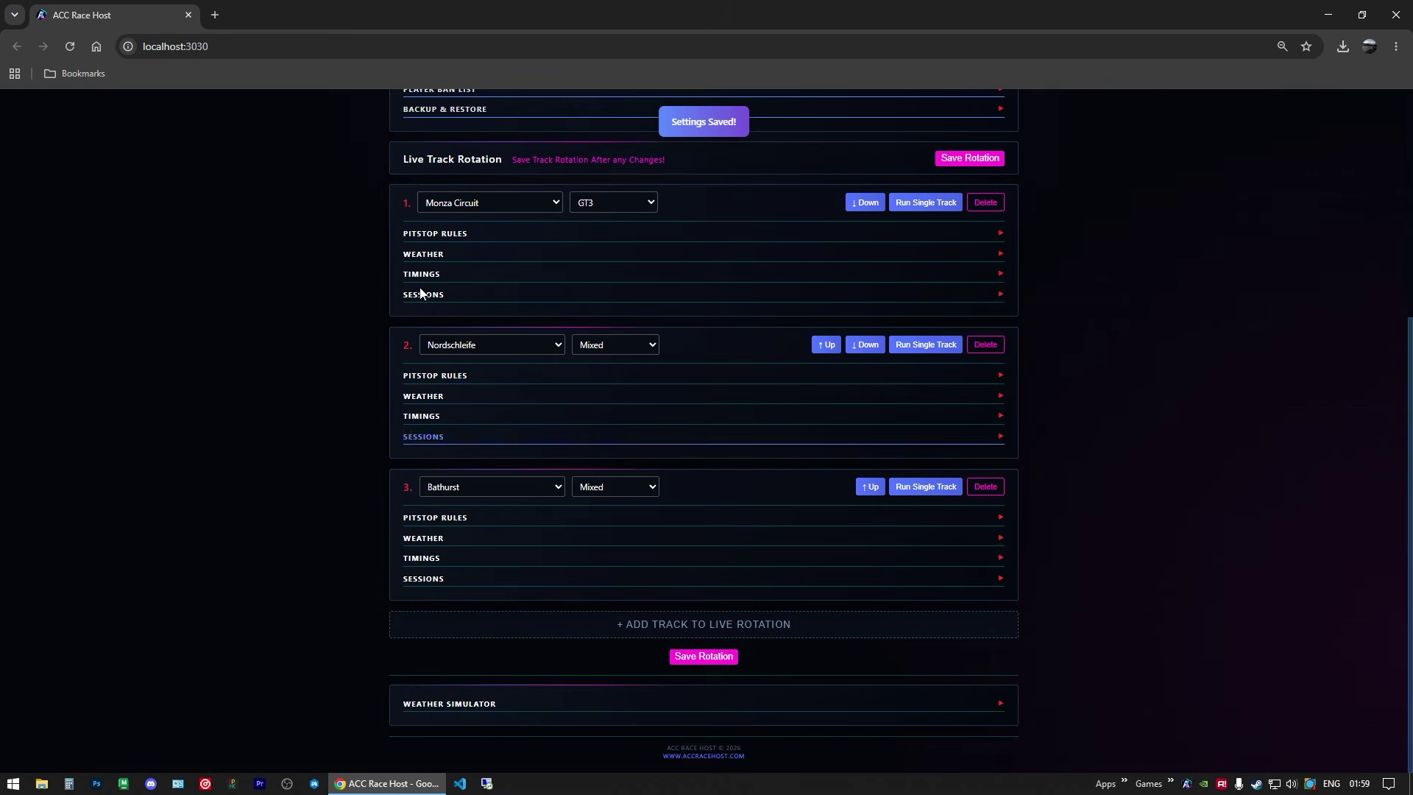
pyautogui.scroll(3, 483, 454)
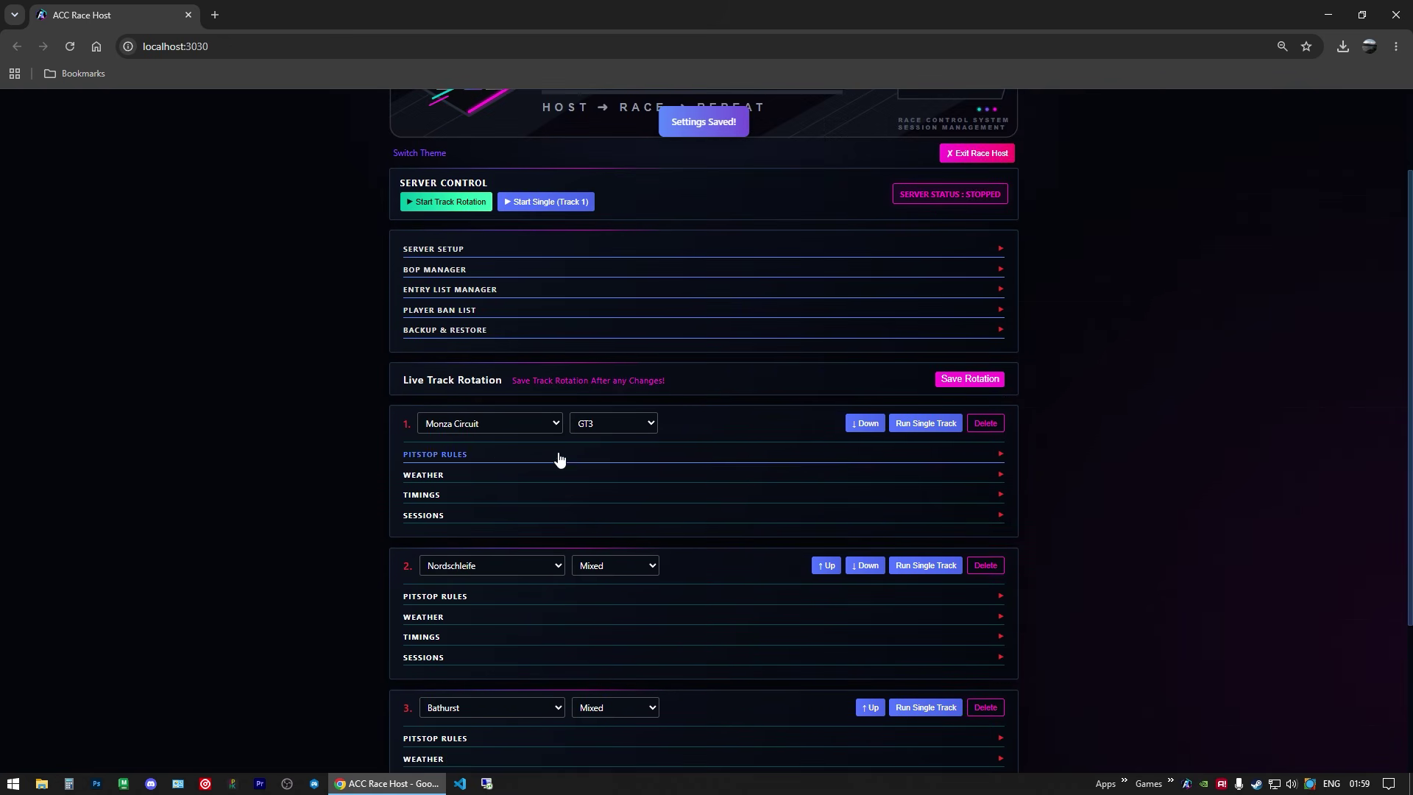
pyautogui.scroll(-2, 567, 442)
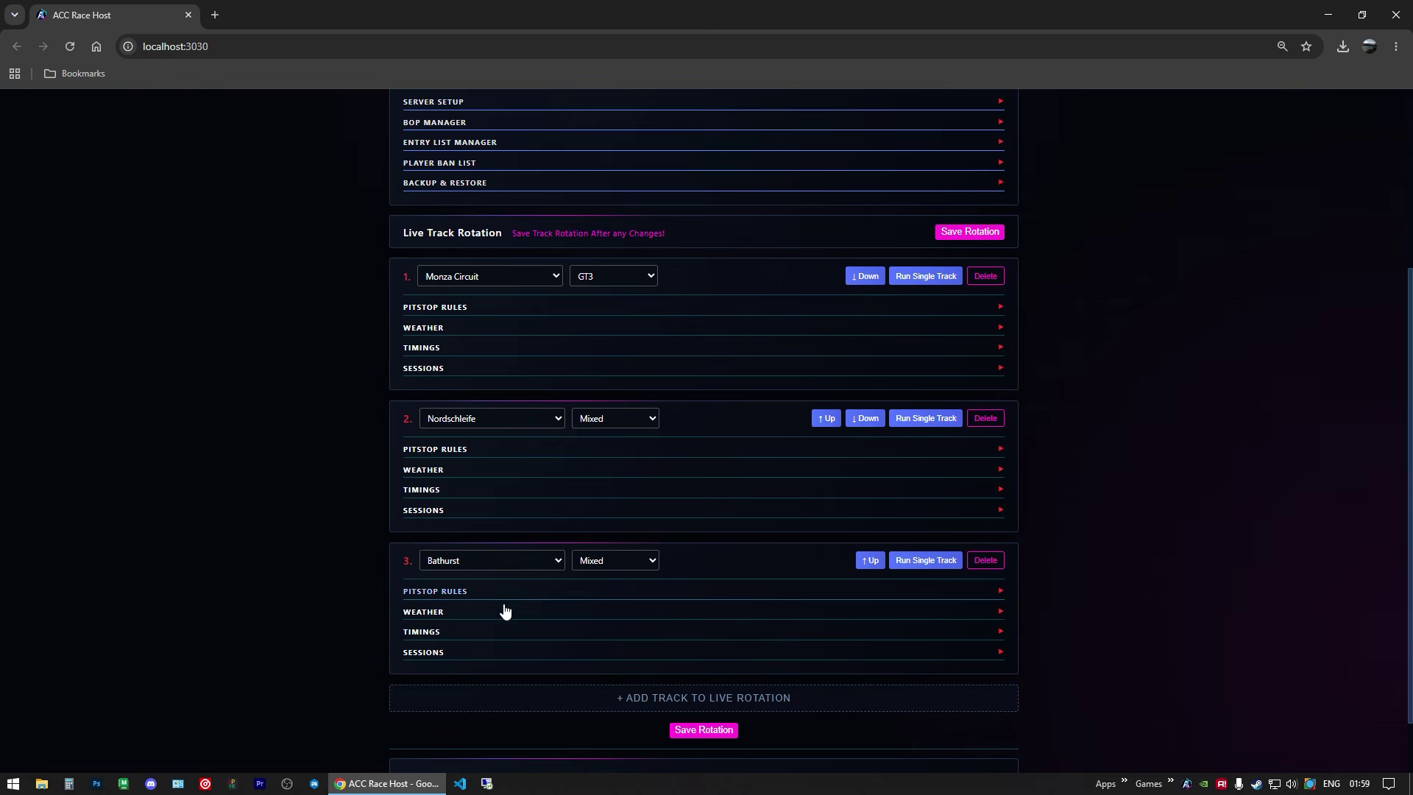
pyautogui.scroll(4, 565, 358)
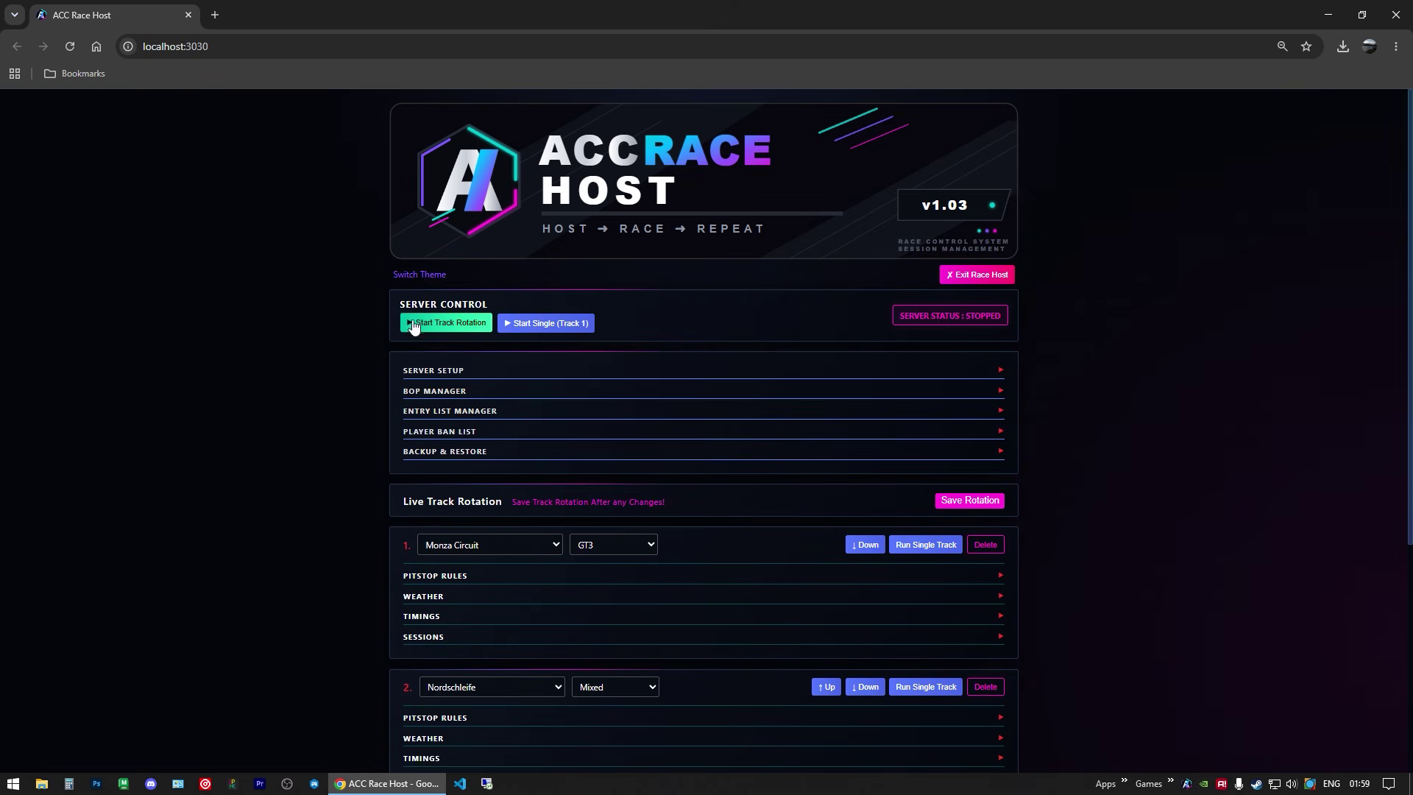
pyautogui.click(949, 499)
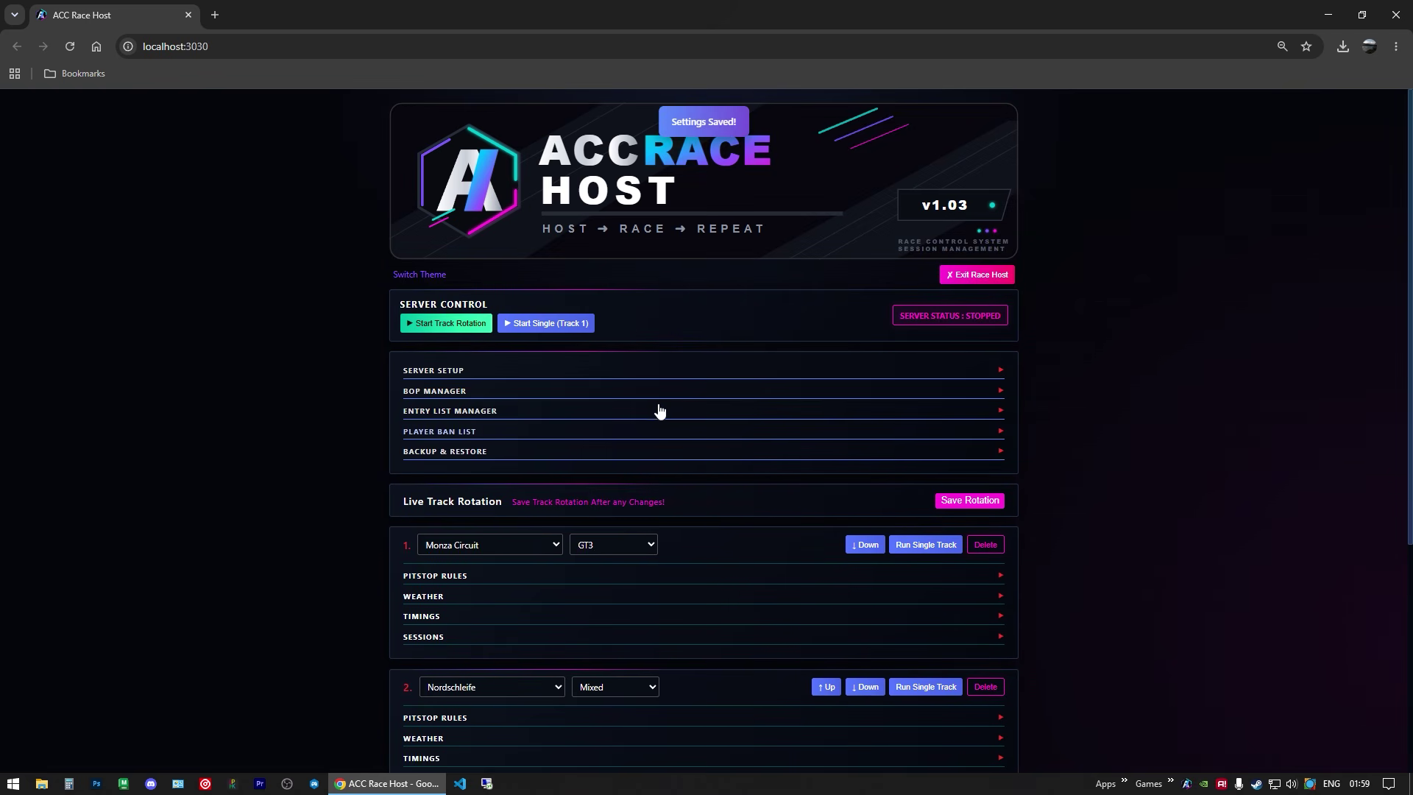
pyautogui.click(446, 323)
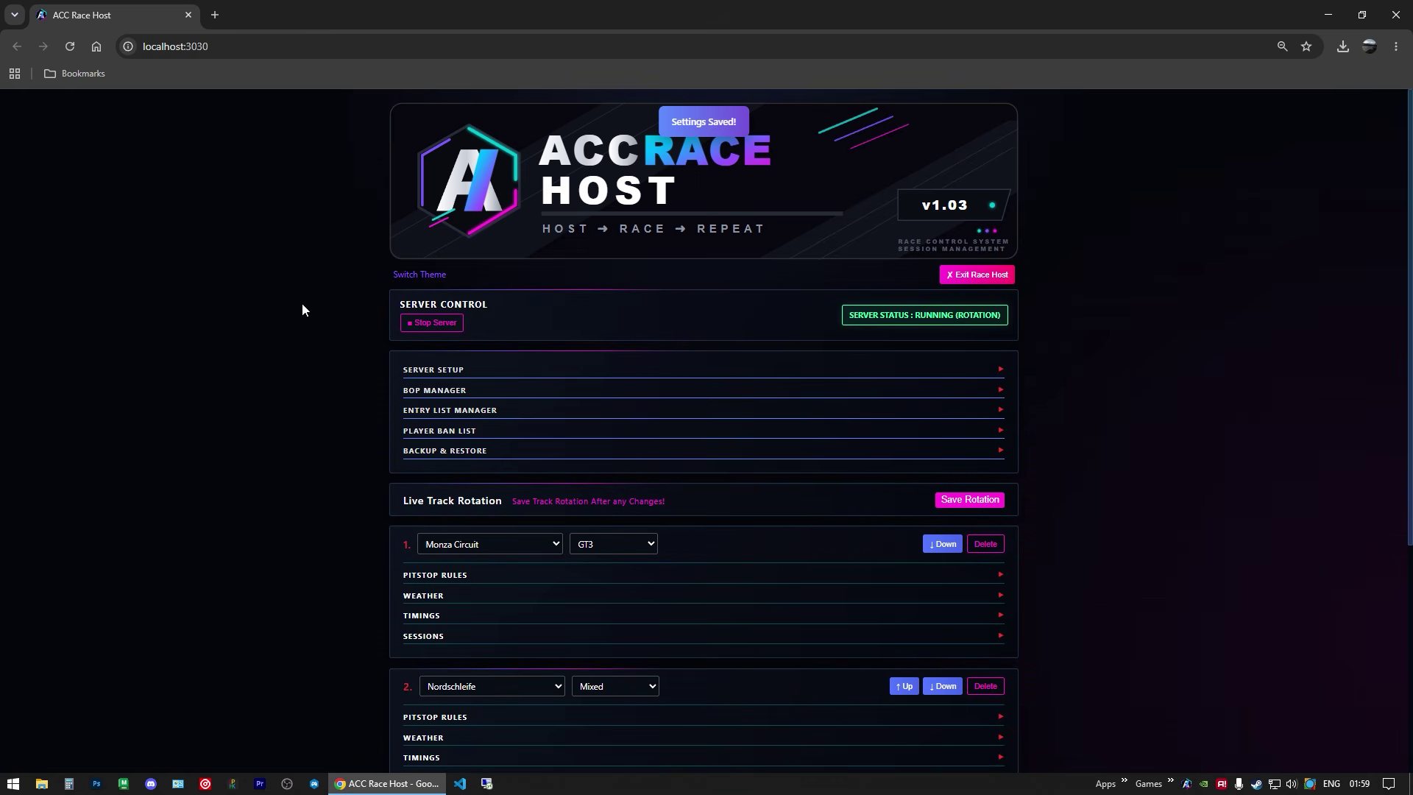
pyautogui.scroll(-2, 297, 278)
pyautogui.scroll(2, 295, 281)
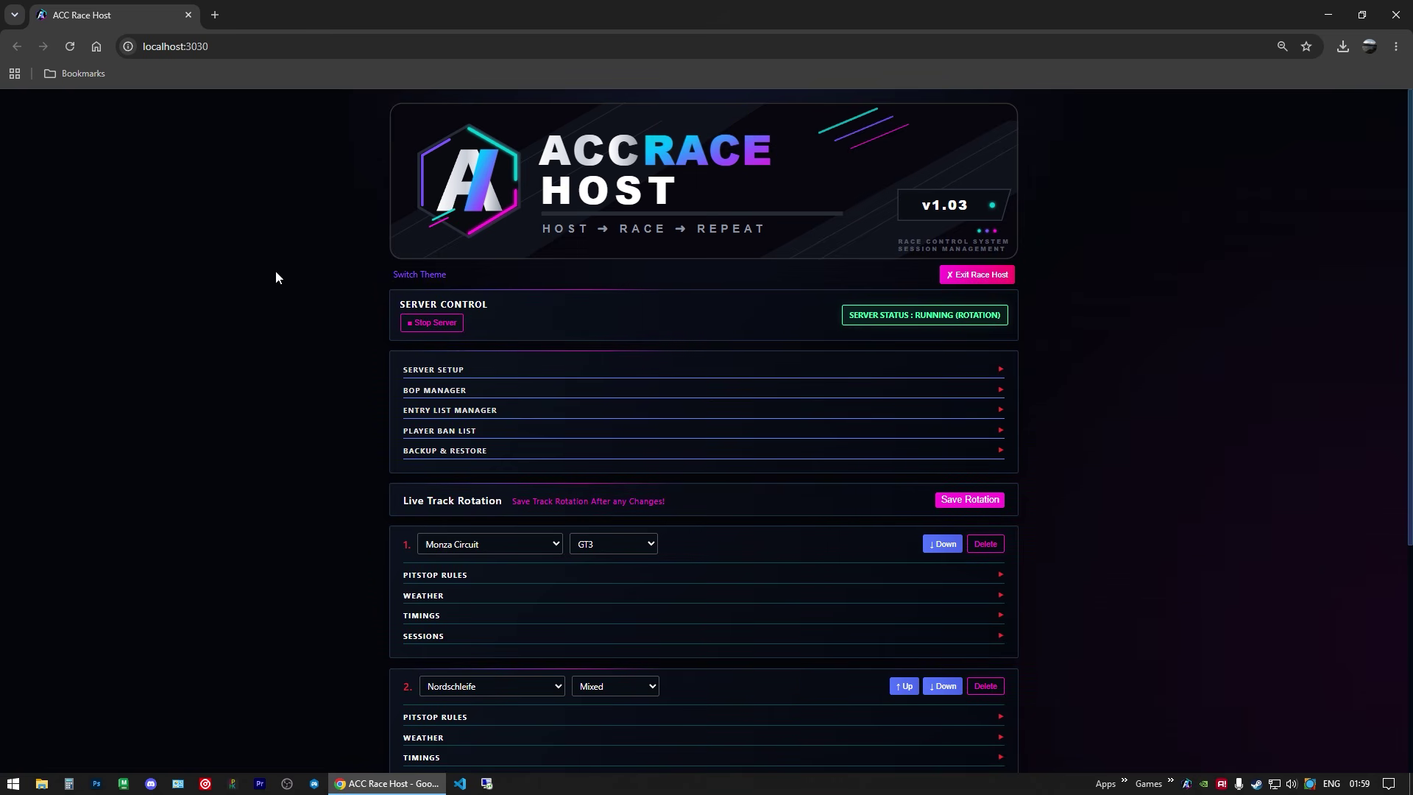
# Step: Close the browser and launch Assetto Corsa Competizione from the Games list
pyautogui.click(1396, 15)
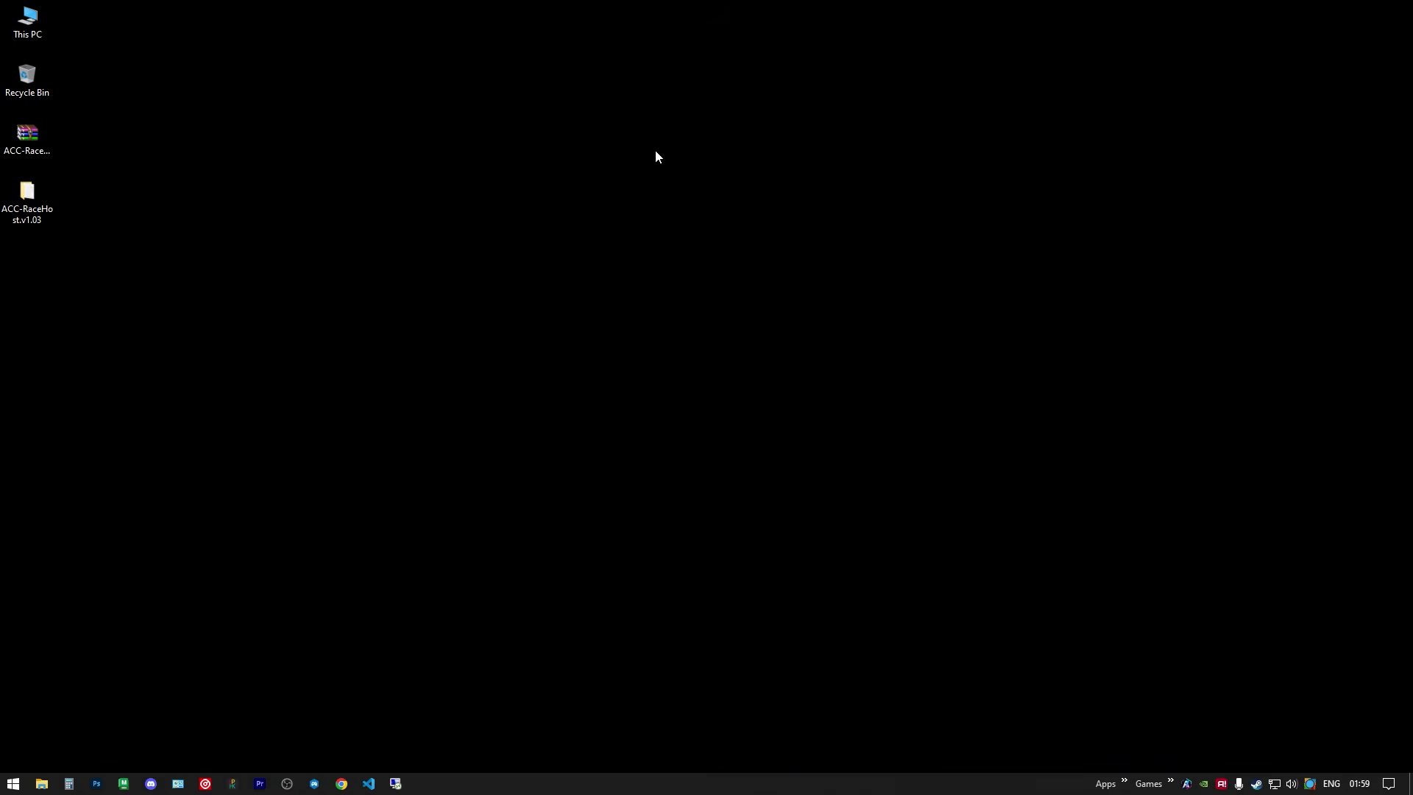
pyautogui.click(1170, 782)
pyautogui.click(1218, 619)
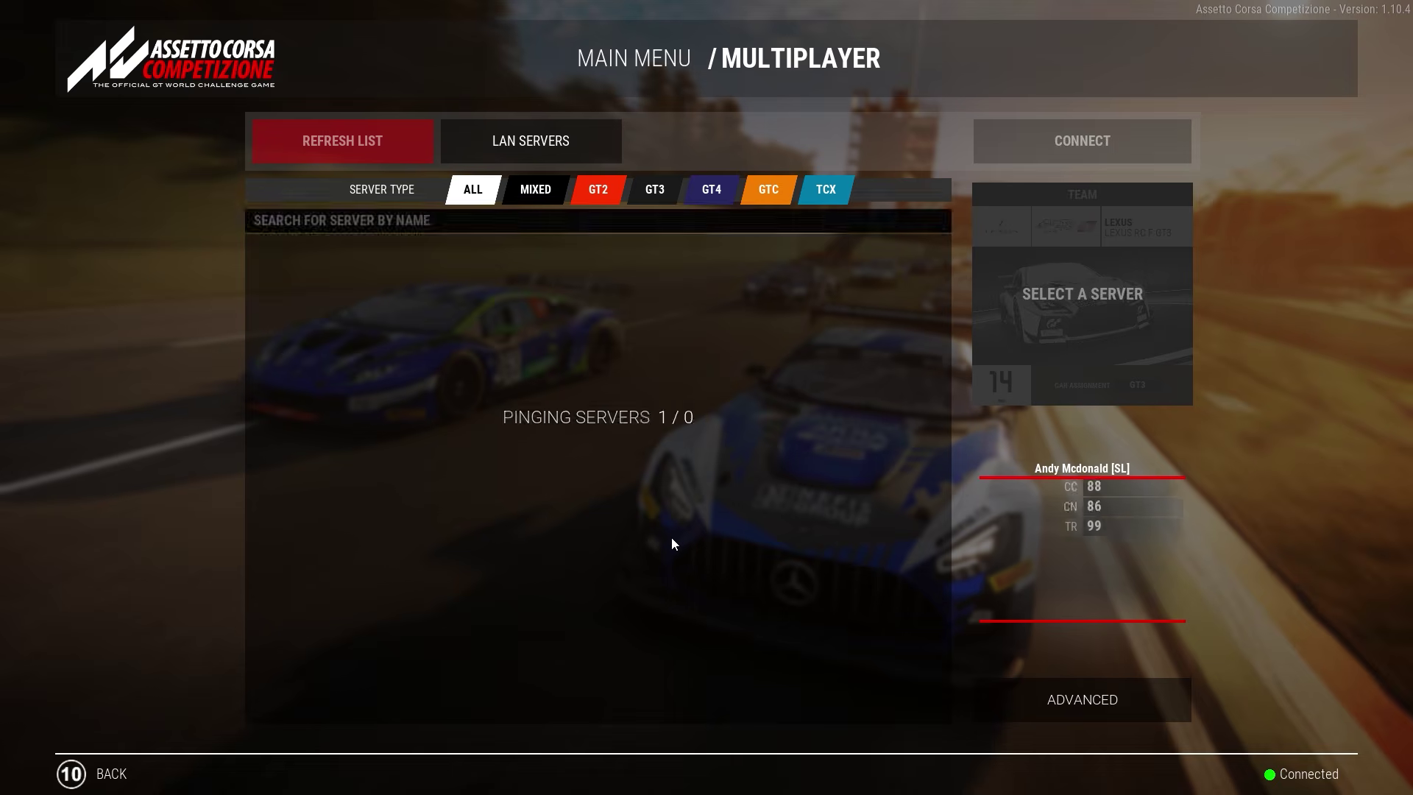
# Step: Search multiplayer for the Cool Server Name server and connect to it at Monza
pyautogui.click(398, 227)
pyautogui.write('cool server name')
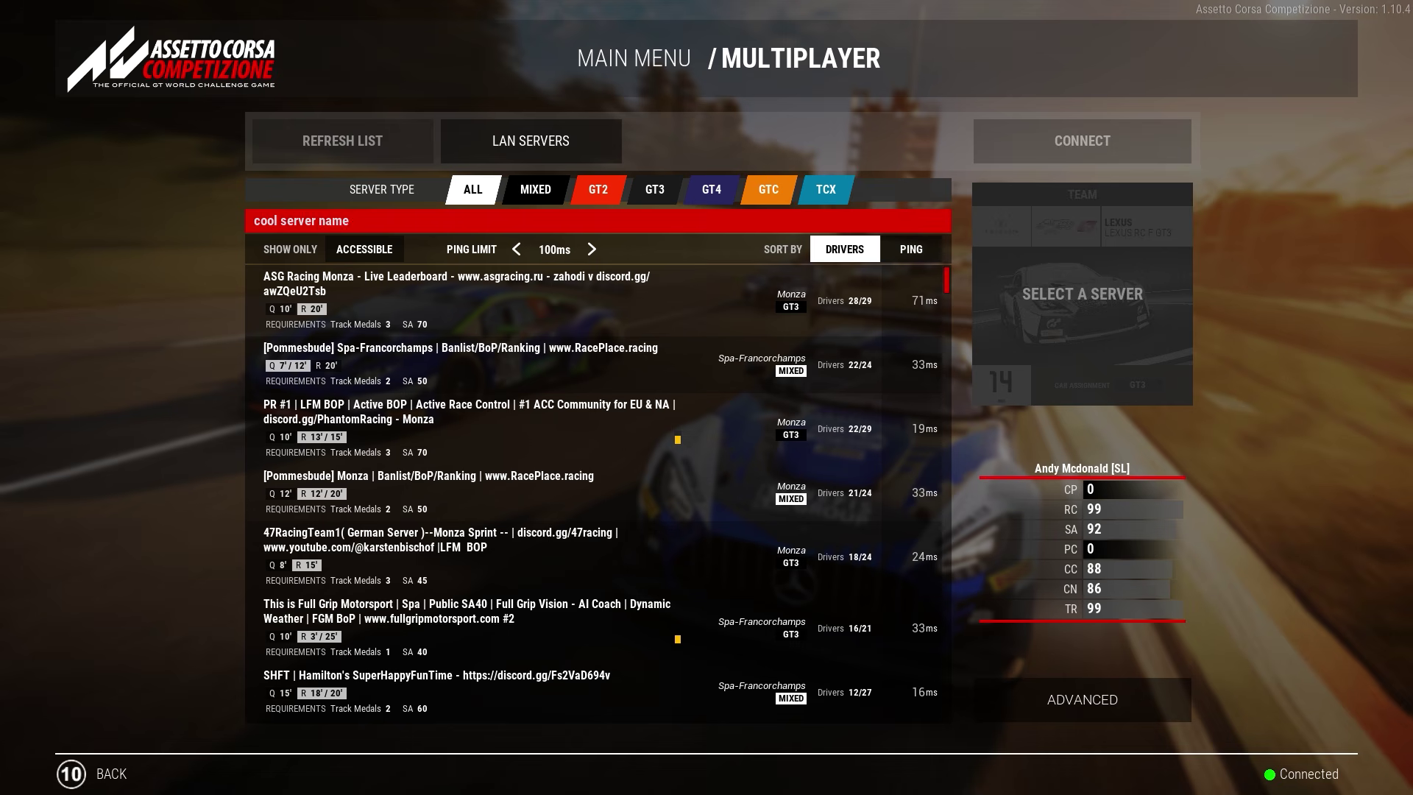
pyautogui.press('Return')
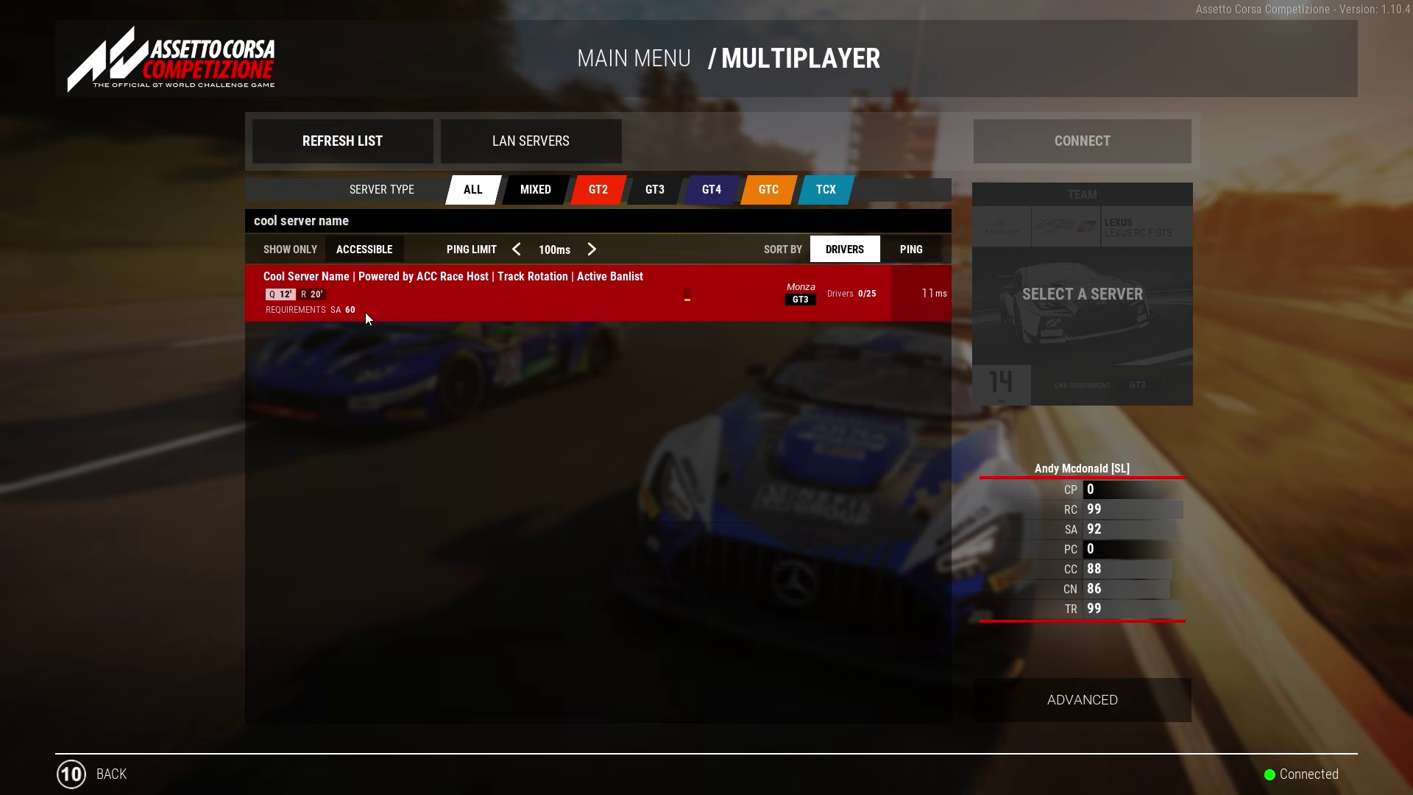
pyautogui.click(388, 298)
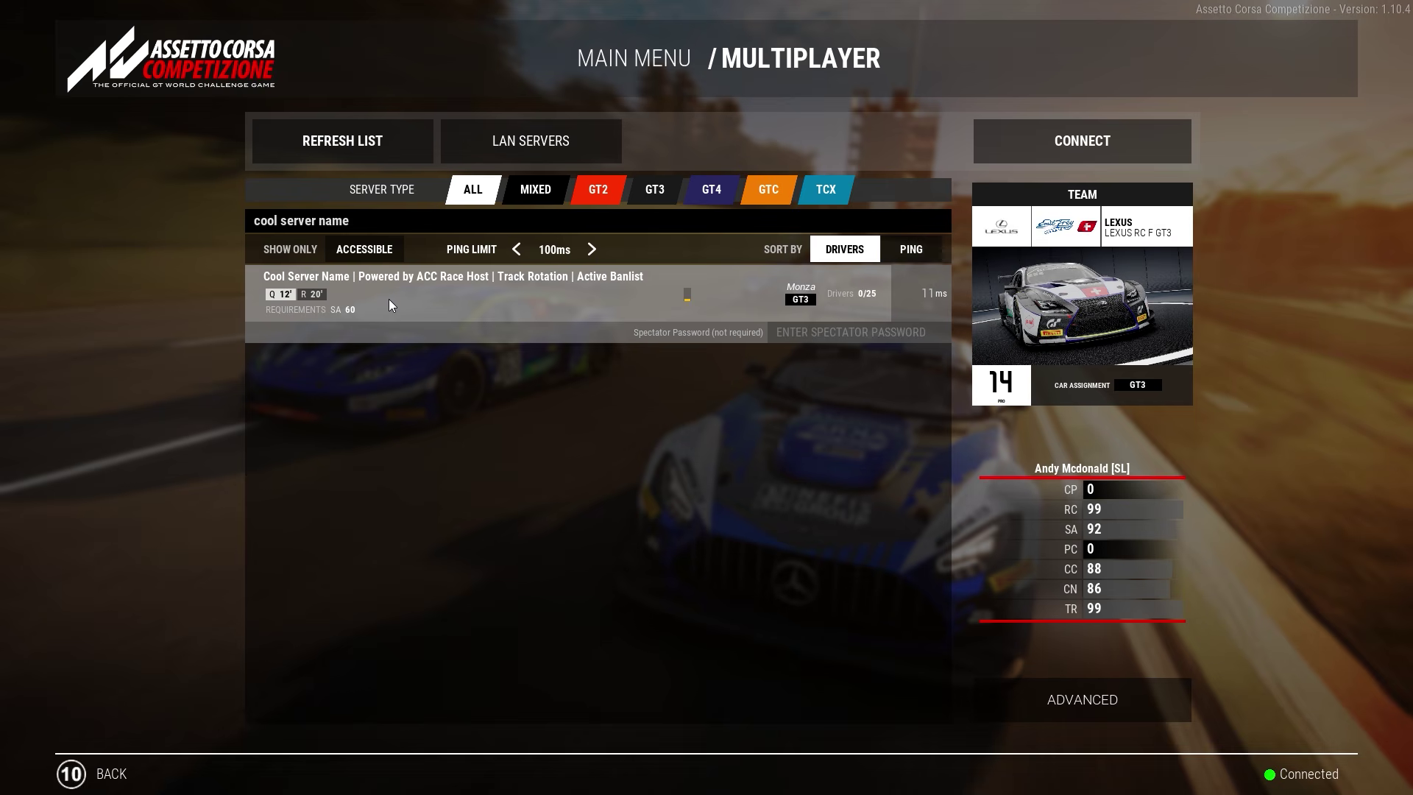
pyautogui.click(1082, 141)
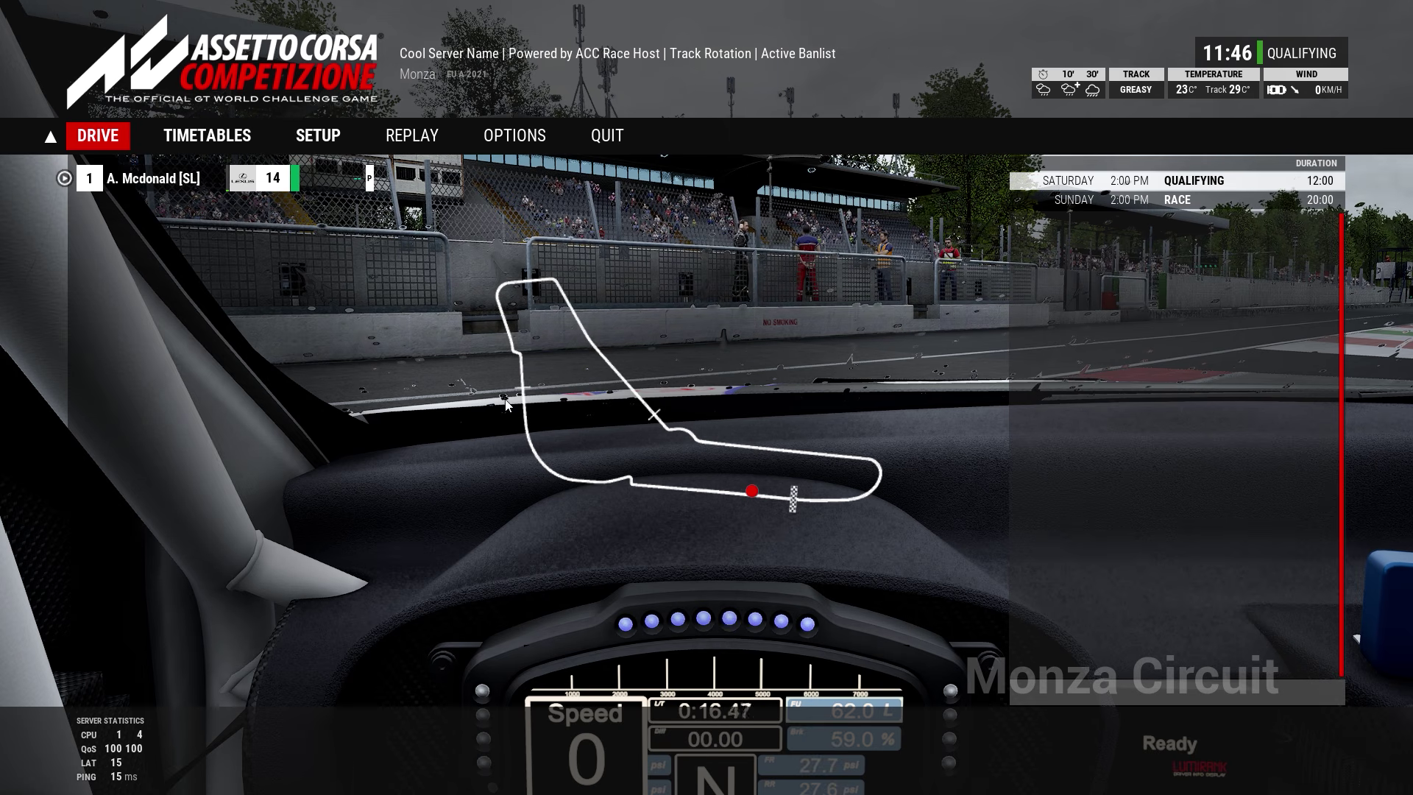
# Step: Log in as server admin with the admin password and send /next to skip the session
pyautogui.click(1042, 685)
pyautogui.write('/admi')
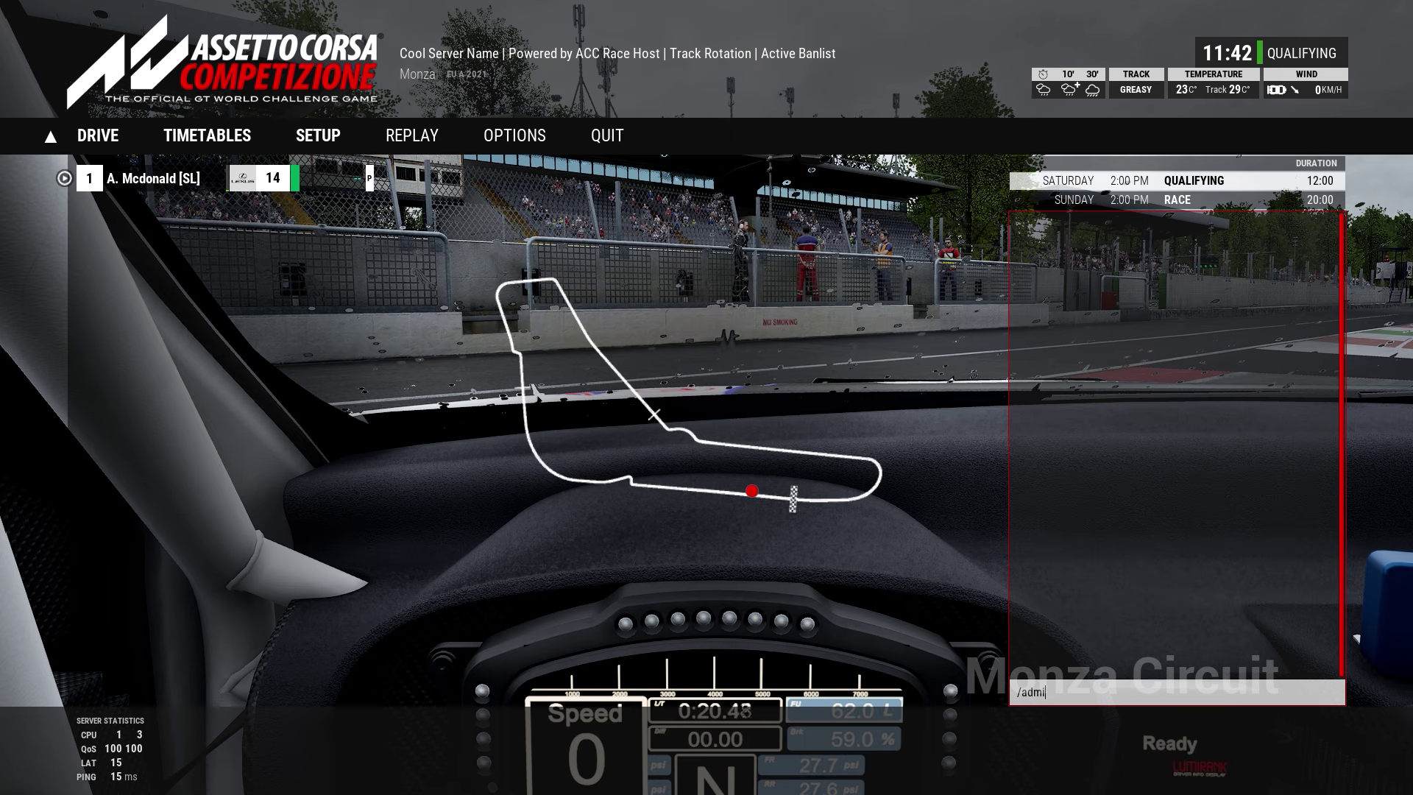
pyautogui.write('n admin')
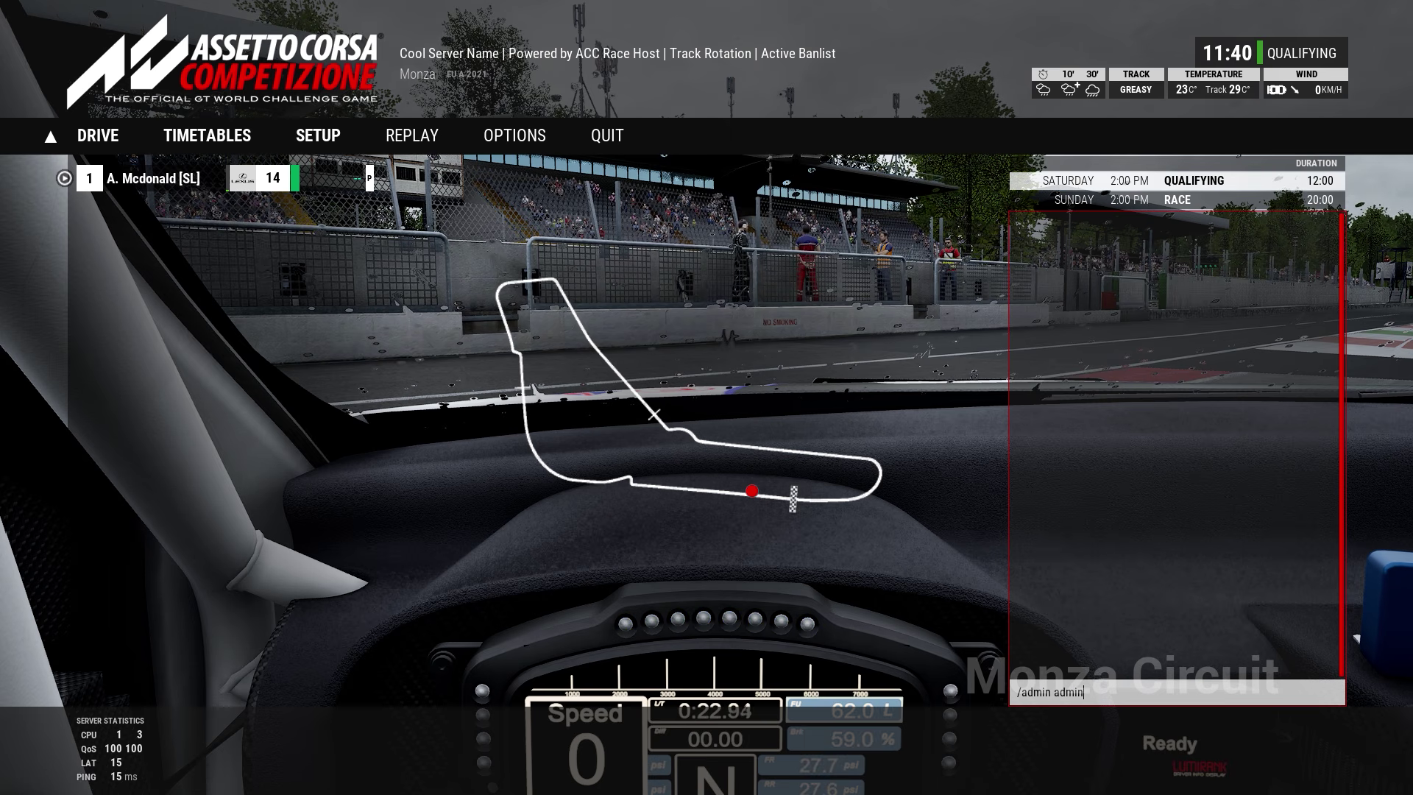
pyautogui.press('Return')
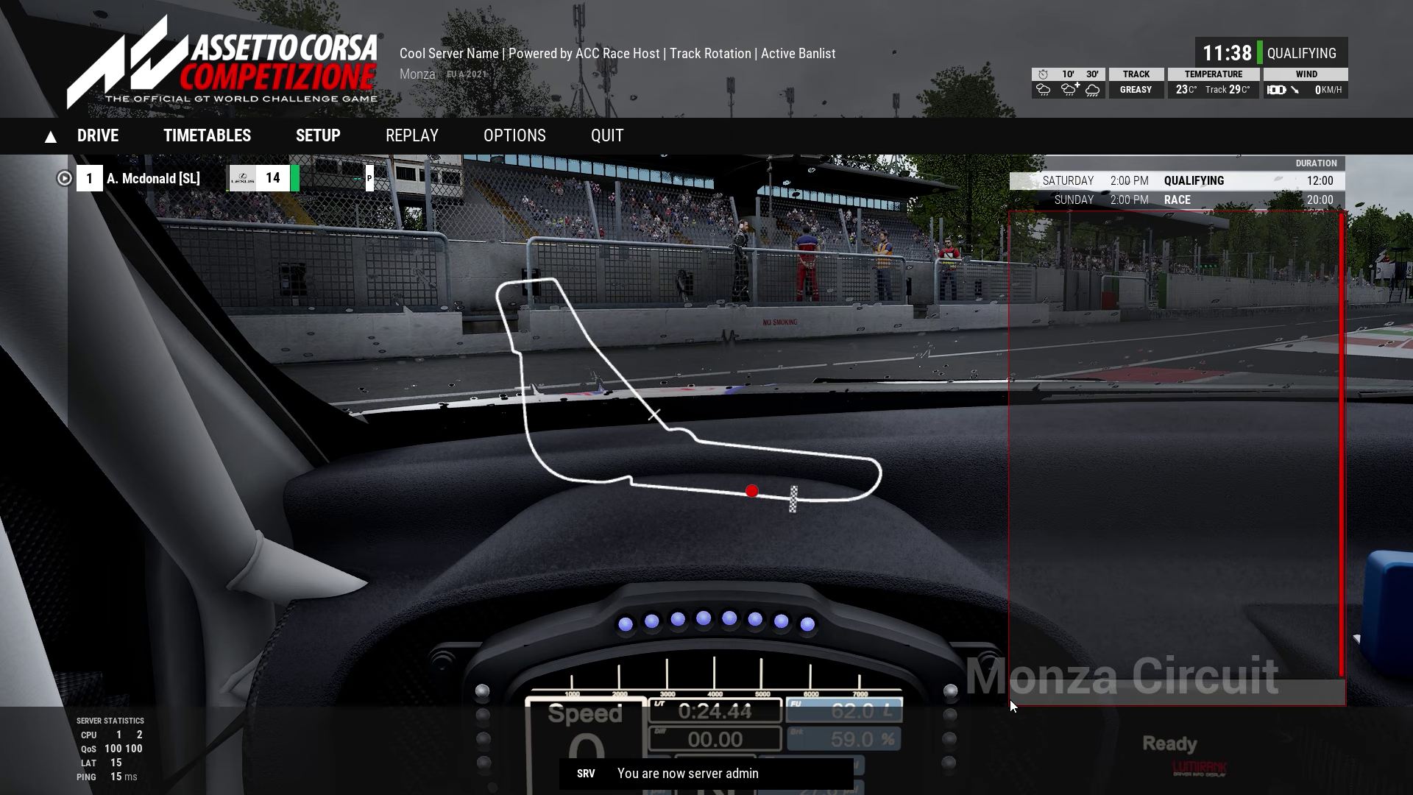
pyautogui.click(1041, 693)
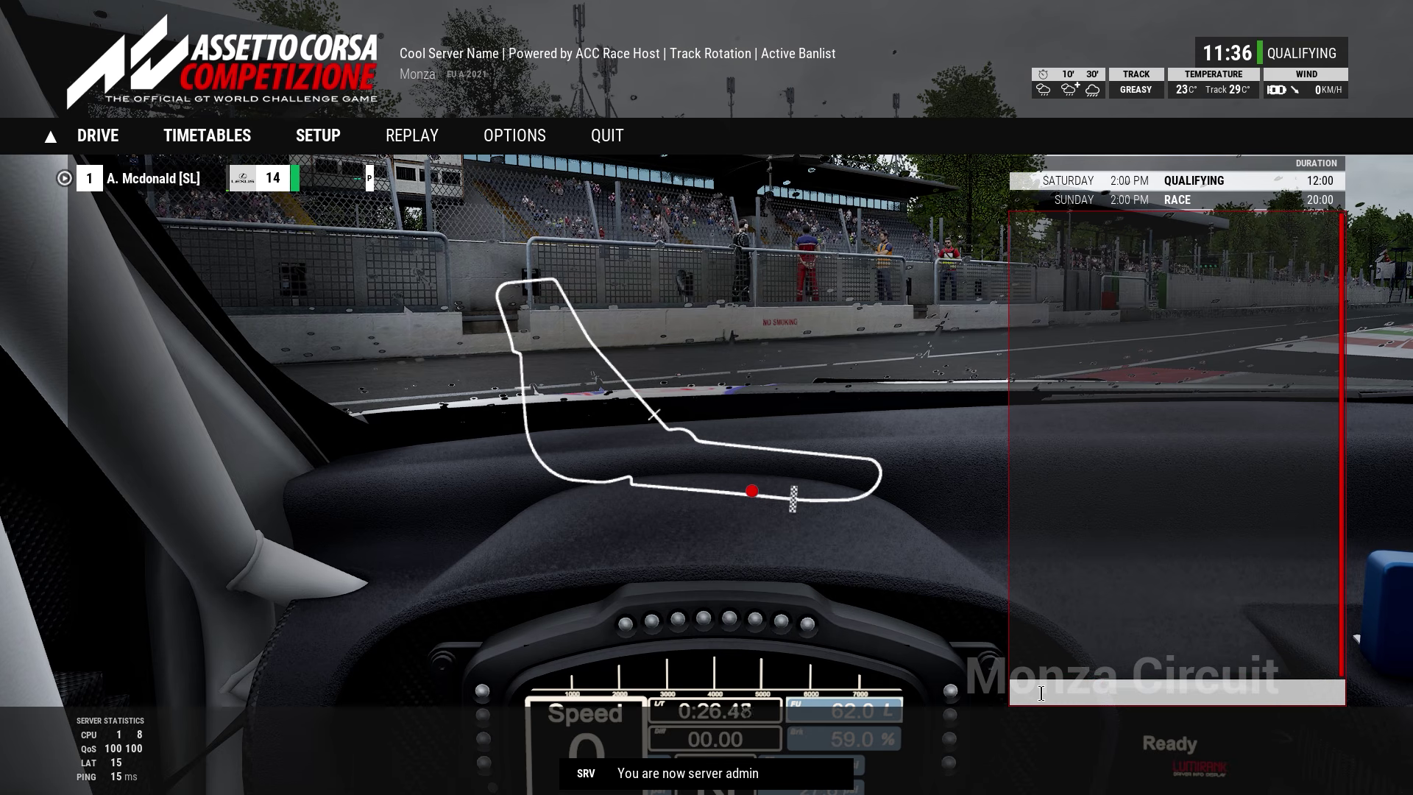
pyautogui.write('/next')
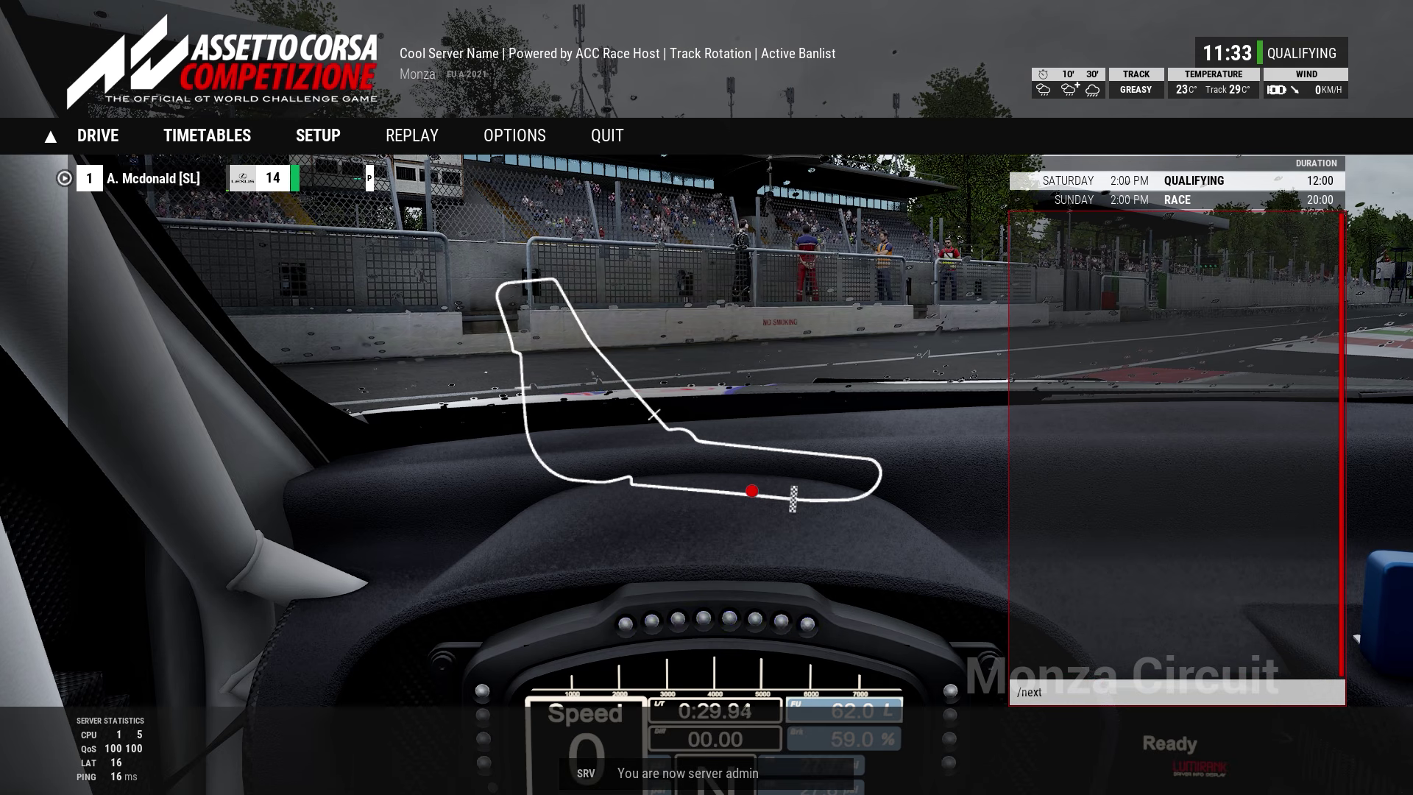
pyautogui.press('Return')
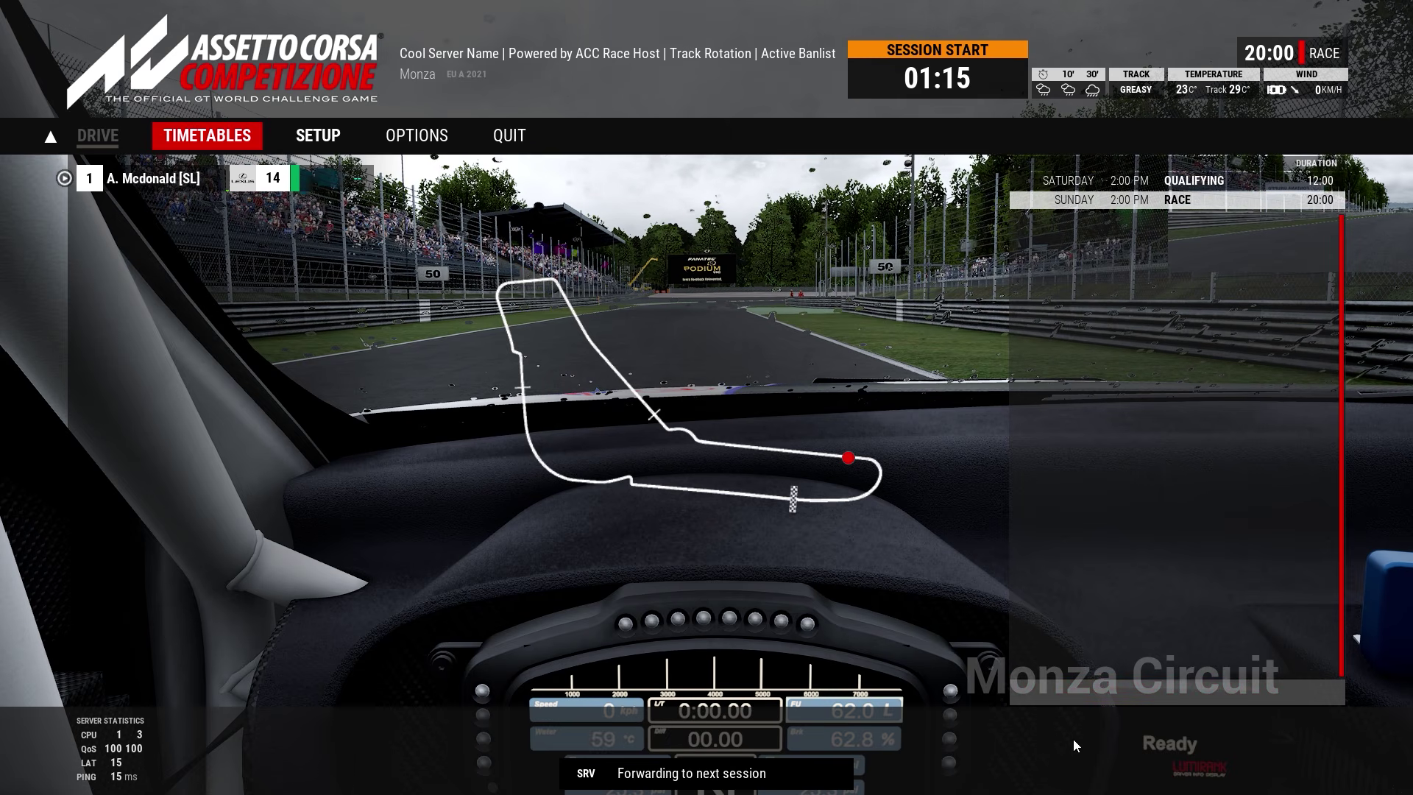
# Step: Start another chat command, cancel it, and wait for the server to reload Monza qualifying
pyautogui.click(1031, 693)
pyautogui.write('/next')
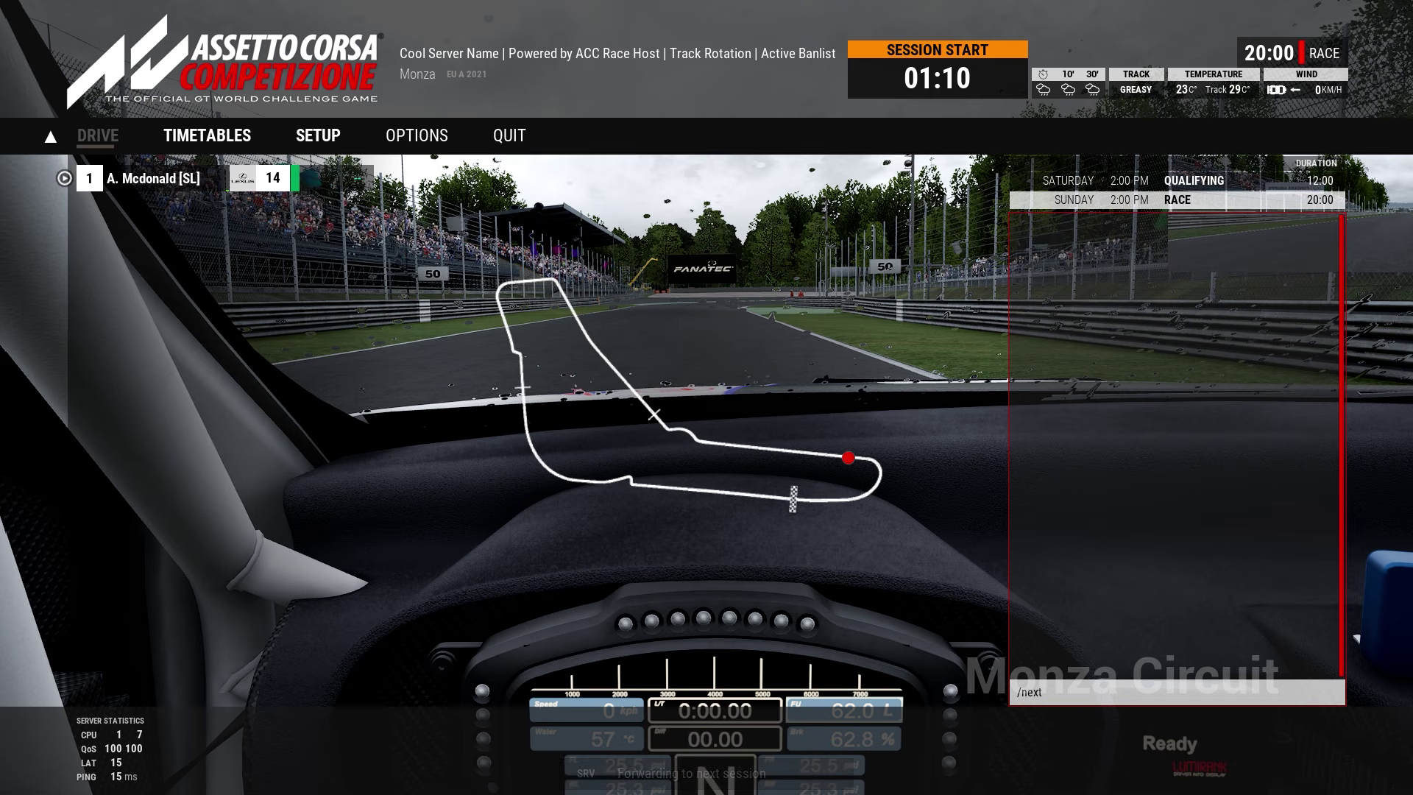
pyautogui.press('Escape')
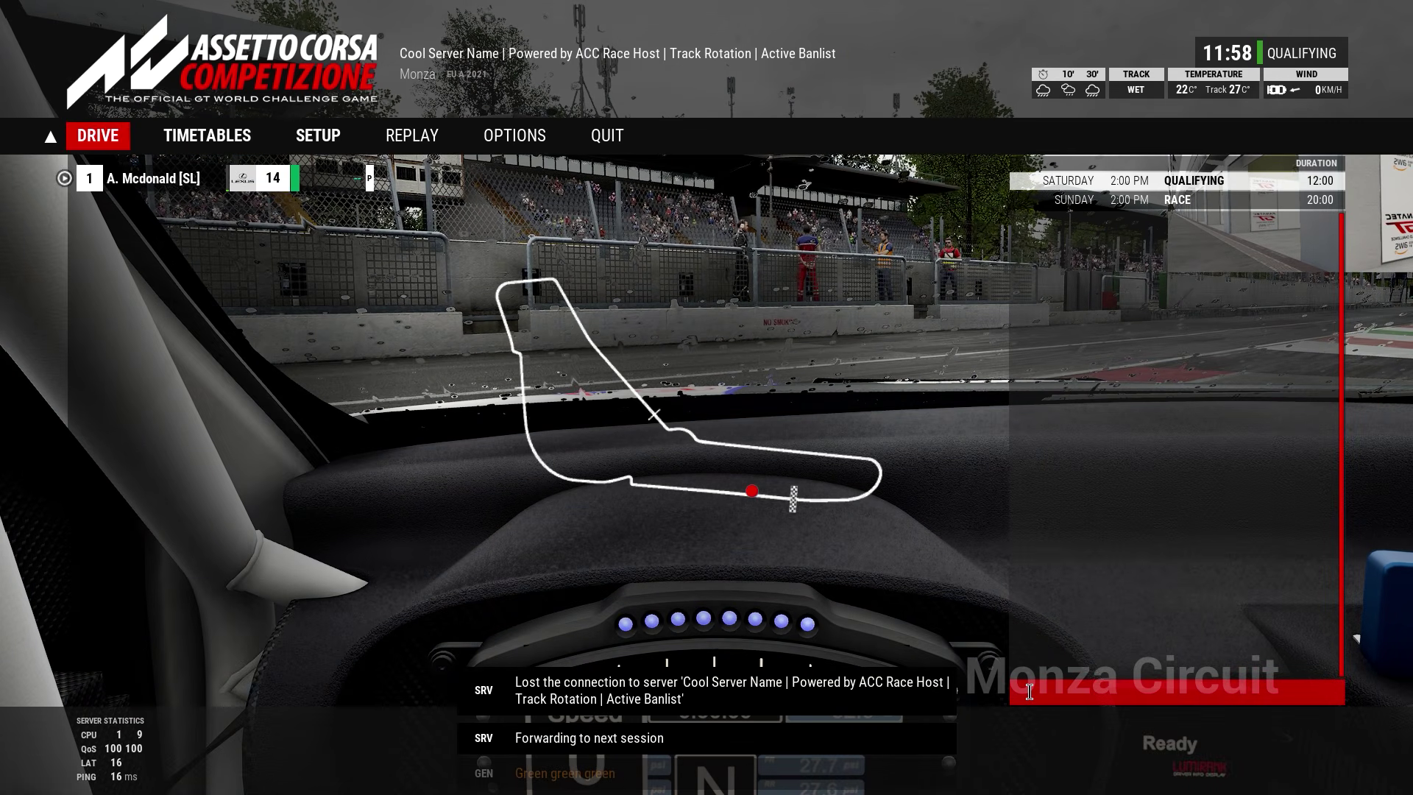
# Step: Leave Monza and reconnect to the server, now in 24H Nürburgring qualifying
pyautogui.click(603, 140)
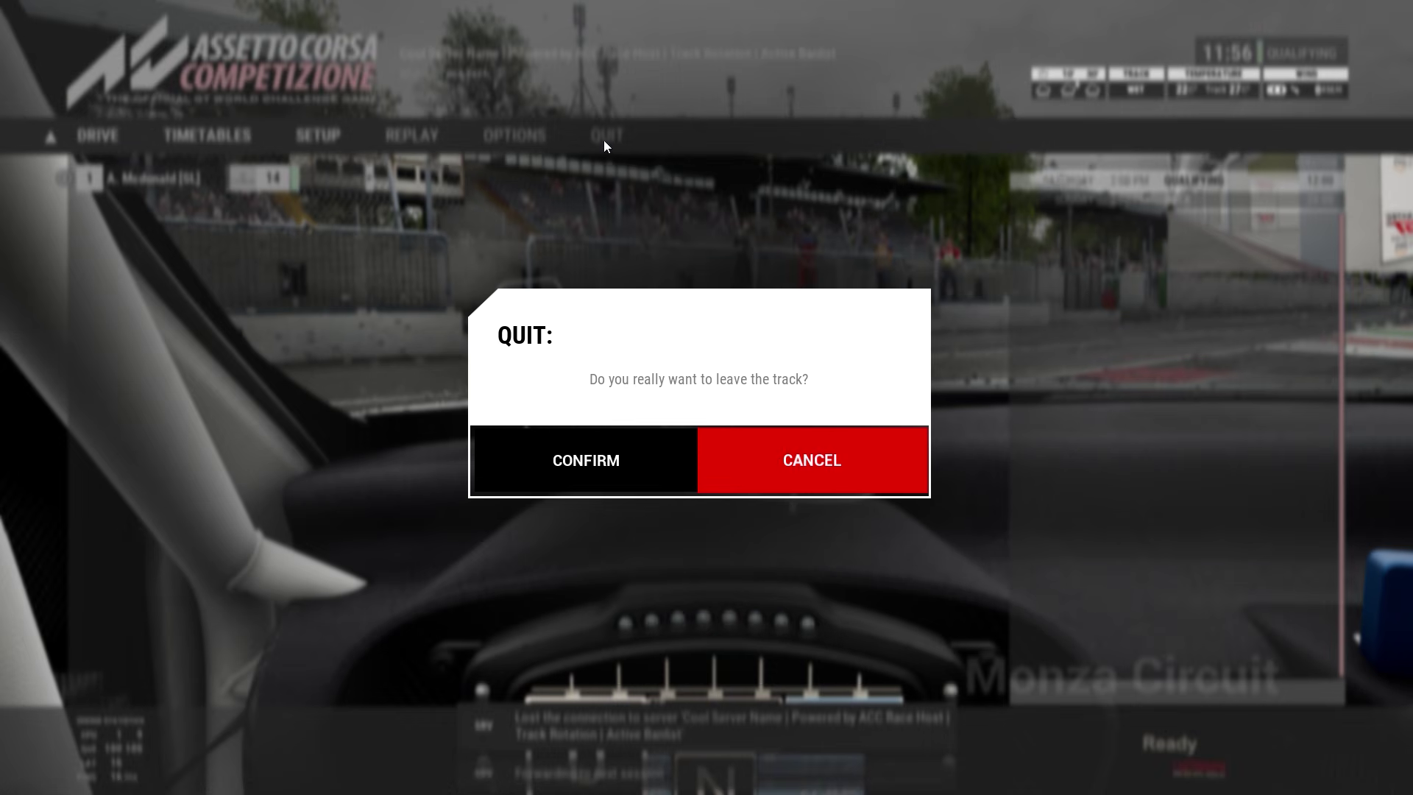
pyautogui.click(609, 436)
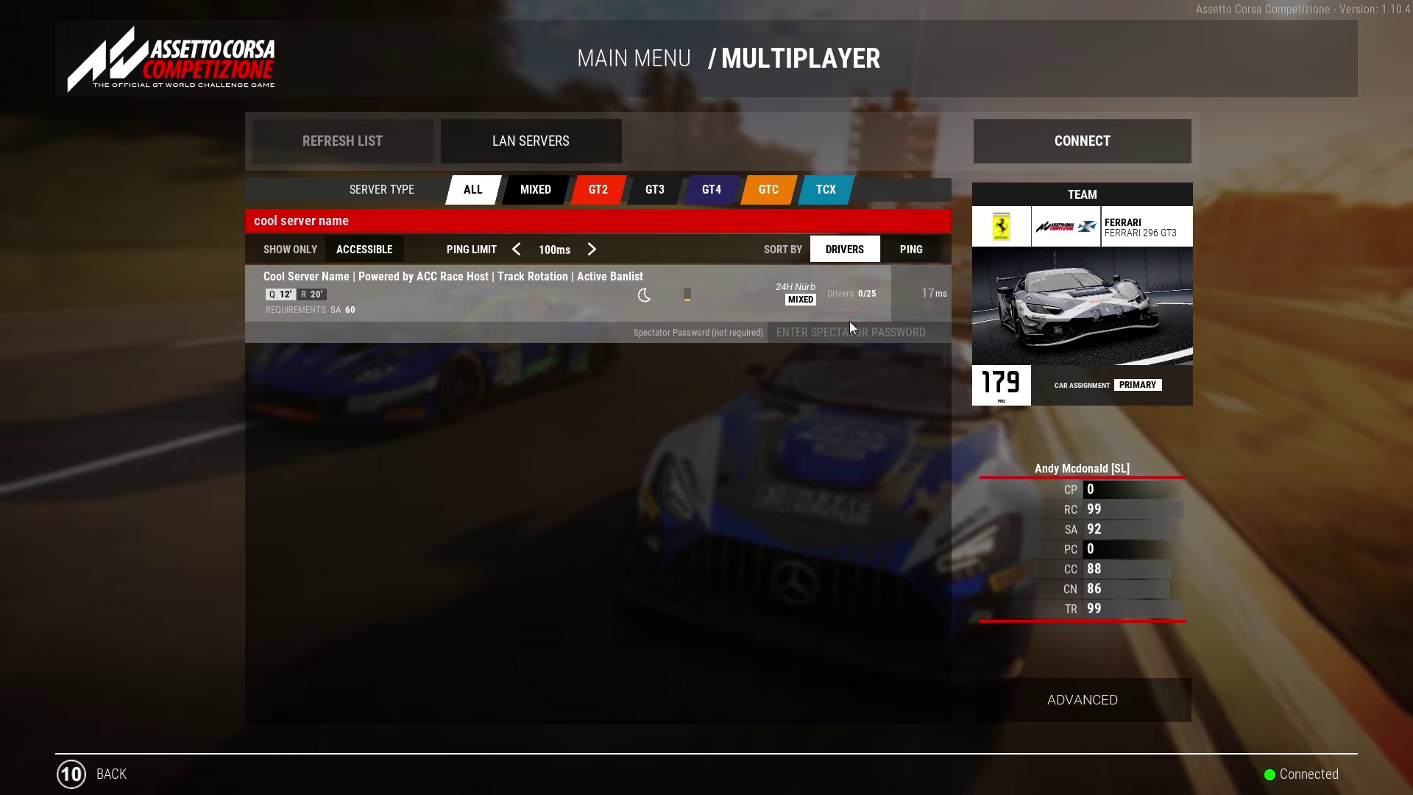
pyautogui.click(1068, 142)
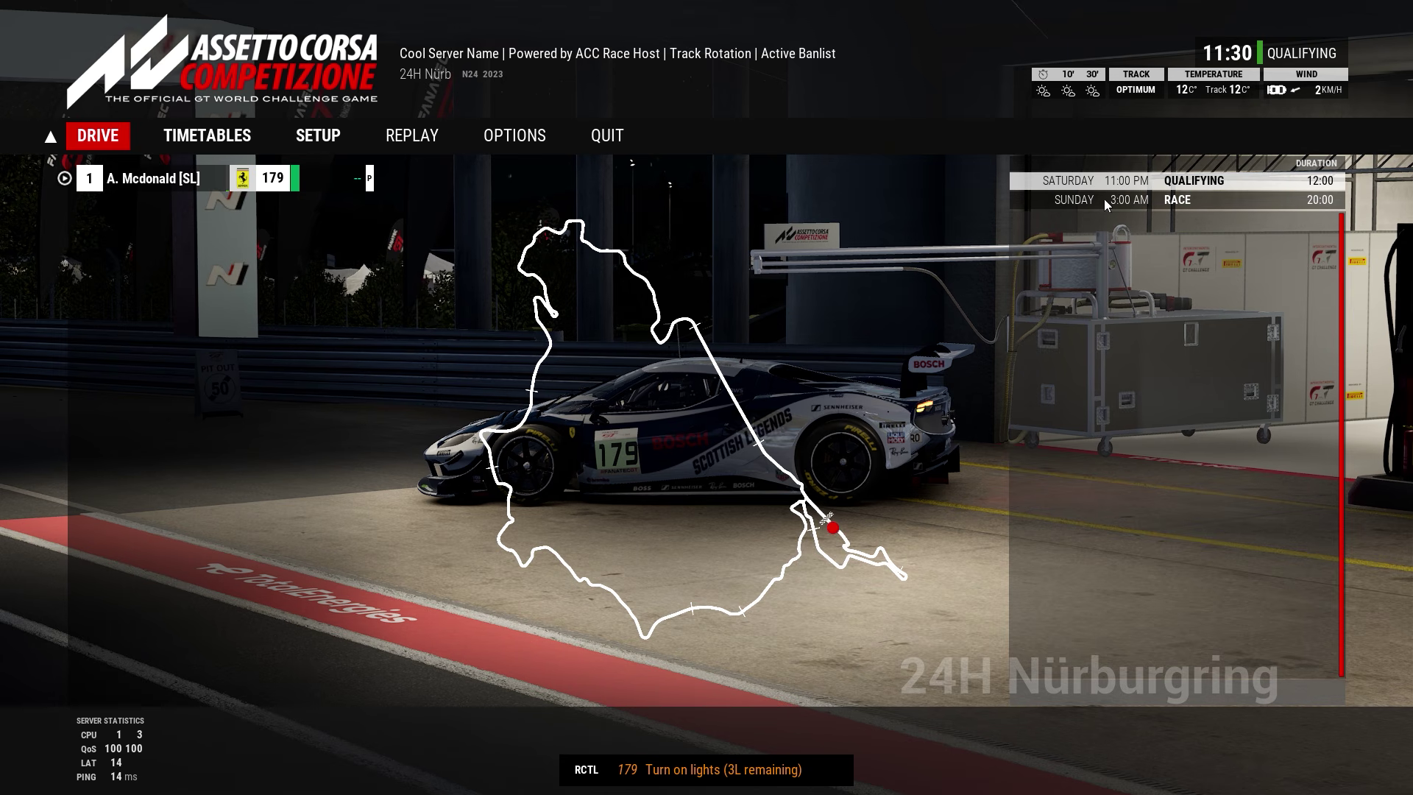
# Step: Log in as server admin and send /next to end the Nürburgring qualifying
pyautogui.click(1036, 691)
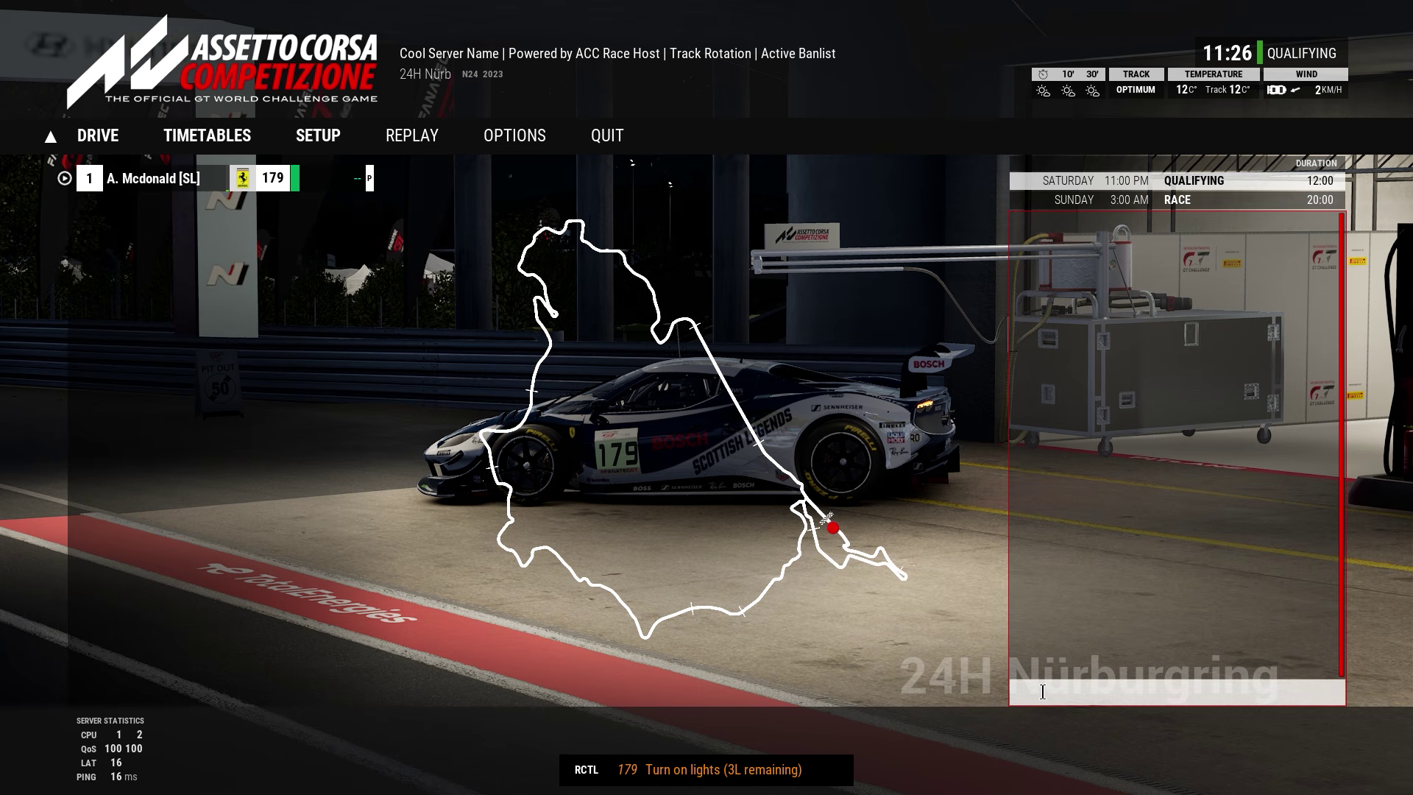
pyautogui.write('/admin admin')
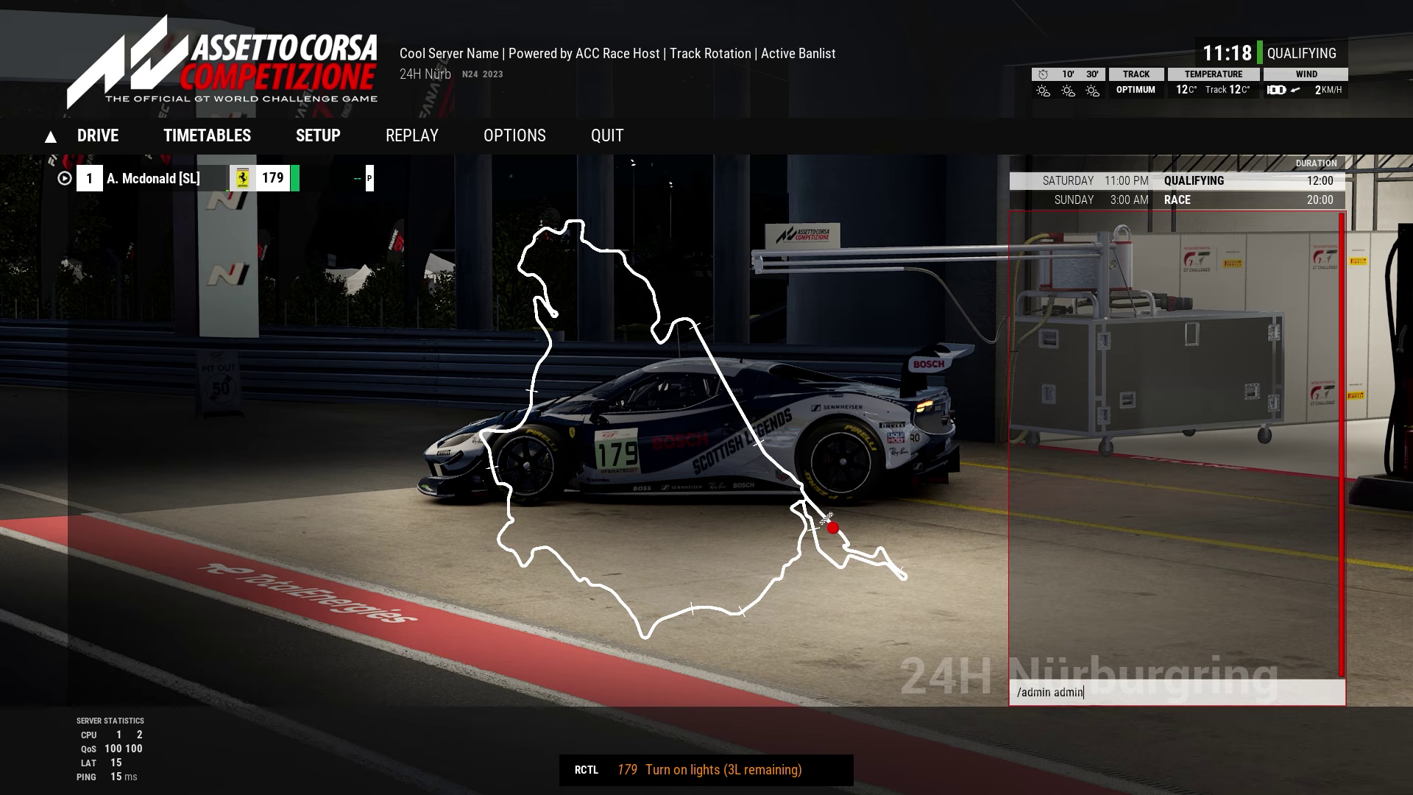
pyautogui.press('Return')
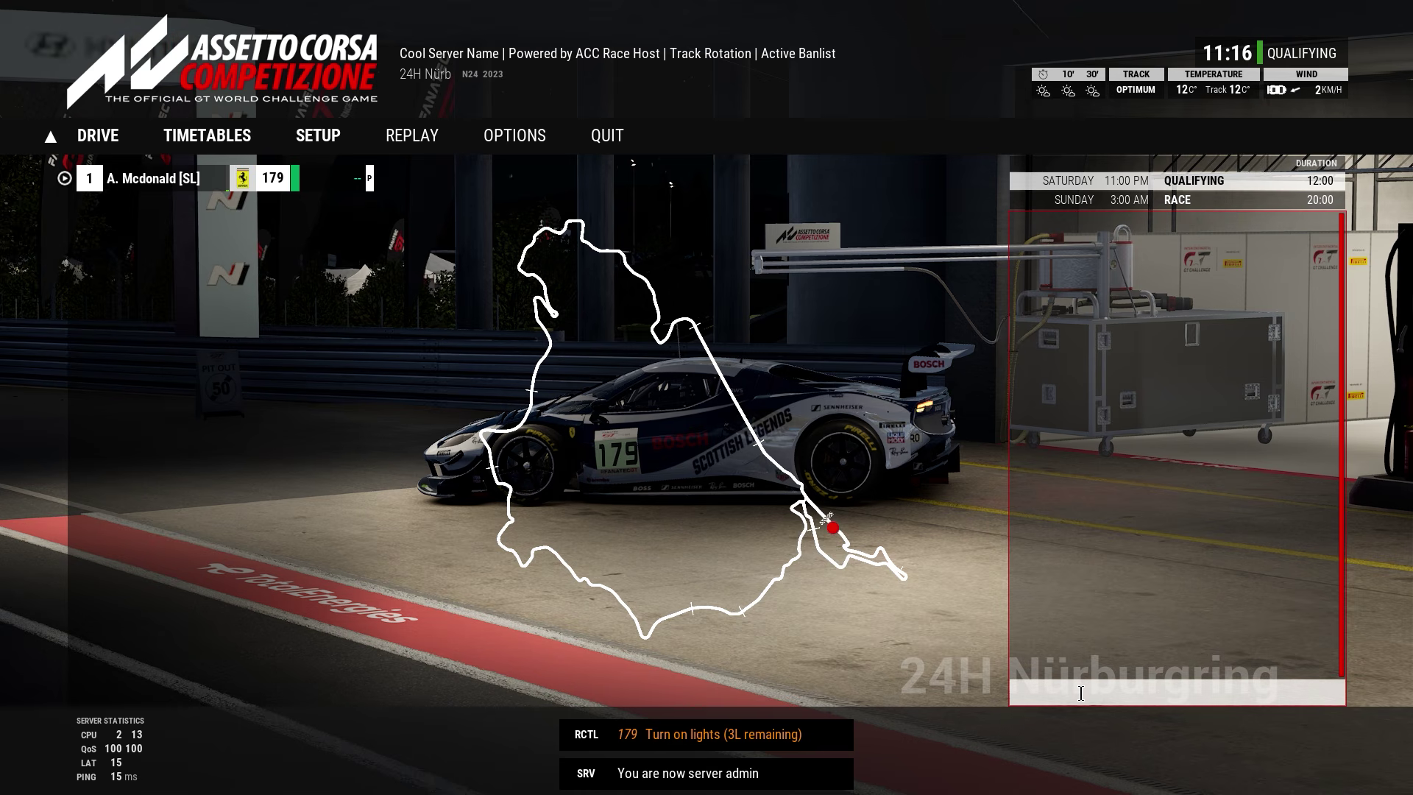
pyautogui.write('.next')
pyautogui.press('Return')
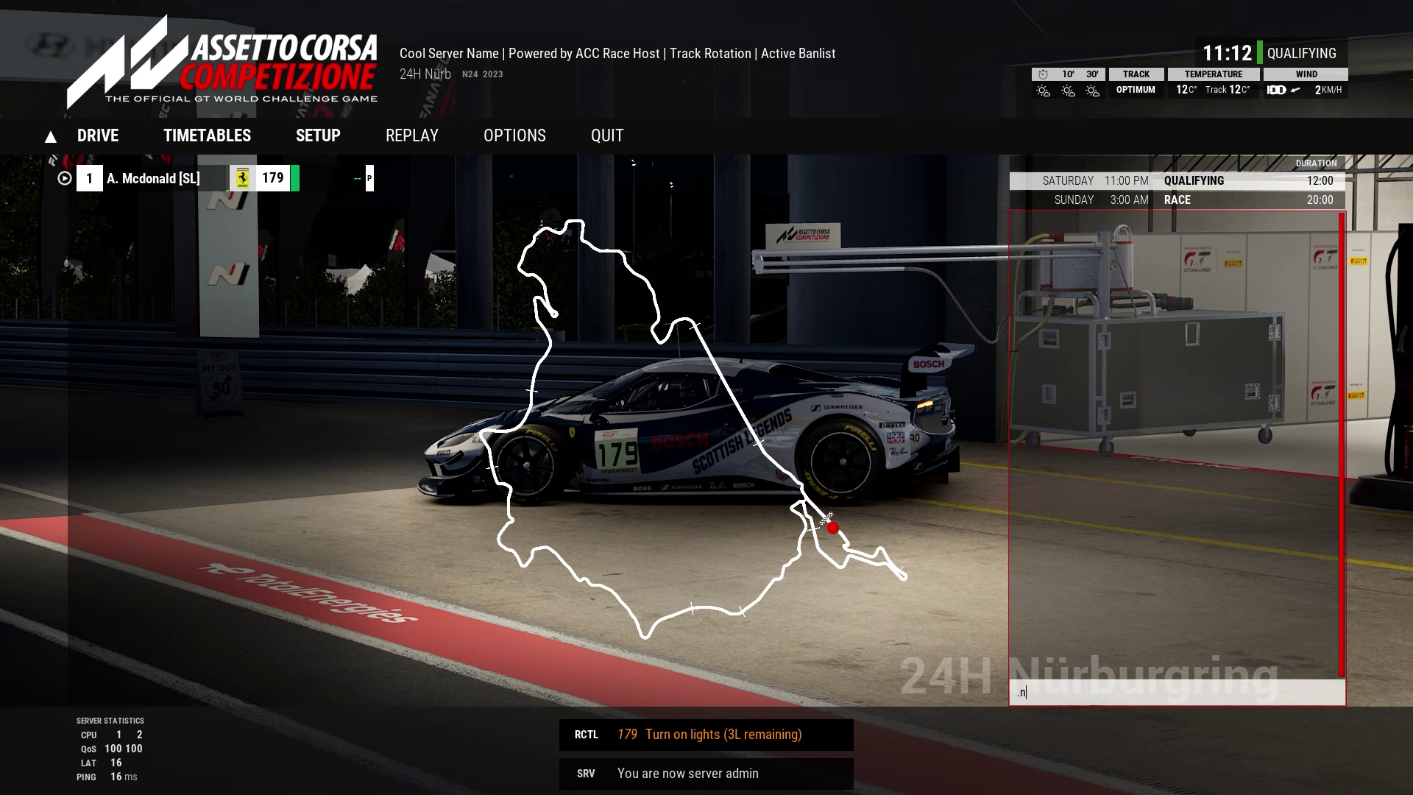
pyautogui.write('/nex')
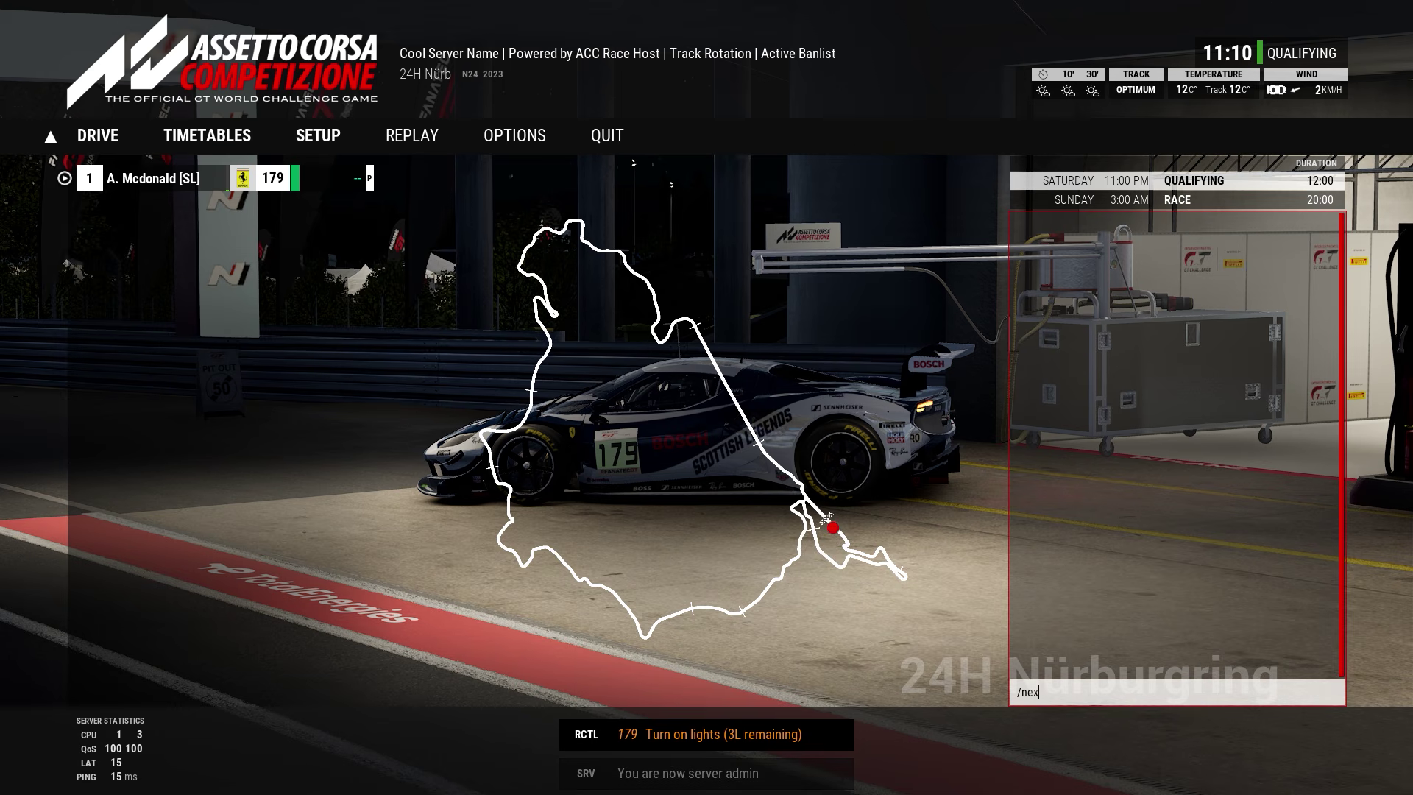
pyautogui.write('t')
pyautogui.press('Return')
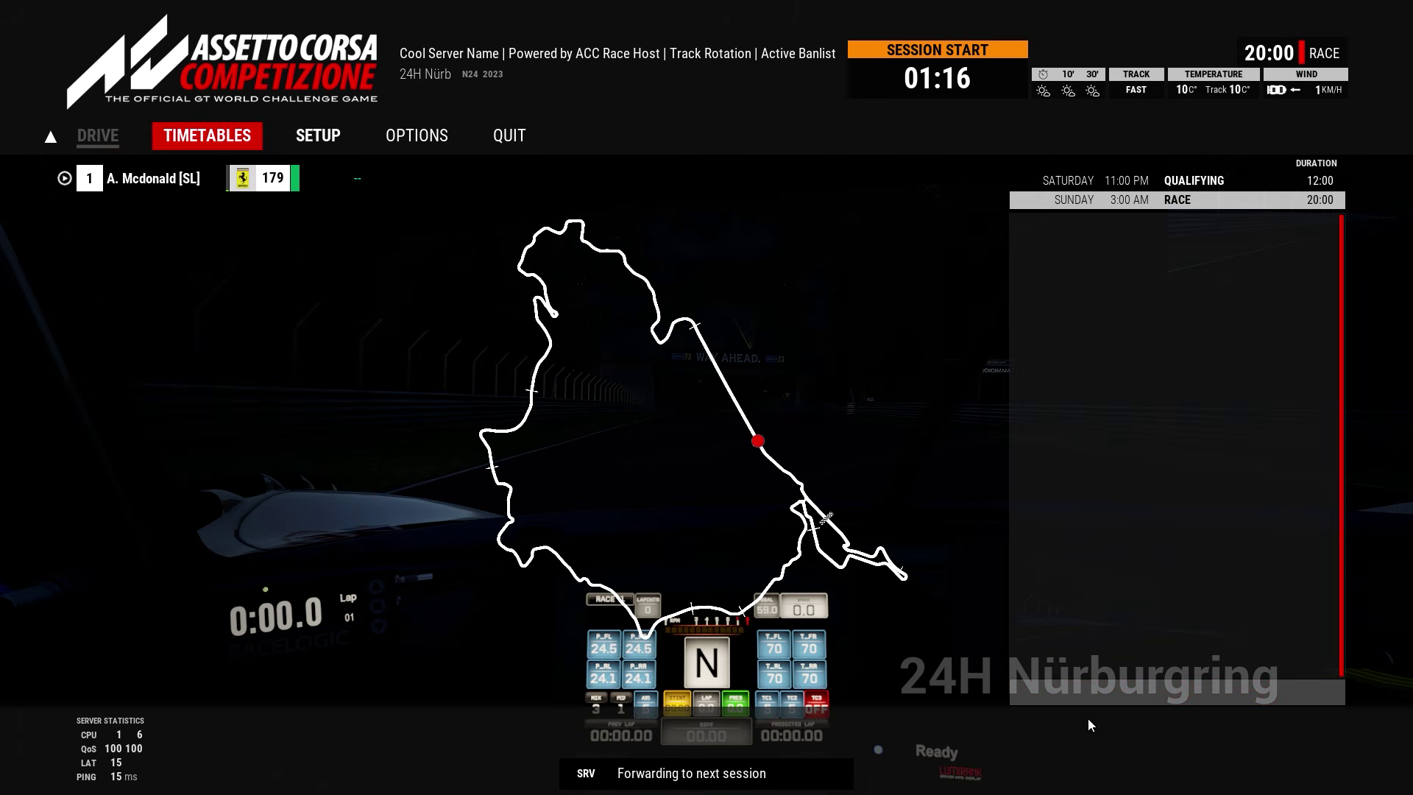
# Step: Send another next-session command to skip the race session
pyautogui.click(1066, 687)
pyautogui.write('/next')
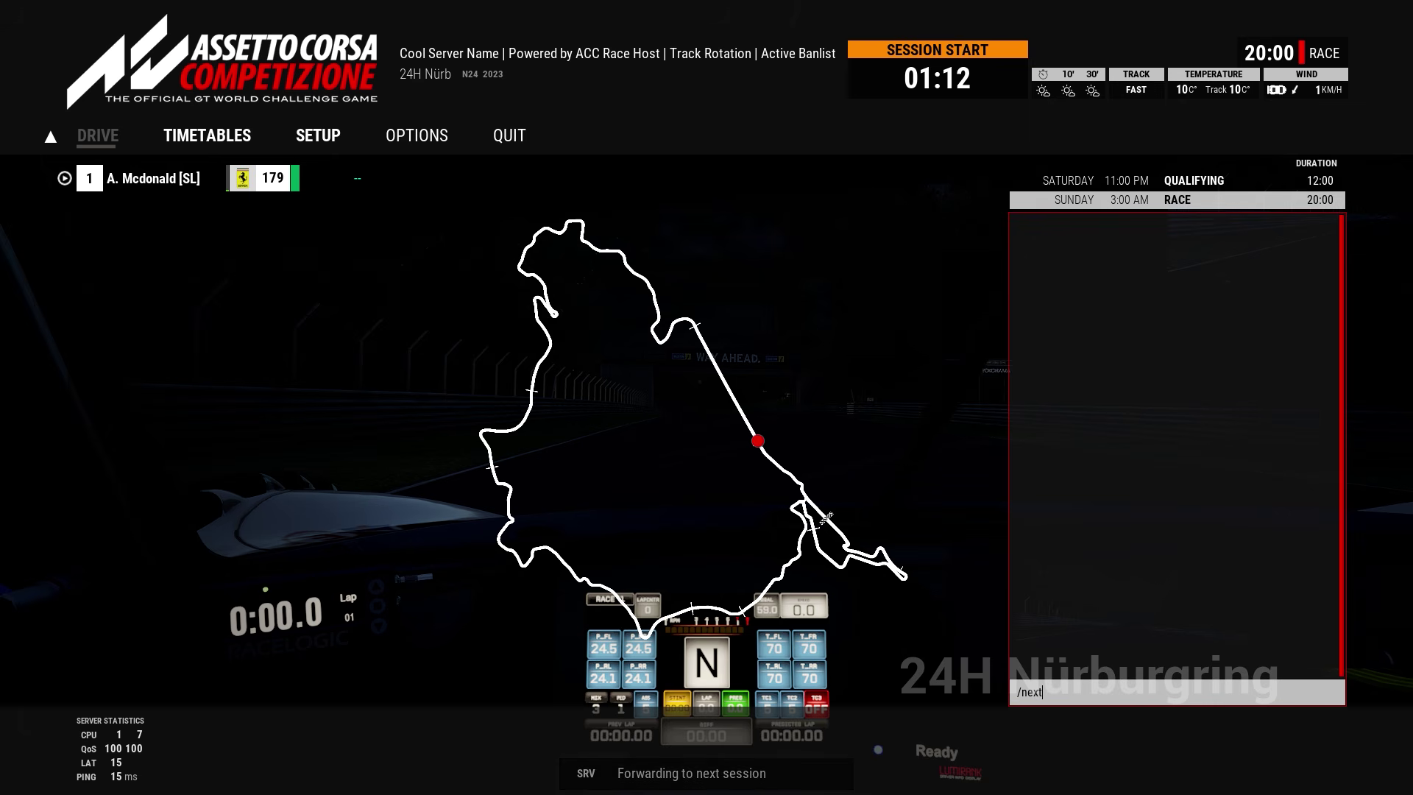
pyautogui.press('Return')
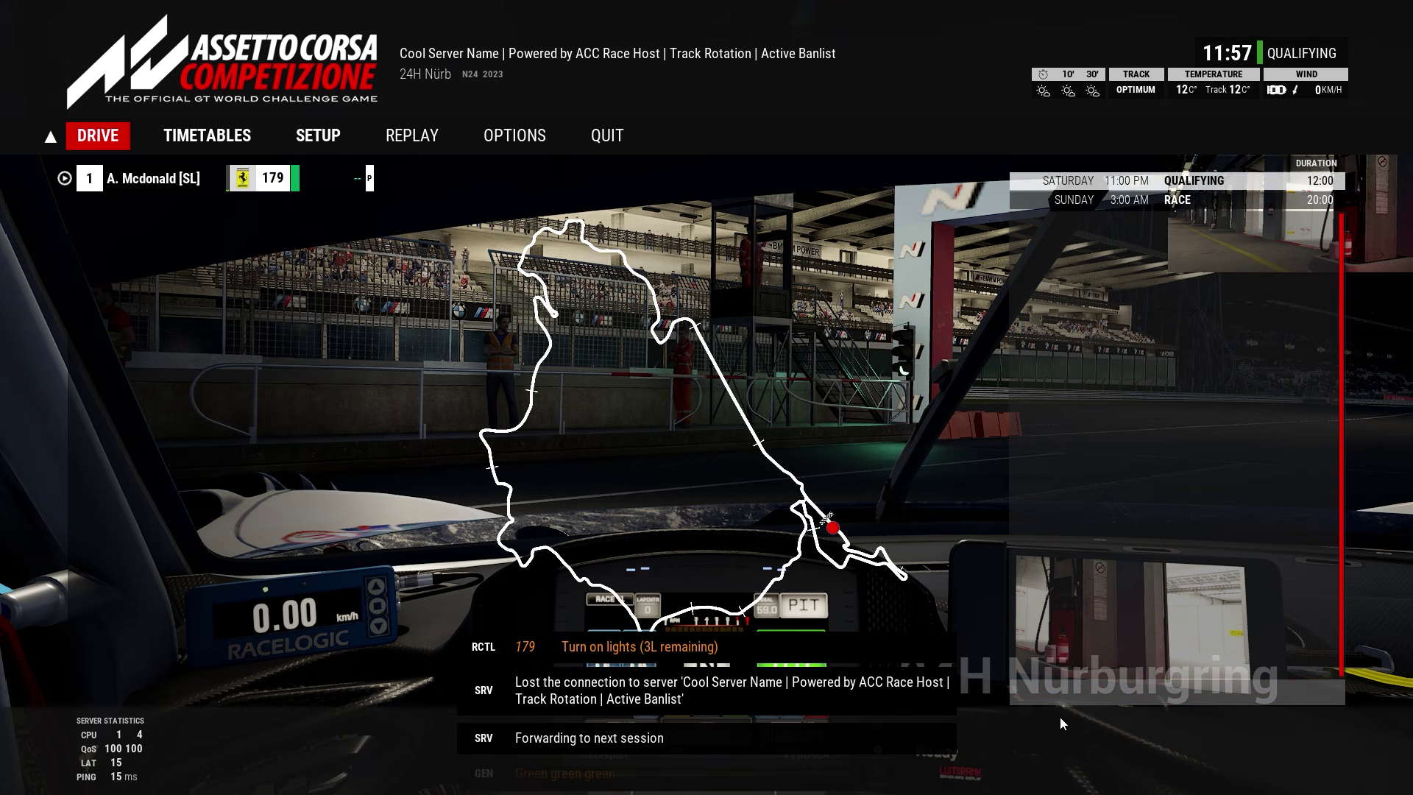
# Step: Leave the track and rejoin the server now running Mount Panorama
pyautogui.click(602, 140)
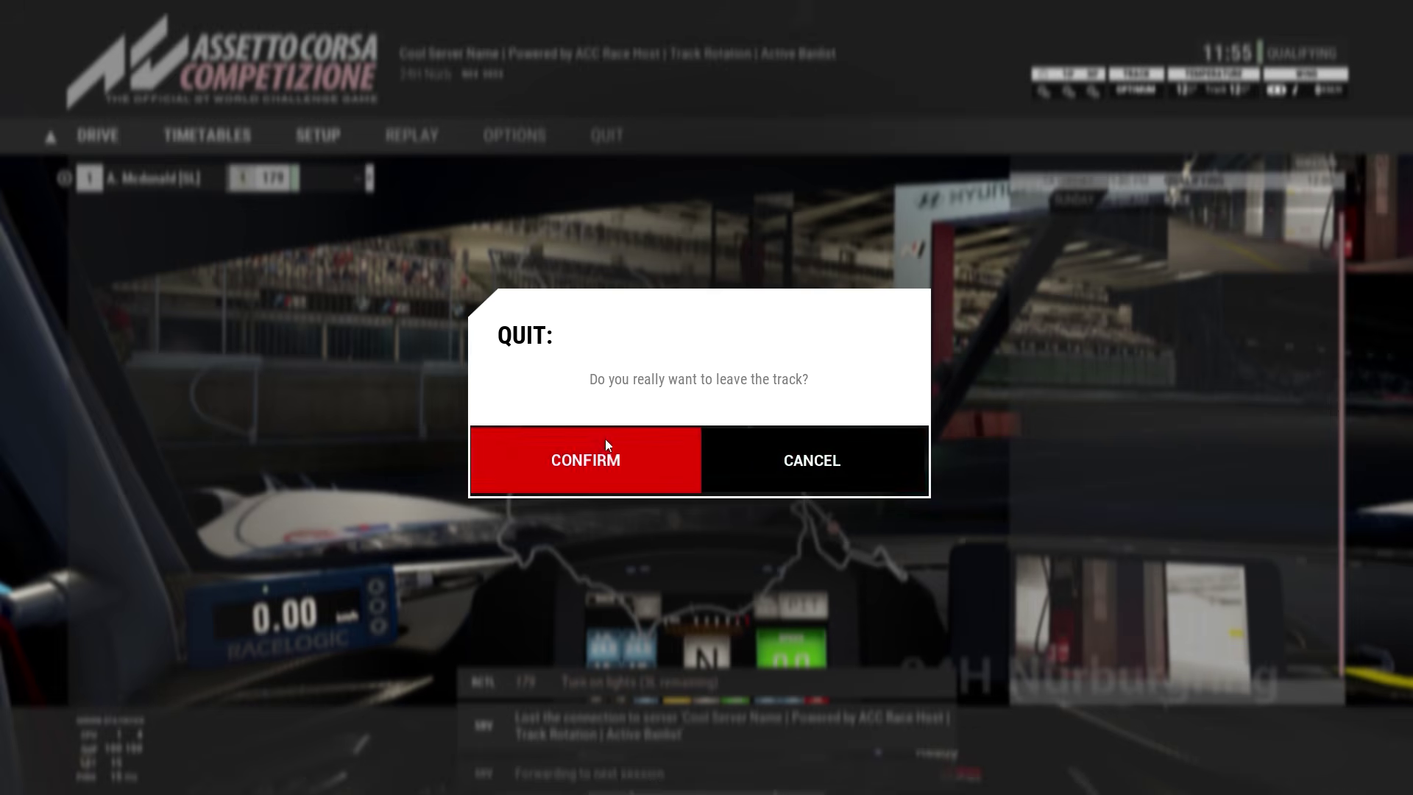
pyautogui.click(605, 445)
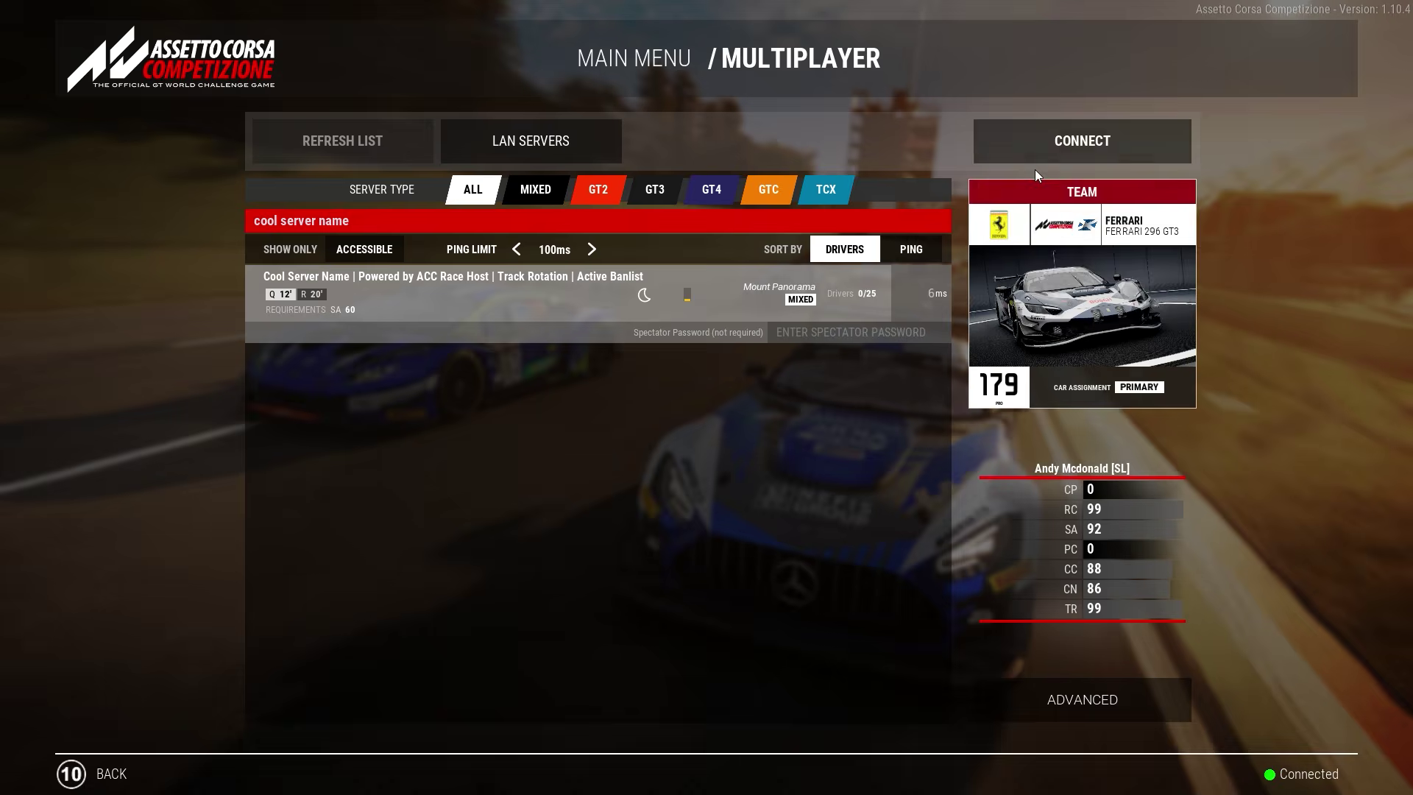
pyautogui.click(1041, 147)
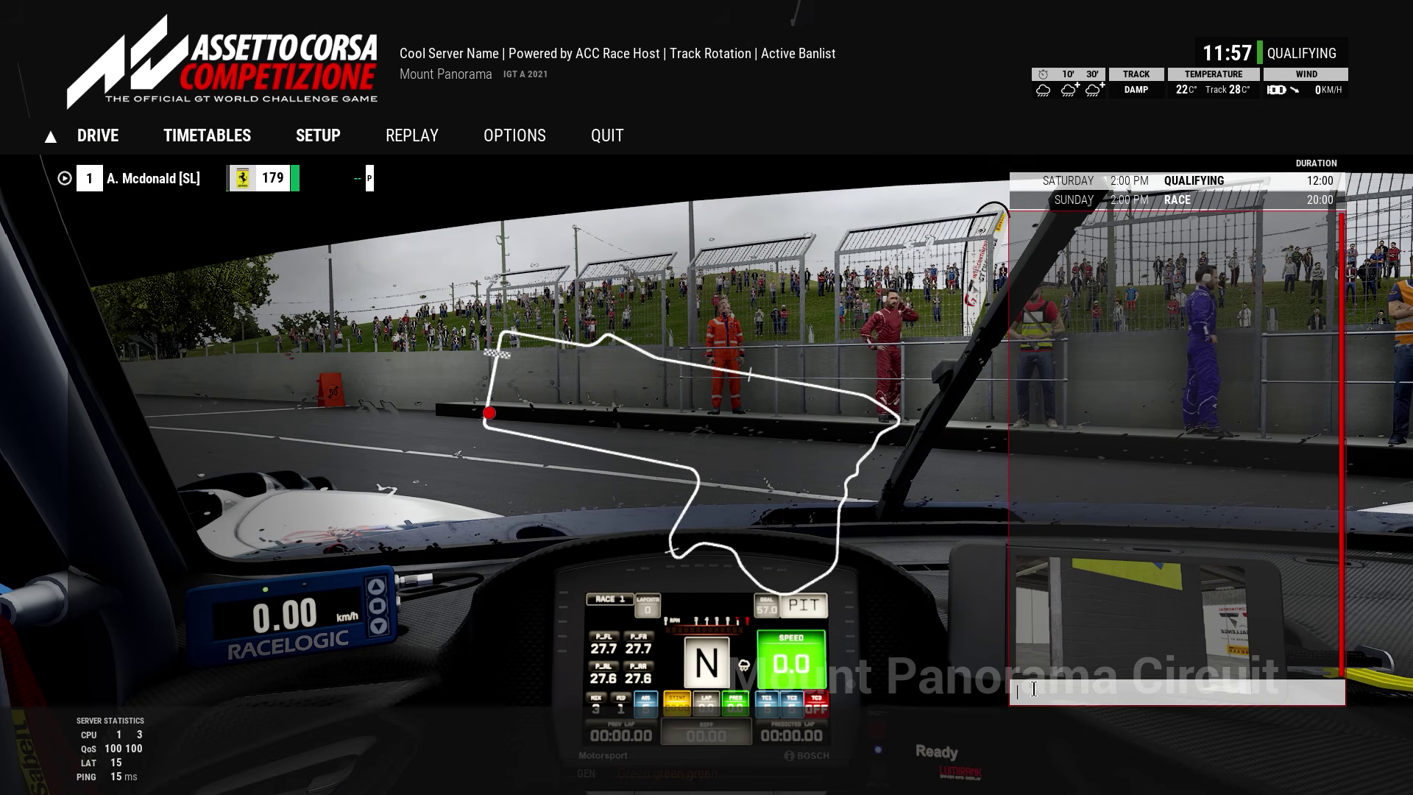
# Step: Log in with /admin and the admin password, then send /next twice to skip qualifying and race
pyautogui.write('/admin adm')
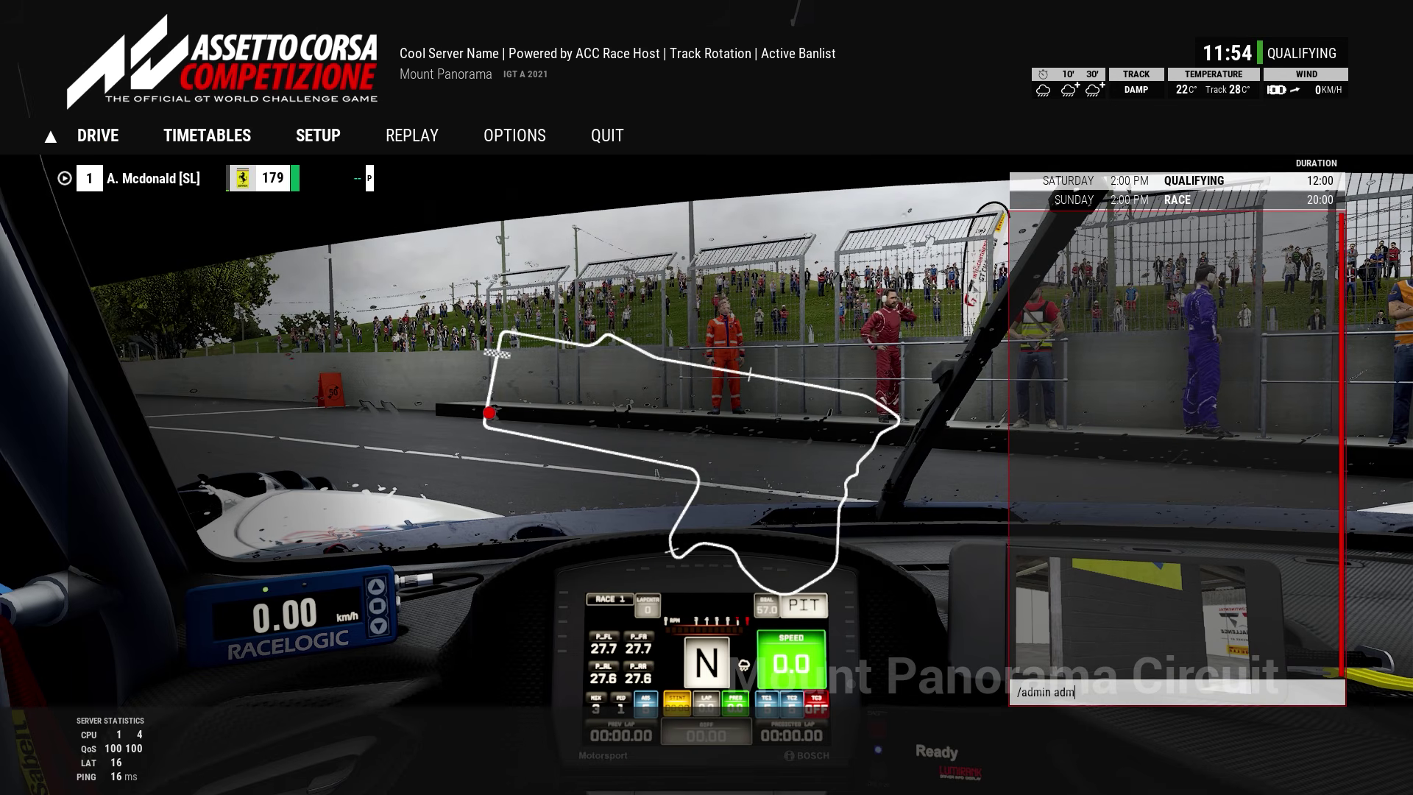
pyautogui.press('Return')
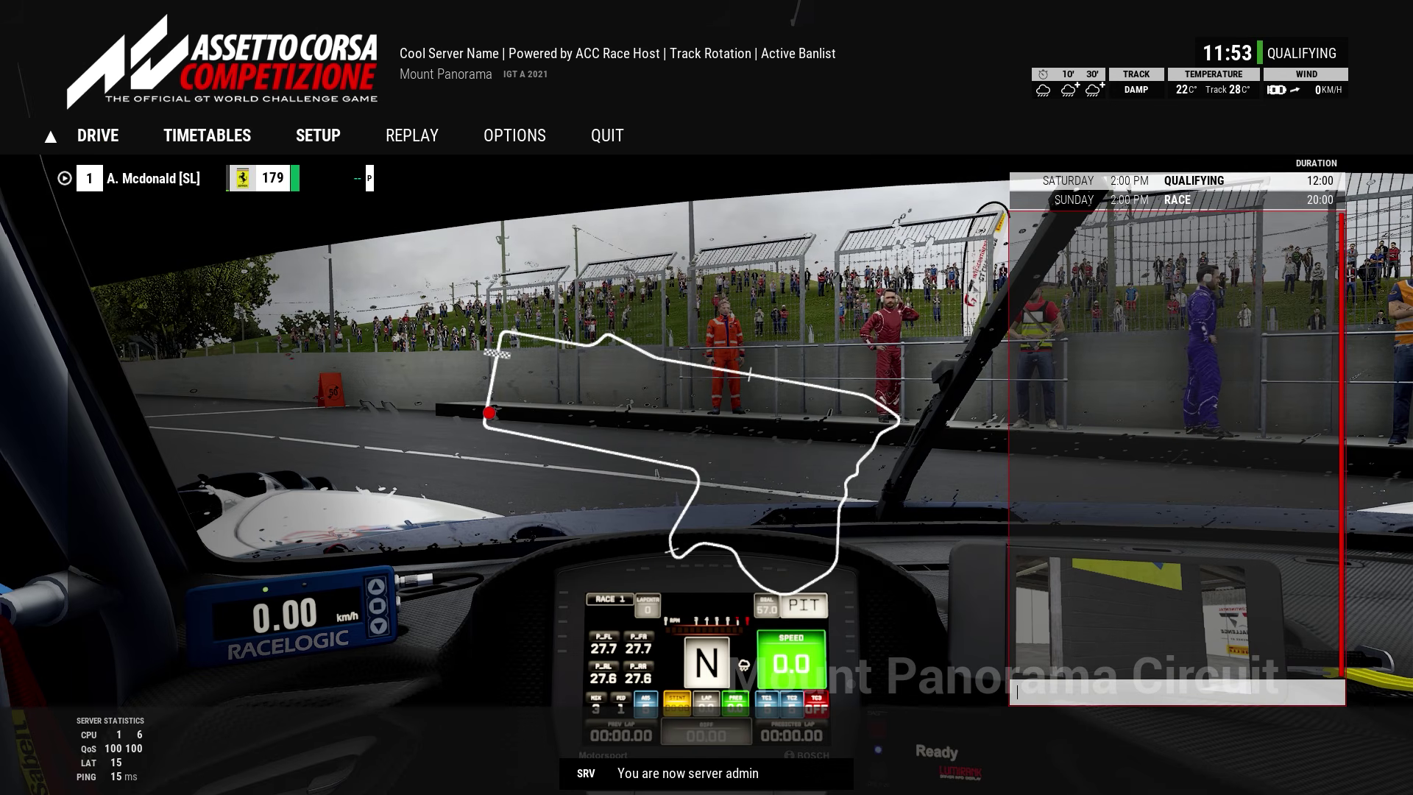
pyautogui.write('/next')
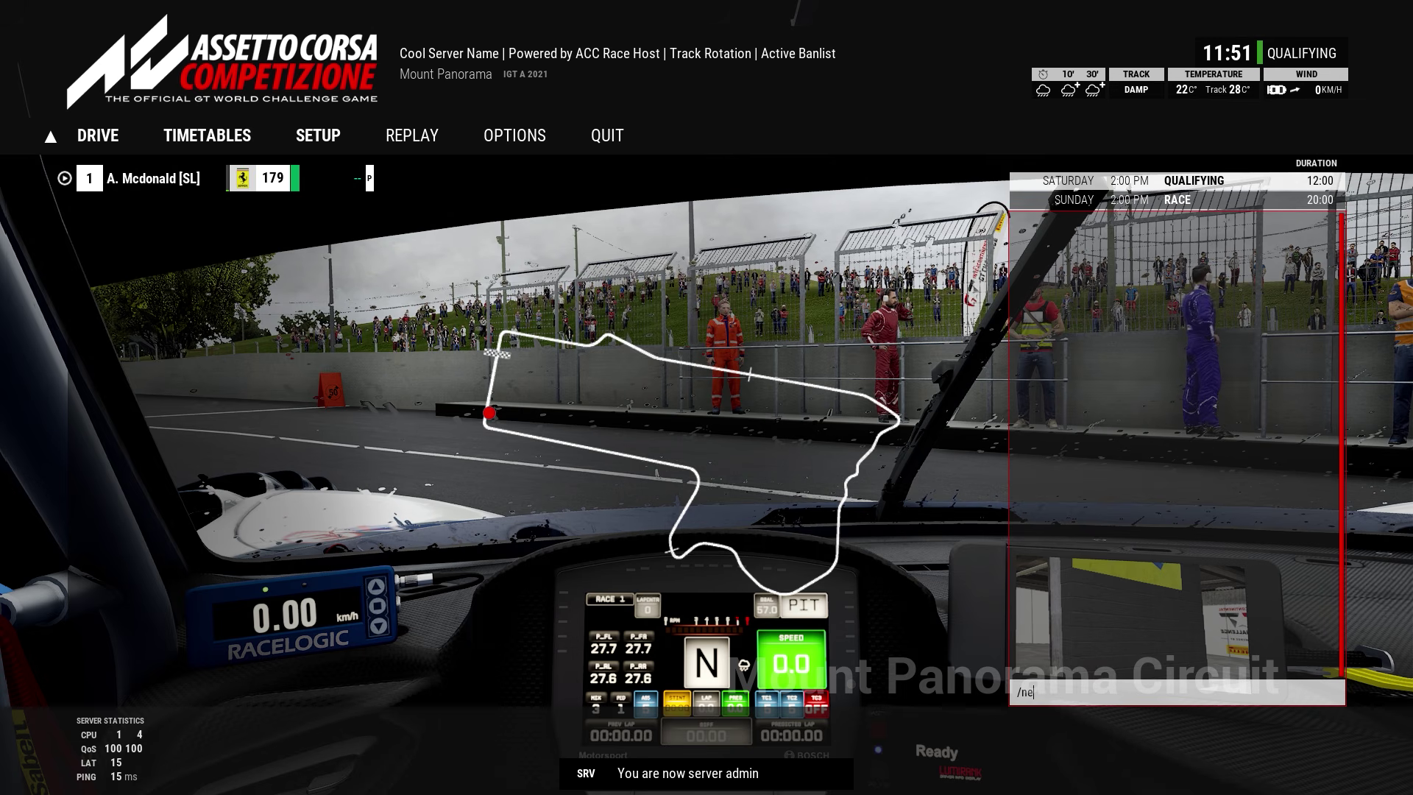
pyautogui.press('Return')
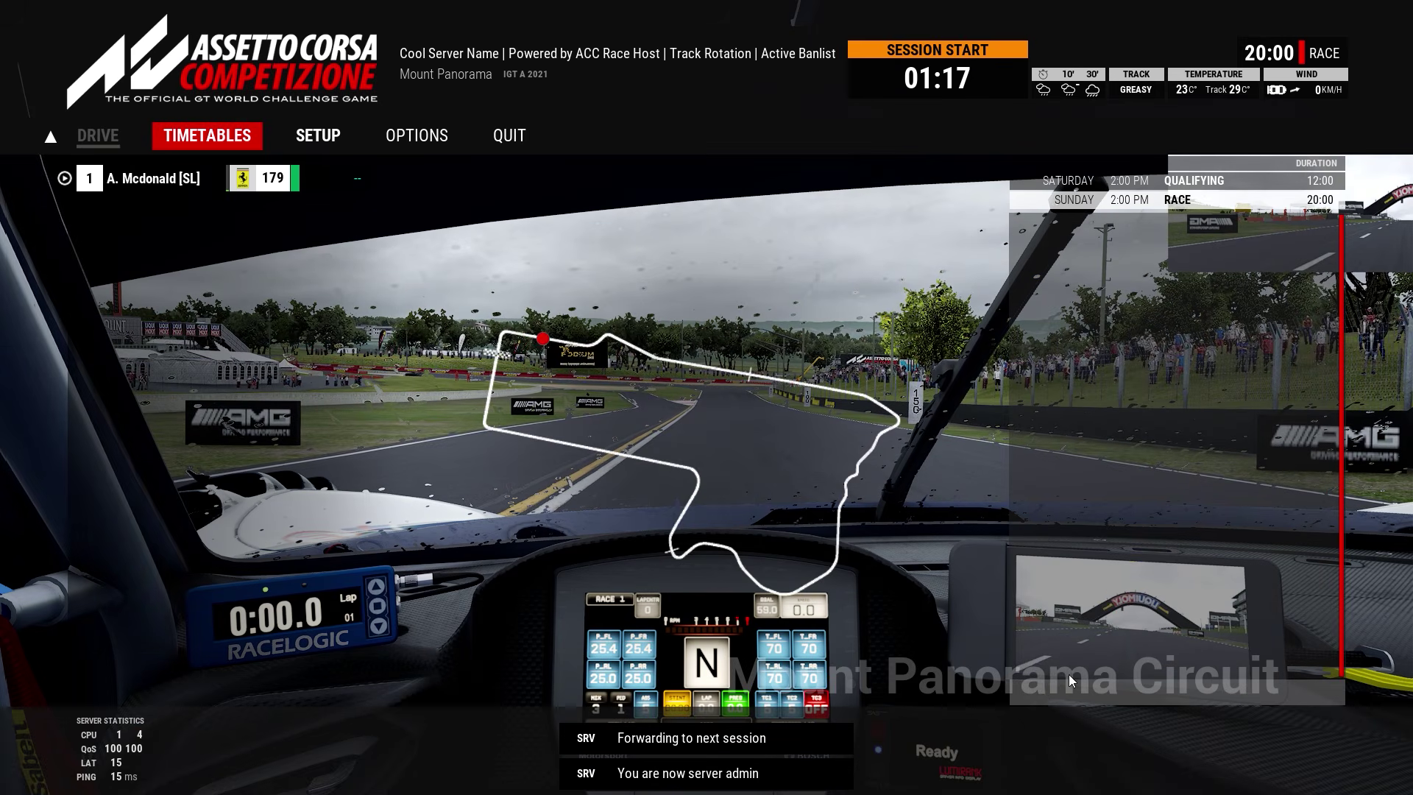
pyautogui.click(1052, 688)
pyautogui.write('/next')
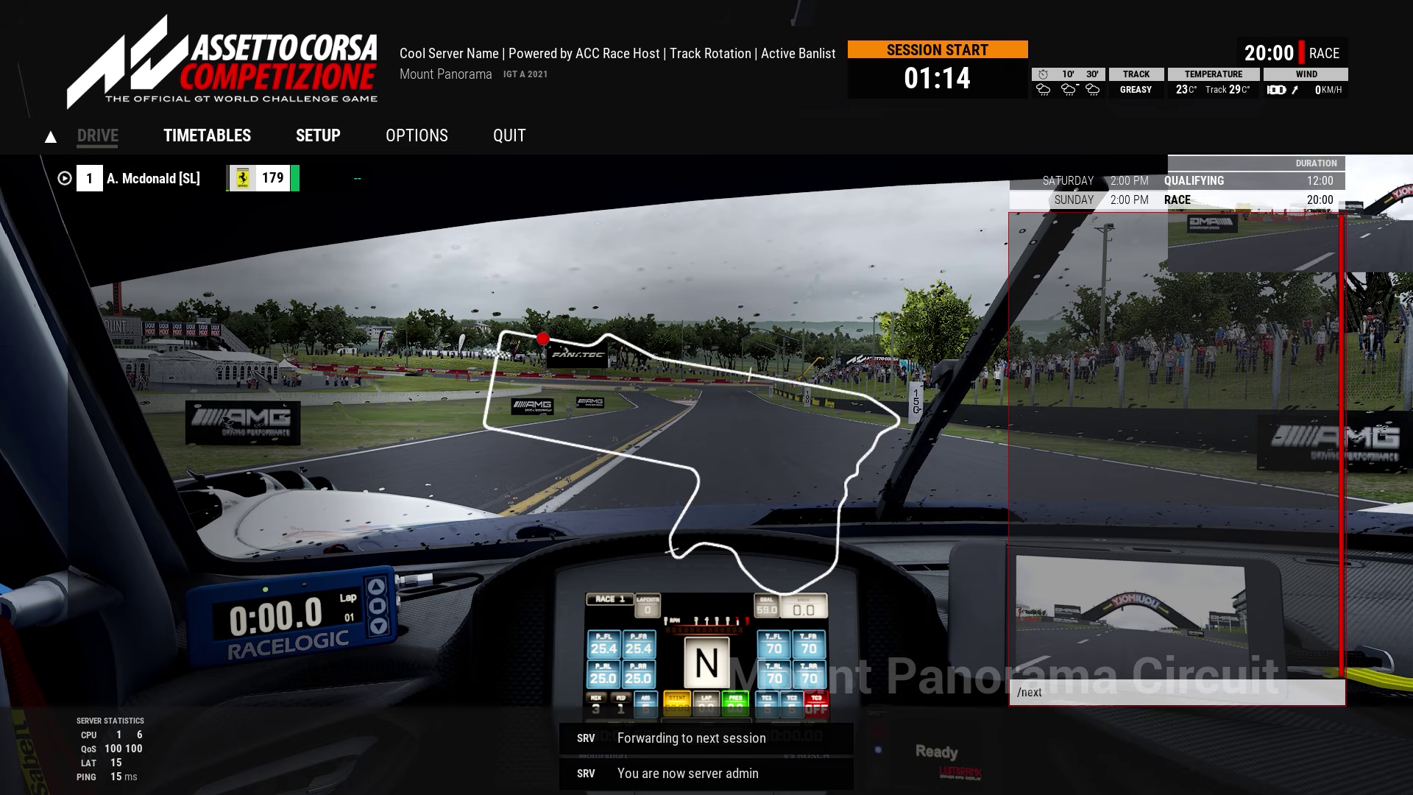
pyautogui.press('Return')
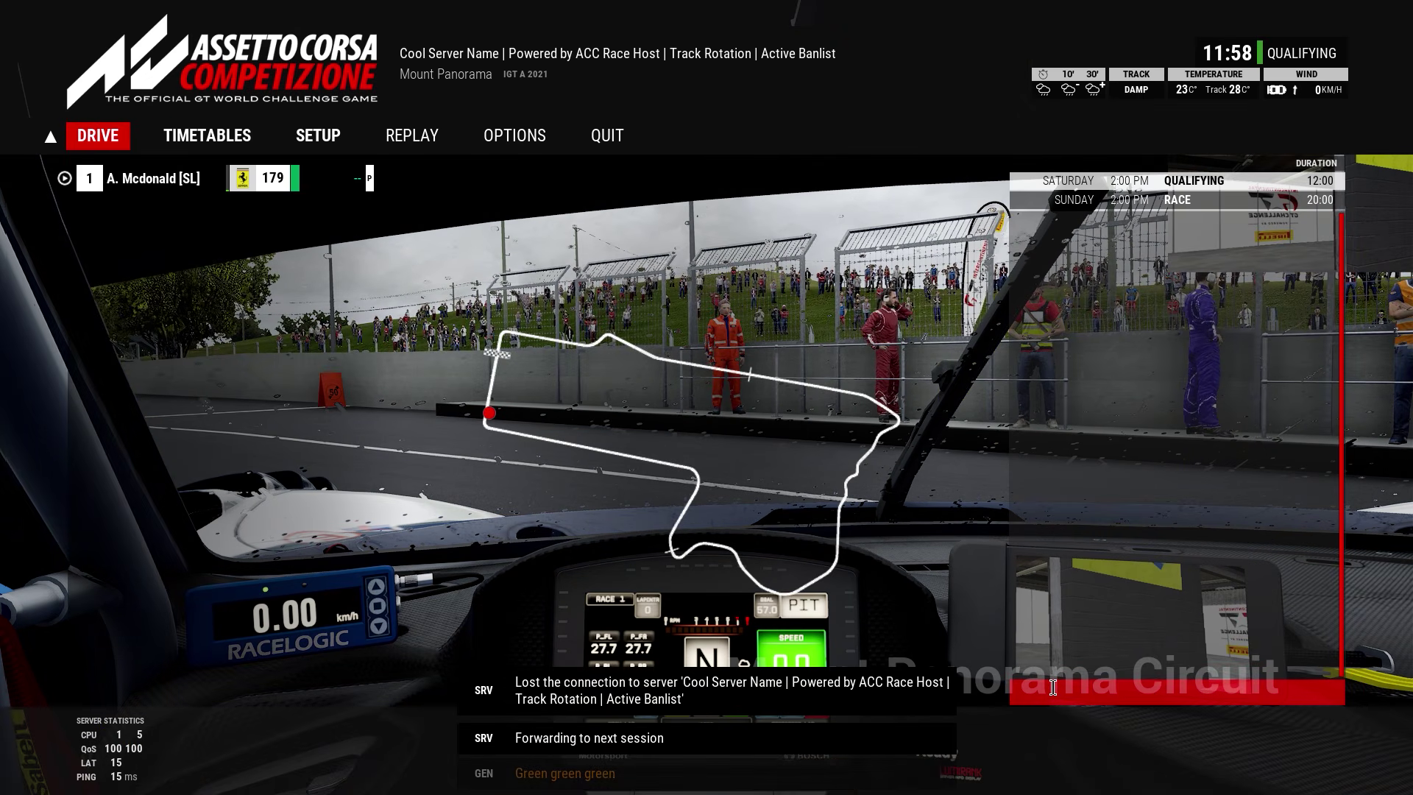
# Step: Quit the Mount Panorama session, back out to the main menu without exiting, and switch to the desktop
pyautogui.click(609, 136)
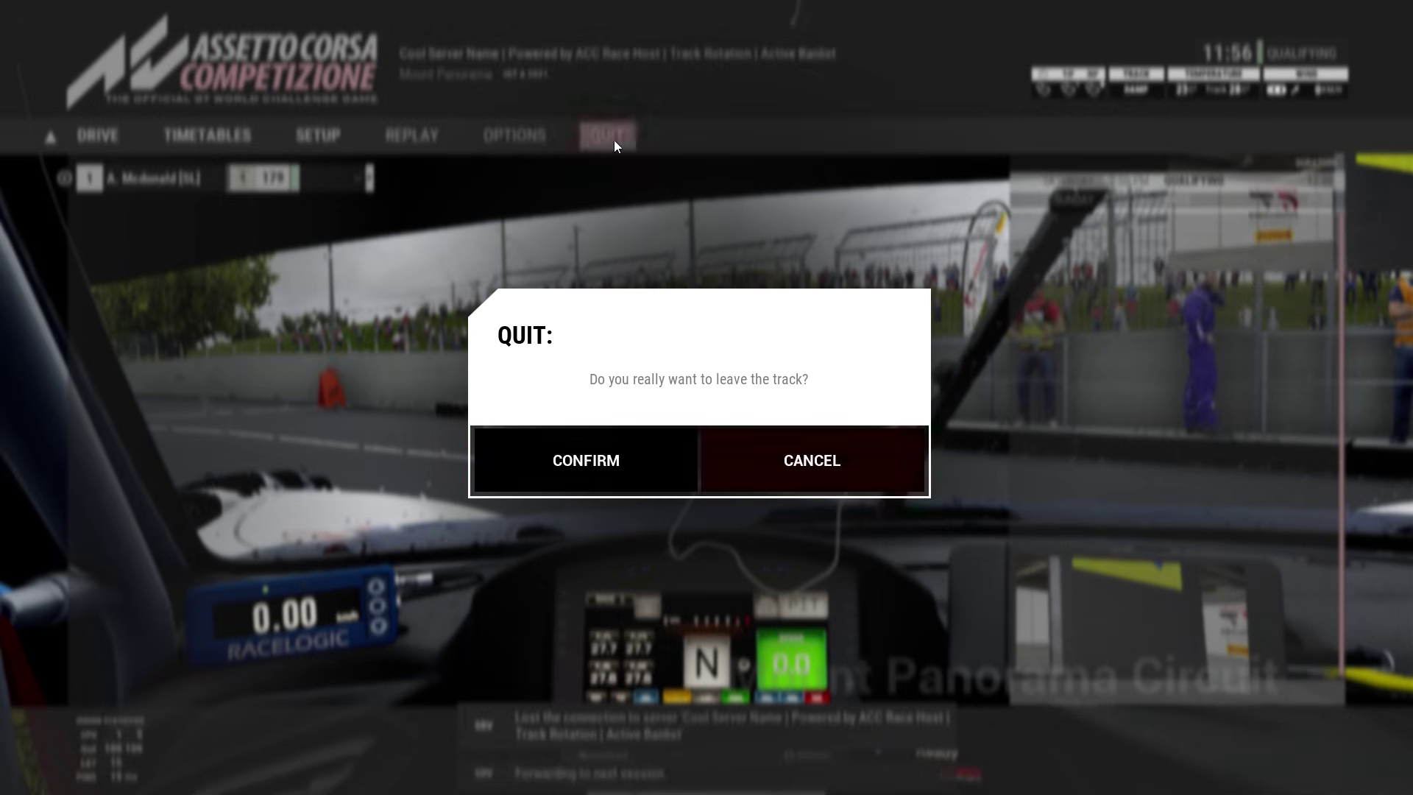
pyautogui.click(585, 478)
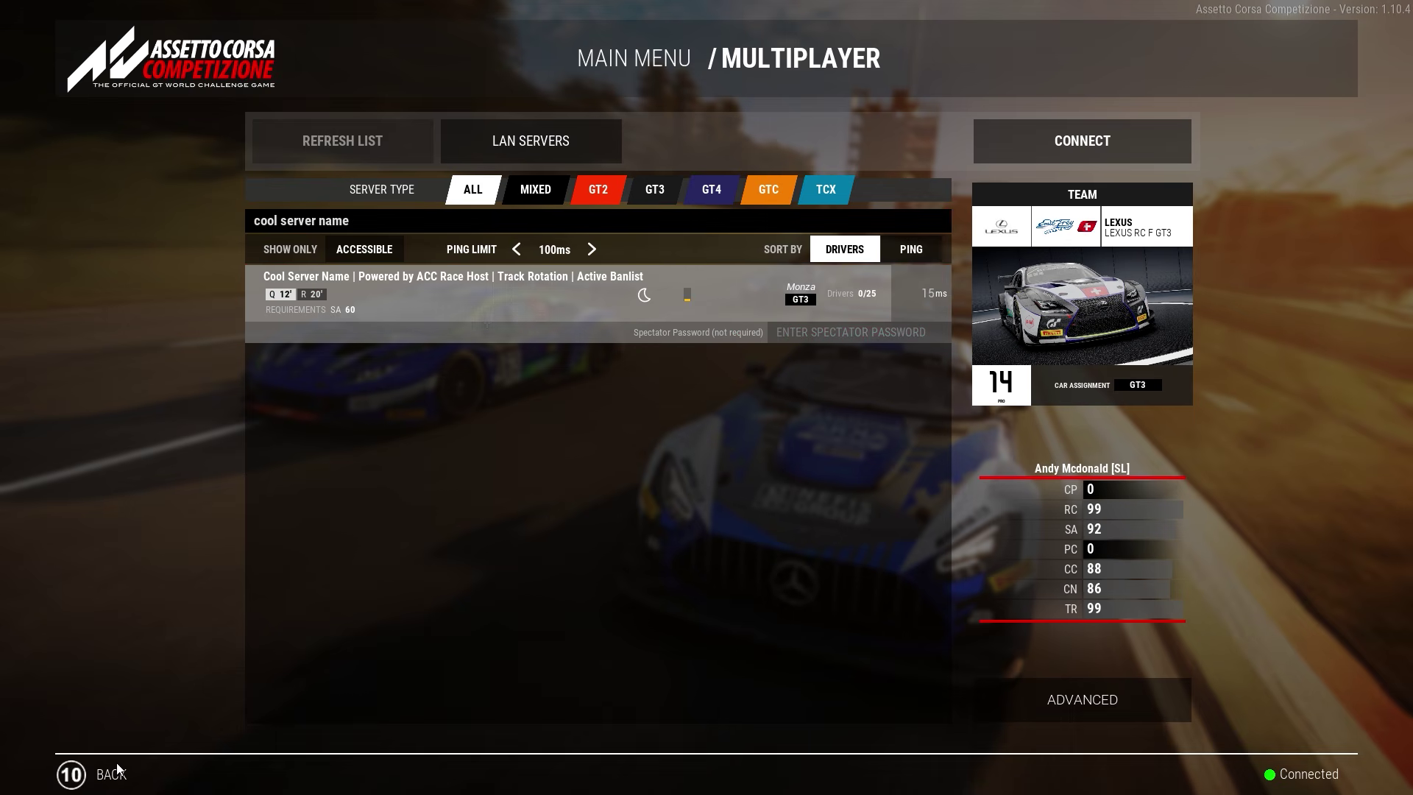
pyautogui.click(93, 772)
pyautogui.press('Escape')
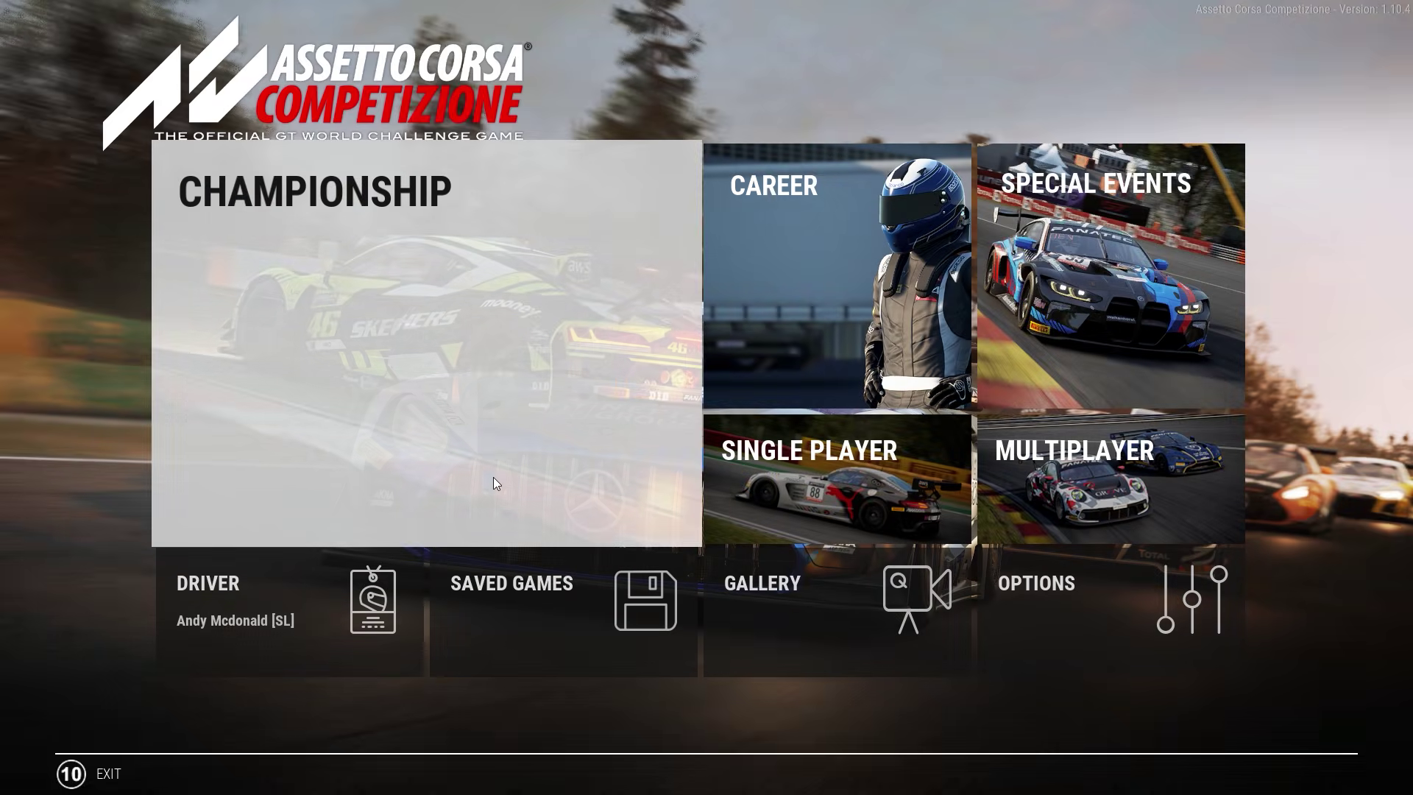
pyautogui.click(102, 770)
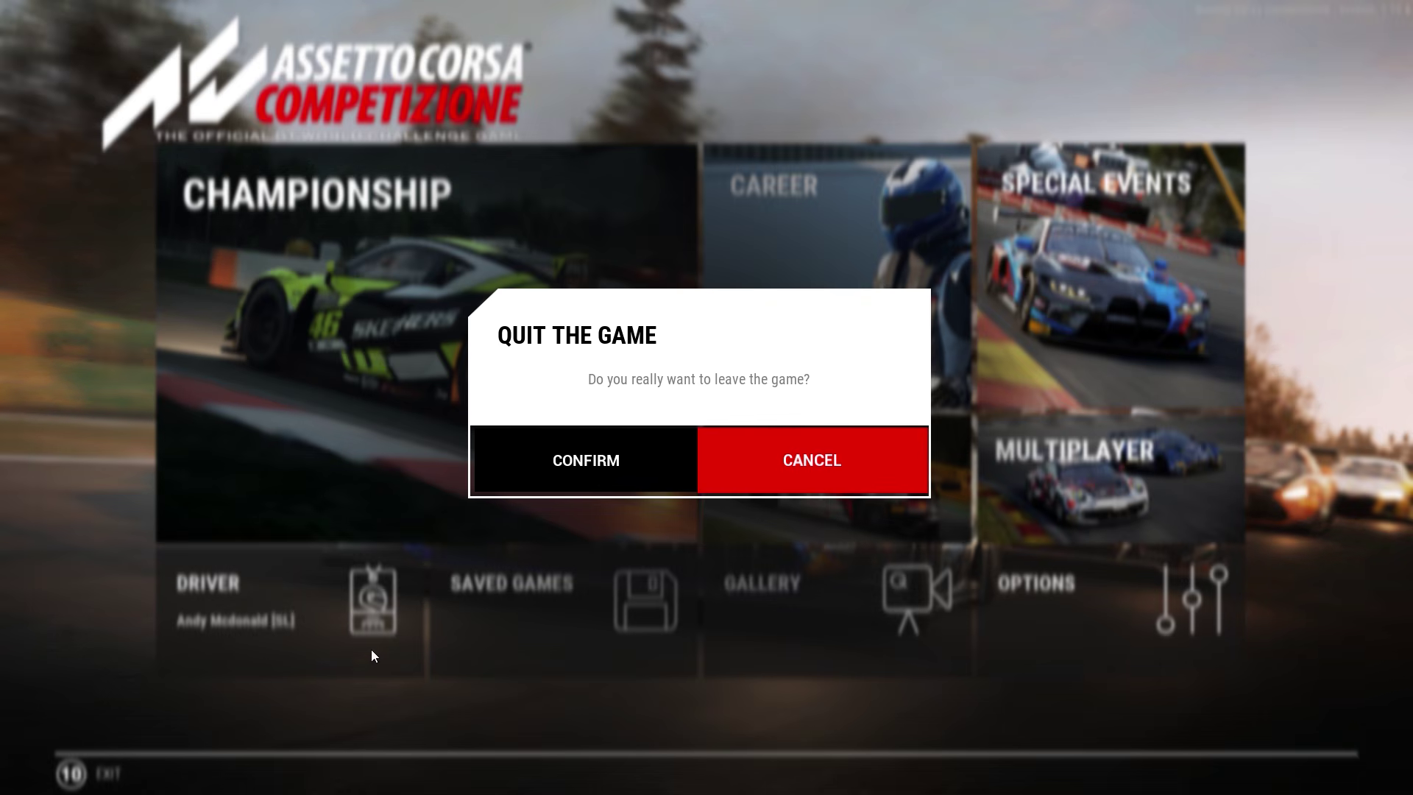
pyautogui.click(747, 482)
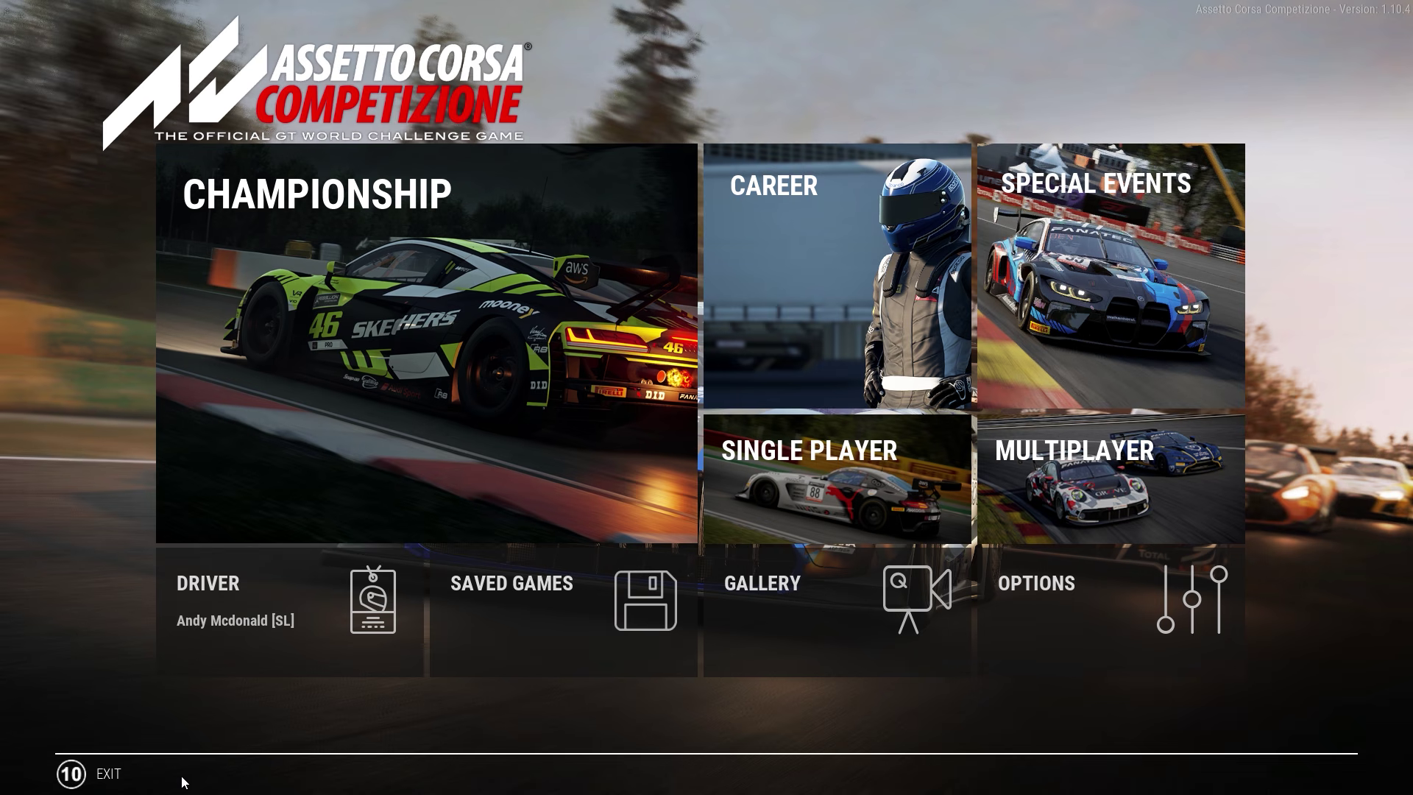
pyautogui.press('super')
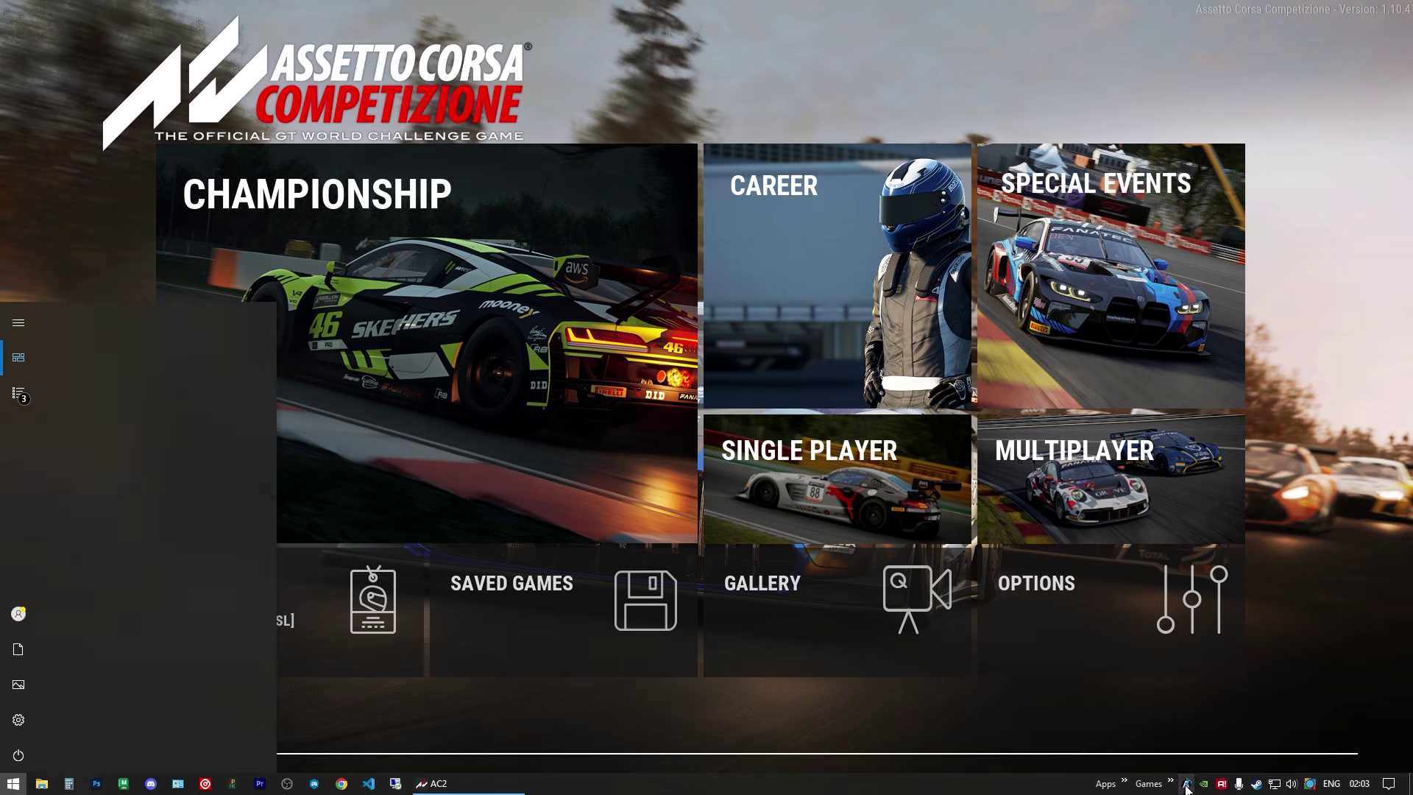
# Step: Stop the running server in ACC Race Host and expand the Player Ban List
pyautogui.hotkey('alt', 'Tab')
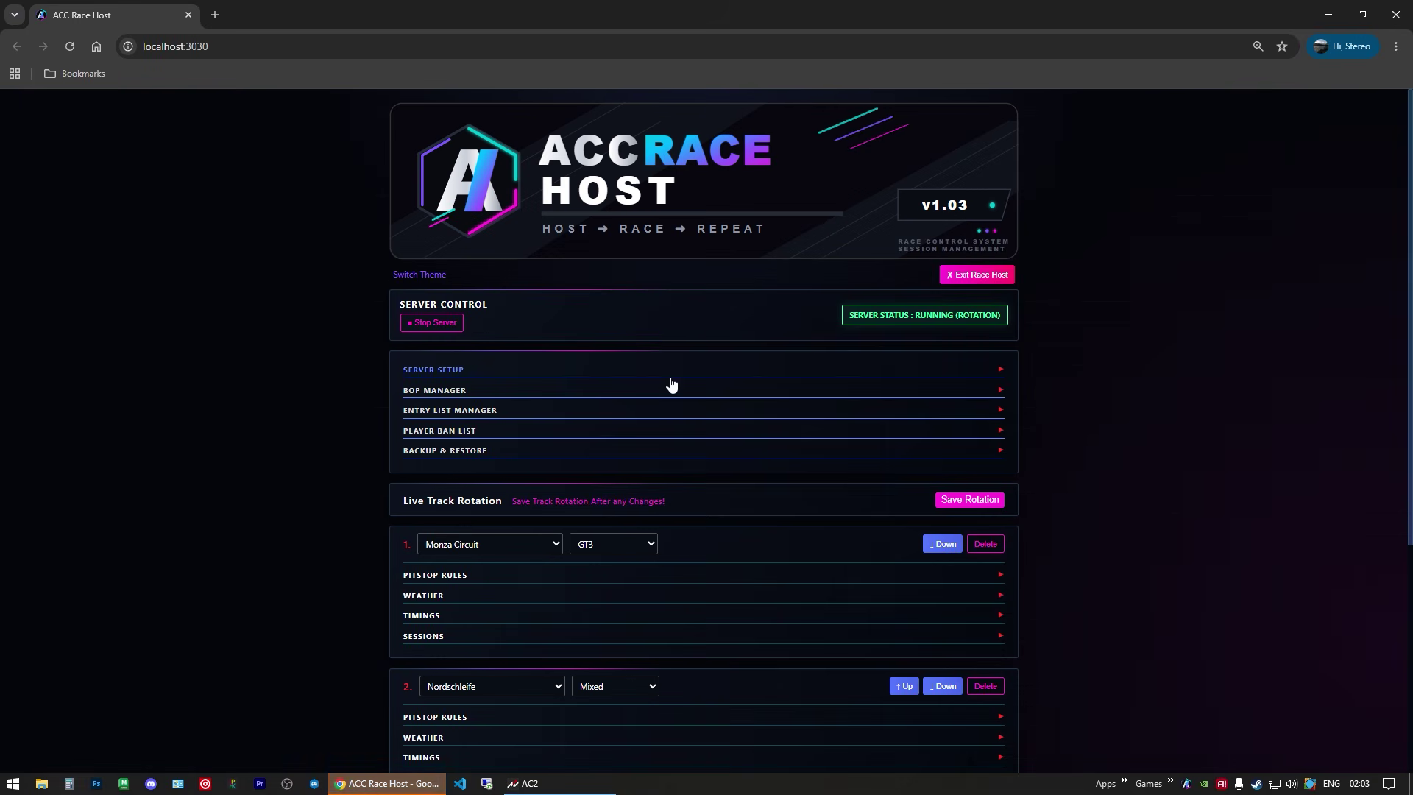
pyautogui.click(432, 322)
pyautogui.scroll(-2, 291, 376)
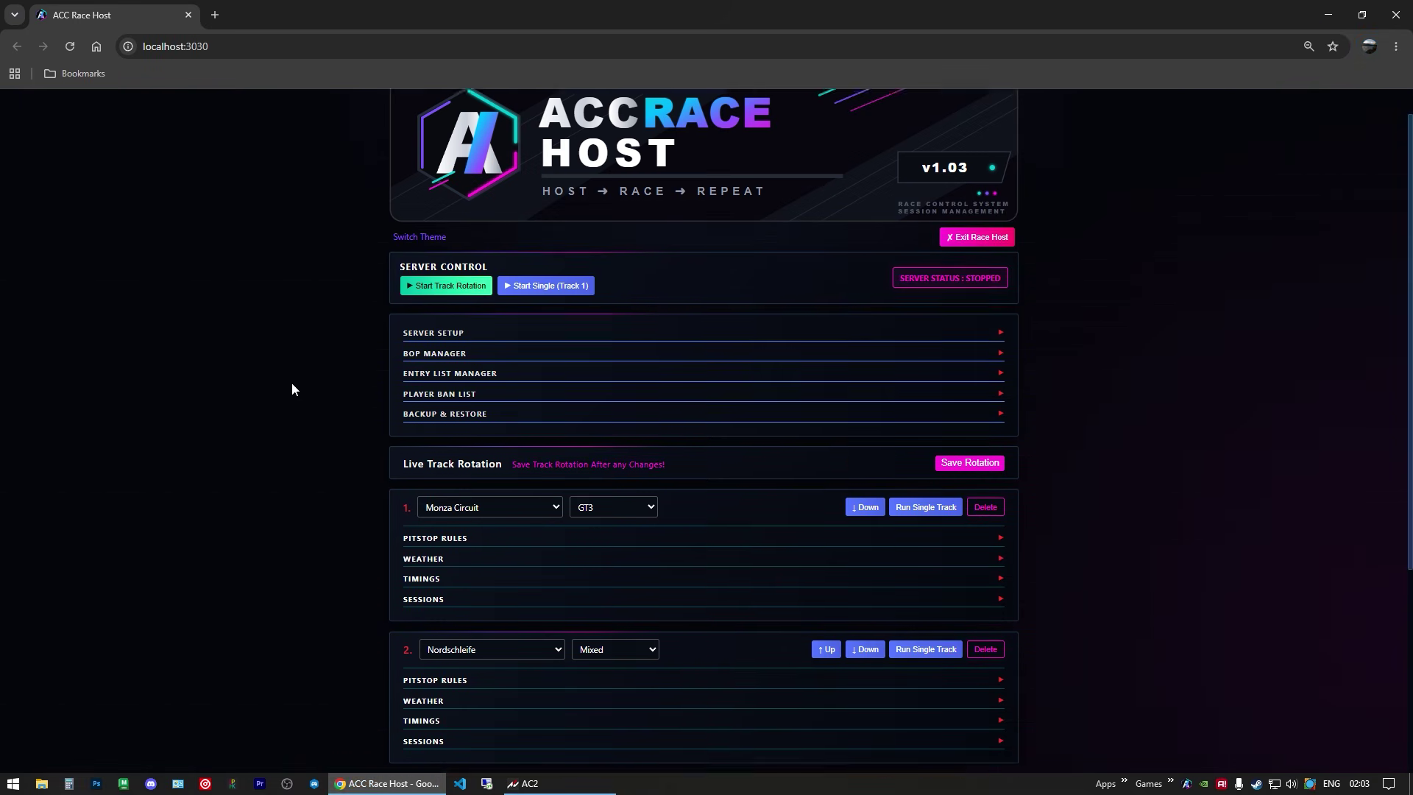
pyautogui.click(447, 293)
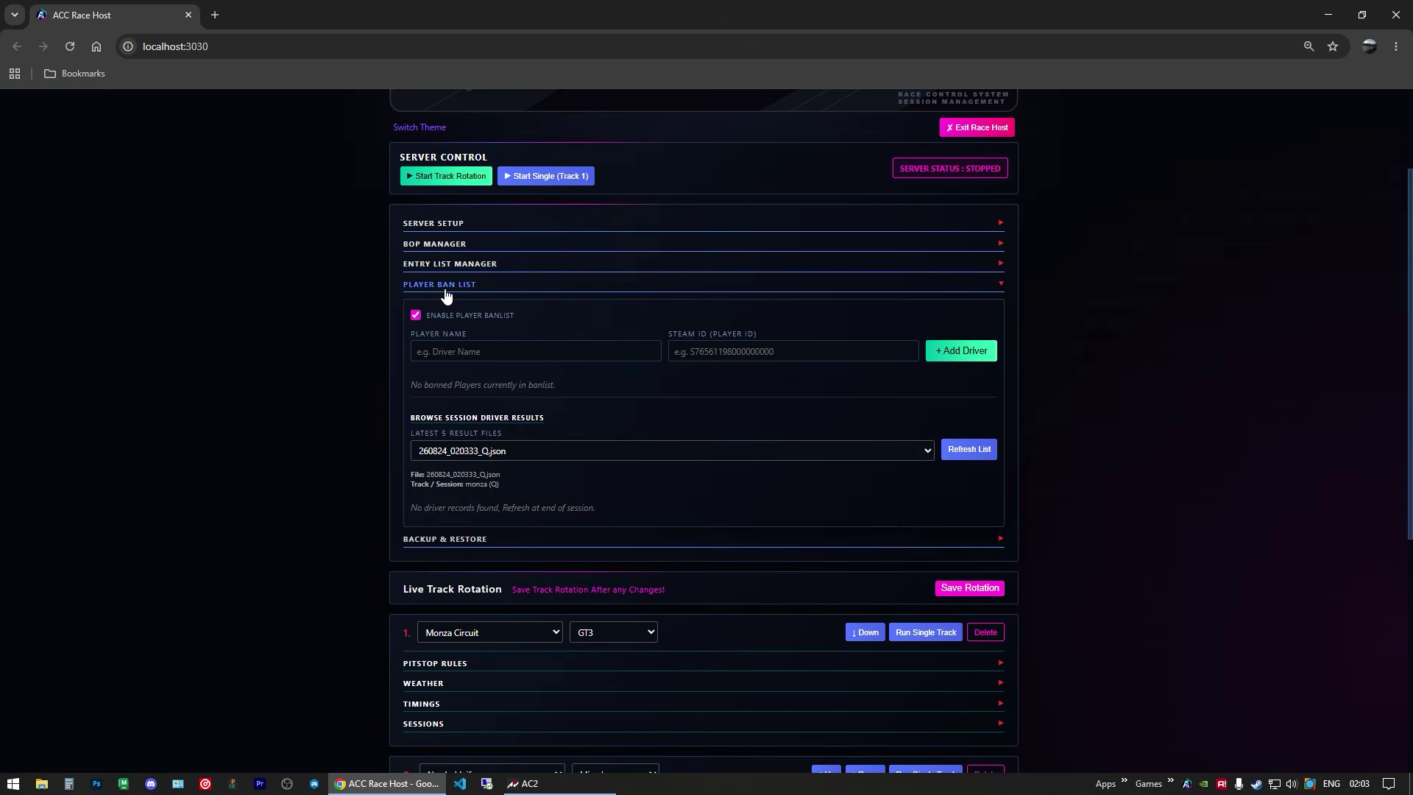
pyautogui.scroll(-1, 307, 351)
pyautogui.scroll(1, 304, 355)
pyautogui.scroll(1, 304, 354)
# Step: Load the 260824_020321_R.json race results into the ban list
pyautogui.click(546, 452)
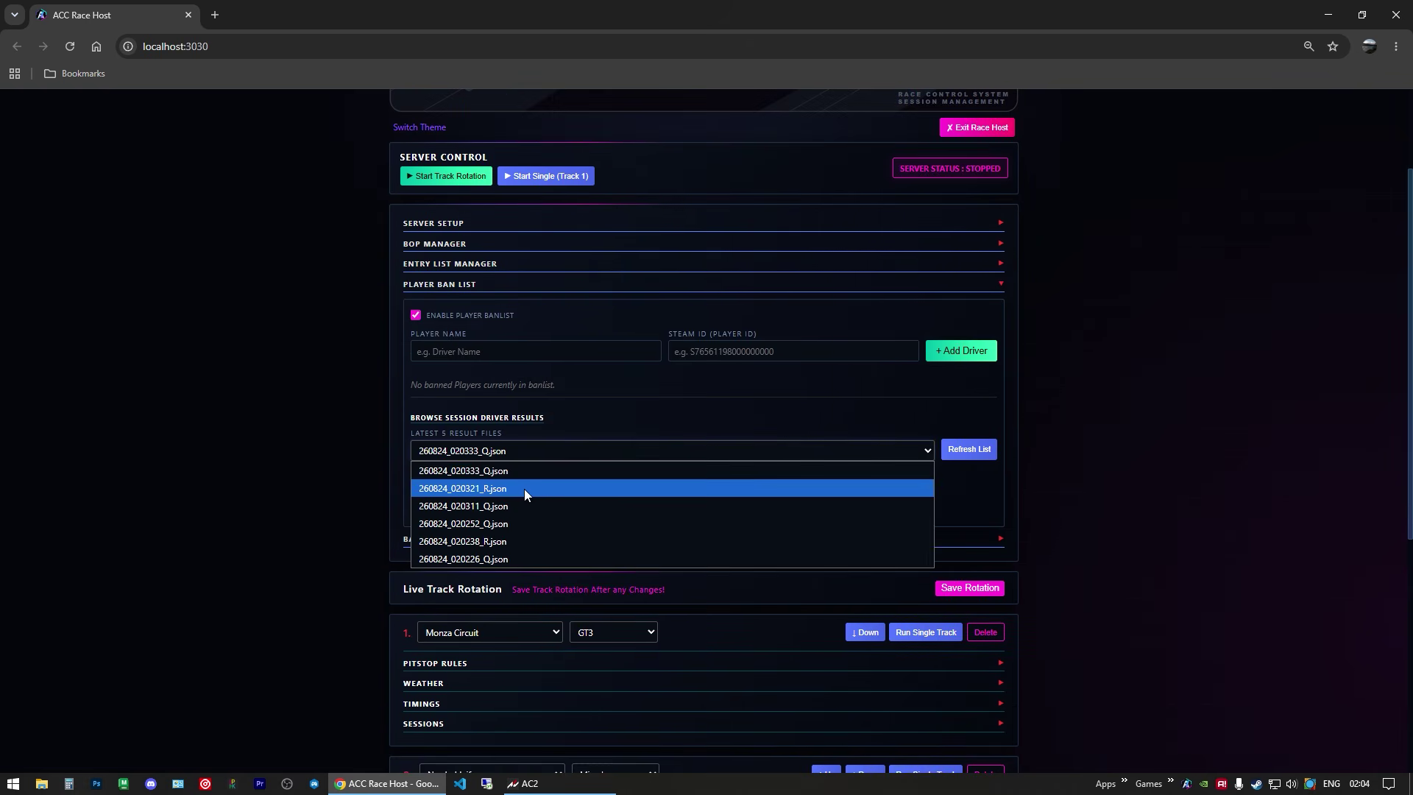
pyautogui.click(524, 488)
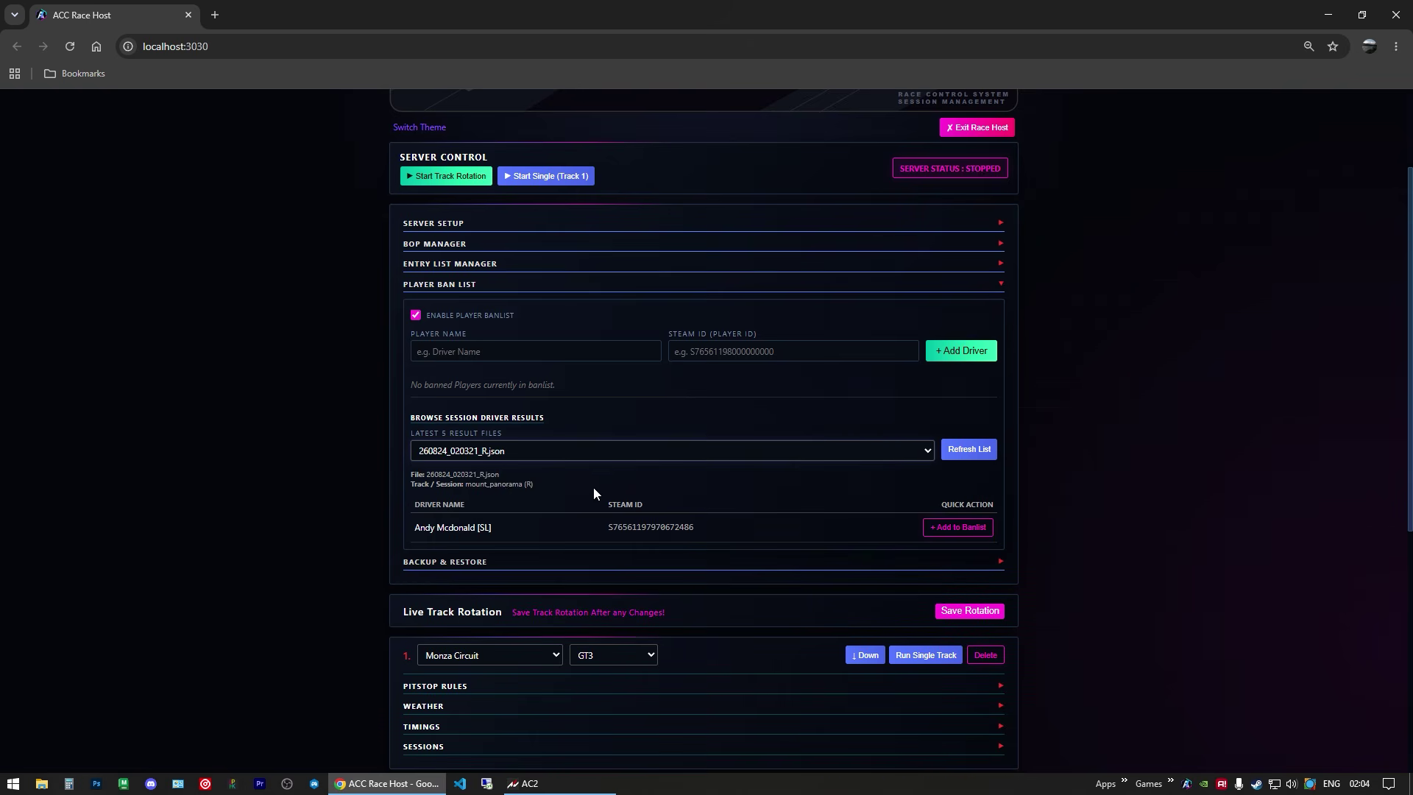
pyautogui.click(476, 454)
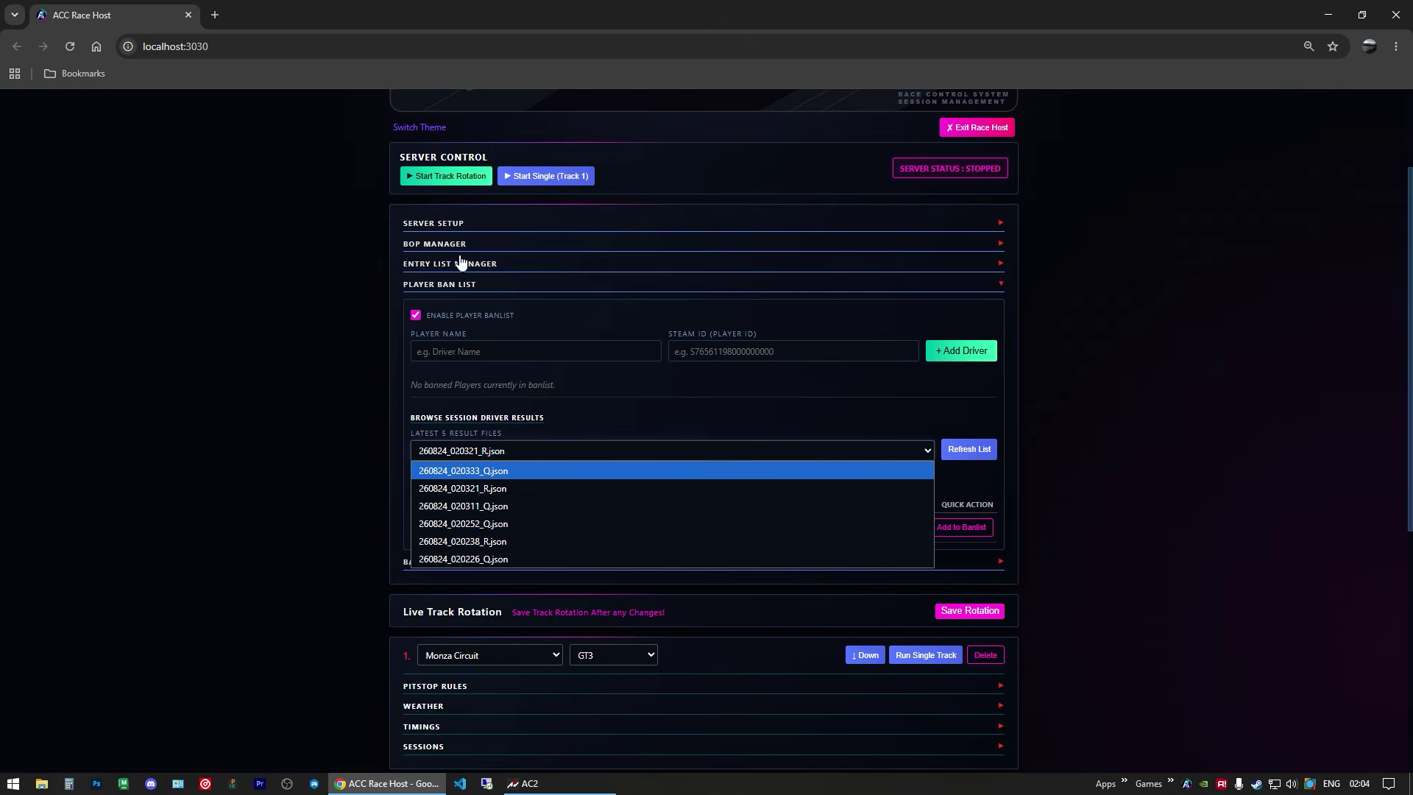
pyautogui.click(442, 223)
# Step: Expand the Server Setup settings and look through them
pyautogui.click(442, 223)
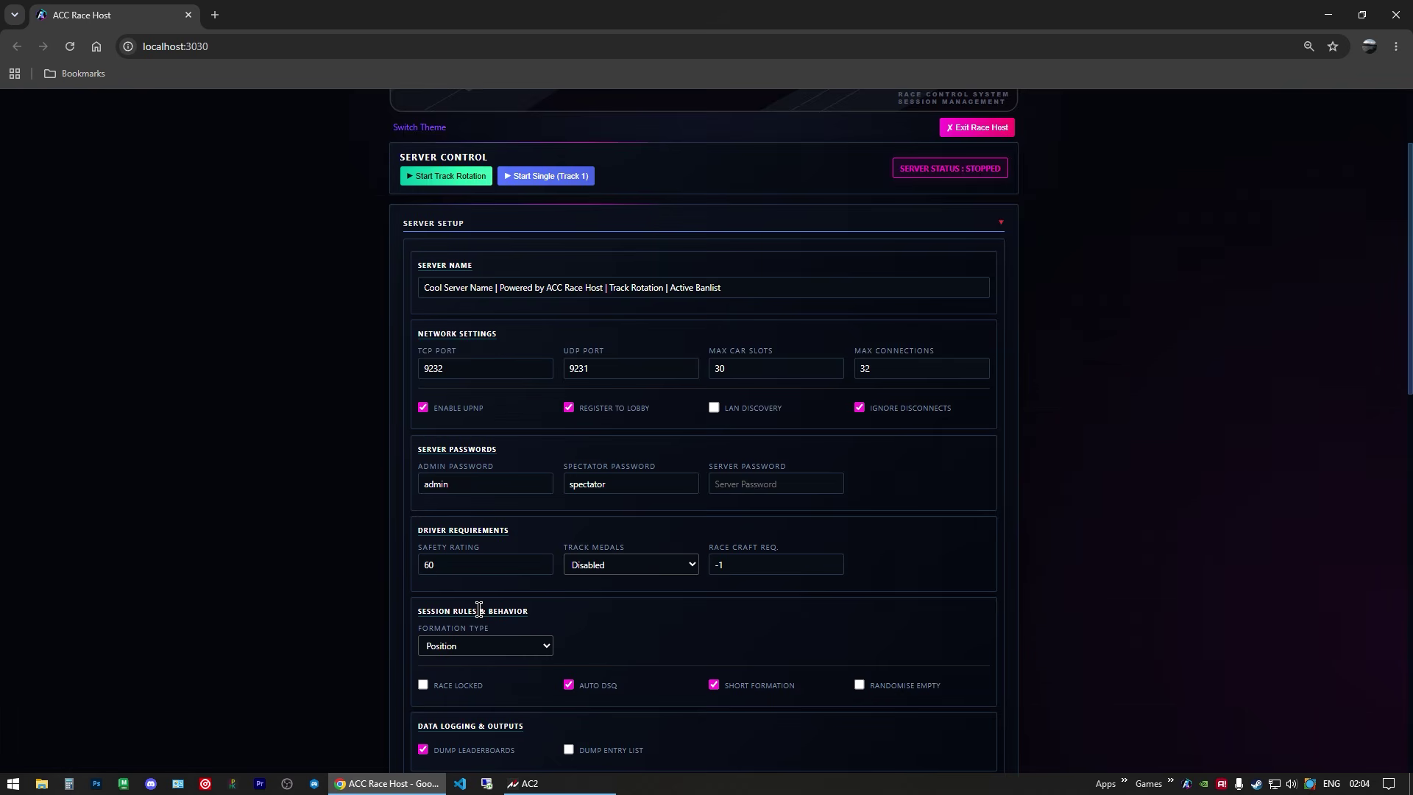
pyautogui.scroll(-4, 516, 581)
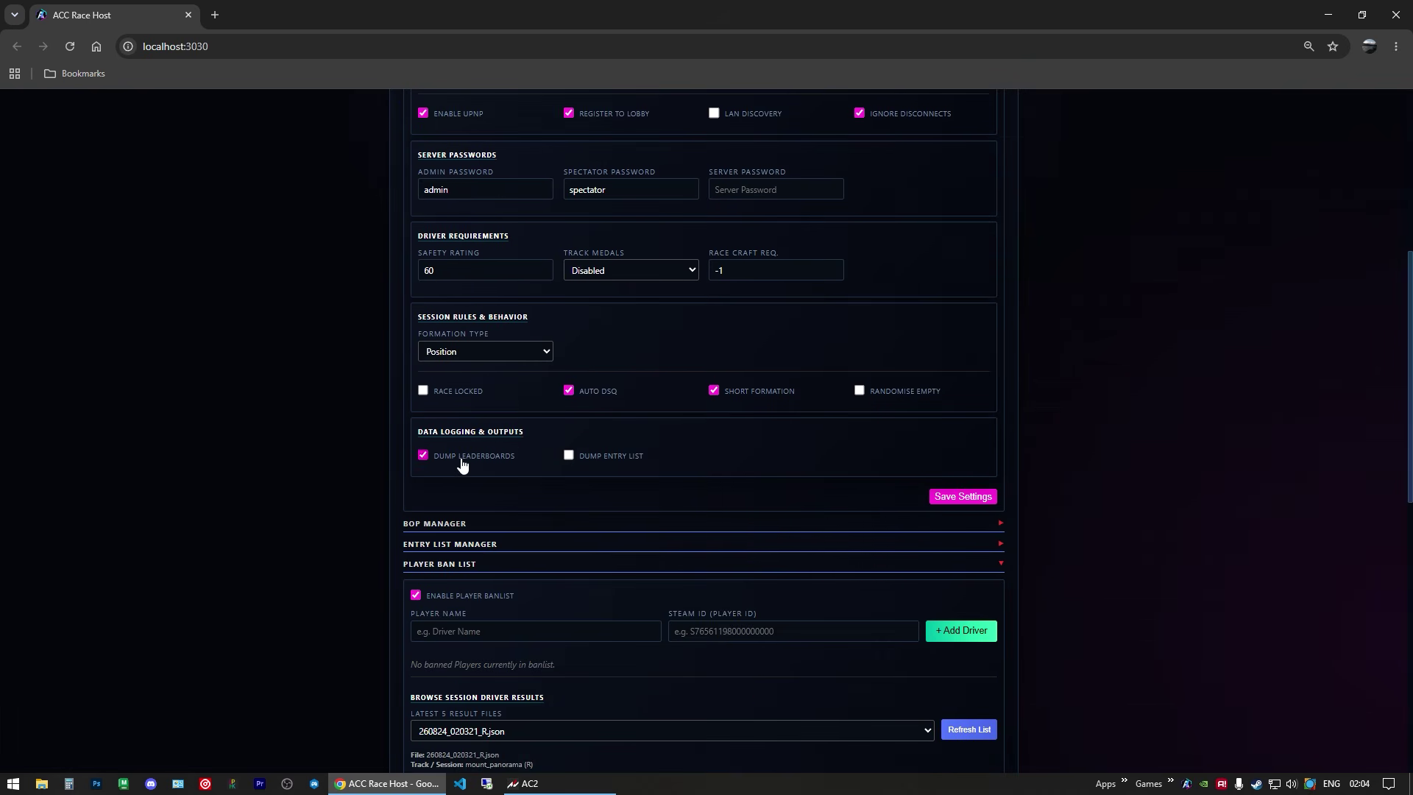
pyautogui.scroll(5, 478, 456)
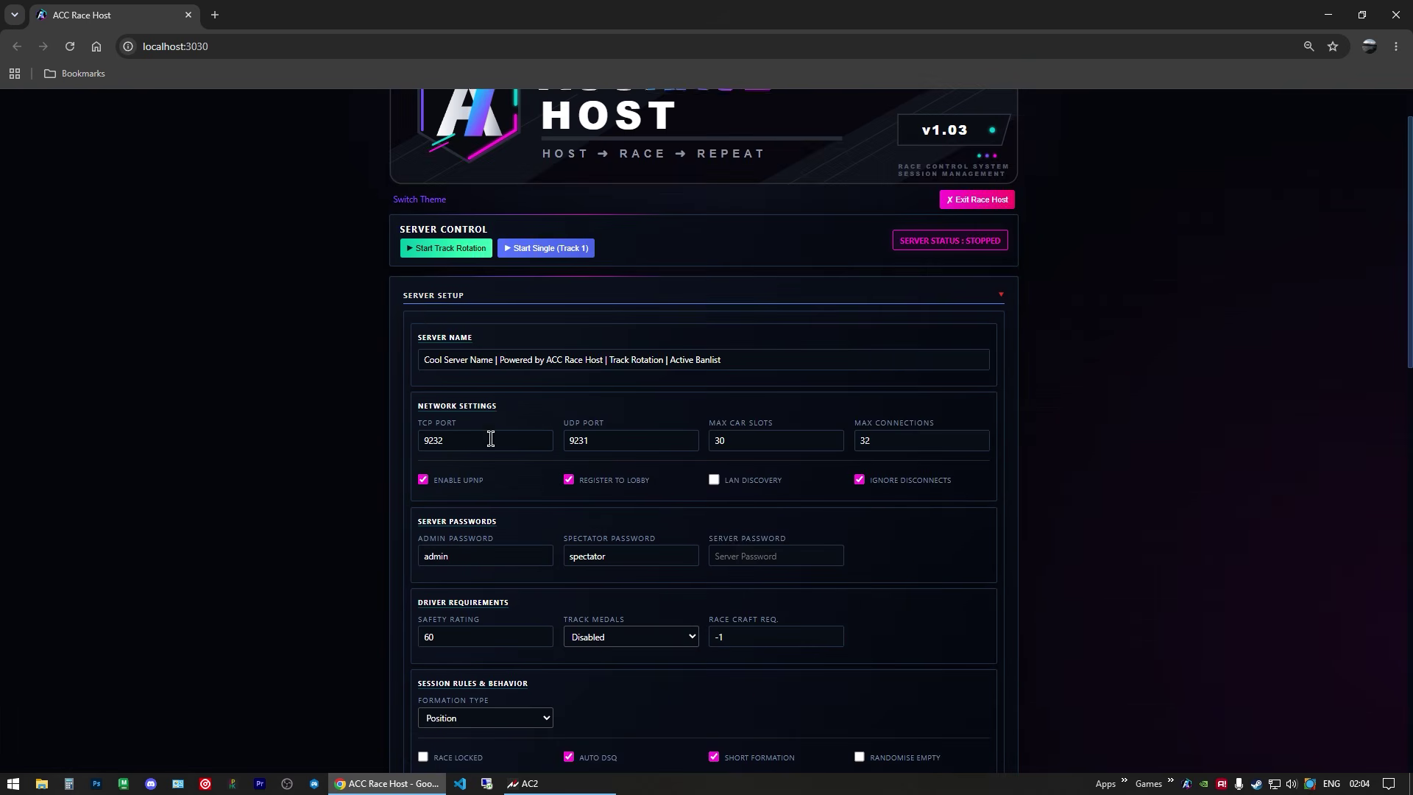
# Step: Ban the driver from the 260824_020321_R.json results and save the rotation settings
pyautogui.click(435, 299)
pyautogui.click(503, 524)
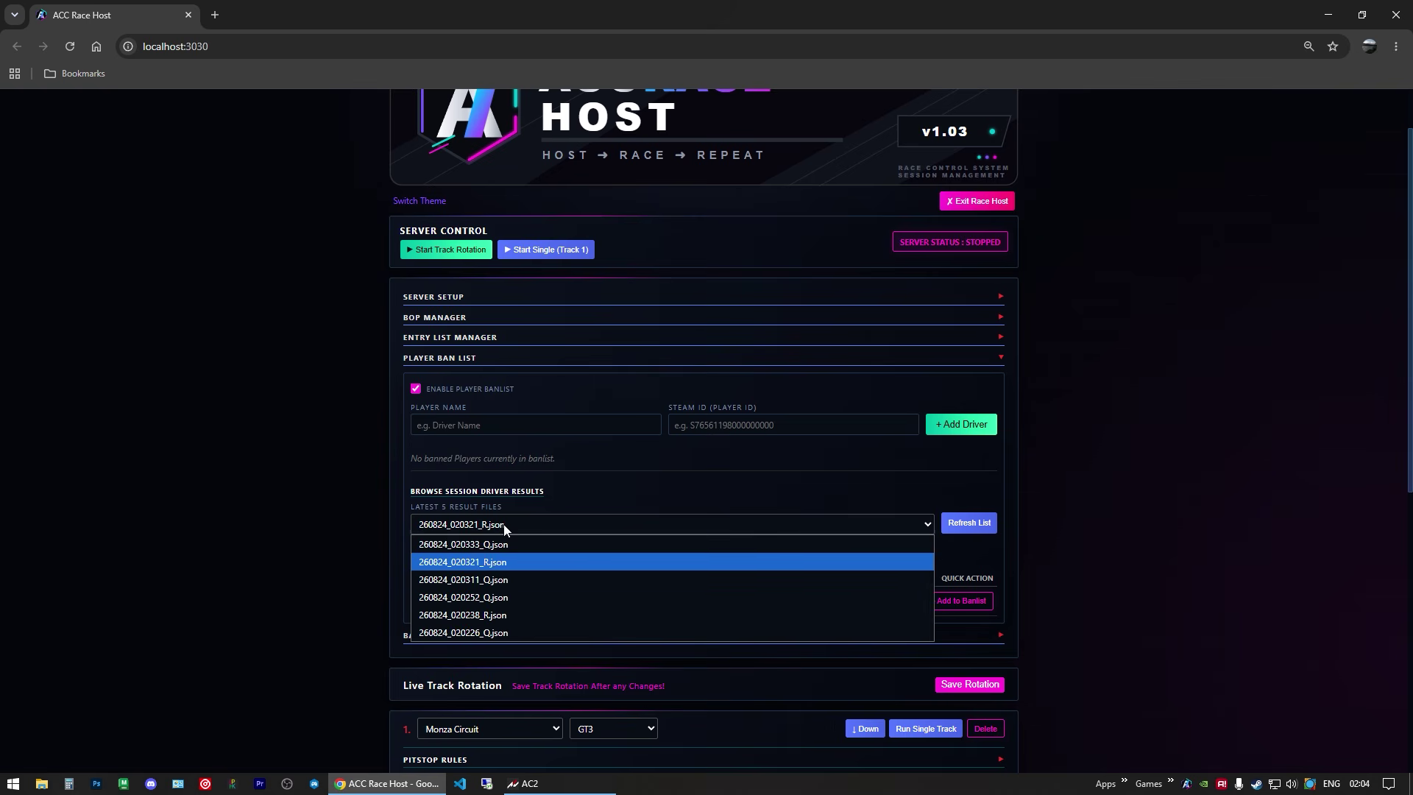
pyautogui.click(495, 527)
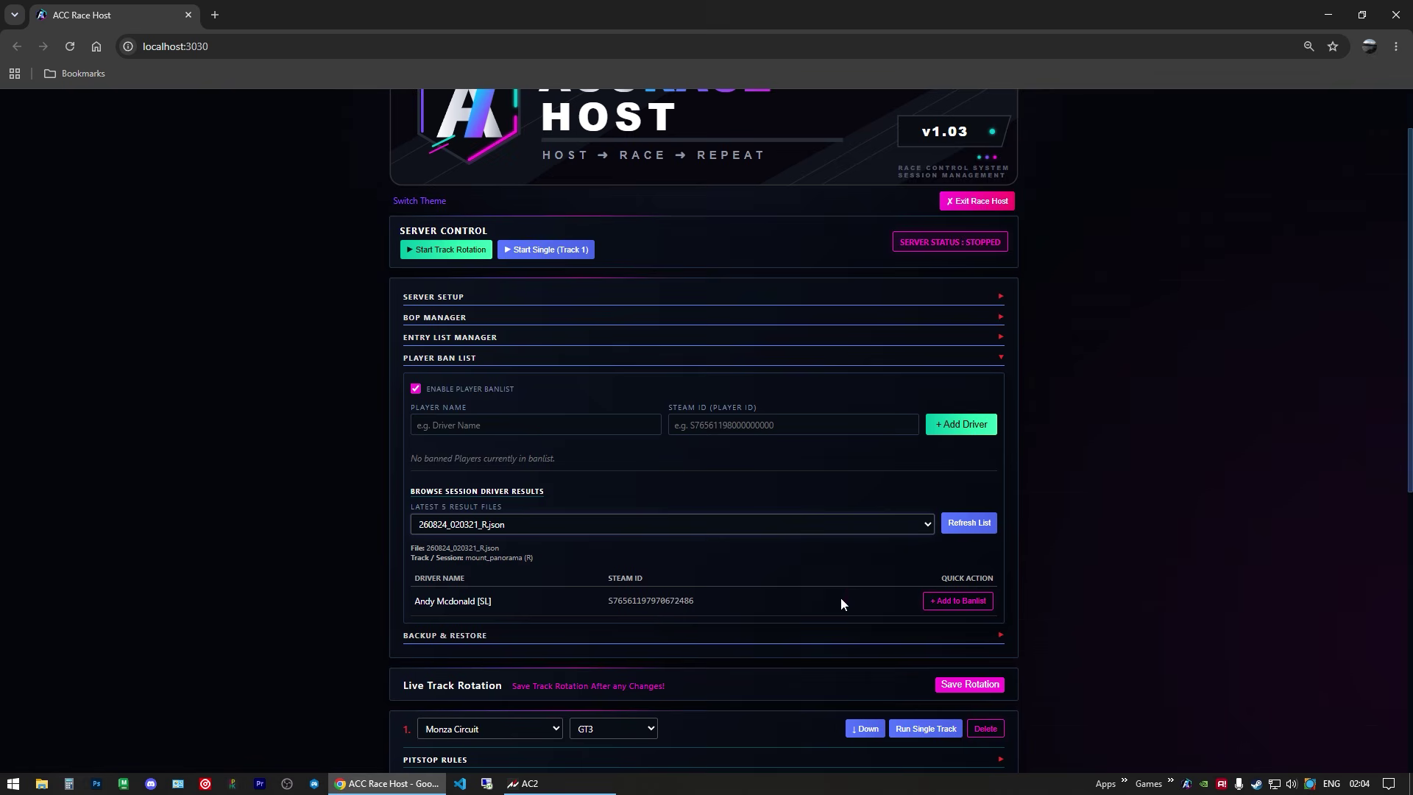
pyautogui.click(944, 600)
pyautogui.click(772, 160)
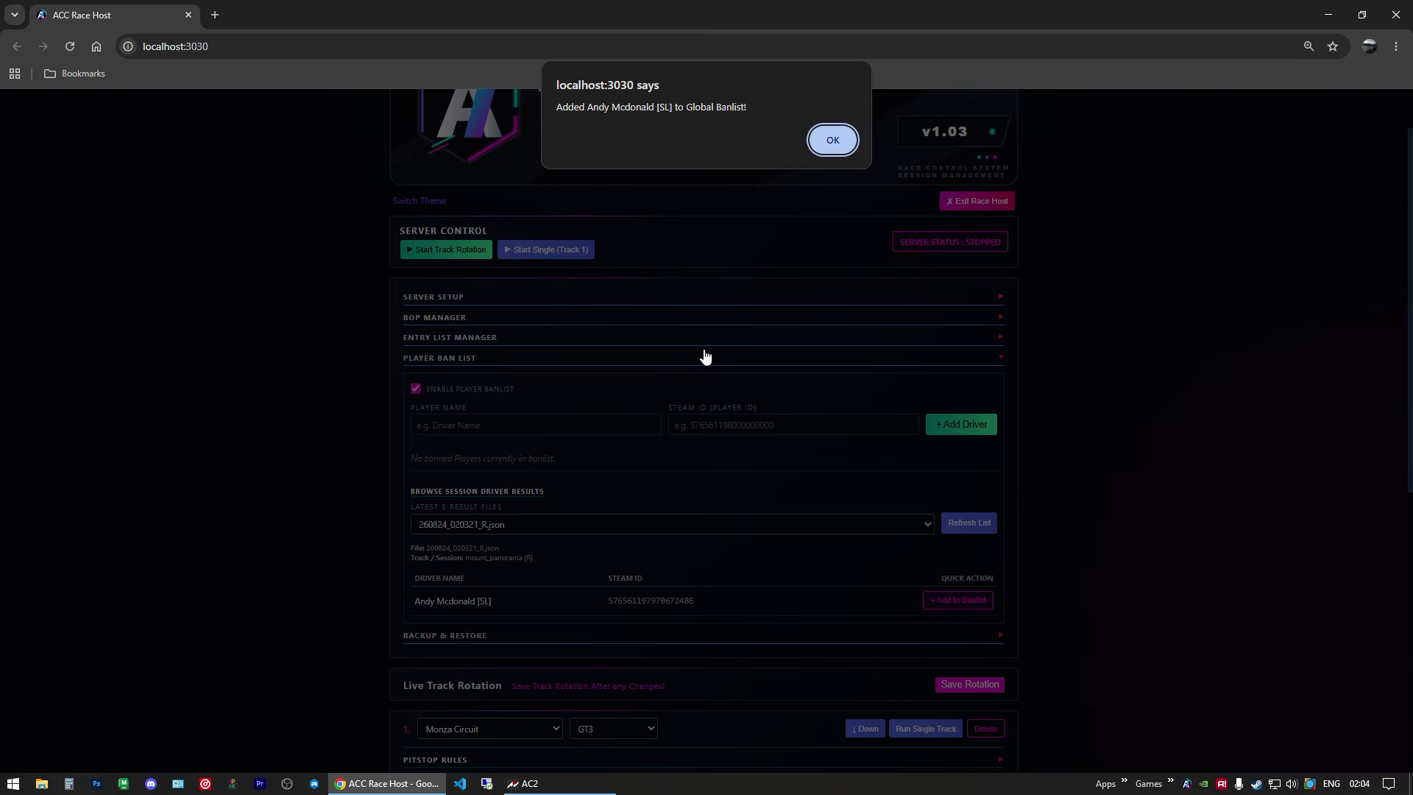
pyautogui.click(833, 139)
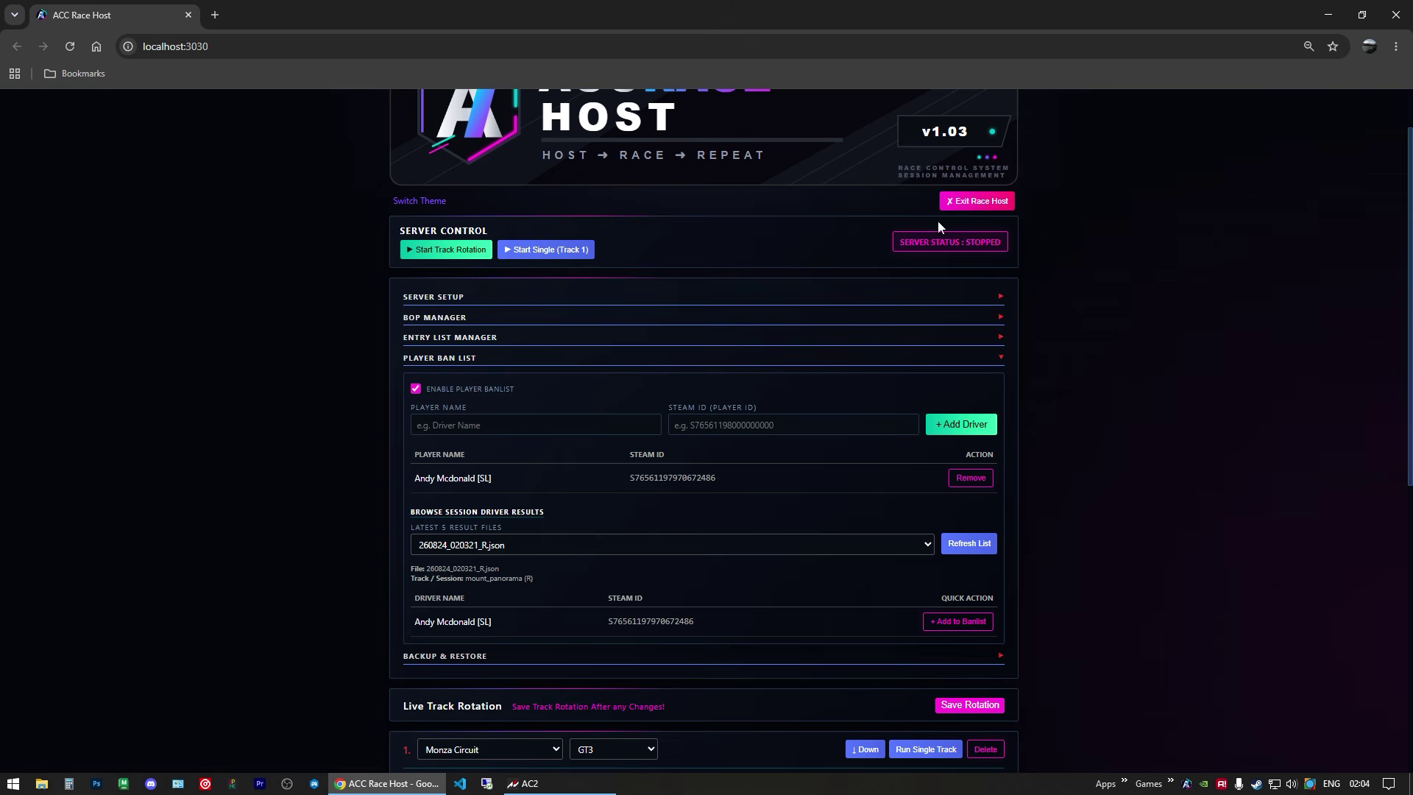
pyautogui.click(965, 707)
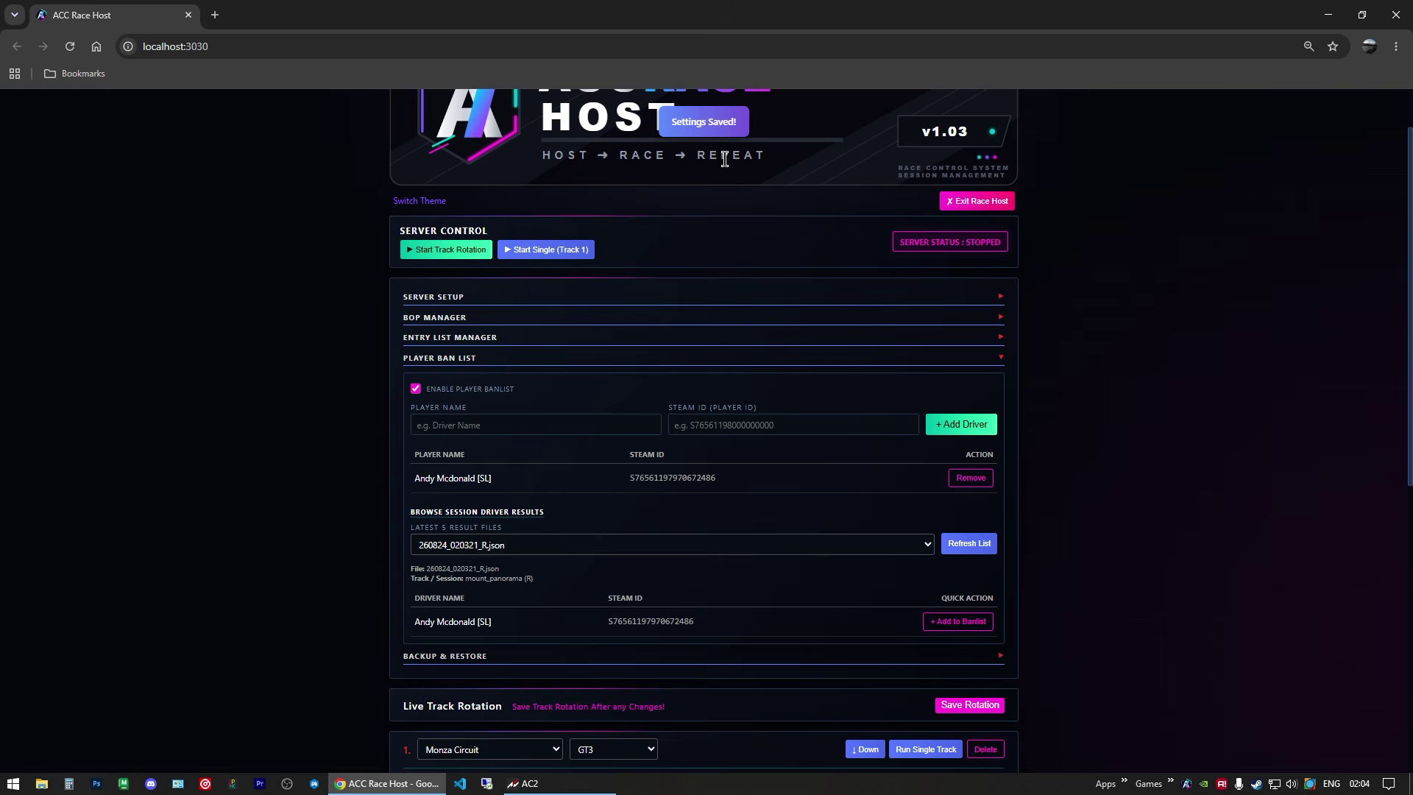
pyautogui.click(442, 358)
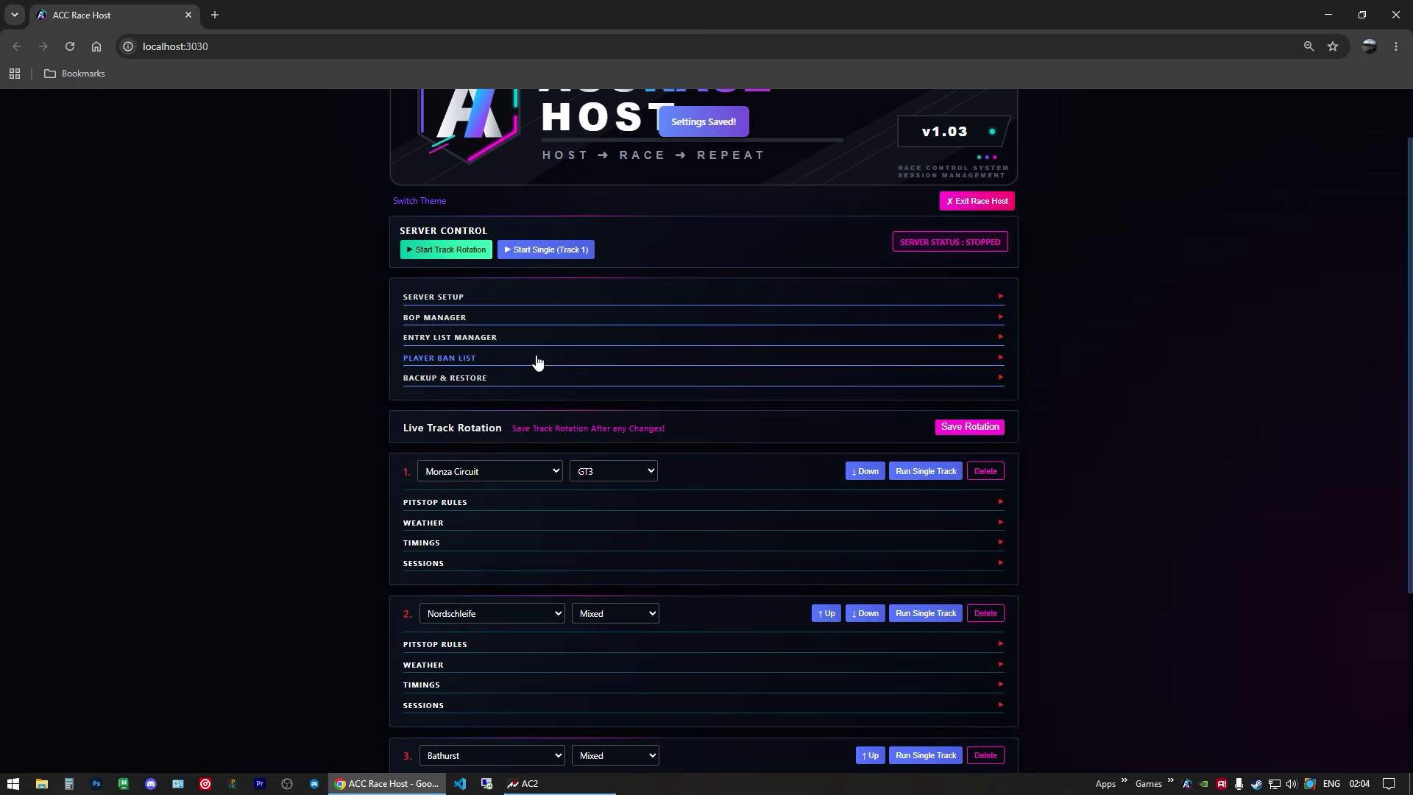
# Step: Start the server with track rotation, confirm it shows Running (Normal), and bring up the game
pyautogui.scroll(-2, 521, 452)
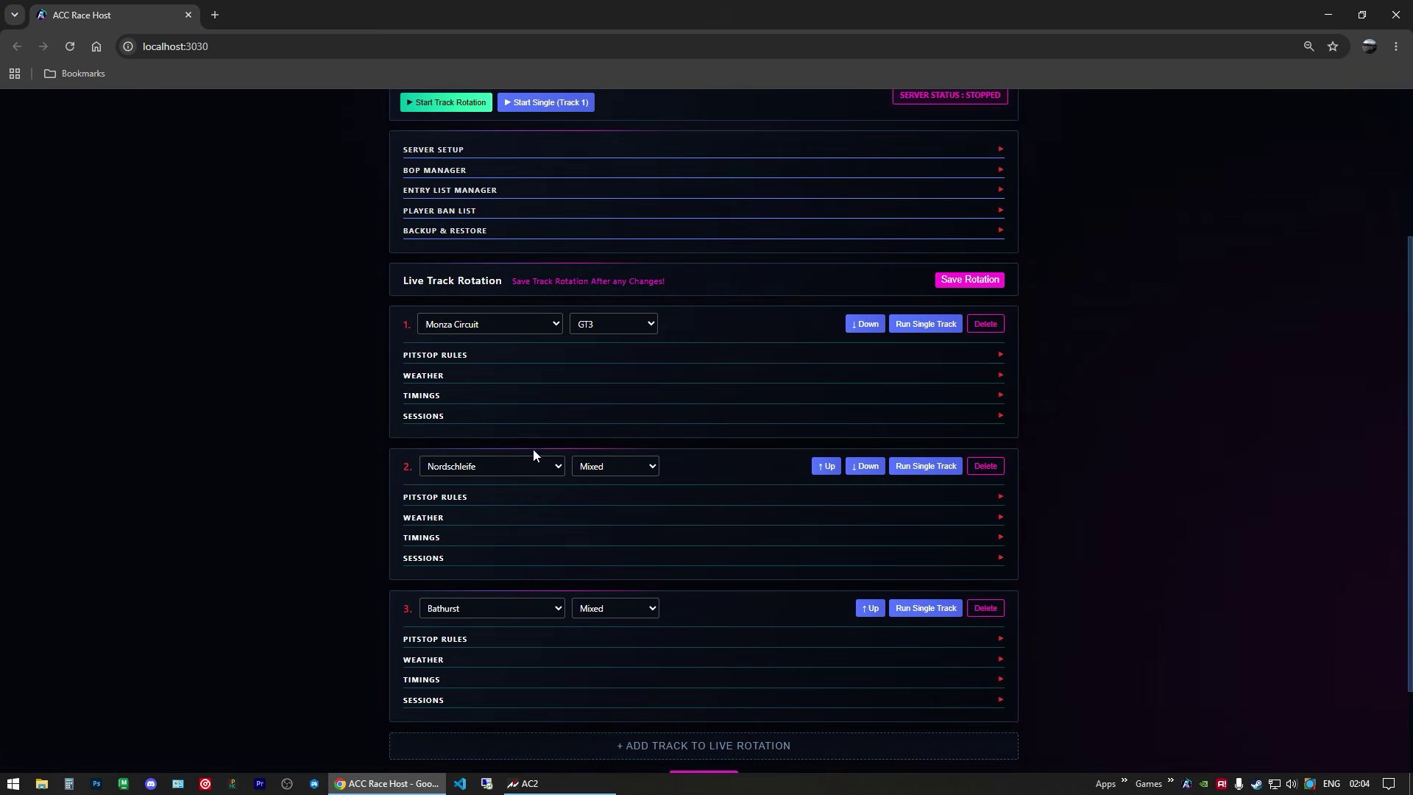
pyautogui.click(937, 323)
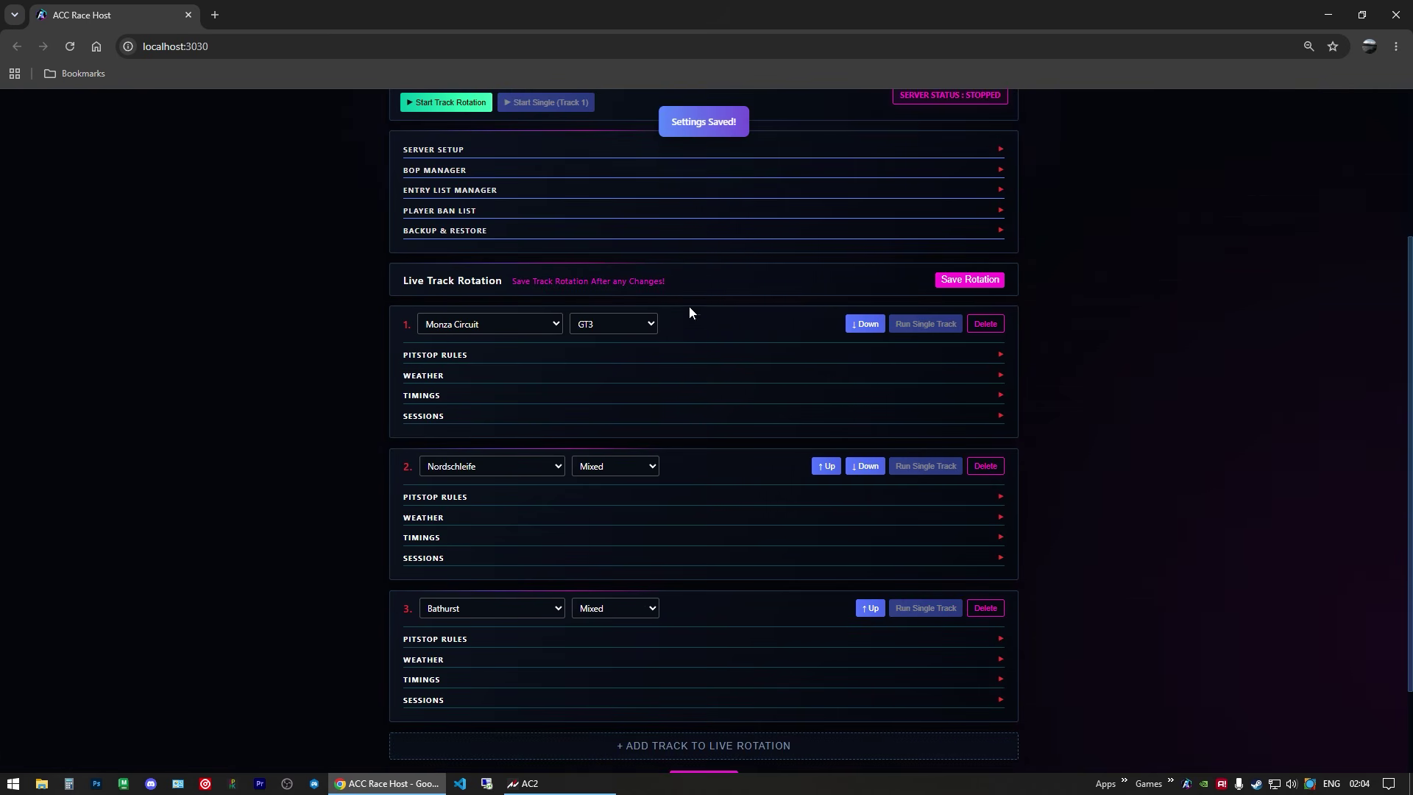
pyautogui.scroll(2, 793, 386)
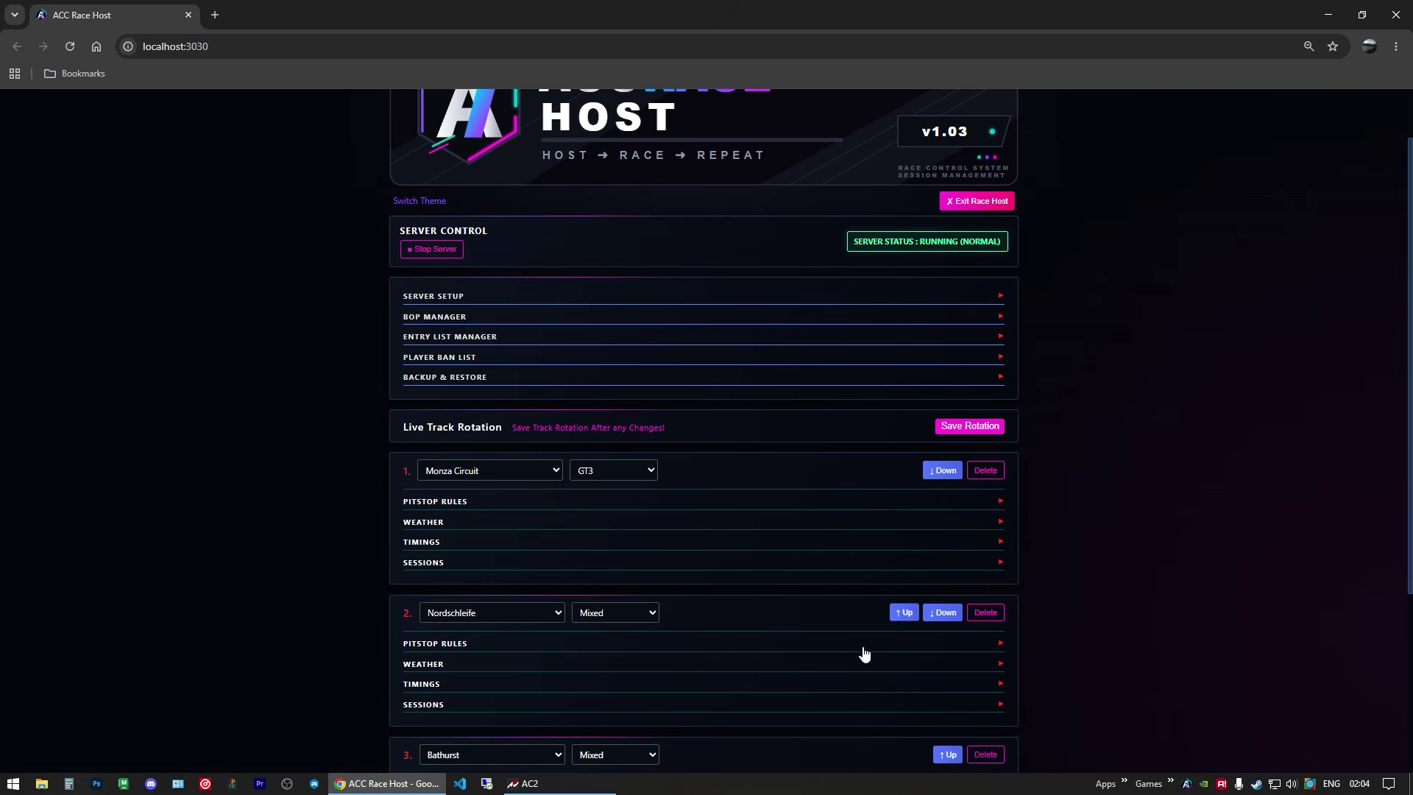
pyautogui.scroll(-2, 537, 659)
pyautogui.click(573, 793)
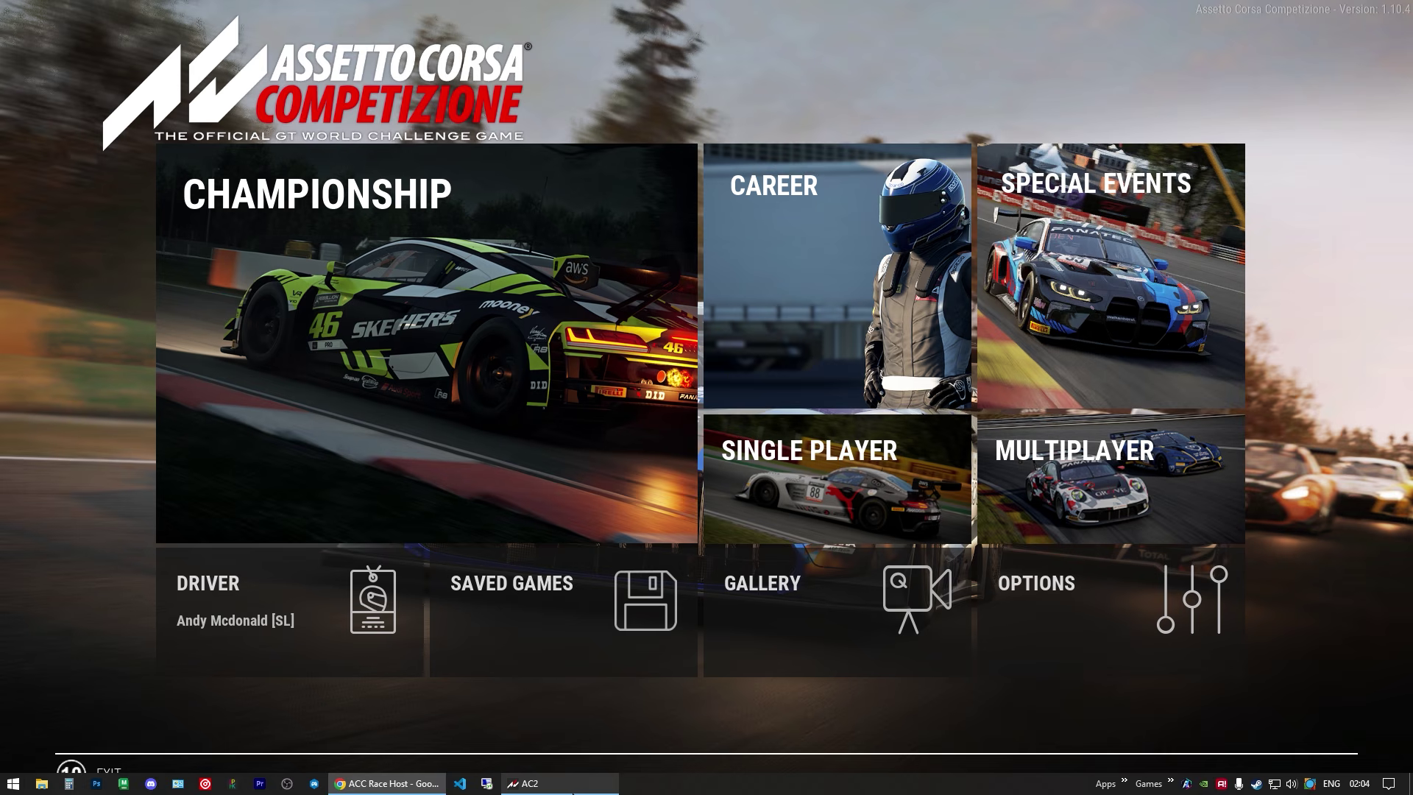
# Step: Navigate from the main menu to the Multiplayer server list
pyautogui.click(840, 514)
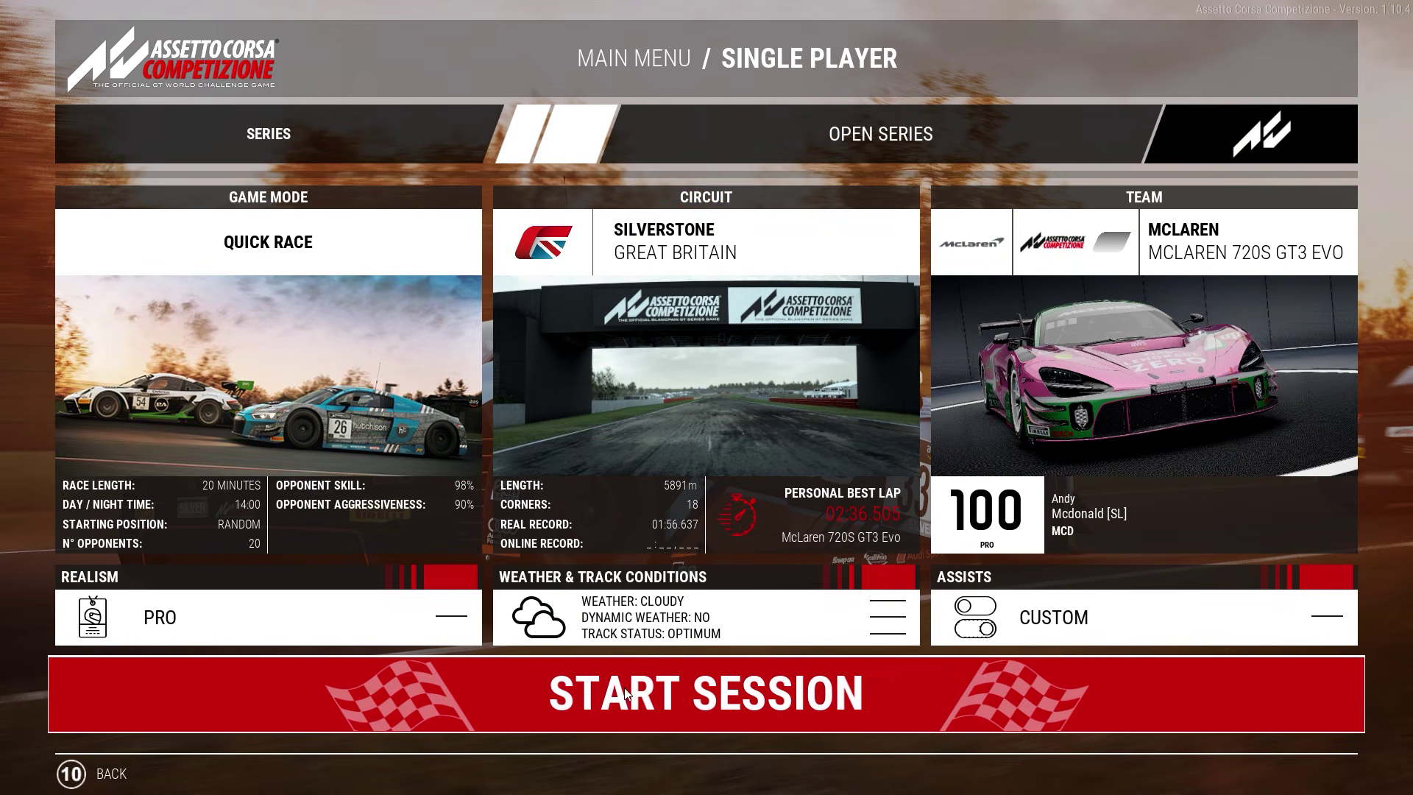
pyautogui.press('Escape')
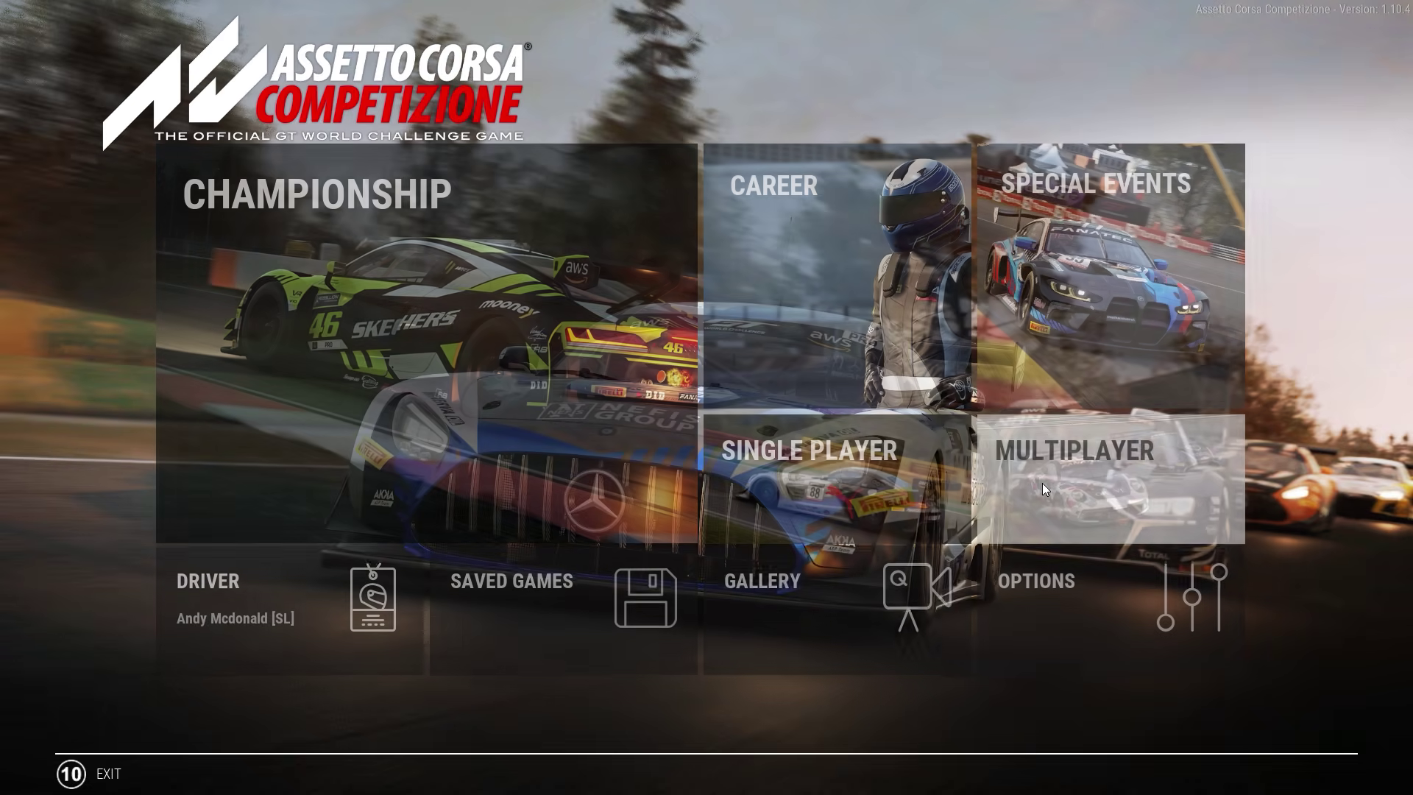
pyautogui.click(1042, 483)
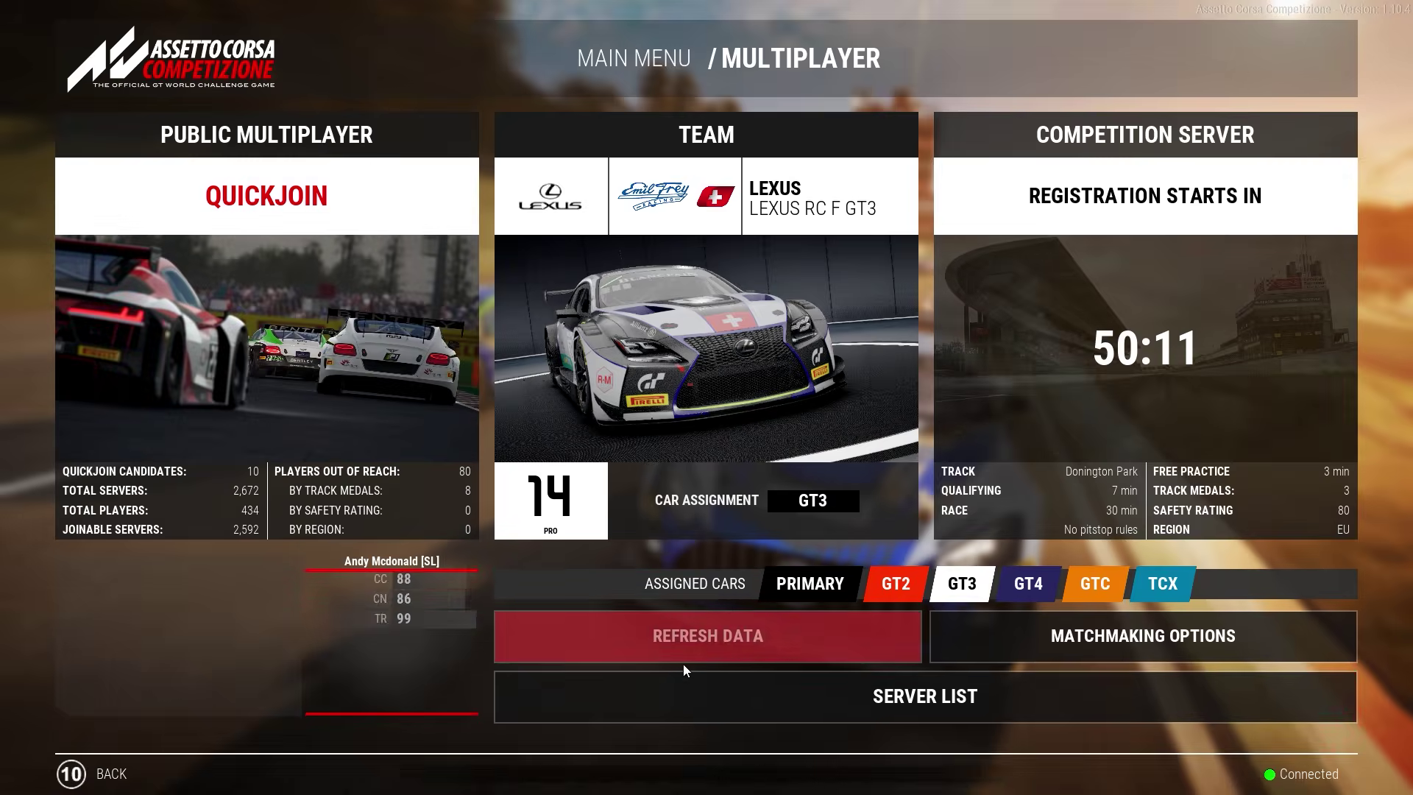
pyautogui.click(688, 696)
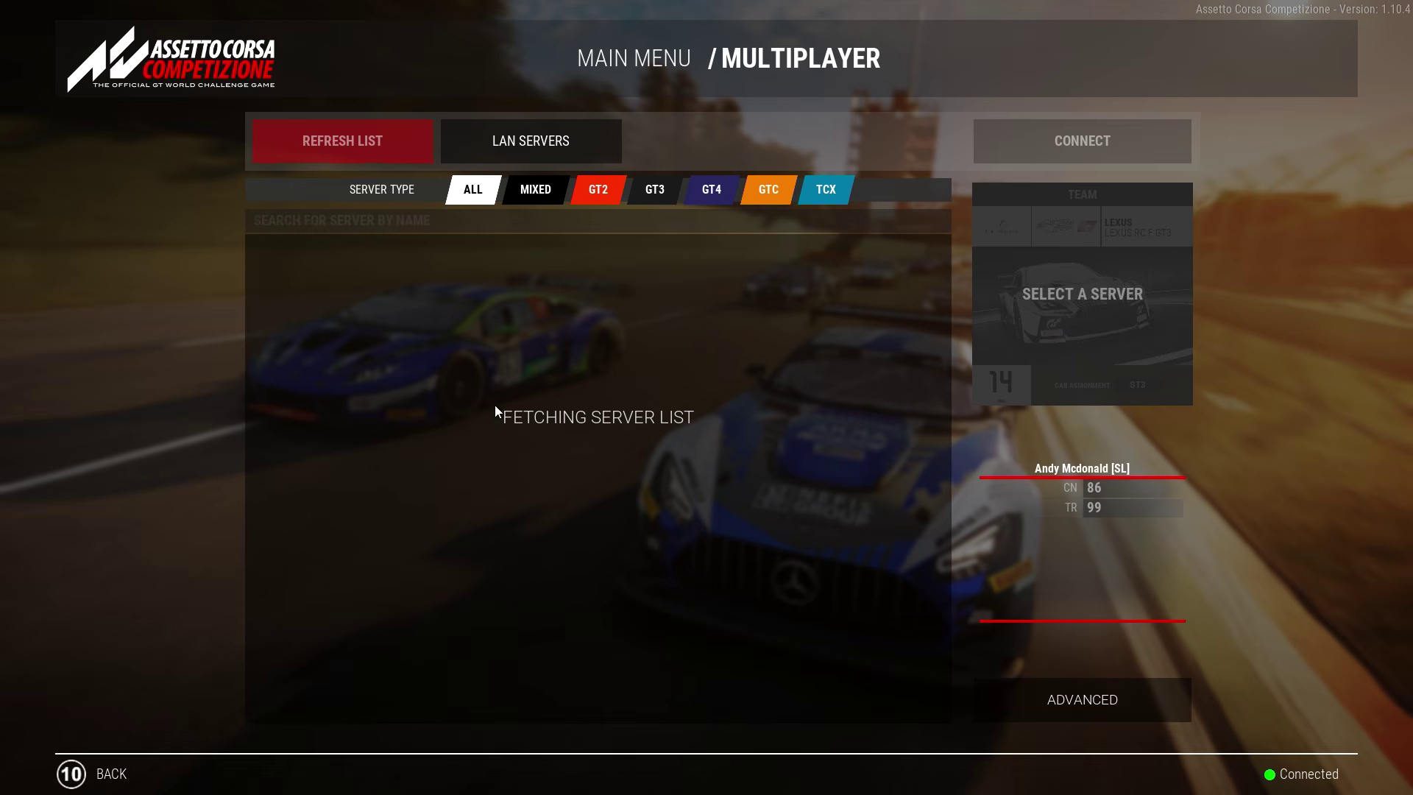
# Step: Search for 'cool server name' and try connecting to the Cool Server Name server
pyautogui.click(442, 223)
pyautogui.write('cool ser')
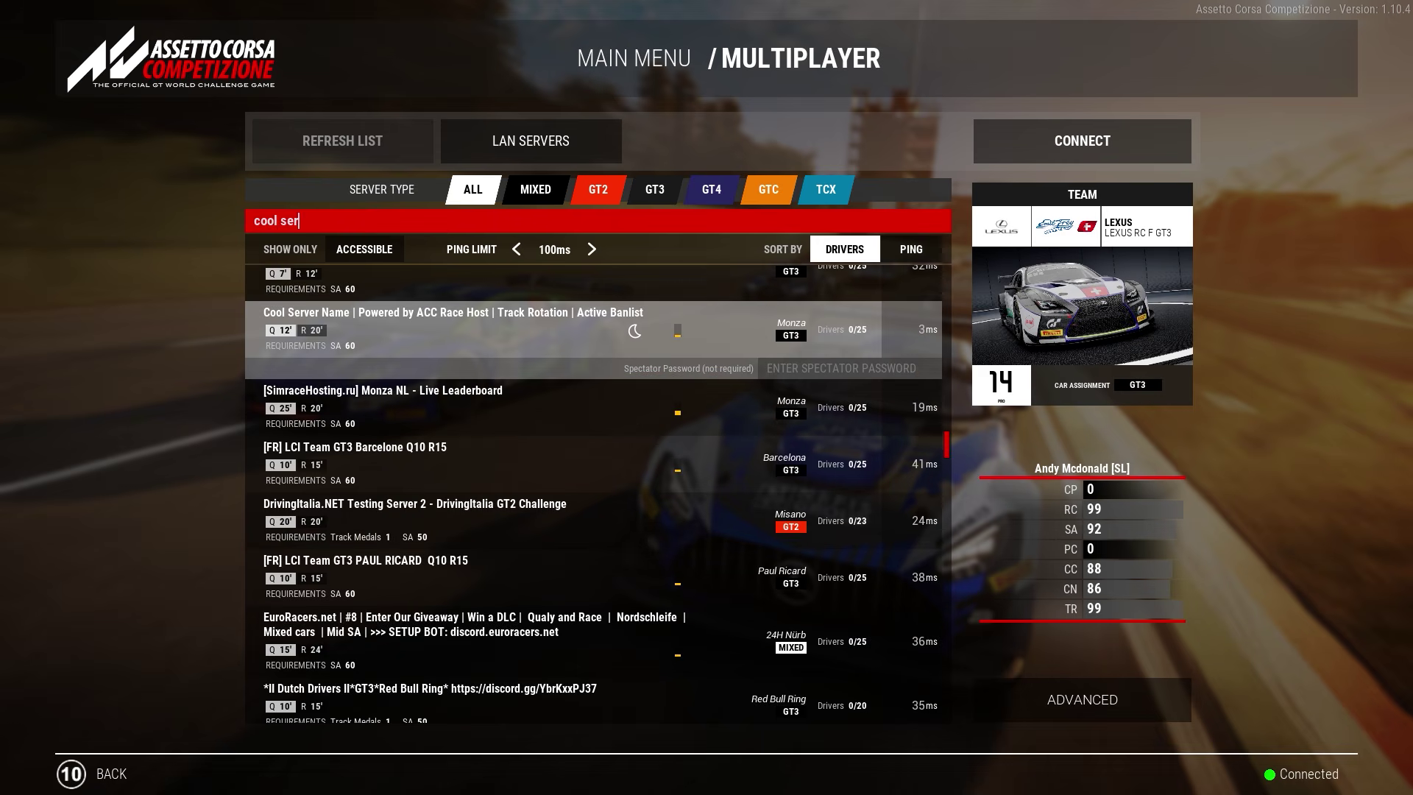
pyautogui.write('ver na,e')
pyautogui.write('me')
pyautogui.press('Return')
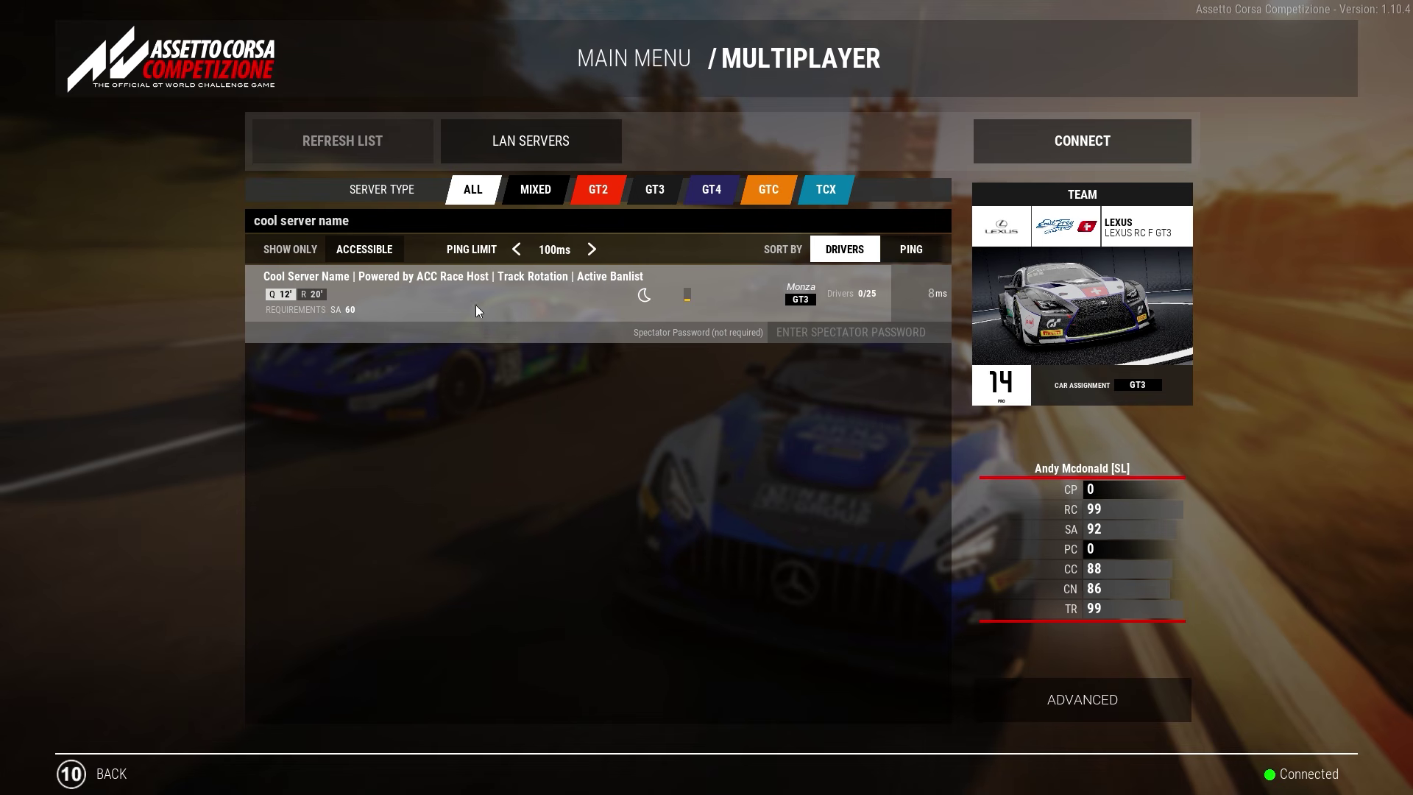
pyautogui.click(1057, 138)
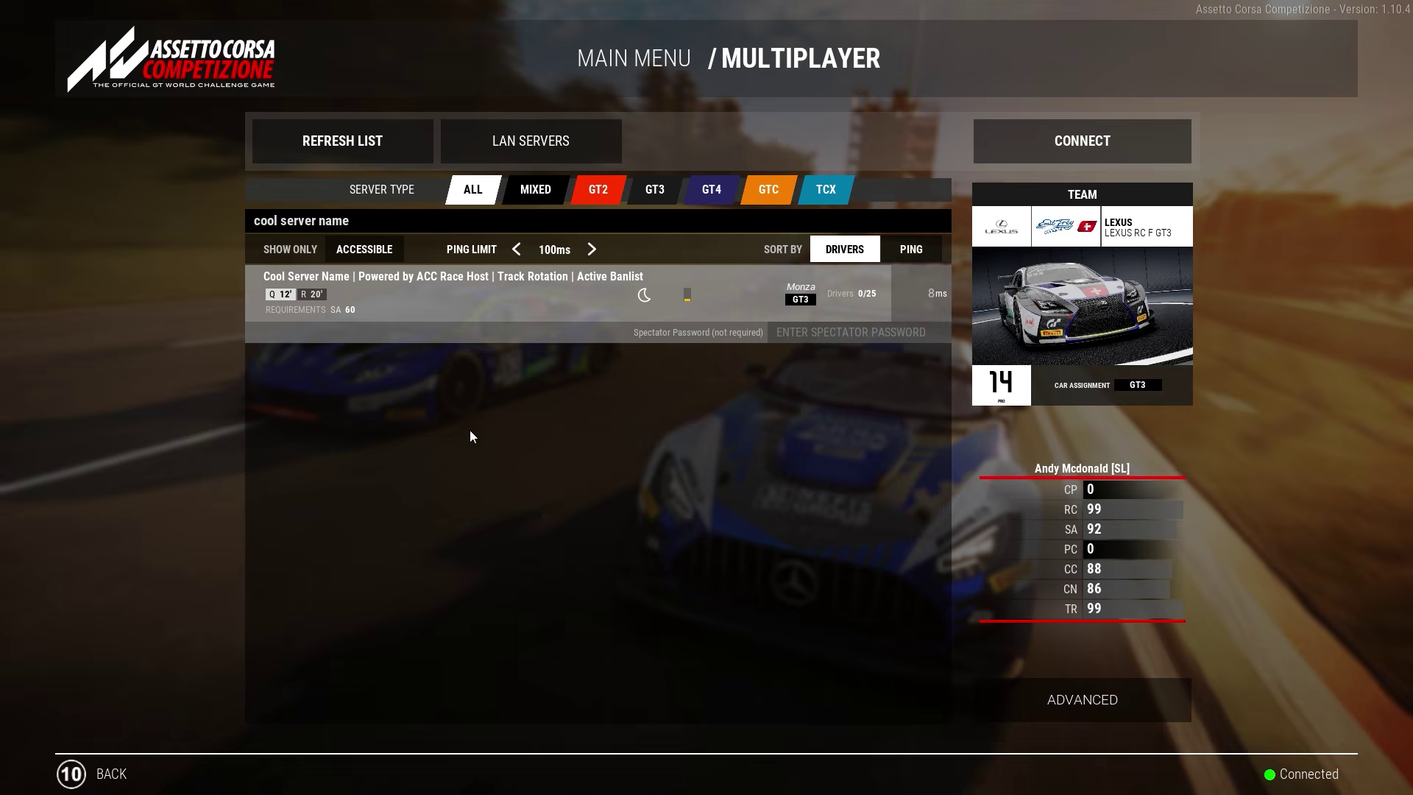
pyautogui.click(1073, 150)
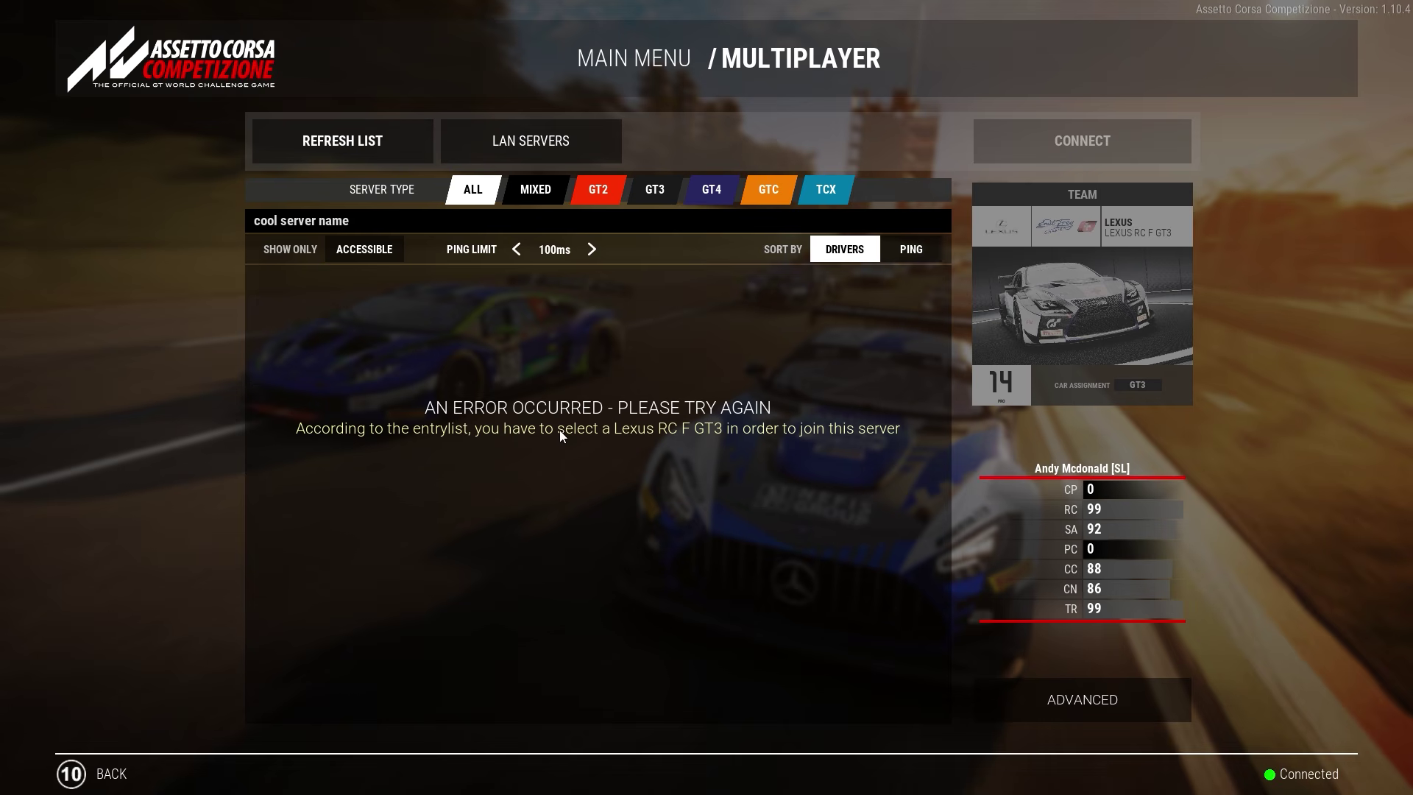
# Step: Confirm the Lexus RC F GT3 as the car and retry joining Cool Server Name
pyautogui.click(1057, 309)
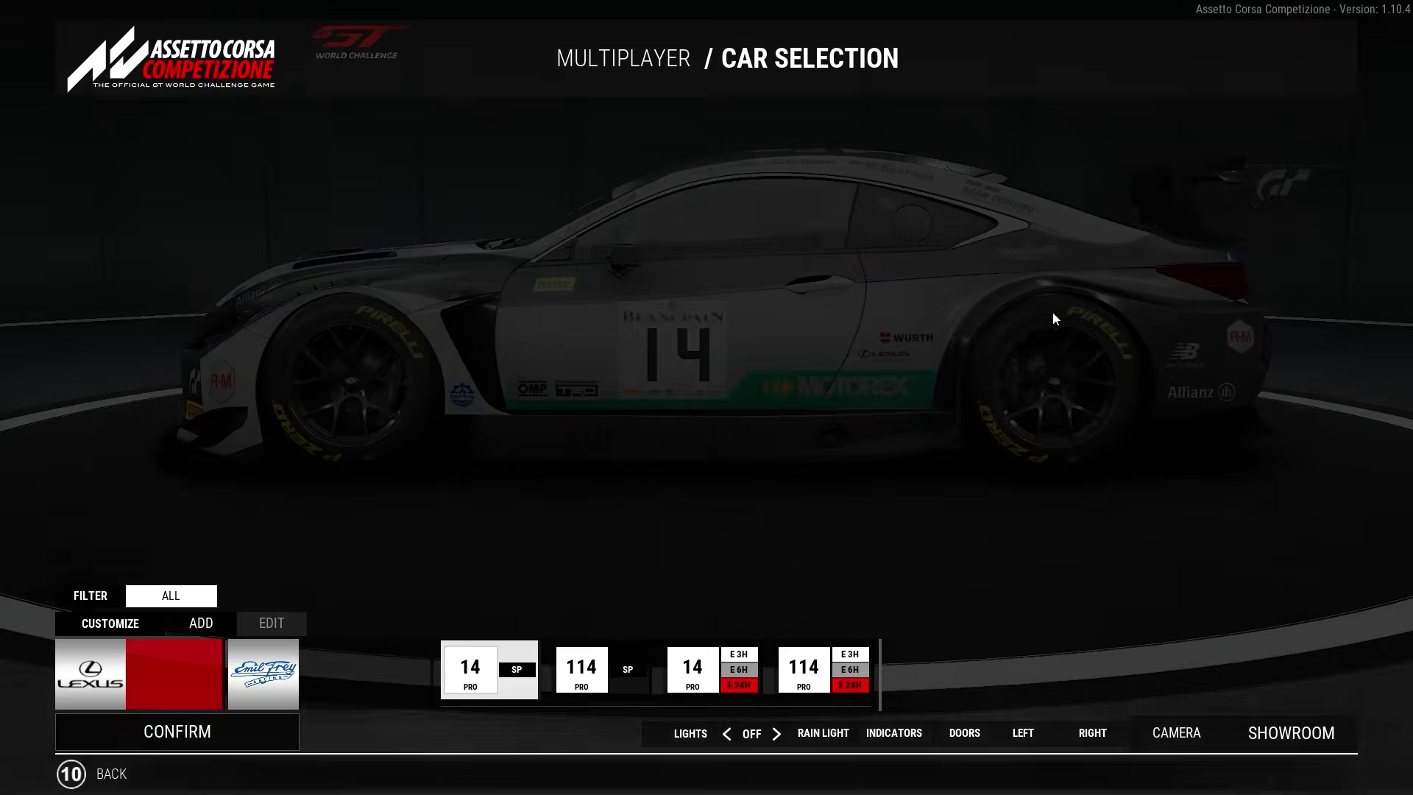
pyautogui.click(206, 735)
pyautogui.doubleClick(683, 308)
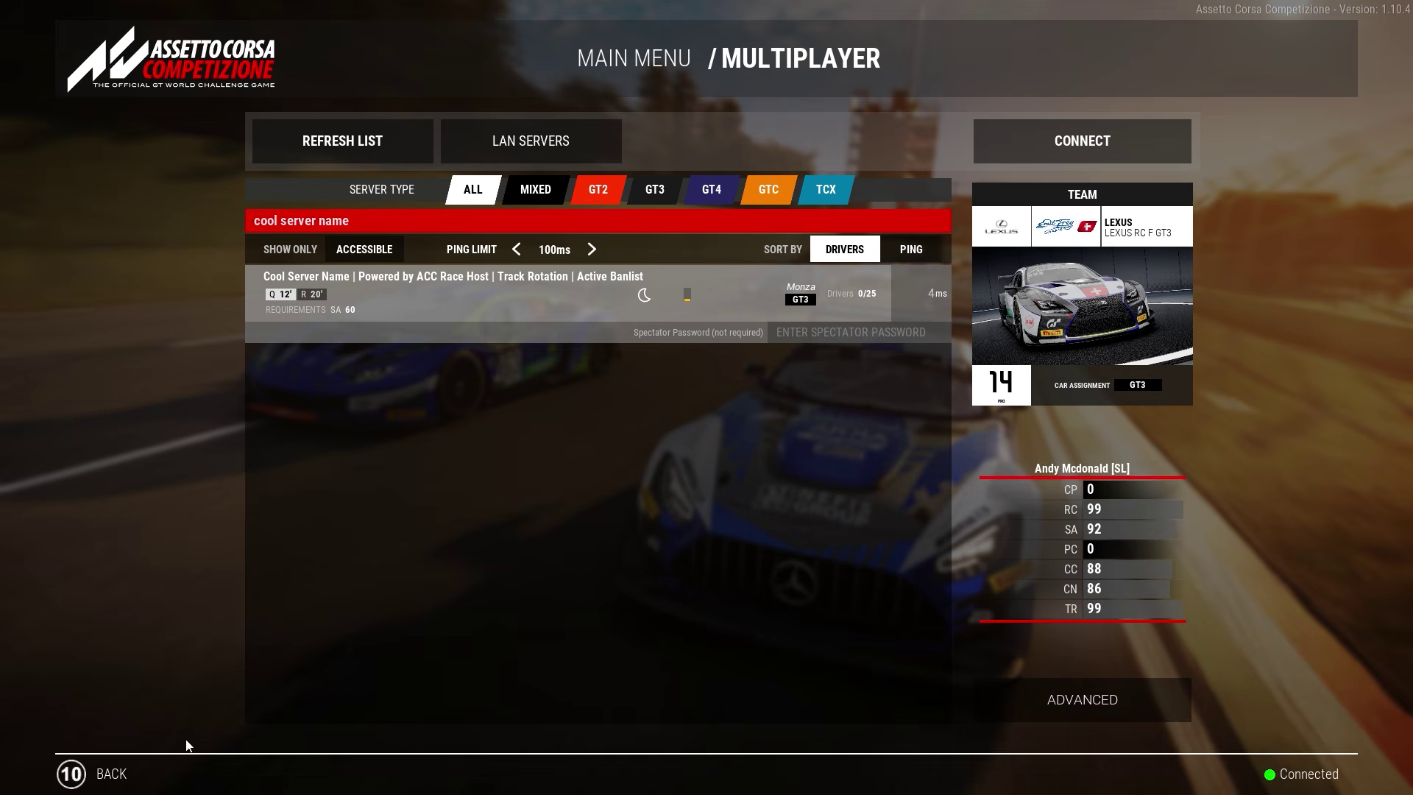
# Step: Back out to the main menu and quit the game
pyautogui.click(107, 773)
pyautogui.click(107, 772)
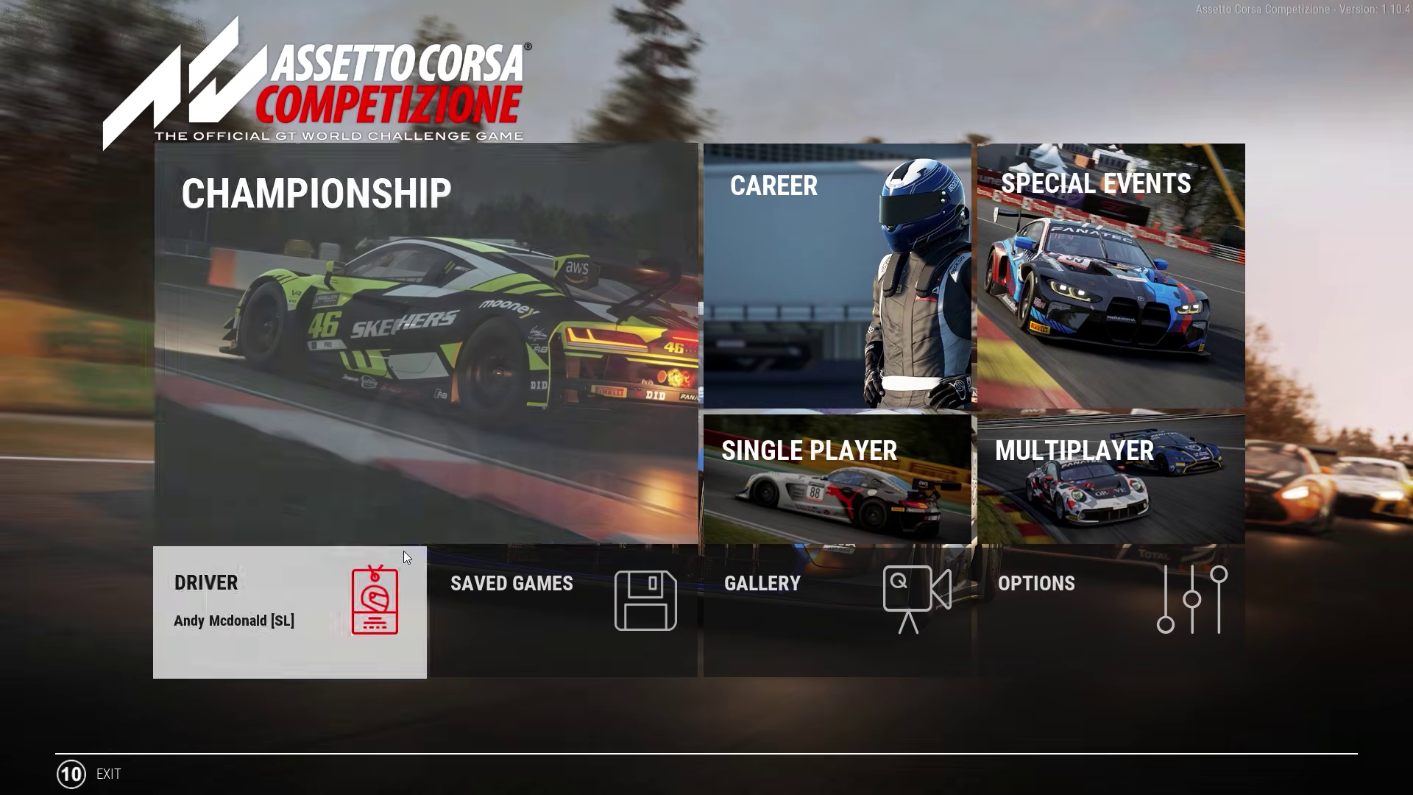
pyautogui.click(121, 774)
pyautogui.click(603, 488)
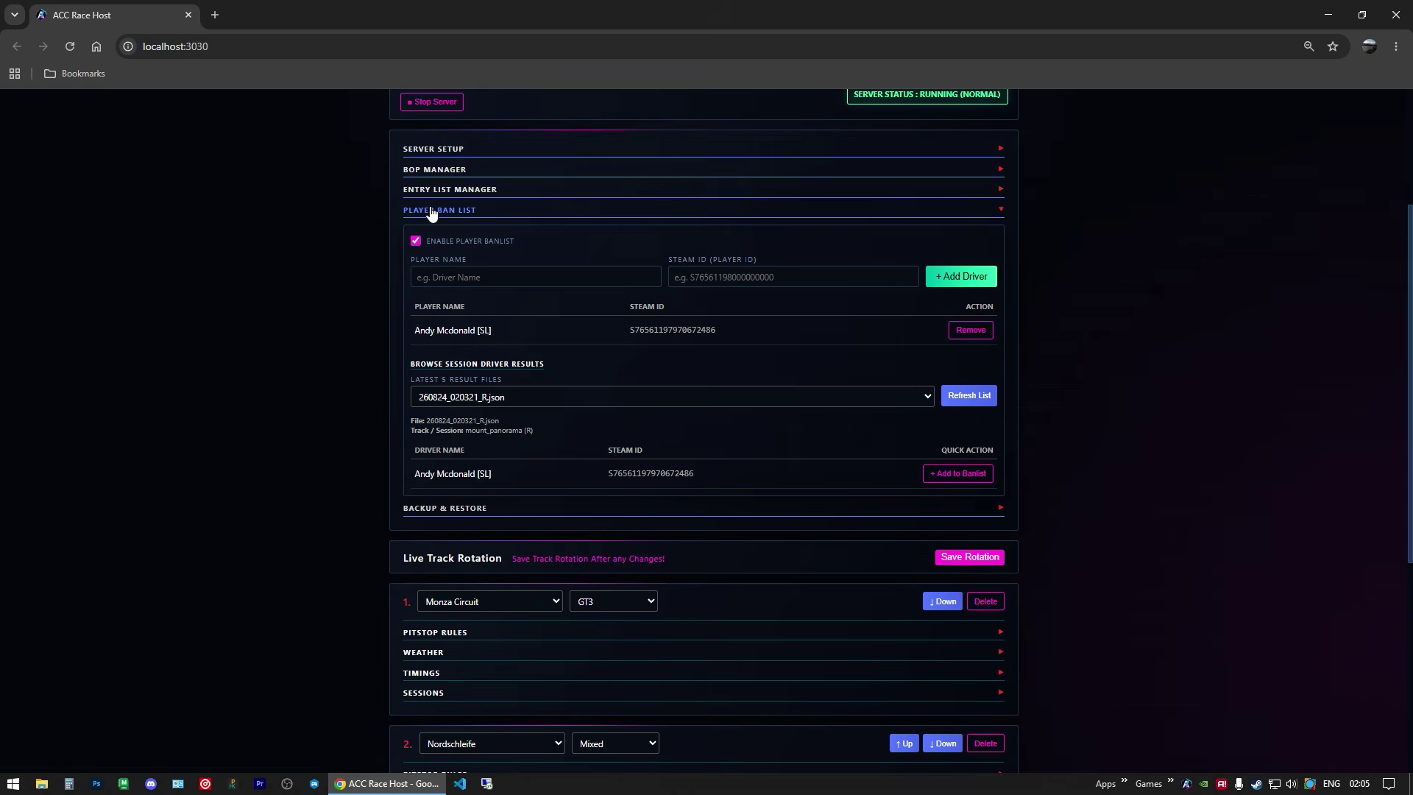
# Step: Remove the banned driver from the Player Ban List
pyautogui.click(434, 211)
pyautogui.click(435, 210)
pyautogui.click(983, 330)
pyautogui.click(772, 140)
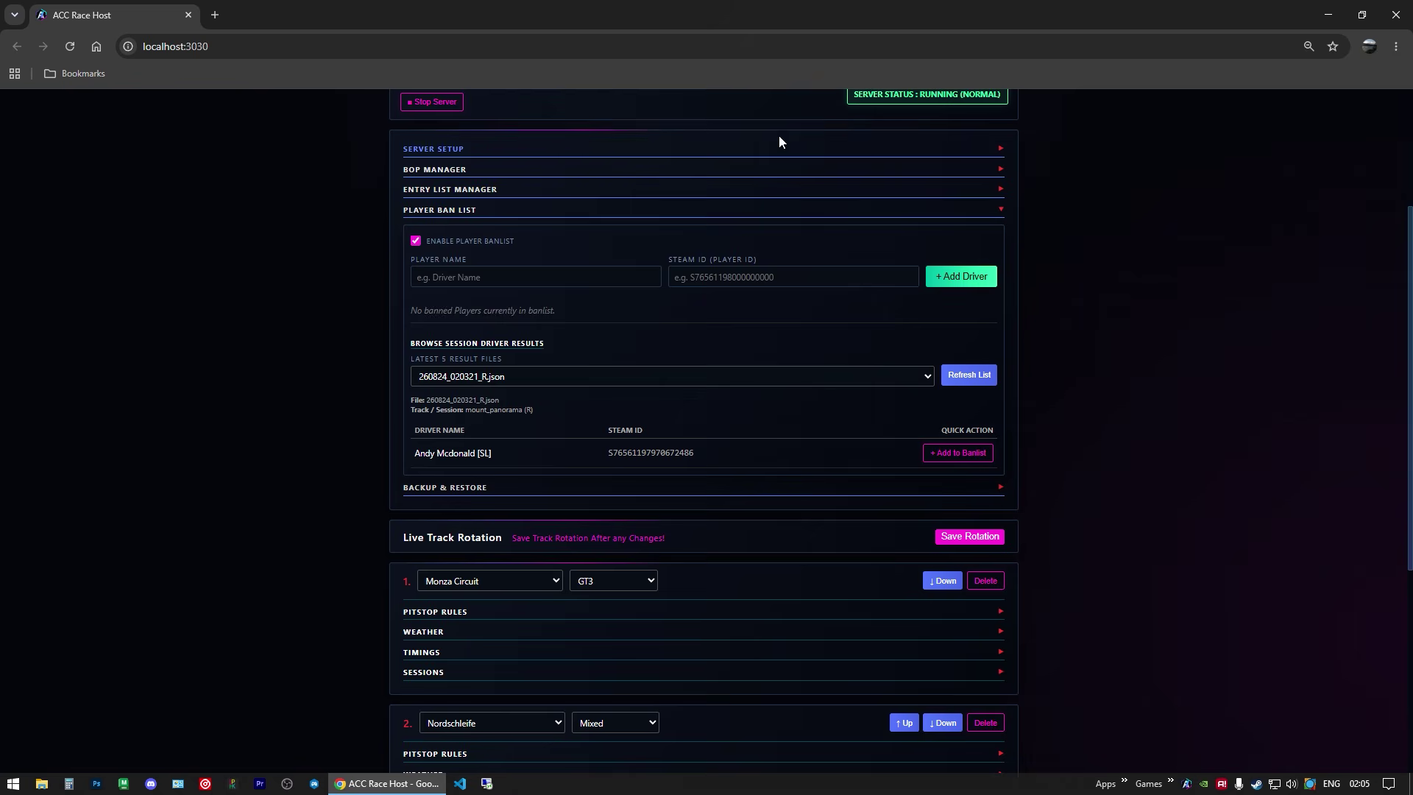
pyautogui.click(451, 215)
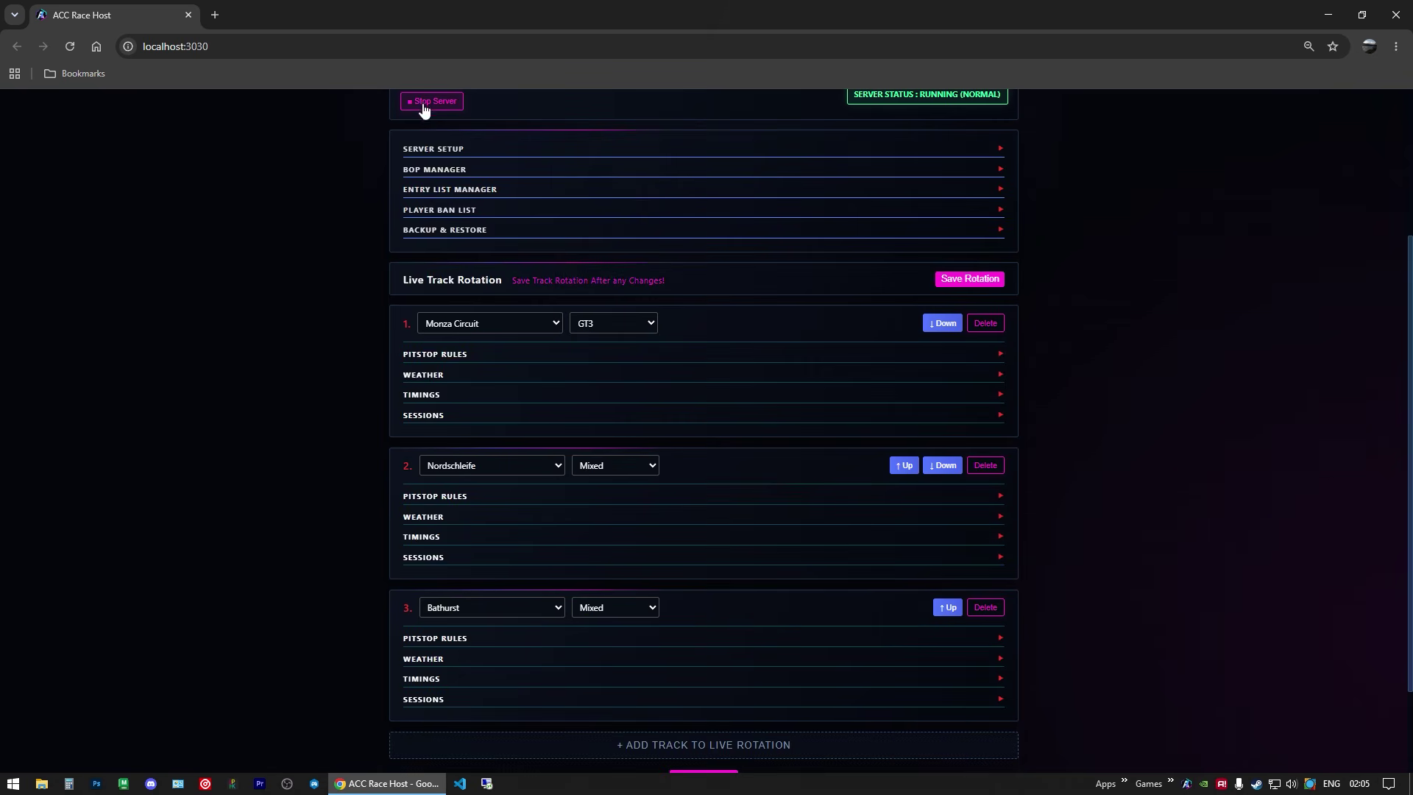
# Step: Stop the server and restart it running only track 1
pyautogui.click(420, 101)
pyautogui.scroll(3, 349, 214)
pyautogui.scroll(-1, 684, 413)
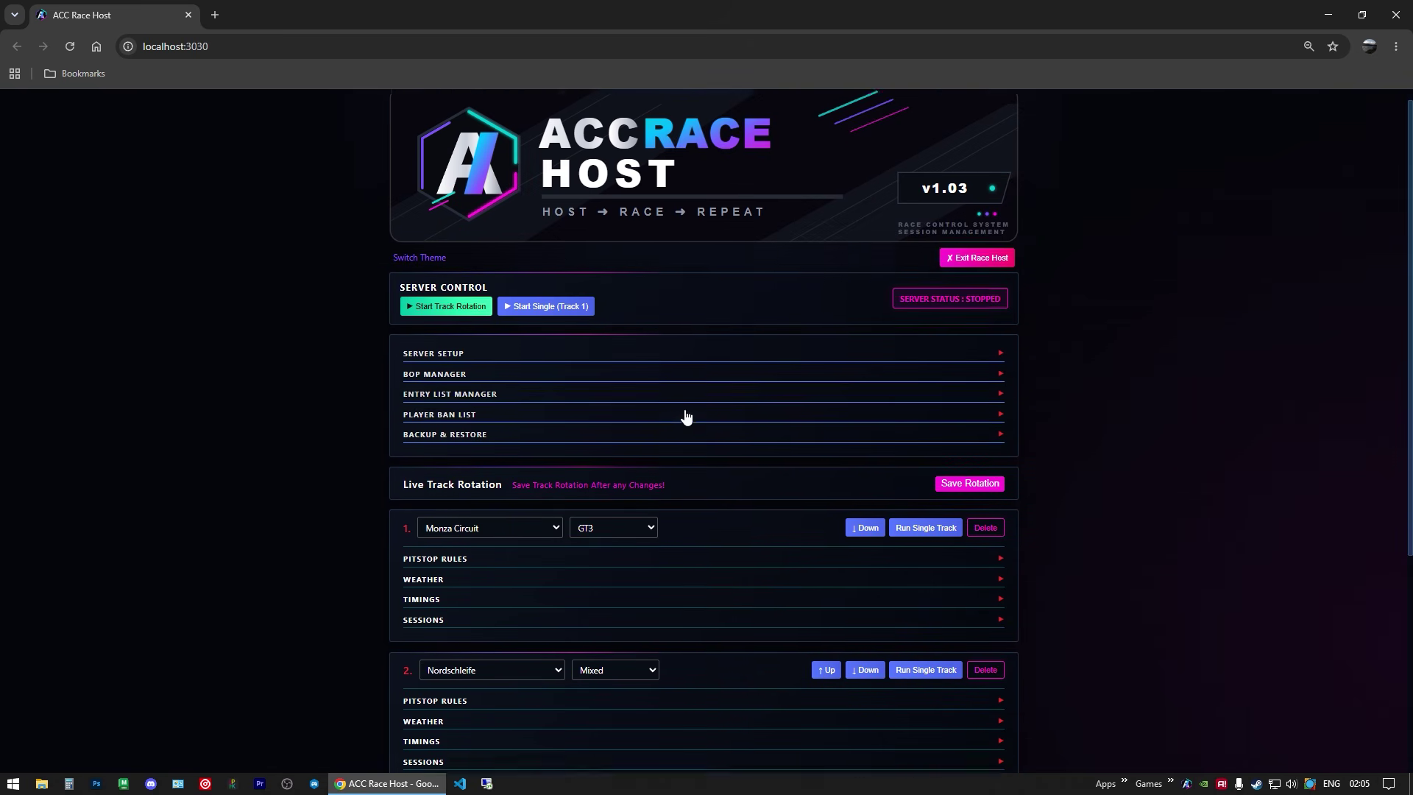
pyautogui.click(920, 471)
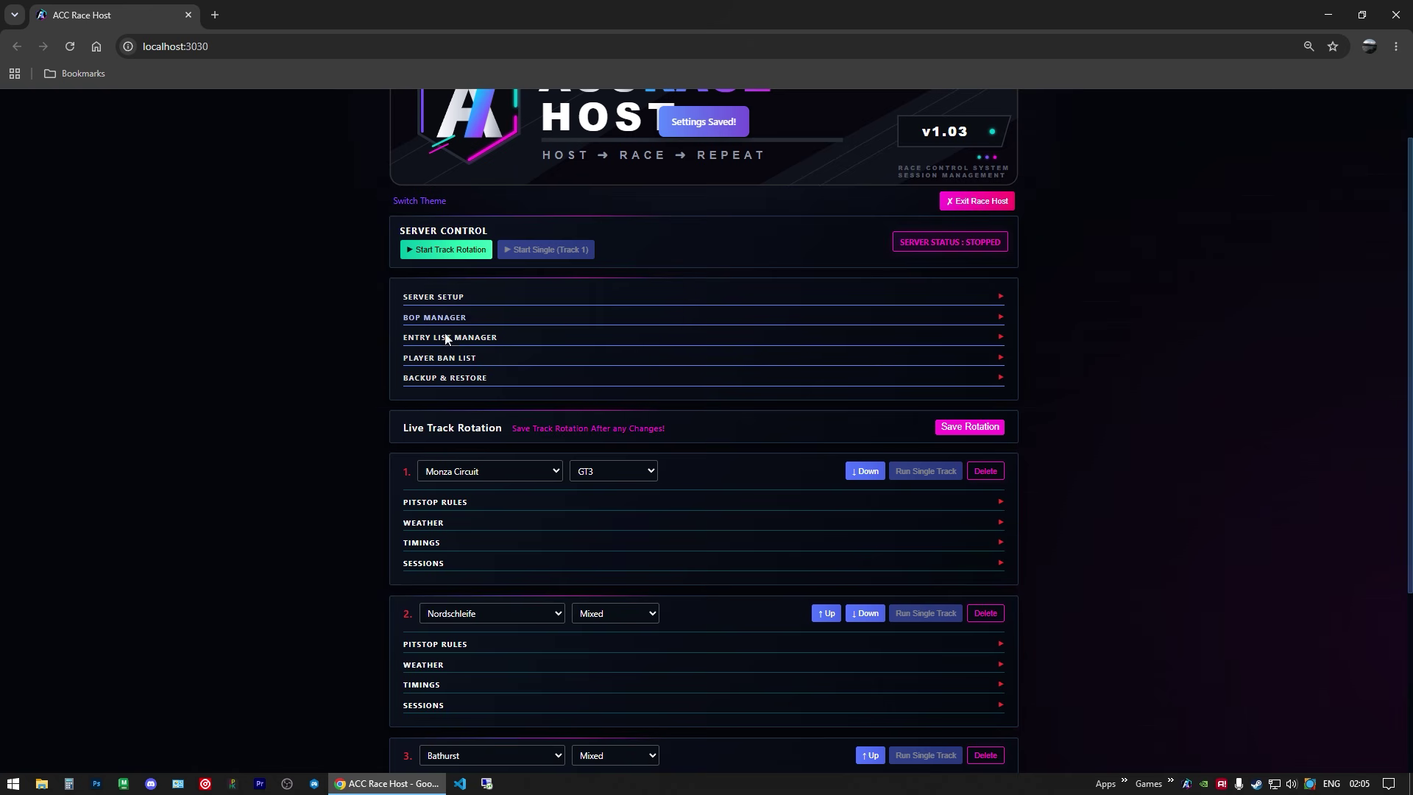
# Step: Expand the Weather Simulator section
pyautogui.scroll(-4, 369, 376)
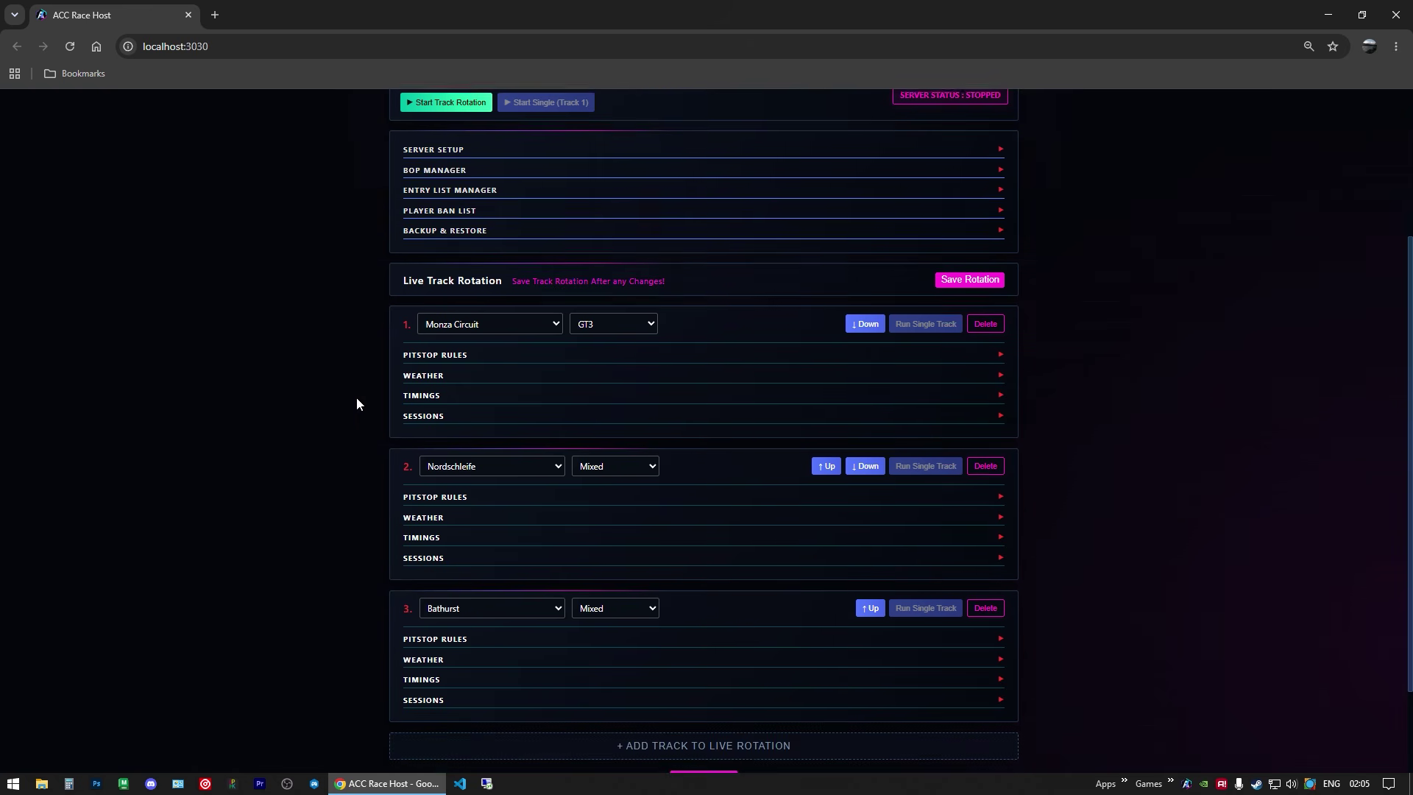
pyautogui.scroll(5, 343, 416)
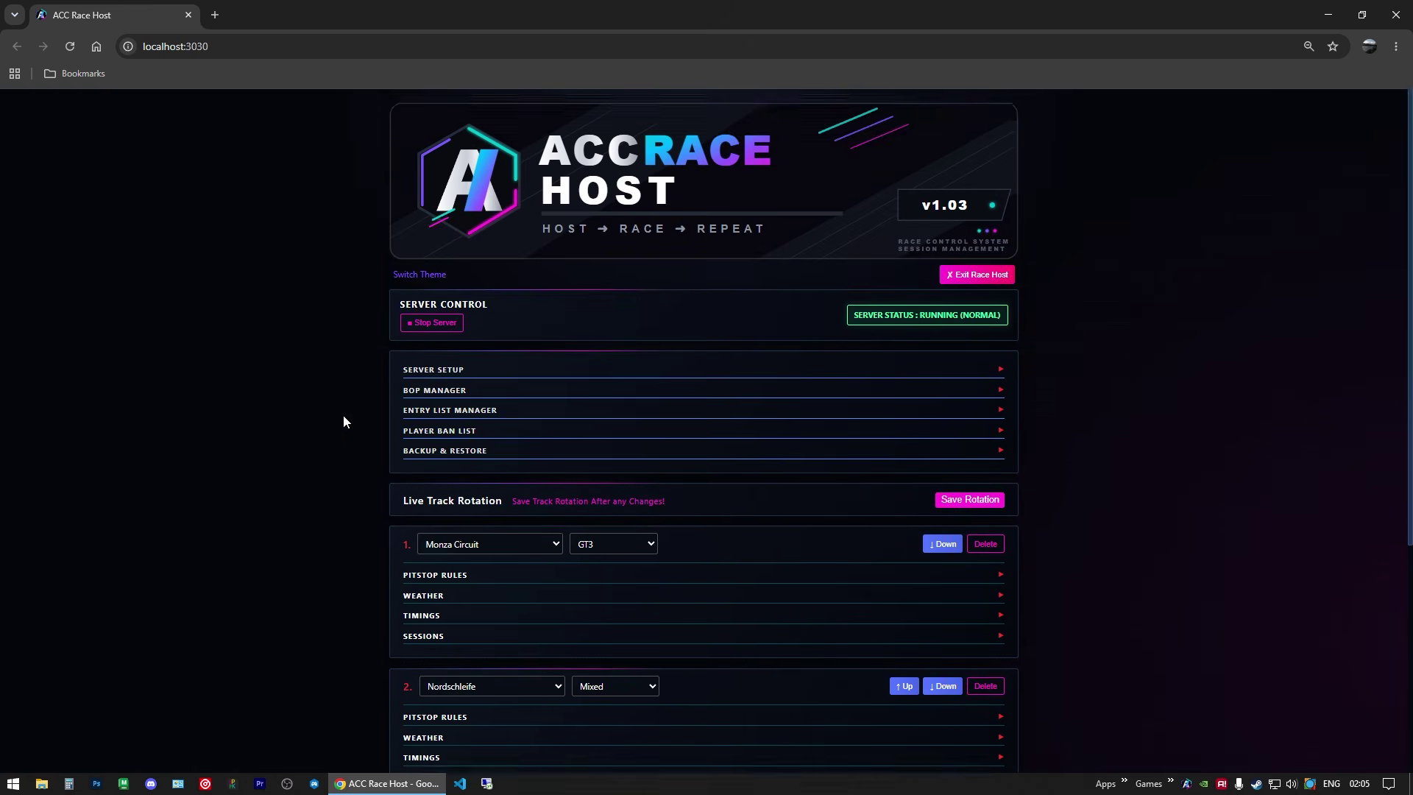
pyautogui.scroll(-2, 343, 416)
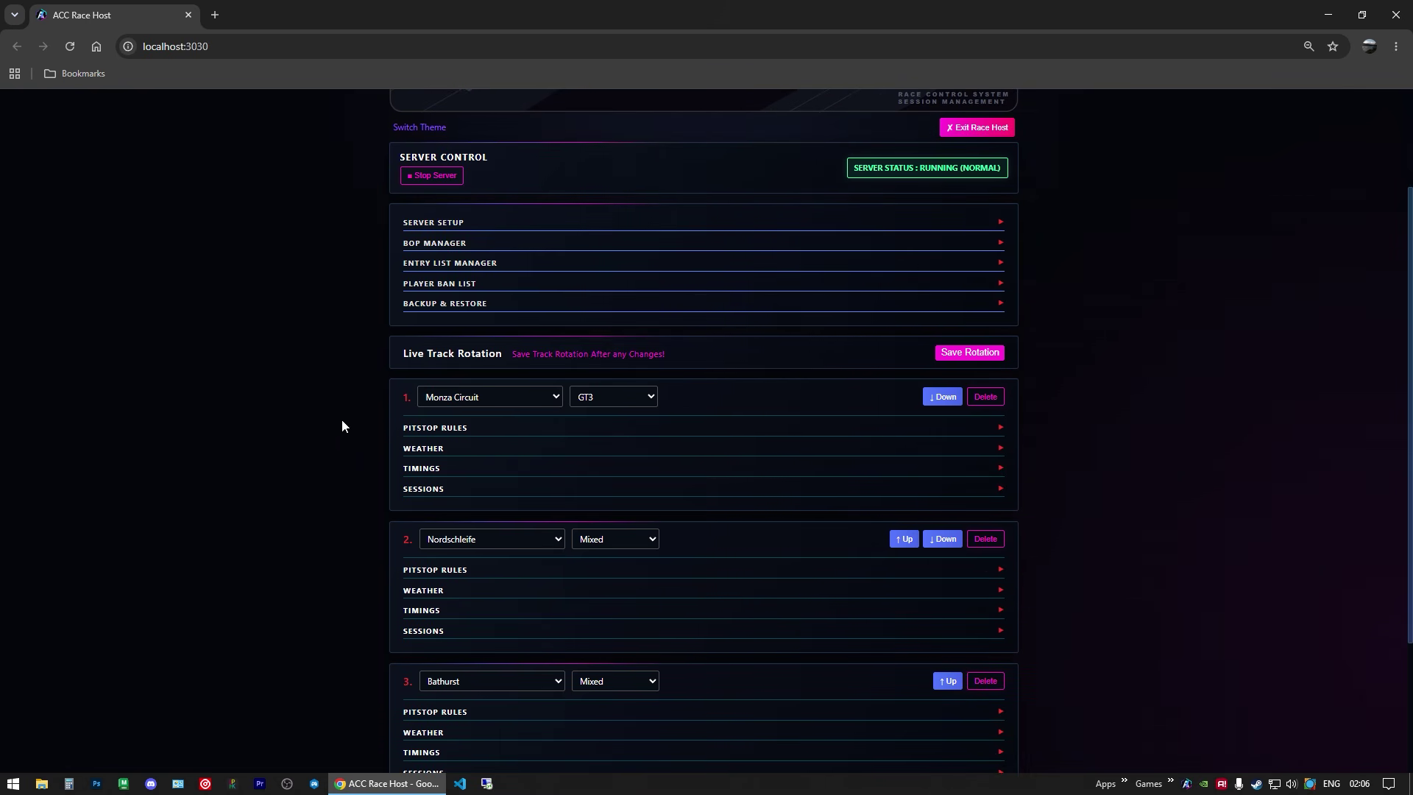
pyautogui.scroll(-3, 341, 425)
pyautogui.click(476, 705)
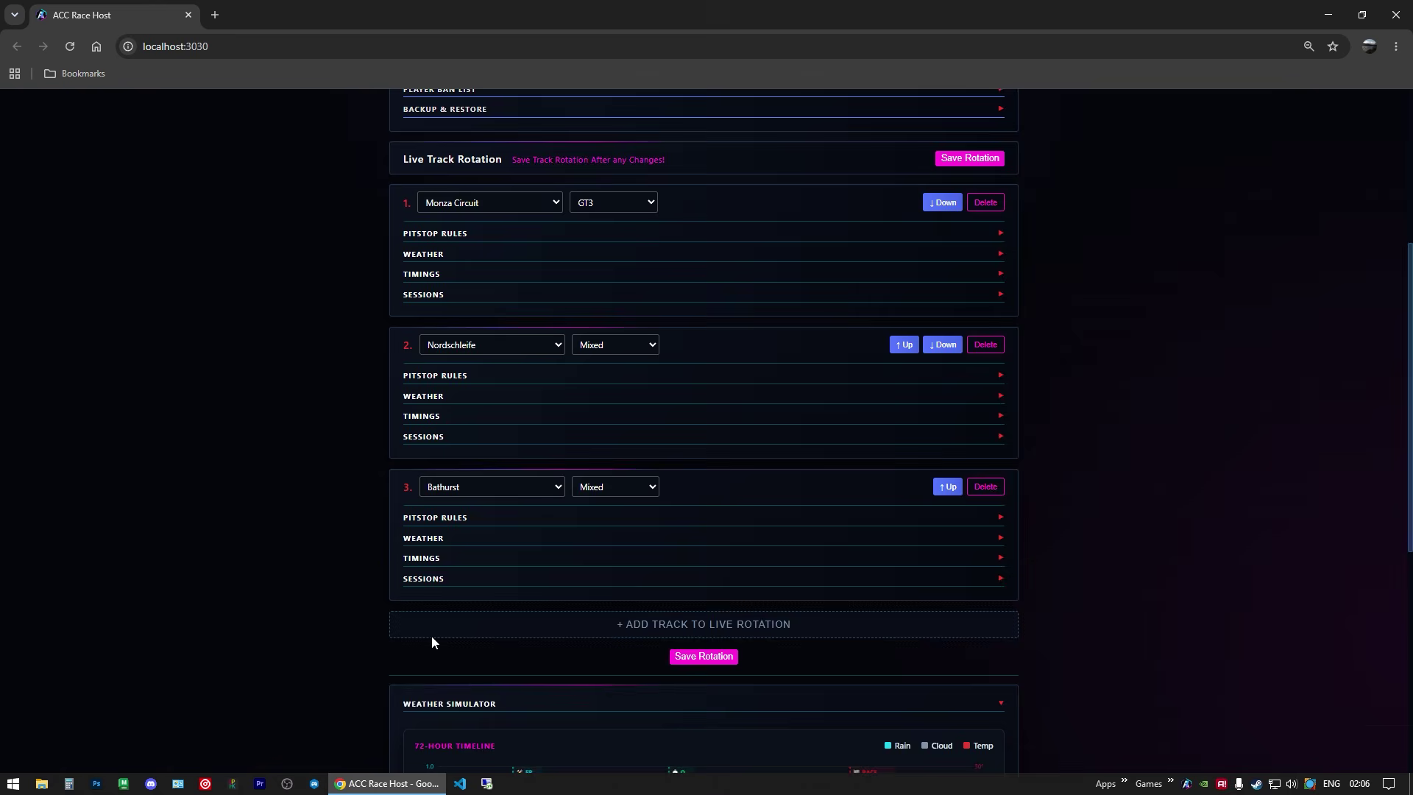
# Step: Preview the Sunny, Overcast, Light Rain and Medium Rain weather baselines
pyautogui.scroll(-7, 302, 537)
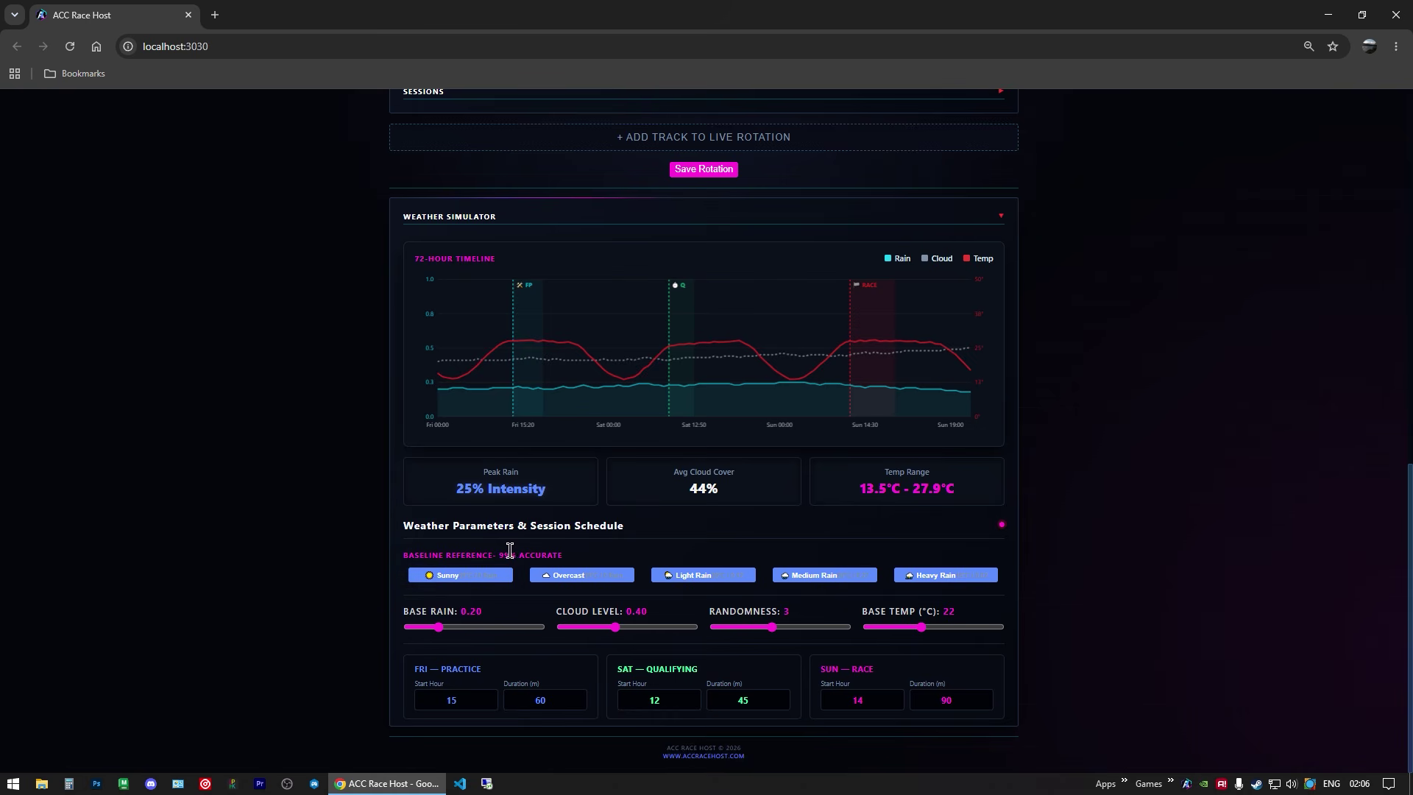
pyautogui.click(488, 579)
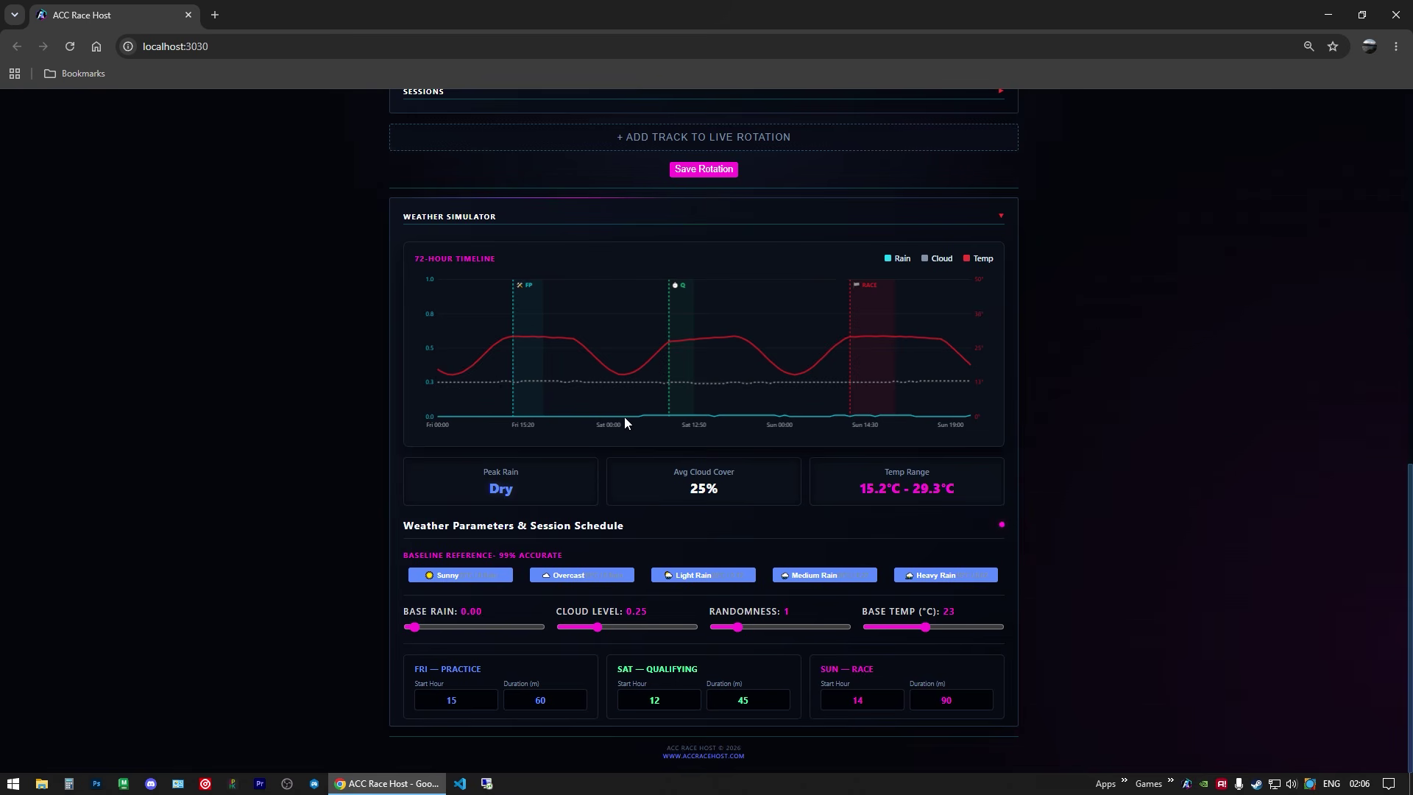
pyautogui.click(579, 576)
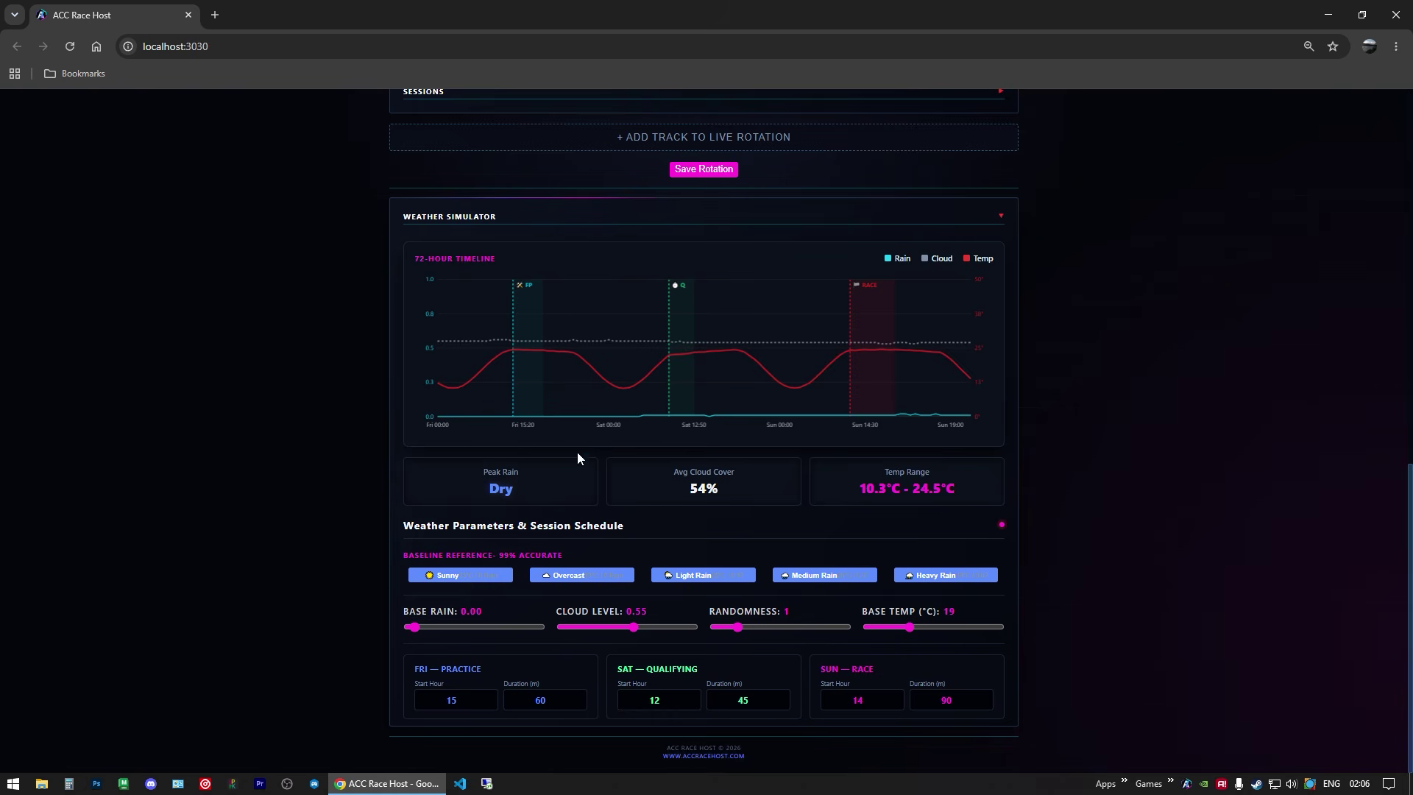
pyautogui.click(691, 575)
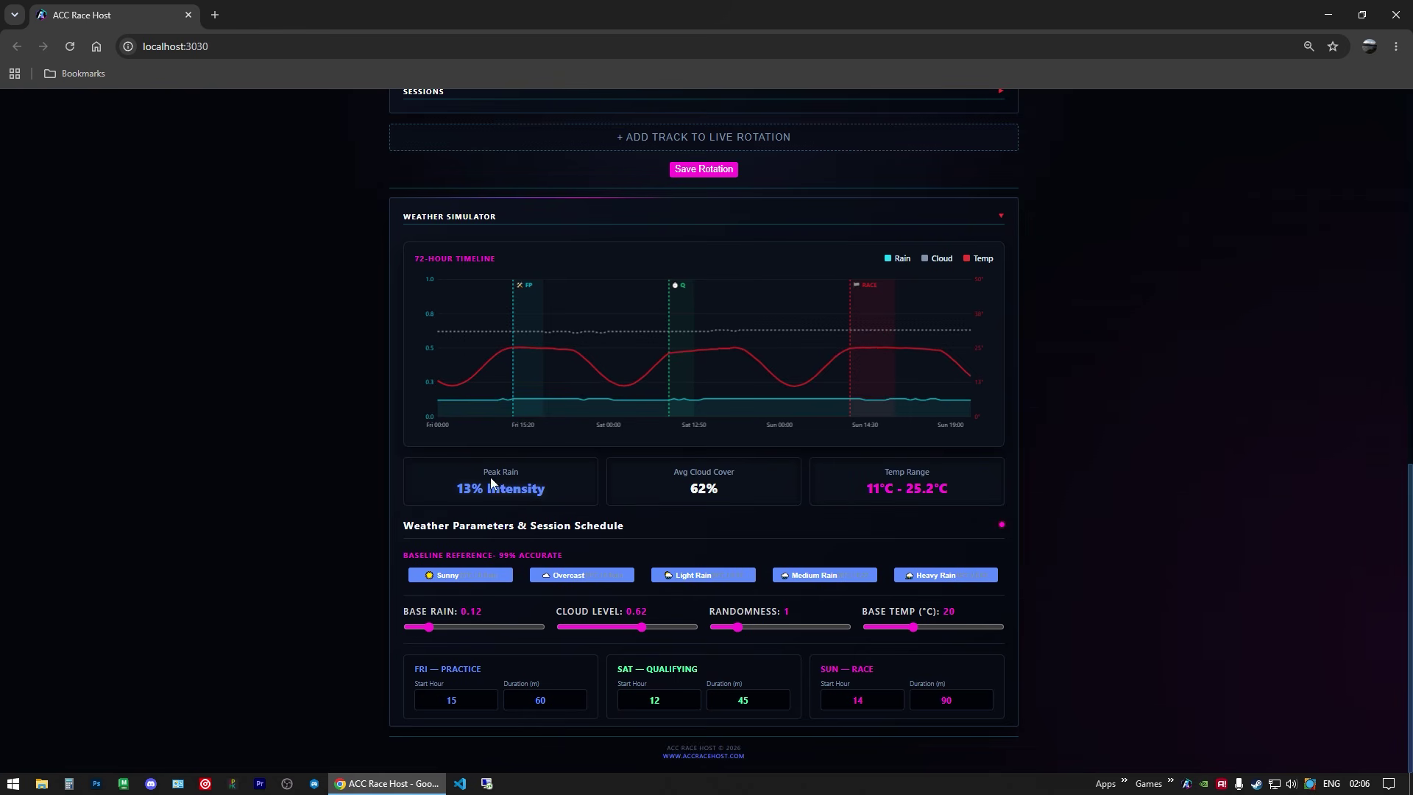
pyautogui.moveTo(456, 484); pyautogui.dragTo(546, 489)
pyautogui.click(563, 437)
pyautogui.click(801, 577)
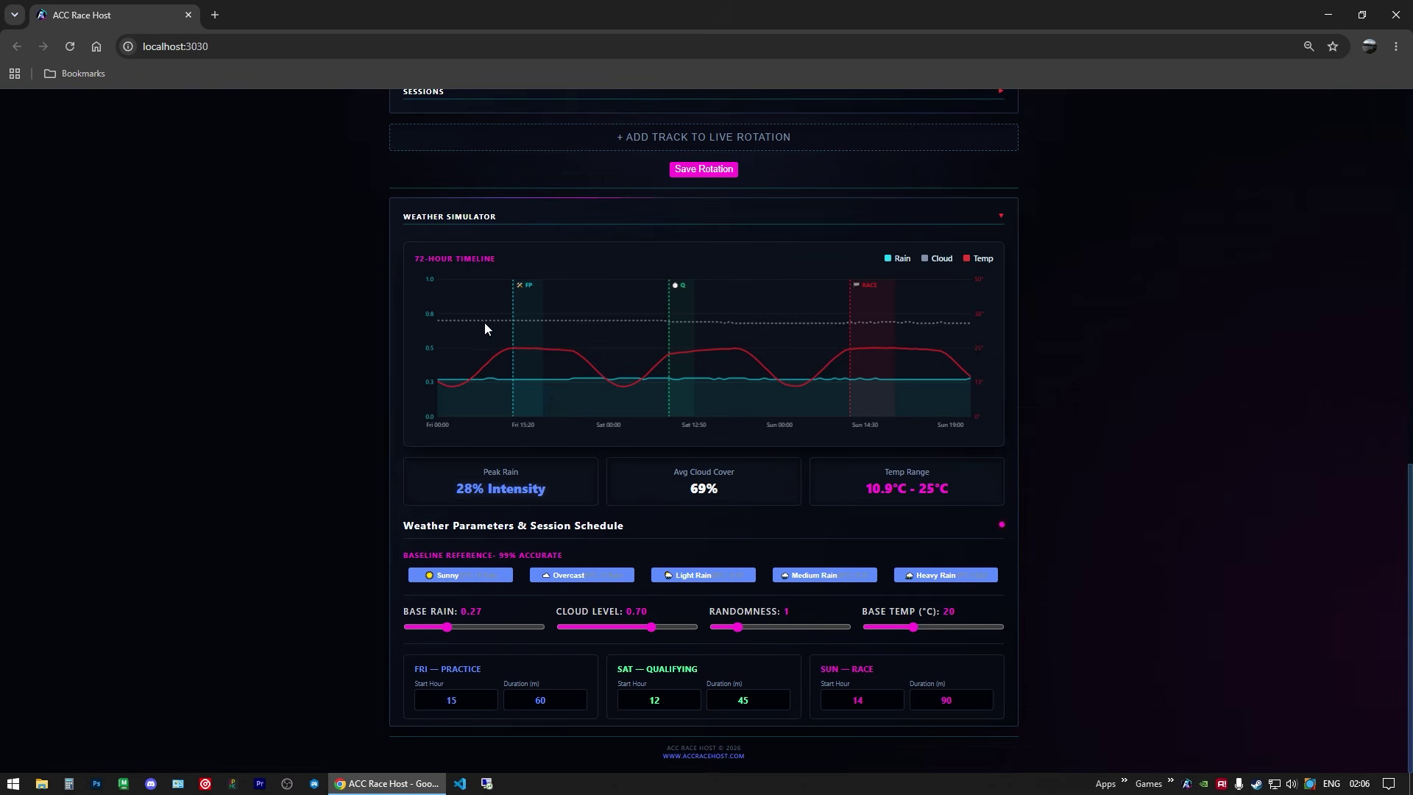
# Step: Apply the Heavy Rain baseline and lower Base Rain to 0.47
pyautogui.click(943, 575)
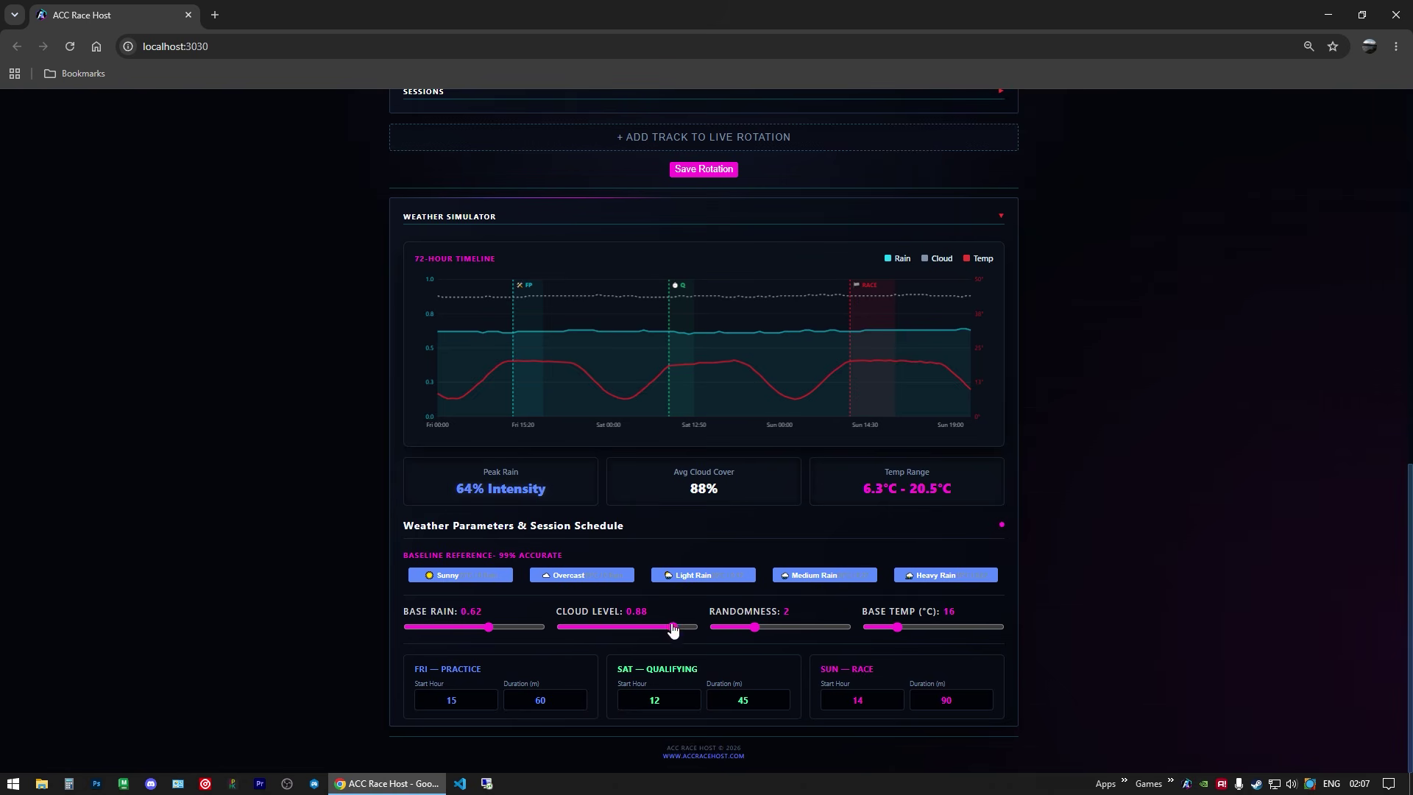
pyautogui.moveTo(492, 632); pyautogui.dragTo(472, 636)
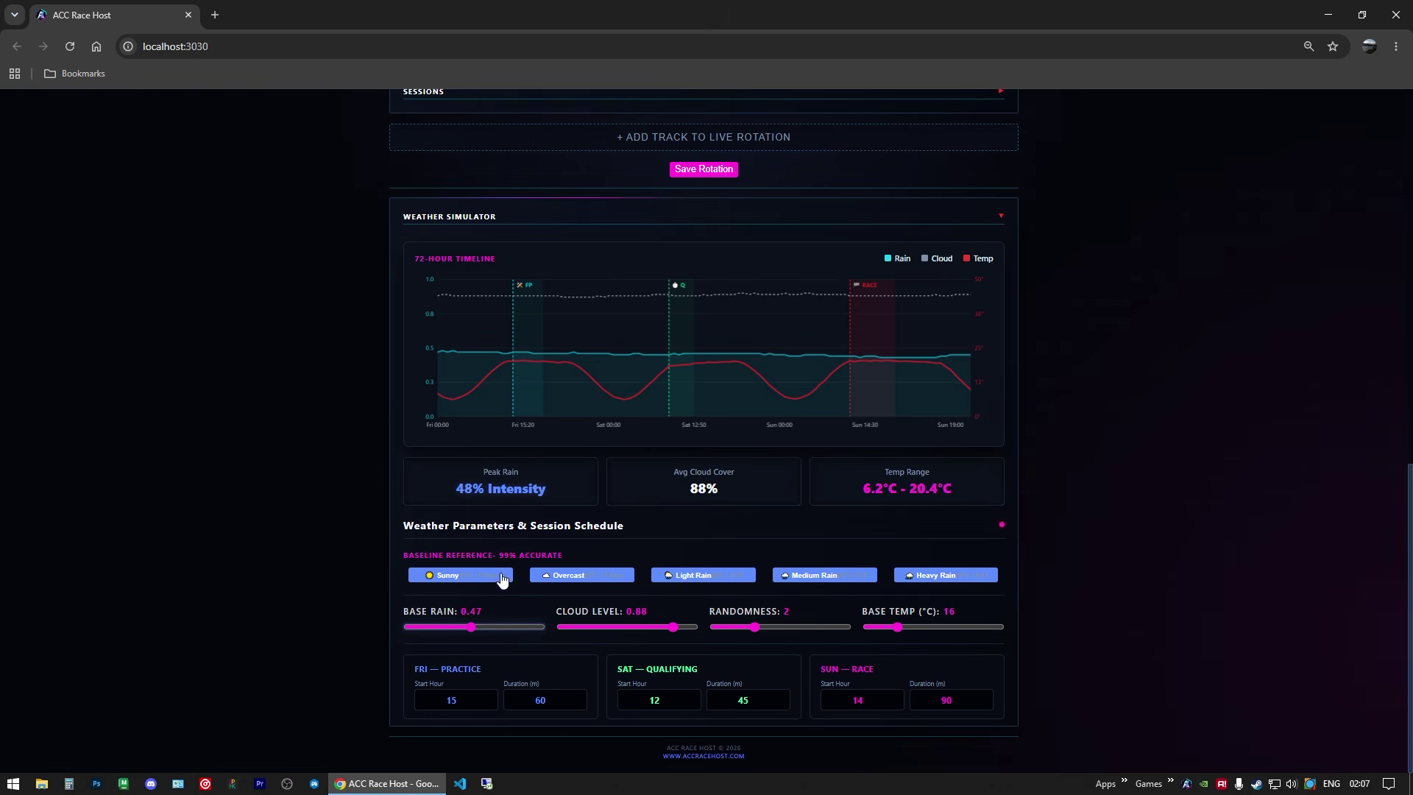
pyautogui.moveTo(455, 490); pyautogui.dragTo(492, 494)
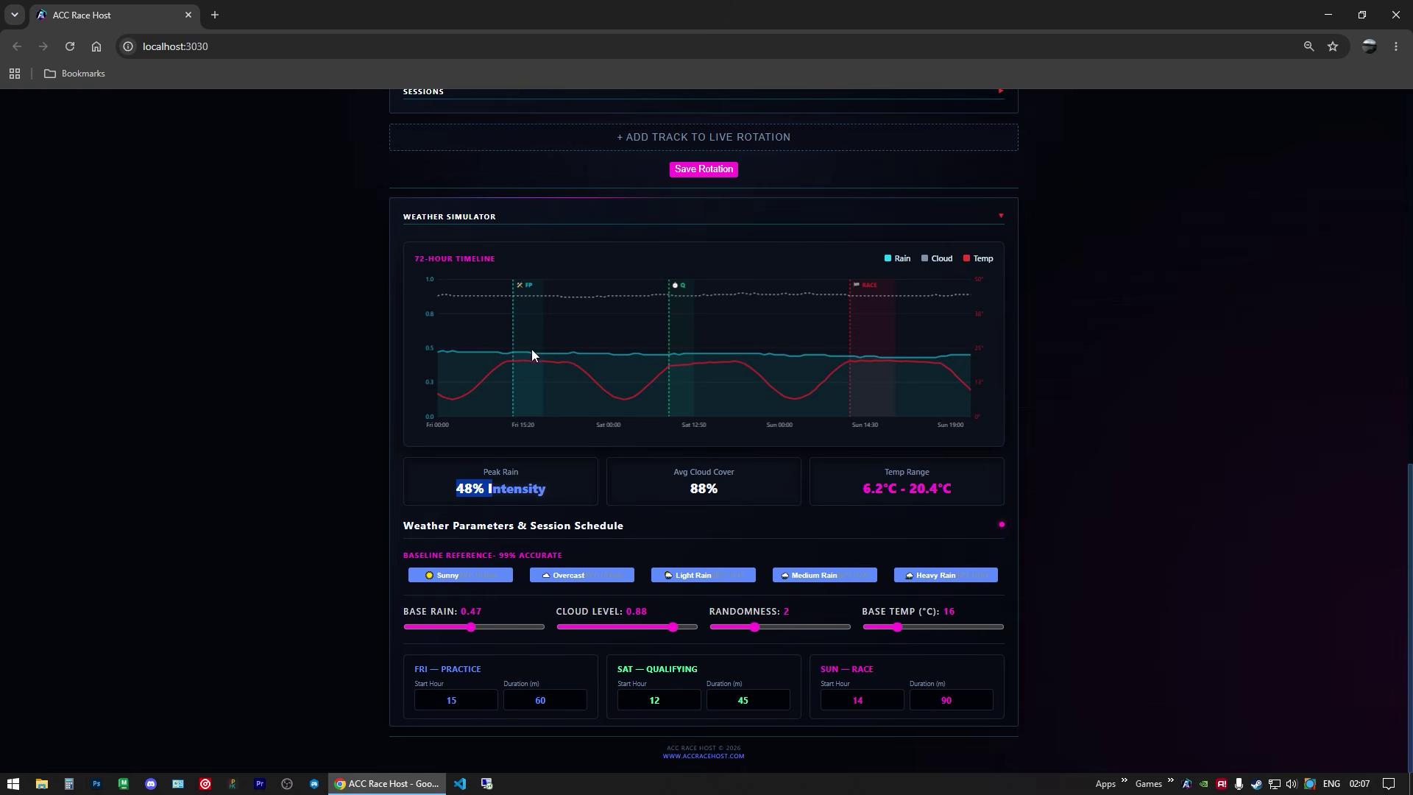
# Step: Raise the Fri Practice Start Hour to 23, keeping the 60-minute session
pyautogui.click(488, 696)
pyautogui.click(489, 697)
pyautogui.click(489, 696)
pyautogui.click(488, 696)
pyautogui.click(489, 696)
pyautogui.click(489, 696)
pyautogui.click(488, 697)
pyautogui.click(489, 696)
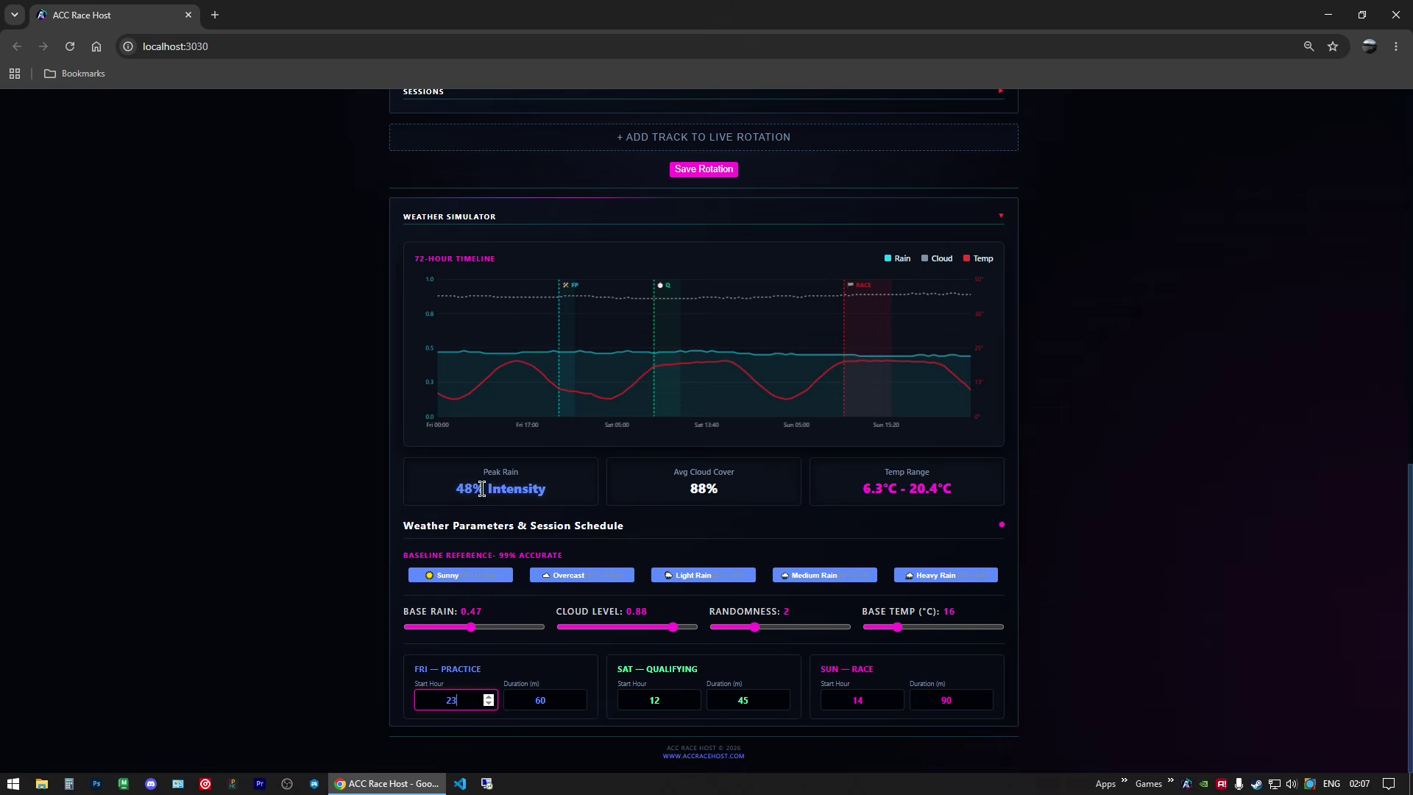
pyautogui.moveTo(455, 491); pyautogui.dragTo(507, 493)
pyautogui.click(526, 492)
pyautogui.scroll(2, 617, 360)
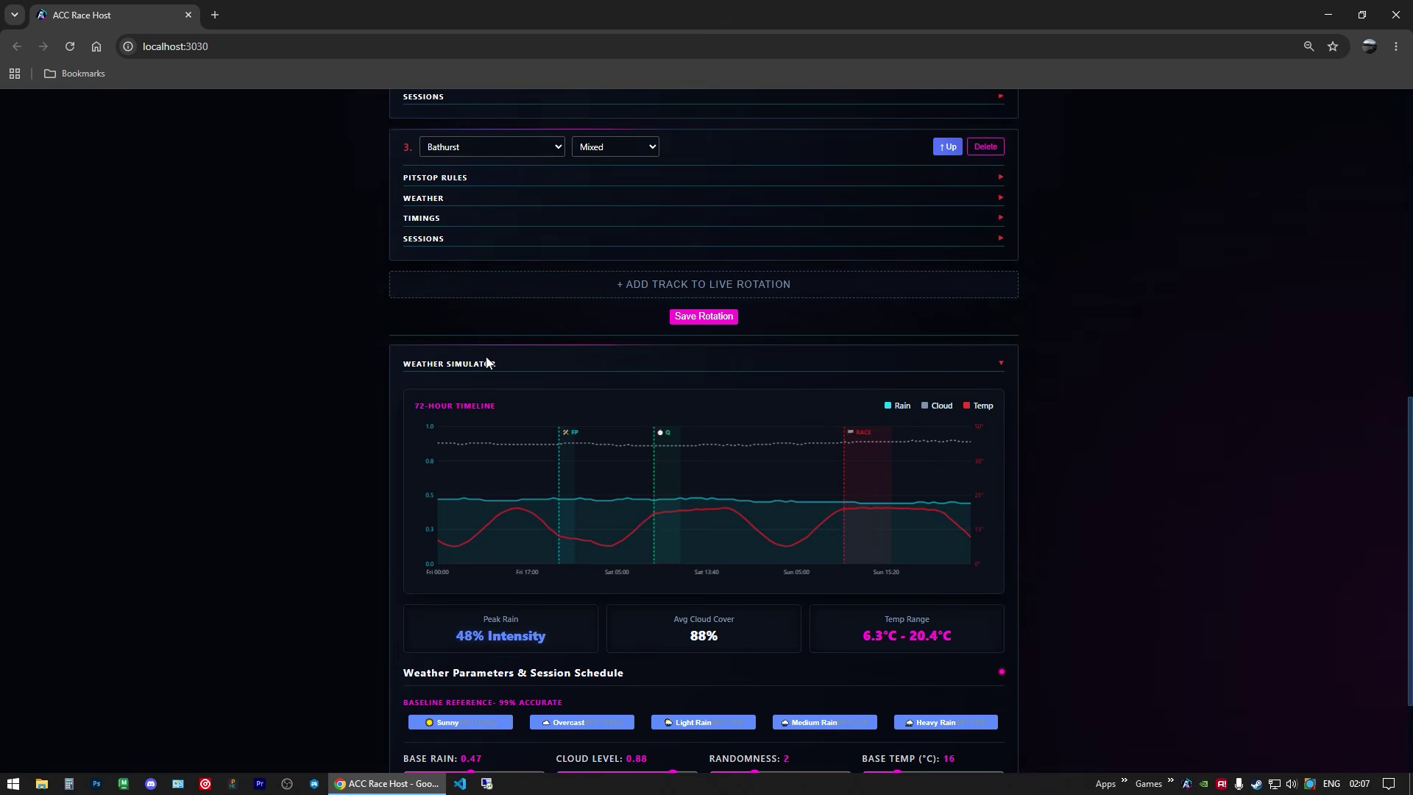
# Step: With the Weather Simulator collapsed, apply the Heavy Rain preset to Monza's weather (16 °C, cloud 0.88, rain 0.62)
pyautogui.click(482, 364)
pyautogui.scroll(3, 303, 389)
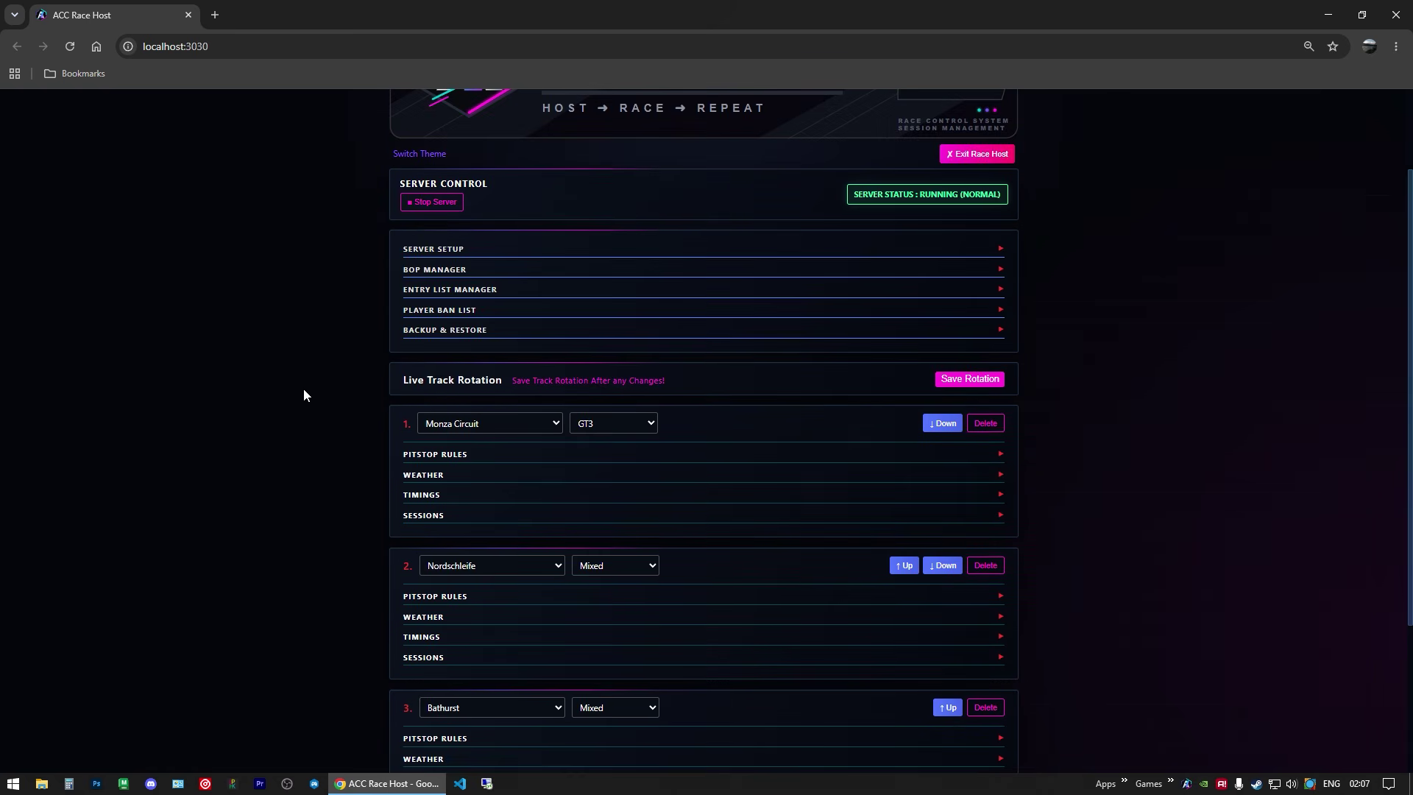
pyautogui.click(425, 475)
pyautogui.scroll(-4, 299, 458)
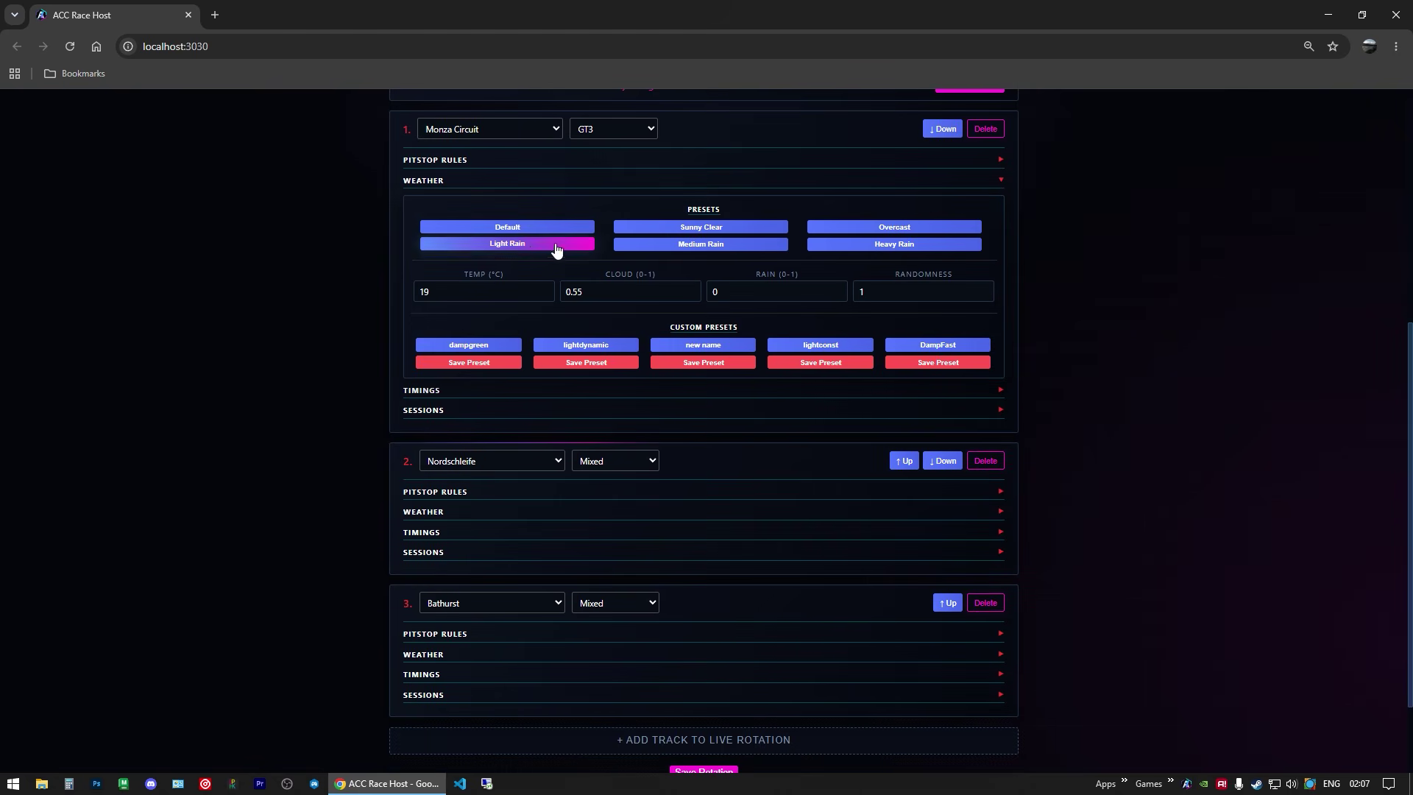
pyautogui.click(834, 250)
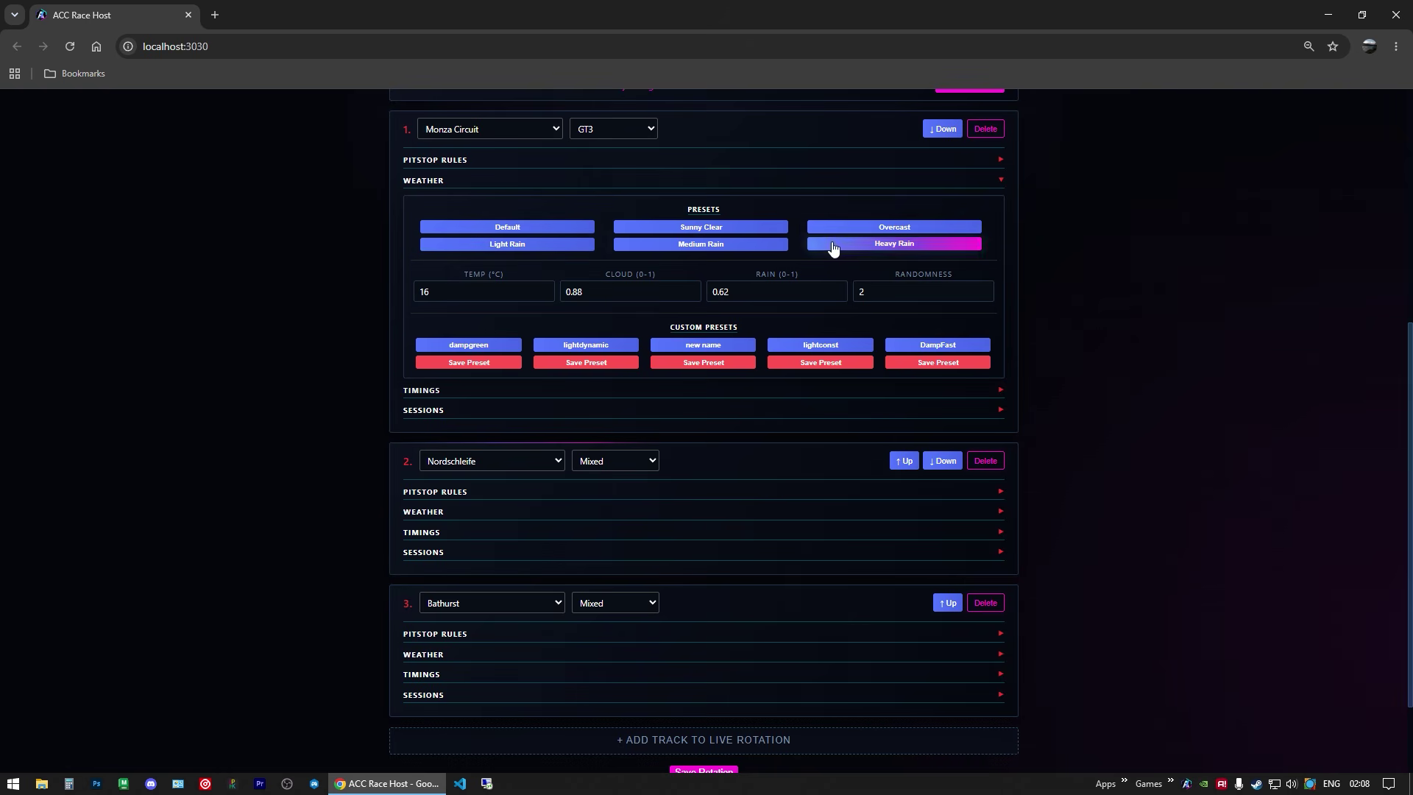
pyautogui.scroll(2, 577, 265)
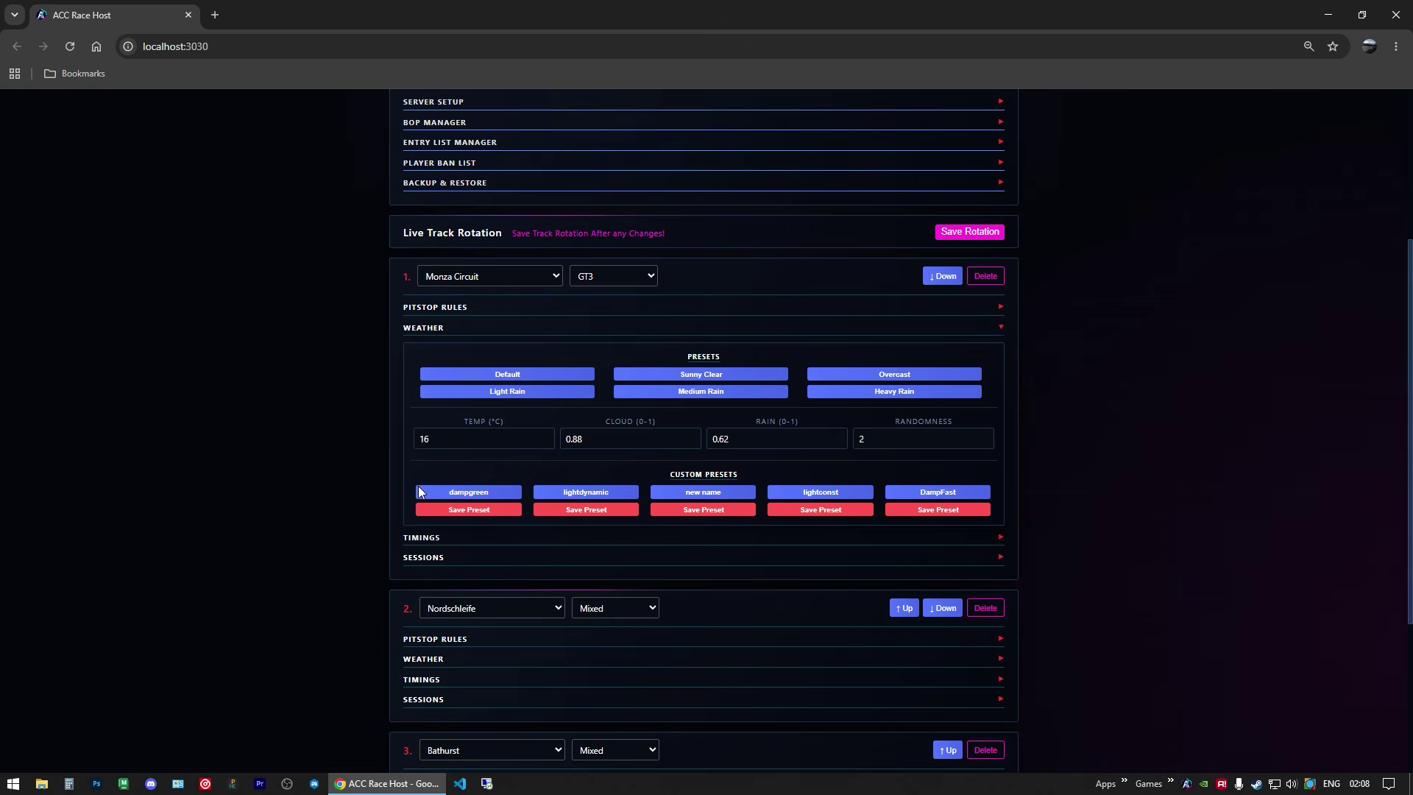
# Step: Re-expand the Weather Simulator and scroll back to the top of the settings
pyautogui.scroll(-4, 468, 549)
pyautogui.click(490, 708)
pyautogui.scroll(-5, 328, 694)
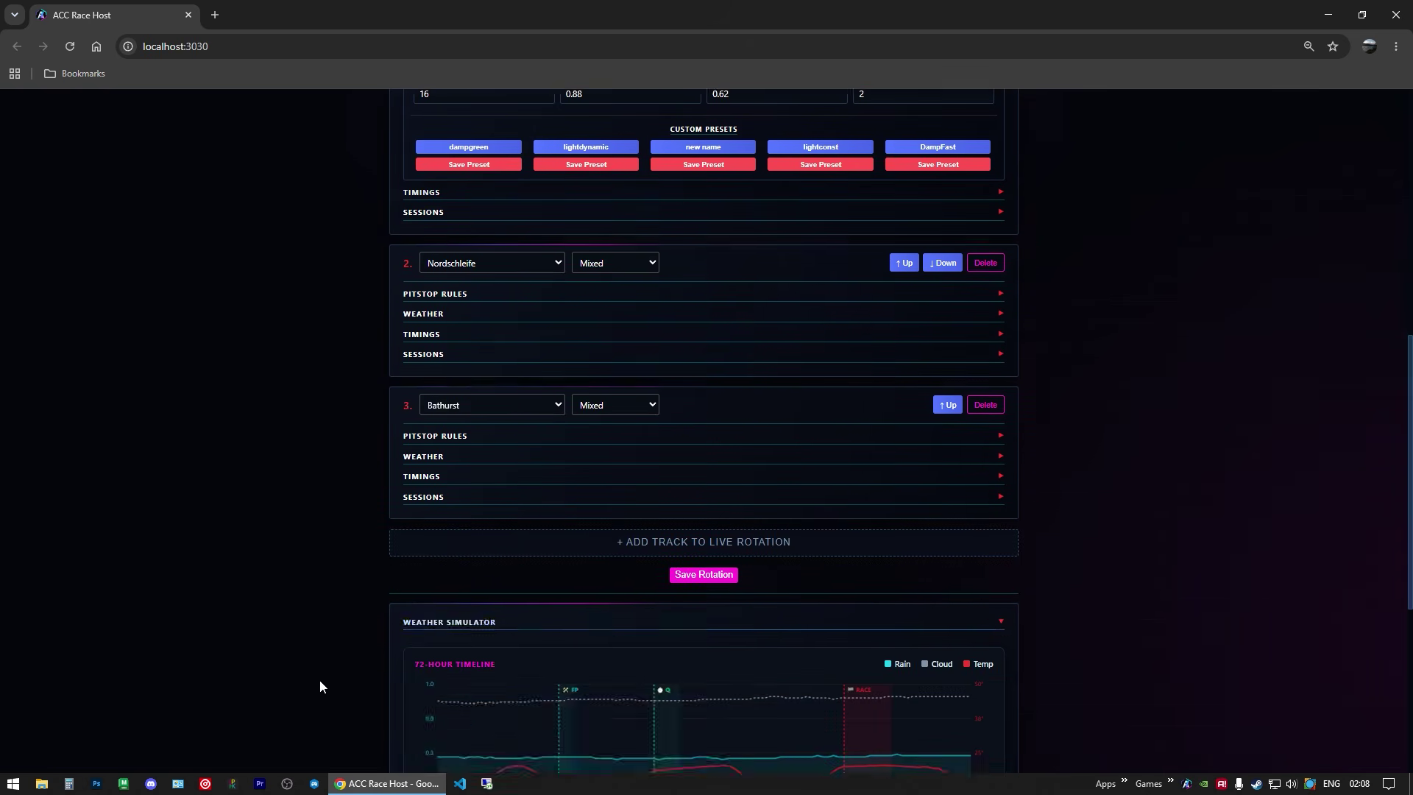
pyautogui.scroll(6, 561, 536)
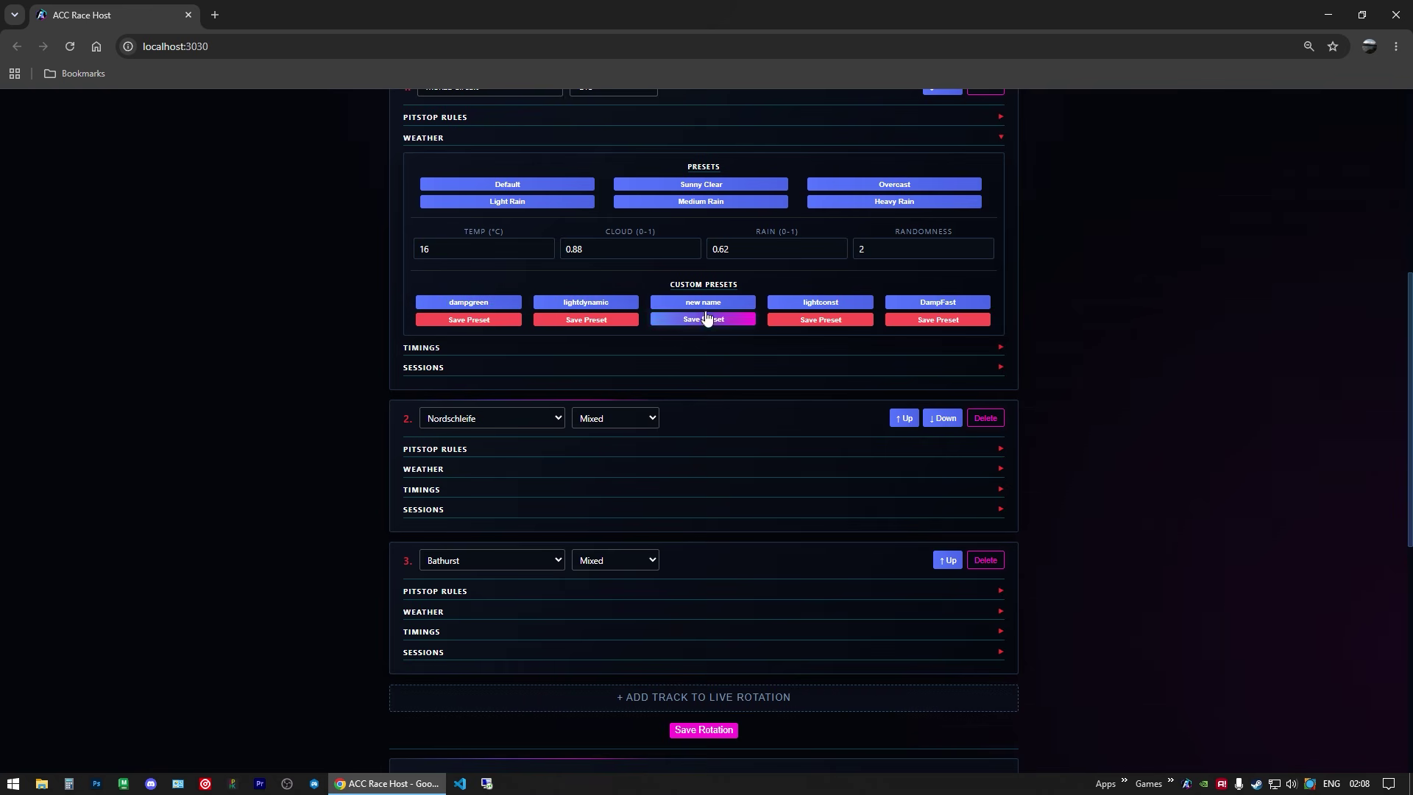
pyautogui.scroll(4, 662, 368)
pyautogui.scroll(3, 648, 389)
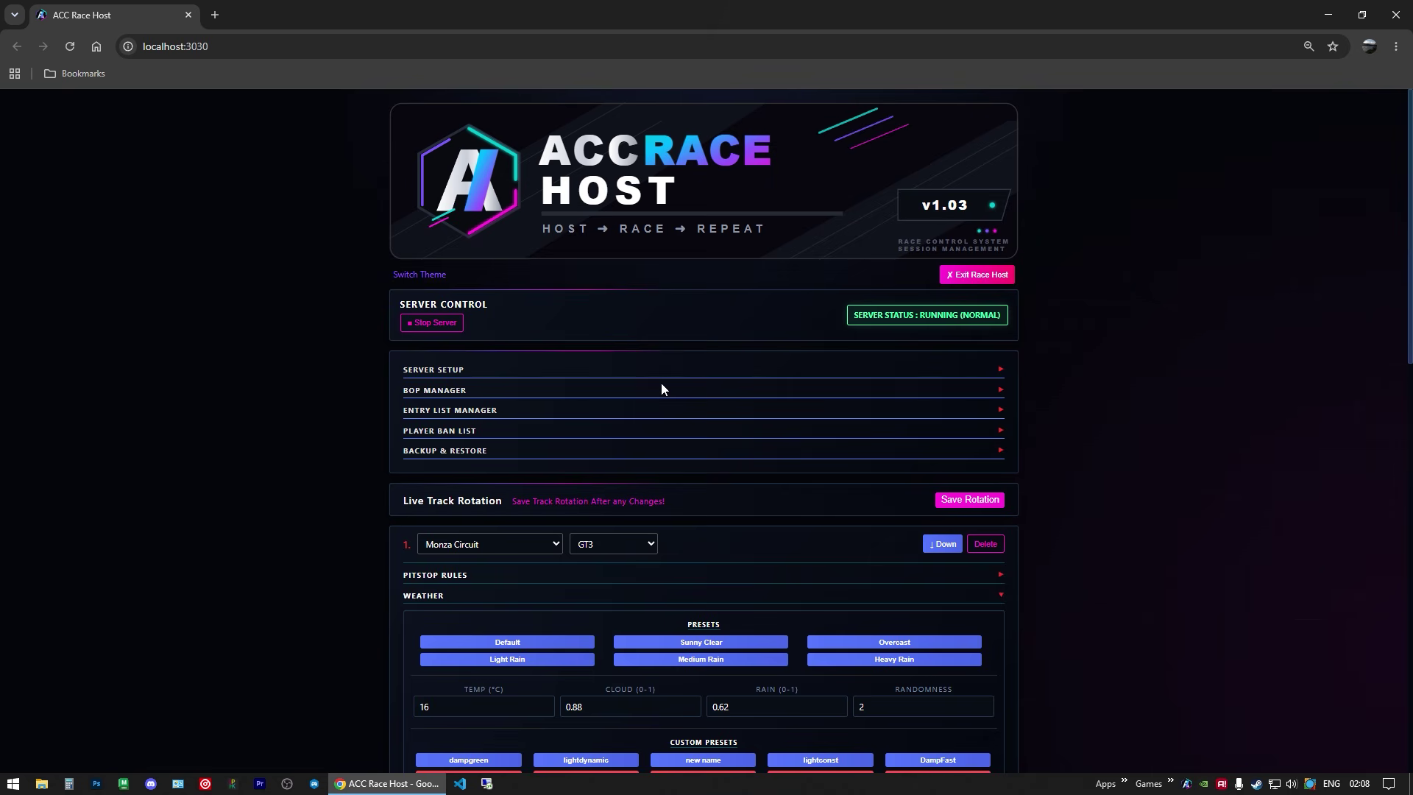
pyautogui.scroll(-7, 351, 393)
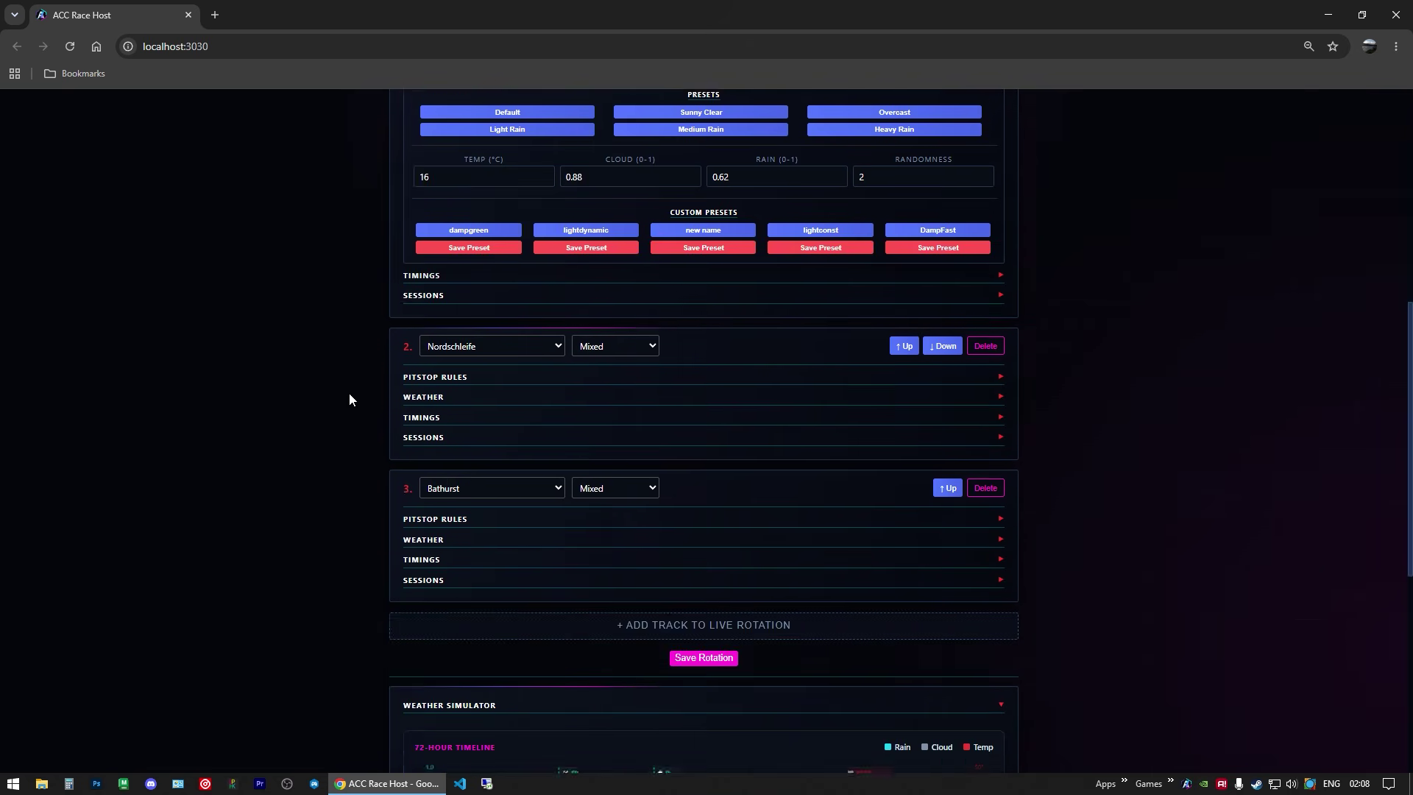
pyautogui.scroll(-7, 349, 399)
pyautogui.scroll(11, 377, 400)
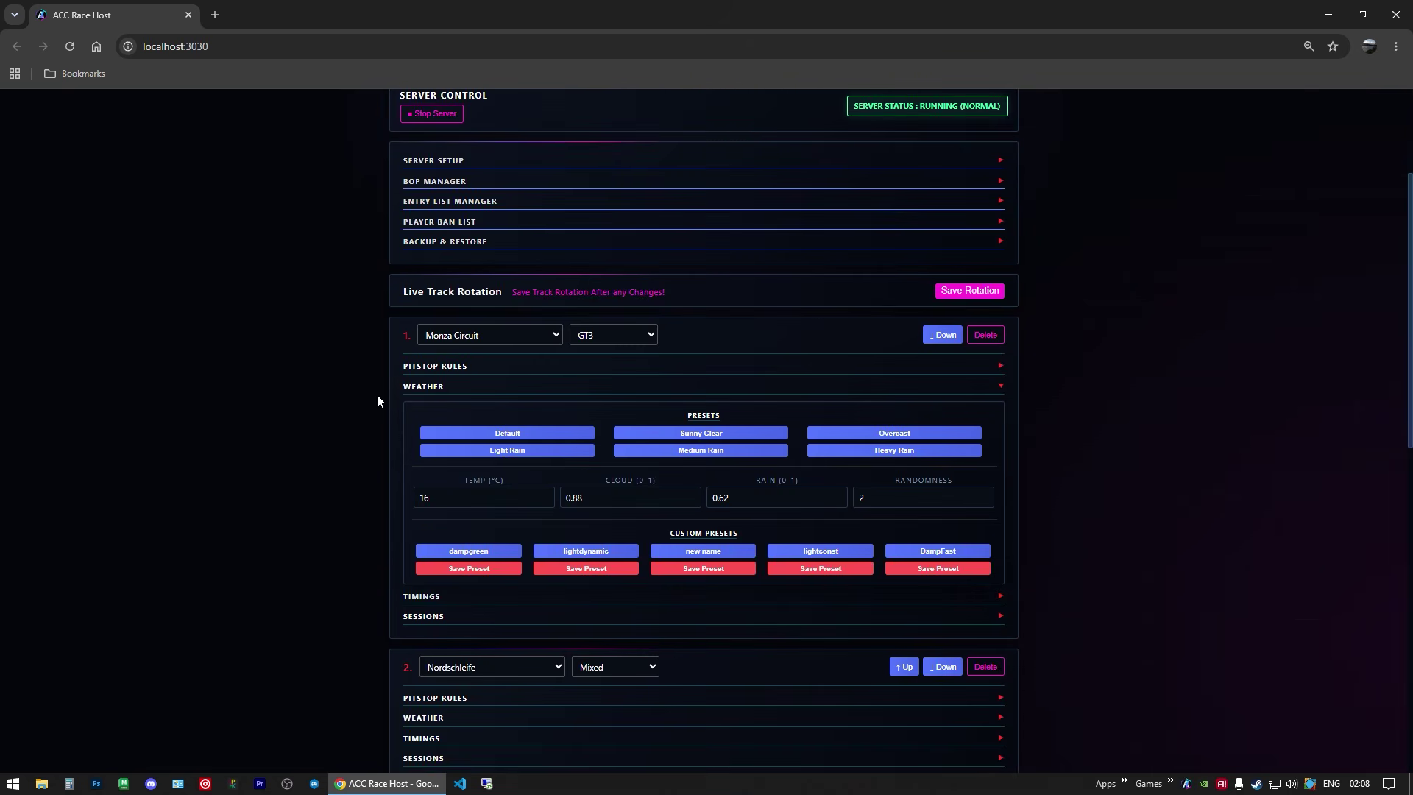
pyautogui.scroll(3, 377, 400)
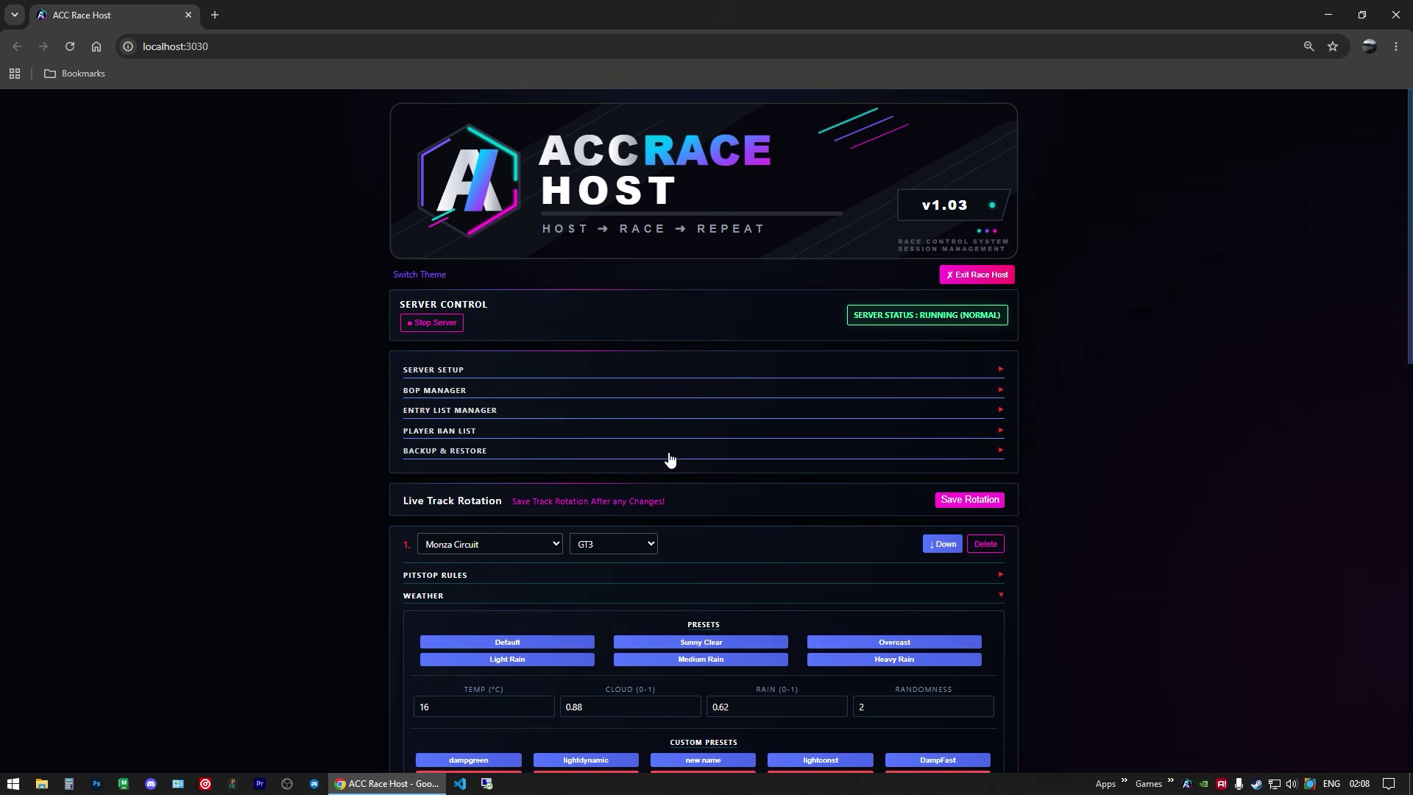